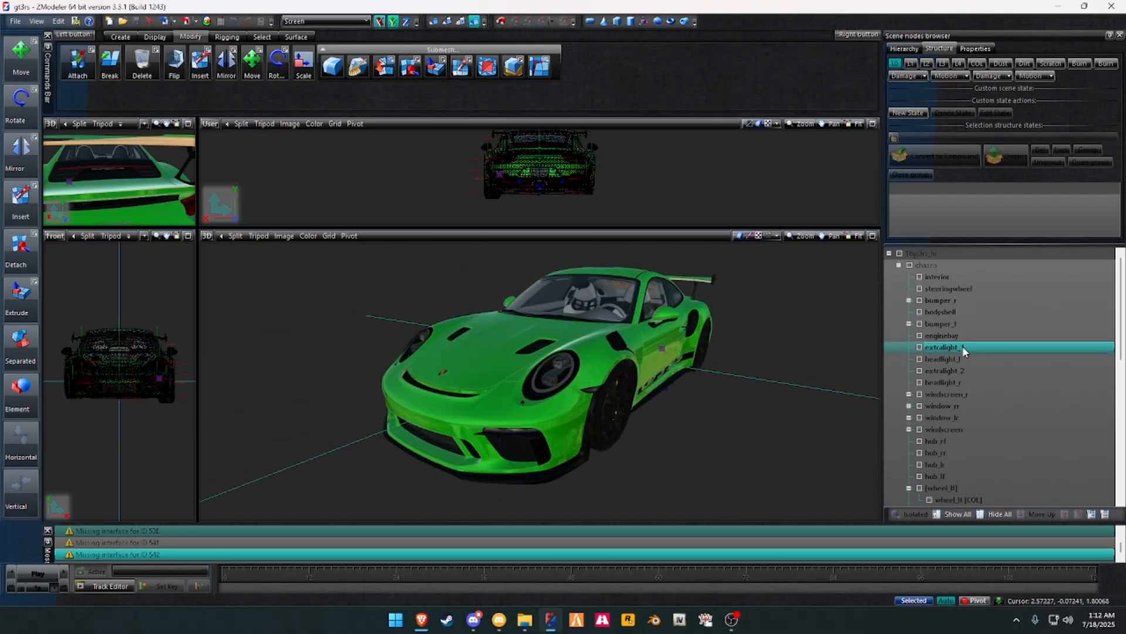
Step: Select headlight_l and headlight_r plus bumper_r's taillight_l and taillight_r, and duplicate the four light nodes
{"action": "left_click", "coordinate": [920, 360]}
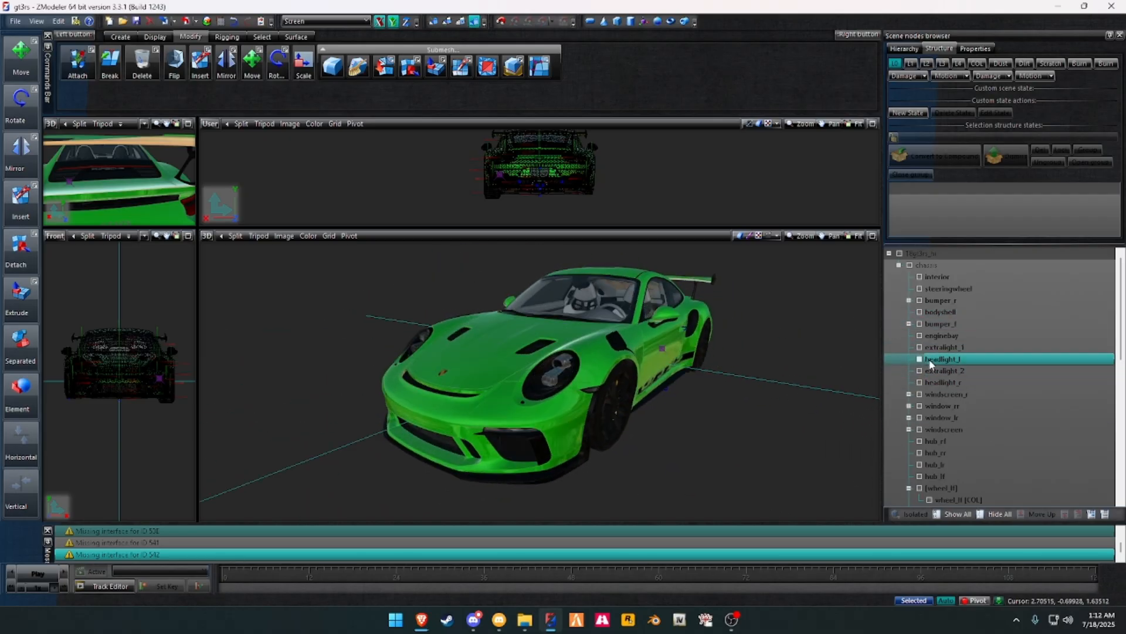
{"action": "left_click", "coordinate": [920, 360]}
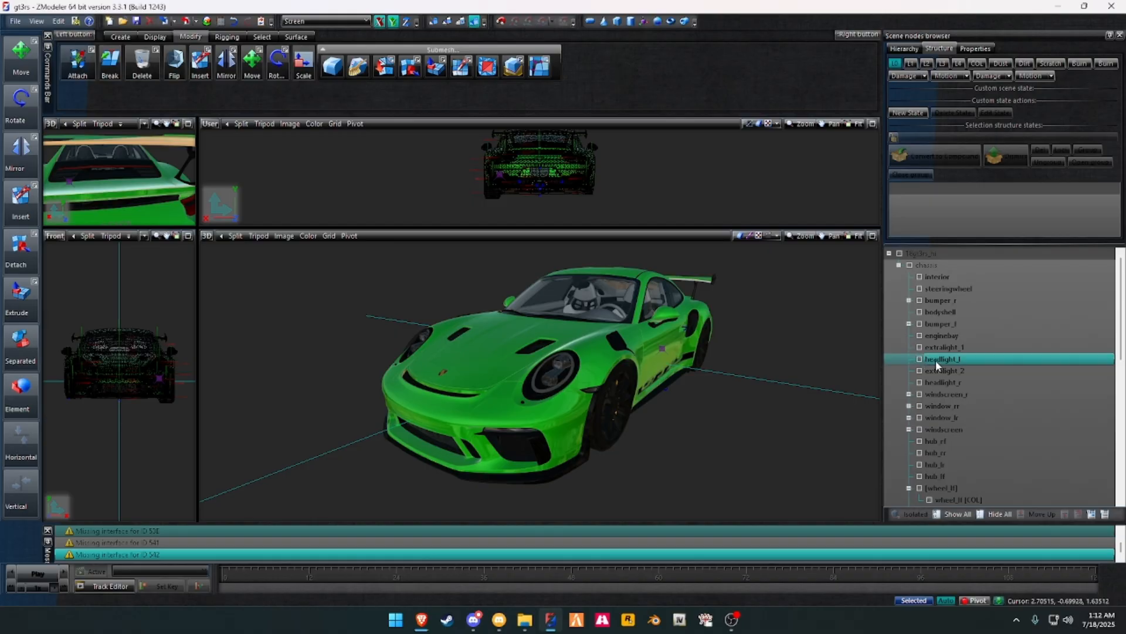
{"action": "left_click", "coordinate": [935, 361]}
{"action": "left_click", "coordinate": [942, 382], "text": "ctrl"}
{"action": "middle_click_drag", "start_coordinate": [876, 356], "coordinate": [639, 342]}
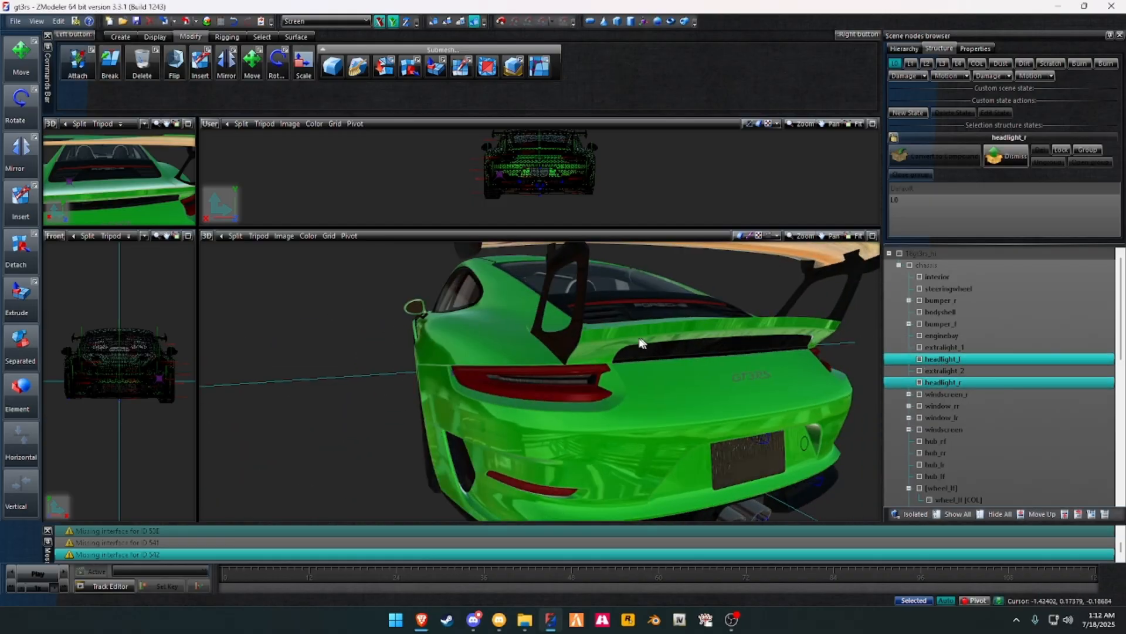
{"action": "scroll", "coordinate": [1000, 385], "scroll_direction": "down", "scroll_amount": 10}
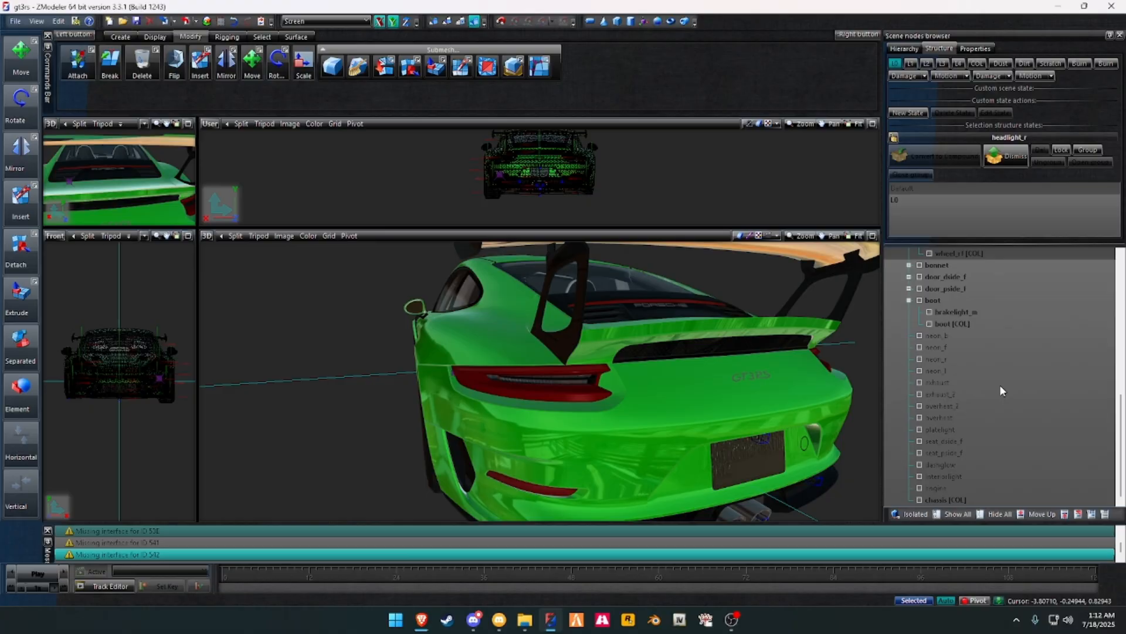
{"action": "scroll", "coordinate": [999, 384], "scroll_direction": "up", "scroll_amount": 10}
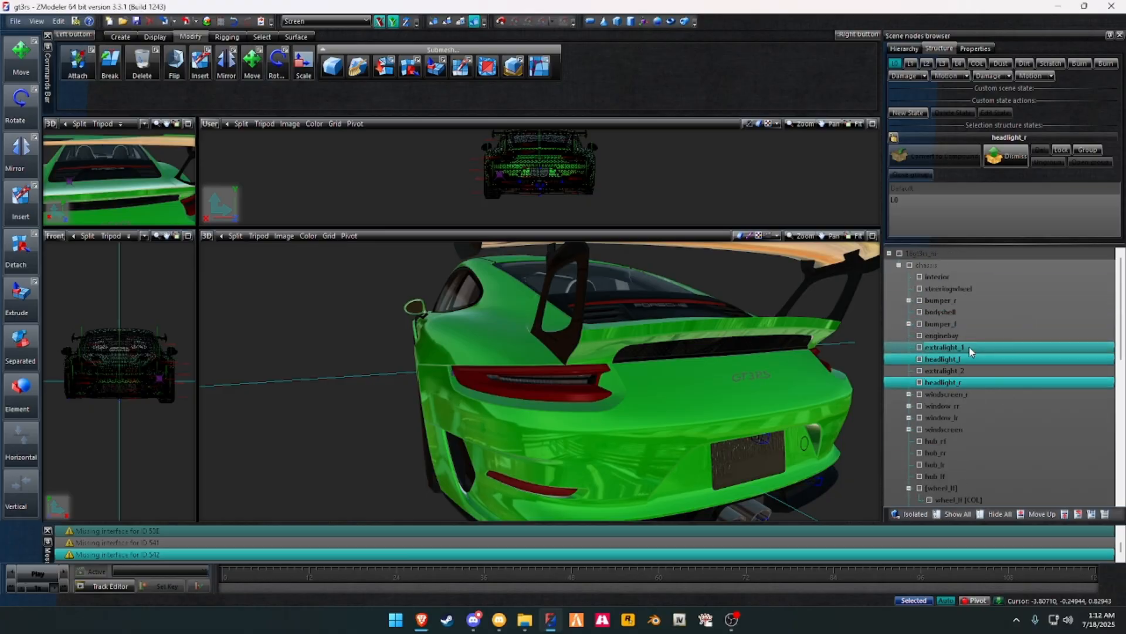
{"action": "left_click", "coordinate": [919, 301]}
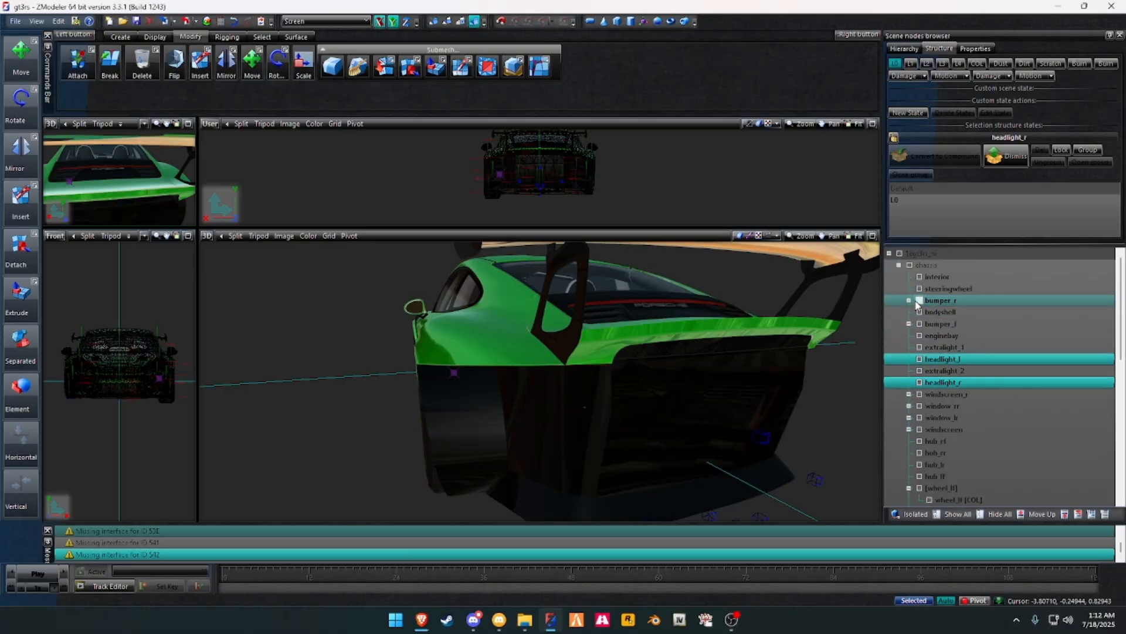
{"action": "double_click", "coordinate": [919, 300]}
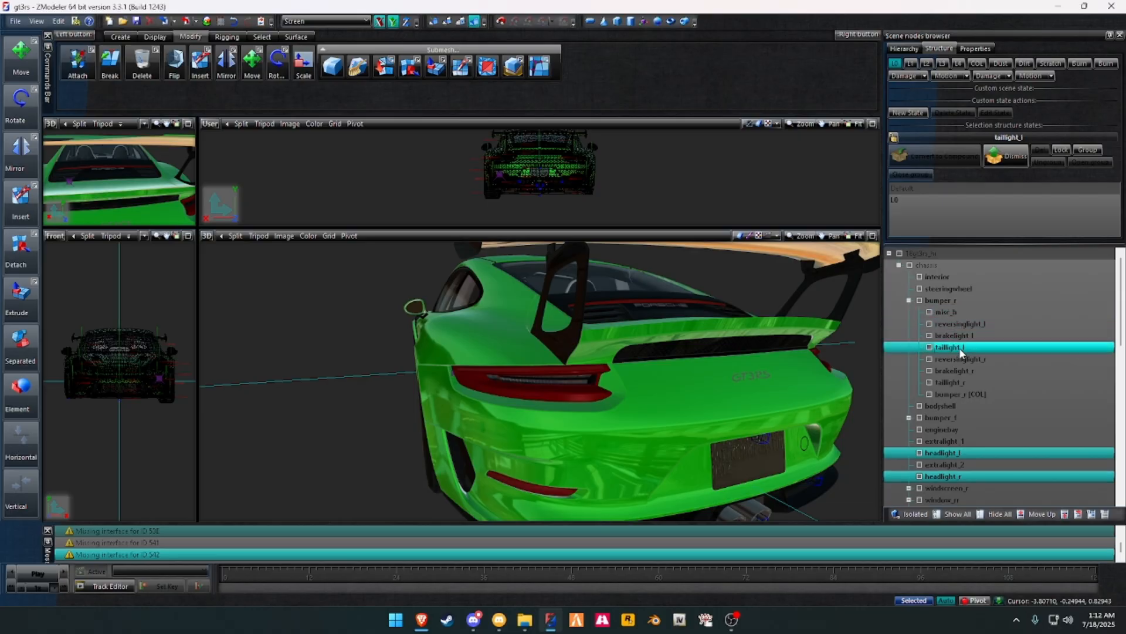
{"action": "left_click", "coordinate": [957, 382], "text": "ctrl"}
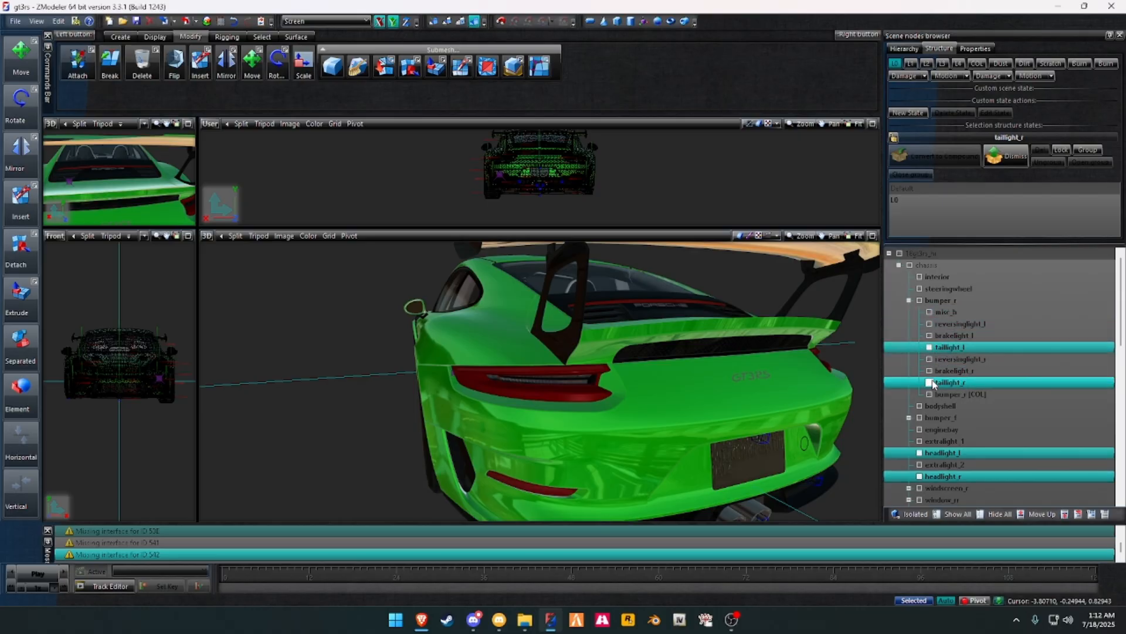
{"action": "left_click", "coordinate": [931, 382]}
{"action": "right_click", "coordinate": [948, 383]}
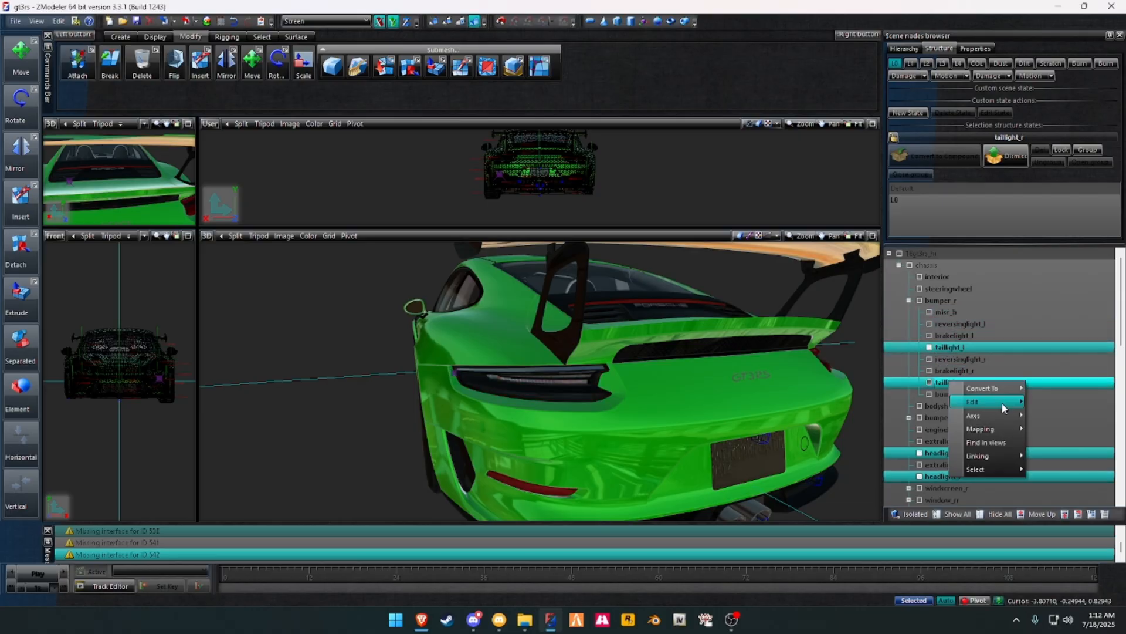
{"action": "left_click", "coordinate": [1004, 407]}
{"action": "double_click", "coordinate": [974, 406]}
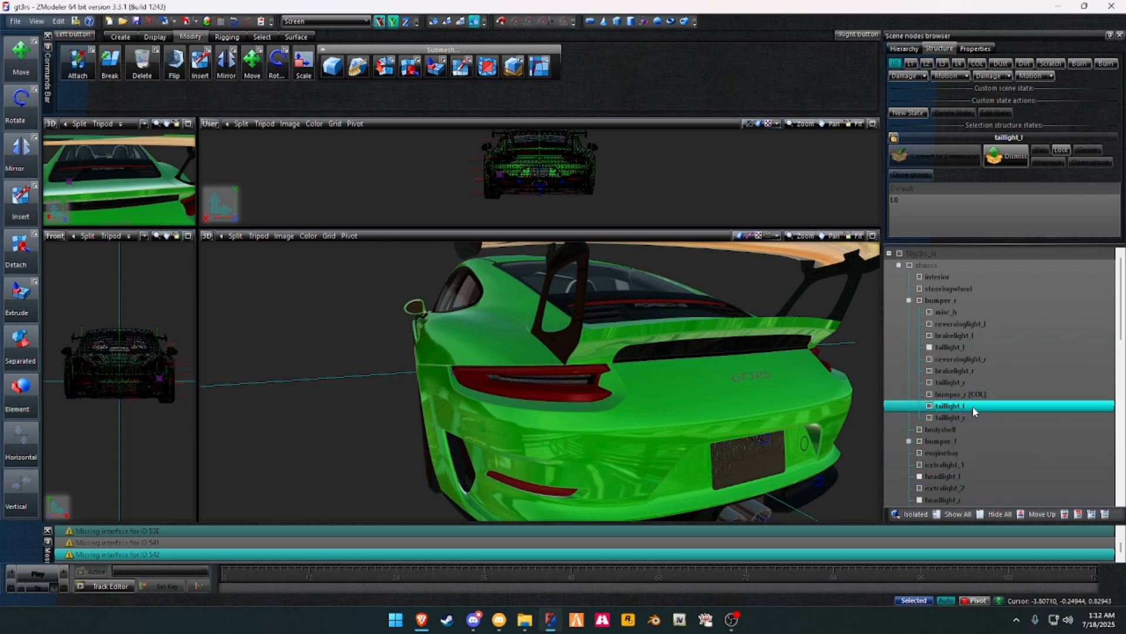
{"action": "left_click", "coordinate": [969, 418]}
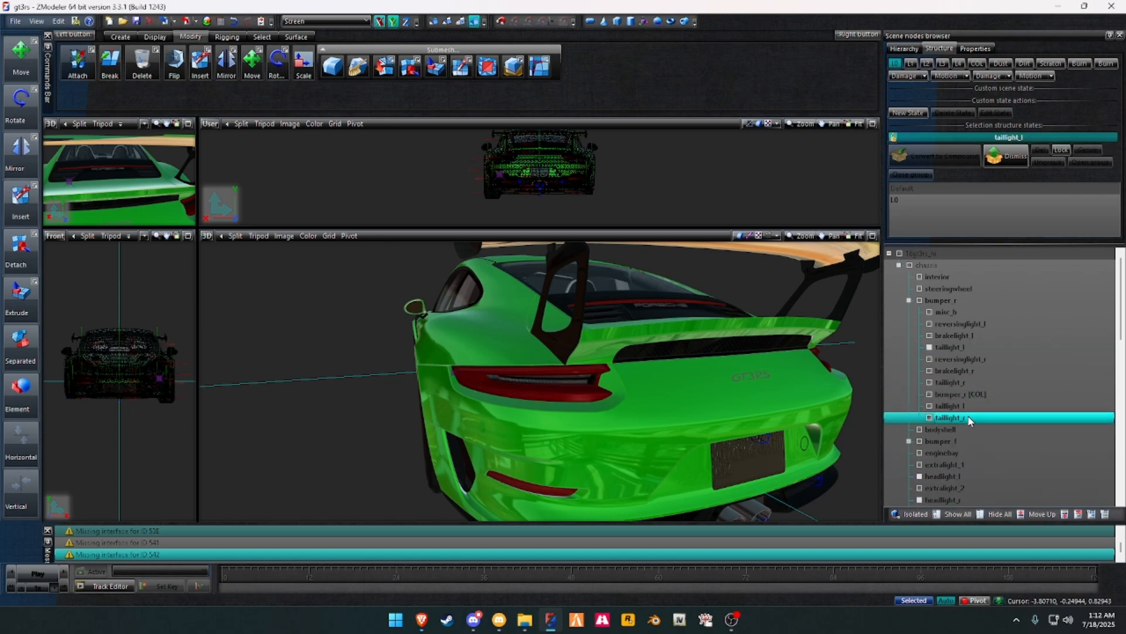
{"action": "left_click", "coordinate": [959, 407], "text": "ctrl"}
{"action": "right_click", "coordinate": [948, 411]}
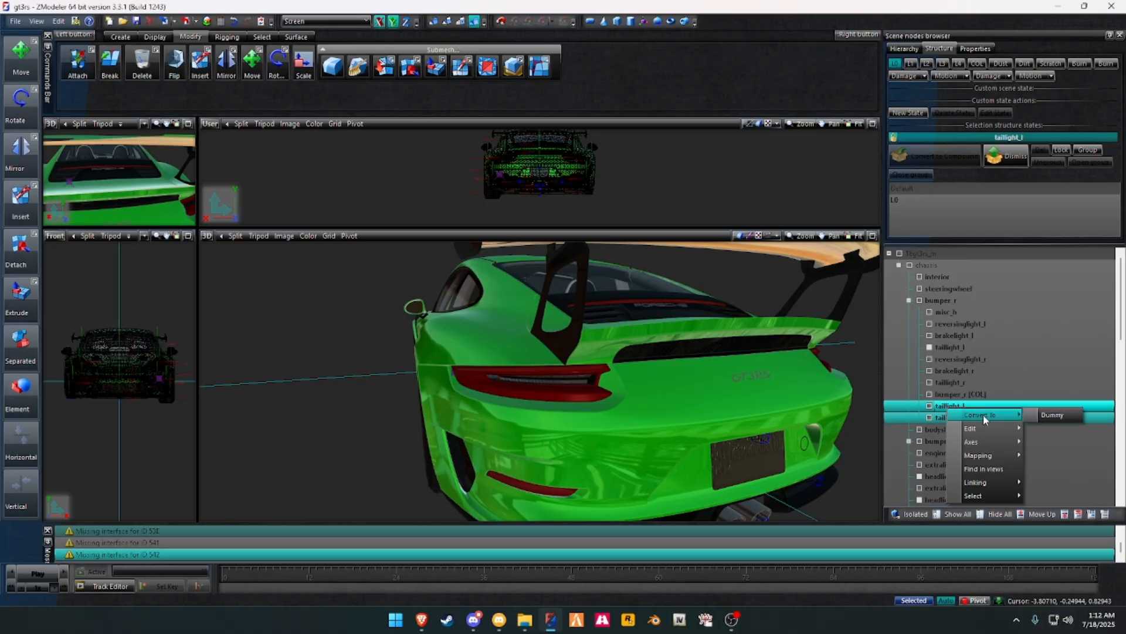
{"action": "mouse_move", "coordinate": [1009, 431]}
{"action": "left_click", "coordinate": [913, 412]}
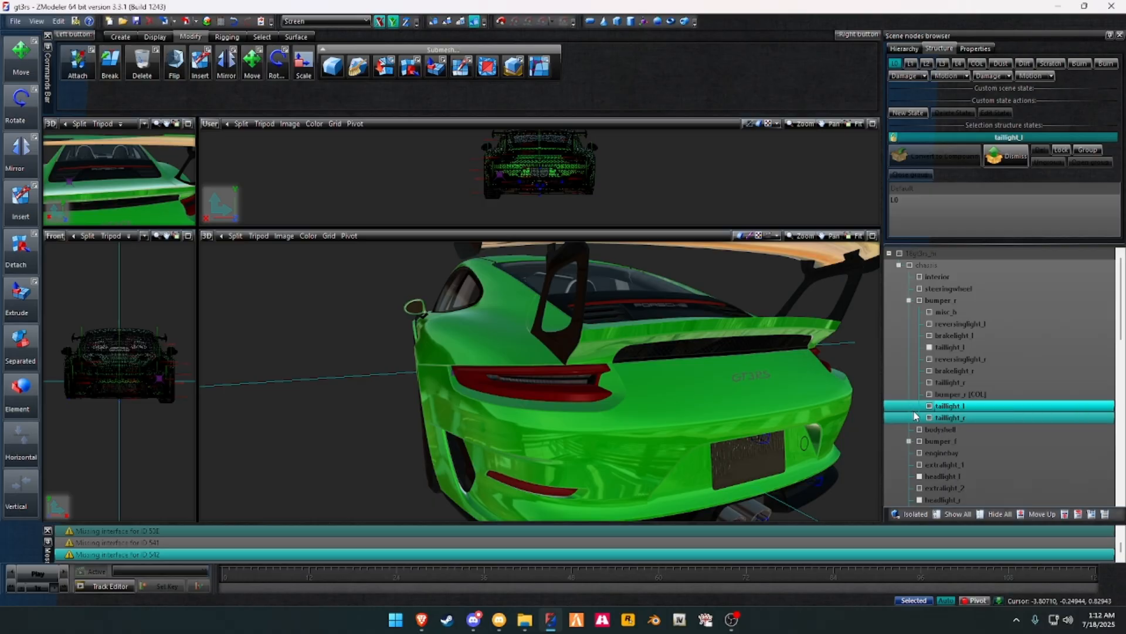
{"action": "left_click", "coordinate": [948, 406]}
Step: Unlink the duplicated headlight_l and headlight_r nodes from the chassis
{"action": "scroll", "coordinate": [939, 413], "scroll_direction": "down", "scroll_amount": 14}
{"action": "left_click", "coordinate": [950, 476]}
{"action": "left_click", "coordinate": [953, 487], "text": "ctrl"}
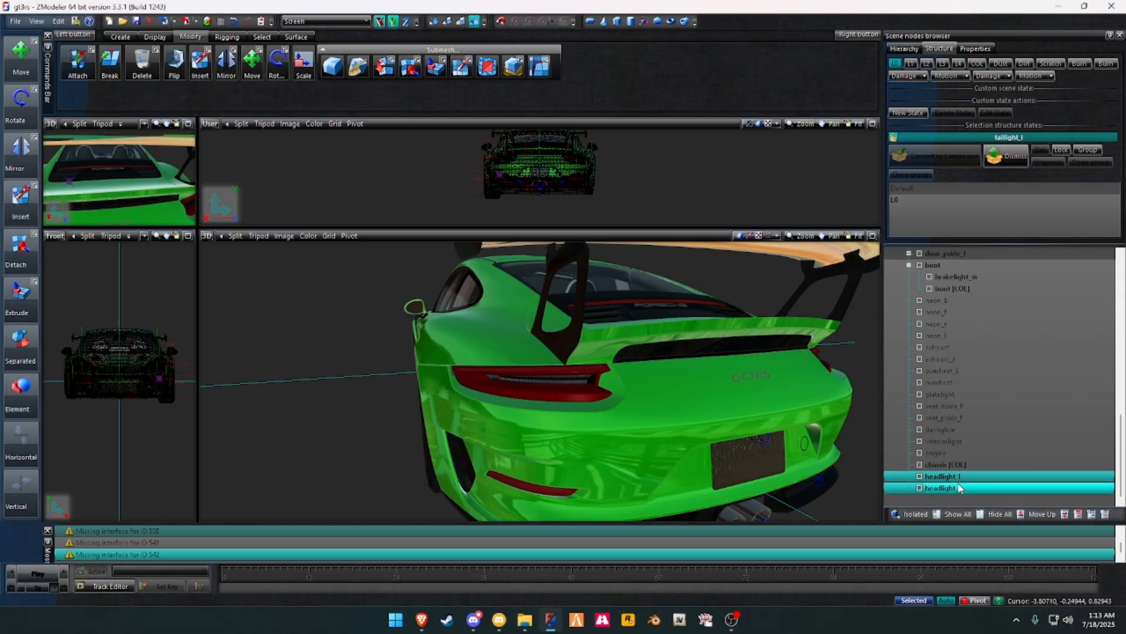
{"action": "right_click", "coordinate": [956, 488]}
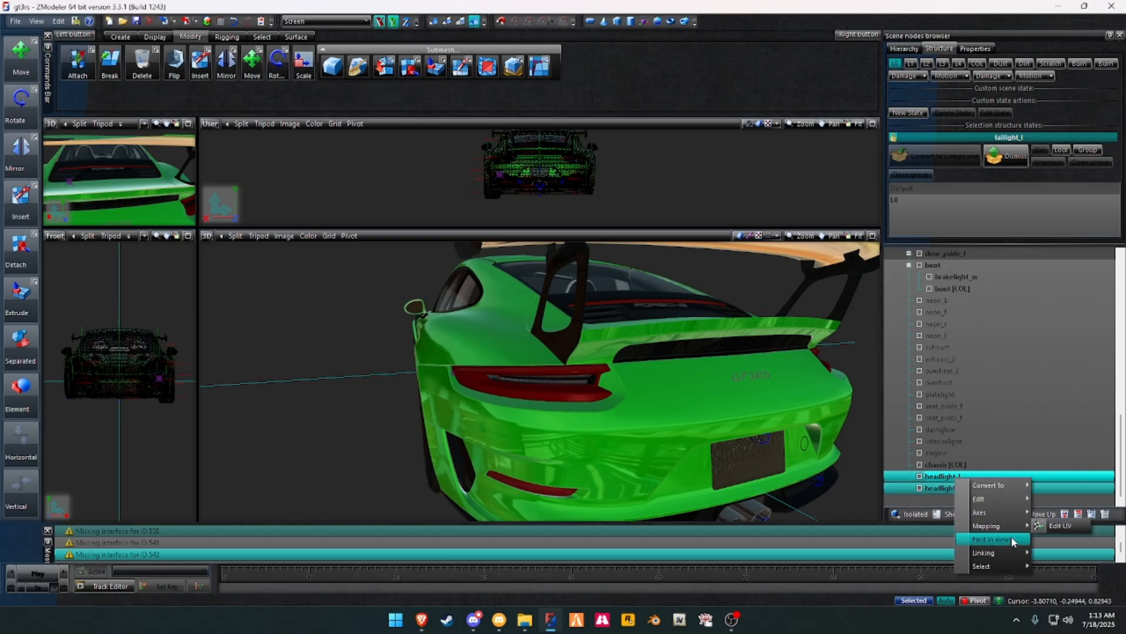
{"action": "mouse_move", "coordinate": [1010, 555]}
{"action": "left_click", "coordinate": [1052, 553]}
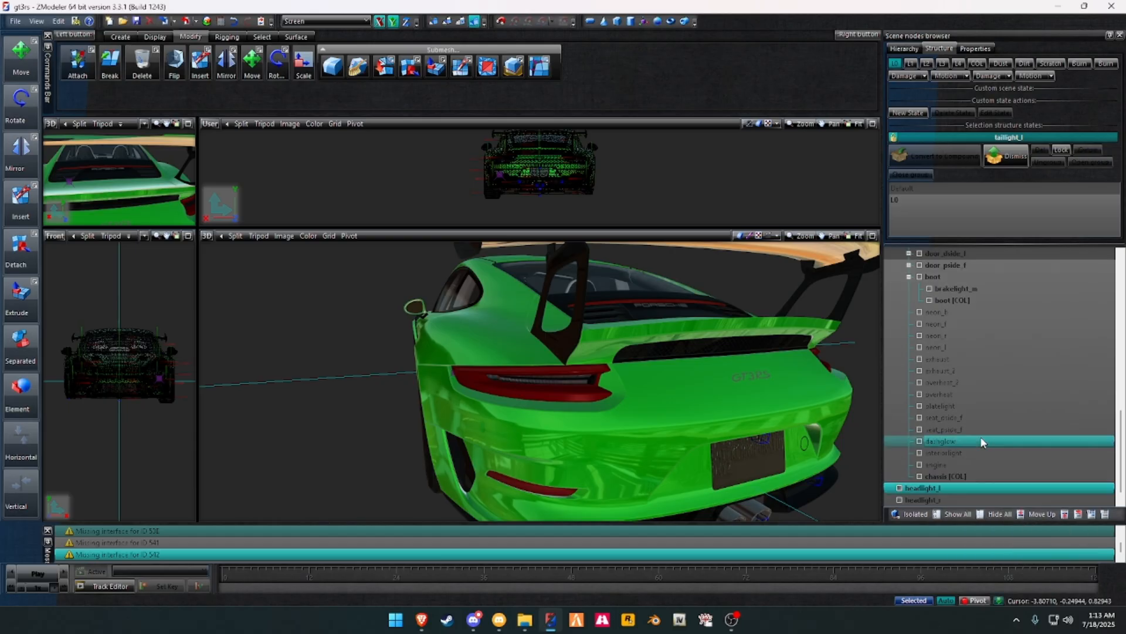
Step: Unlink the duplicated taillight_l and taillight_r nodes from bumper_r
{"action": "left_click", "coordinate": [948, 416]}
{"action": "left_click", "coordinate": [948, 405], "text": "ctrl"}
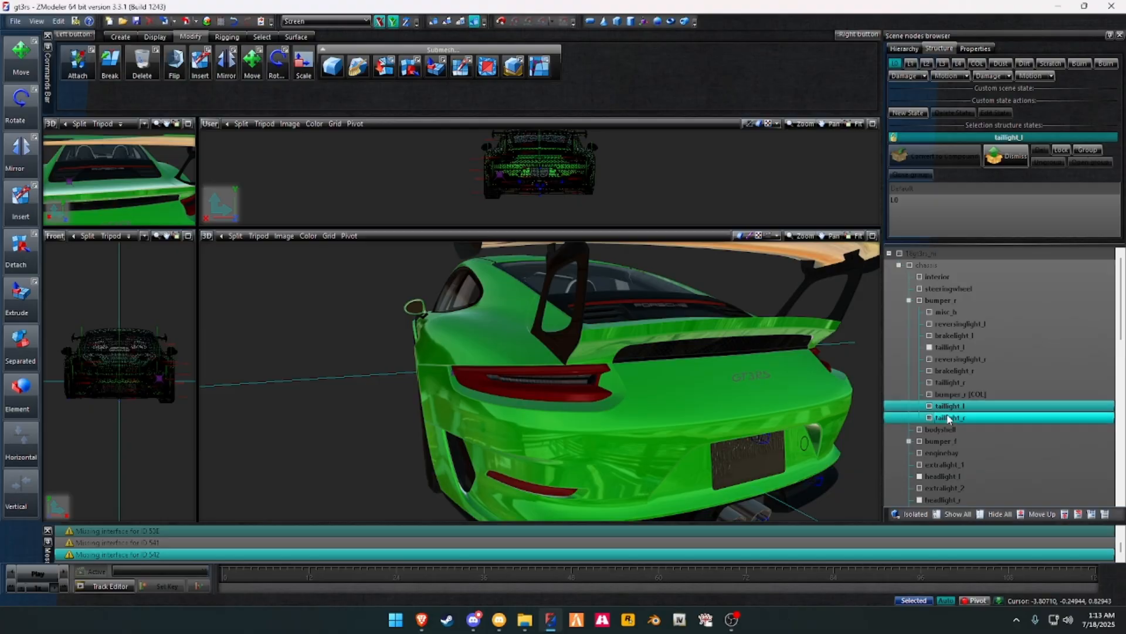
{"action": "right_click", "coordinate": [948, 416]}
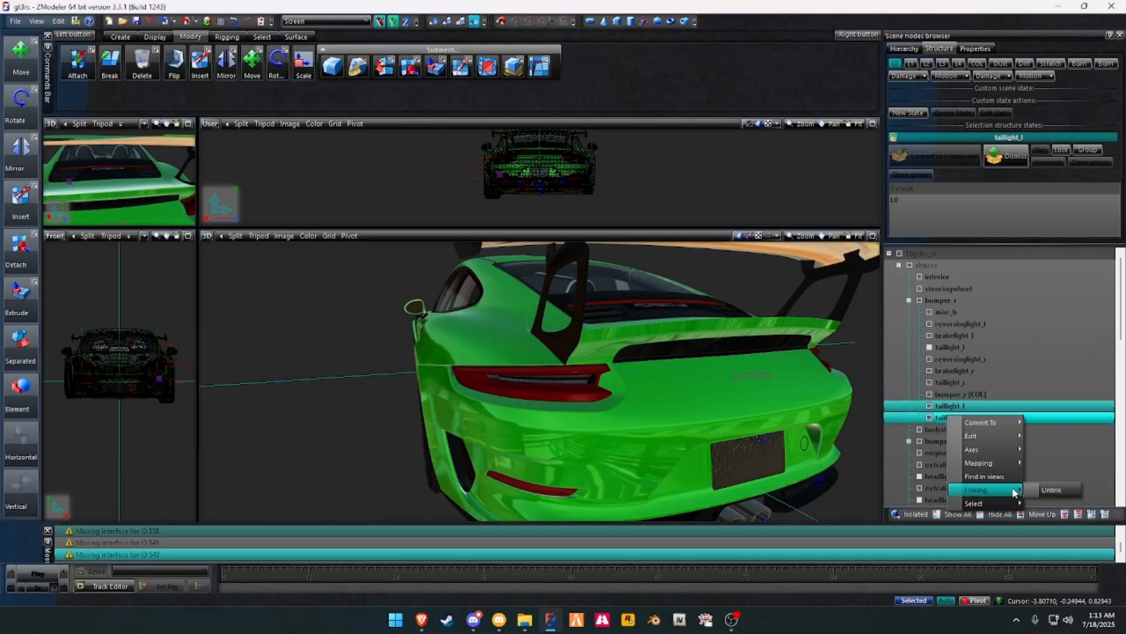
{"action": "left_click", "coordinate": [1053, 490]}
Step: Set the wide viewport above the main 3D view to the Left view and centre the car's side profile in it
{"action": "scroll", "coordinate": [762, 355], "scroll_direction": "down", "scroll_amount": 5}
{"action": "middle_click_drag", "start_coordinate": [762, 355], "coordinate": [602, 334]}
{"action": "scroll", "coordinate": [587, 343], "scroll_direction": "up", "scroll_amount": 5}
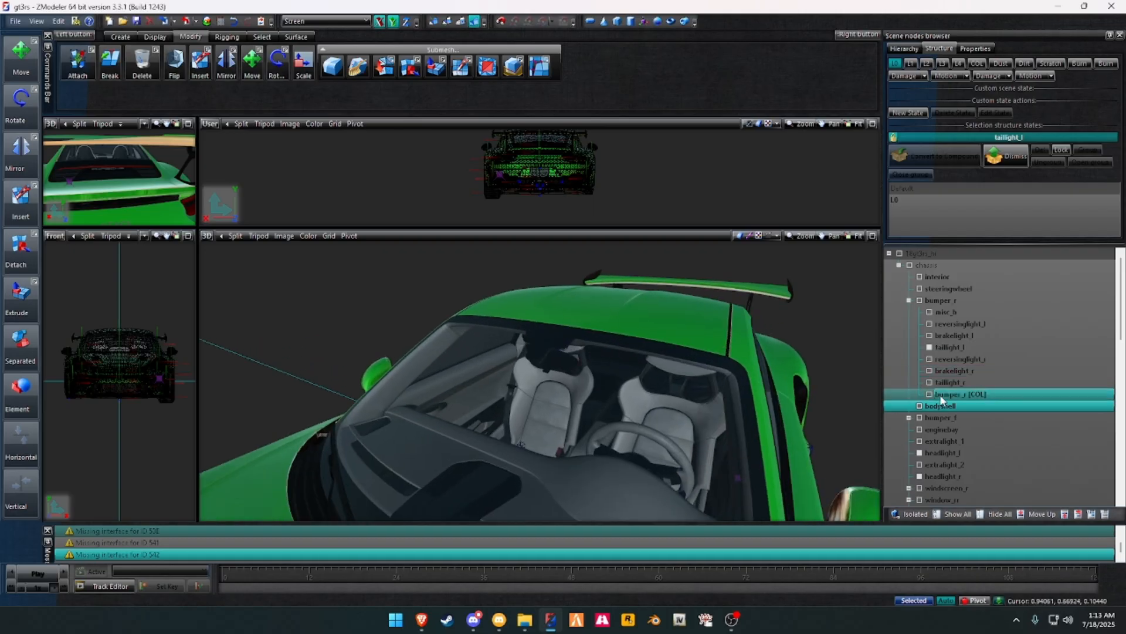
{"action": "middle_click_drag", "start_coordinate": [818, 375], "coordinate": [626, 349]}
{"action": "scroll", "coordinate": [653, 355], "scroll_direction": "down", "scroll_amount": 3}
{"action": "scroll", "coordinate": [636, 351], "scroll_direction": "down", "scroll_amount": 3}
{"action": "scroll", "coordinate": [626, 350], "scroll_direction": "down", "scroll_amount": 4}
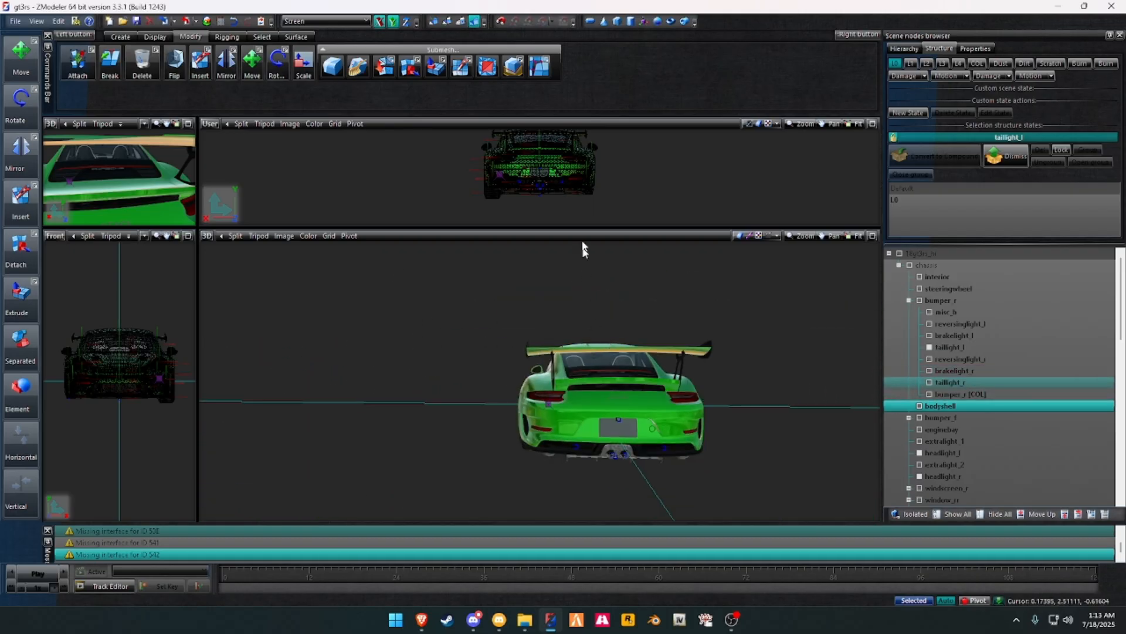
{"action": "left_click", "coordinate": [210, 124]}
{"action": "left_click", "coordinate": [225, 149]}
{"action": "left_click", "coordinate": [210, 125]}
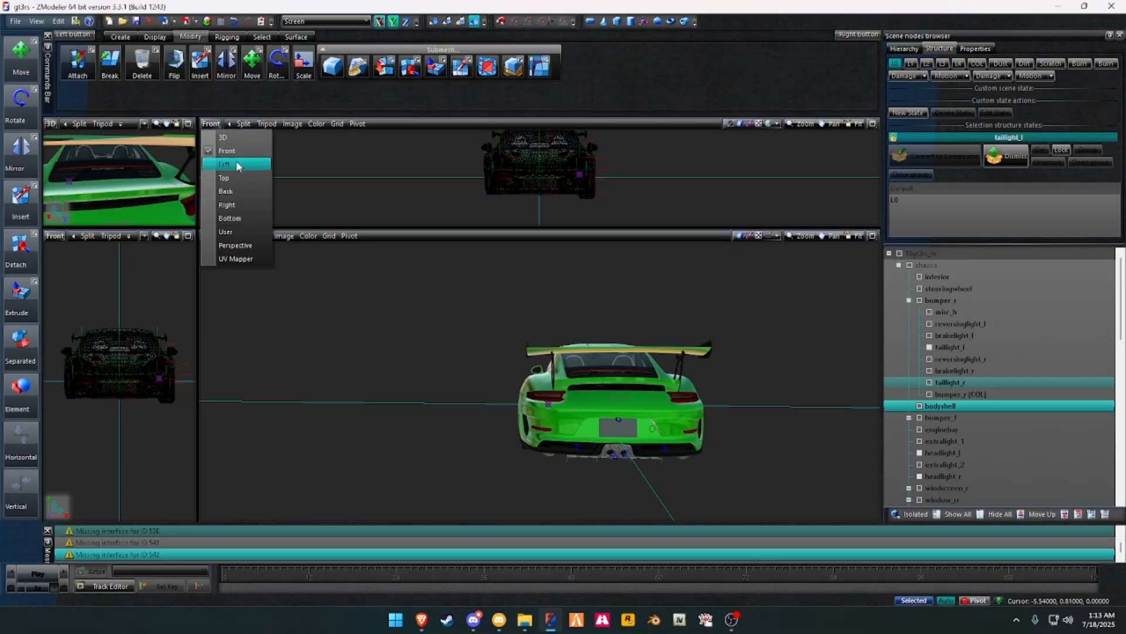
{"action": "left_click", "coordinate": [235, 165]}
{"action": "middle_click_drag", "start_coordinate": [547, 200], "coordinate": [531, 208]}
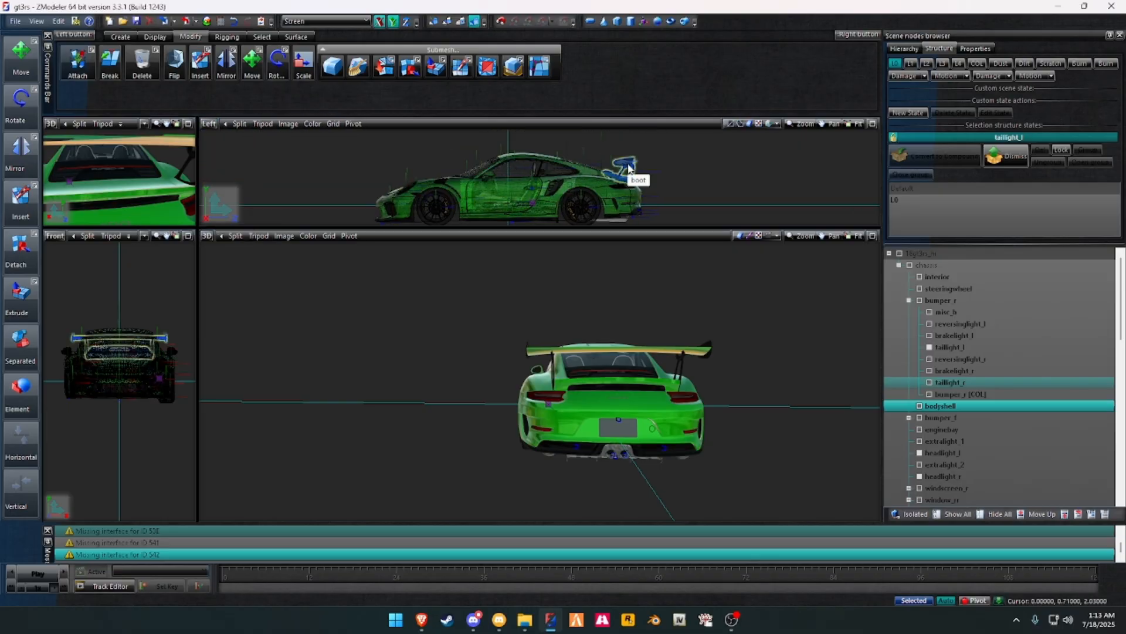
Step: Duplicate the car's boot and windscreen from the Left view
{"action": "right_click", "coordinate": [628, 168]}
{"action": "left_click", "coordinate": [699, 182]}
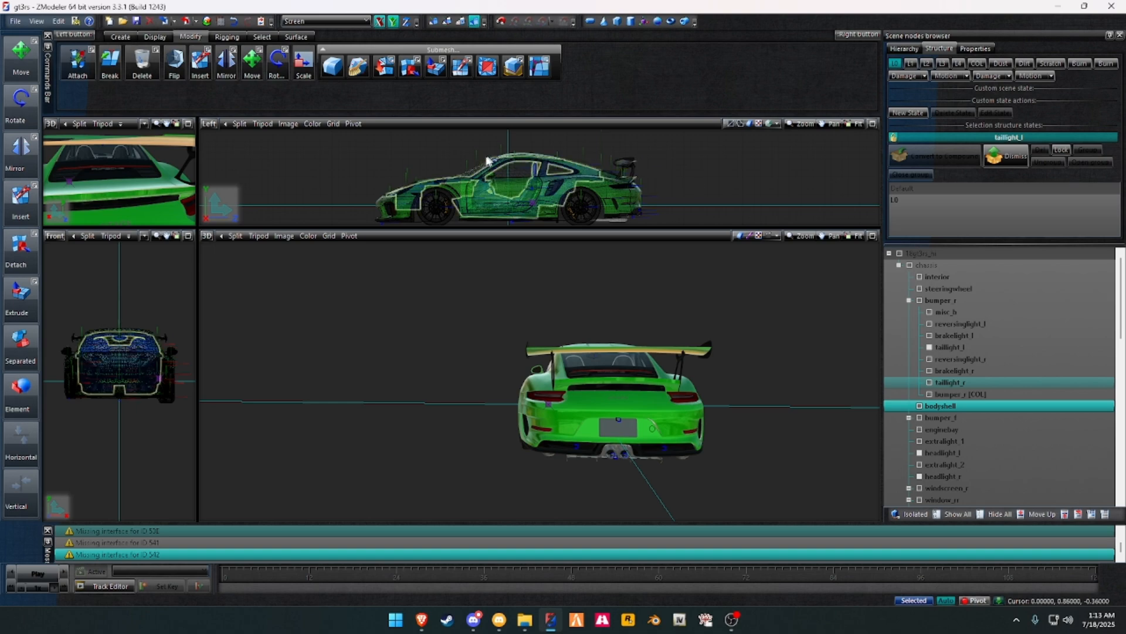
{"action": "right_click", "coordinate": [486, 166]}
{"action": "left_click", "coordinate": [591, 194]}
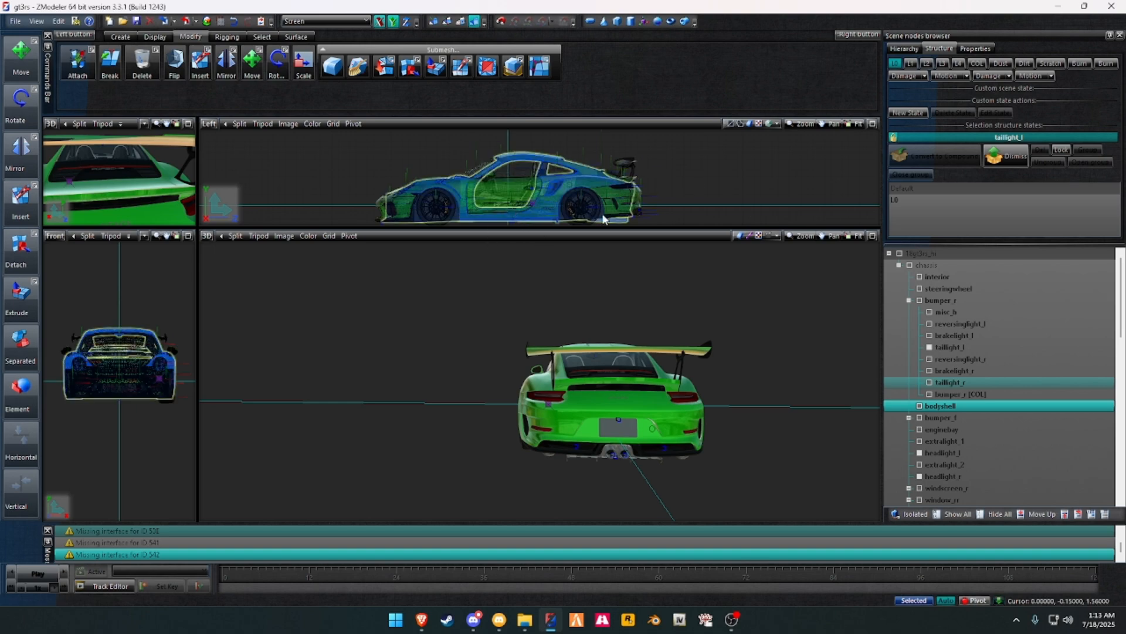
Step: Identify bumper_r in the node tree and duplicate the rear bumper and the bodyshell
{"action": "scroll", "coordinate": [645, 445], "scroll_direction": "up", "scroll_amount": 5}
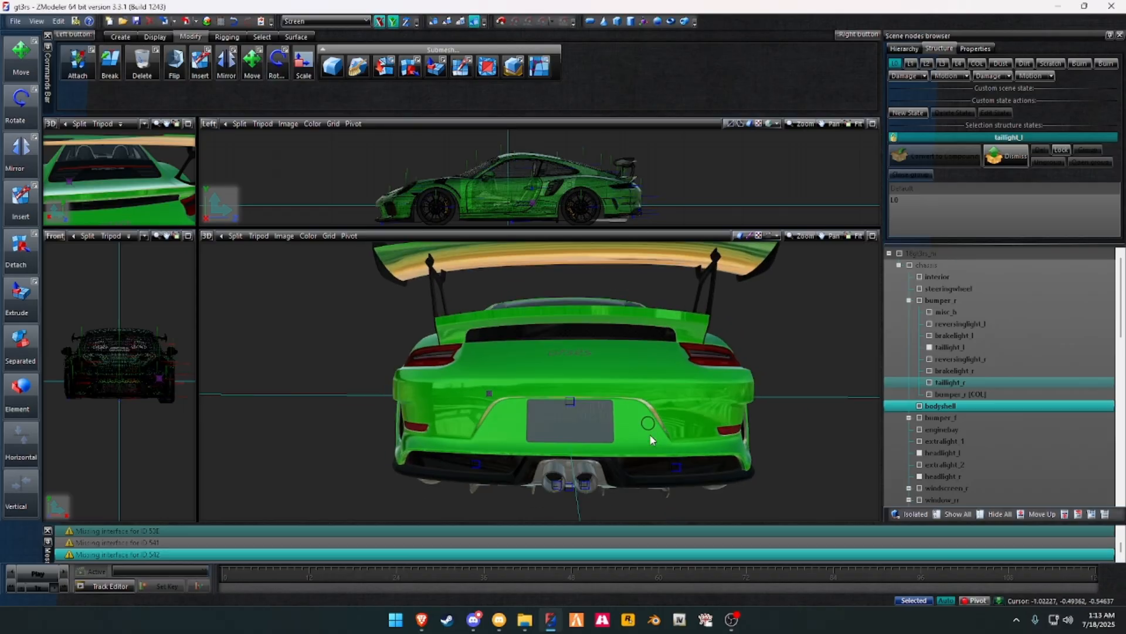
{"action": "left_click", "coordinate": [938, 300]}
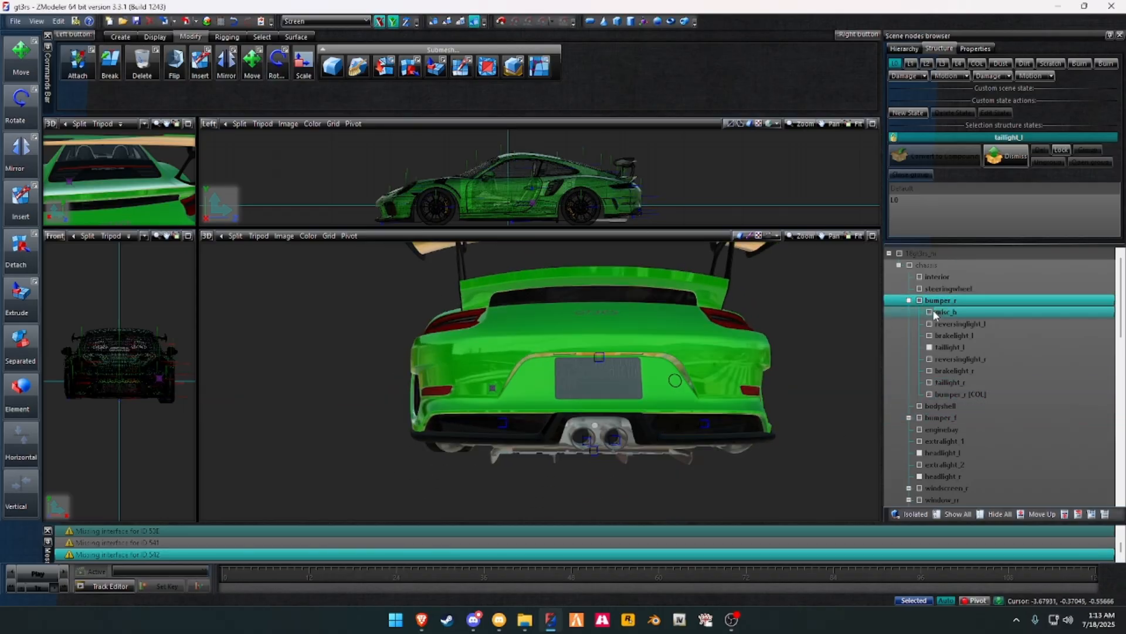
{"action": "left_click", "coordinate": [920, 300]}
{"action": "left_click", "coordinate": [920, 300]}
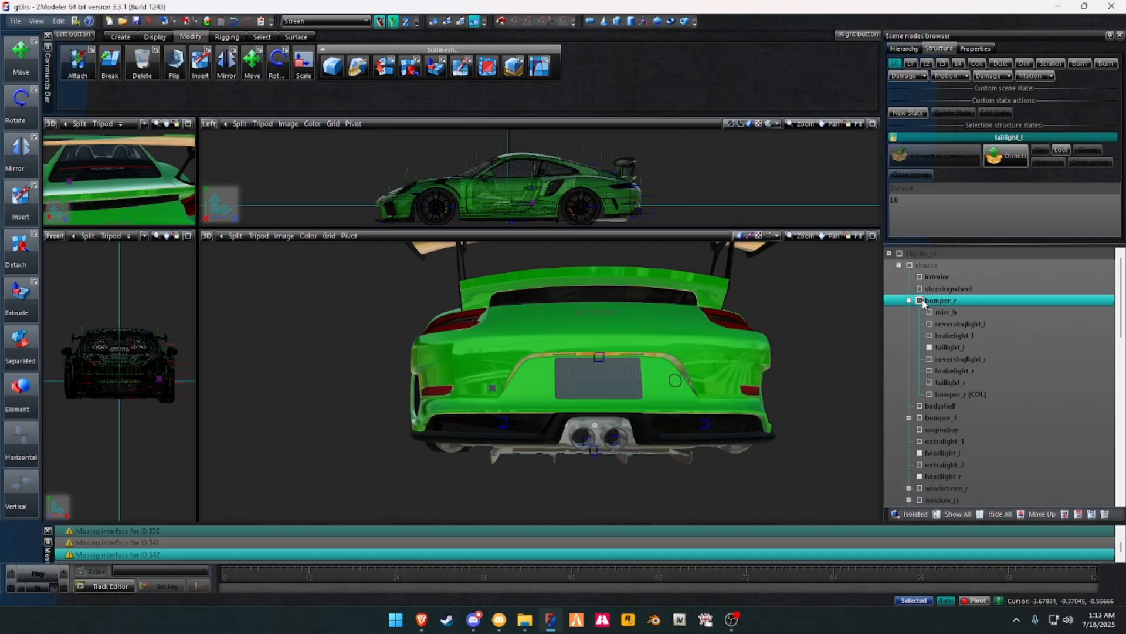
{"action": "right_click", "coordinate": [933, 301]}
{"action": "left_click", "coordinate": [867, 324]}
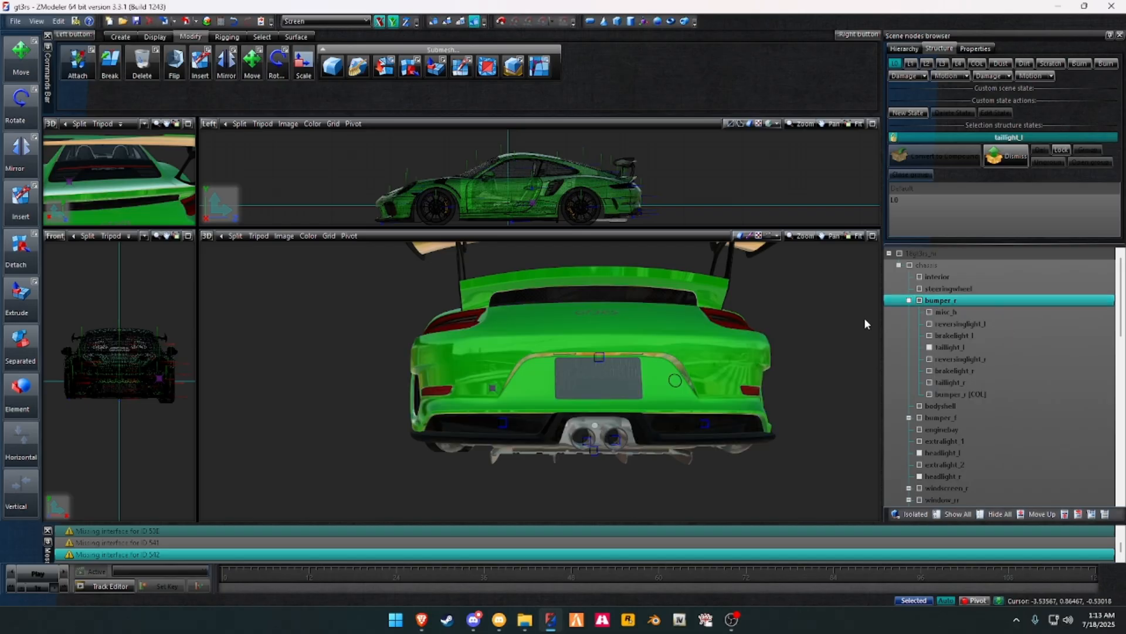
{"action": "right_click", "coordinate": [520, 218]}
{"action": "mouse_move", "coordinate": [552, 239]}
{"action": "left_click", "coordinate": [620, 240]}
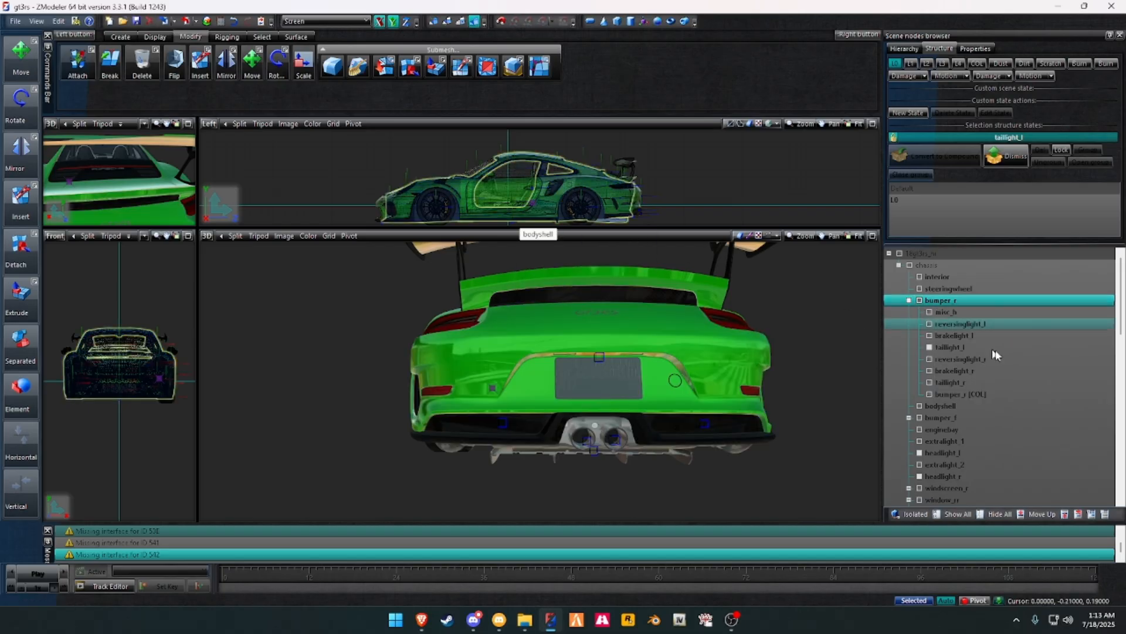
Step: Move the duplicated boot, windscreen, bumper_r and bodyshell out of the chassis hierarchy, and hide the original chassis
{"action": "left_click", "coordinate": [907, 265]}
{"action": "left_click", "coordinate": [900, 266]}
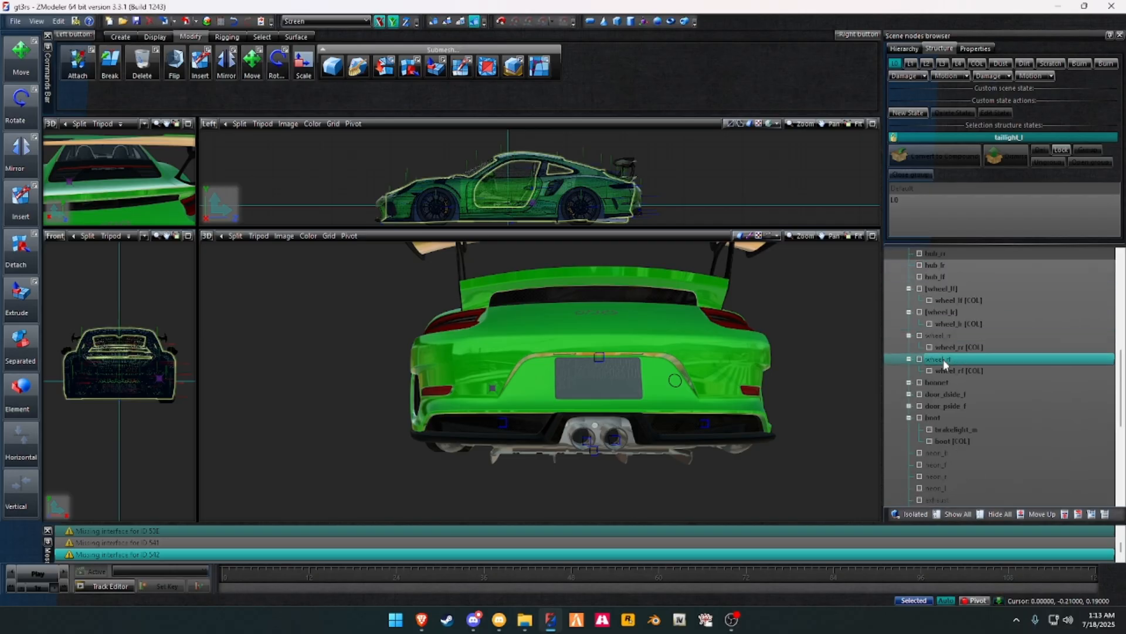
{"action": "left_click_drag", "start_coordinate": [951, 406], "coordinate": [922, 486]}
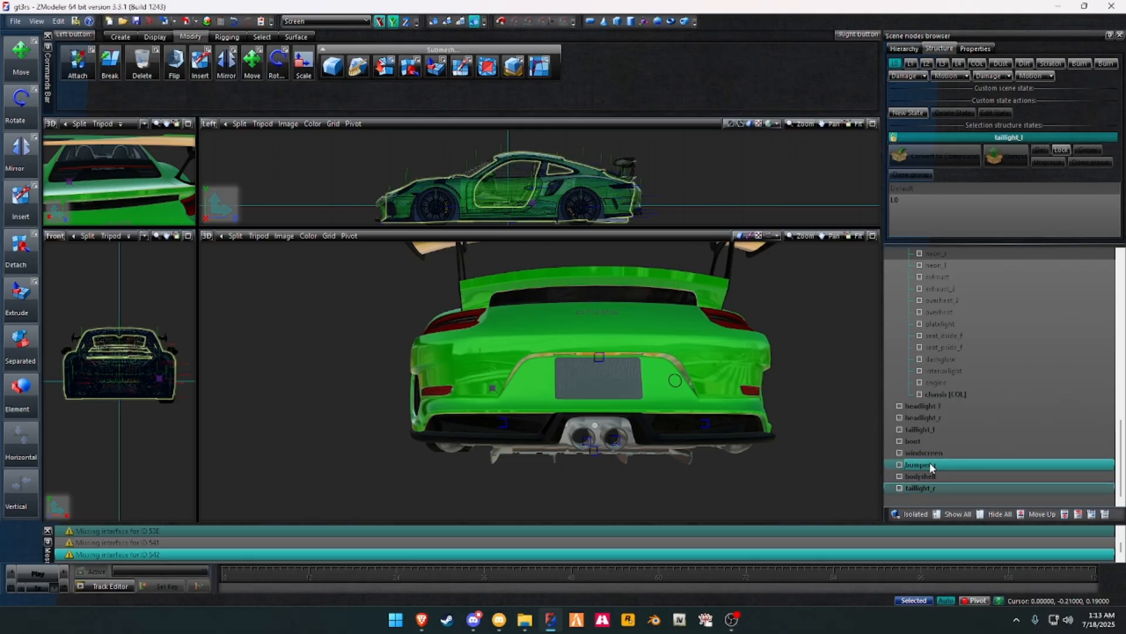
{"action": "left_click", "coordinate": [898, 266]}
{"action": "left_click", "coordinate": [910, 266]}
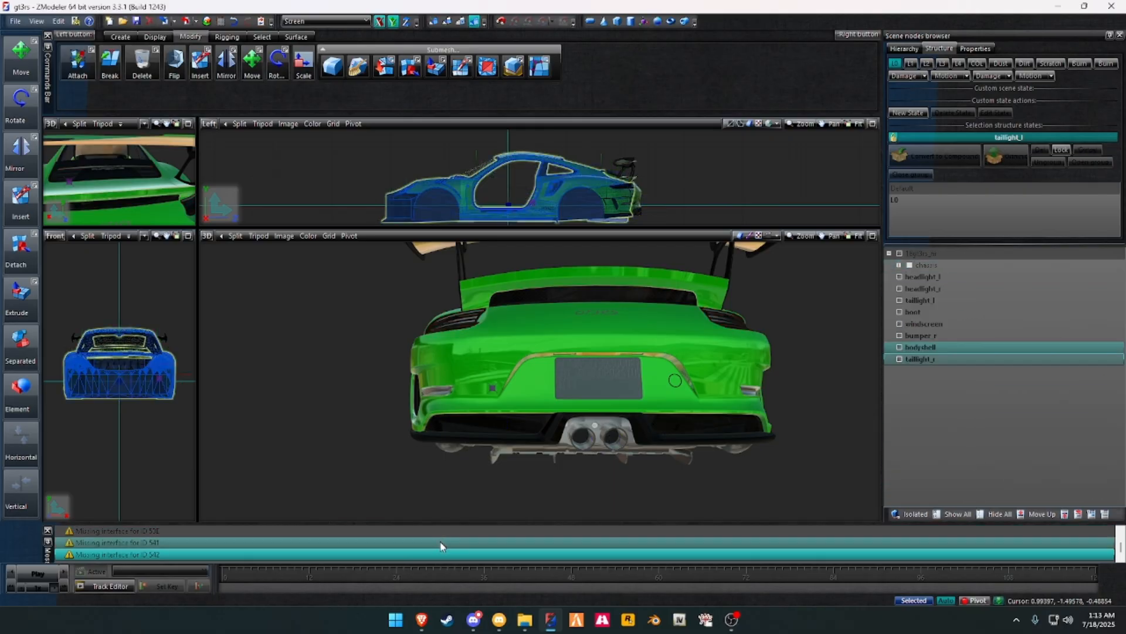
Step: Switch to the web browser and pause the SML Movie video on YouTube
{"action": "left_click", "coordinate": [427, 621]}
{"action": "left_click", "coordinate": [122, 4]}
{"action": "left_click", "coordinate": [352, 5]}
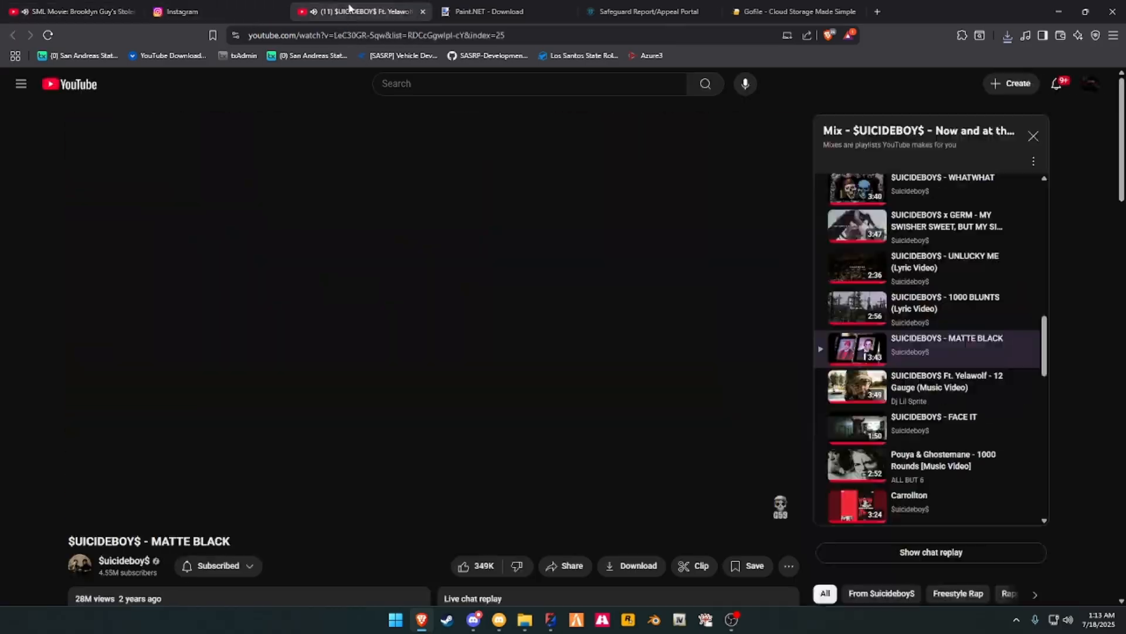
{"action": "left_click", "coordinate": [114, 5]}
{"action": "key", "text": "space"}
{"action": "left_click", "coordinate": [398, 5]}
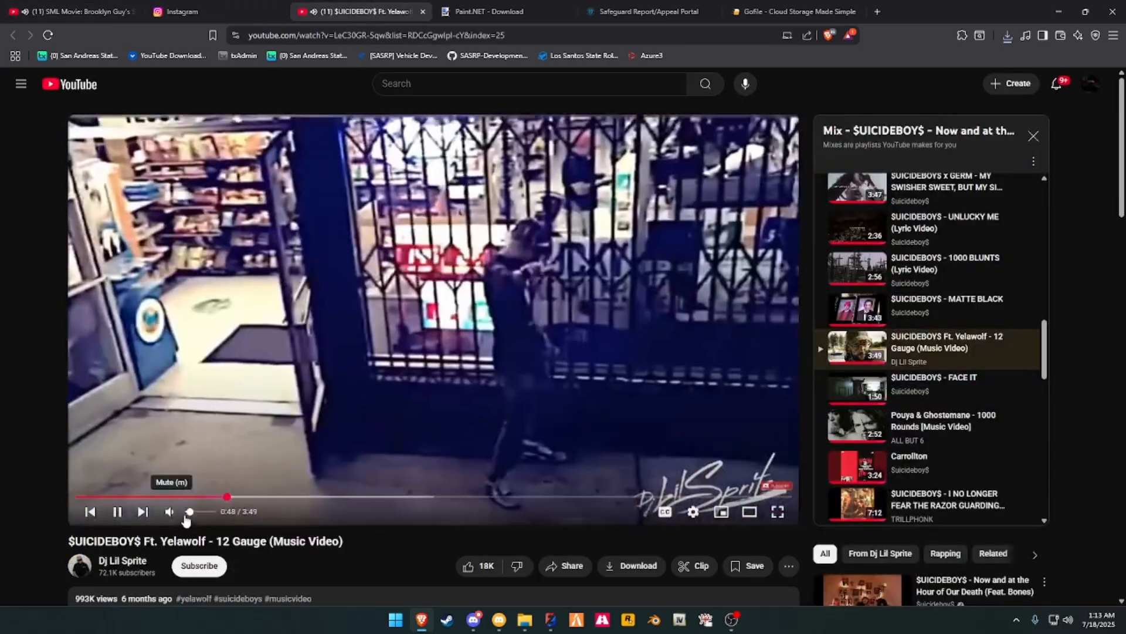
Step: Play the Take A Step Back video from the YouTube recommendations and return to ZModeler
{"action": "scroll", "coordinate": [912, 335], "scroll_direction": "down", "scroll_amount": 6}
{"action": "scroll", "coordinate": [912, 334], "scroll_direction": "down", "scroll_amount": 5}
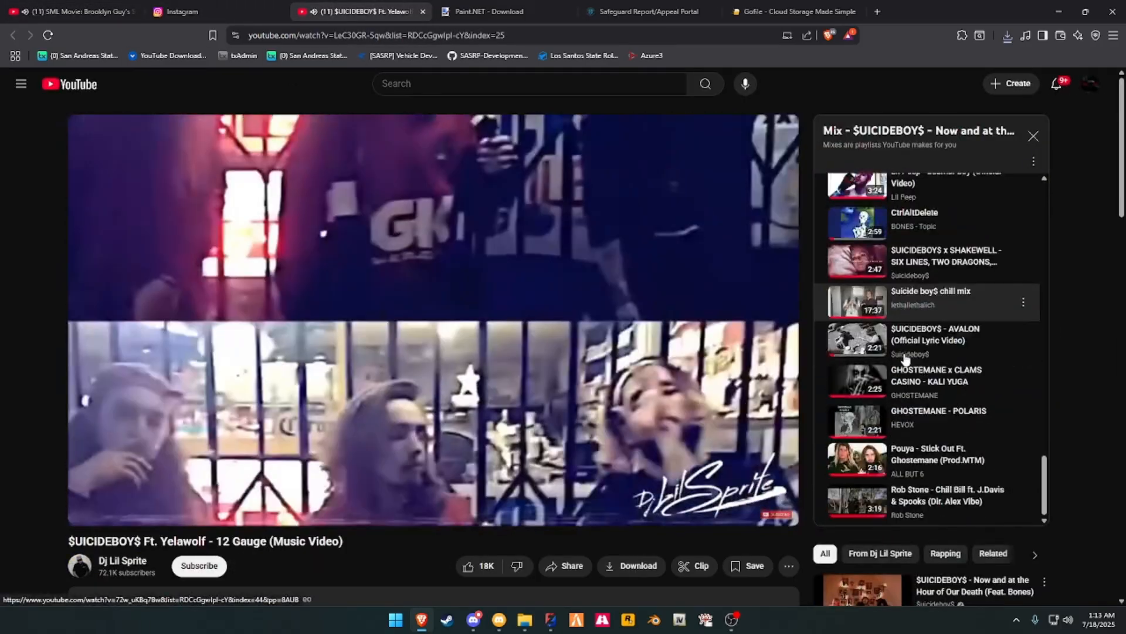
{"action": "scroll", "coordinate": [681, 292], "scroll_direction": "down", "scroll_amount": 6}
{"action": "scroll", "coordinate": [771, 306], "scroll_direction": "down", "scroll_amount": 7}
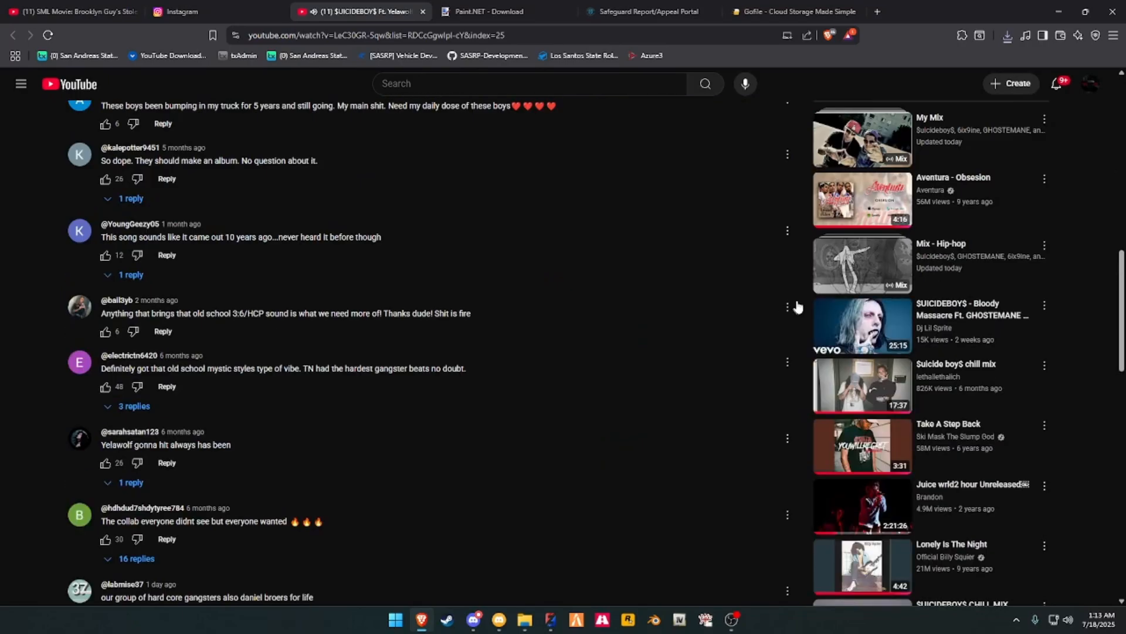
{"action": "left_click", "coordinate": [855, 455]}
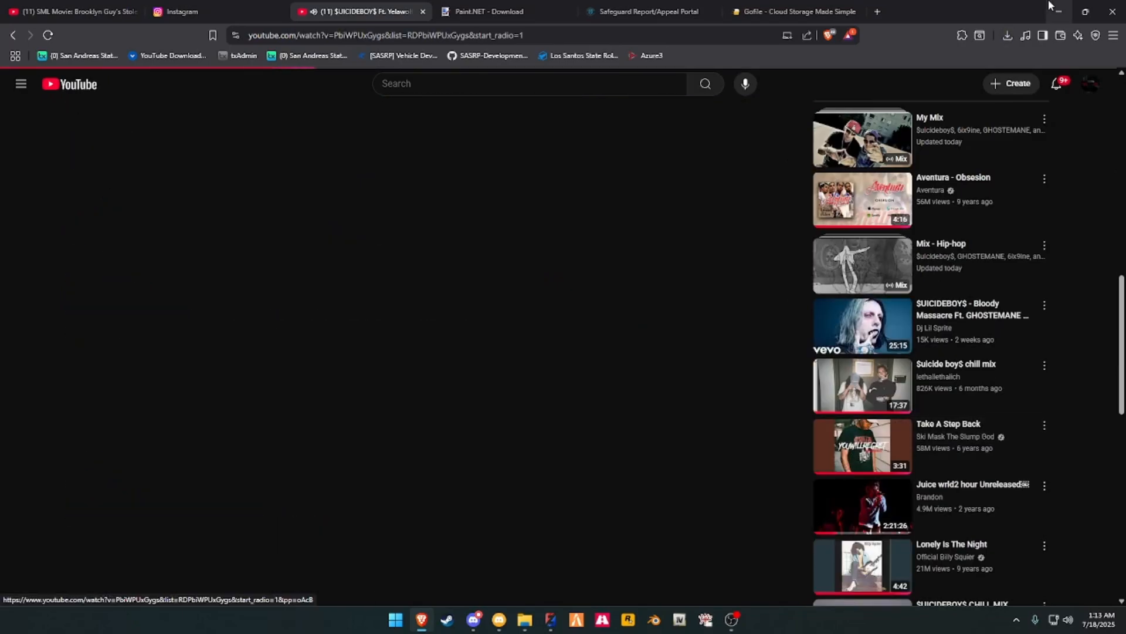
{"action": "left_click", "coordinate": [1052, 5]}
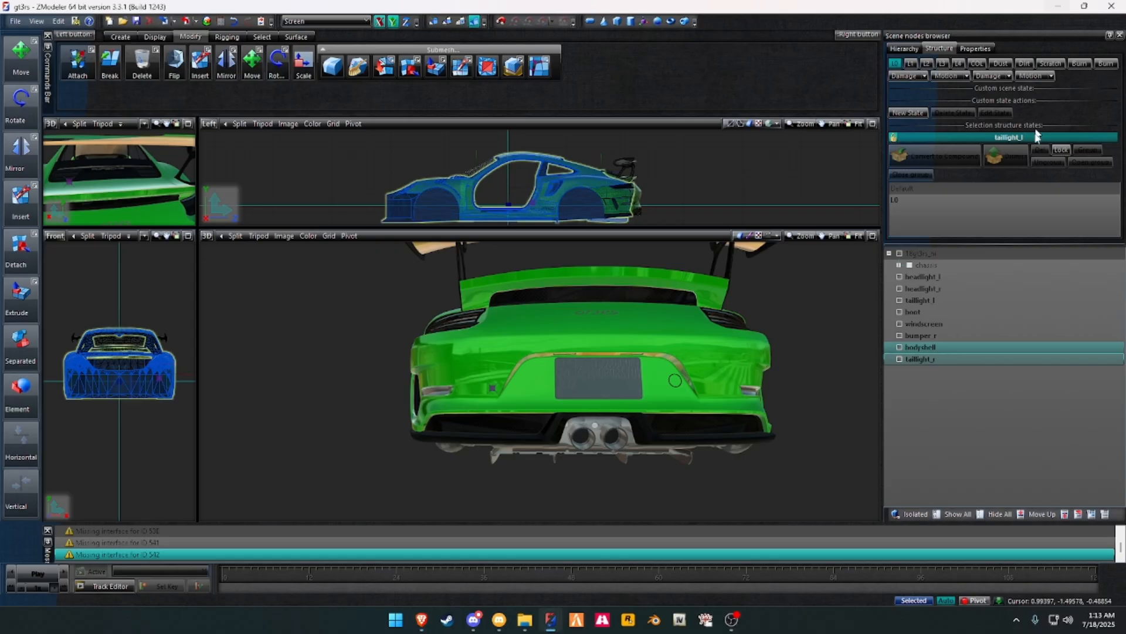
Step: Hide every part except the duplicated boot, maximise the Left viewport and change it to a User view
{"action": "left_click", "coordinate": [913, 312]}
{"action": "left_click", "coordinate": [995, 515]}
{"action": "left_click", "coordinate": [900, 313]}
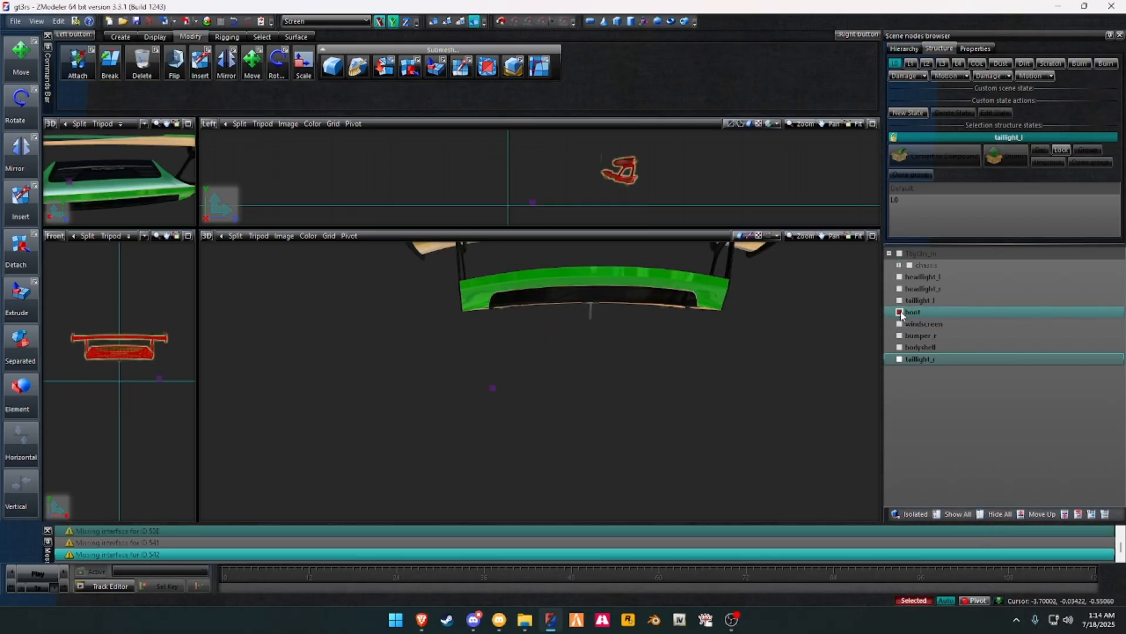
{"action": "key", "text": "alt+w"}
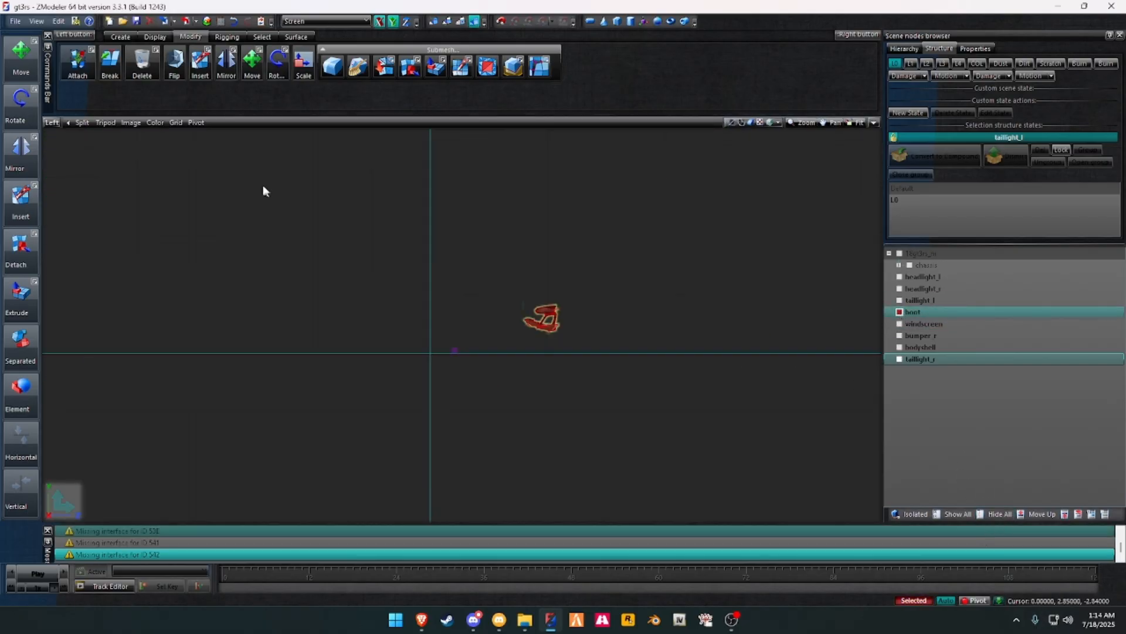
{"action": "left_click", "coordinate": [62, 126]}
{"action": "left_click", "coordinate": [88, 230]}
{"action": "left_click", "coordinate": [576, 259]}
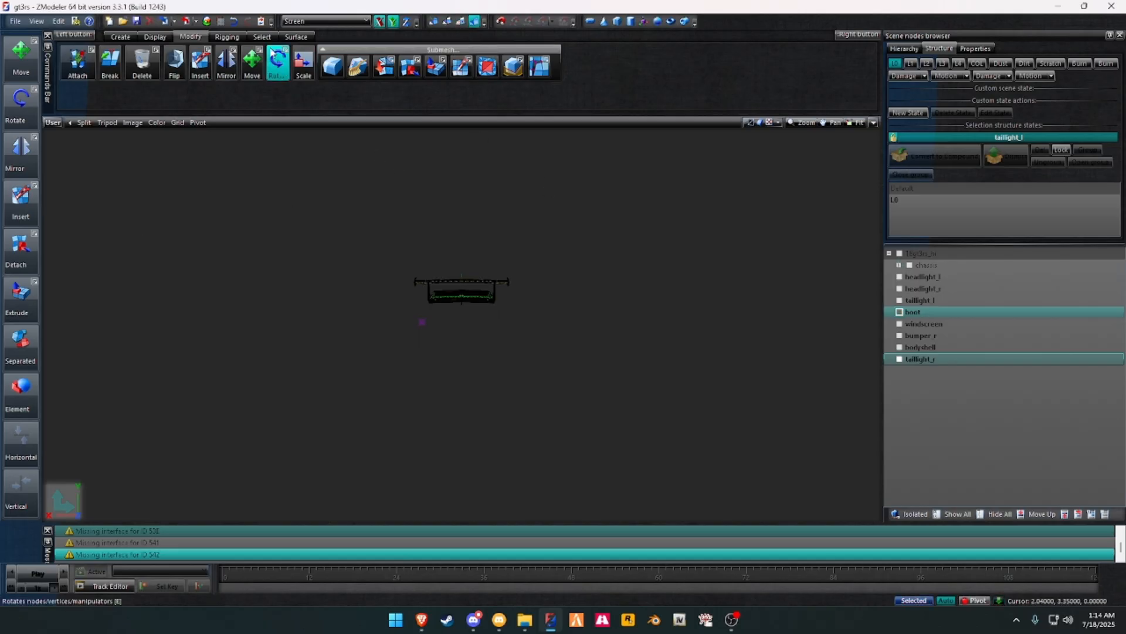
Step: Select the edge strip along one rear wing support on the boot using Separated polygon selection
{"action": "left_click", "coordinate": [262, 37]}
{"action": "left_click", "coordinate": [376, 63]}
{"action": "middle_click_drag", "start_coordinate": [528, 223], "coordinate": [513, 317]}
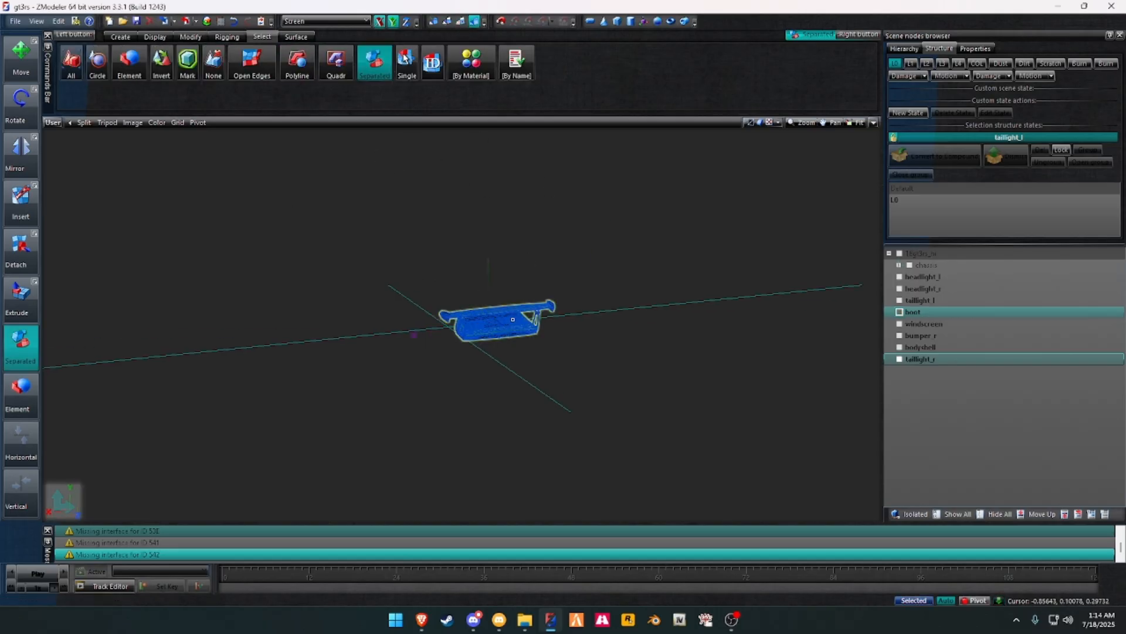
{"action": "scroll", "coordinate": [513, 319], "scroll_direction": "up", "scroll_amount": 8}
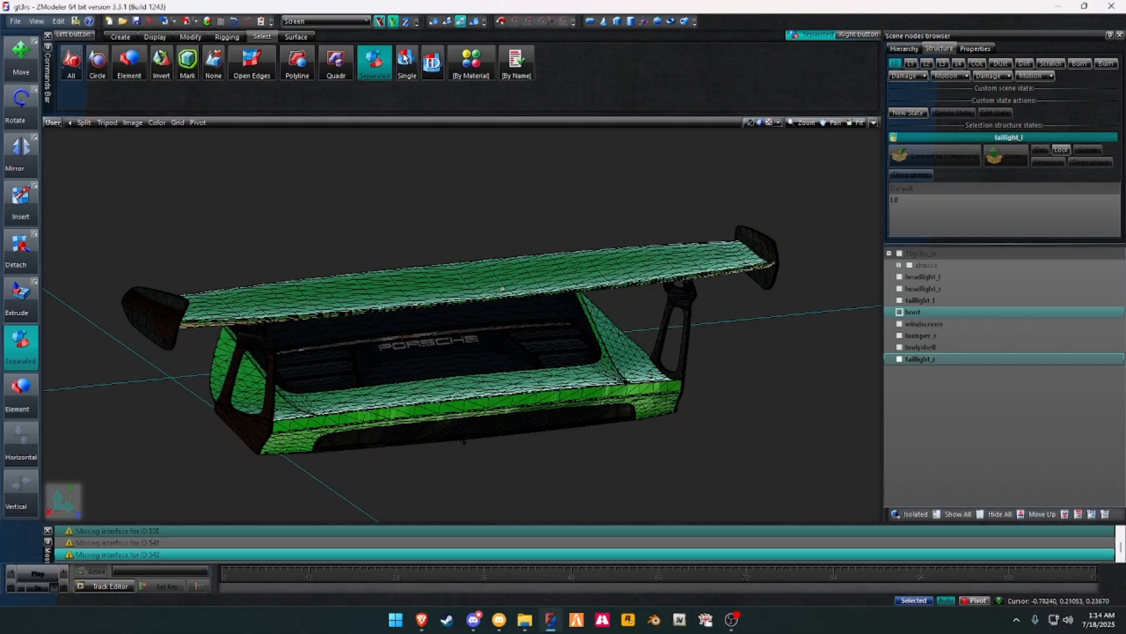
{"action": "left_click", "coordinate": [503, 289]}
{"action": "scroll", "coordinate": [502, 289], "scroll_direction": "up", "scroll_amount": 3}
{"action": "middle_click_drag", "start_coordinate": [493, 282], "coordinate": [354, 174]}
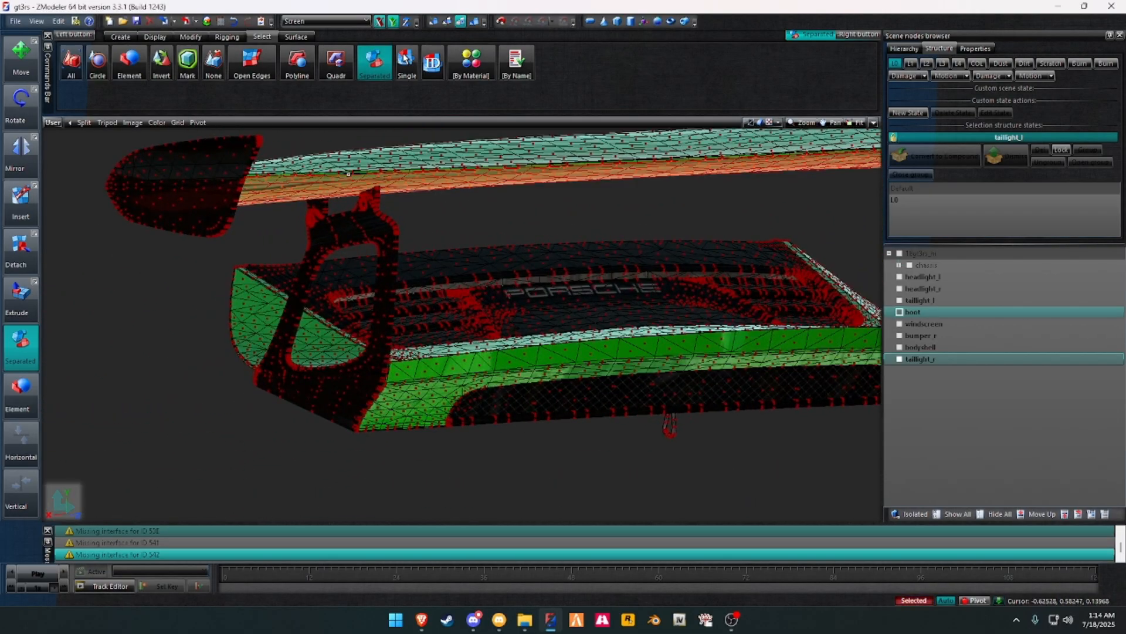
{"action": "scroll", "coordinate": [237, 262], "scroll_direction": "down", "scroll_amount": 5}
{"action": "scroll", "coordinate": [504, 314], "scroll_direction": "up", "scroll_amount": 6}
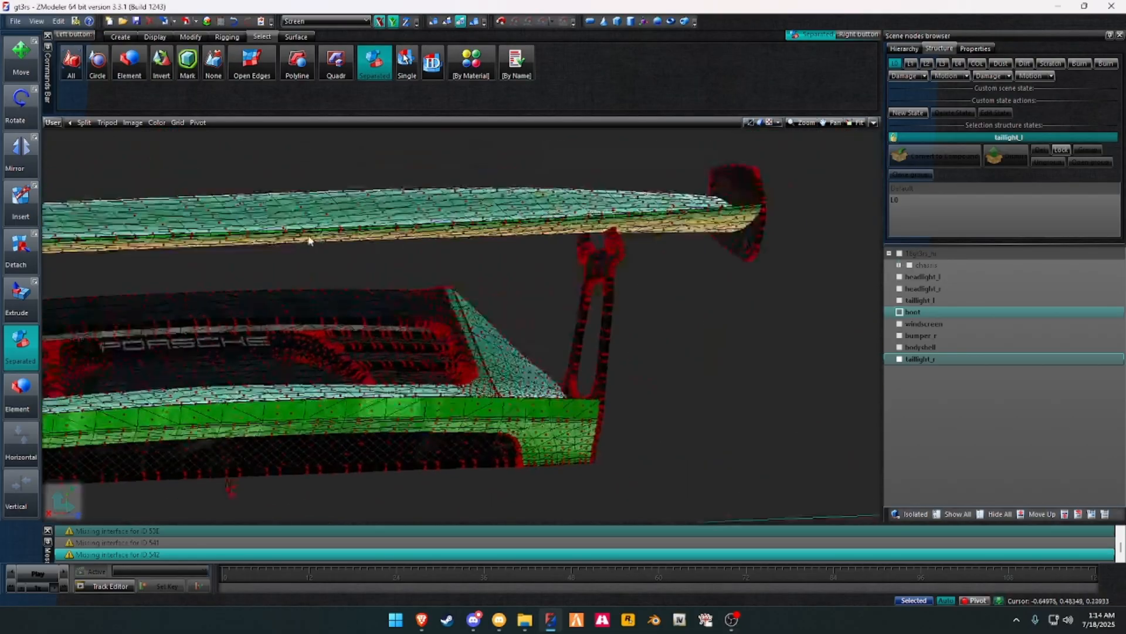
{"action": "scroll", "coordinate": [277, 285], "scroll_direction": "up", "scroll_amount": 2}
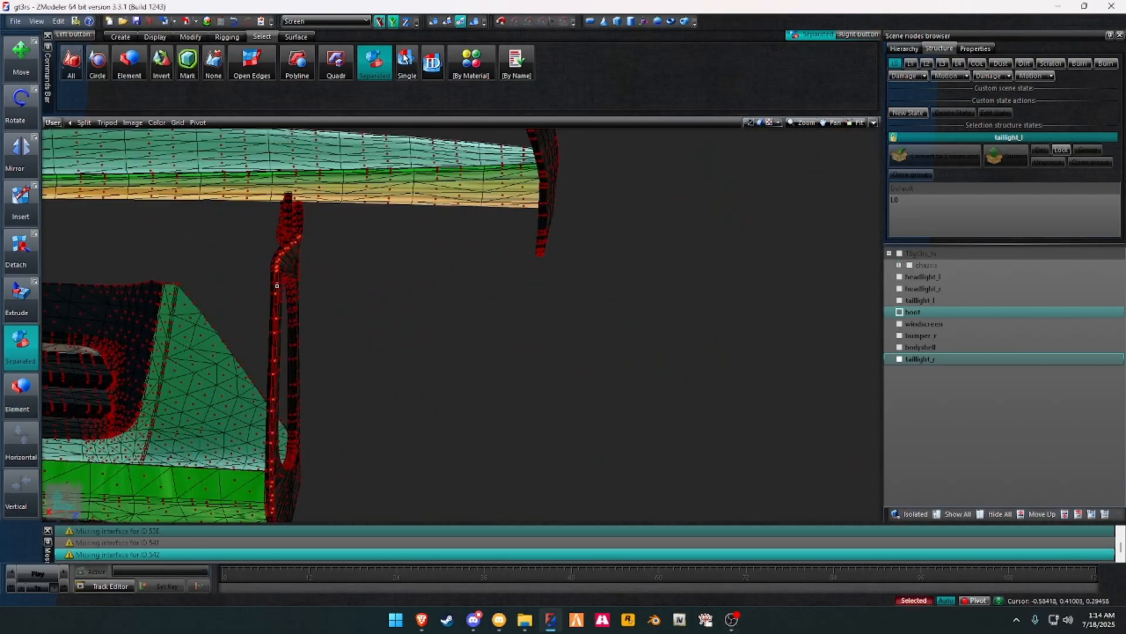
{"action": "scroll", "coordinate": [277, 286], "scroll_direction": "up", "scroll_amount": 4}
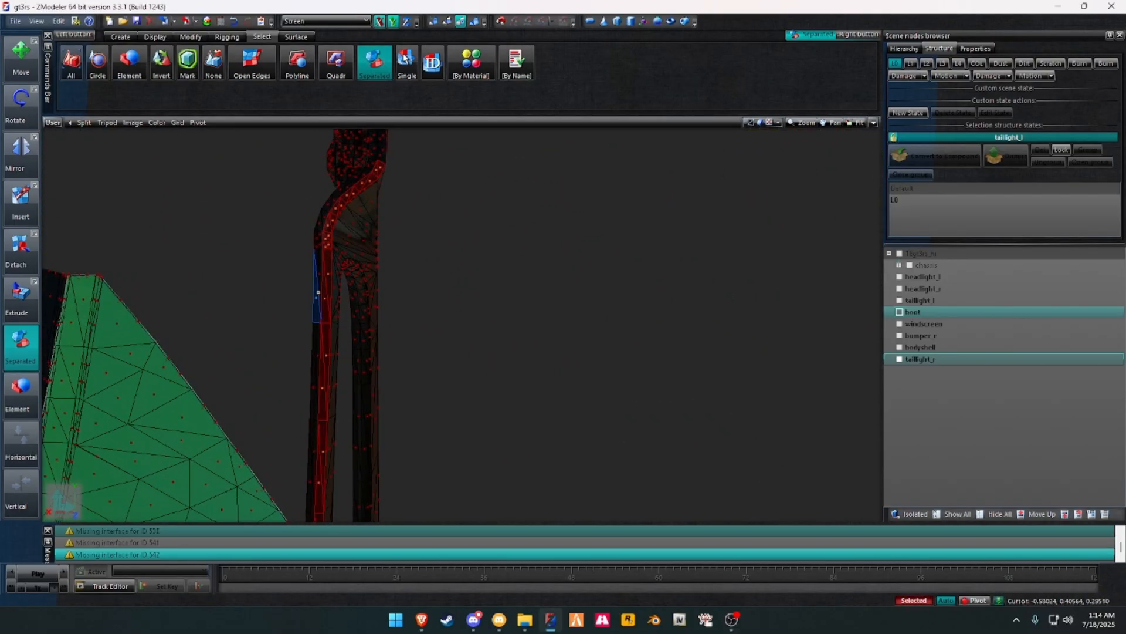
{"action": "scroll", "coordinate": [336, 297], "scroll_direction": "down", "scroll_amount": 10}
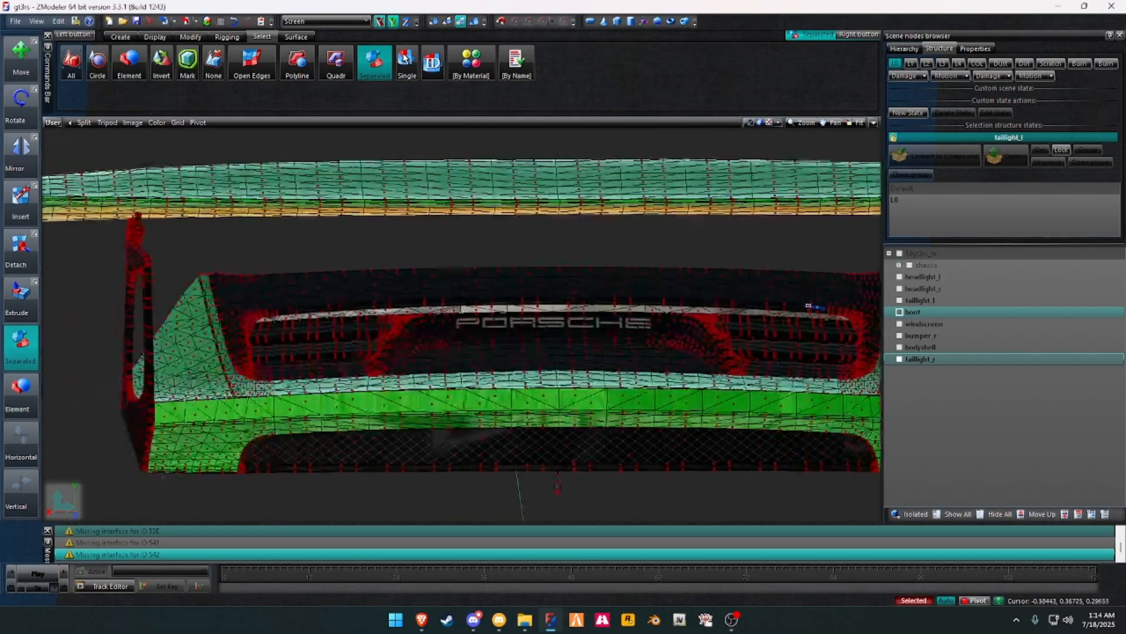
Step: Add the matching edge strip of the opposite wing support to the polygon selection
{"action": "scroll", "coordinate": [352, 310], "scroll_direction": "up", "scroll_amount": 8}
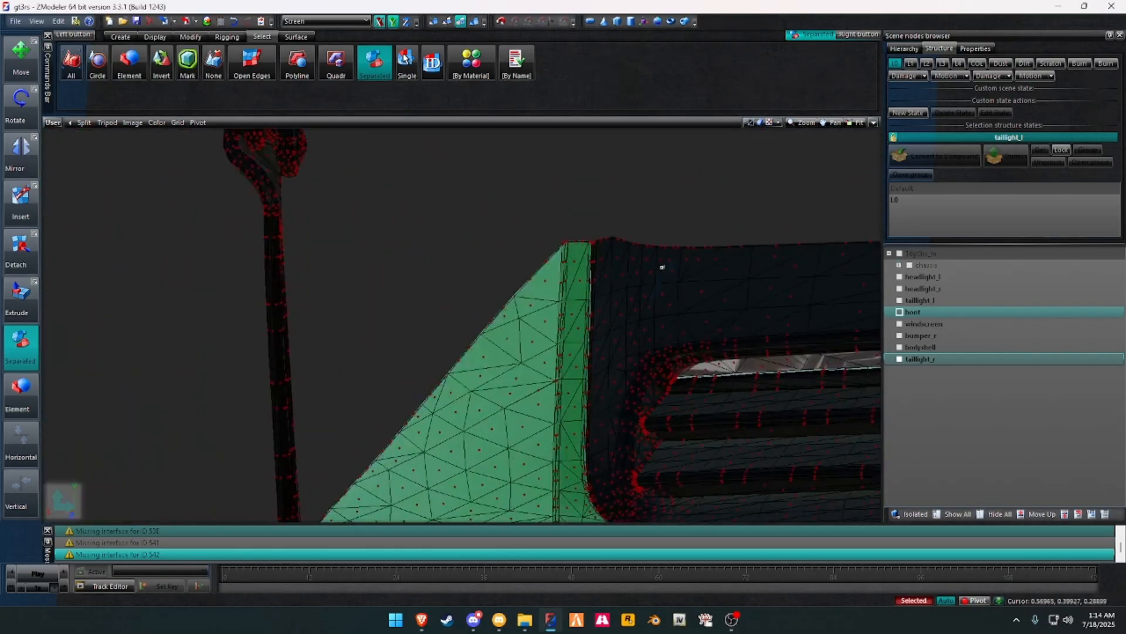
{"action": "scroll", "coordinate": [279, 251], "scroll_direction": "up", "scroll_amount": 5}
{"action": "left_click", "coordinate": [267, 264]}
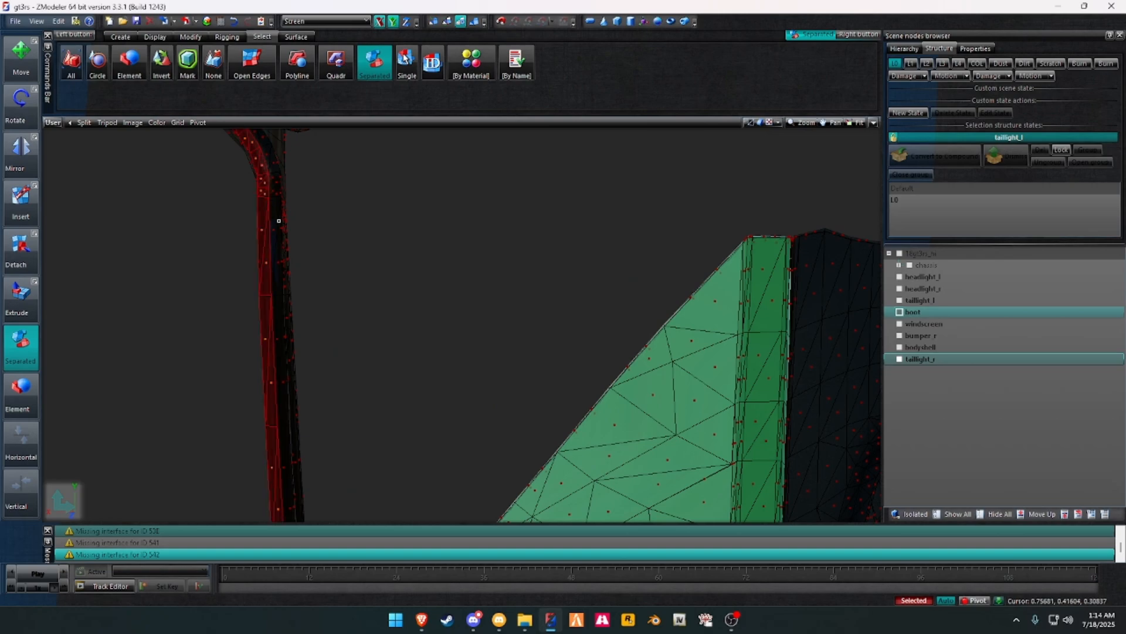
{"action": "left_click", "coordinate": [275, 229]}
Step: Add the thin edge strip of the wing endplate beside the second support to the selection
{"action": "scroll", "coordinate": [375, 231], "scroll_direction": "down", "scroll_amount": 7}
{"action": "middle_click_drag", "start_coordinate": [505, 291], "coordinate": [634, 399]}
{"action": "scroll", "coordinate": [399, 352], "scroll_direction": "up", "scroll_amount": 5}
{"action": "right_click", "coordinate": [401, 358]}
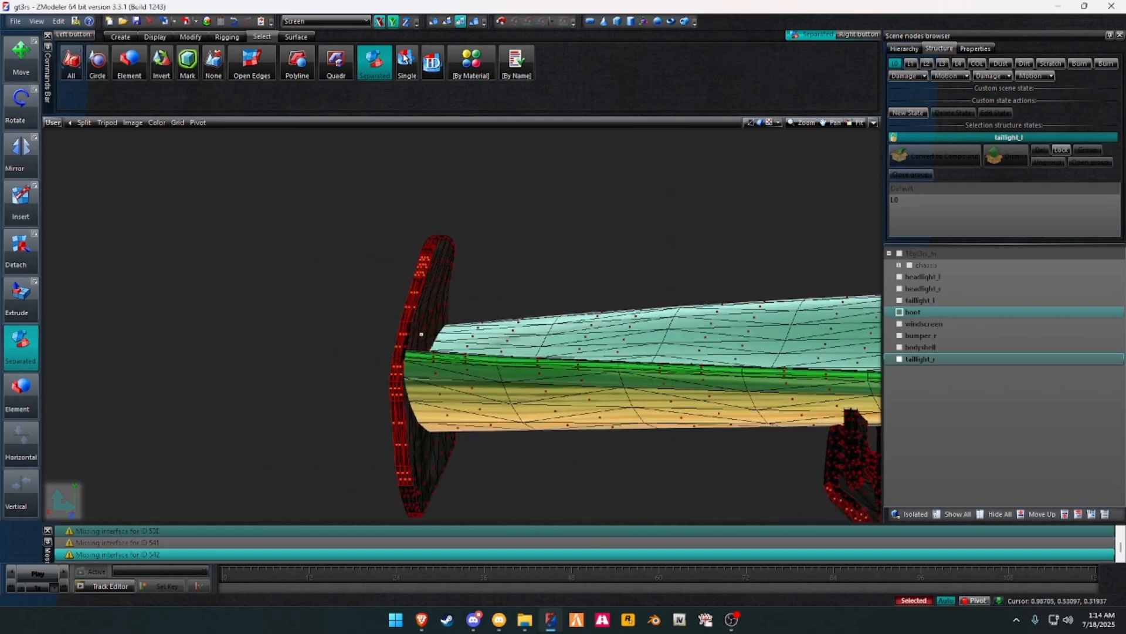
{"action": "middle_click_drag", "start_coordinate": [420, 335], "coordinate": [348, 307]}
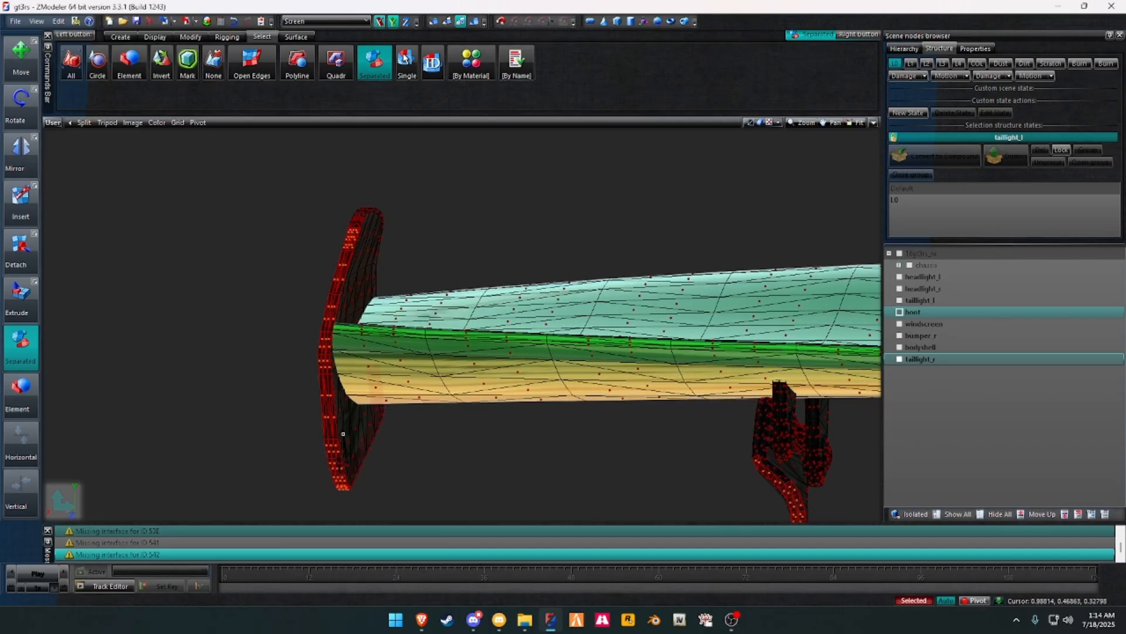
{"action": "scroll", "coordinate": [404, 400], "scroll_direction": "down", "scroll_amount": 3}
{"action": "middle_click_drag", "start_coordinate": [422, 388], "coordinate": [459, 348]}
{"action": "right_click_drag", "start_coordinate": [380, 388], "coordinate": [511, 164]}
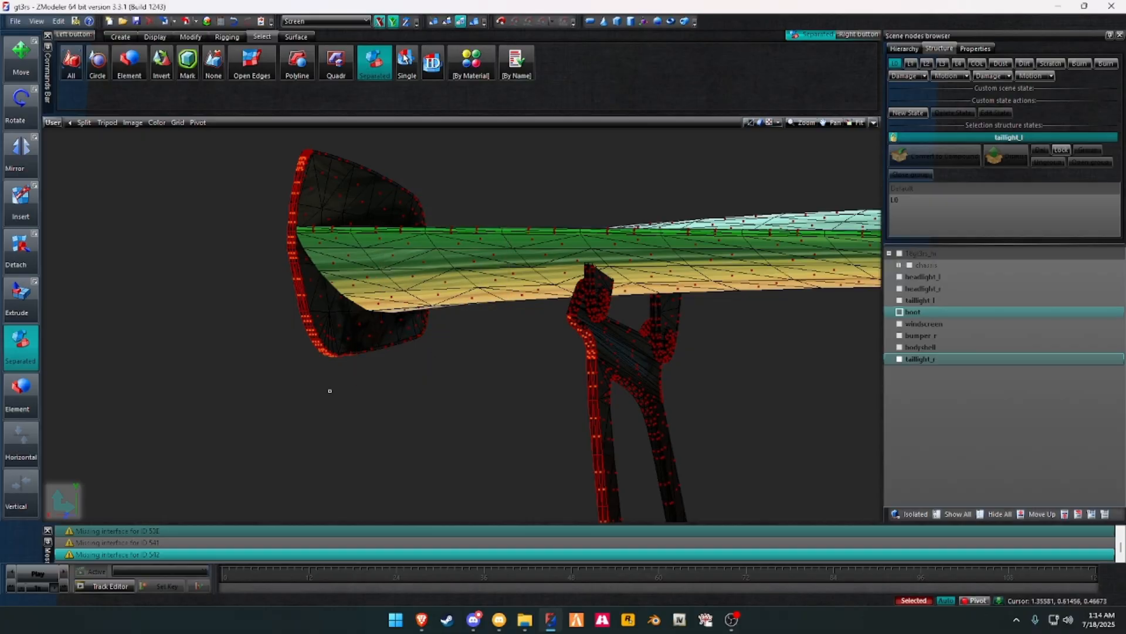
{"action": "right_click_drag", "start_coordinate": [330, 390], "coordinate": [410, 305]}
{"action": "scroll", "coordinate": [264, 397], "scroll_direction": "down", "scroll_amount": 5}
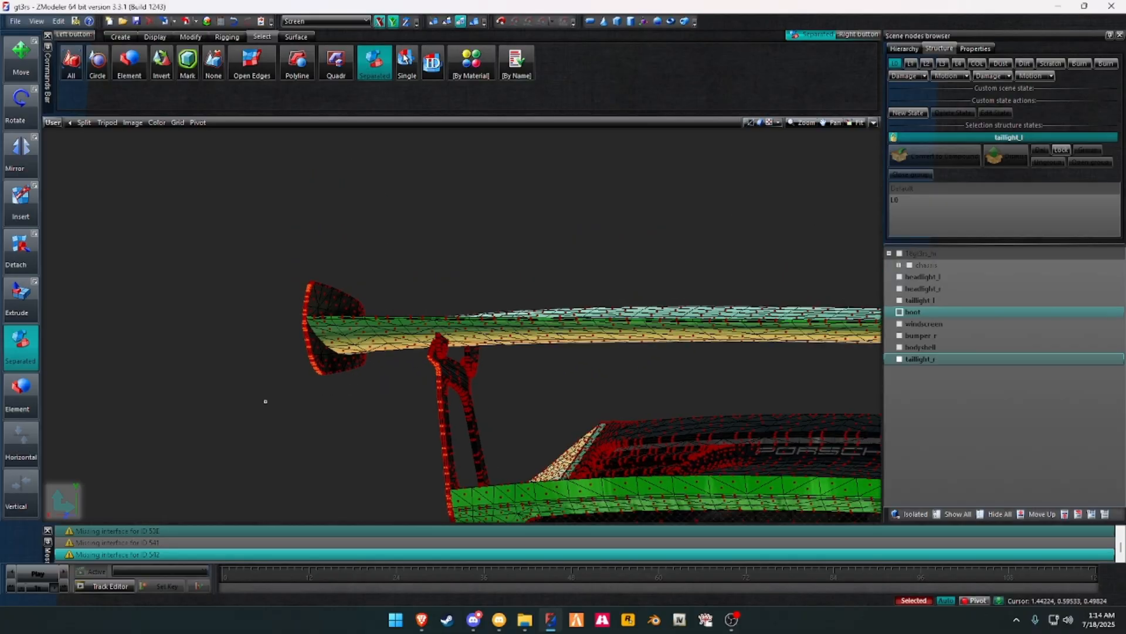
Step: Add the thin edge strip of the endplate at the other end of the wing to the selection
{"action": "scroll", "coordinate": [657, 364], "scroll_direction": "up", "scroll_amount": 5}
{"action": "scroll", "coordinate": [611, 342], "scroll_direction": "up", "scroll_amount": 3}
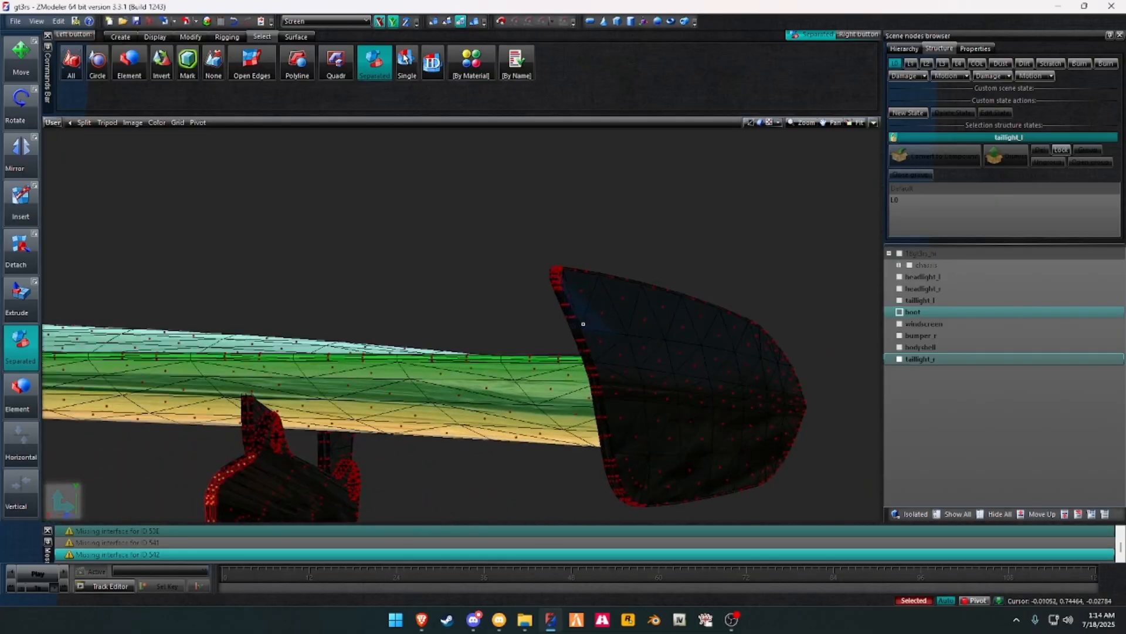
{"action": "middle_click_drag", "start_coordinate": [567, 317], "coordinate": [550, 220]}
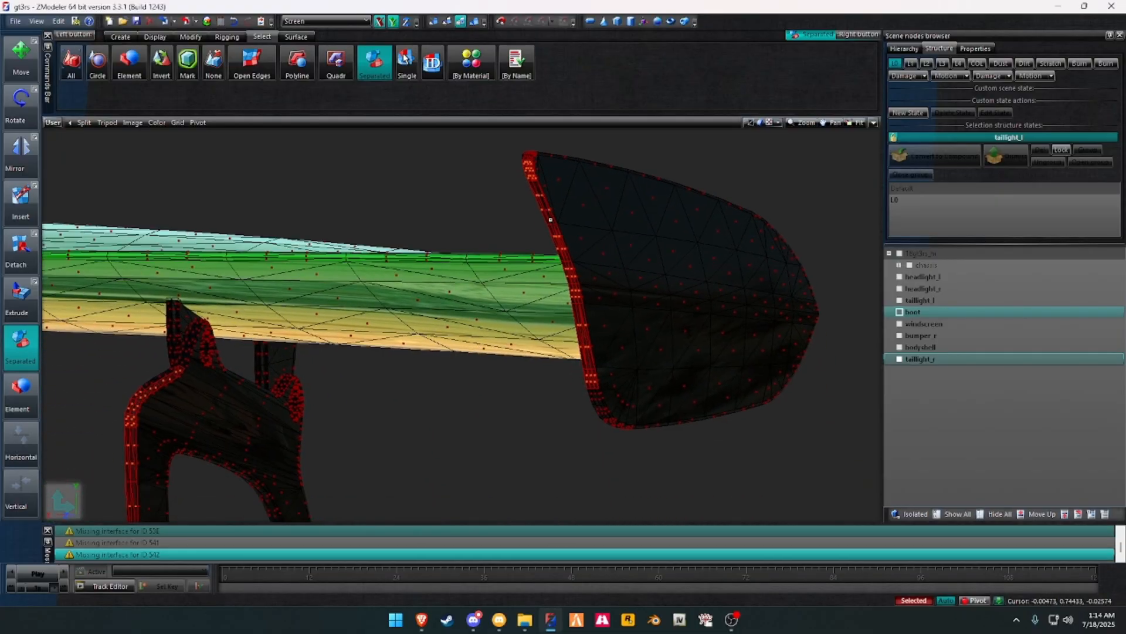
{"action": "scroll", "coordinate": [594, 399], "scroll_direction": "down", "scroll_amount": 2}
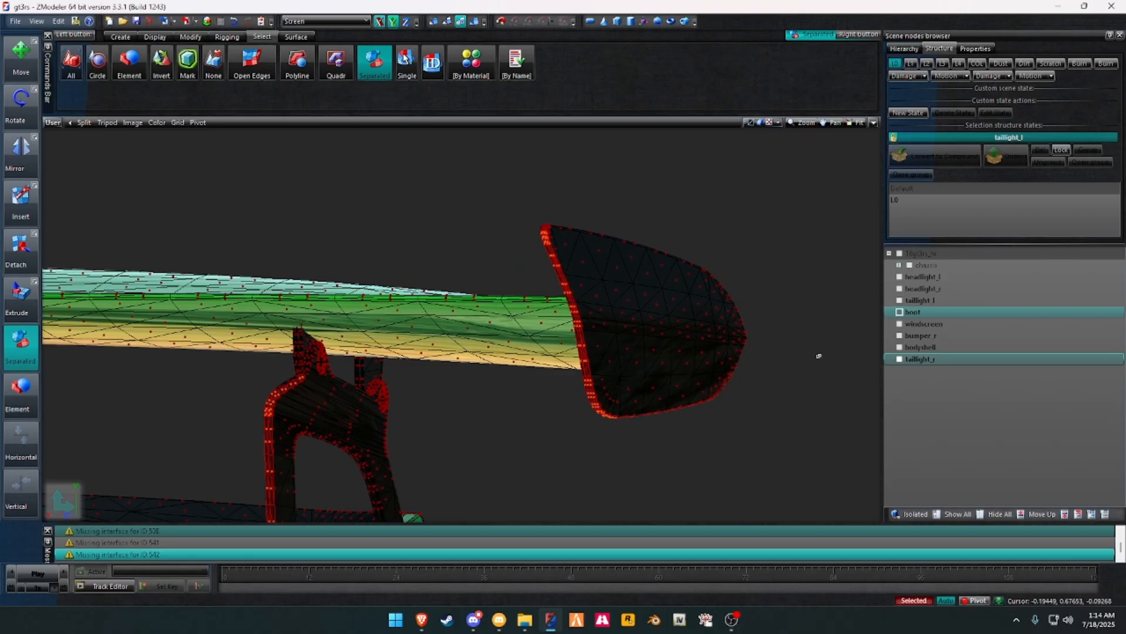
{"action": "left_click_drag", "start_coordinate": [826, 290], "coordinate": [615, 456]}
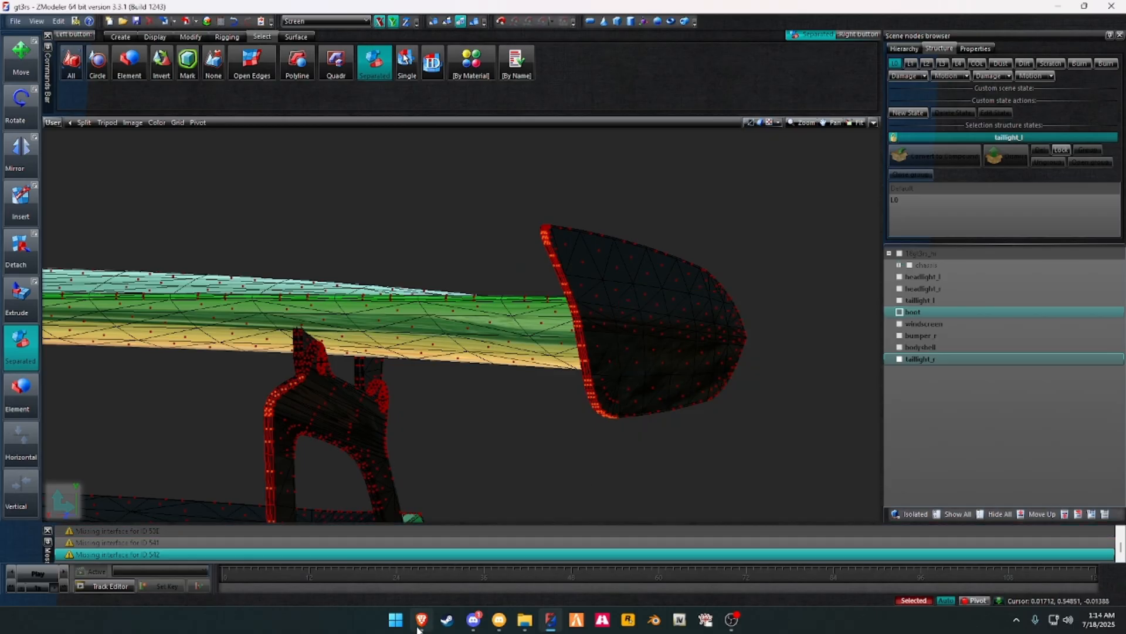
{"action": "key", "text": "alt+Tab"}
{"action": "left_click", "coordinate": [1058, 12]}
{"action": "scroll", "coordinate": [709, 421], "scroll_direction": "up", "scroll_amount": 2}
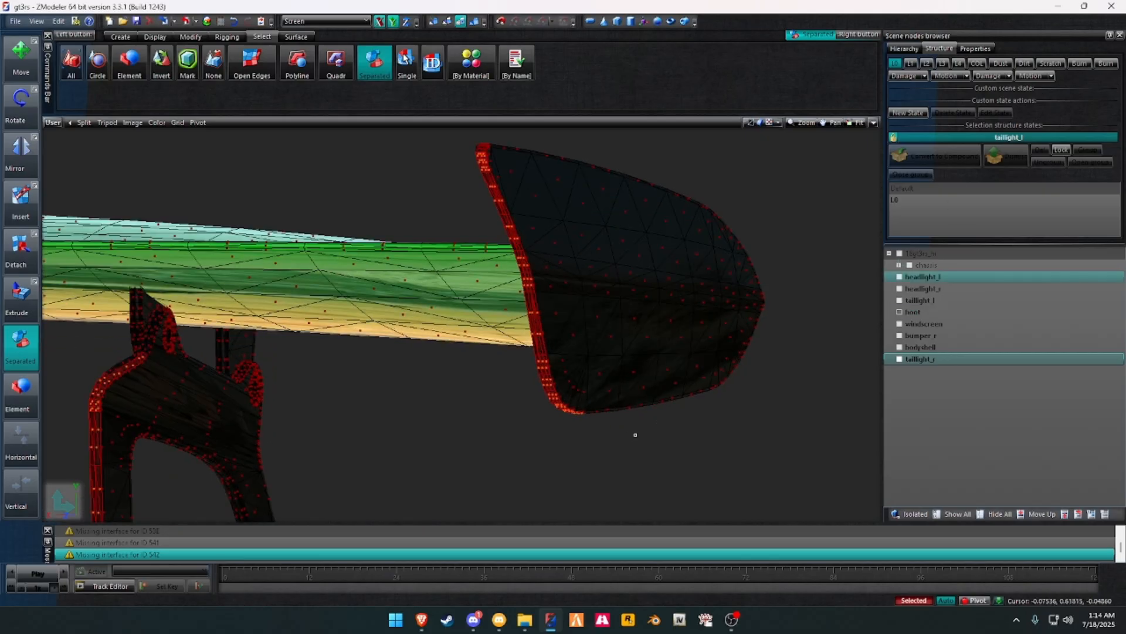
Step: Detach the selected wing support and endplate edge strips from the boot as a new object
{"action": "middle_click_drag", "start_coordinate": [636, 435], "coordinate": [610, 311], "text": "alt"}
{"action": "middle_click_drag", "start_coordinate": [649, 368], "coordinate": [503, 223], "text": "alt"}
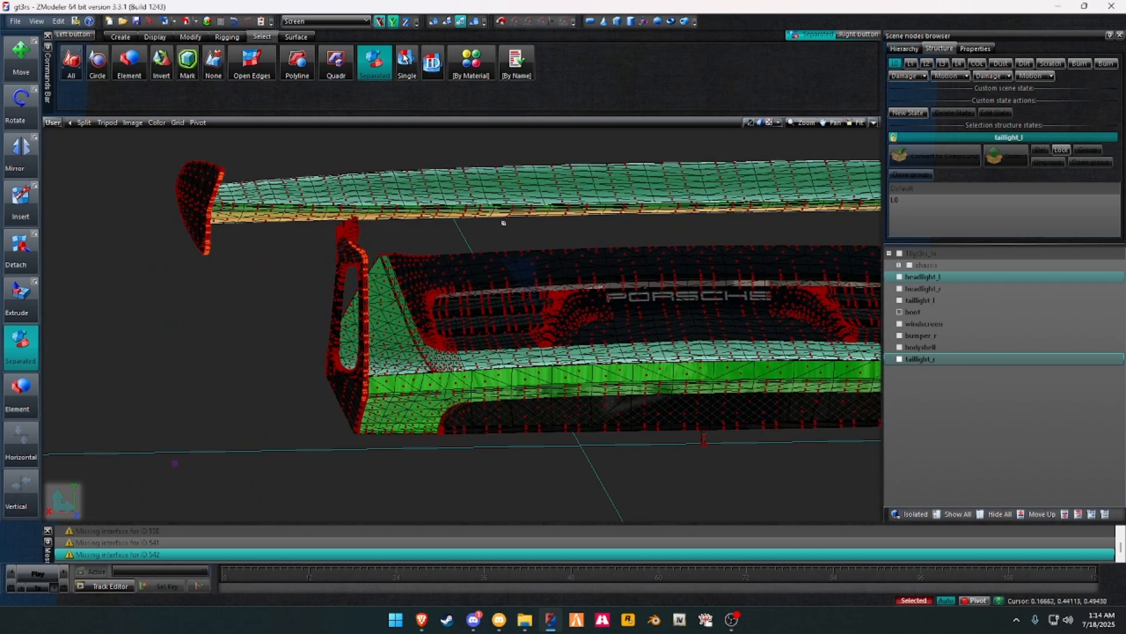
{"action": "middle_click_drag", "start_coordinate": [385, 208], "coordinate": [276, 216], "text": "alt"}
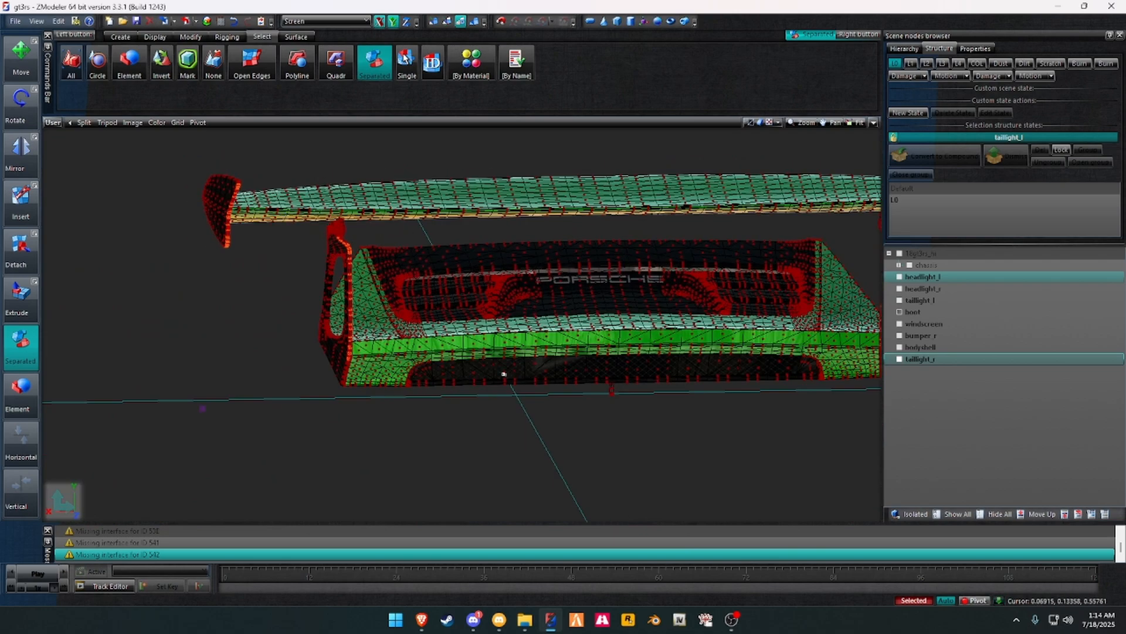
{"action": "left_click", "coordinate": [196, 38]}
{"action": "left_click", "coordinate": [417, 66]}
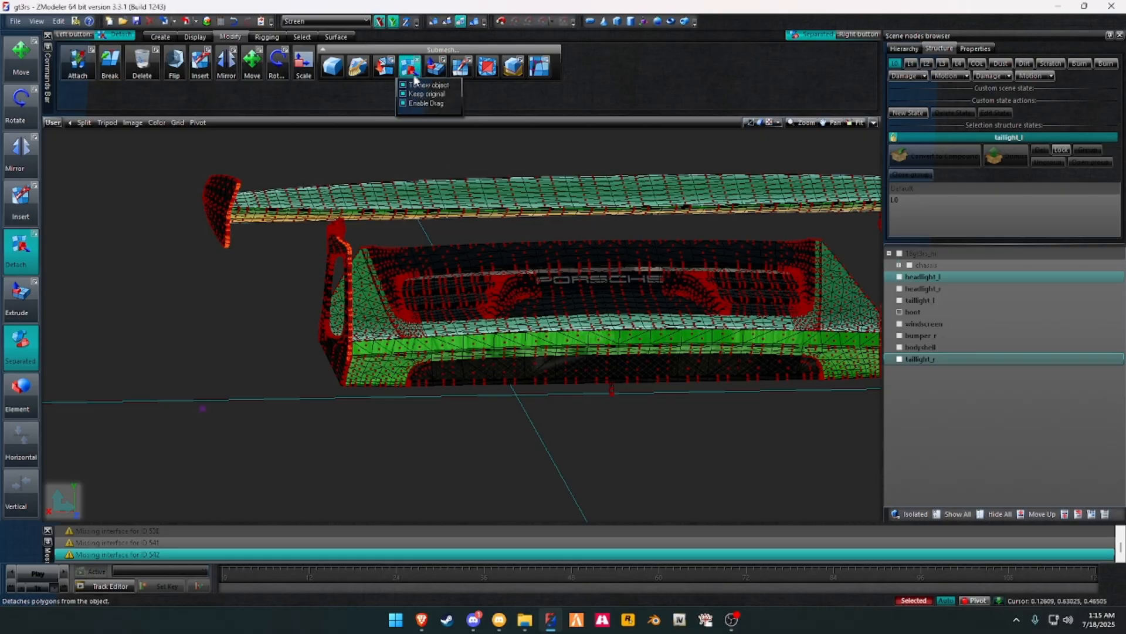
{"action": "left_click", "coordinate": [448, 213]}
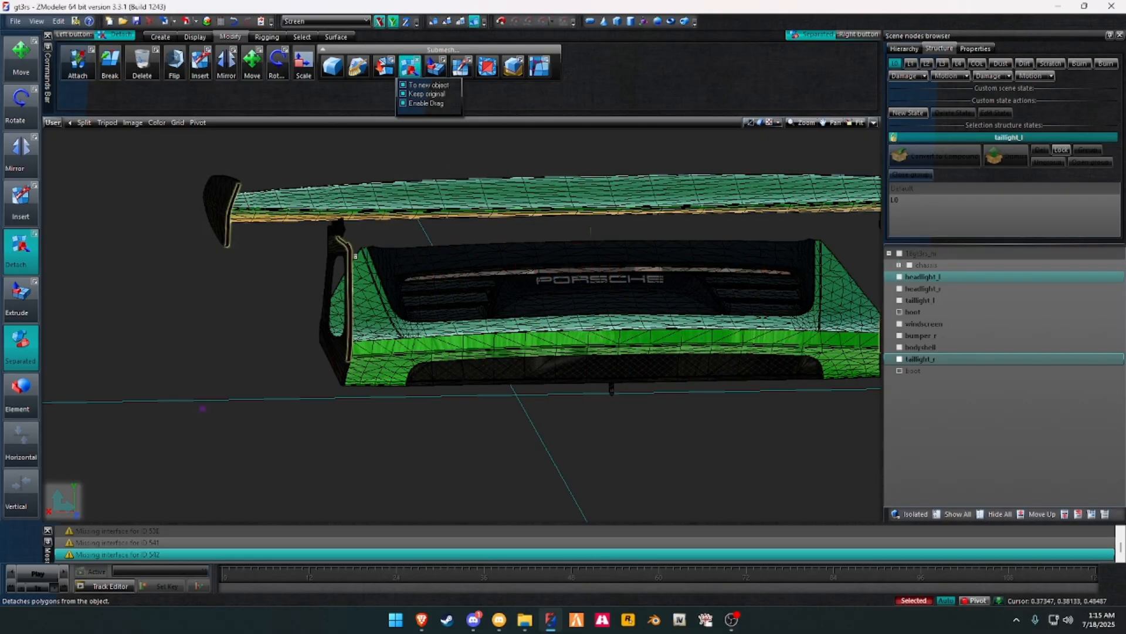
Step: Hide the newly detached edge strips and make the original boot the only part enabled for editing
{"action": "left_click", "coordinate": [900, 371]}
{"action": "key", "text": "space"}
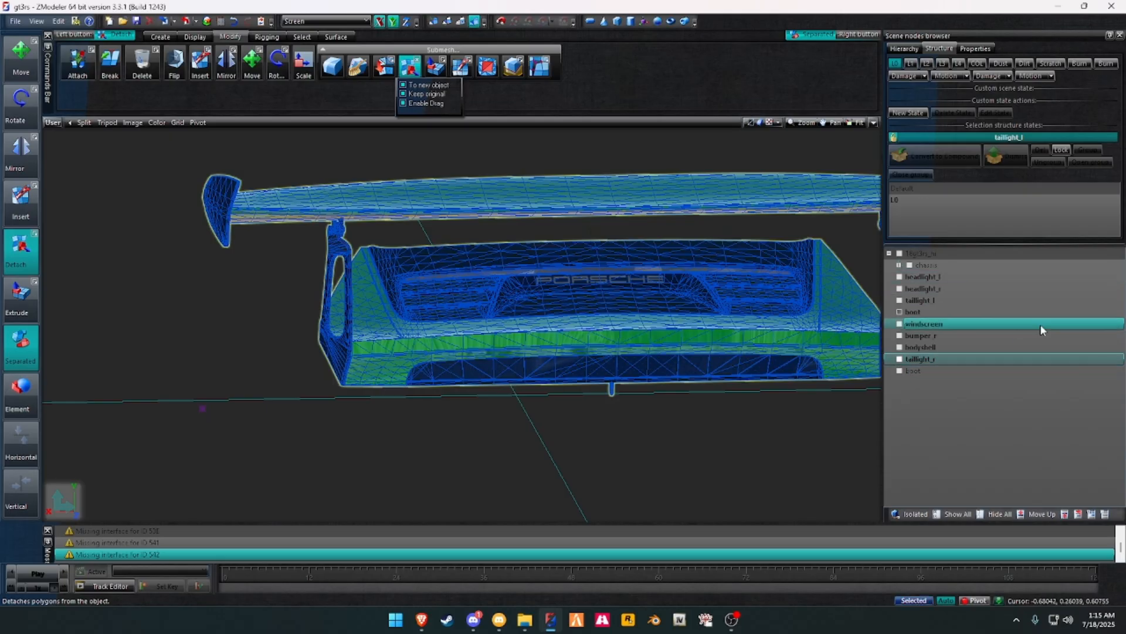
{"action": "left_click", "coordinate": [912, 311]}
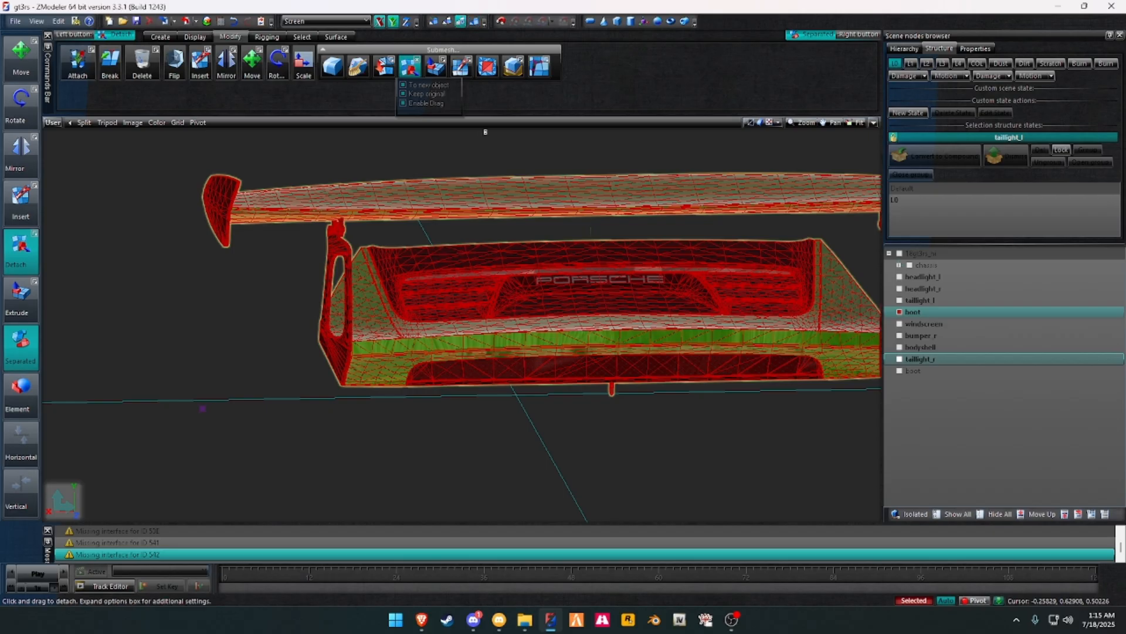
Step: Select the separated polygon strip along the underside of the boot's rear wing
{"action": "left_click", "coordinate": [391, 69]}
{"action": "left_click", "coordinate": [286, 37]}
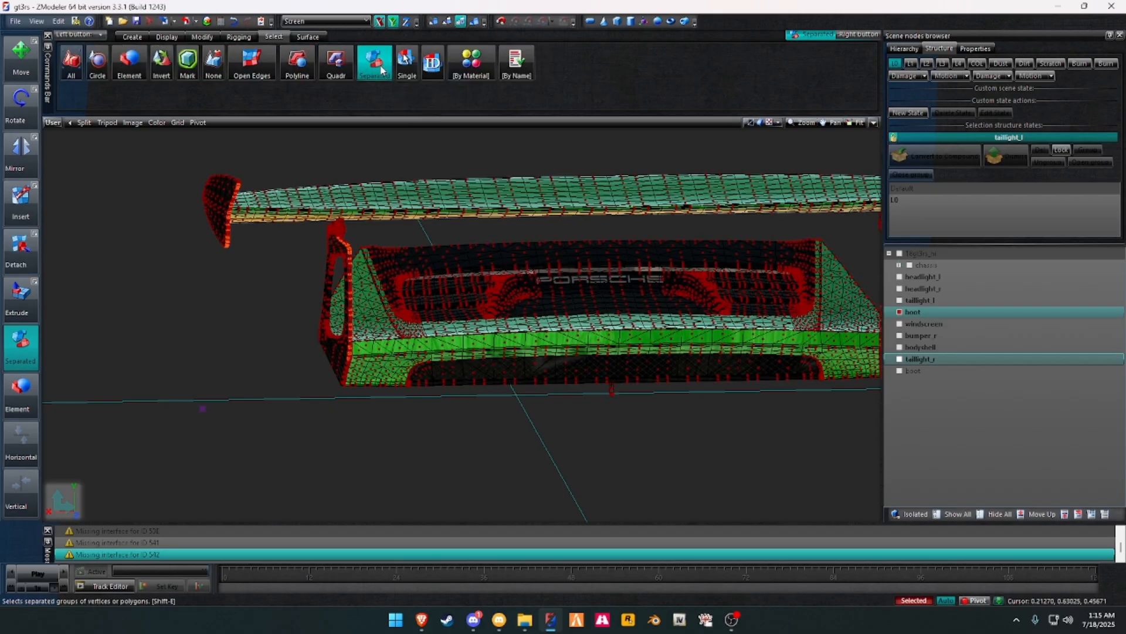
{"action": "scroll", "coordinate": [404, 215], "scroll_direction": "up", "scroll_amount": 2}
{"action": "scroll", "coordinate": [403, 215], "scroll_direction": "up", "scroll_amount": 1}
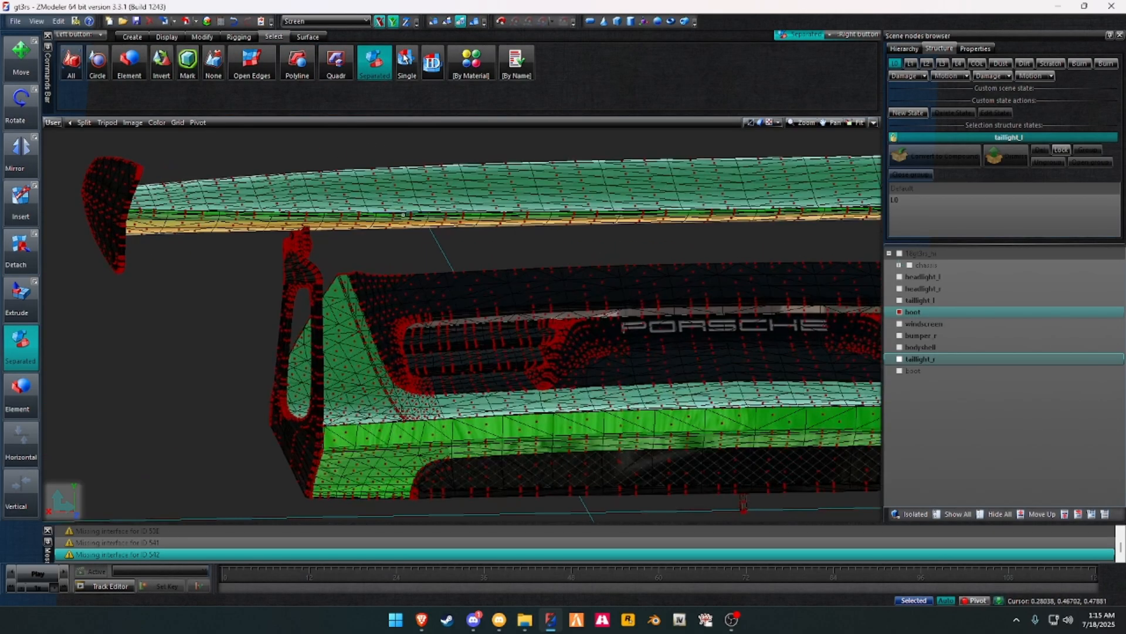
{"action": "left_click", "coordinate": [397, 216]}
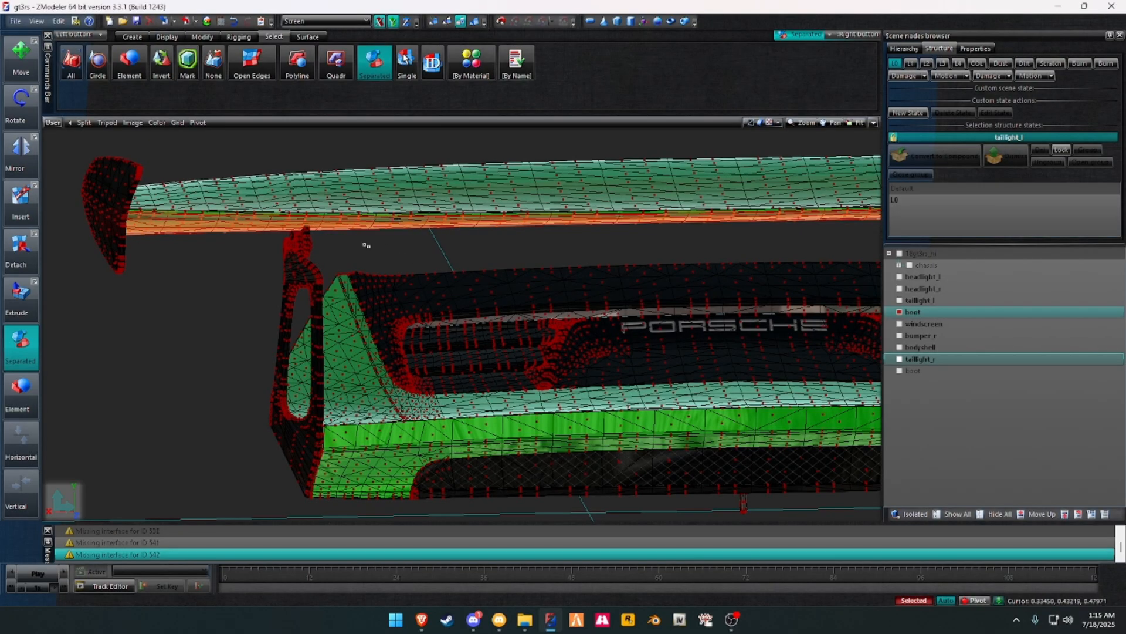
Step: Detach the selected wing underside strip as a new object and hide the original boot
{"action": "left_click", "coordinate": [202, 37]}
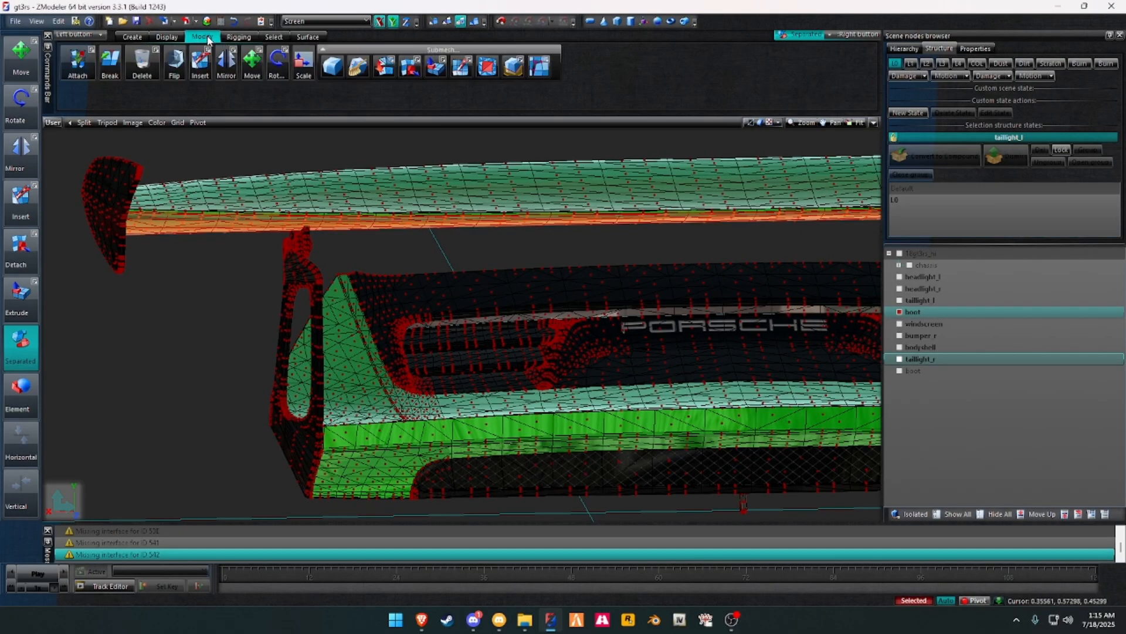
{"action": "left_click", "coordinate": [404, 72]}
{"action": "left_click", "coordinate": [440, 213]}
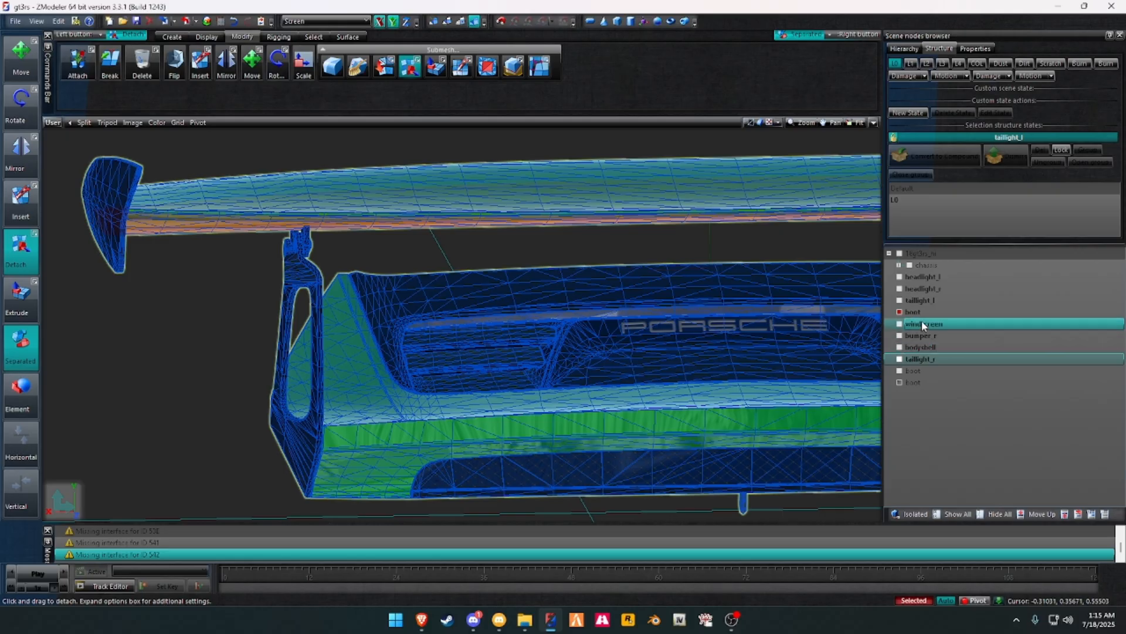
{"action": "left_click", "coordinate": [899, 312]}
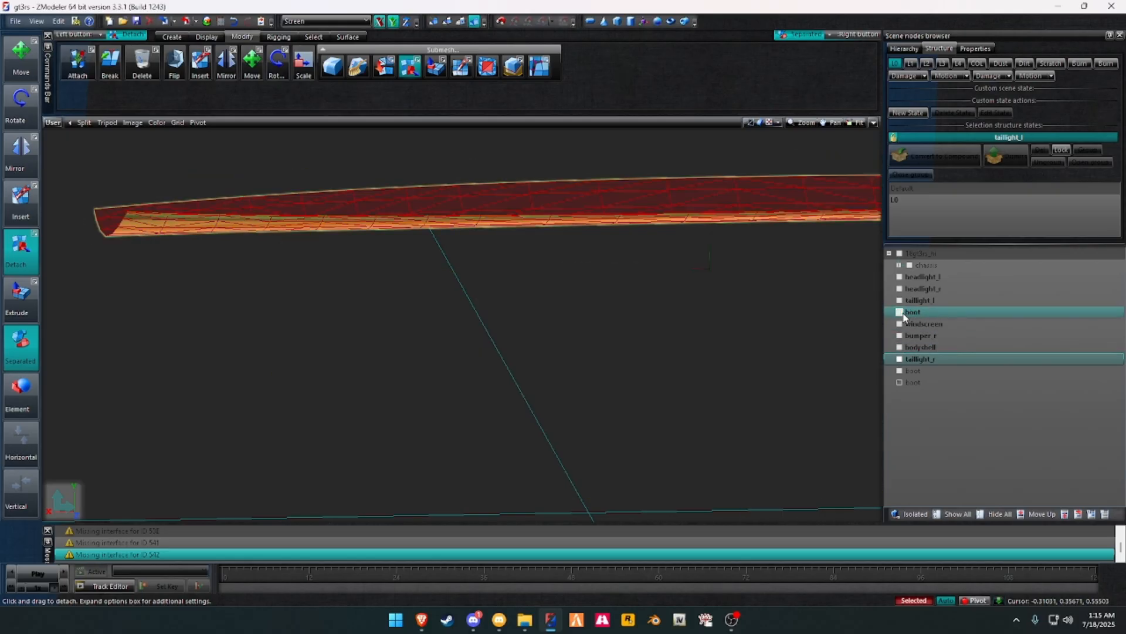
Step: Examine the polygons of the detached wing underside in the Left and Top views
{"action": "left_click", "coordinate": [460, 22]}
{"action": "left_click", "coordinate": [52, 122]}
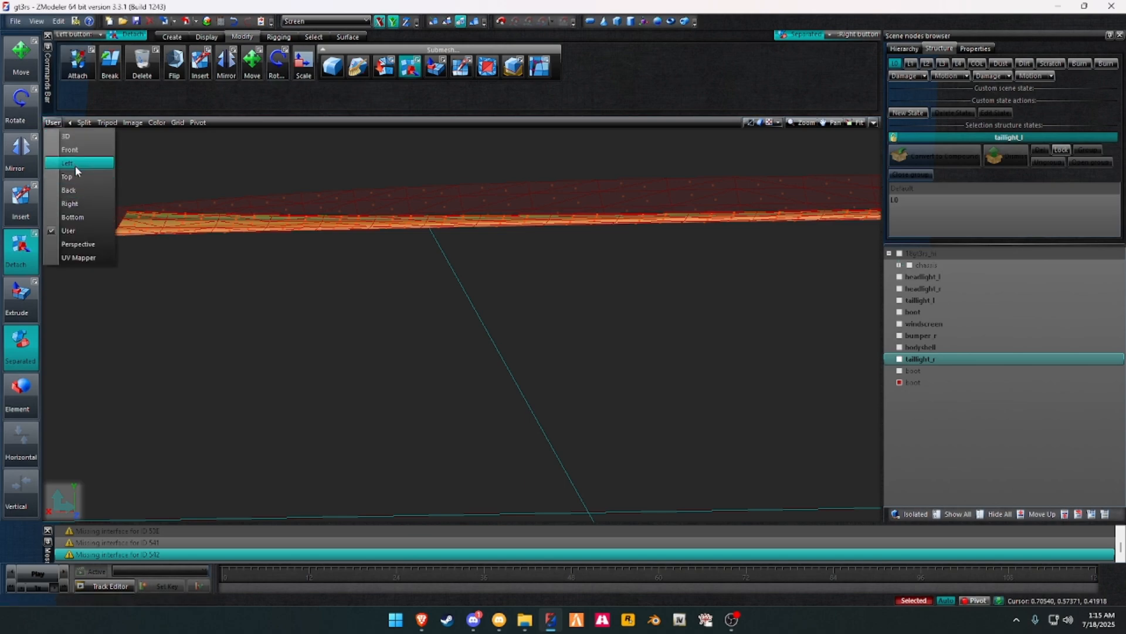
{"action": "left_click", "coordinate": [75, 164]}
{"action": "left_click", "coordinate": [51, 122]}
{"action": "left_click", "coordinate": [80, 178]}
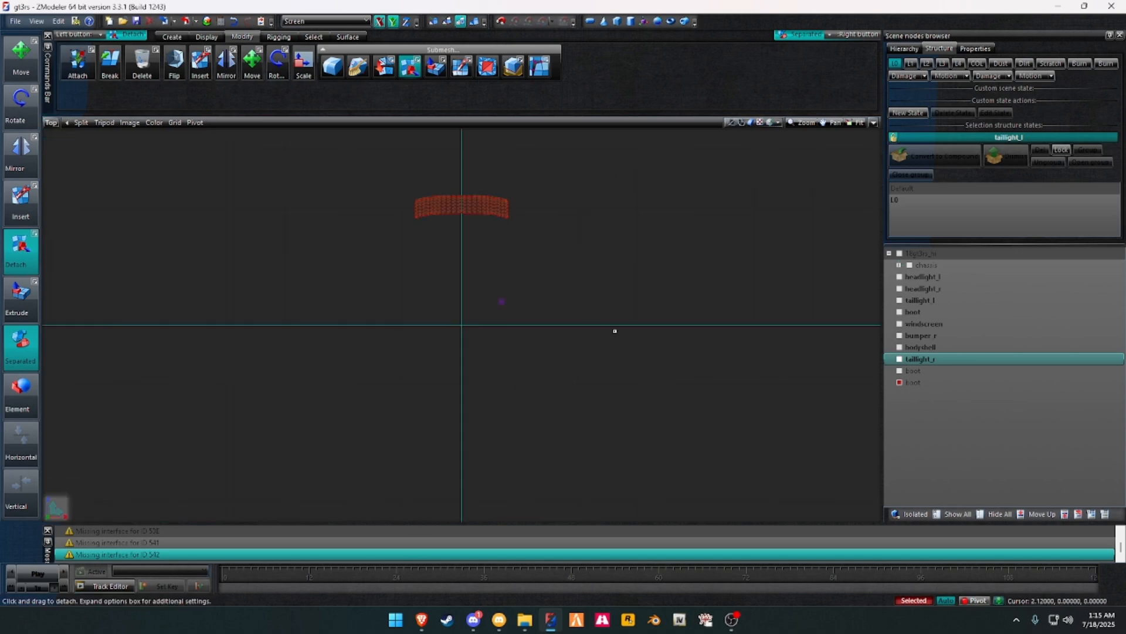
{"action": "scroll", "coordinate": [468, 184], "scroll_direction": "up", "scroll_amount": 4}
{"action": "scroll", "coordinate": [248, 227], "scroll_direction": "up", "scroll_amount": 1}
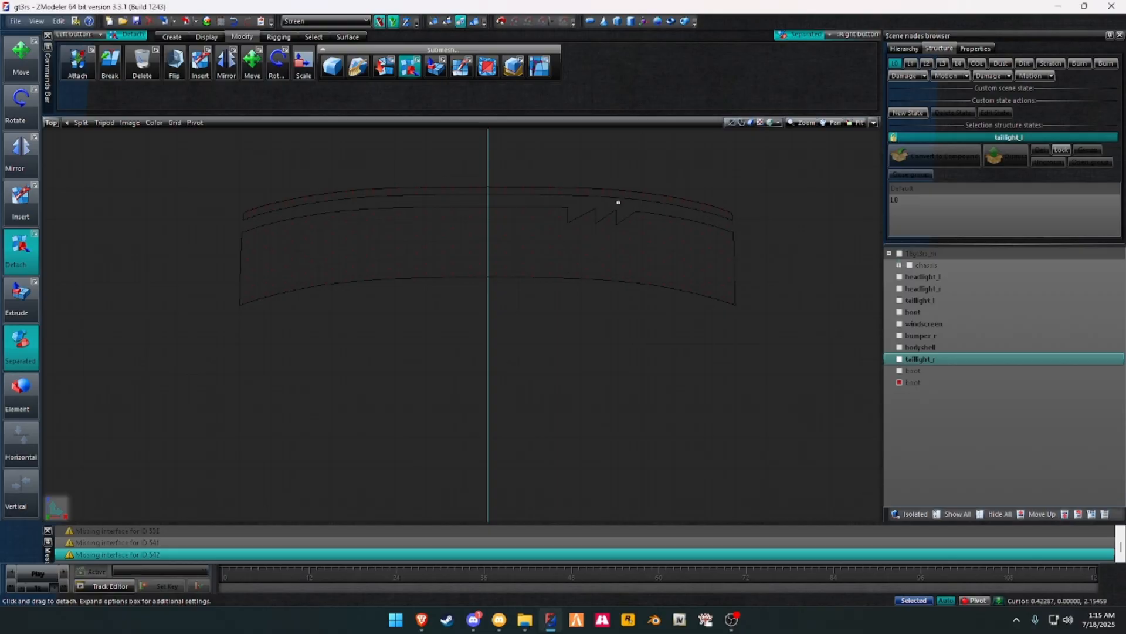
{"action": "left_click", "coordinate": [537, 241]}
{"action": "scroll", "coordinate": [530, 240], "scroll_direction": "down", "scroll_amount": 2}
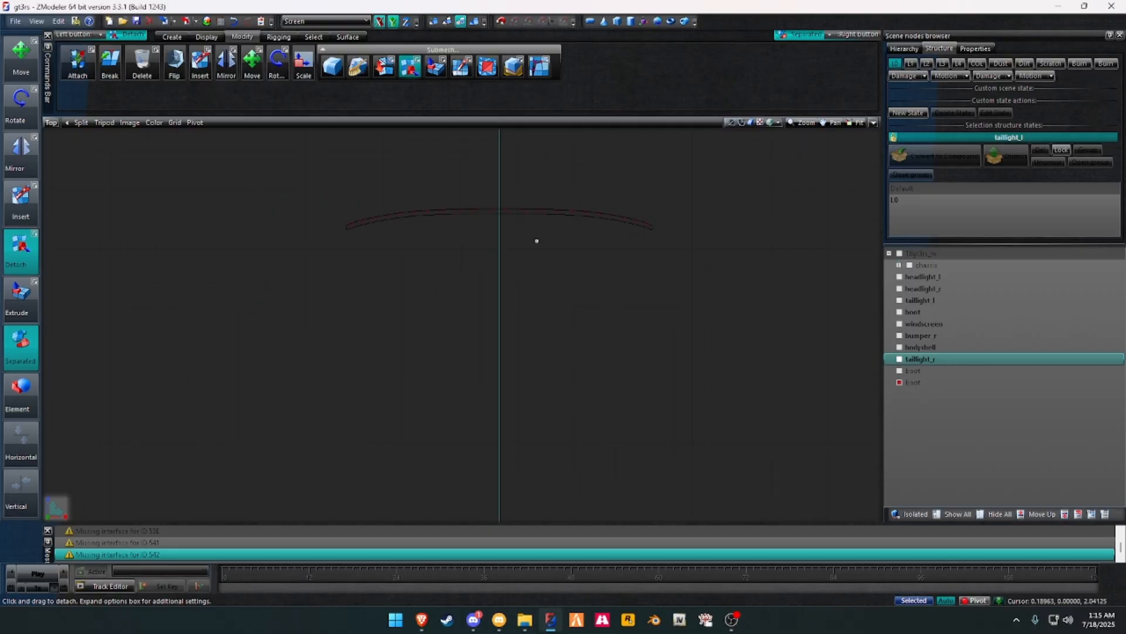
Step: Return to the multi-viewport layout and show all parts of the car
{"action": "key", "text": "alt+w"}
{"action": "mouse_move", "coordinate": [564, 300]}
{"action": "middle_mouse_down", "text": "alt"}
{"action": "mouse_move", "coordinate": [598, 309]}
{"action": "mouse_move", "coordinate": [576, 305]}
{"action": "middle_mouse_up", "text": "alt"}
{"action": "scroll", "coordinate": [587, 306], "scroll_direction": "up", "scroll_amount": 4}
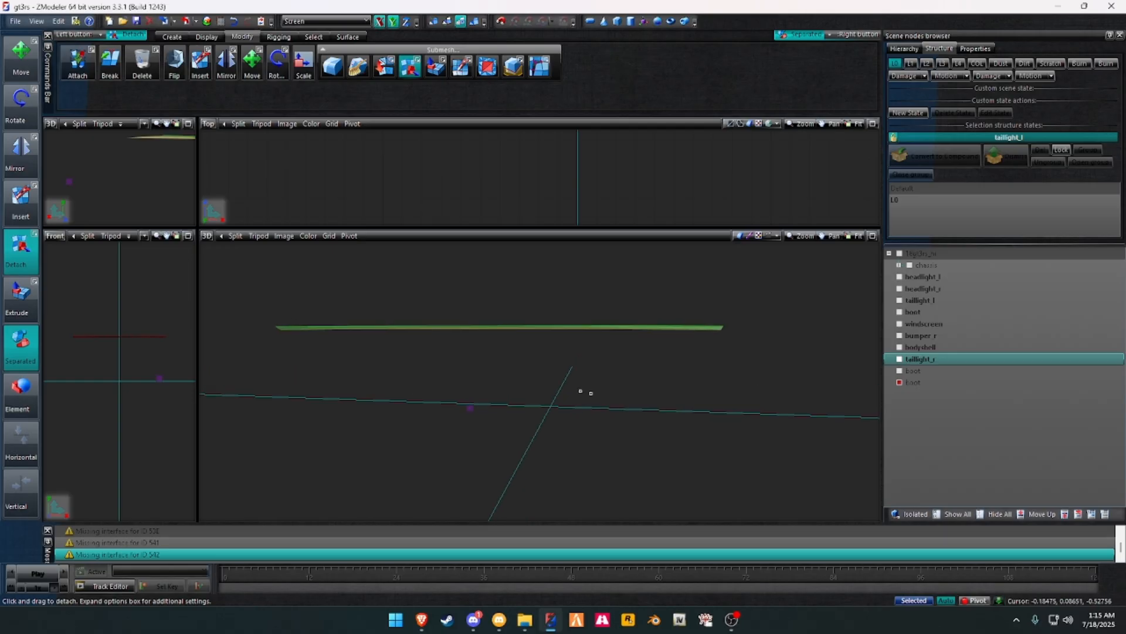
{"action": "left_click", "coordinate": [946, 515]}
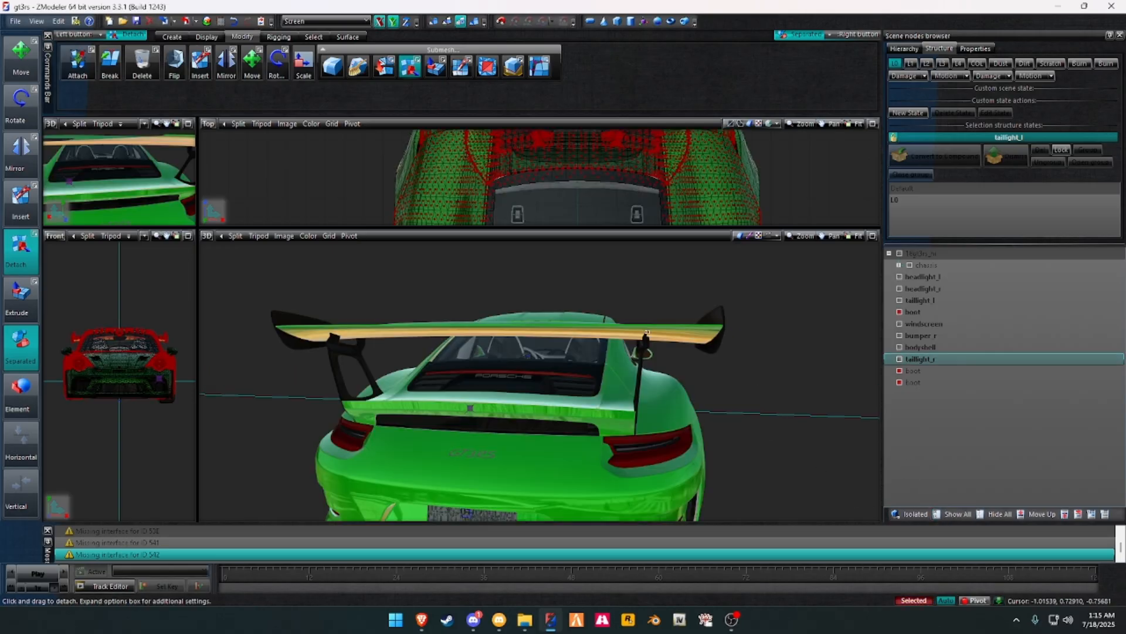
Step: Switch the Top viewport to the Left view and leave only the two detached boot pieces enabled for moving
{"action": "left_click", "coordinate": [208, 124]}
{"action": "left_click", "coordinate": [223, 171]}
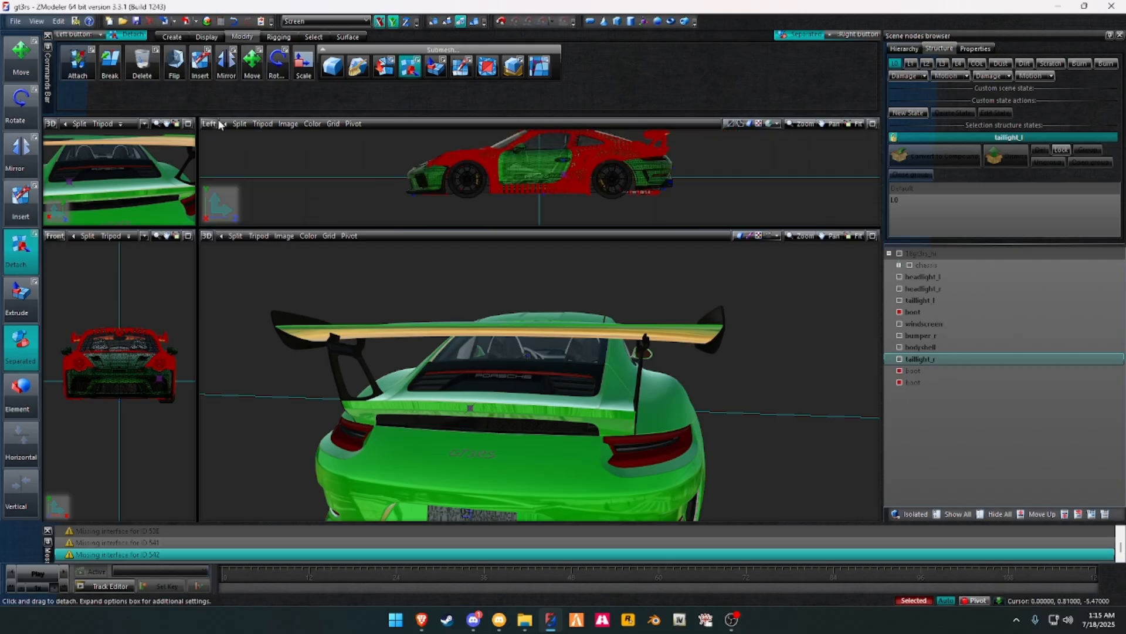
{"action": "left_click", "coordinate": [258, 75]}
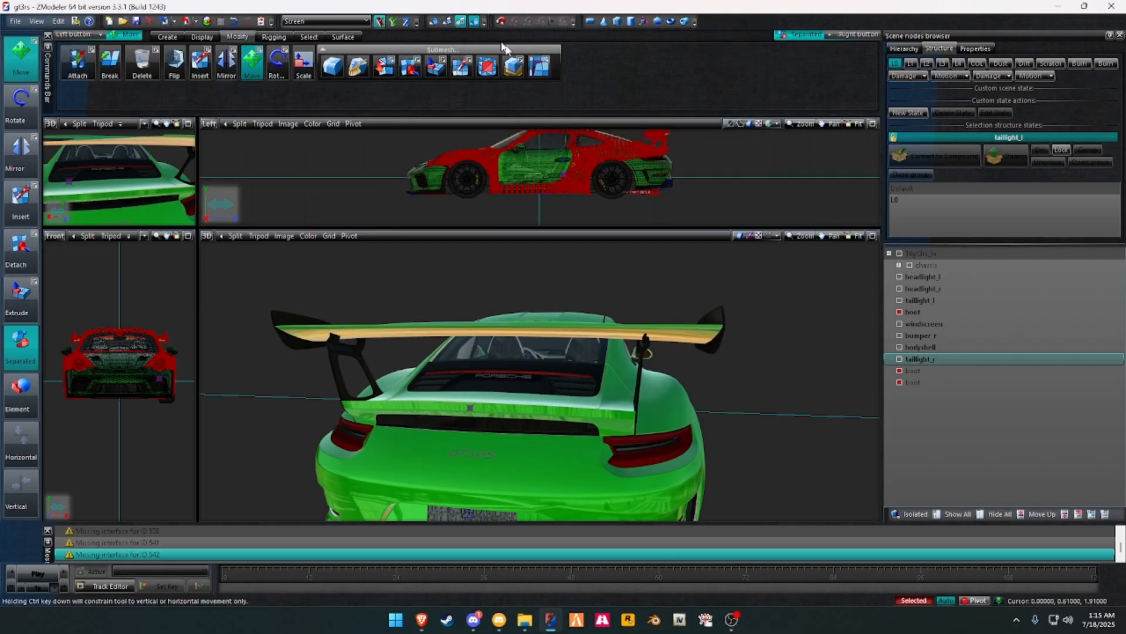
{"action": "left_click", "coordinate": [900, 372]}
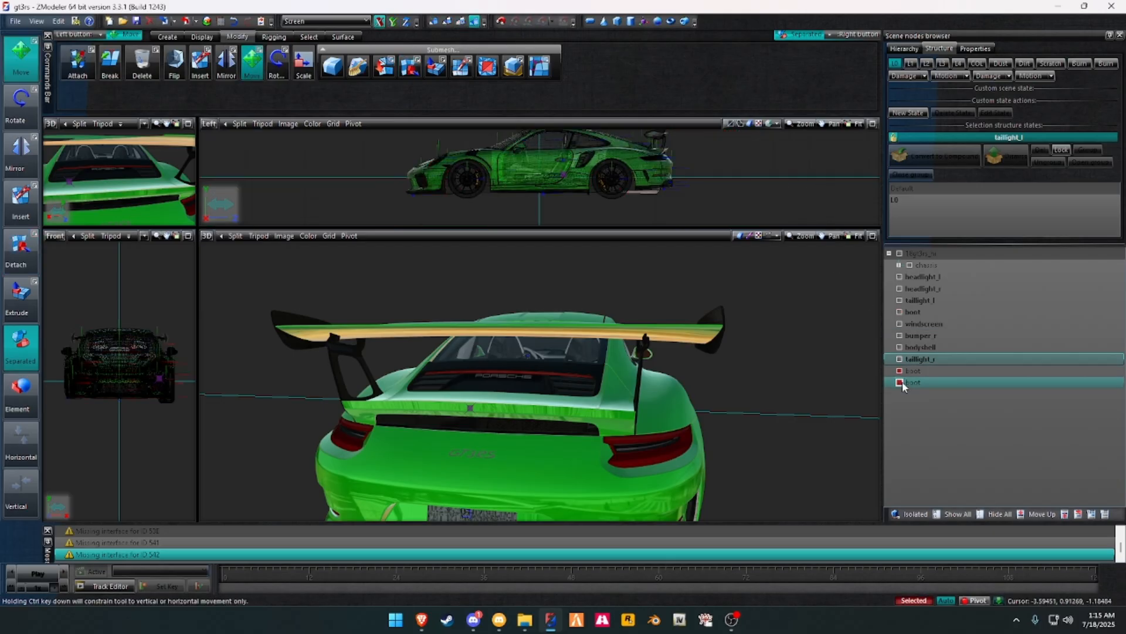
Step: Move the detached wing pieces by a tiny distance of about 0.00075 in the Left view
{"action": "scroll", "coordinate": [669, 176], "scroll_direction": "up", "scroll_amount": 5}
{"action": "scroll", "coordinate": [655, 184], "scroll_direction": "up", "scroll_amount": 8}
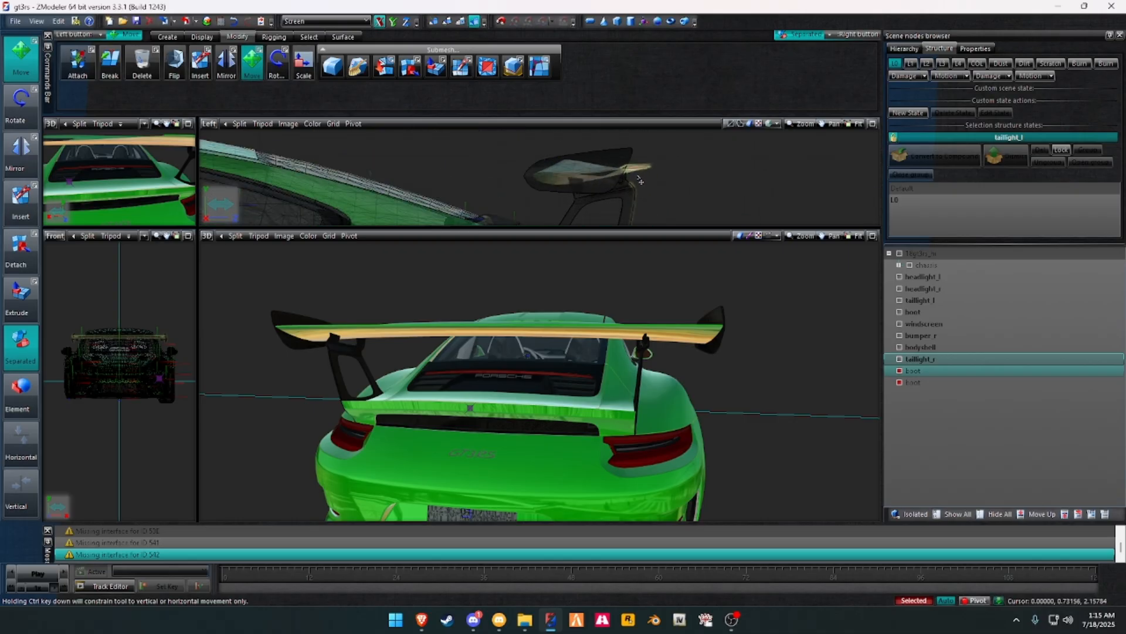
{"action": "left_click_drag", "start_coordinate": [625, 167], "coordinate": [626, 168]}
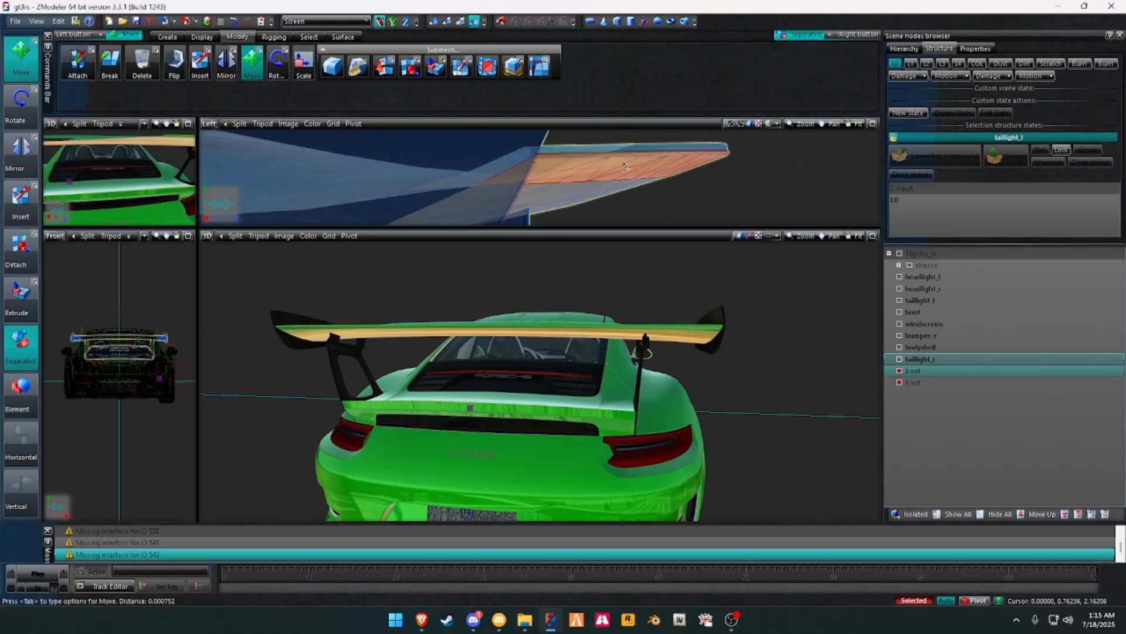
{"action": "scroll", "coordinate": [613, 167], "scroll_direction": "down", "scroll_amount": 8}
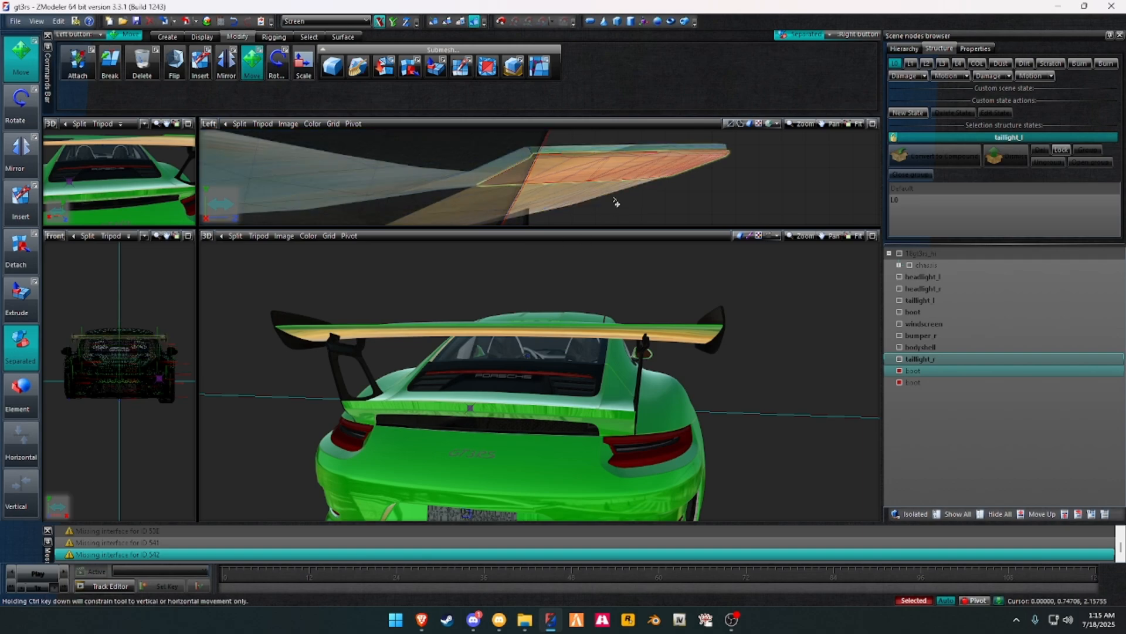
{"action": "scroll", "coordinate": [607, 163], "scroll_direction": "down", "scroll_amount": 3}
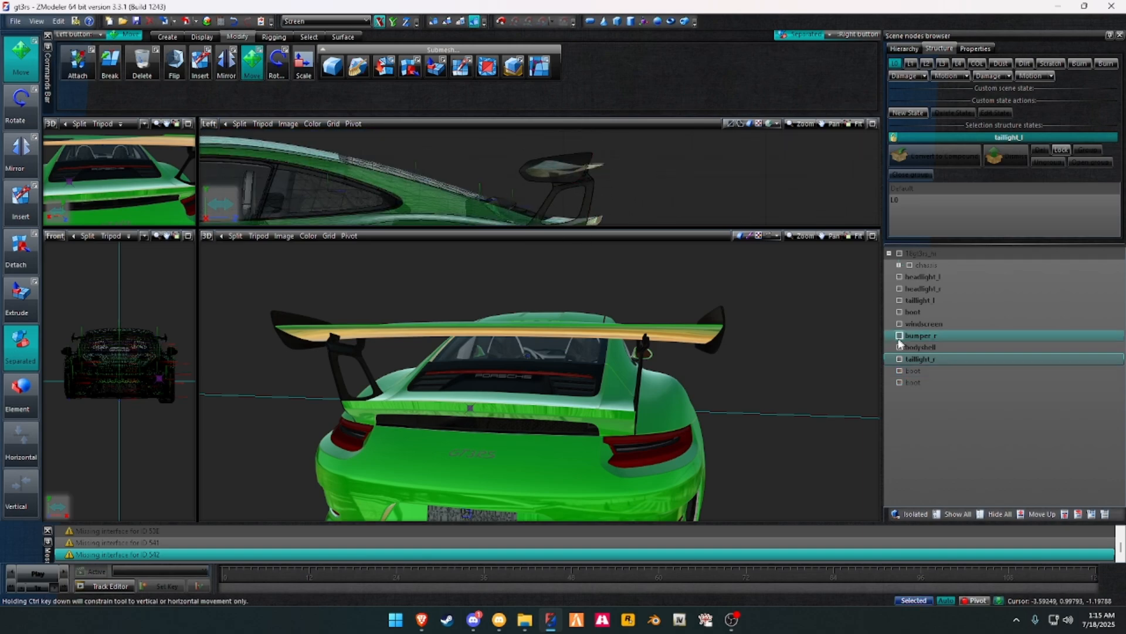
Step: Hide all the parts and delete the original boot object, keeping the two detached boot pieces
{"action": "left_click", "coordinate": [904, 383]}
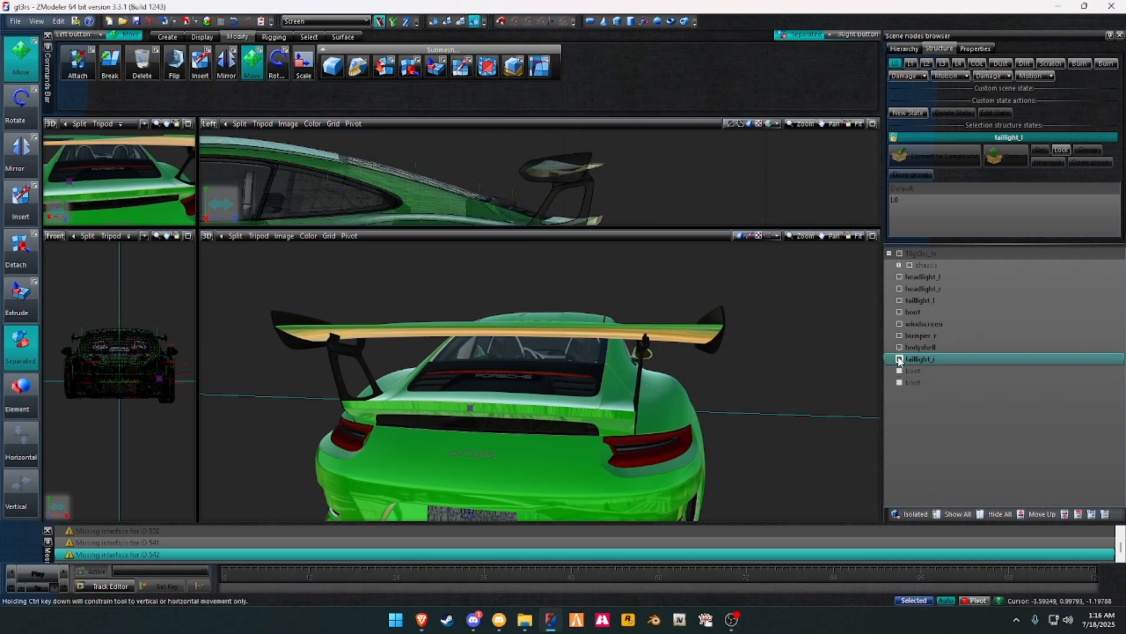
{"action": "left_click_drag", "start_coordinate": [908, 266], "coordinate": [904, 330]}
{"action": "left_click", "coordinate": [923, 314]}
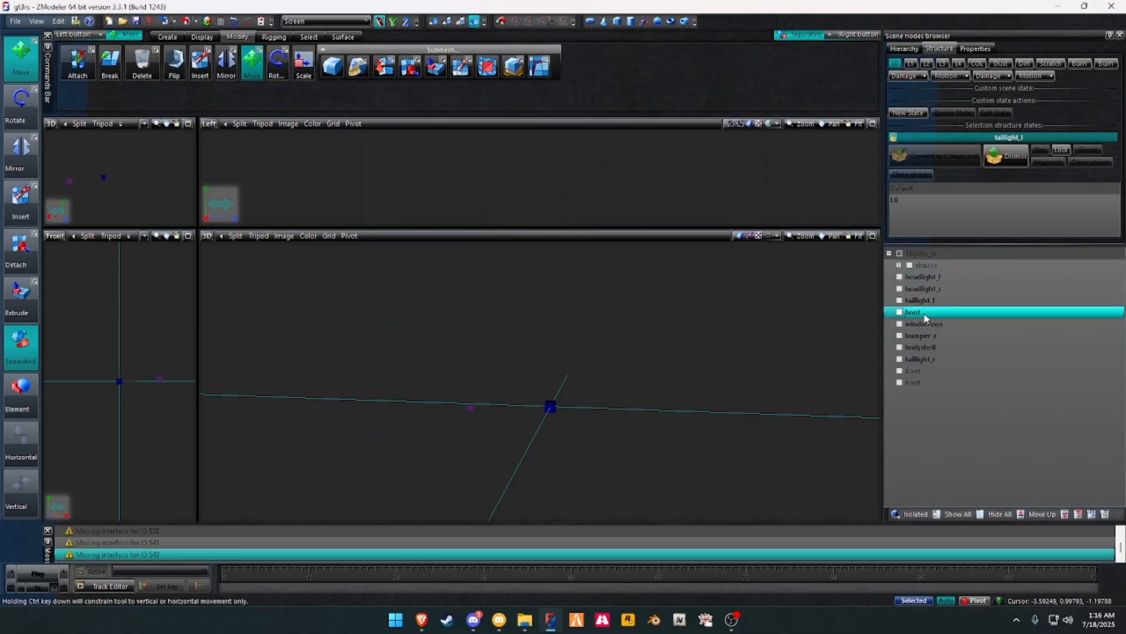
{"action": "right_click", "coordinate": [924, 314]}
{"action": "mouse_move", "coordinate": [959, 334]}
{"action": "left_click", "coordinate": [1015, 348]}
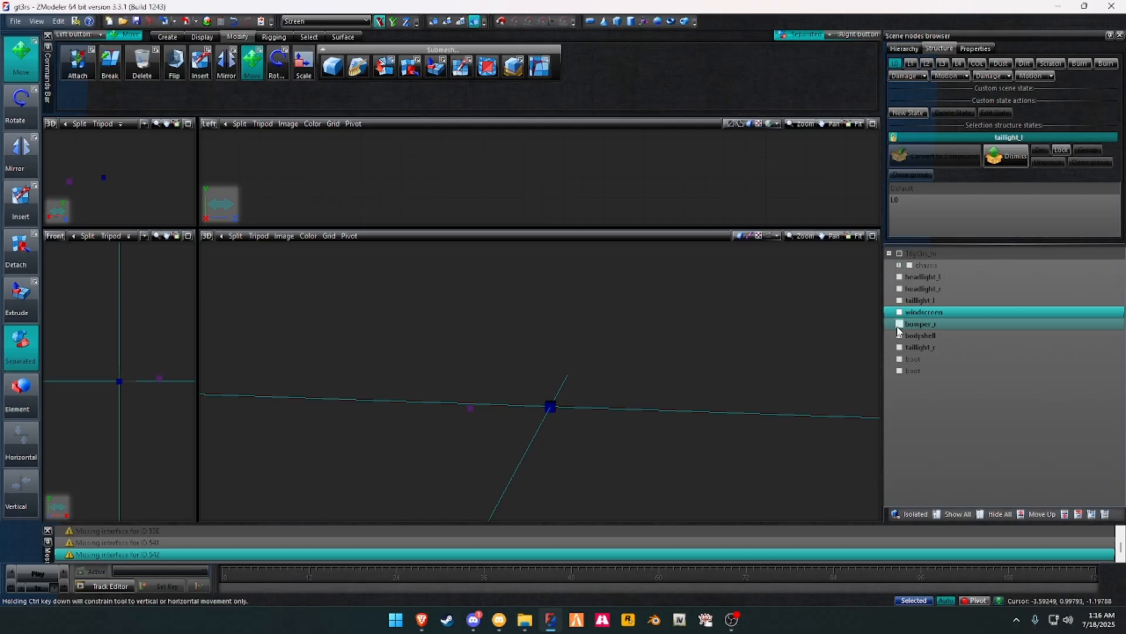
Step: Display only the bodyshell and inspect its side and rear quarter
{"action": "left_click", "coordinate": [900, 335]}
{"action": "key", "text": "space"}
{"action": "middle_click_drag", "start_coordinate": [701, 340], "coordinate": [597, 326]}
{"action": "scroll", "coordinate": [475, 433], "scroll_direction": "up", "scroll_amount": 6}
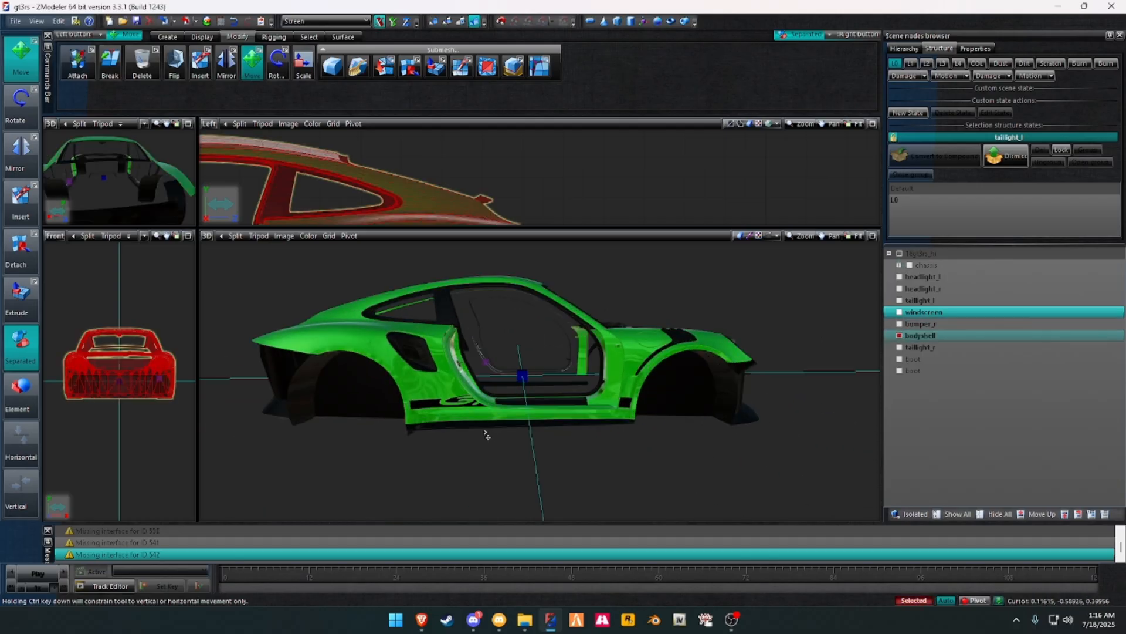
{"action": "scroll", "coordinate": [791, 419], "scroll_direction": "down", "scroll_amount": 4}
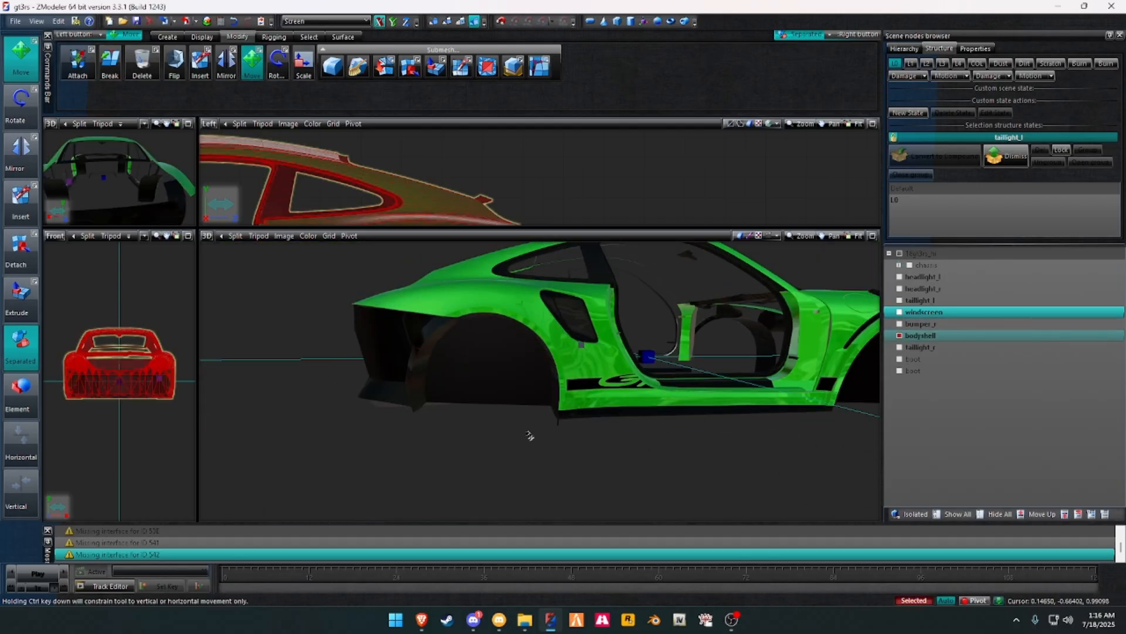
{"action": "scroll", "coordinate": [344, 414], "scroll_direction": "down", "scroll_amount": 3}
{"action": "middle_click_drag", "start_coordinate": [659, 389], "coordinate": [762, 390]}
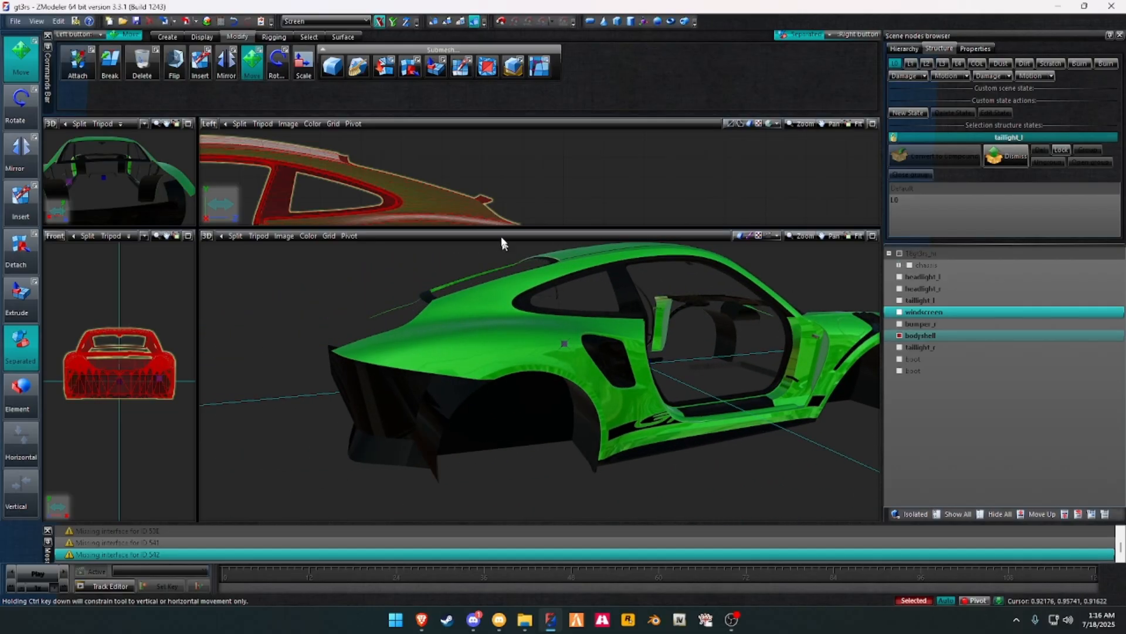
Step: Select the separated black strip along the bodyshell's sill below the door opening in the User view
{"action": "scroll", "coordinate": [649, 143], "scroll_direction": "down", "scroll_amount": 4}
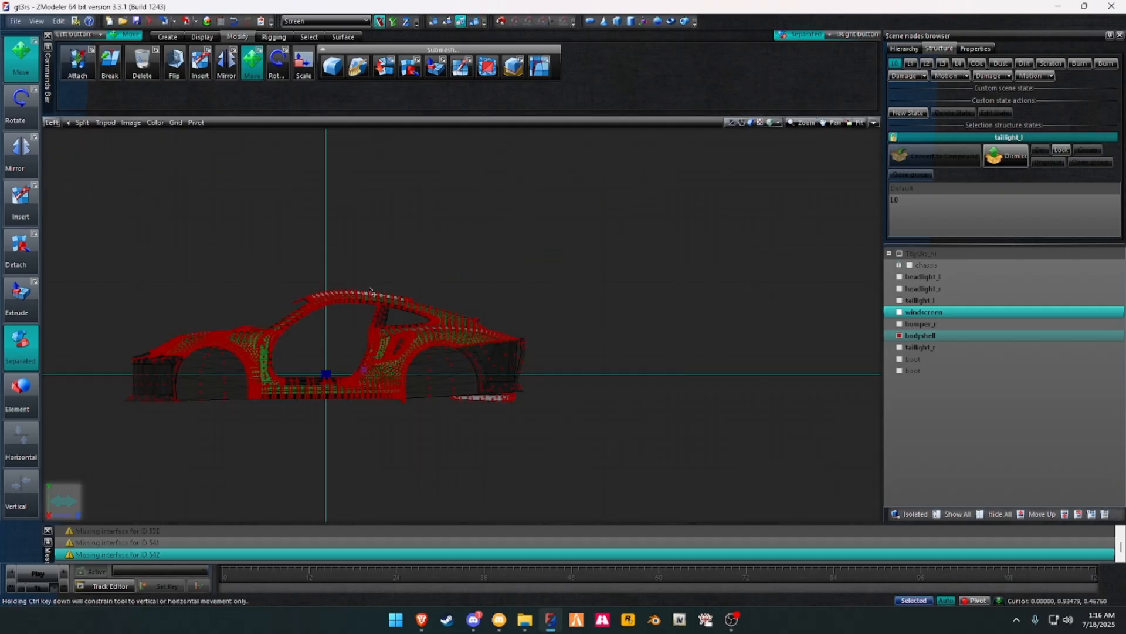
{"action": "left_click", "coordinate": [52, 122]}
{"action": "left_click", "coordinate": [90, 223]}
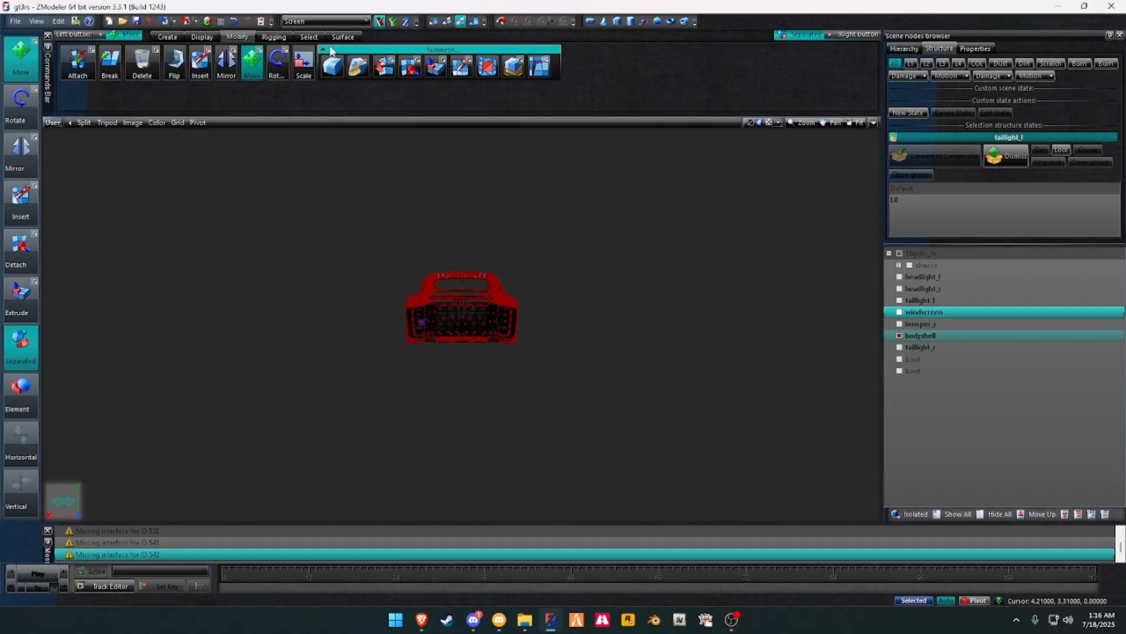
{"action": "left_click", "coordinate": [310, 36]}
{"action": "middle_click_drag", "start_coordinate": [531, 290], "coordinate": [435, 380]}
{"action": "scroll", "coordinate": [469, 356], "scroll_direction": "up", "scroll_amount": 10}
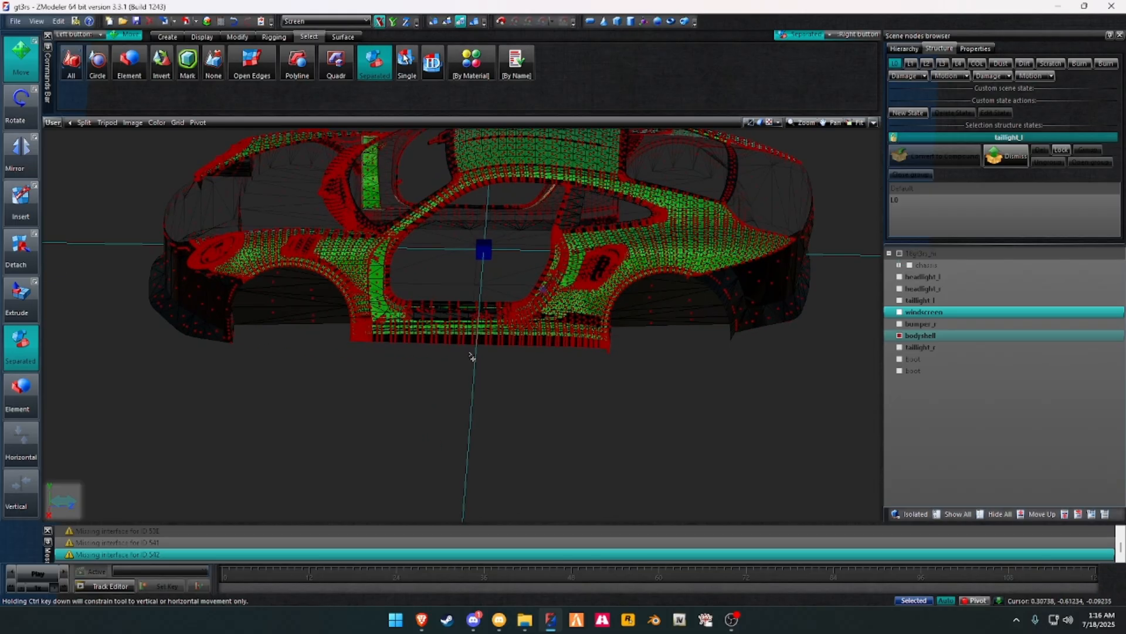
{"action": "left_click", "coordinate": [467, 339]}
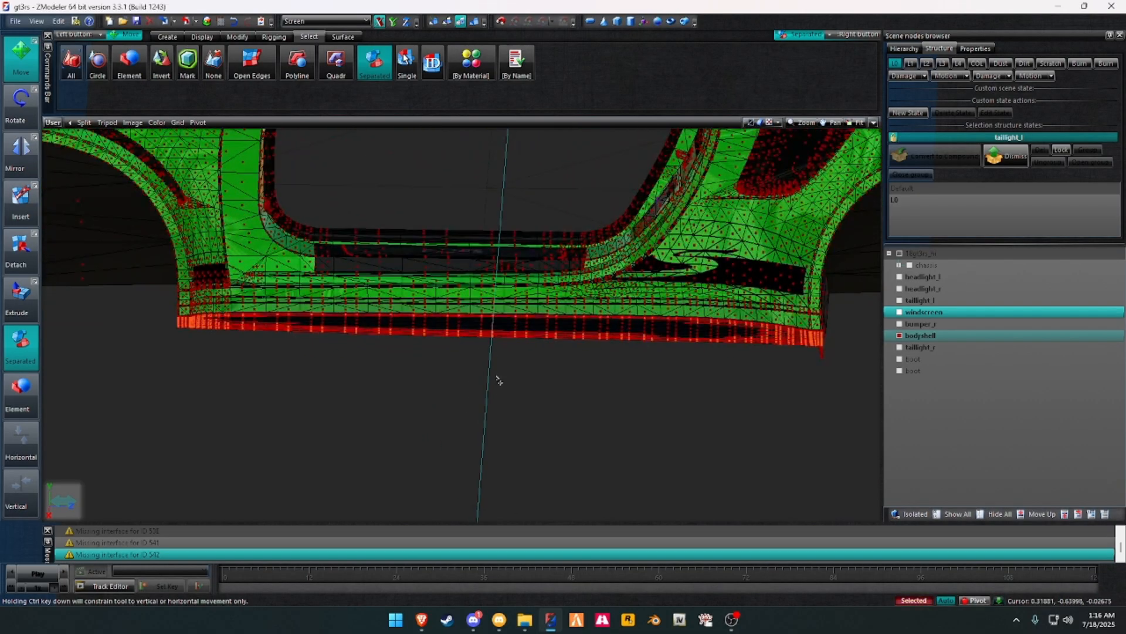
{"action": "key", "text": "Escape"}
{"action": "scroll", "coordinate": [536, 346], "scroll_direction": "up", "scroll_amount": 8}
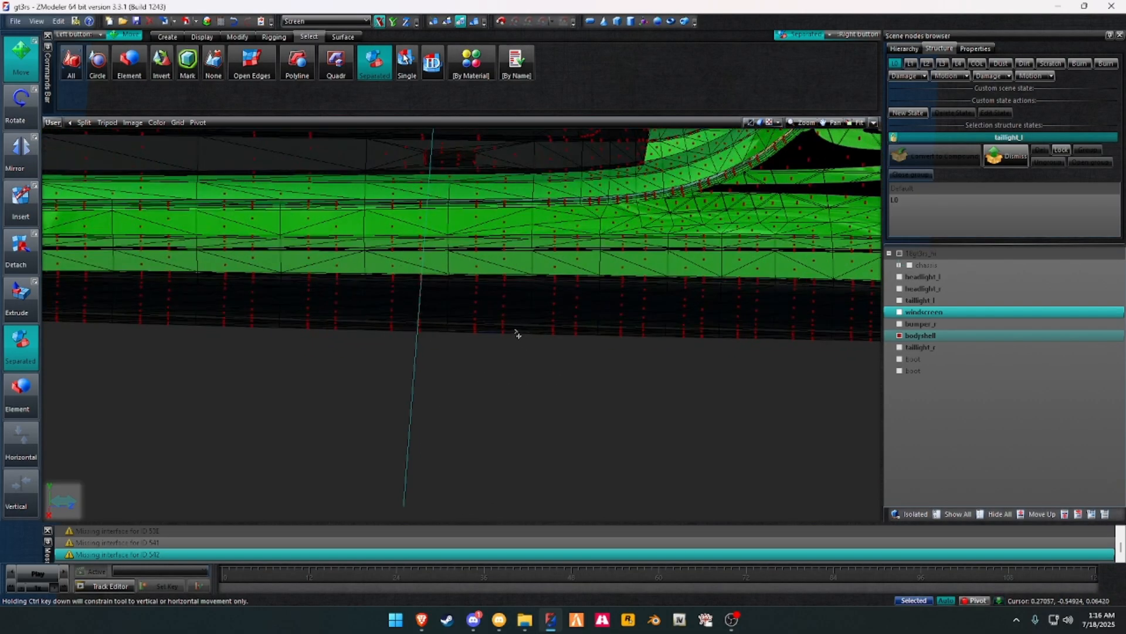
{"action": "left_click", "coordinate": [504, 334]}
{"action": "scroll", "coordinate": [478, 346], "scroll_direction": "down", "scroll_amount": 10}
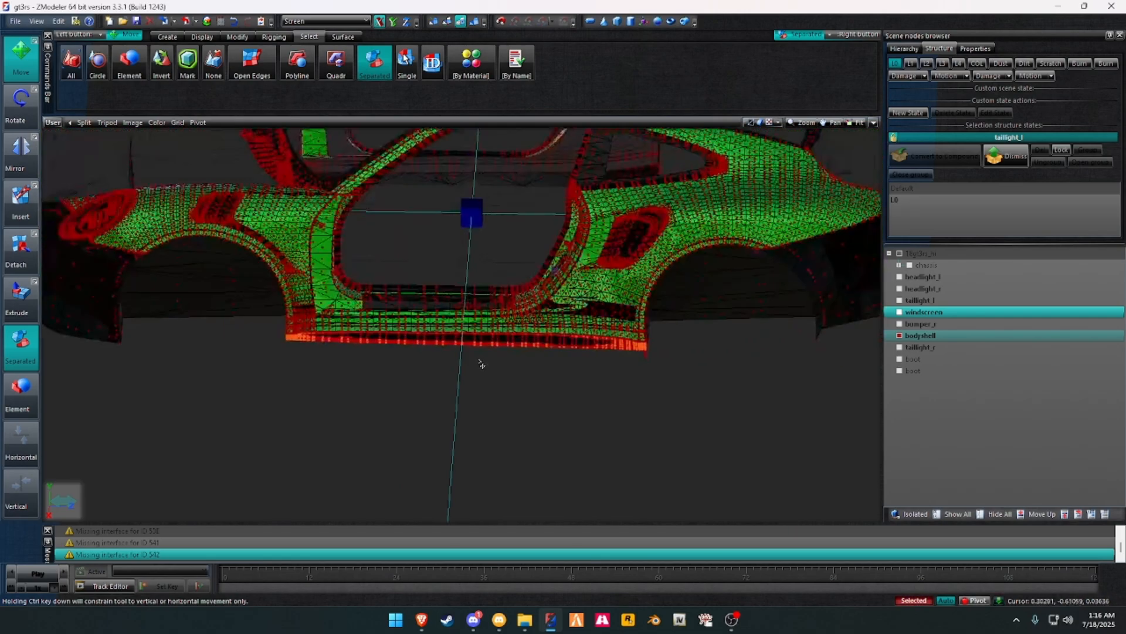
Step: Add the matching black sill strip on the opposite side of the bodyshell to the polygon selection
{"action": "middle_click_drag", "start_coordinate": [501, 375], "coordinate": [614, 370]}
{"action": "scroll", "coordinate": [565, 355], "scroll_direction": "up", "scroll_amount": 5}
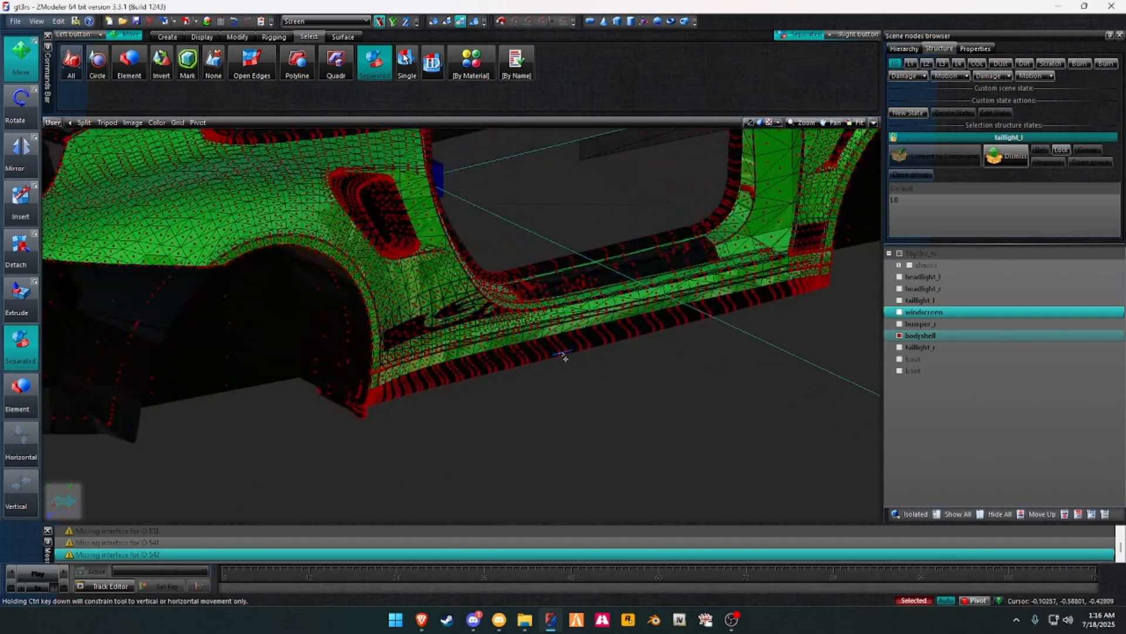
{"action": "right_click", "coordinate": [566, 355]}
{"action": "left_click", "coordinate": [237, 37]}
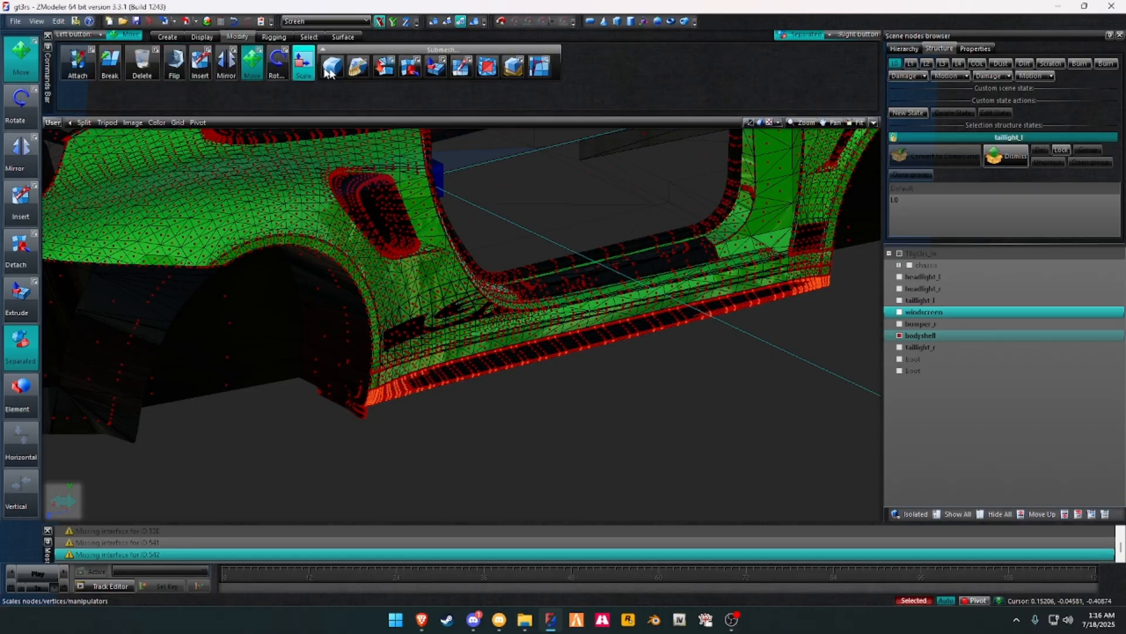
Step: Detach the selected sill strips from the bodyshell as a new object and delete the original bodyshell
{"action": "left_click", "coordinate": [420, 67]}
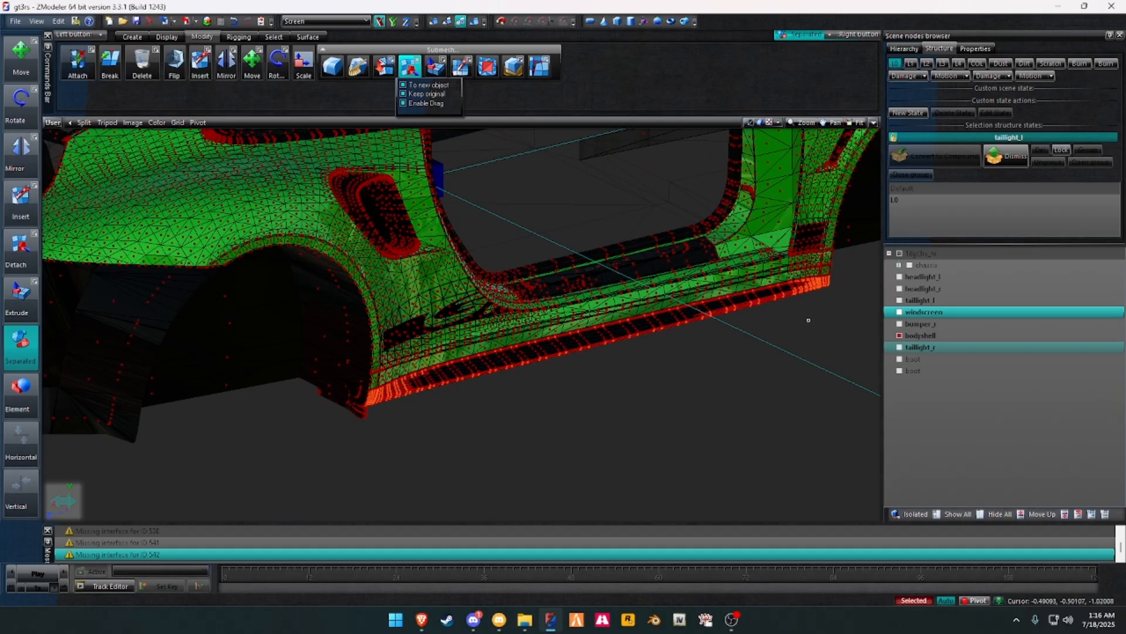
{"action": "left_click", "coordinate": [414, 71]}
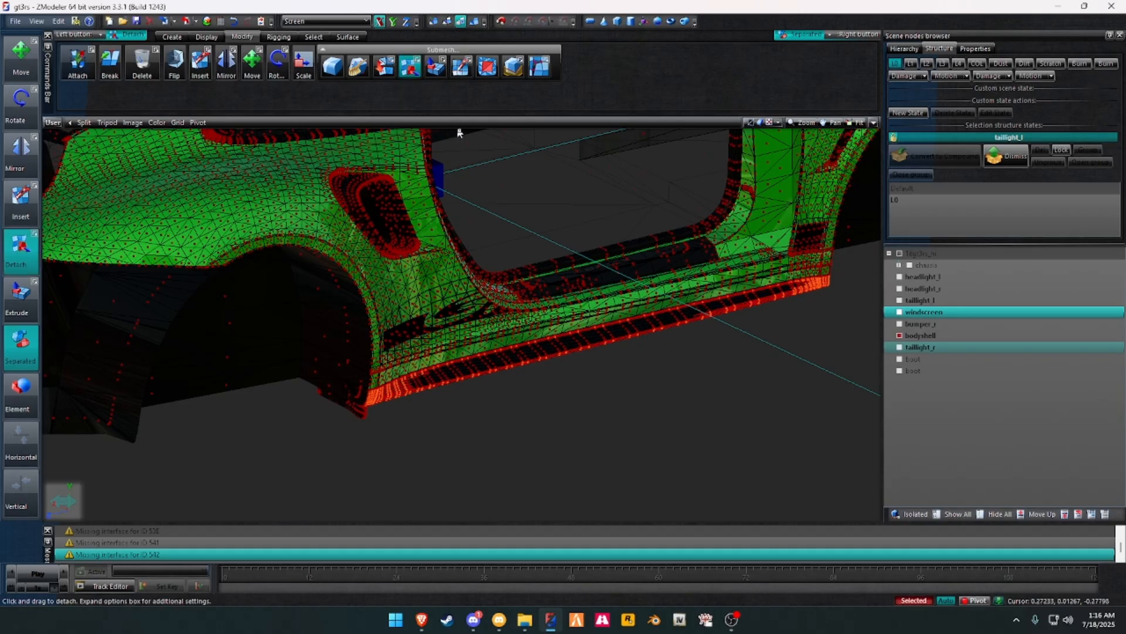
{"action": "left_click_drag", "start_coordinate": [678, 313], "coordinate": [721, 320]}
{"action": "right_click", "coordinate": [921, 335]}
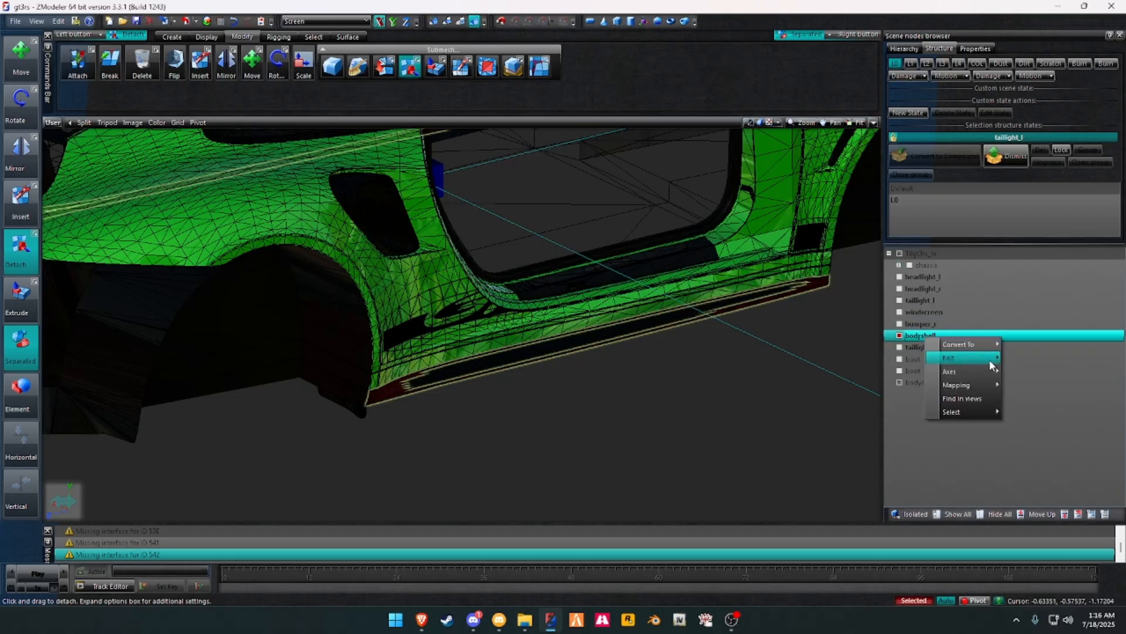
{"action": "mouse_move", "coordinate": [968, 357]}
{"action": "left_click", "coordinate": [1028, 370]}
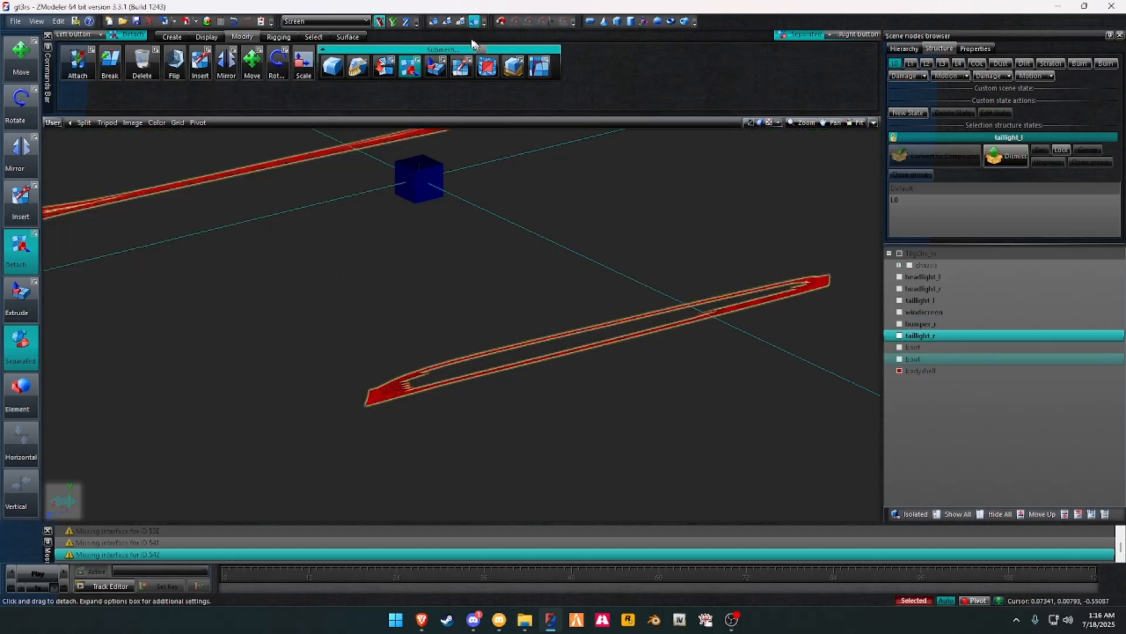
Step: Examine the detached sill strip along its full length, checking the gap between its upper and lower bands
{"action": "middle_click_drag", "start_coordinate": [519, 156], "coordinate": [435, 346]}
{"action": "key", "text": "alt+w"}
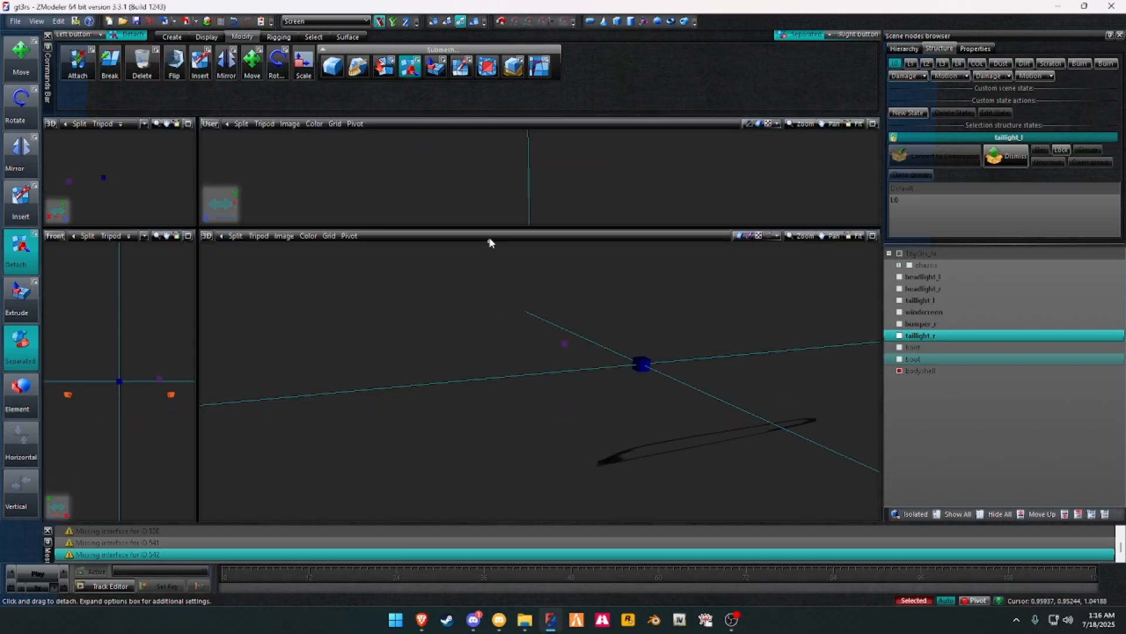
{"action": "key", "text": "alt+w"}
{"action": "middle_click_drag", "start_coordinate": [202, 462], "coordinate": [269, 444]}
{"action": "key", "text": "space"}
{"action": "middle_click_drag", "start_coordinate": [68, 410], "coordinate": [342, 333]}
{"action": "scroll", "coordinate": [358, 338], "scroll_direction": "up", "scroll_amount": 4}
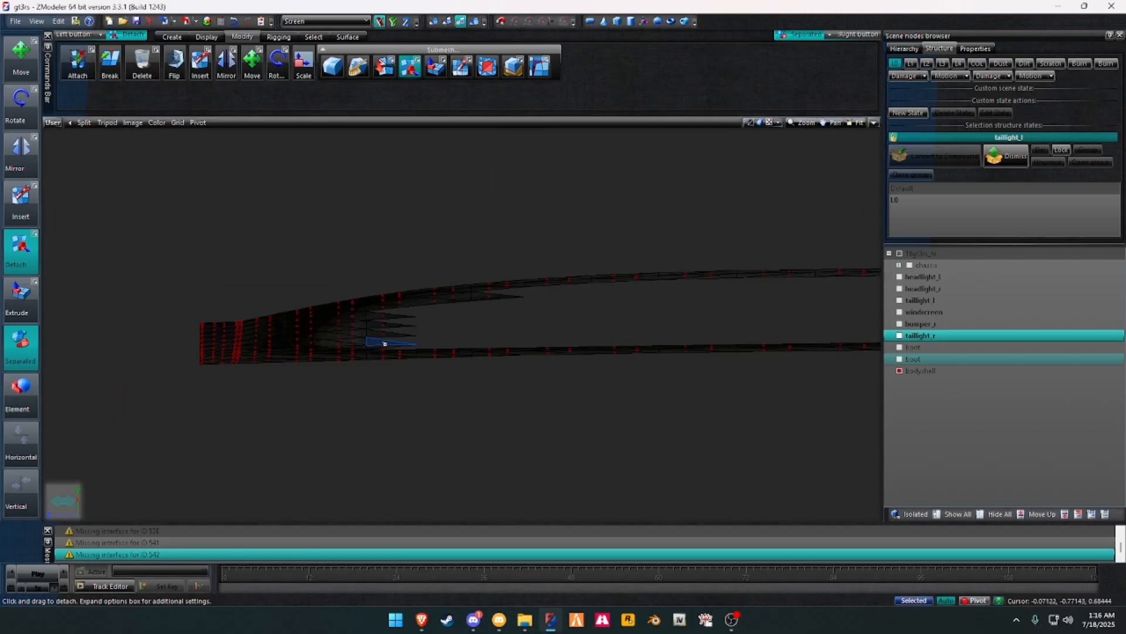
{"action": "scroll", "coordinate": [355, 340], "scroll_direction": "up", "scroll_amount": 5}
{"action": "middle_click_drag", "start_coordinate": [252, 337], "coordinate": [397, 317]}
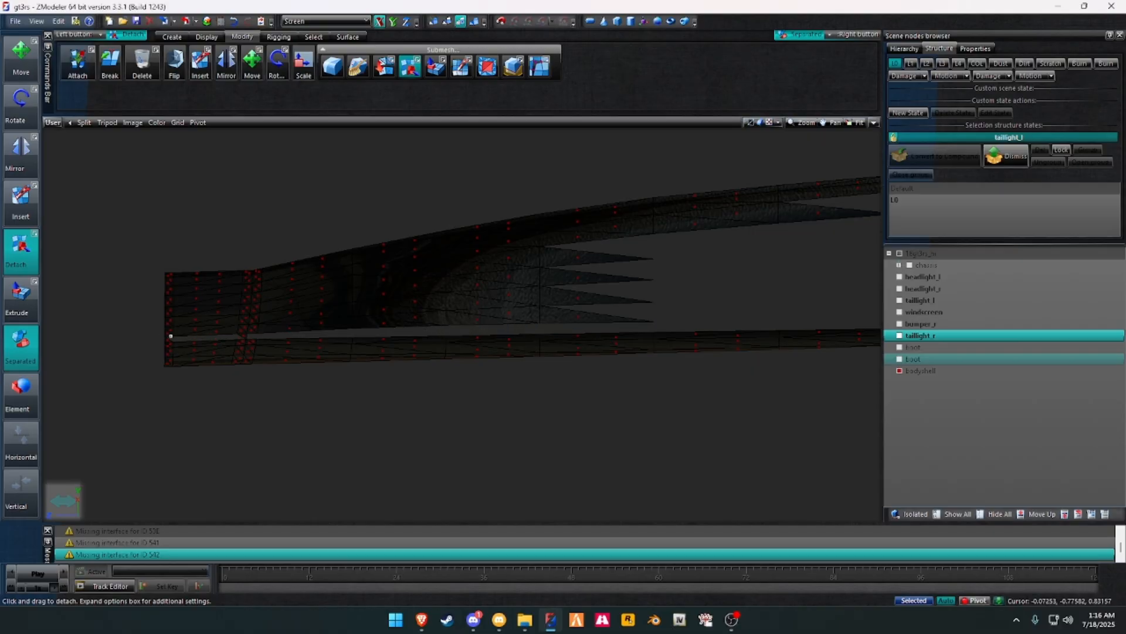
{"action": "middle_click_drag", "start_coordinate": [597, 294], "coordinate": [170, 316]}
{"action": "mouse_move", "coordinate": [792, 276]}
{"action": "middle_mouse_down"}
{"action": "mouse_move", "coordinate": [601, 286]}
{"action": "mouse_move", "coordinate": [329, 279]}
{"action": "middle_mouse_up"}
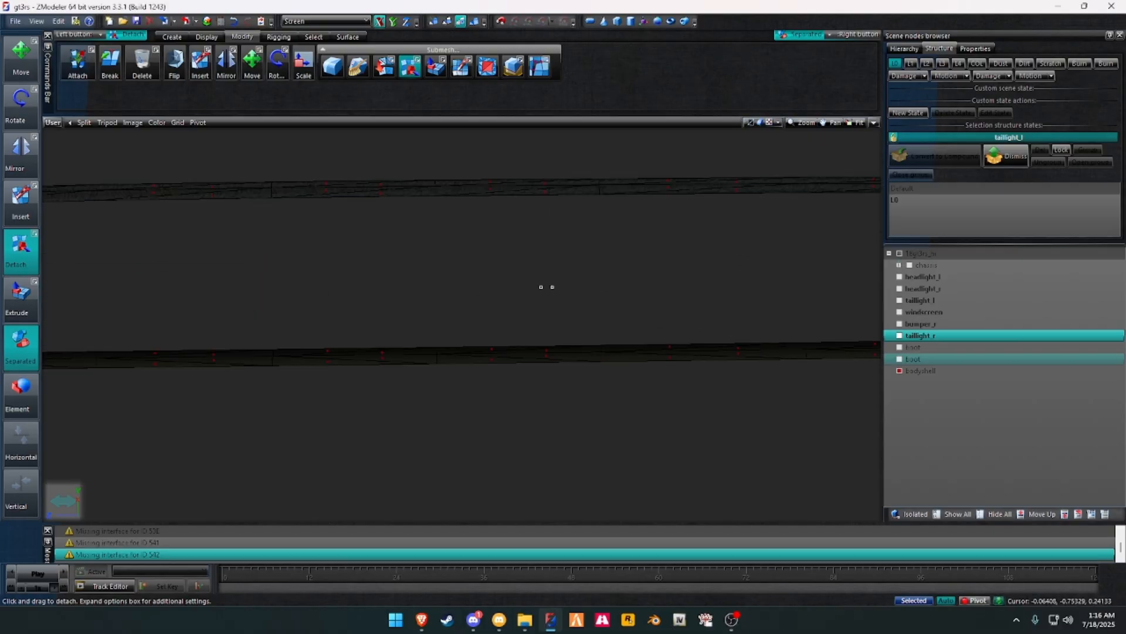
{"action": "middle_click_drag", "start_coordinate": [822, 300], "coordinate": [53, 314]}
{"action": "middle_click_drag", "start_coordinate": [868, 293], "coordinate": [352, 292]}
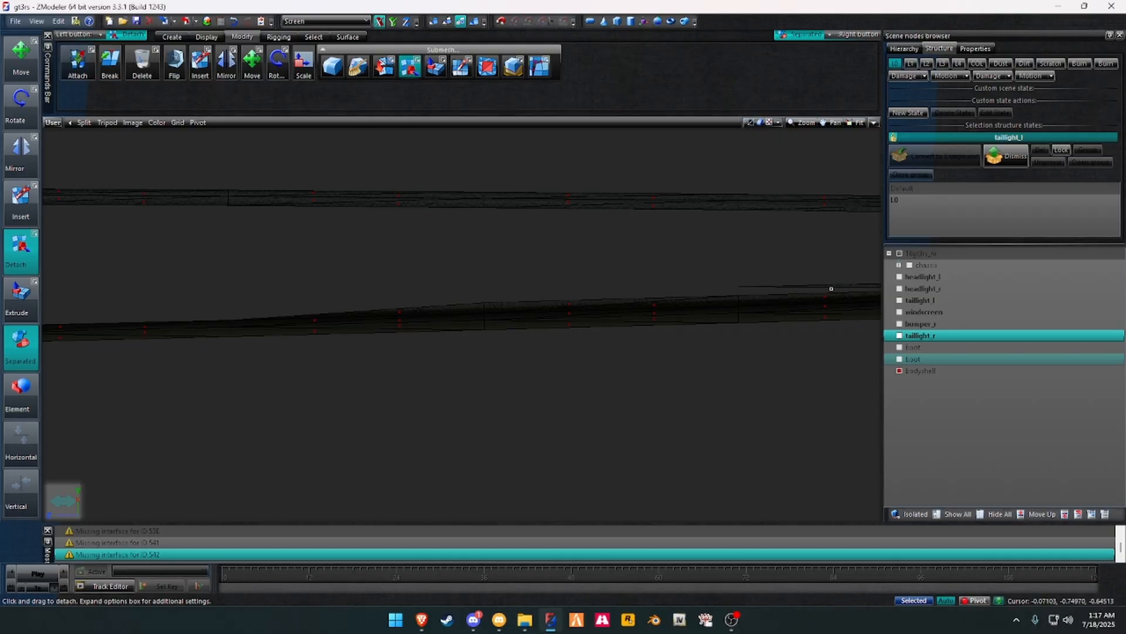
{"action": "middle_click_drag", "start_coordinate": [831, 289], "coordinate": [277, 284]}
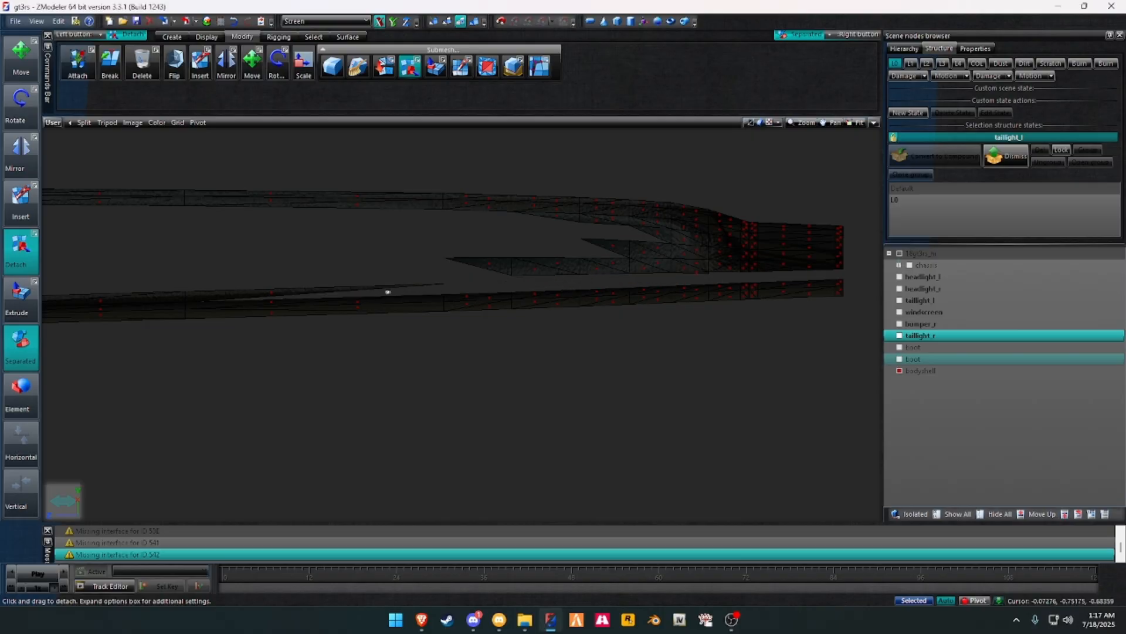
{"action": "middle_click_drag", "start_coordinate": [71, 297], "coordinate": [819, 280]}
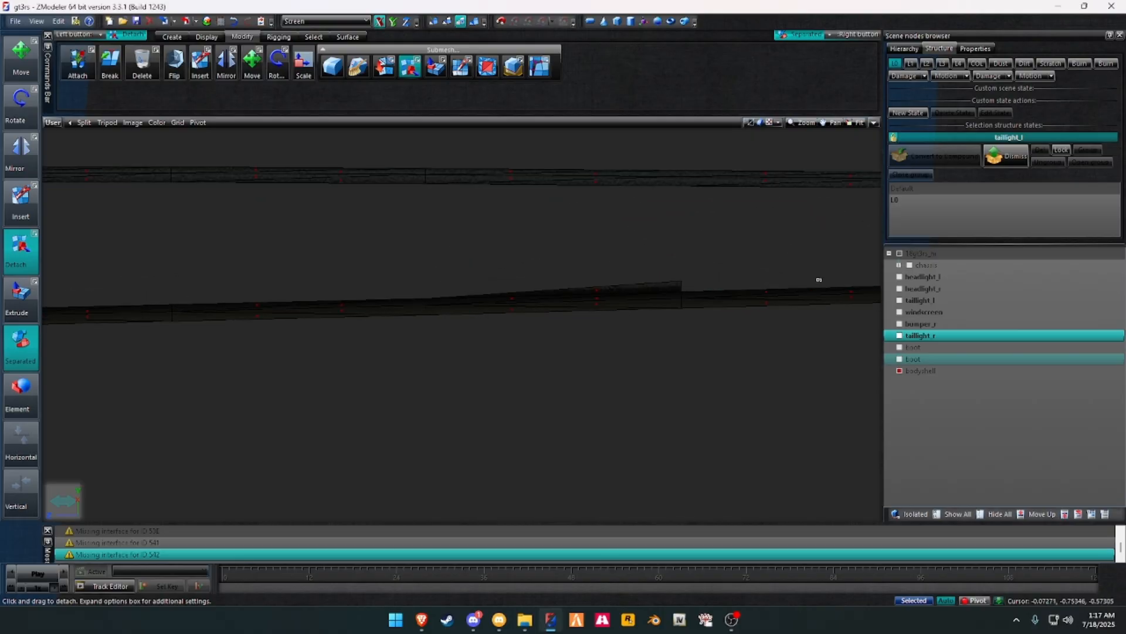
Step: Delete the separated upper band of the sill piece and the strip on the opposite side, keeping one lower band
{"action": "right_click", "coordinate": [623, 182]}
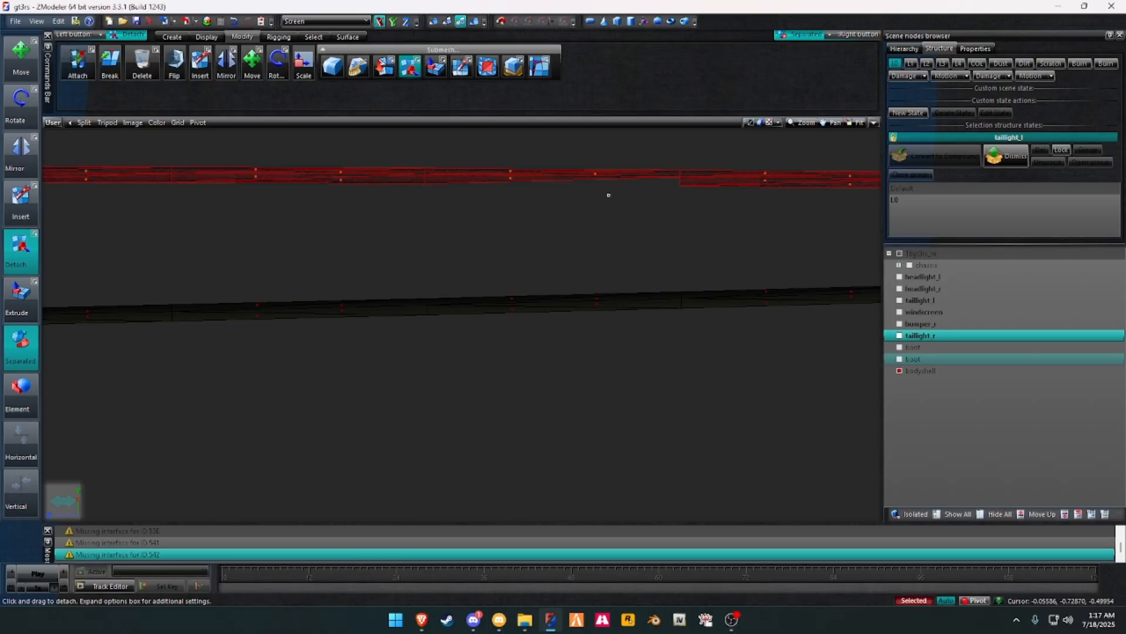
{"action": "key", "text": "Delete"}
{"action": "scroll", "coordinate": [610, 194], "scroll_direction": "down", "scroll_amount": 10}
{"action": "scroll", "coordinate": [558, 226], "scroll_direction": "up", "scroll_amount": 2}
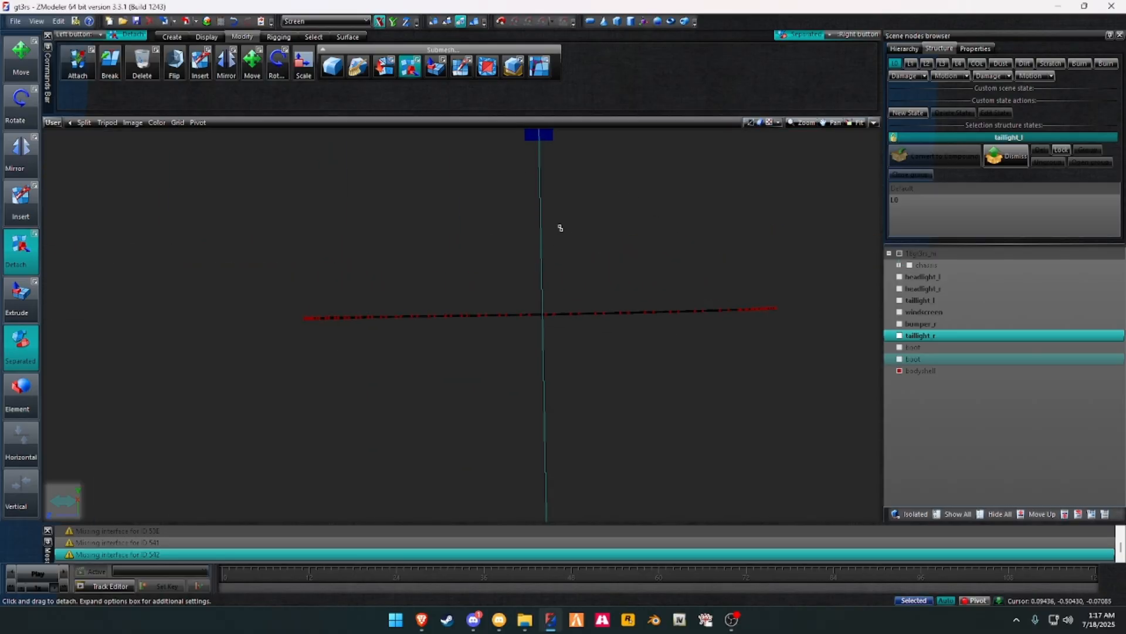
{"action": "scroll", "coordinate": [558, 227], "scroll_direction": "down", "scroll_amount": 5}
{"action": "right_click_drag", "start_coordinate": [586, 200], "coordinate": [289, 145]}
{"action": "key", "text": "space"}
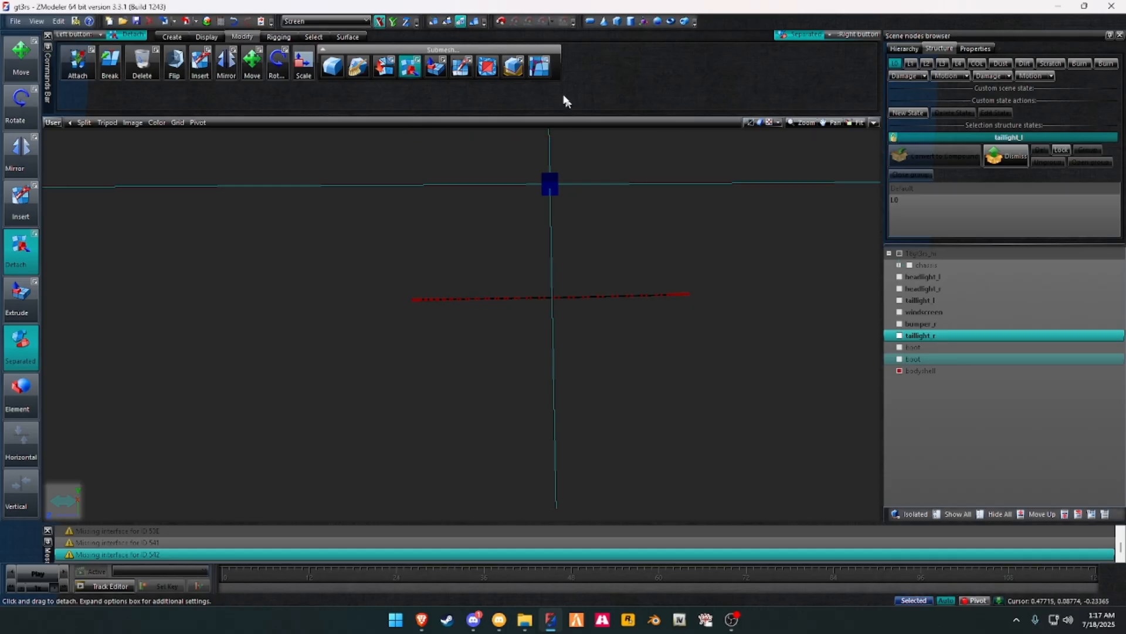
Step: Duplicate the remaining bodyshell strip and mirror the copy across to the other side in the Front view
{"action": "right_click", "coordinate": [919, 372]}
{"action": "mouse_move", "coordinate": [967, 397]}
{"action": "left_click", "coordinate": [1014, 396]}
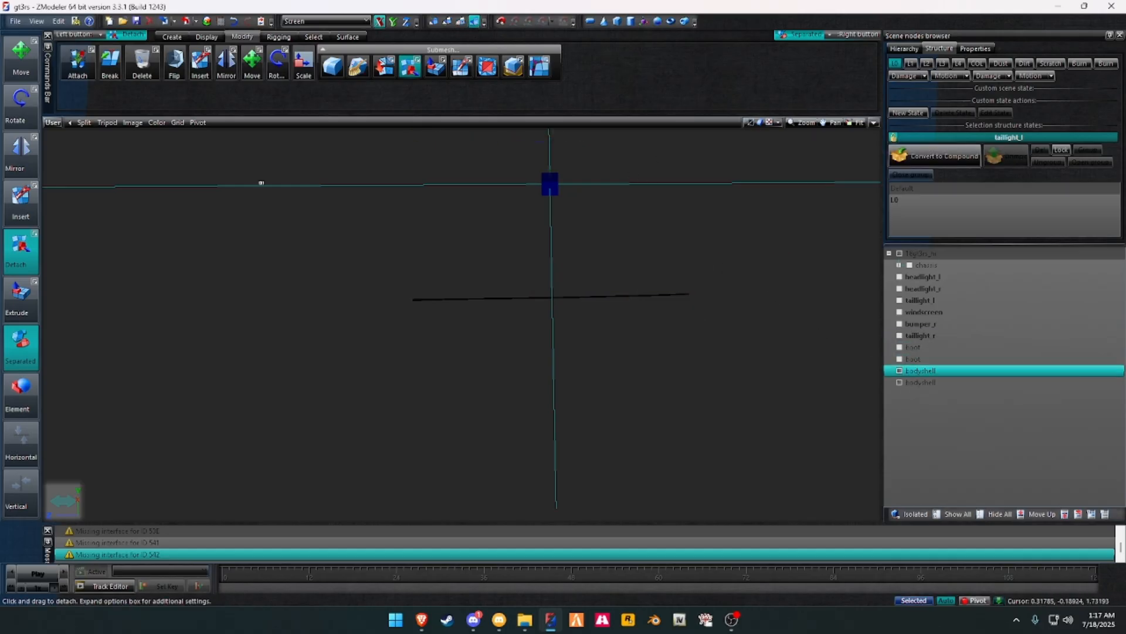
{"action": "left_click", "coordinate": [53, 123]}
{"action": "left_click", "coordinate": [69, 148]}
{"action": "left_click", "coordinate": [923, 383], "text": "ctrl"}
{"action": "key", "text": "space"}
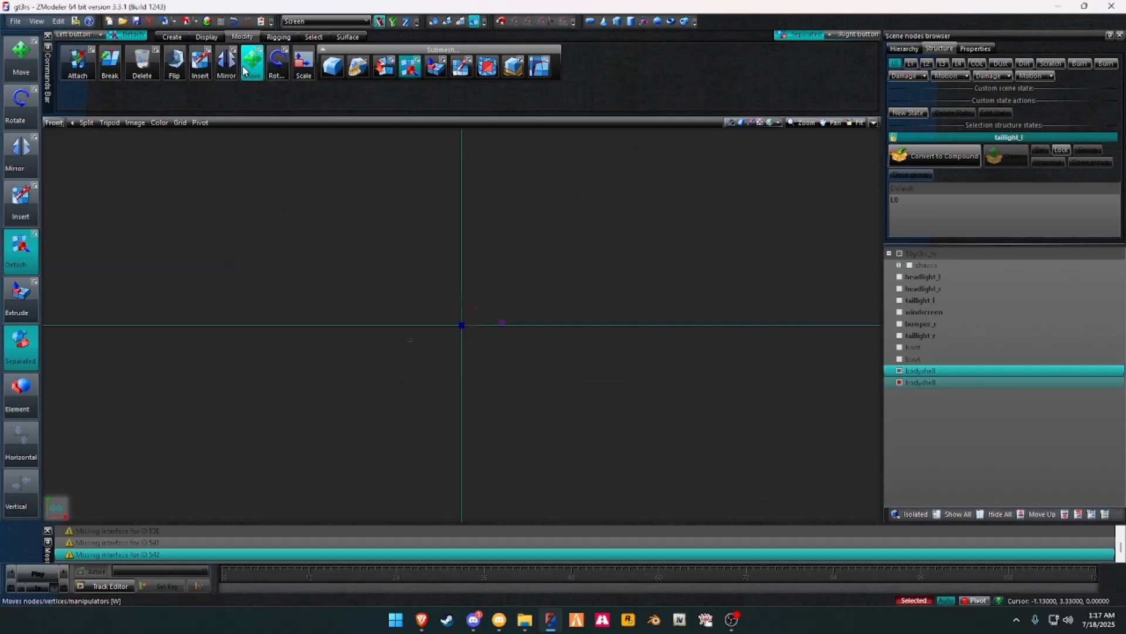
{"action": "left_click", "coordinate": [226, 62]}
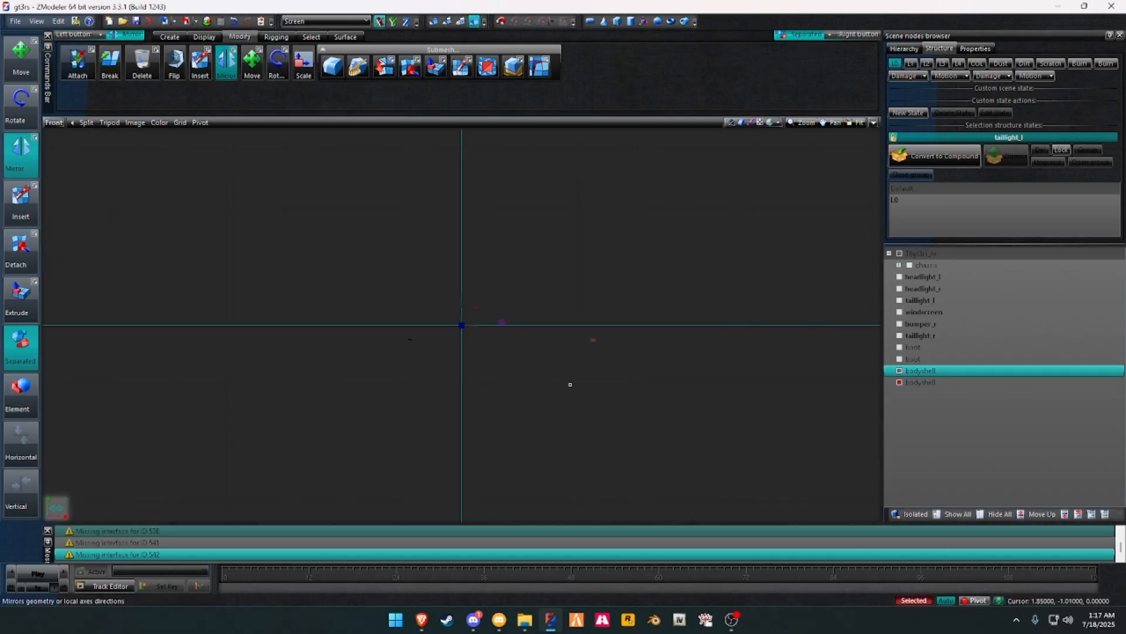
Step: Show all parts and move the mirrored strip about 1.44 units sideways onto the car's opposite sill
{"action": "scroll", "coordinate": [671, 365], "scroll_direction": "up", "scroll_amount": 1}
{"action": "key", "text": "alt+w"}
{"action": "middle_click_drag", "start_coordinate": [691, 385], "coordinate": [536, 365]}
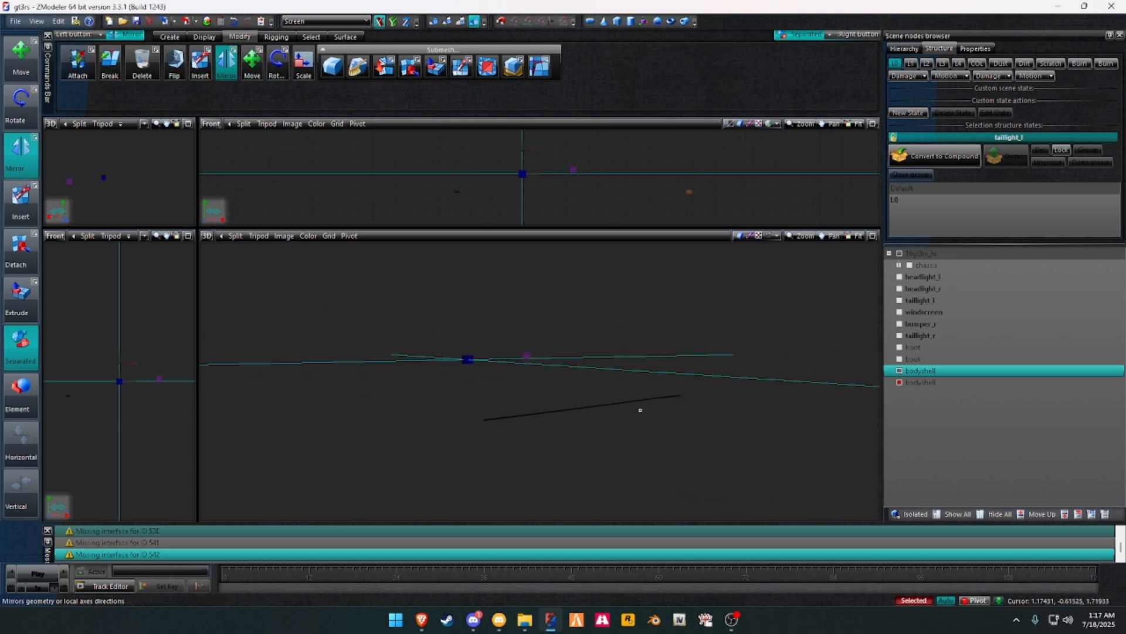
{"action": "right_click", "coordinate": [903, 373]}
{"action": "left_click", "coordinate": [253, 61]}
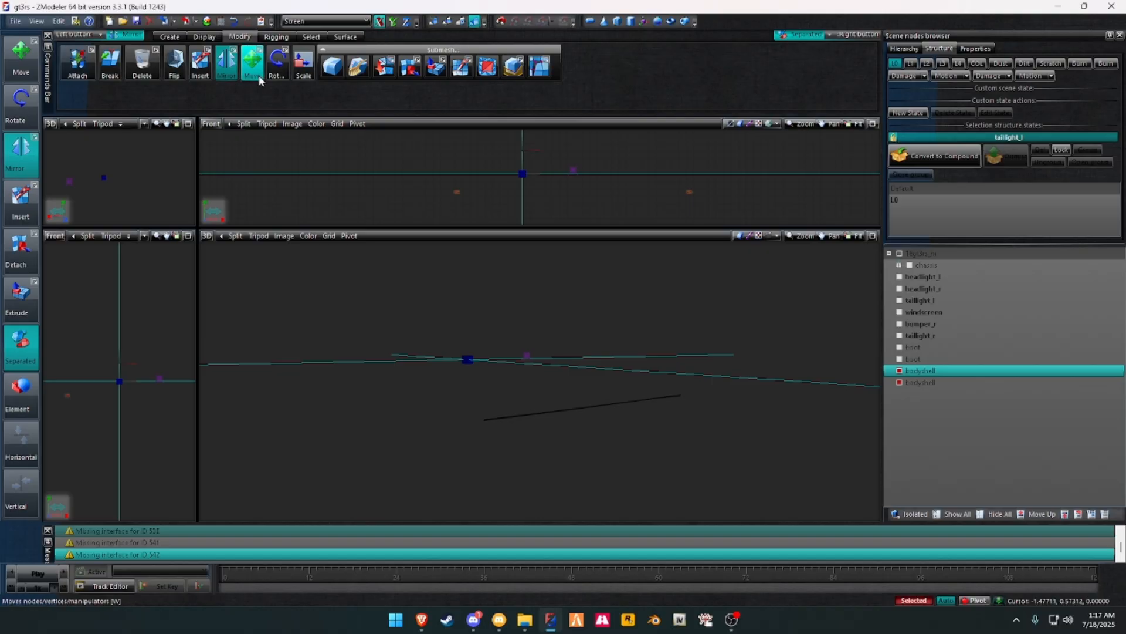
{"action": "left_click", "coordinate": [954, 514]}
{"action": "middle_click_drag", "start_coordinate": [707, 338], "coordinate": [748, 203]}
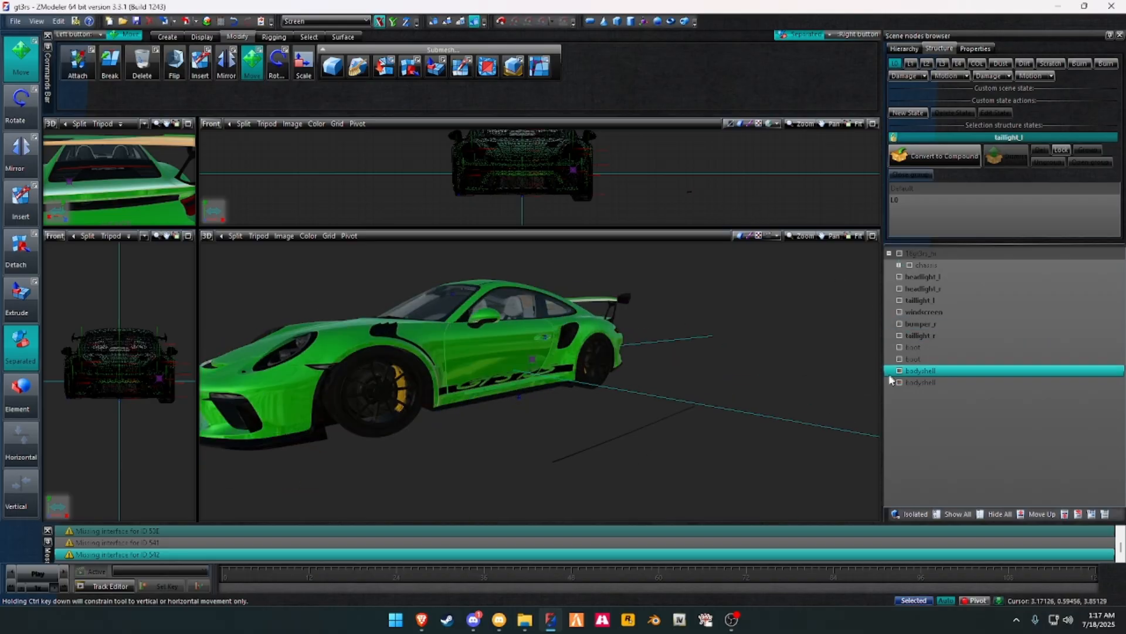
{"action": "left_click", "coordinate": [921, 382], "text": "ctrl"}
{"action": "scroll", "coordinate": [597, 194], "scroll_direction": "up", "scroll_amount": 2}
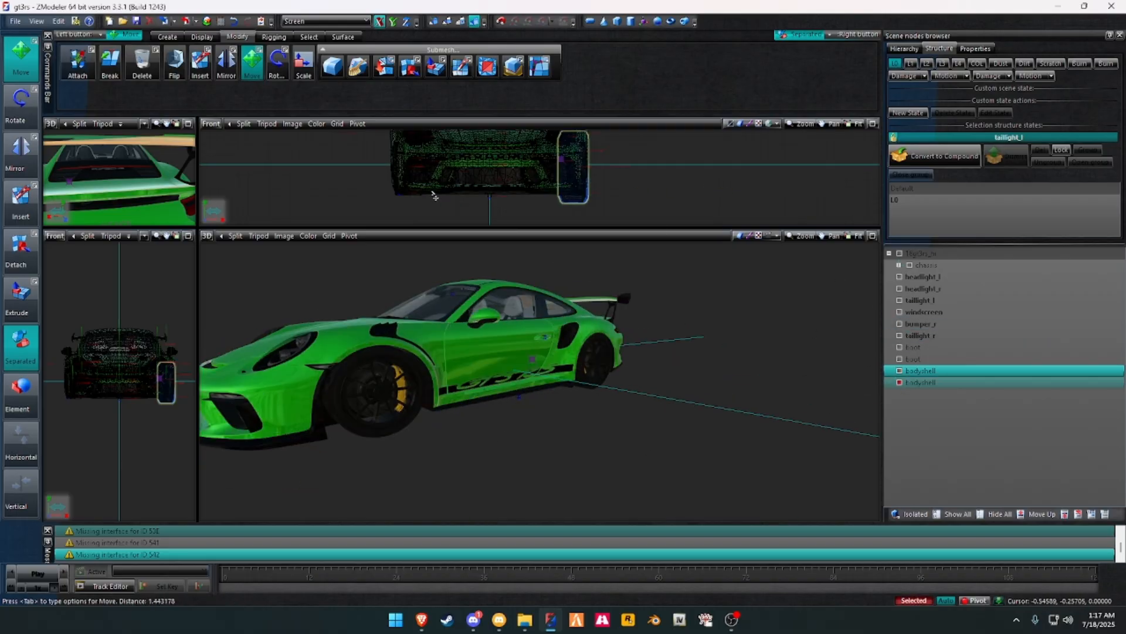
Step: Open the Material Browser, and in a new tab of the Brave browser search for Pixlr
{"action": "left_click", "coordinate": [207, 21]}
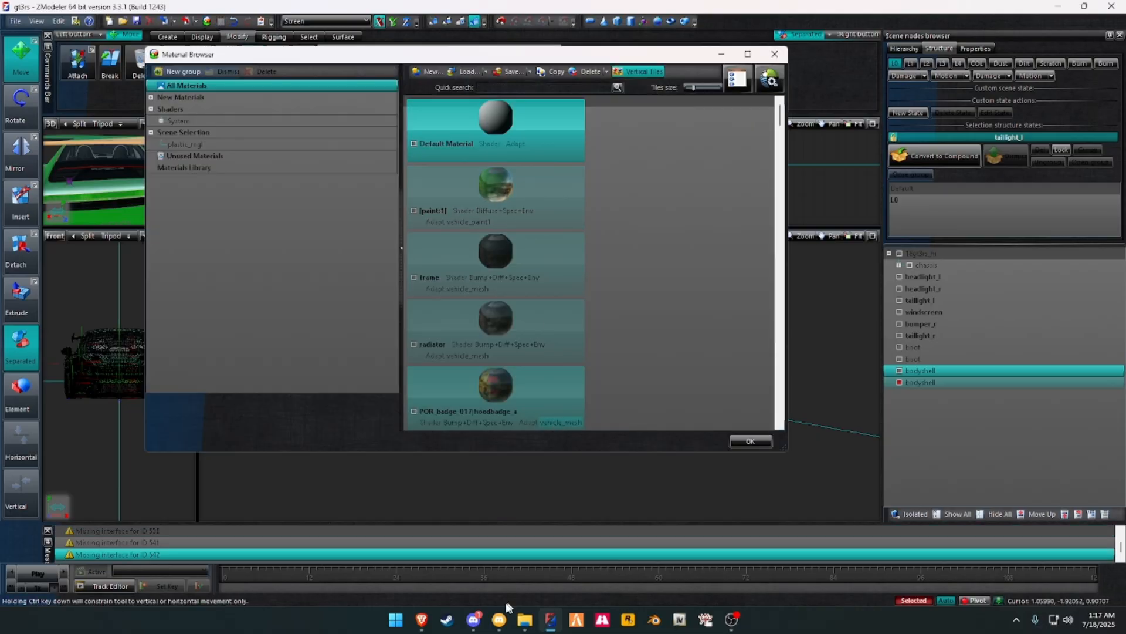
{"action": "left_click", "coordinate": [421, 620]}
{"action": "key", "text": "ctrl+t"}
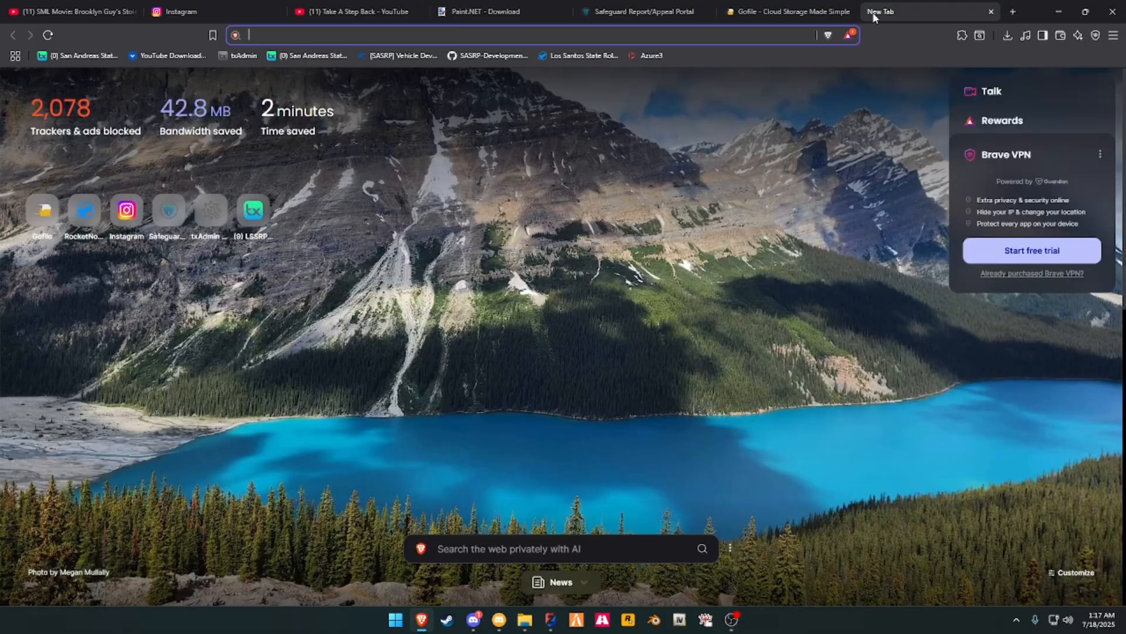
{"action": "type", "text": "pixrl"}
{"action": "key", "text": "Return"}
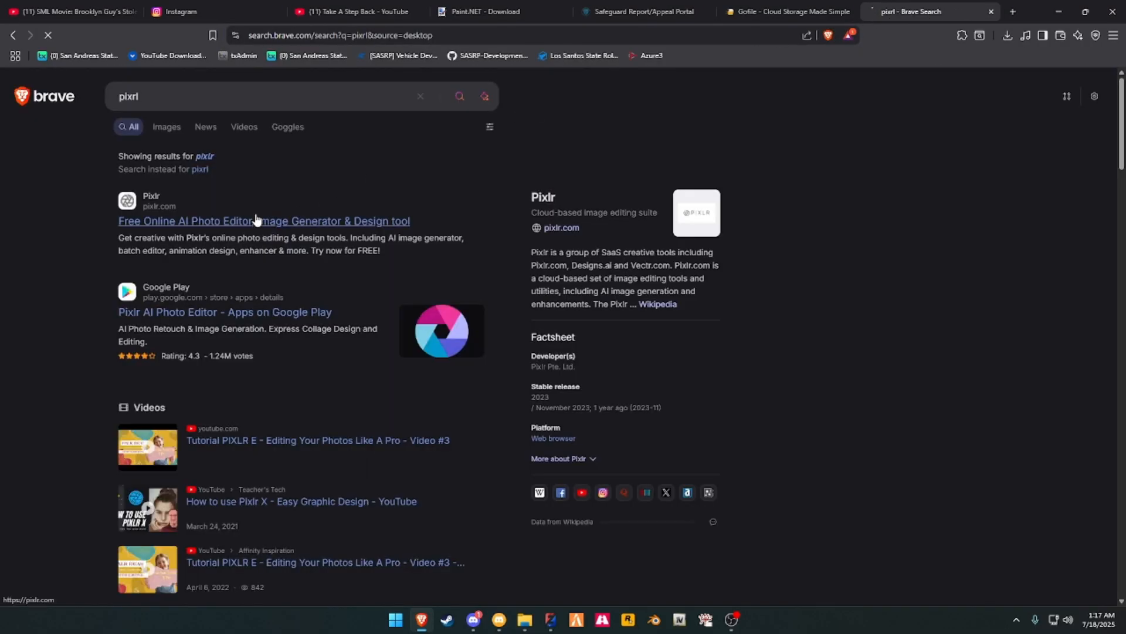
Step: Open the Pixlr editor and create a new 500 x 500 px image with a transparent background
{"action": "left_click", "coordinate": [256, 221]}
{"action": "left_click", "coordinate": [109, 496]}
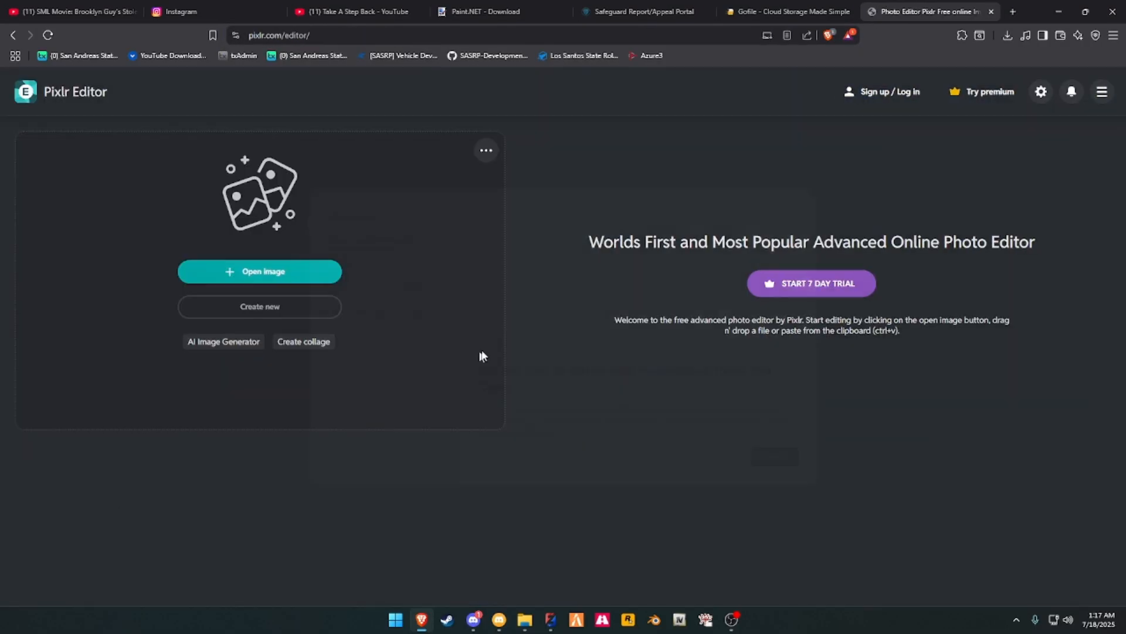
{"action": "left_click", "coordinate": [879, 117]}
{"action": "left_click", "coordinate": [334, 302]}
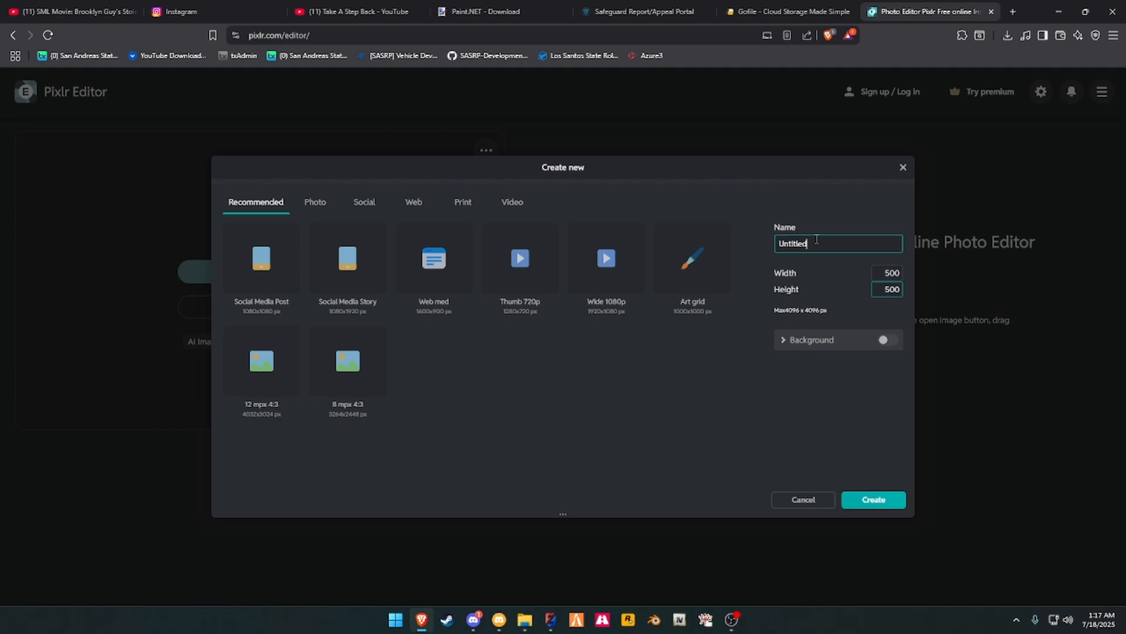
{"action": "key", "text": "Return"}
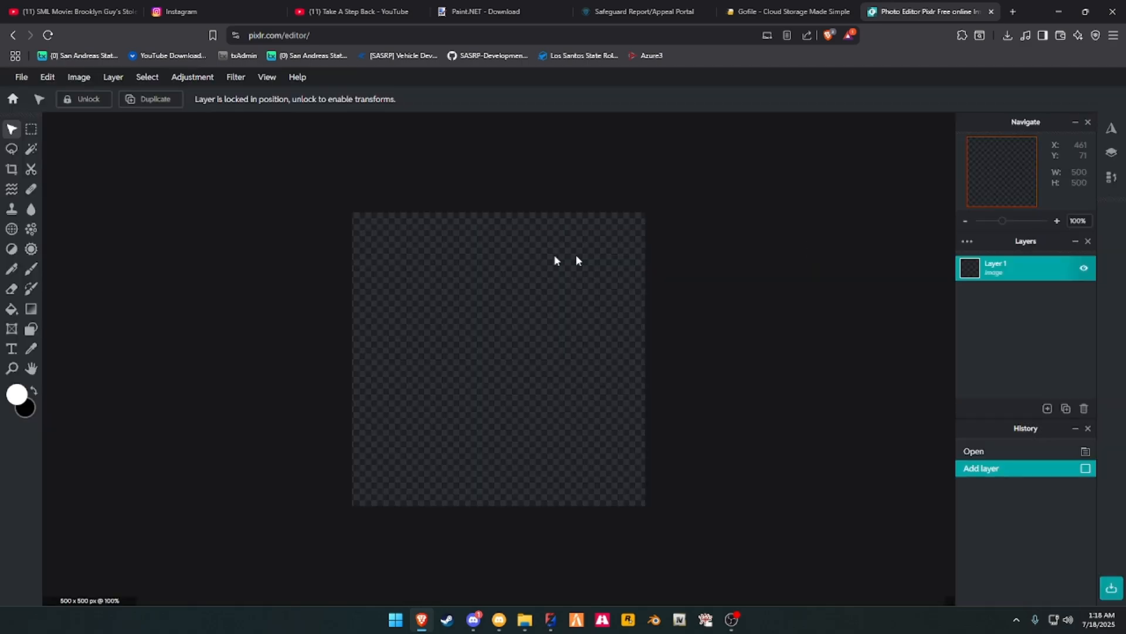
Step: Set the foreground colour to red #FF0000 and cover the upper half of the canvas with a filled rectangle
{"action": "left_click", "coordinate": [17, 392]}
{"action": "left_click_drag", "start_coordinate": [544, 300], "coordinate": [582, 256]}
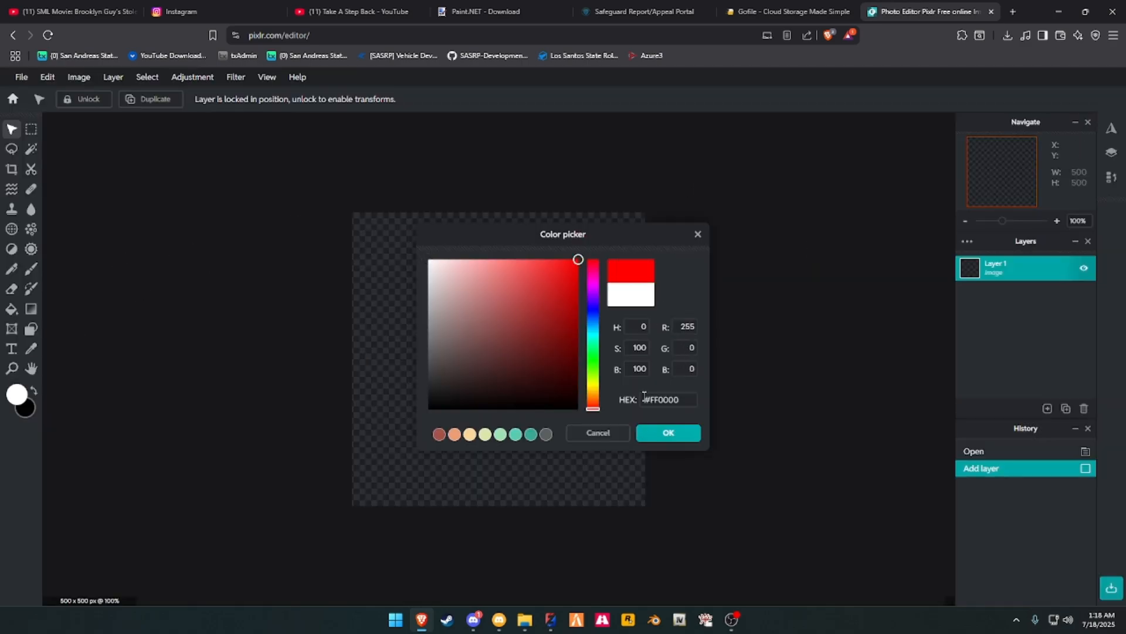
{"action": "left_click", "coordinate": [668, 433]}
{"action": "left_click", "coordinate": [32, 328]}
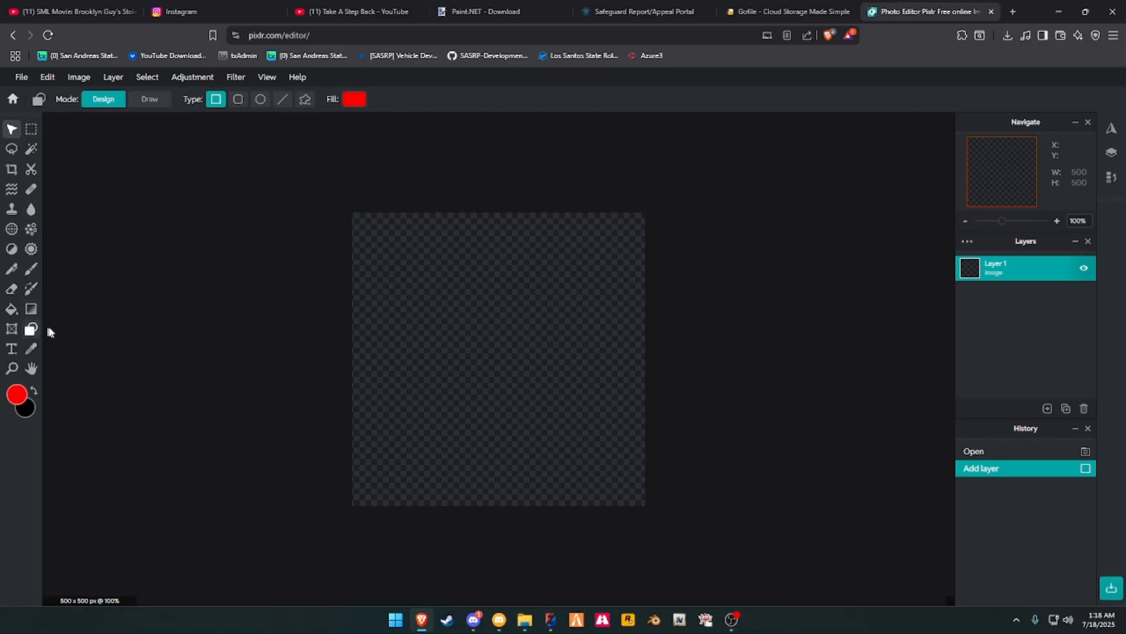
{"action": "mouse_move", "coordinate": [333, 342]}
{"action": "left_mouse_down"}
{"action": "mouse_move", "coordinate": [756, 183]}
{"action": "mouse_move", "coordinate": [772, 156]}
{"action": "left_mouse_up"}
{"action": "left_click_drag", "start_coordinate": [544, 272], "coordinate": [502, 285]}
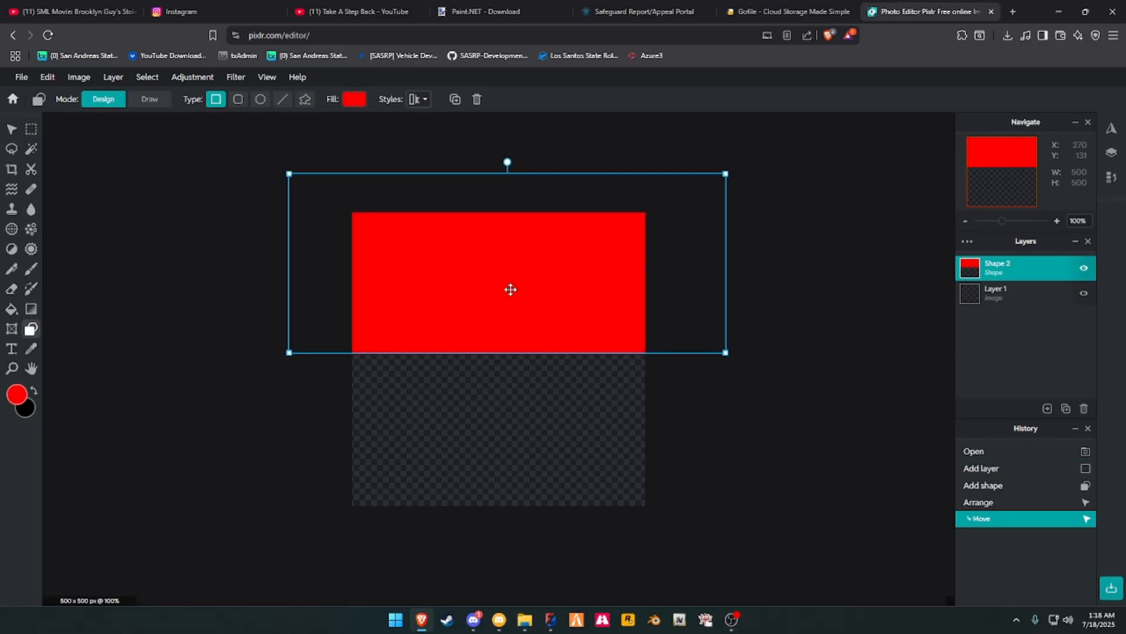
{"action": "key", "text": "ctrl+z"}
Step: Set the foreground colour to blue #0044FF and cover the lower half of the canvas with a second rectangle
{"action": "left_click", "coordinate": [17, 395]}
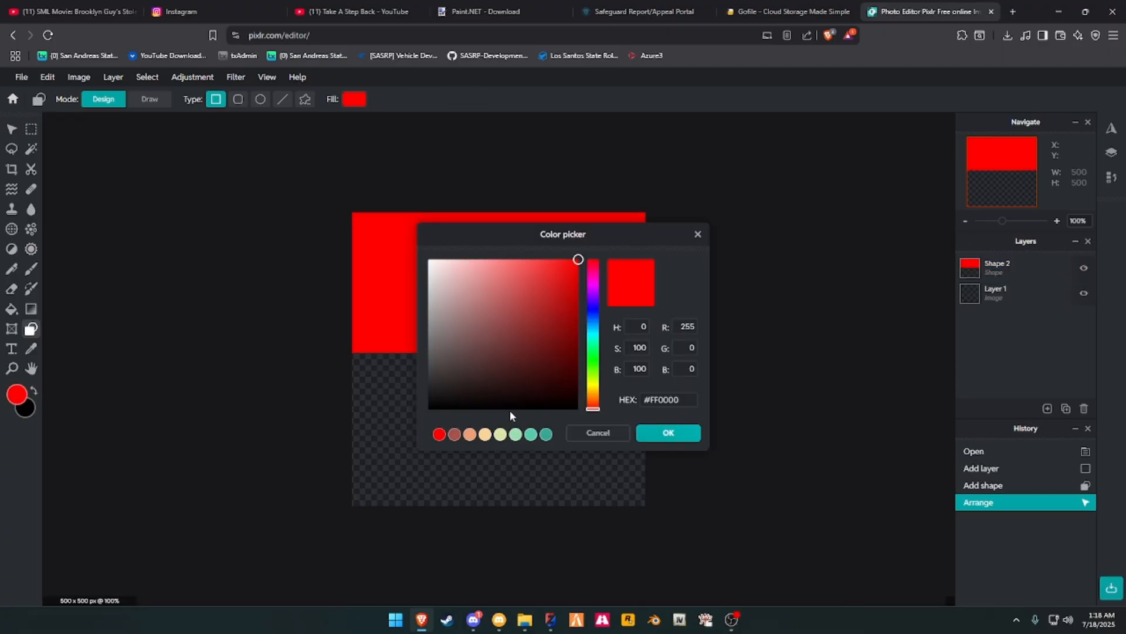
{"action": "left_click_drag", "start_coordinate": [599, 315], "coordinate": [595, 321]}
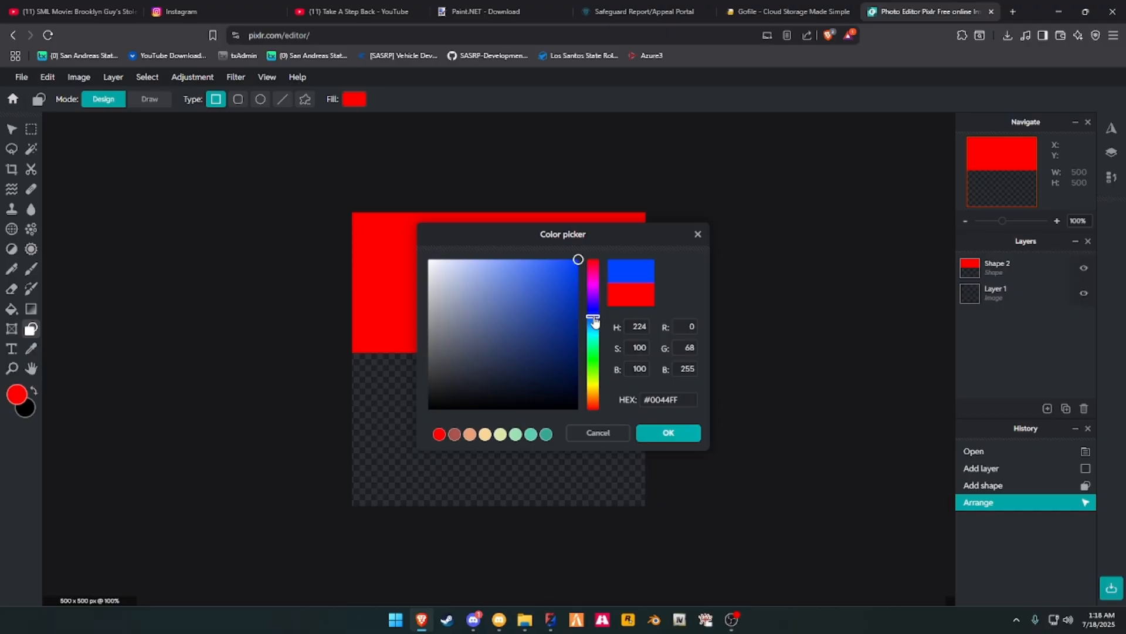
{"action": "left_click", "coordinate": [660, 437]}
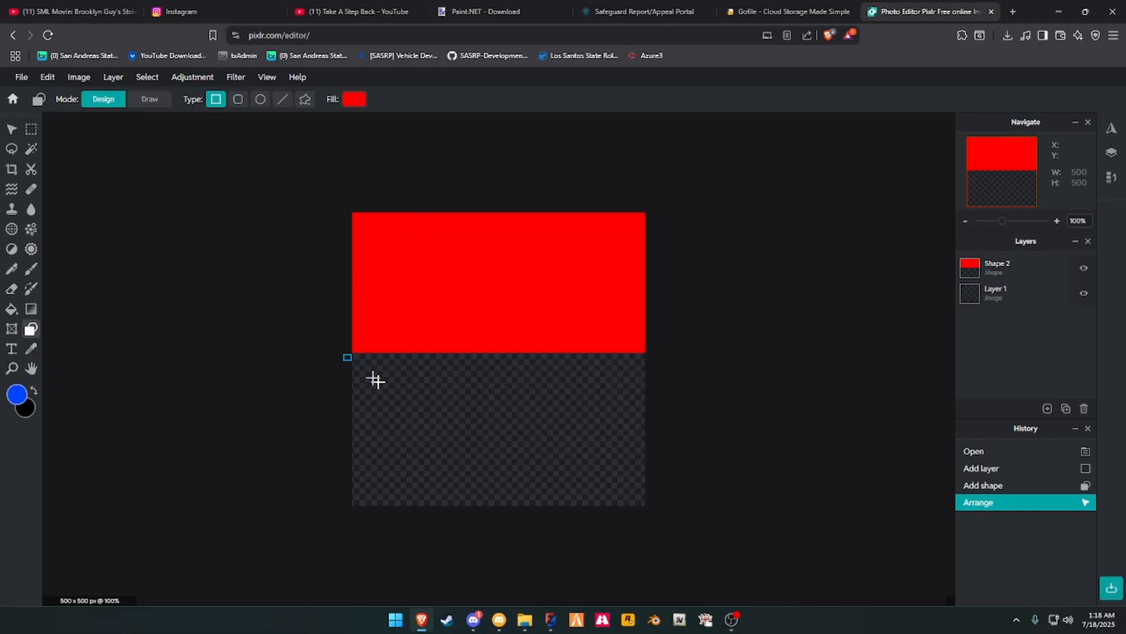
{"action": "left_click_drag", "start_coordinate": [375, 381], "coordinate": [780, 592]}
{"action": "left_click_drag", "start_coordinate": [554, 461], "coordinate": [552, 459]}
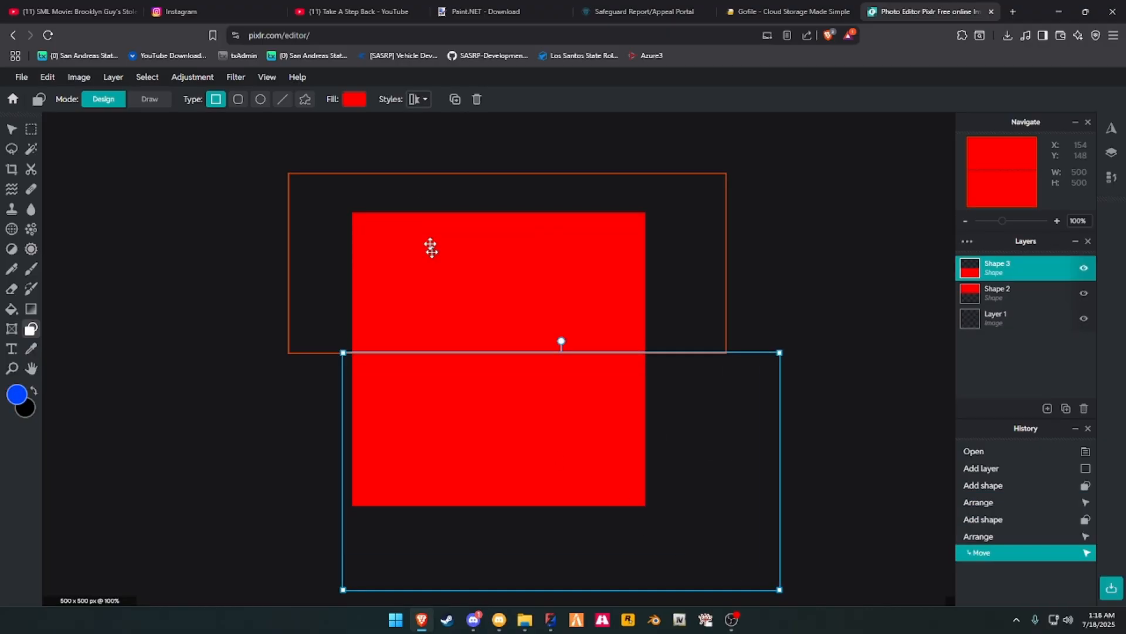
Step: Change the lower rectangle's fill to blue
{"action": "left_click", "coordinate": [359, 99]}
{"action": "left_click_drag", "start_coordinate": [592, 347], "coordinate": [584, 347]}
{"action": "left_click", "coordinate": [621, 464]}
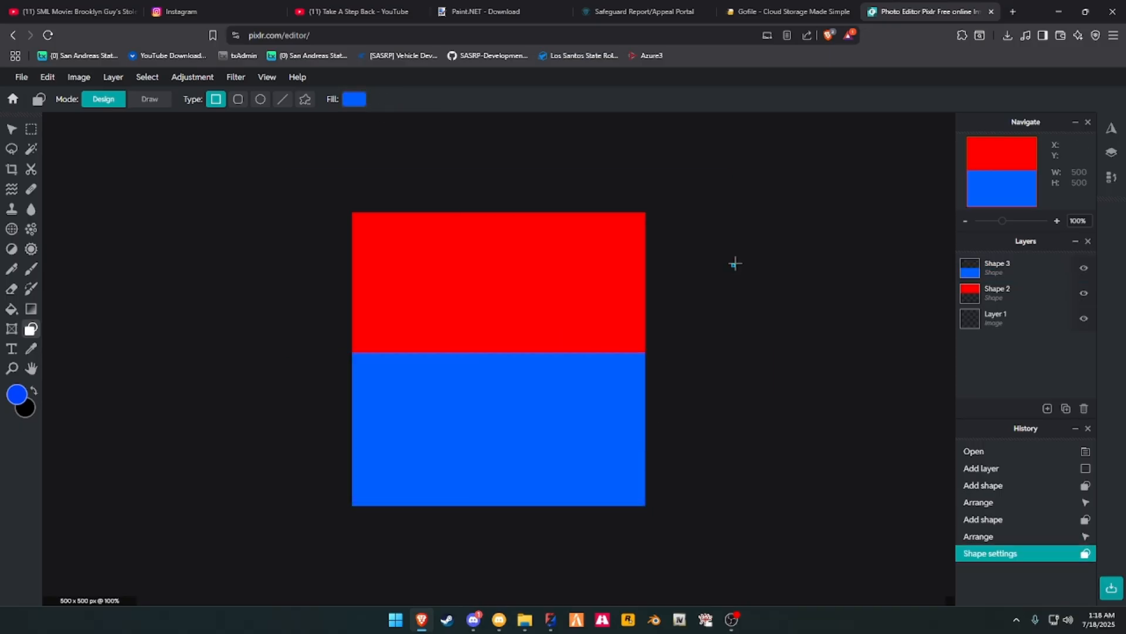
Step: Save the image as a high-quality JPG named redblue.jpg in the Downloads folder and return to ZModeler
{"action": "left_click", "coordinate": [734, 261]}
{"action": "left_click", "coordinate": [21, 77]}
{"action": "left_click", "coordinate": [68, 180]}
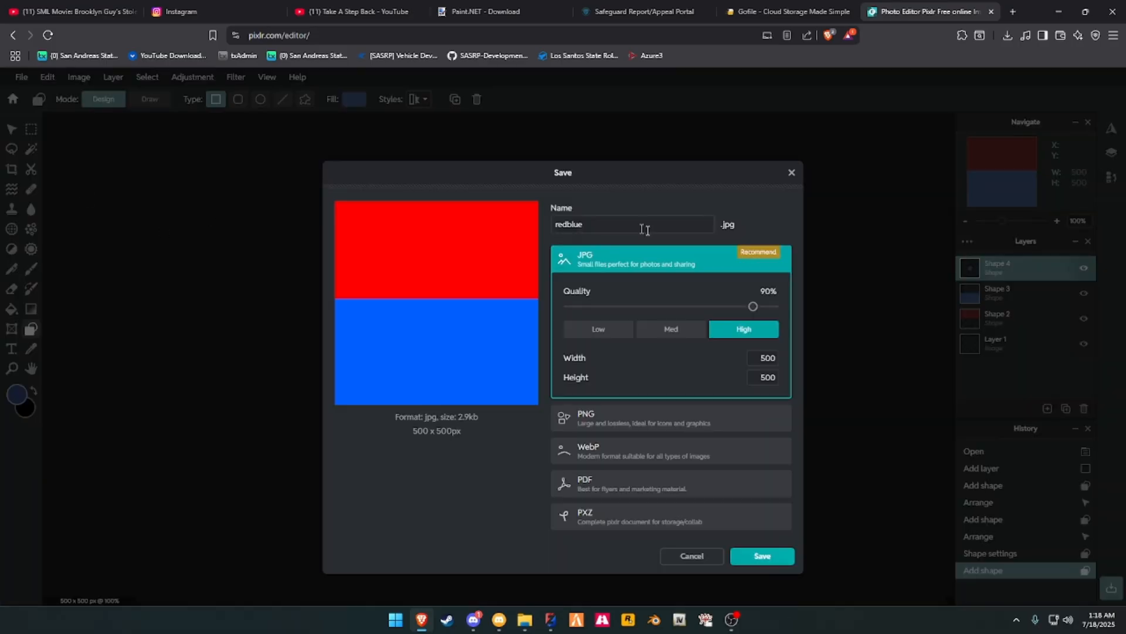
{"action": "left_click", "coordinate": [765, 552]}
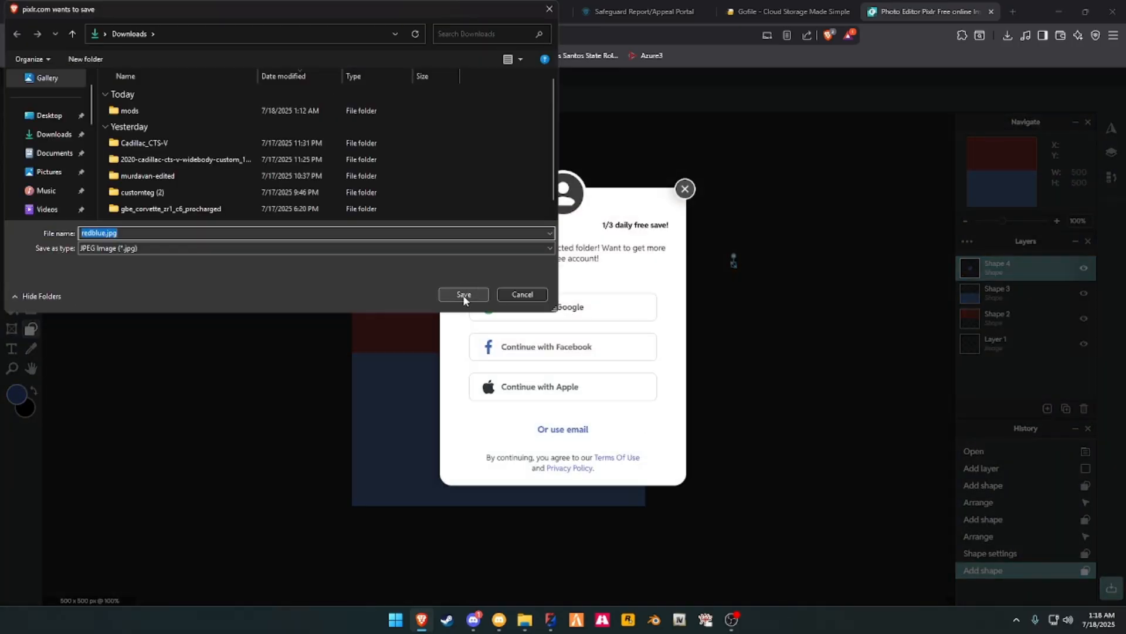
{"action": "left_click", "coordinate": [463, 295]}
{"action": "left_click", "coordinate": [1046, 10]}
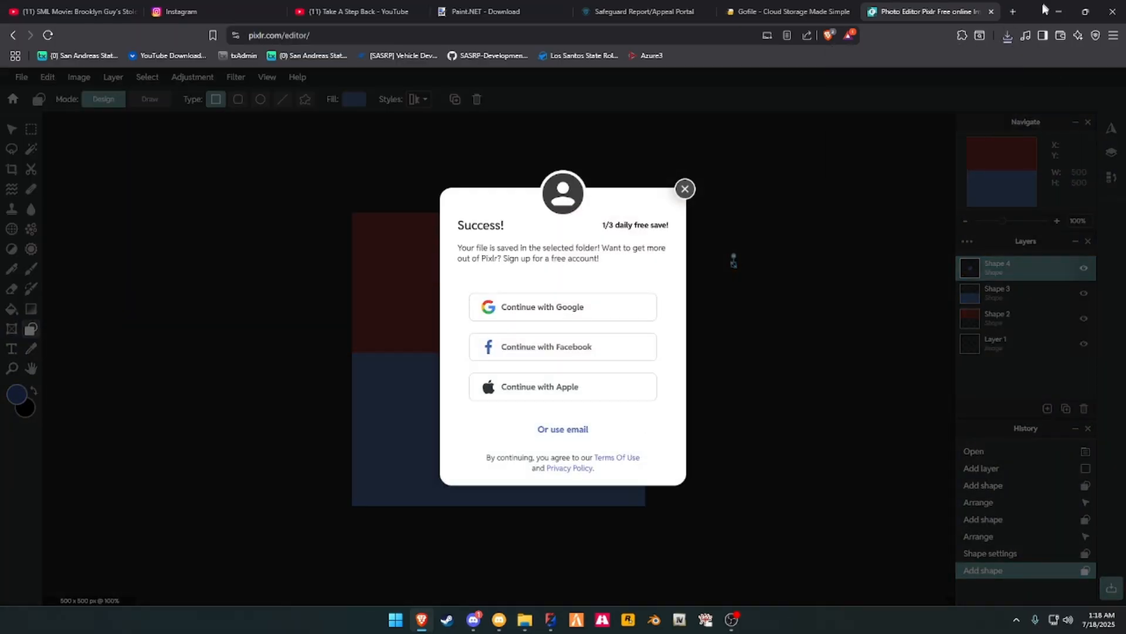
{"action": "left_click", "coordinate": [1059, 11]}
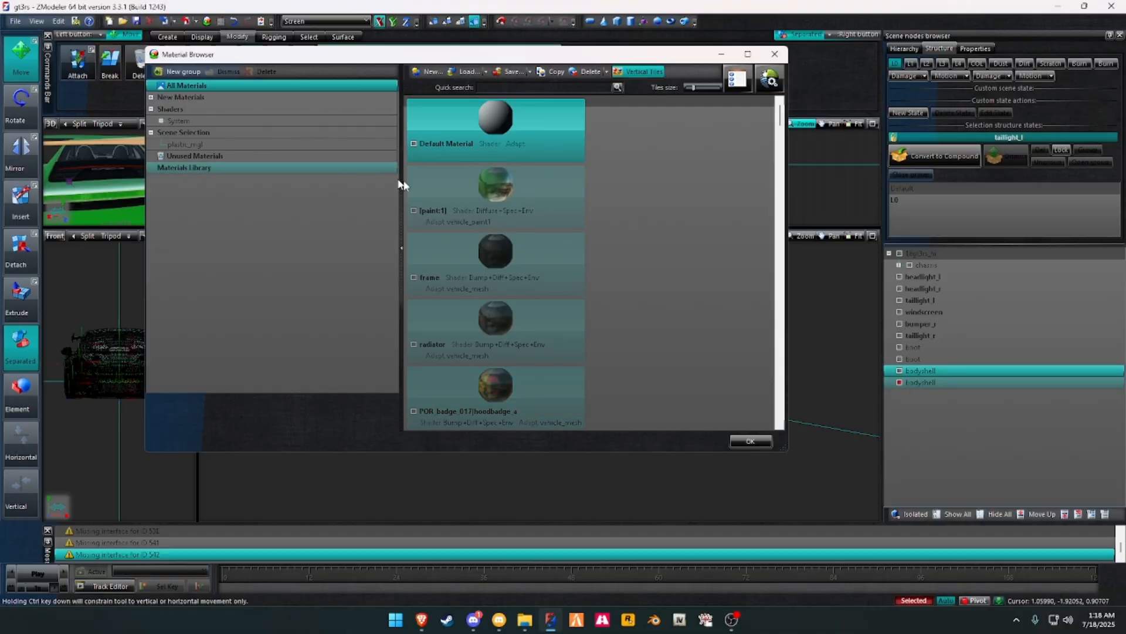
Step: Duplicate the [paint:1] material, place the copy above it and apply the GTAV vehicle_lightsemissive preset to the copy
{"action": "left_click", "coordinate": [508, 177]}
{"action": "left_click", "coordinate": [552, 72]}
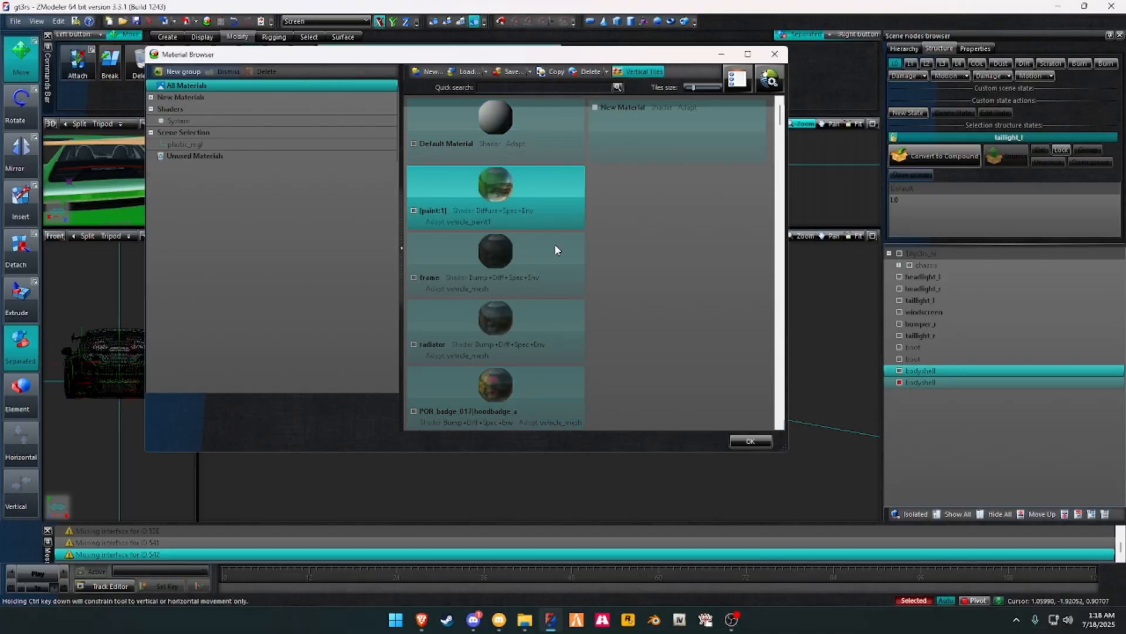
{"action": "left_click_drag", "start_coordinate": [492, 256], "coordinate": [498, 167]}
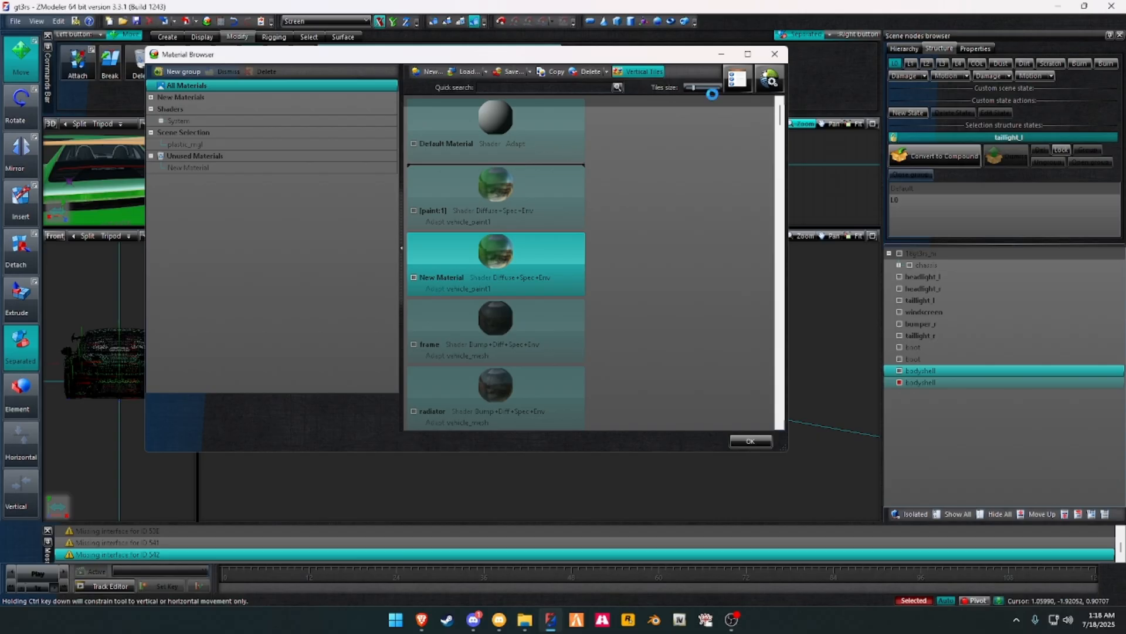
{"action": "left_click", "coordinate": [770, 87]}
{"action": "mouse_move", "coordinate": [795, 120]}
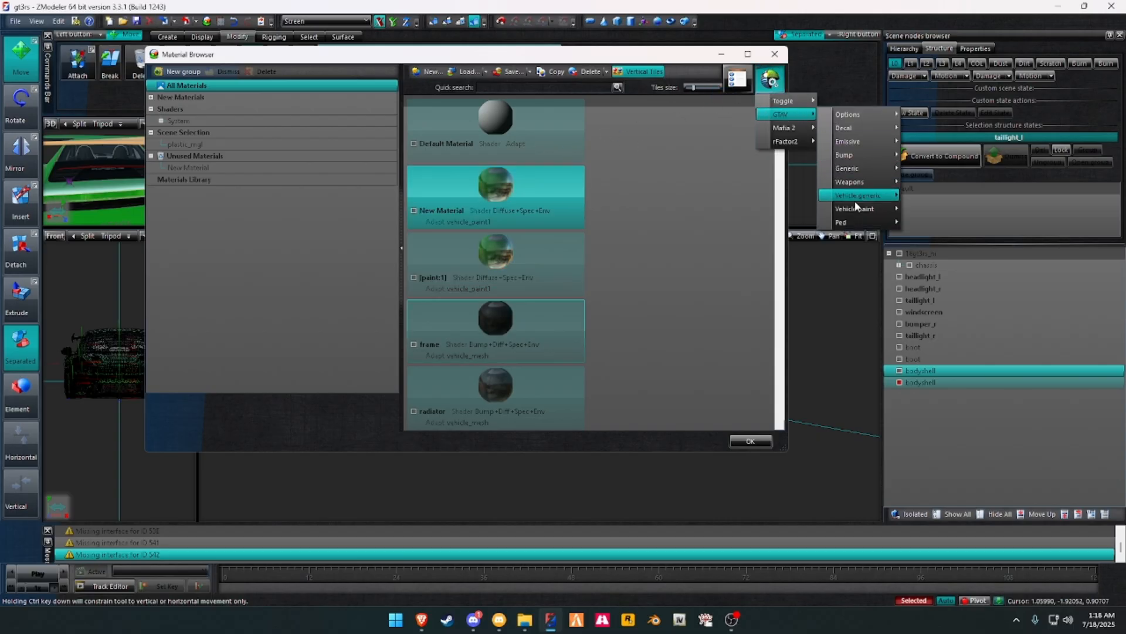
{"action": "mouse_move", "coordinate": [855, 202]}
{"action": "left_click", "coordinate": [987, 421]}
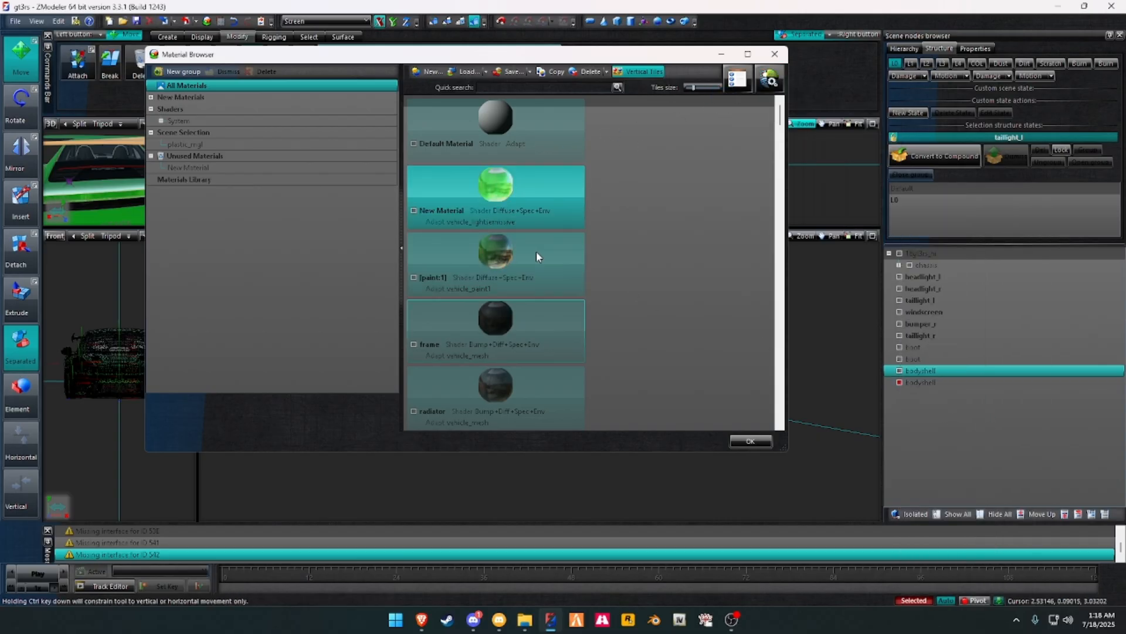
Step: Rename the new material redblue and load redblue.jpg from Downloads as its detail texture map
{"action": "double_click", "coordinate": [462, 210]}
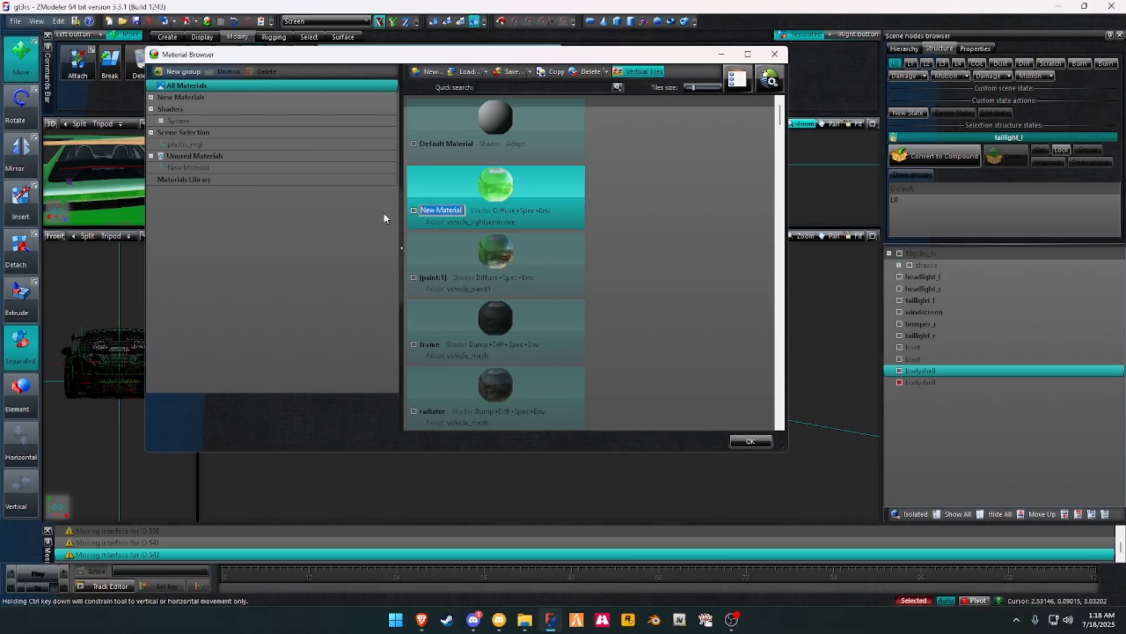
{"action": "double_click", "coordinate": [523, 196]}
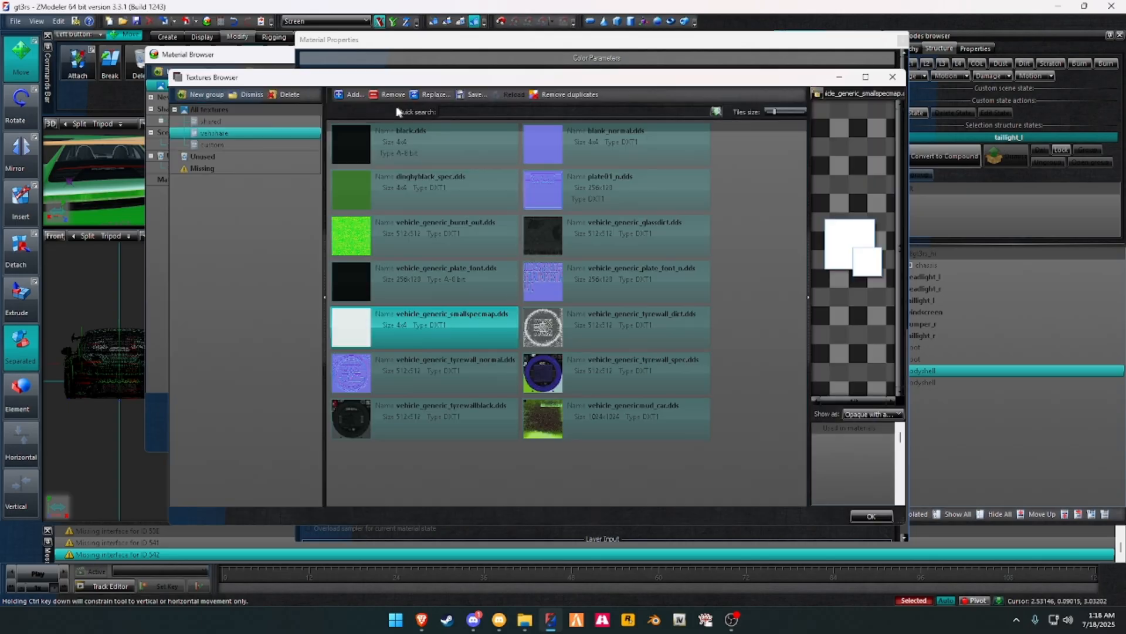
{"action": "left_click", "coordinate": [353, 96]}
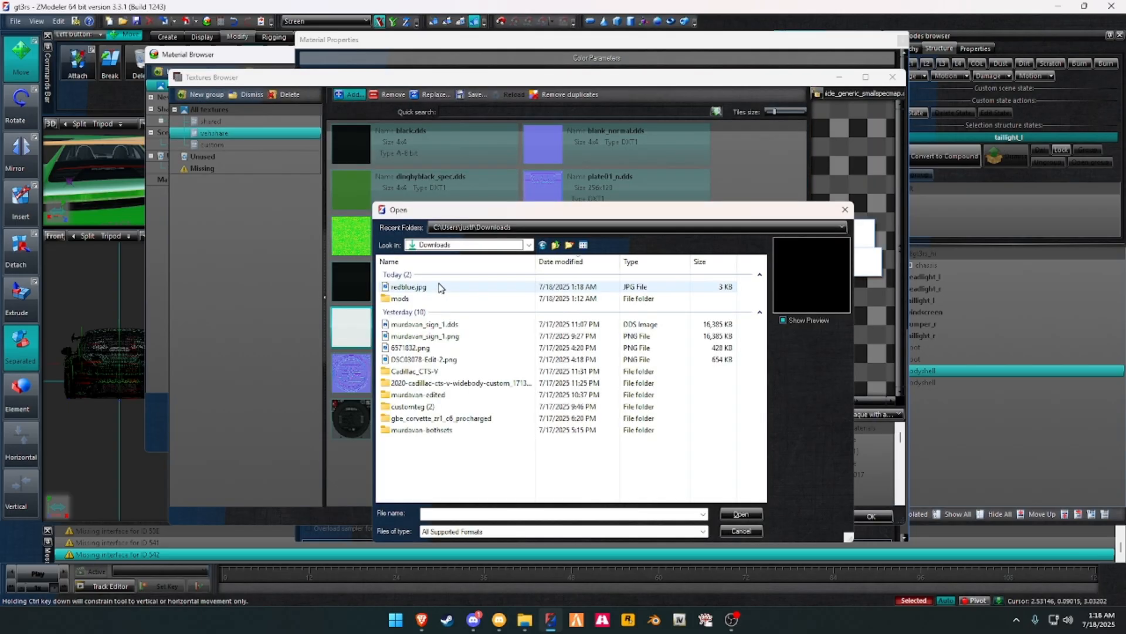
{"action": "double_click", "coordinate": [437, 288]}
{"action": "left_click", "coordinate": [869, 518]}
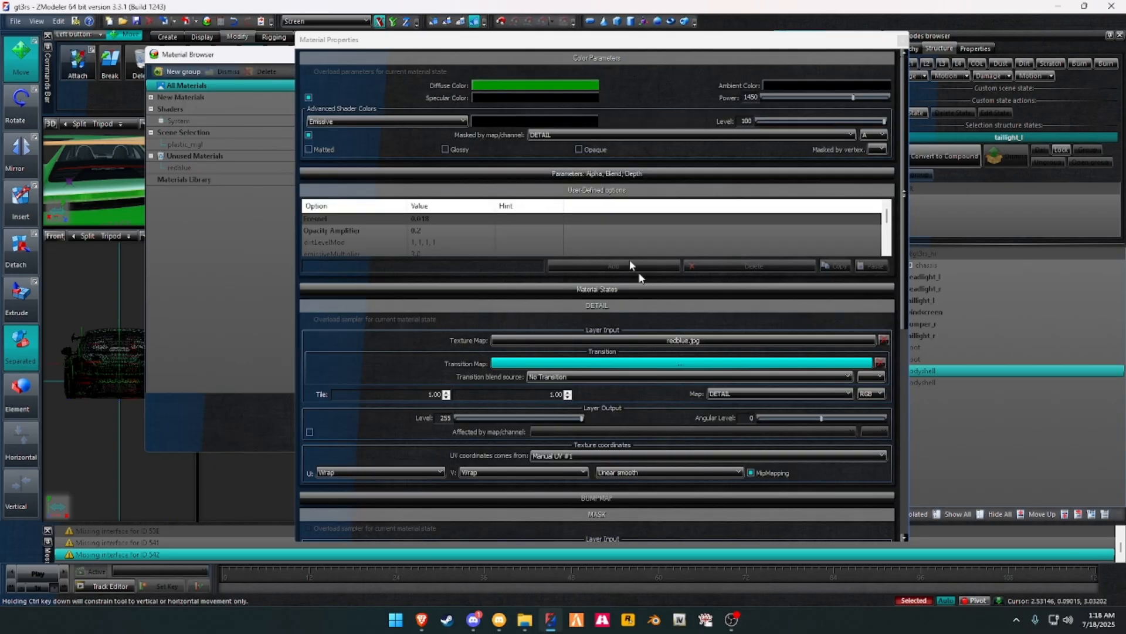
Step: Set the redblue material's diffuse colour to light grey and finish editing its properties
{"action": "left_click", "coordinate": [568, 89]}
{"action": "left_click", "coordinate": [563, 298]}
{"action": "left_click", "coordinate": [496, 374]}
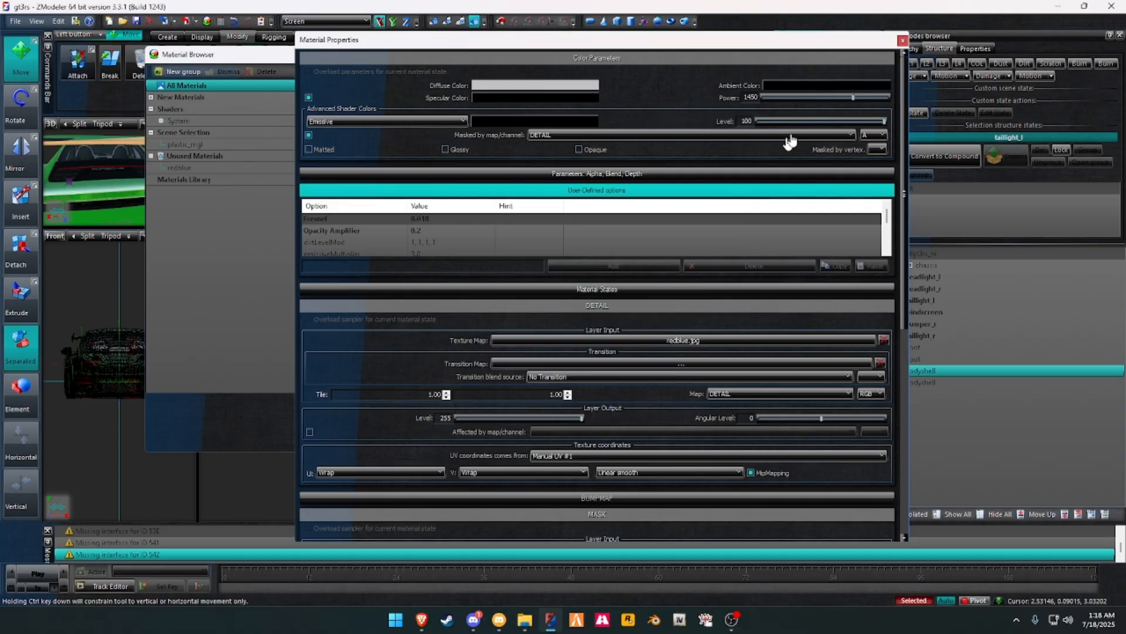
{"action": "left_click", "coordinate": [902, 41]}
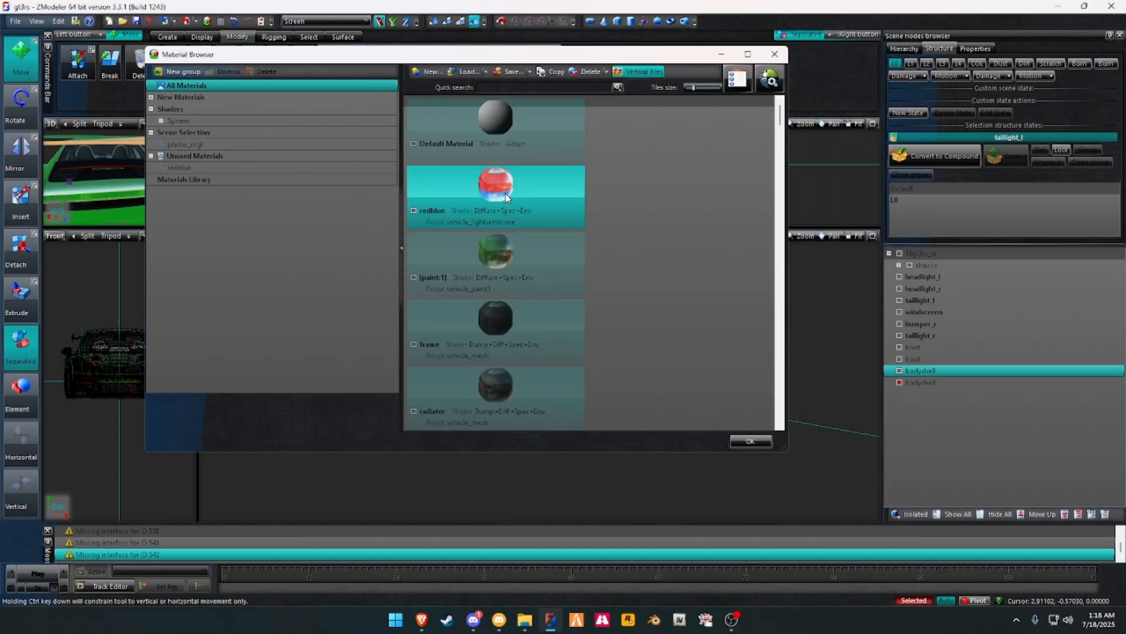
Step: Assign the redblue material to the detached bodyshell and boot strips
{"action": "left_click_drag", "start_coordinate": [497, 192], "coordinate": [257, 145]}
{"action": "left_click", "coordinate": [901, 370]}
{"action": "left_click", "coordinate": [901, 359]}
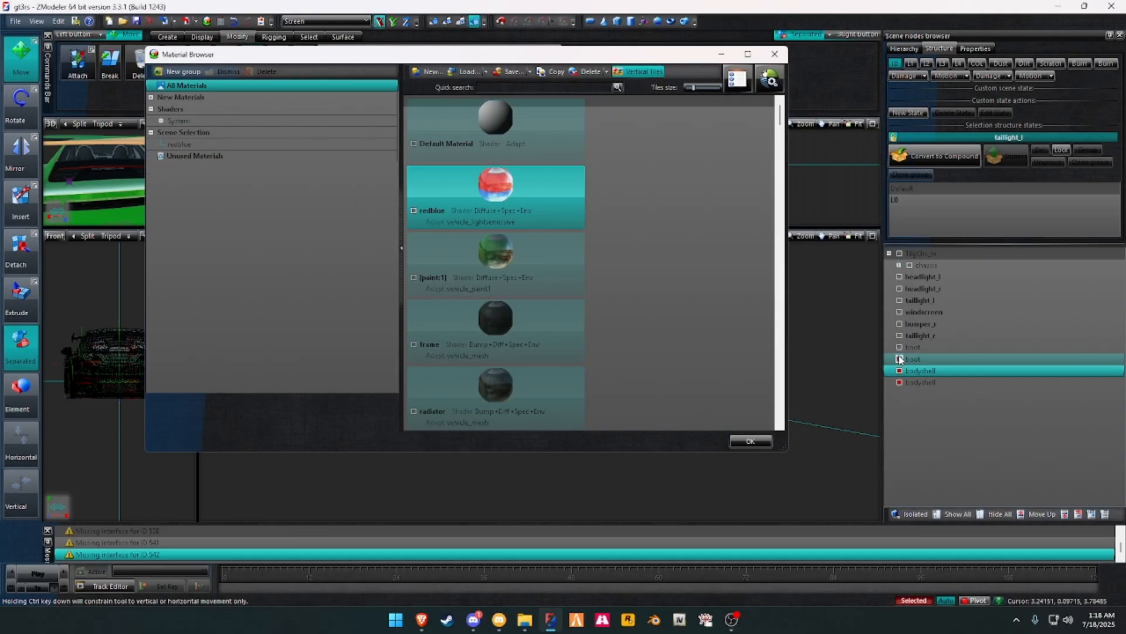
{"action": "left_click", "coordinate": [900, 347]}
{"action": "left_click_drag", "start_coordinate": [496, 192], "coordinate": [253, 137]}
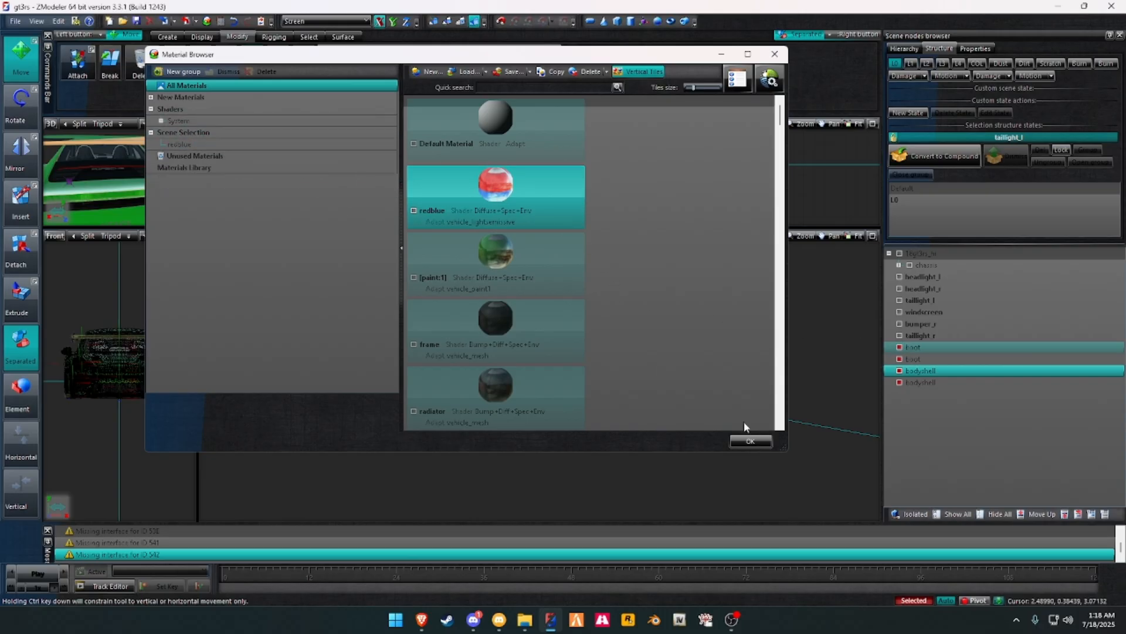
{"action": "left_click", "coordinate": [750, 441]}
Step: Select only the detached strip under the car's left sill and move it inward until it sits flush with the sill
{"action": "scroll", "coordinate": [431, 388], "scroll_direction": "up", "scroll_amount": 3}
{"action": "scroll", "coordinate": [476, 425], "scroll_direction": "up", "scroll_amount": 3}
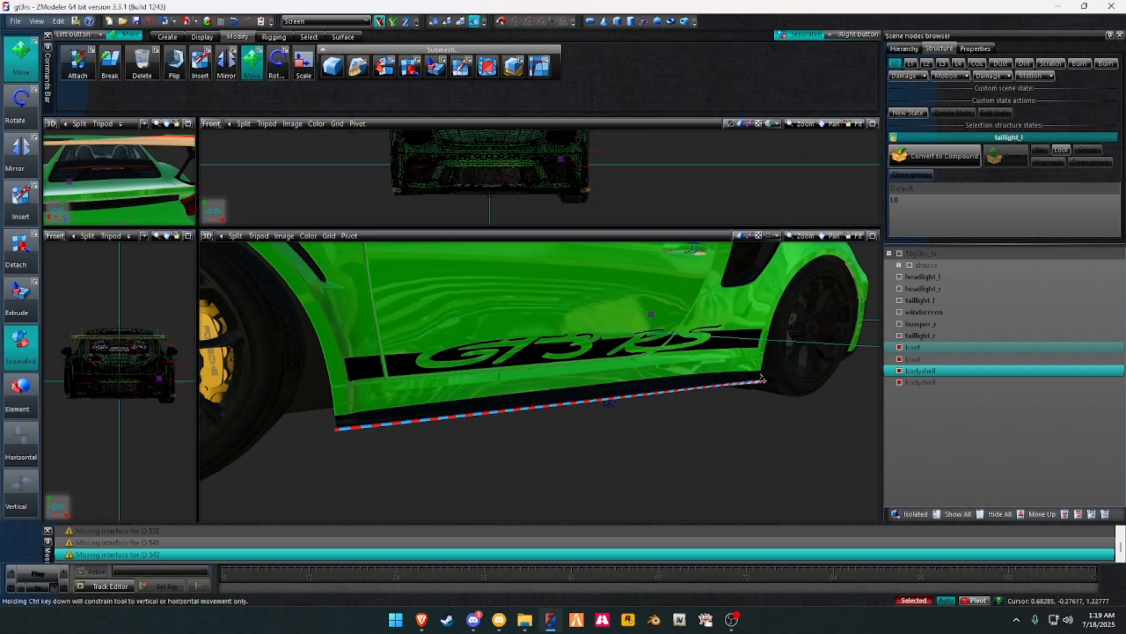
{"action": "middle_click_drag", "start_coordinate": [763, 379], "coordinate": [591, 404]}
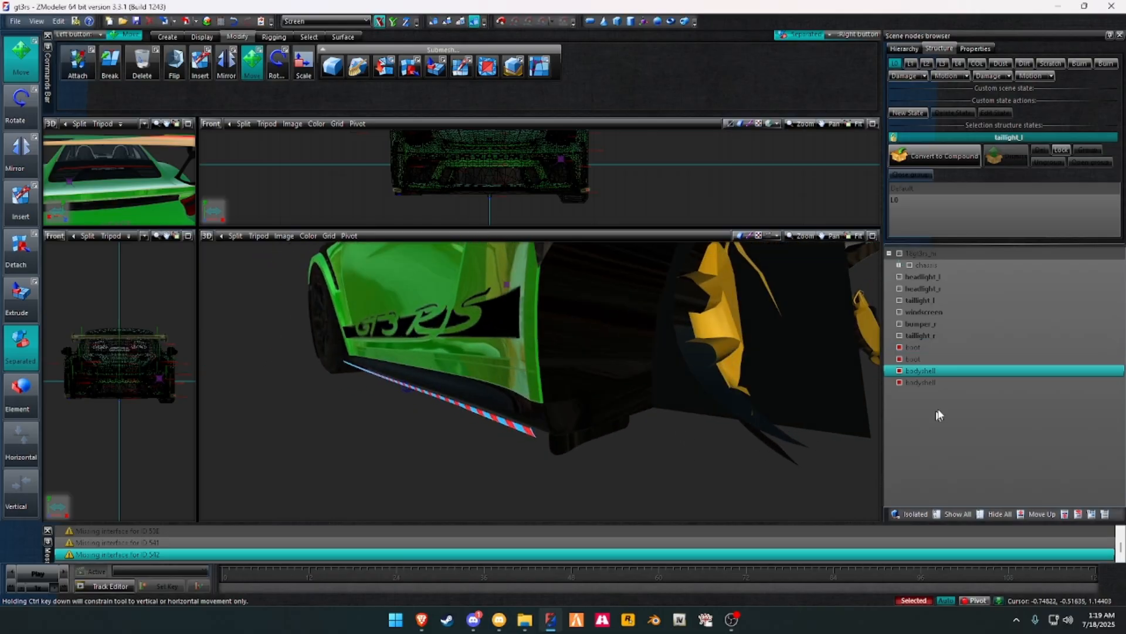
{"action": "left_click", "coordinate": [900, 360]}
{"action": "scroll", "coordinate": [563, 178], "scroll_direction": "up", "scroll_amount": 5}
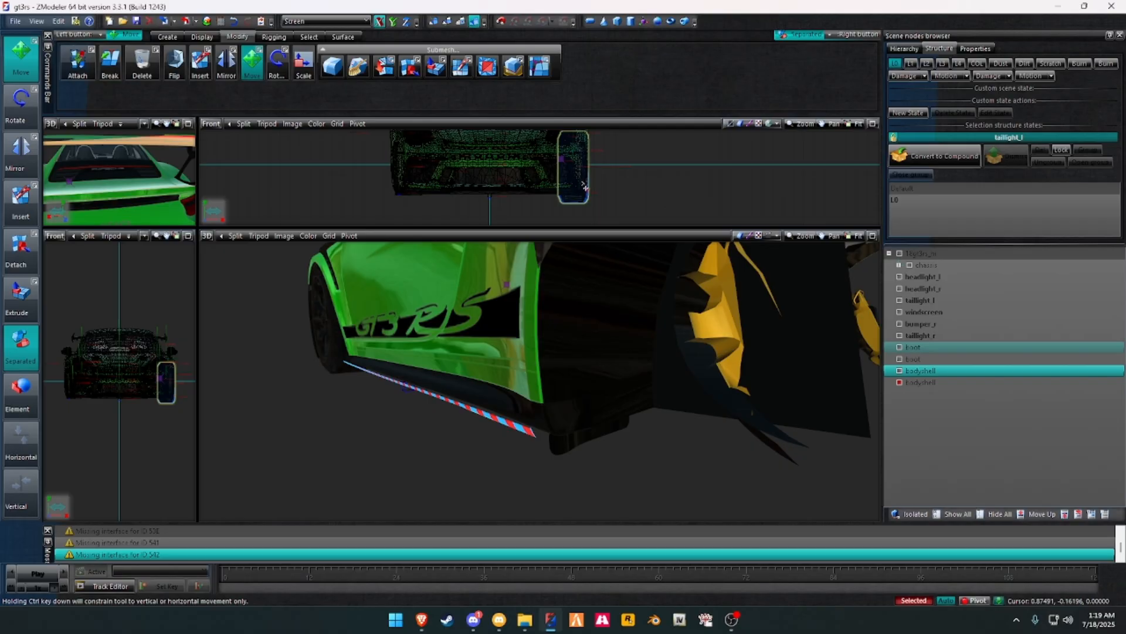
{"action": "scroll", "coordinate": [586, 203], "scroll_direction": "up", "scroll_amount": 3}
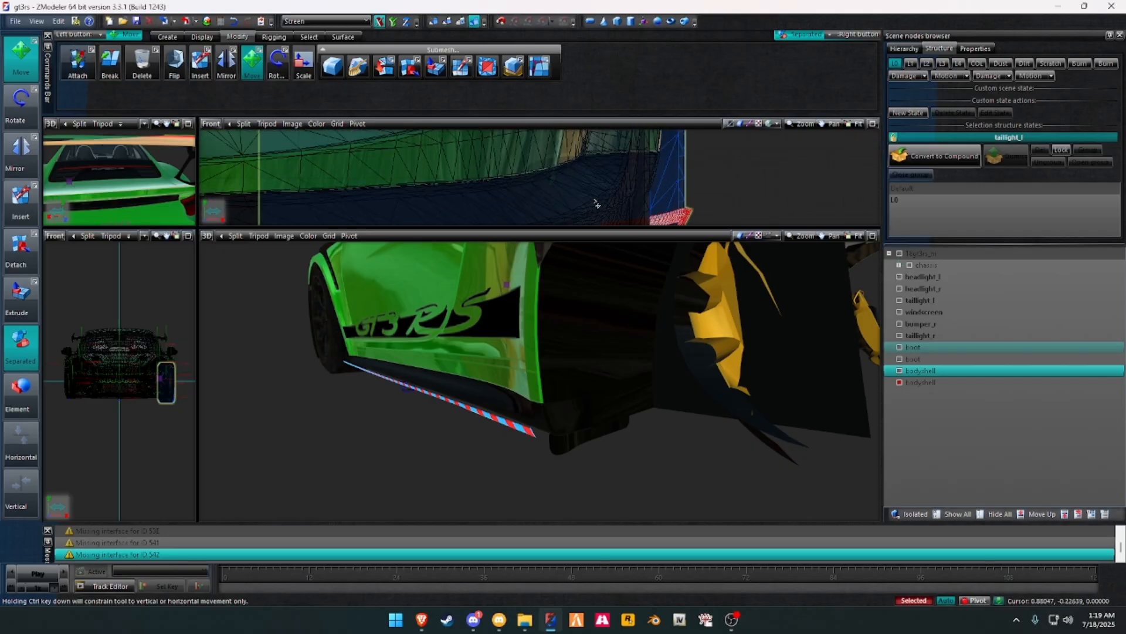
{"action": "left_click_drag", "start_coordinate": [594, 201], "coordinate": [536, 210]}
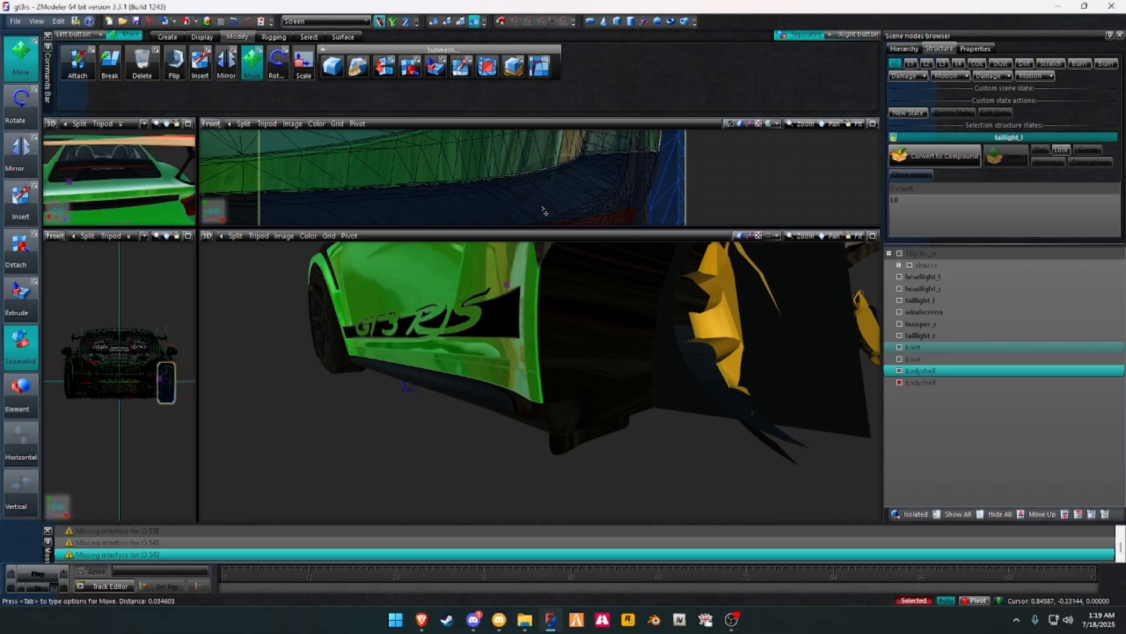
{"action": "left_click_drag", "start_coordinate": [547, 212], "coordinate": [548, 212]}
{"action": "key", "text": "space"}
Step: Select the strip under the car's right sill and move it outward until it shows along the sill edge
{"action": "middle_click_drag", "start_coordinate": [416, 178], "coordinate": [848, 140]}
{"action": "scroll", "coordinate": [843, 140], "scroll_direction": "down", "scroll_amount": 5}
{"action": "middle_click_drag", "start_coordinate": [415, 151], "coordinate": [628, 171]}
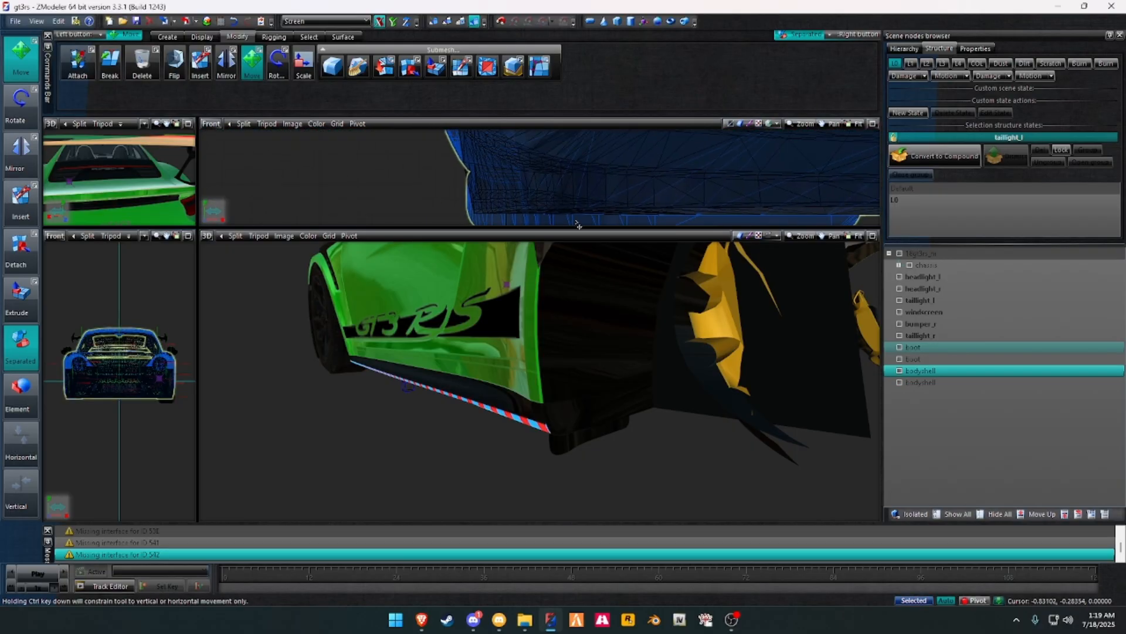
{"action": "scroll", "coordinate": [665, 346], "scroll_direction": "up", "scroll_amount": 3}
{"action": "scroll", "coordinate": [665, 346], "scroll_direction": "down", "scroll_amount": 6}
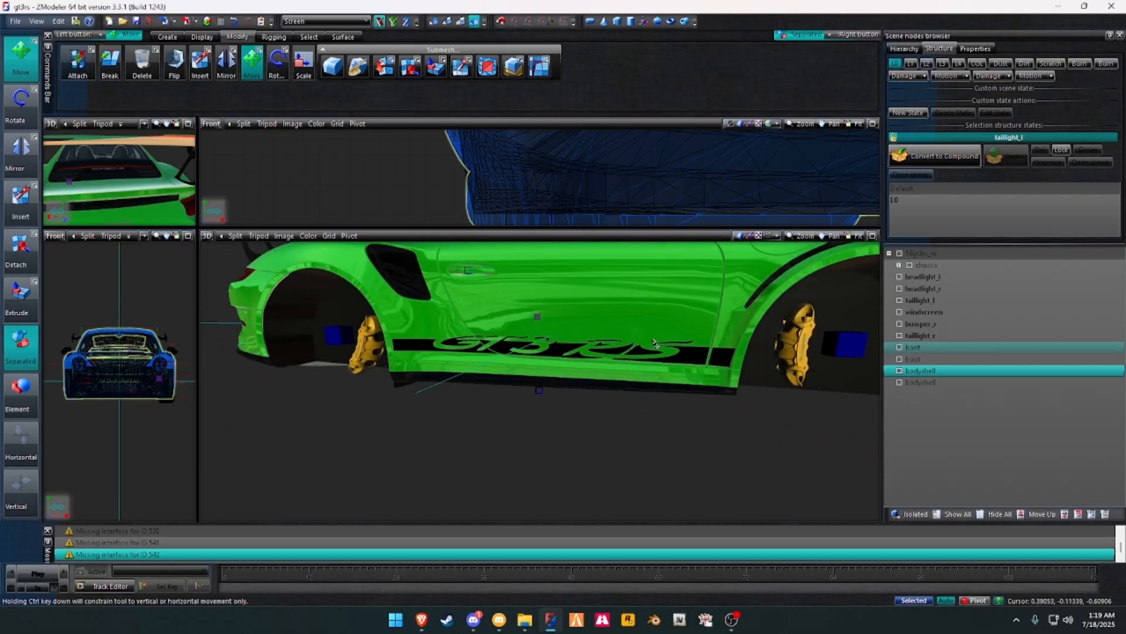
{"action": "scroll", "coordinate": [628, 389], "scroll_direction": "up", "scroll_amount": 3}
{"action": "scroll", "coordinate": [629, 389], "scroll_direction": "down", "scroll_amount": 3}
{"action": "left_click", "coordinate": [899, 370]}
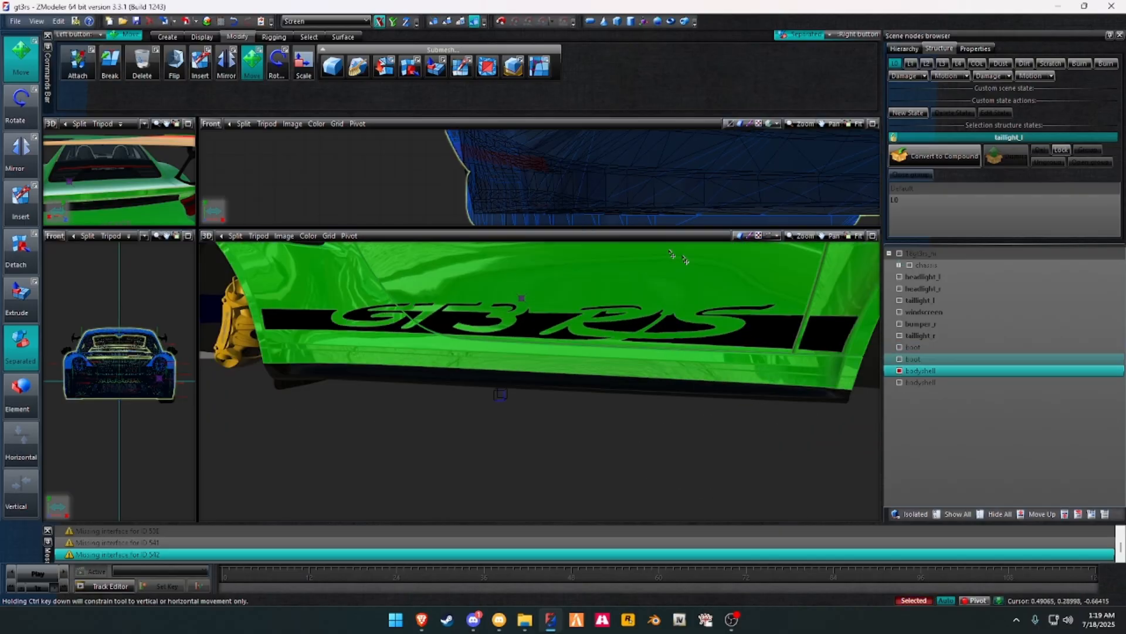
{"action": "scroll", "coordinate": [553, 417], "scroll_direction": "down", "scroll_amount": 3}
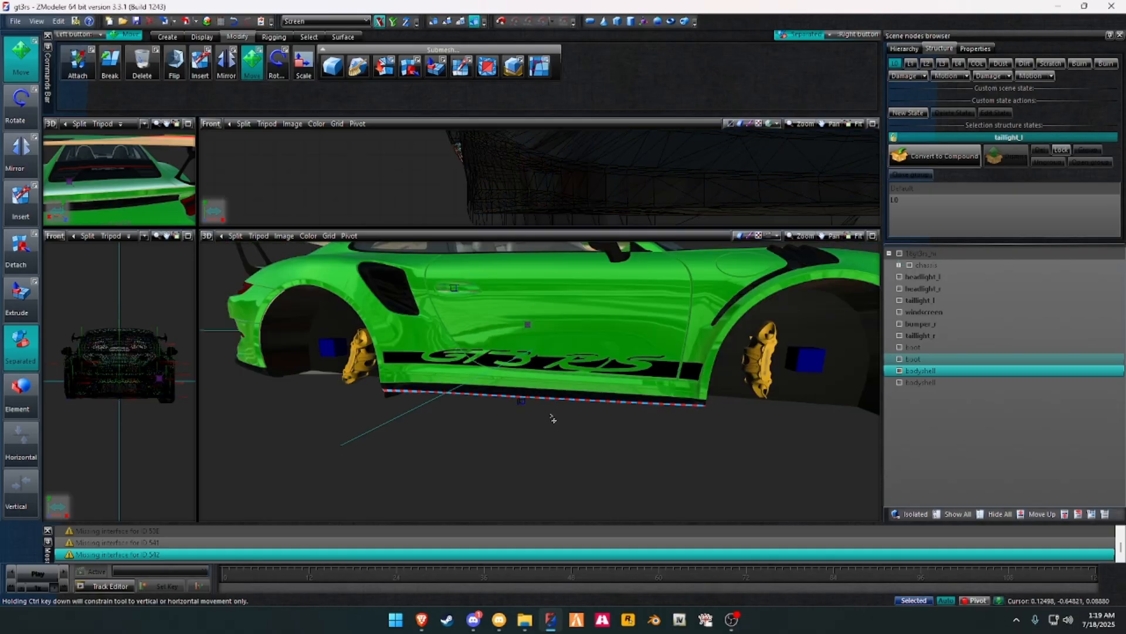
Step: Hide the chassis parts and keep the rear bumper shown and selected for editing
{"action": "middle_click_drag", "start_coordinate": [555, 409], "coordinate": [628, 414]}
{"action": "scroll", "coordinate": [597, 421], "scroll_direction": "down", "scroll_amount": 3}
{"action": "scroll", "coordinate": [625, 314], "scroll_direction": "up", "scroll_amount": 3}
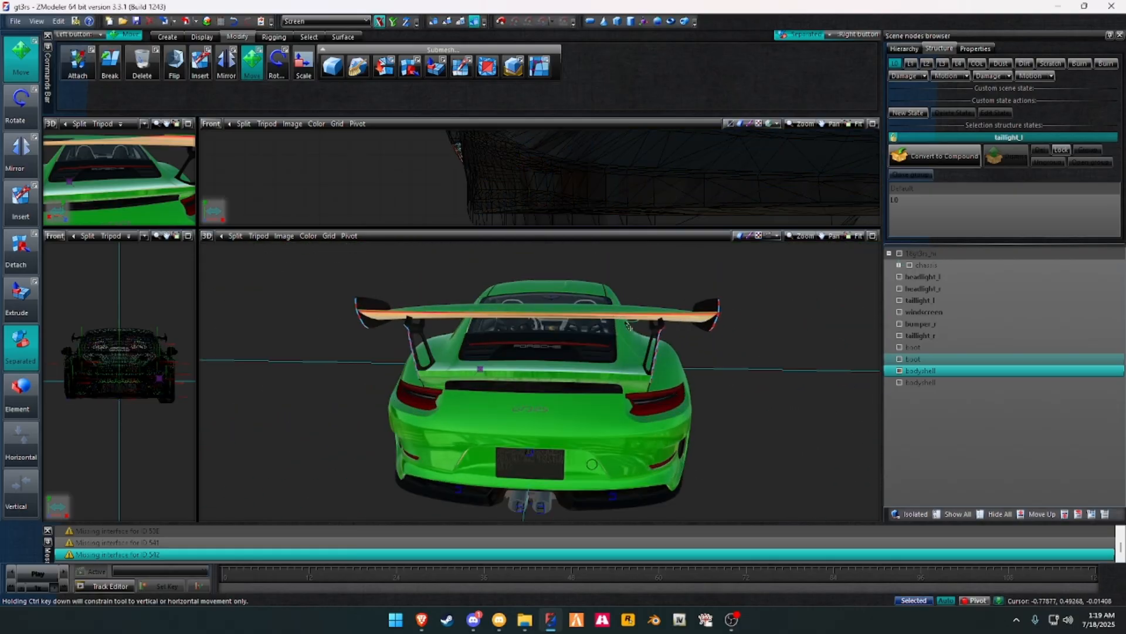
{"action": "mouse_move", "coordinate": [625, 314]}
{"action": "middle_mouse_down"}
{"action": "mouse_move", "coordinate": [673, 313]}
{"action": "mouse_move", "coordinate": [633, 324]}
{"action": "middle_mouse_up"}
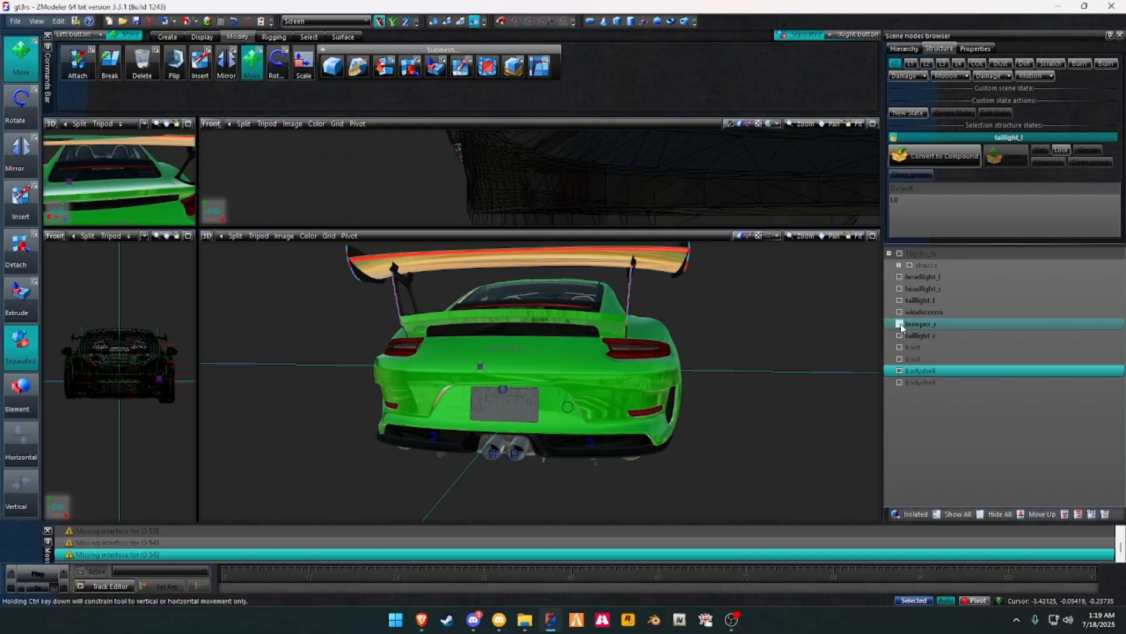
{"action": "left_click", "coordinate": [910, 266]}
{"action": "left_click", "coordinate": [900, 325]}
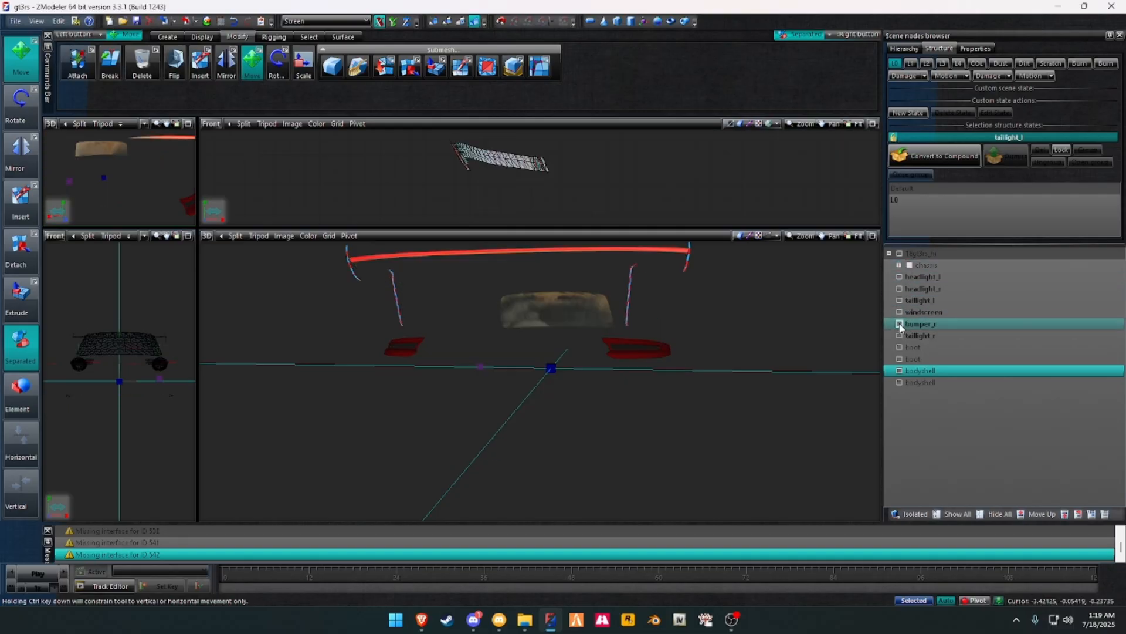
{"action": "left_click", "coordinate": [900, 324]}
{"action": "scroll", "coordinate": [614, 193], "scroll_direction": "down", "scroll_amount": 3}
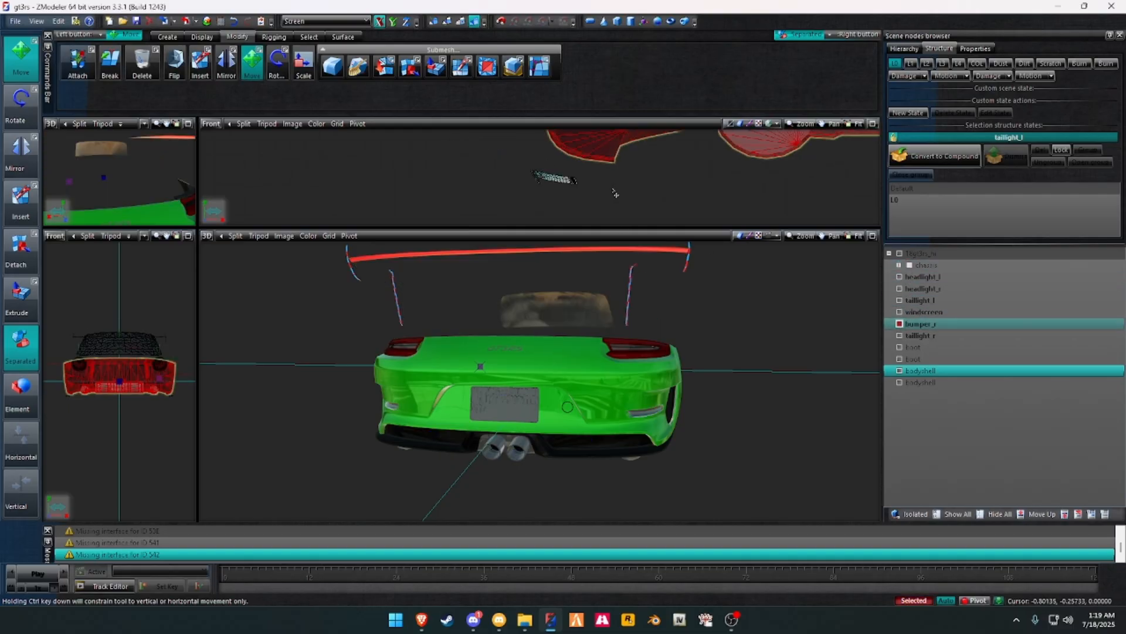
Step: Maximise the viewport, switch to polygon selection and show the rear bumper in a User view
{"action": "key", "text": "alt+w"}
{"action": "key", "text": "3"}
{"action": "key", "text": "space"}
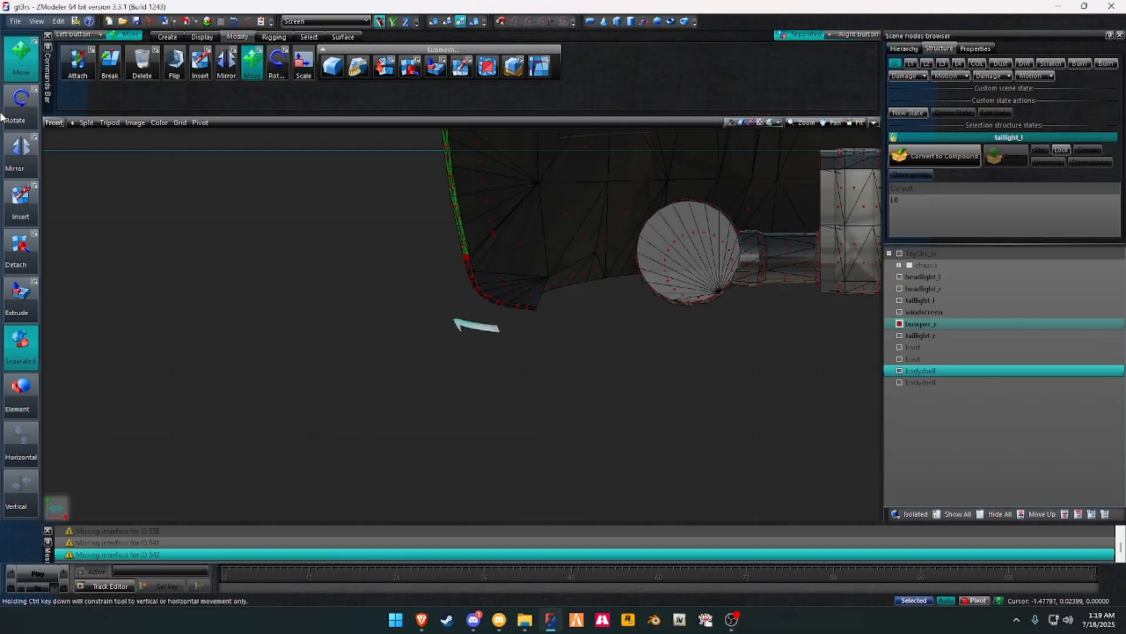
{"action": "left_click", "coordinate": [53, 122]}
{"action": "left_click", "coordinate": [88, 223]}
{"action": "middle_click_drag", "start_coordinate": [450, 352], "coordinate": [467, 443]}
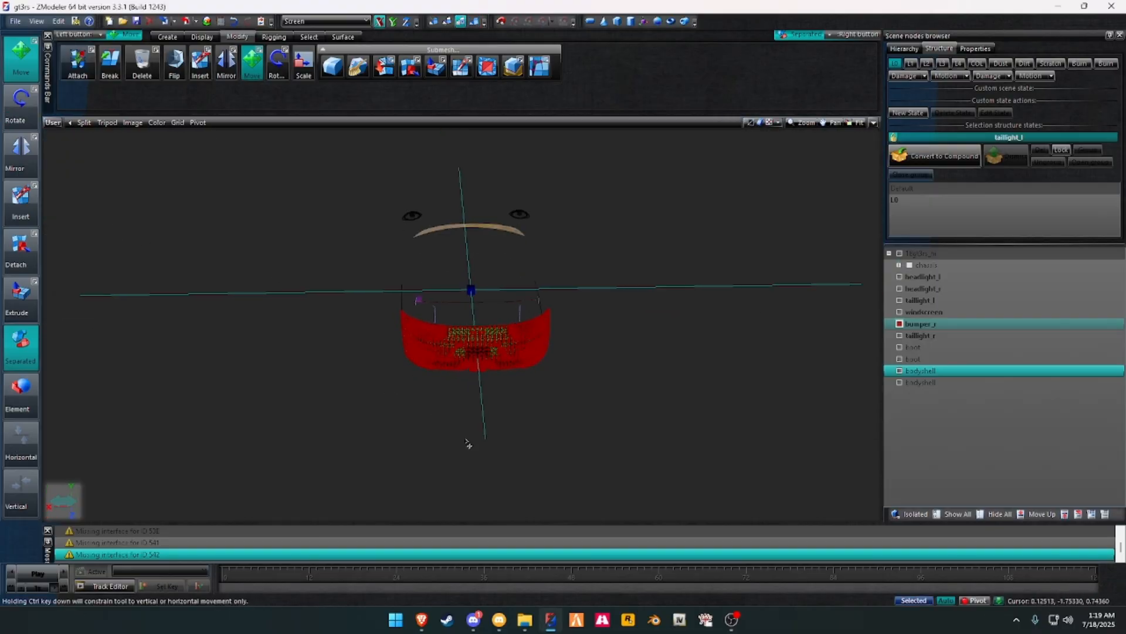
Step: Select the polygons along the rear bumper's left lower lip and the trim arching around the exhaust tips
{"action": "scroll", "coordinate": [496, 375], "scroll_direction": "up", "scroll_amount": 10}
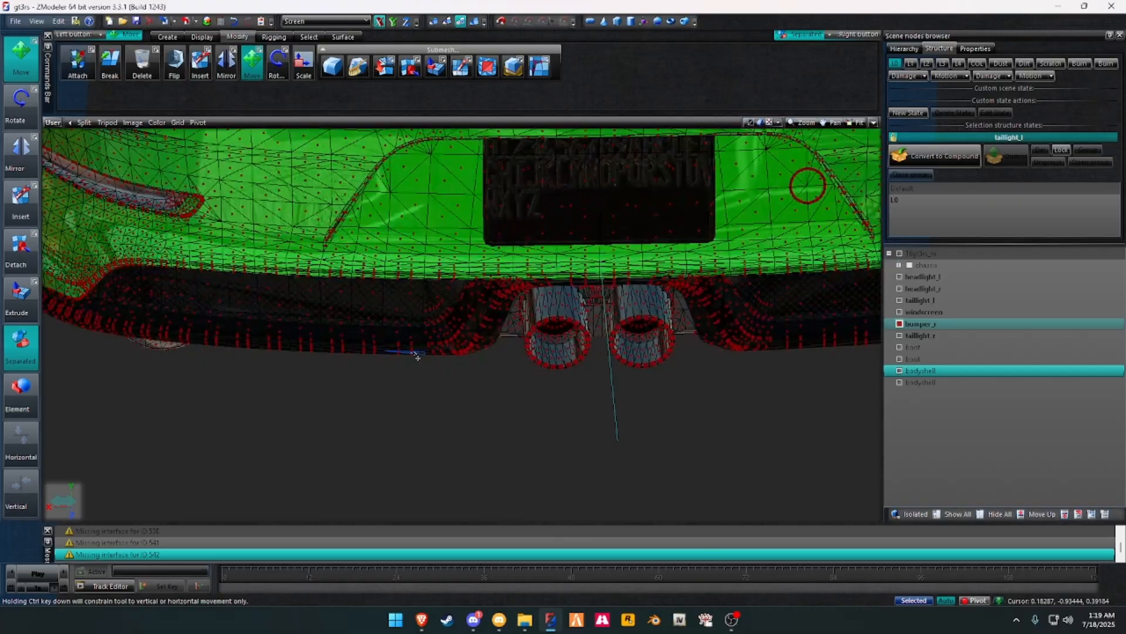
{"action": "scroll", "coordinate": [414, 350], "scroll_direction": "up", "scroll_amount": 4}
{"action": "scroll", "coordinate": [414, 350], "scroll_direction": "up", "scroll_amount": 6}
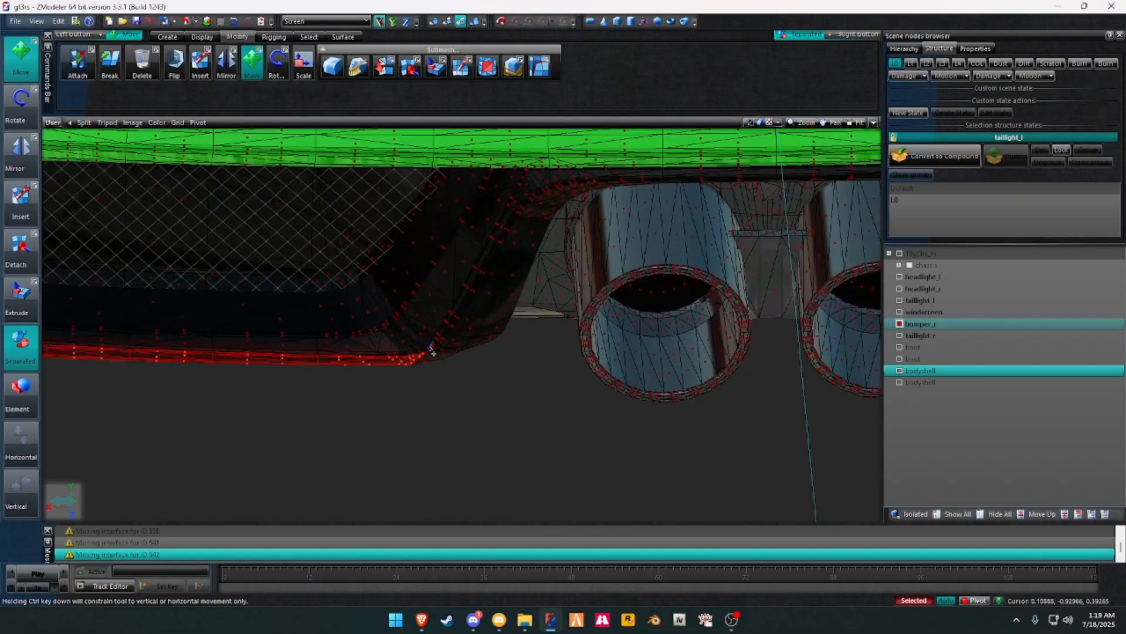
{"action": "left_click", "coordinate": [453, 336]}
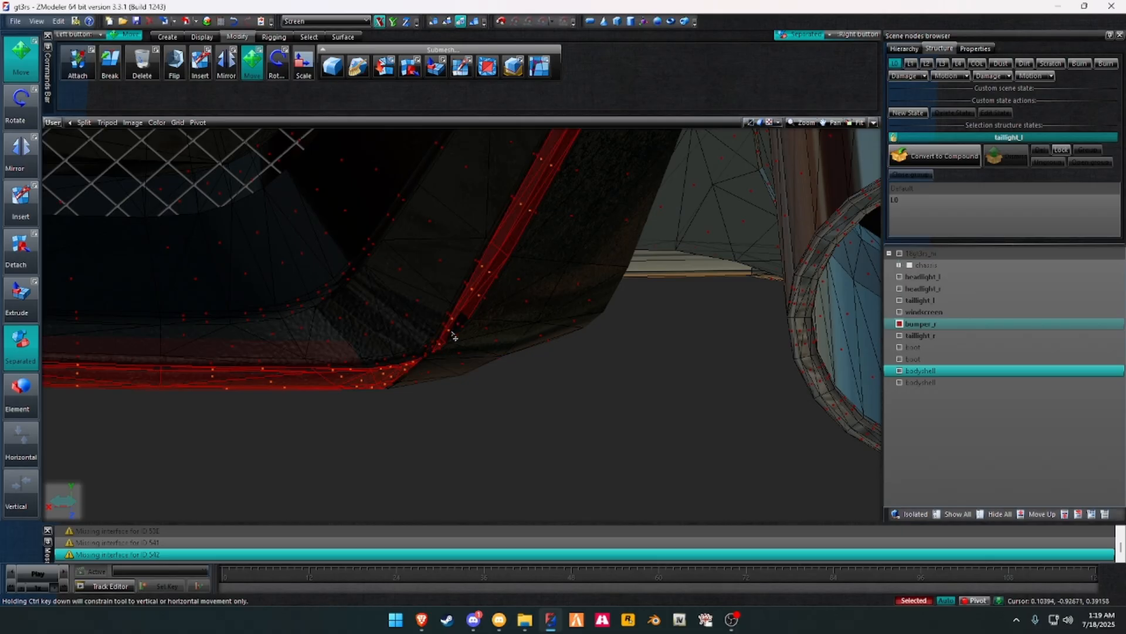
{"action": "scroll", "coordinate": [448, 340], "scroll_direction": "up", "scroll_amount": 2}
{"action": "scroll", "coordinate": [385, 400], "scroll_direction": "down", "scroll_amount": 5}
{"action": "middle_click_drag", "start_coordinate": [710, 334], "coordinate": [393, 331]}
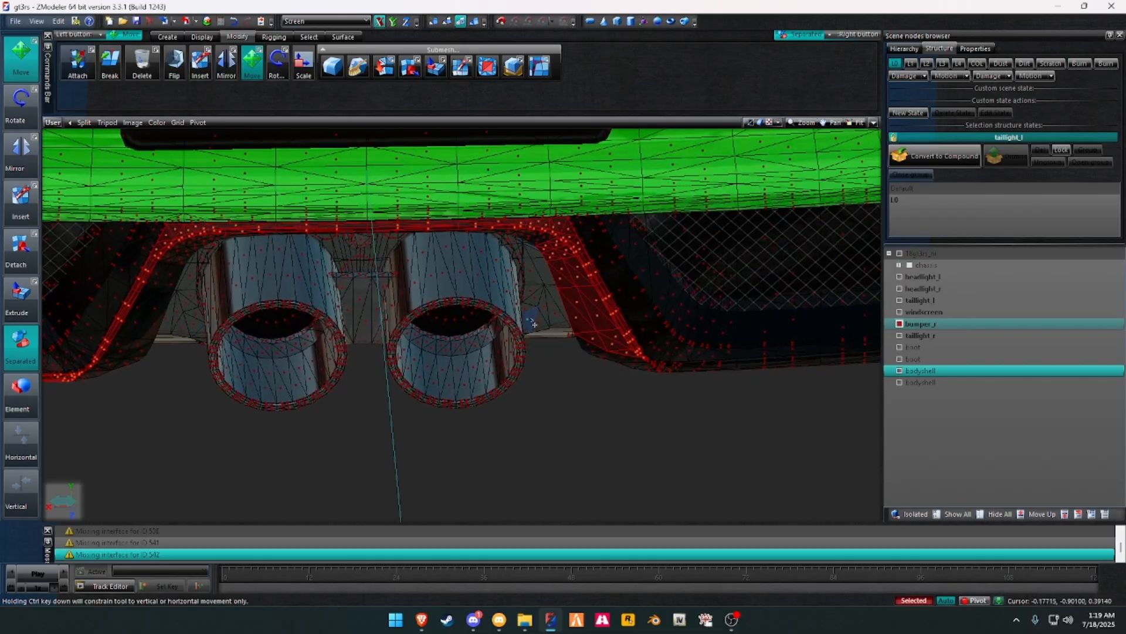
{"action": "middle_click_drag", "start_coordinate": [657, 342], "coordinate": [528, 377]}
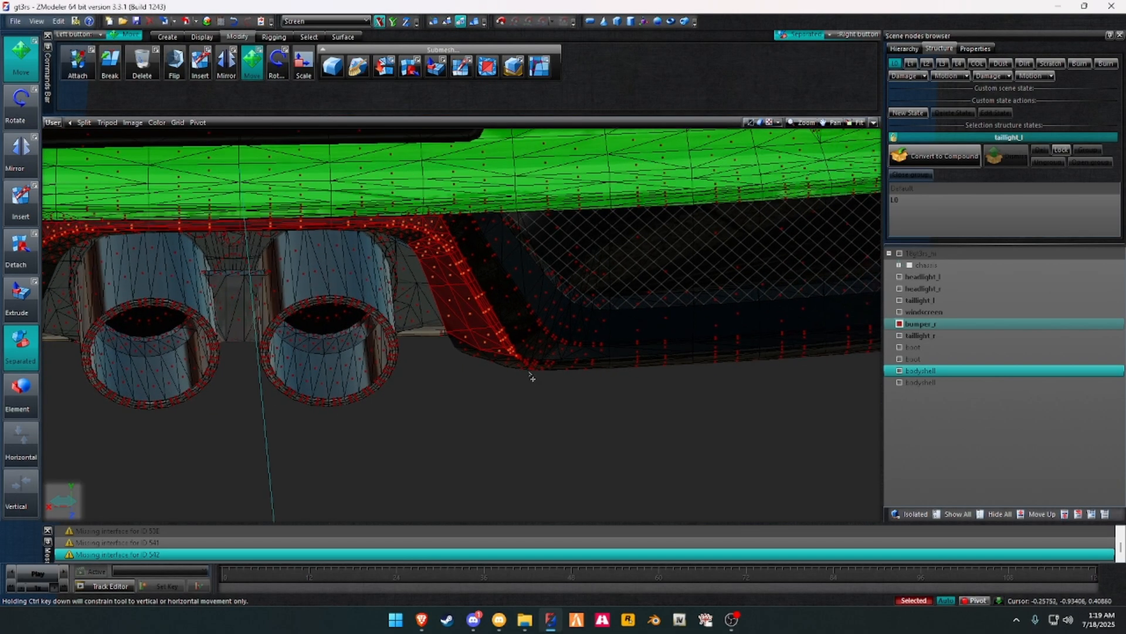
Step: Add the diffuser trim right of the exhausts and the start of the right lower lip to the polygon selection
{"action": "scroll", "coordinate": [591, 364], "scroll_direction": "up", "scroll_amount": 3}
{"action": "left_click", "coordinate": [597, 361]}
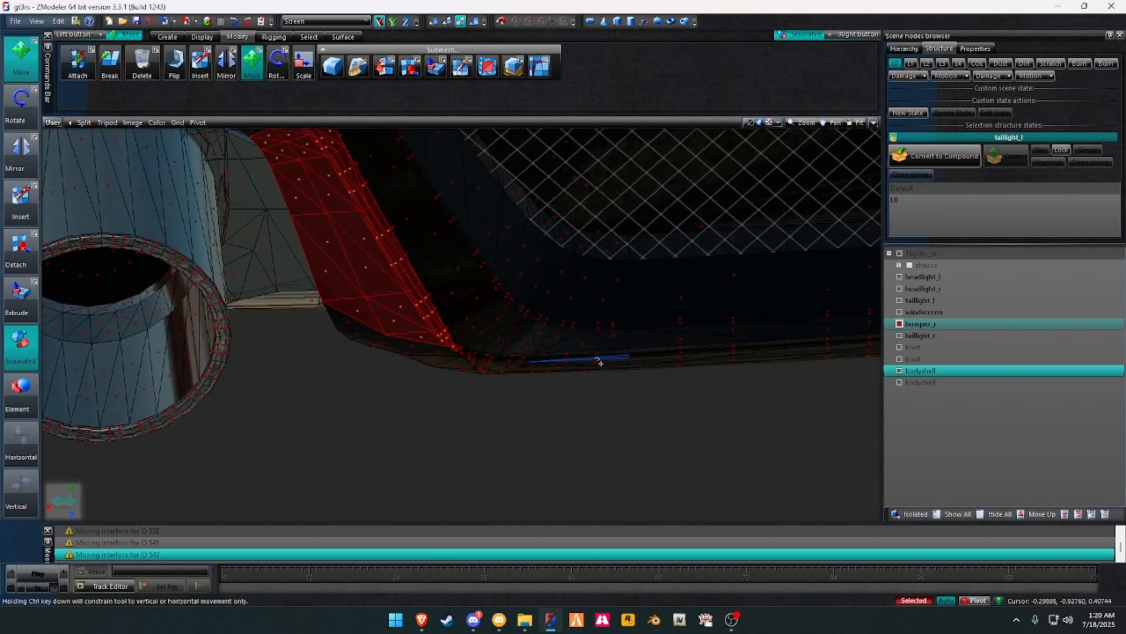
{"action": "right_click", "coordinate": [547, 371]}
{"action": "right_click", "coordinate": [497, 357]}
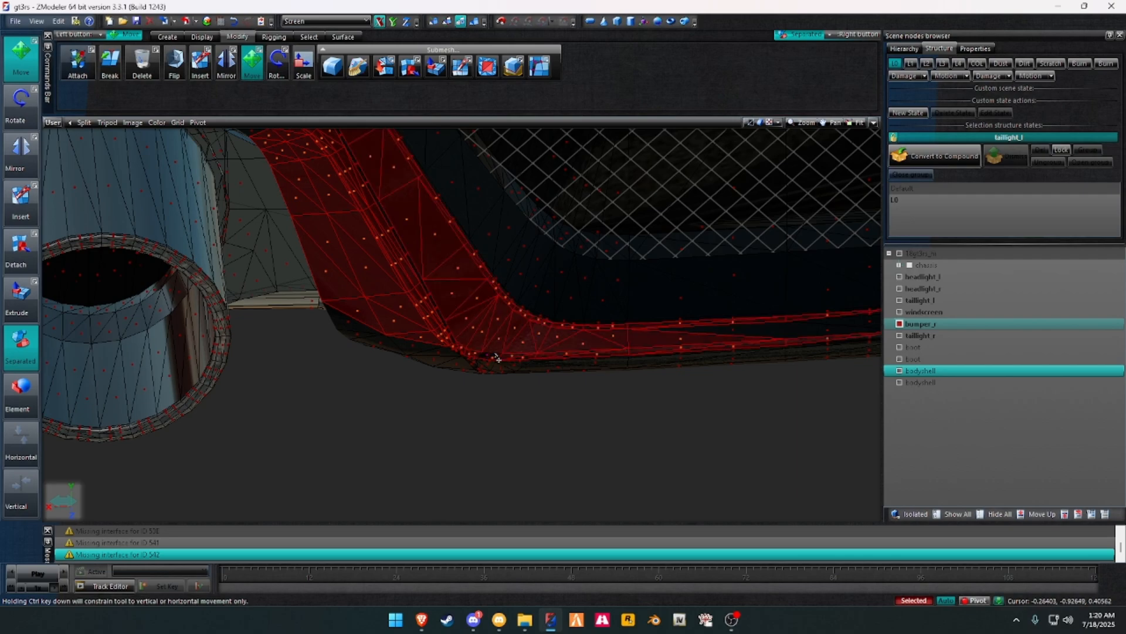
{"action": "scroll", "coordinate": [501, 357], "scroll_direction": "up", "scroll_amount": 5}
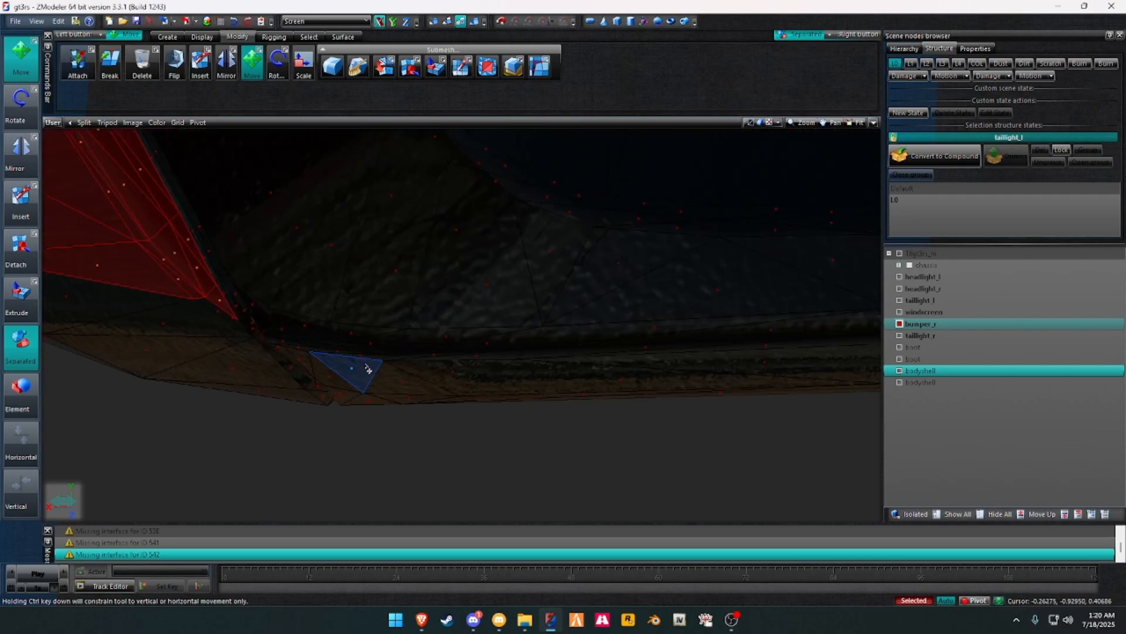
{"action": "right_click", "coordinate": [360, 359]}
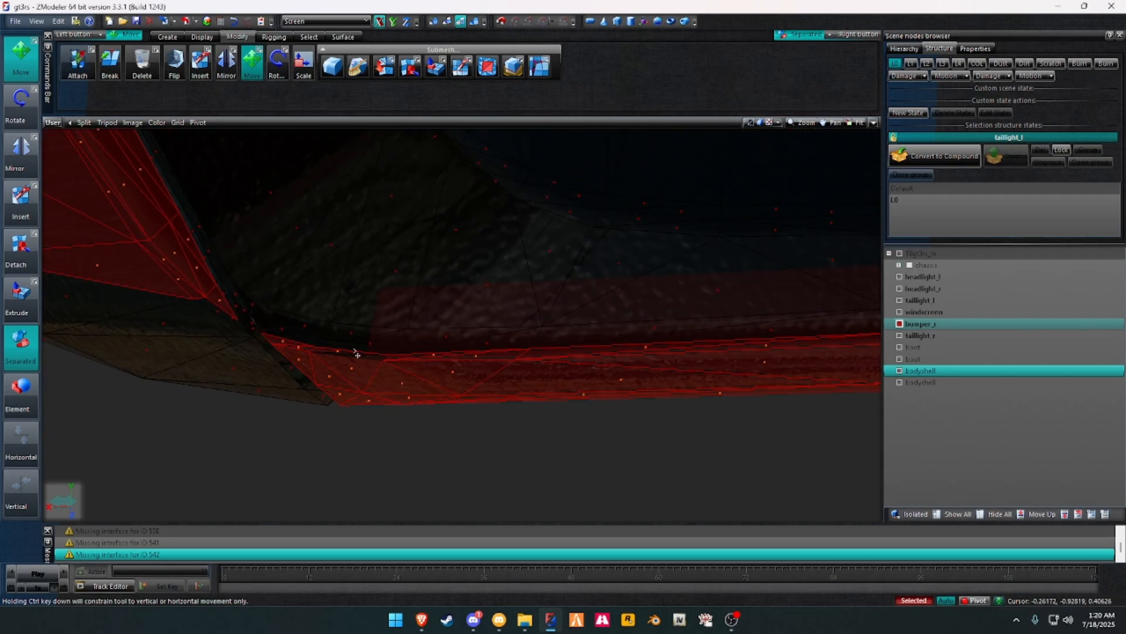
{"action": "scroll", "coordinate": [352, 357], "scroll_direction": "down", "scroll_amount": 5}
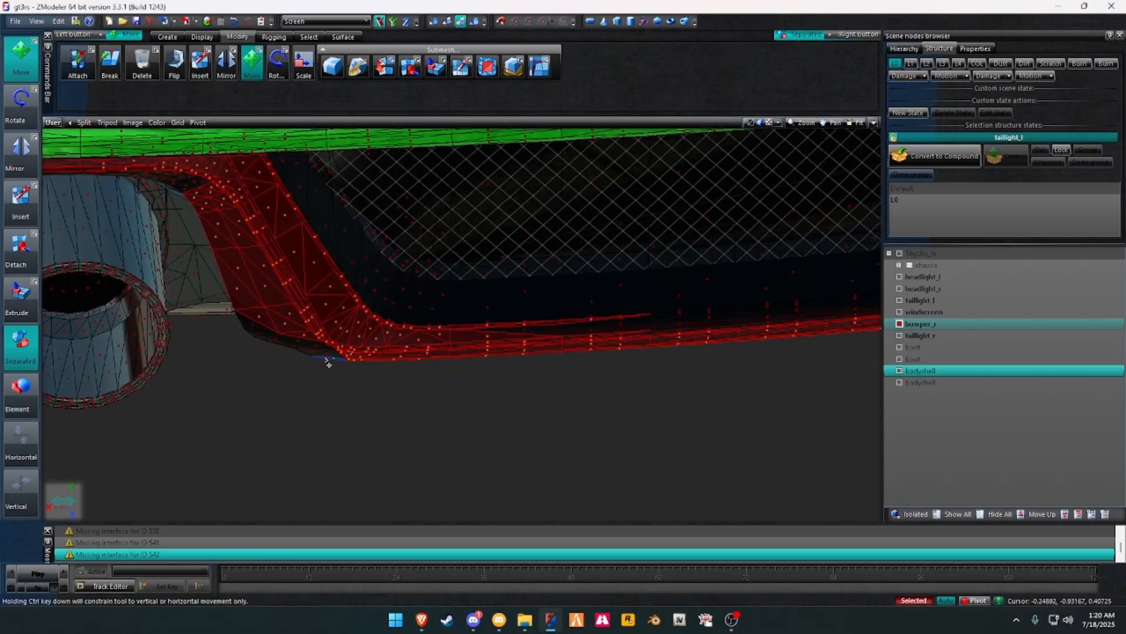
{"action": "scroll", "coordinate": [329, 363], "scroll_direction": "down", "scroll_amount": 3}
Step: Extend the polygon selection along the lower lip around the rear bumper's right corner
{"action": "scroll", "coordinate": [746, 328], "scroll_direction": "up", "scroll_amount": 5}
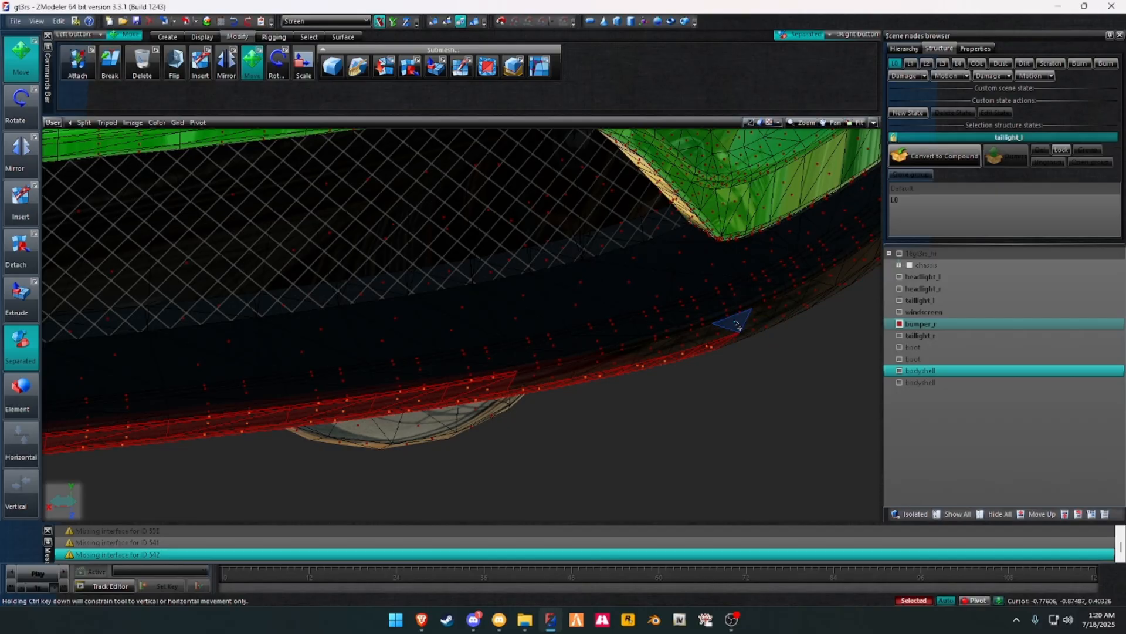
{"action": "left_click", "coordinate": [738, 326]}
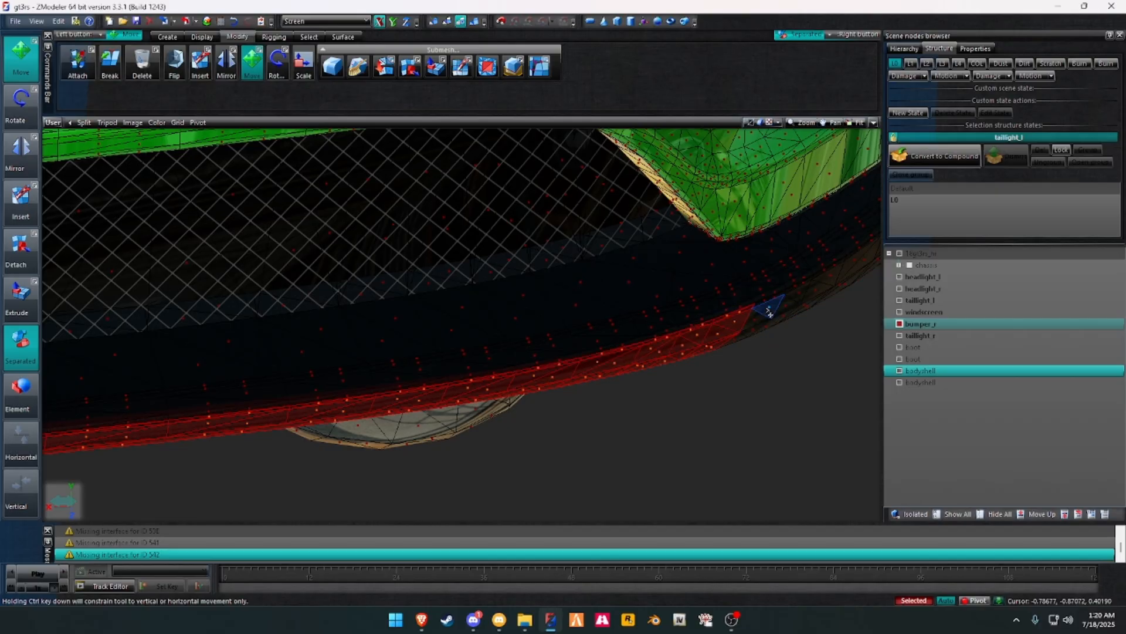
{"action": "left_click", "coordinate": [770, 312]}
{"action": "middle_click_drag", "start_coordinate": [741, 322], "coordinate": [387, 461]}
{"action": "scroll", "coordinate": [710, 326], "scroll_direction": "down", "scroll_amount": 4}
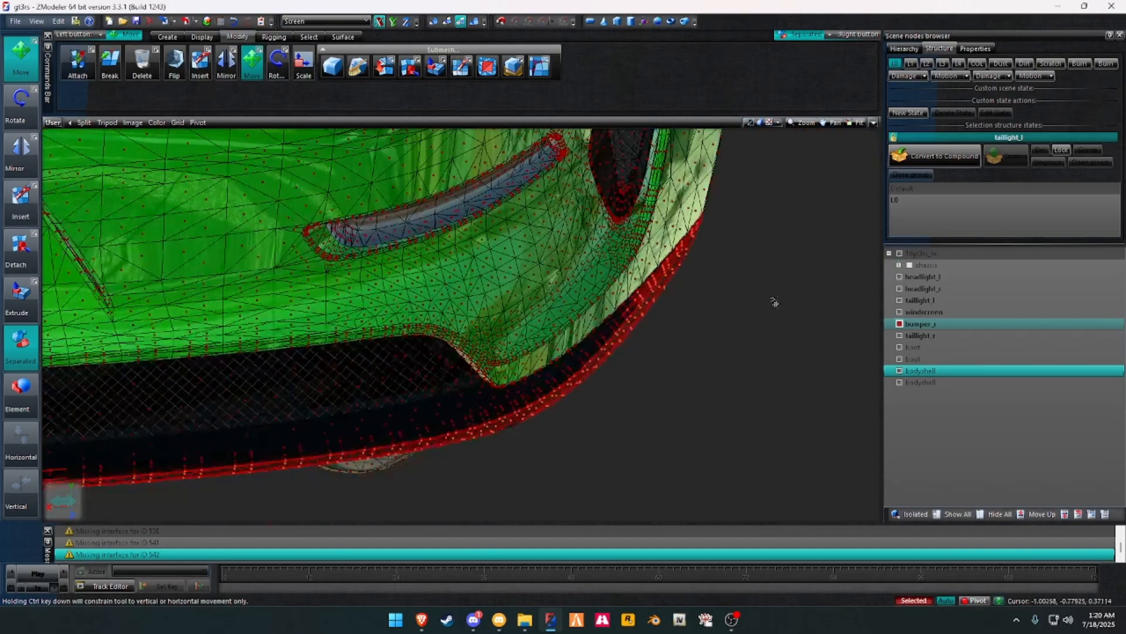
Step: Extend the polygon selection along the lower lip around the rear bumper's left corner
{"action": "scroll", "coordinate": [794, 292], "scroll_direction": "down", "scroll_amount": 3}
{"action": "middle_click_drag", "start_coordinate": [352, 335], "coordinate": [824, 297]}
{"action": "middle_click_drag", "start_coordinate": [389, 351], "coordinate": [760, 342]}
{"action": "scroll", "coordinate": [435, 352], "scroll_direction": "up", "scroll_amount": 5}
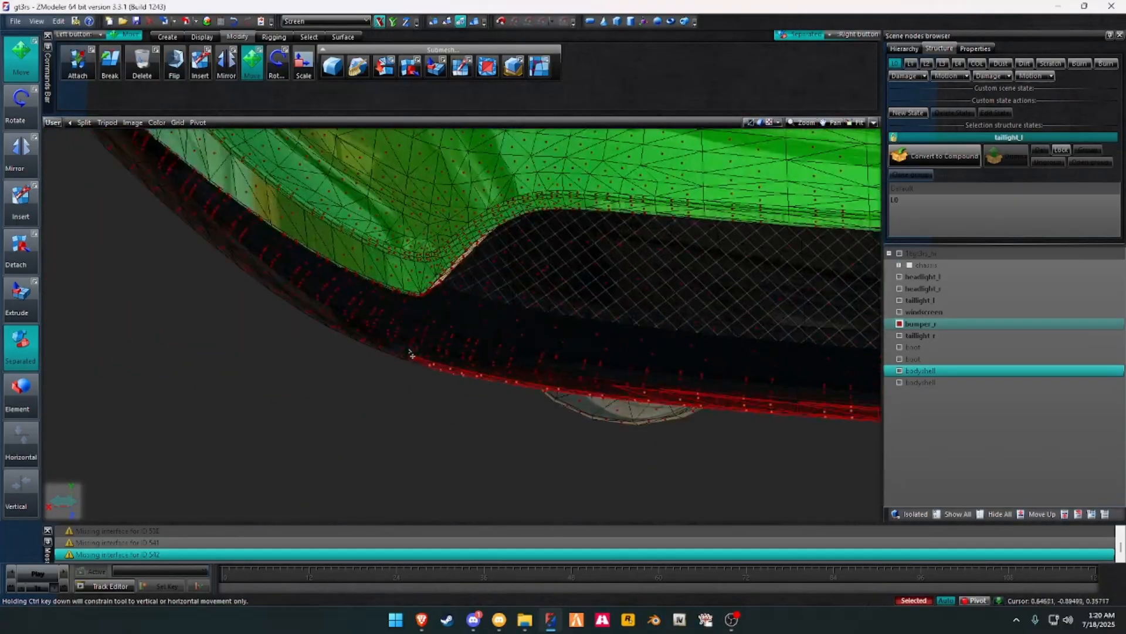
{"action": "scroll", "coordinate": [411, 354], "scroll_direction": "up", "scroll_amount": 1}
{"action": "left_click", "coordinate": [403, 351]}
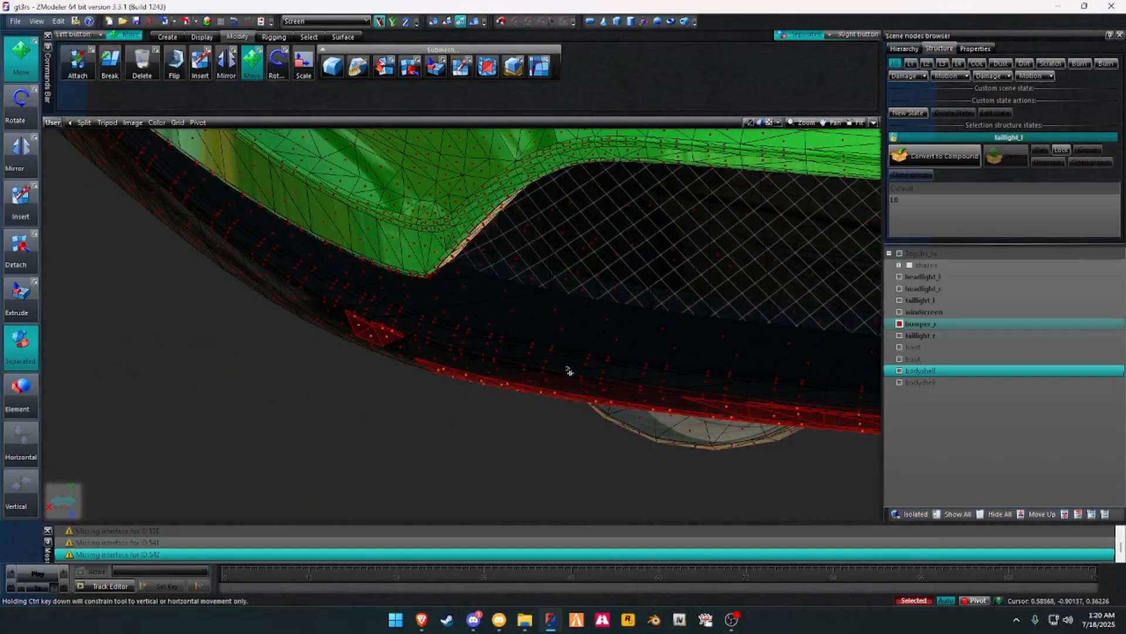
{"action": "left_click", "coordinate": [589, 397]}
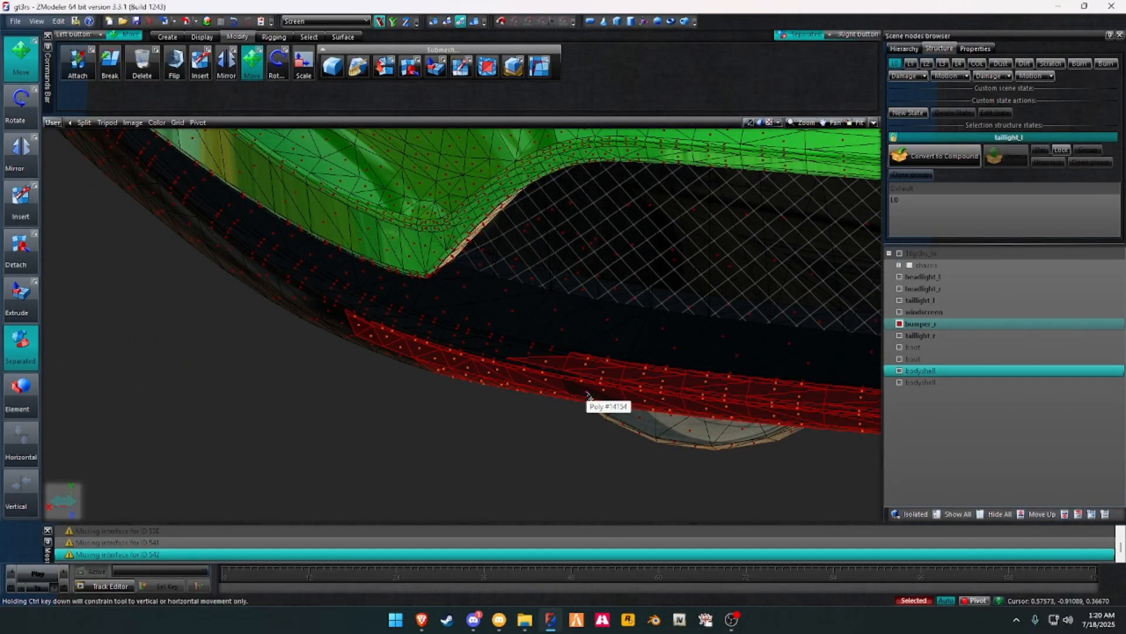
{"action": "right_click", "coordinate": [328, 314]}
{"action": "middle_click_drag", "start_coordinate": [346, 335], "coordinate": [645, 493]}
{"action": "scroll", "coordinate": [244, 350], "scroll_direction": "down", "scroll_amount": 3}
{"action": "middle_click_drag", "start_coordinate": [244, 350], "coordinate": [231, 332], "text": "alt"}
Step: Fill in the remaining polygons of the right lower lip and diffuser trim in the selection
{"action": "middle_click_drag", "start_coordinate": [621, 316], "coordinate": [185, 315]}
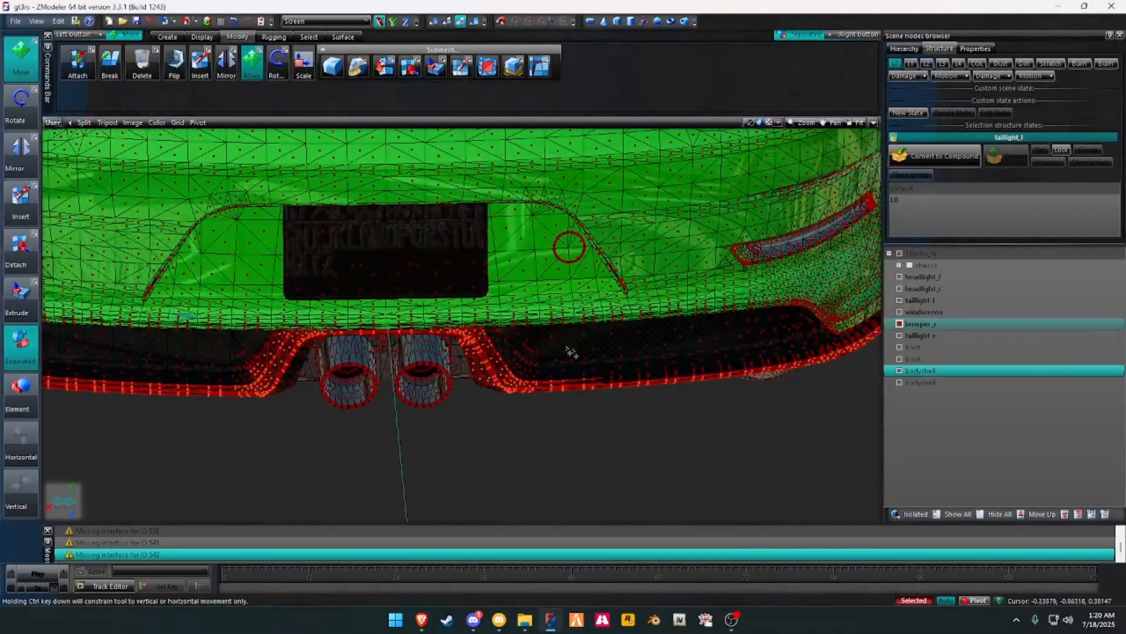
{"action": "scroll", "coordinate": [572, 352], "scroll_direction": "up", "scroll_amount": 5}
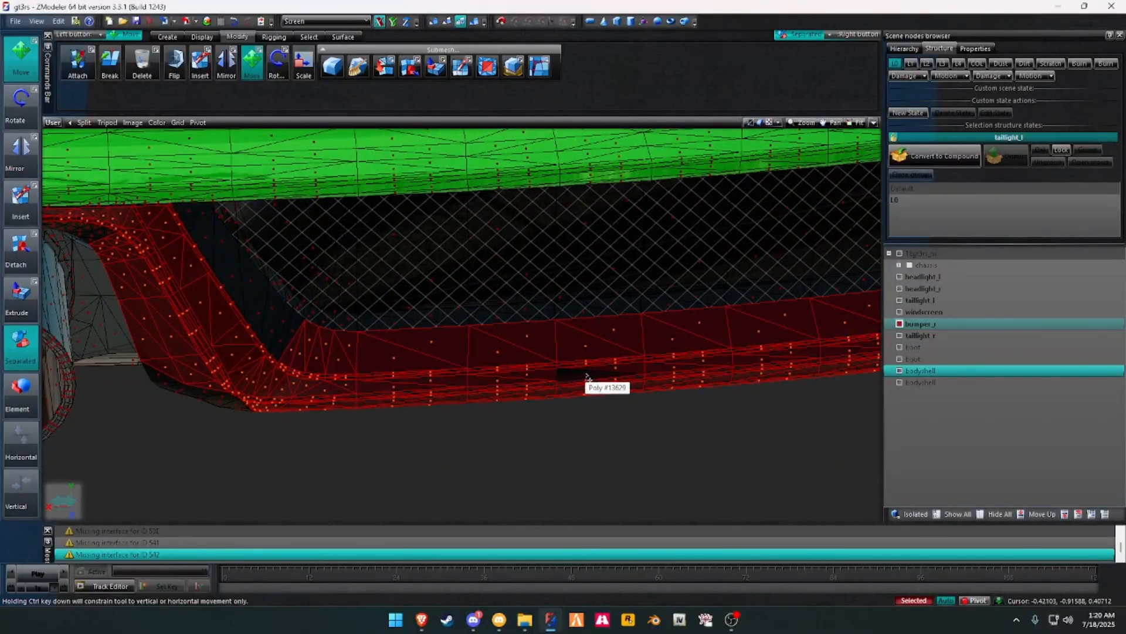
{"action": "scroll", "coordinate": [671, 363], "scroll_direction": "down", "scroll_amount": 6}
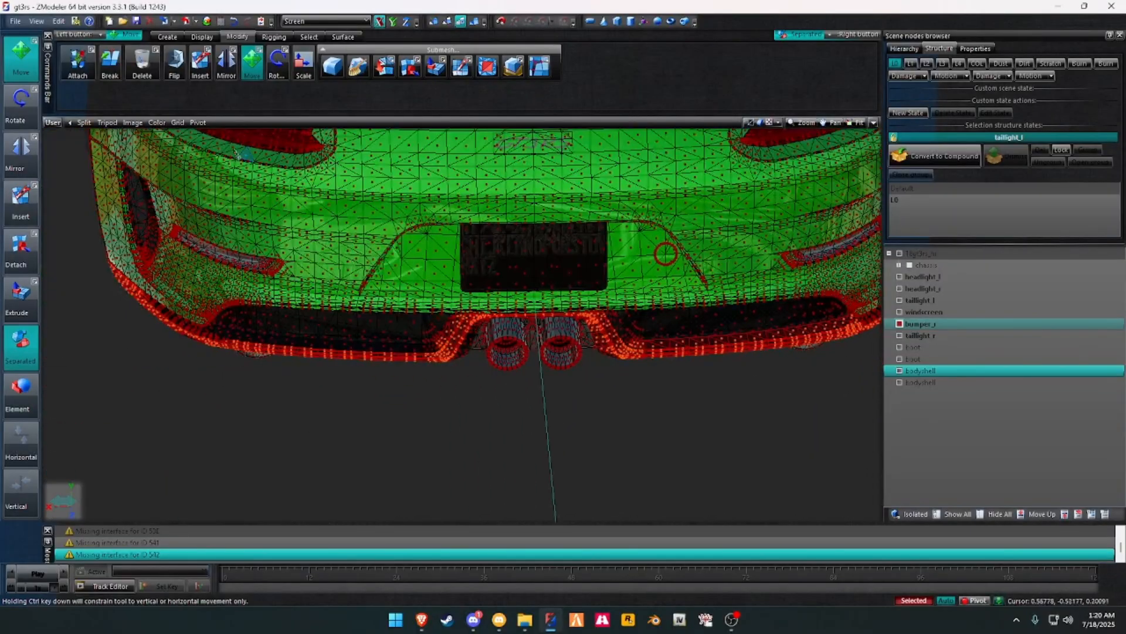
{"action": "scroll", "coordinate": [528, 352], "scroll_direction": "up", "scroll_amount": 6}
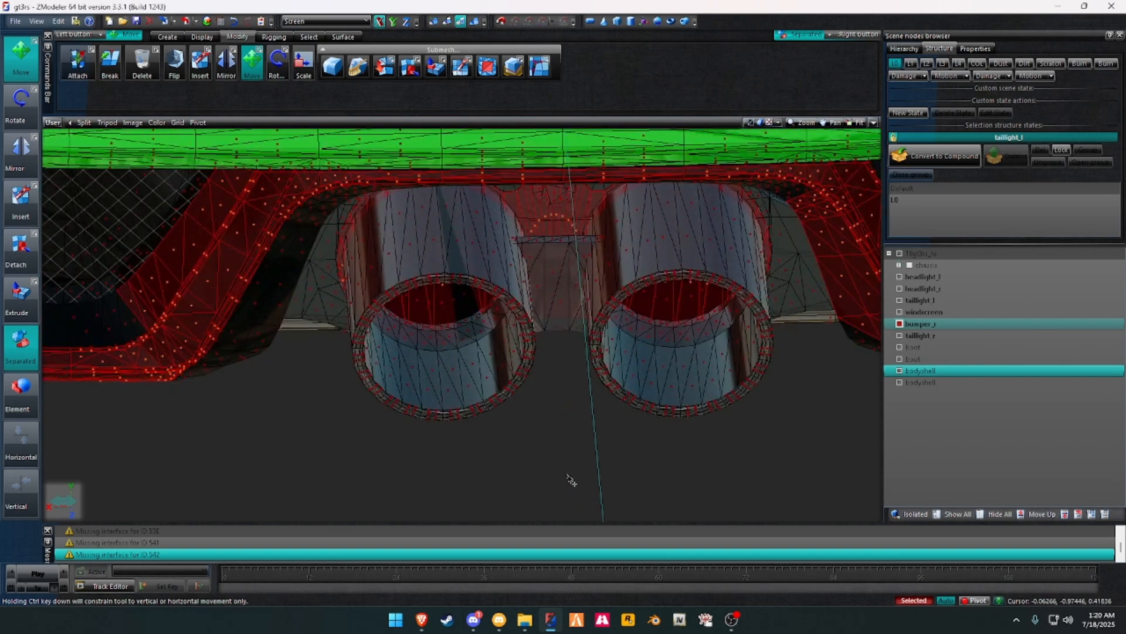
Step: Remove the surface behind the exhausts from the selection and add both exhaust tips
{"action": "key", "text": "Delete"}
{"action": "left_click", "coordinate": [234, 22]}
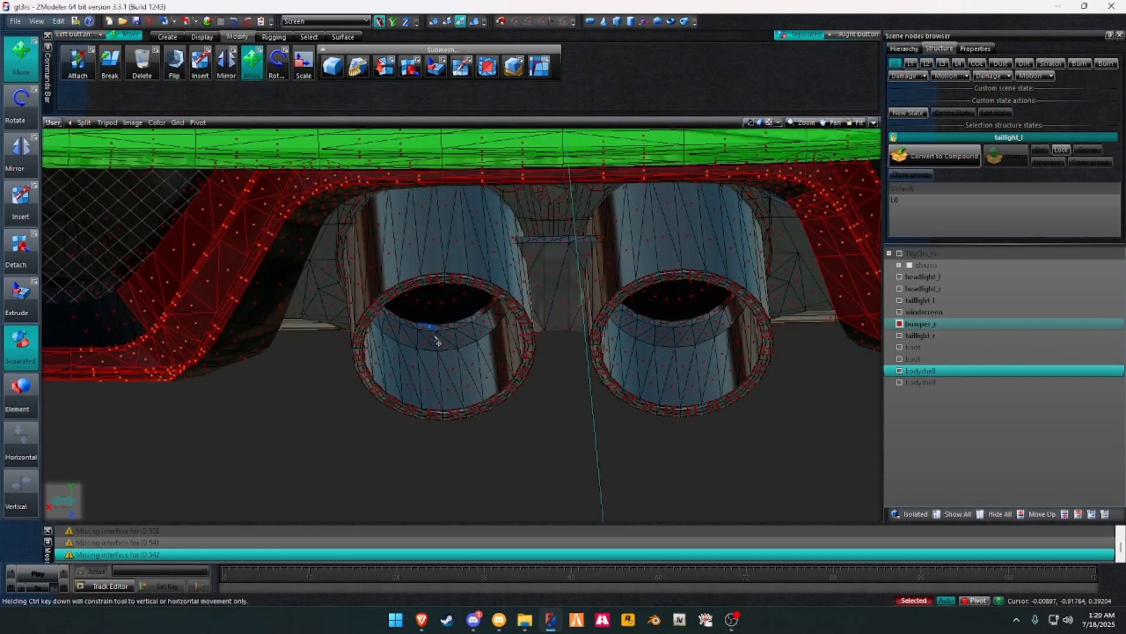
{"action": "left_click", "coordinate": [441, 418]}
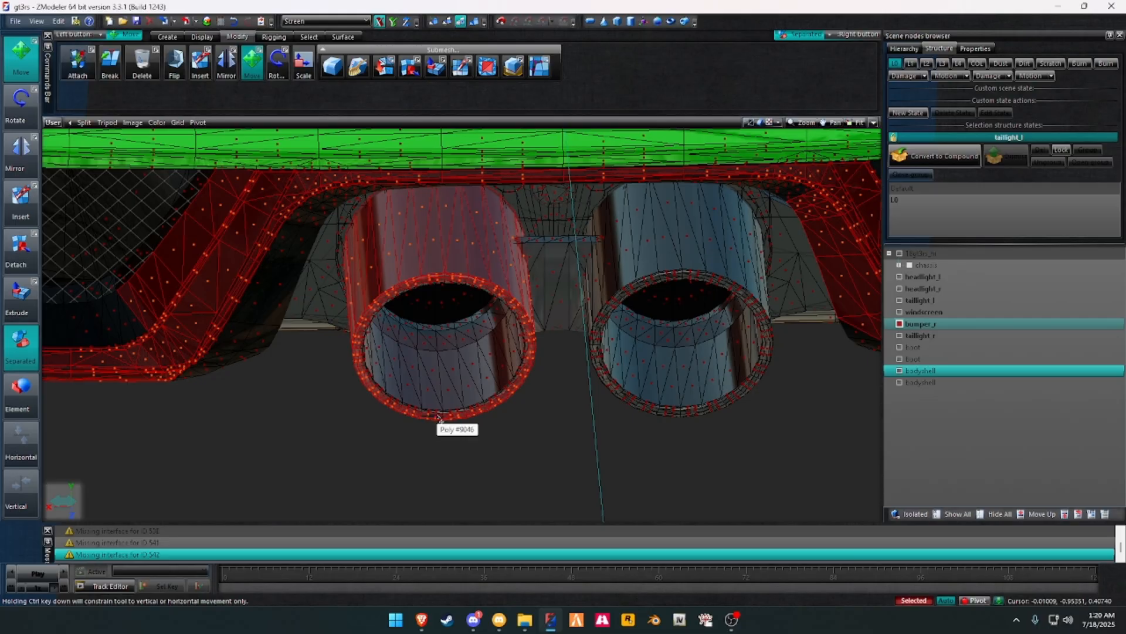
{"action": "left_click", "coordinate": [652, 287]}
{"action": "scroll", "coordinate": [652, 287], "scroll_direction": "down", "scroll_amount": 10}
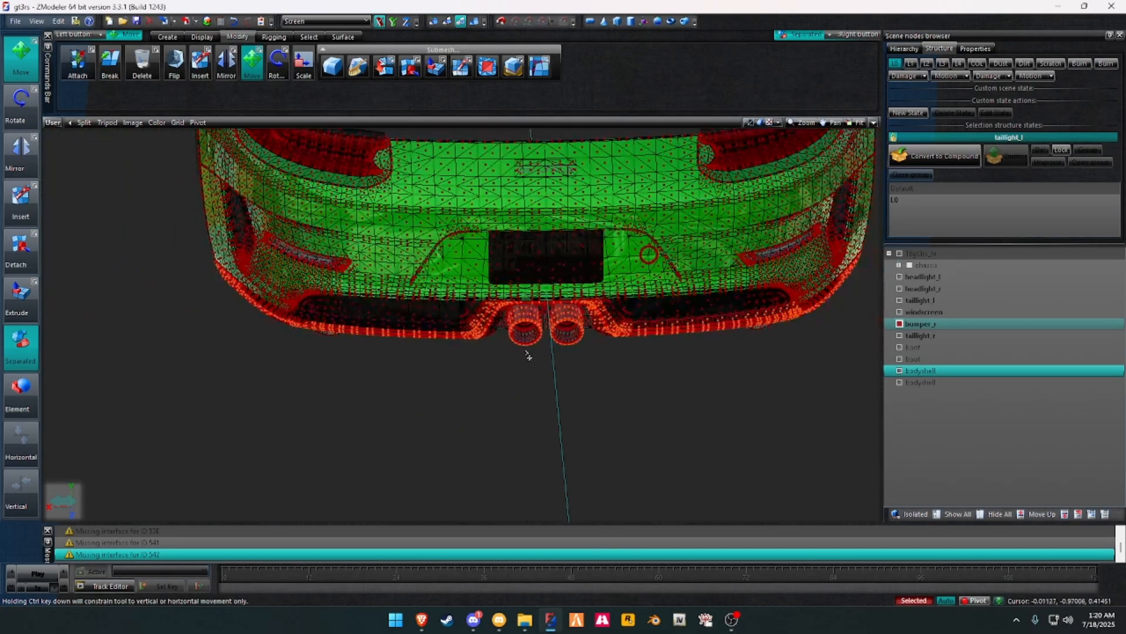
Step: Add the left and right rear bumper reflectors to the polygon selection
{"action": "scroll", "coordinate": [550, 265], "scroll_direction": "up", "scroll_amount": 3}
{"action": "scroll", "coordinate": [490, 477], "scroll_direction": "down", "scroll_amount": 3}
{"action": "scroll", "coordinate": [556, 295], "scroll_direction": "up", "scroll_amount": 2}
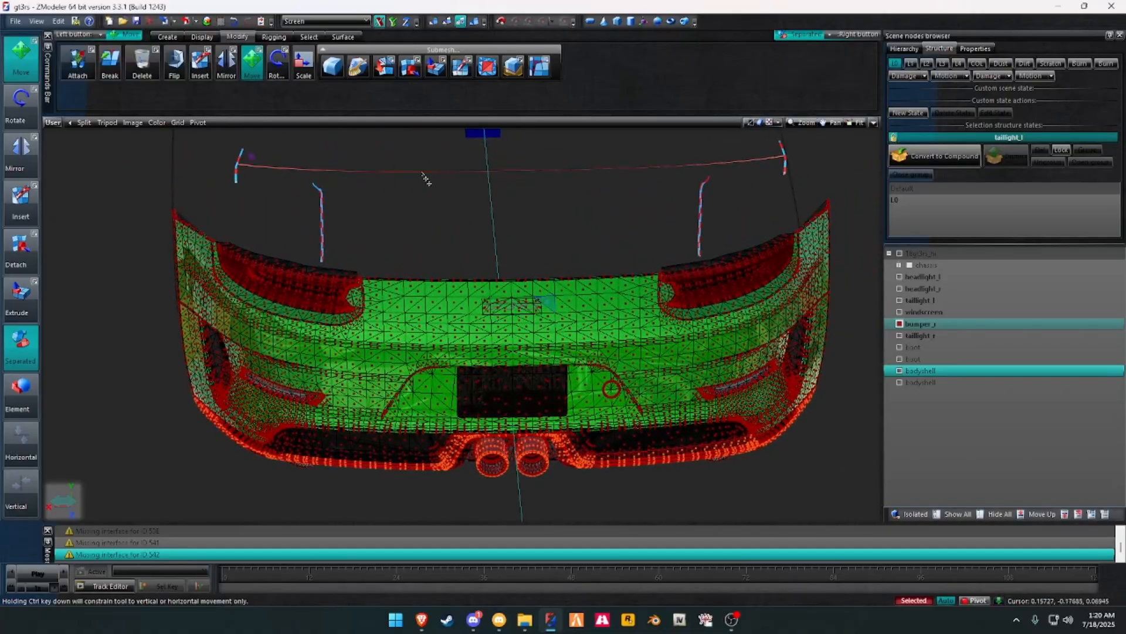
{"action": "scroll", "coordinate": [252, 399], "scroll_direction": "up", "scroll_amount": 6}
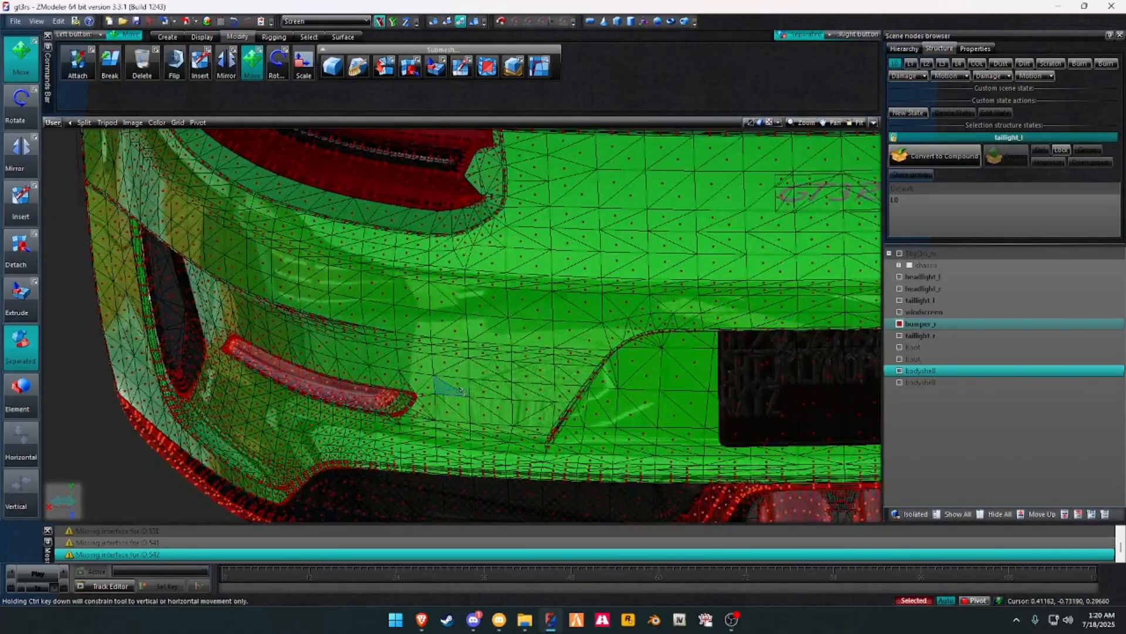
{"action": "middle_click_drag", "start_coordinate": [581, 382], "coordinate": [102, 382]}
{"action": "middle_click_drag", "start_coordinate": [624, 350], "coordinate": [299, 362]}
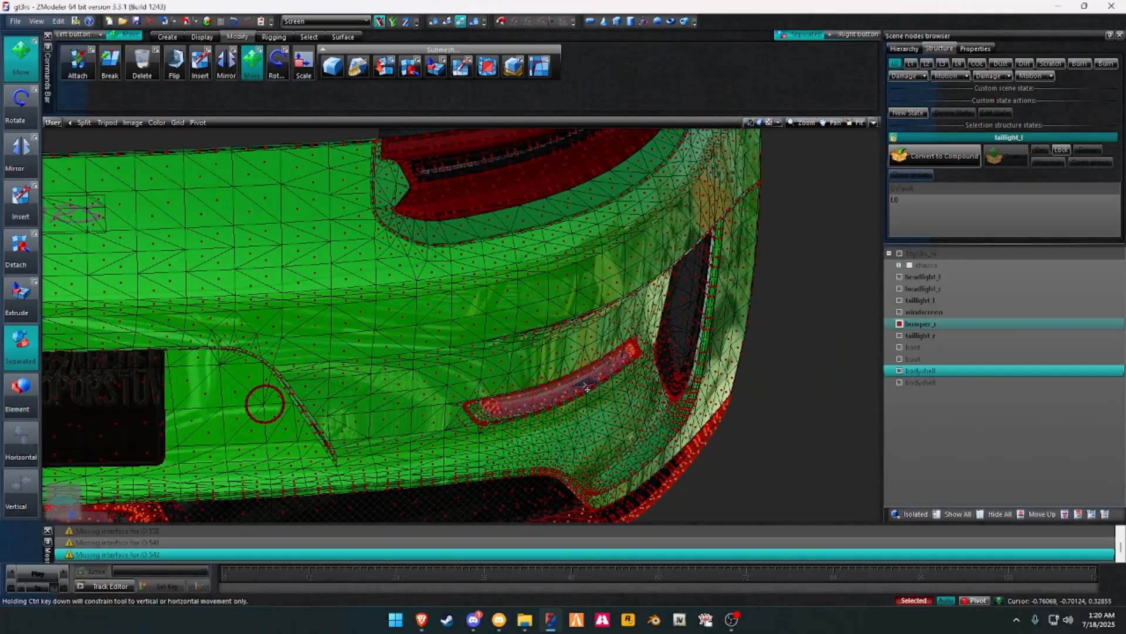
{"action": "scroll", "coordinate": [586, 387], "scroll_direction": "down", "scroll_amount": 6}
Step: Detach the selected polygons from the rear bumper as a separate object and delete the original bumper_r
{"action": "left_click", "coordinate": [202, 36]}
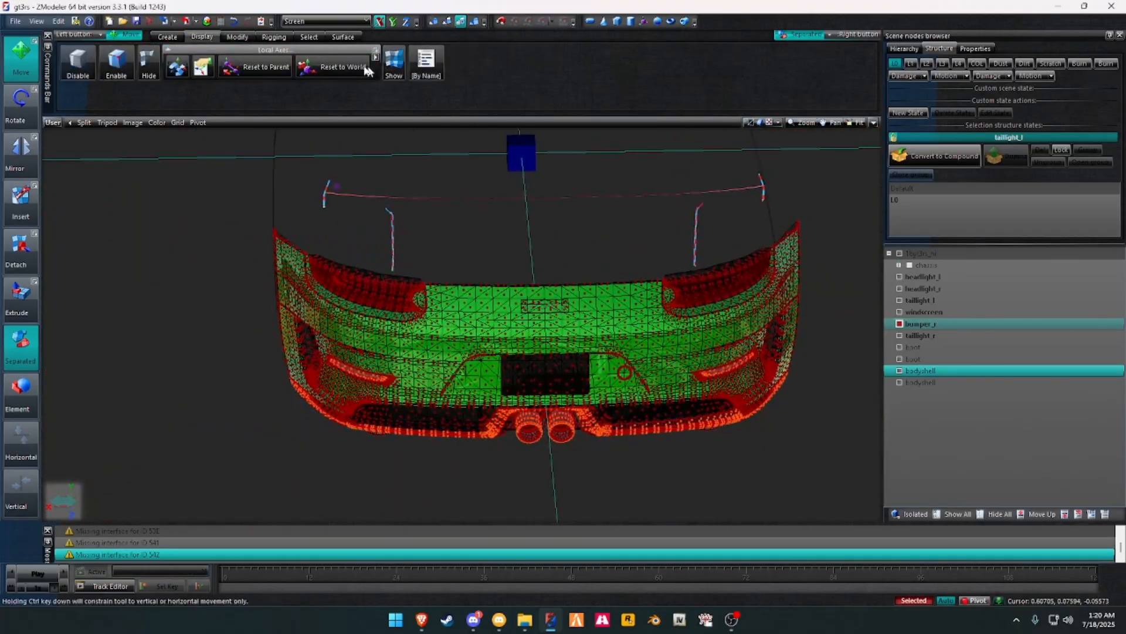
{"action": "left_click", "coordinate": [237, 36]}
{"action": "left_click", "coordinate": [410, 67]}
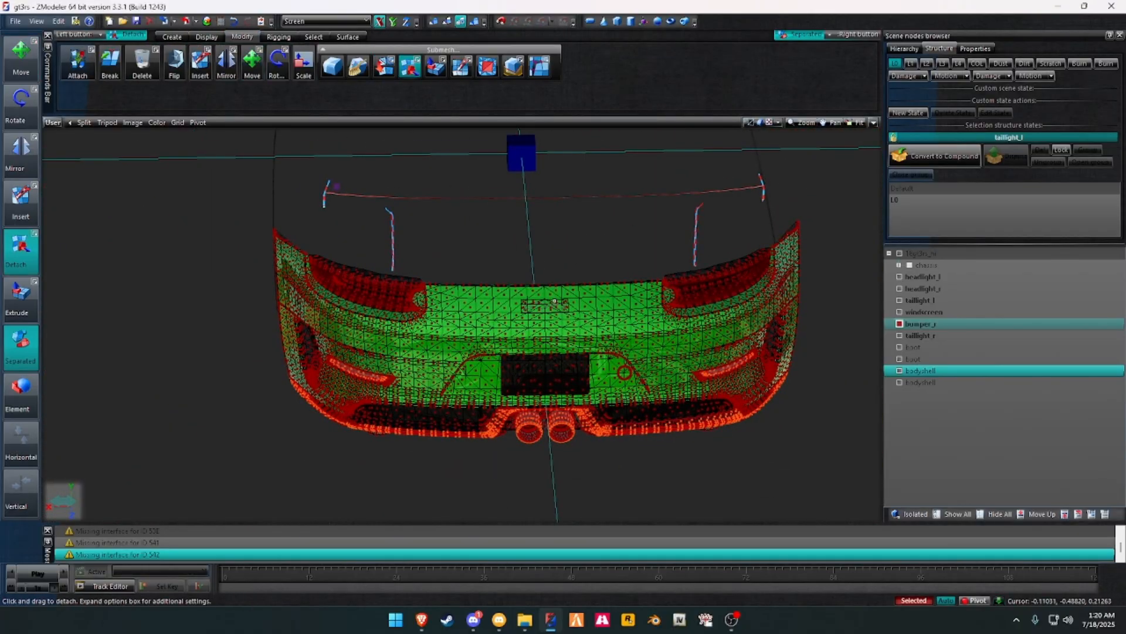
{"action": "left_click", "coordinate": [554, 301]}
{"action": "left_click", "coordinate": [929, 326]}
{"action": "right_click", "coordinate": [929, 325]}
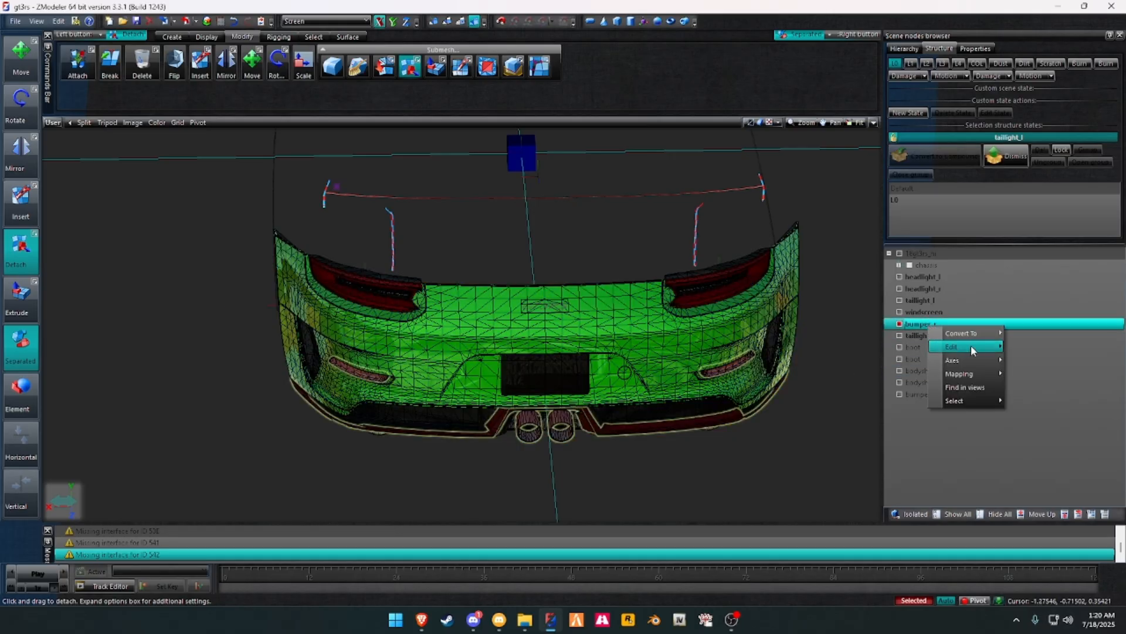
{"action": "left_click", "coordinate": [1043, 360]}
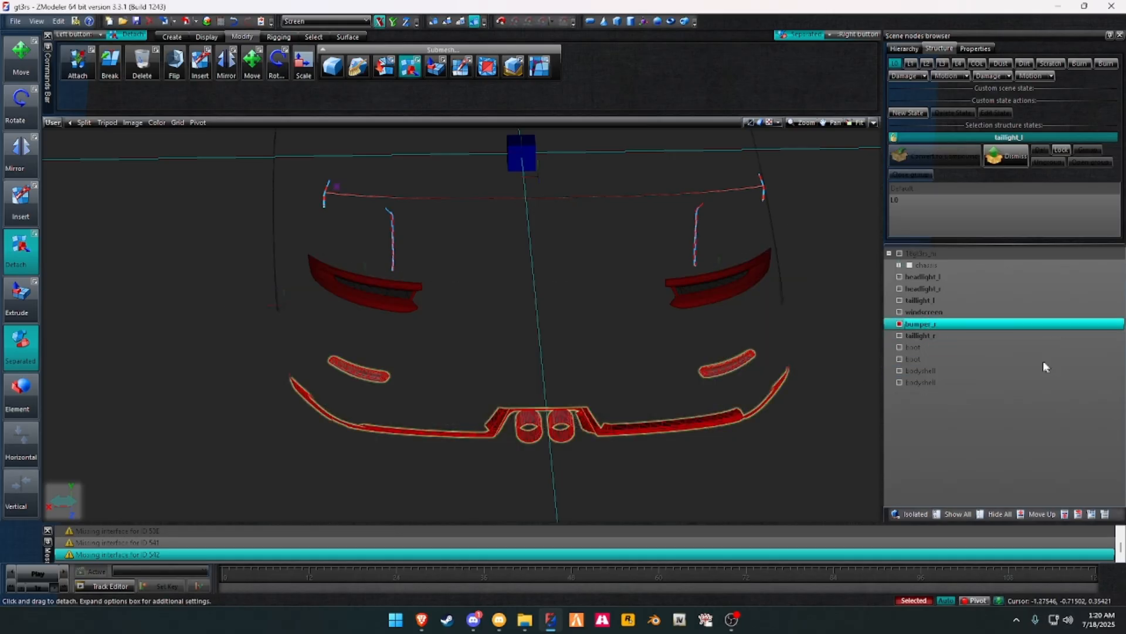
Step: Delete both reflectors and the trim between and above the exhaust tips from the detached mesh at polygon level
{"action": "left_click", "coordinate": [460, 22]}
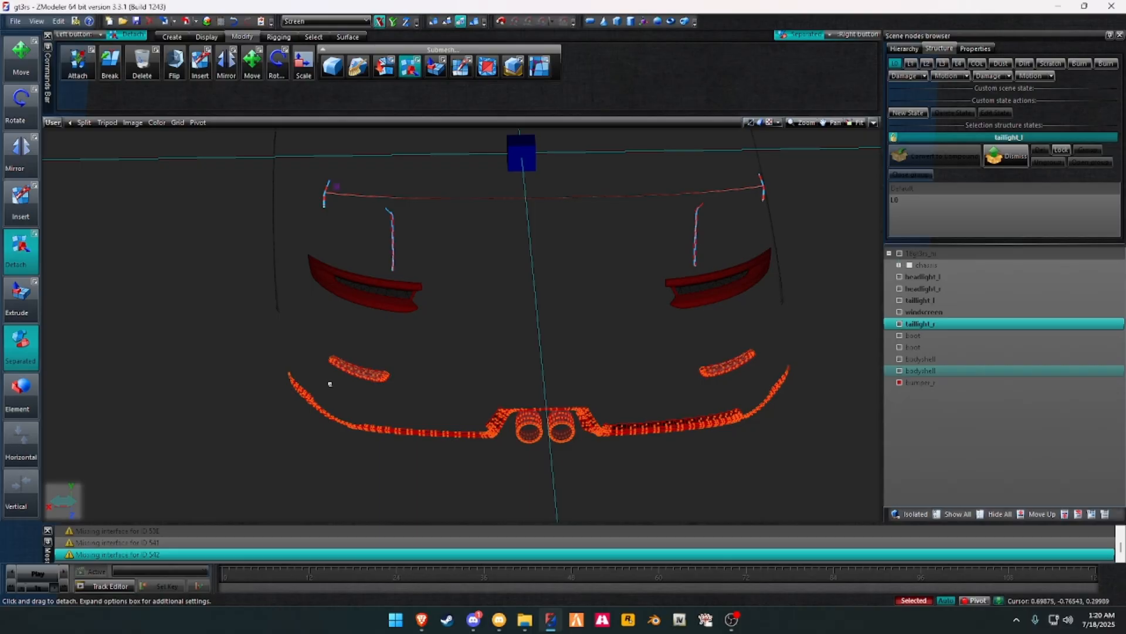
{"action": "left_click", "coordinate": [435, 329]}
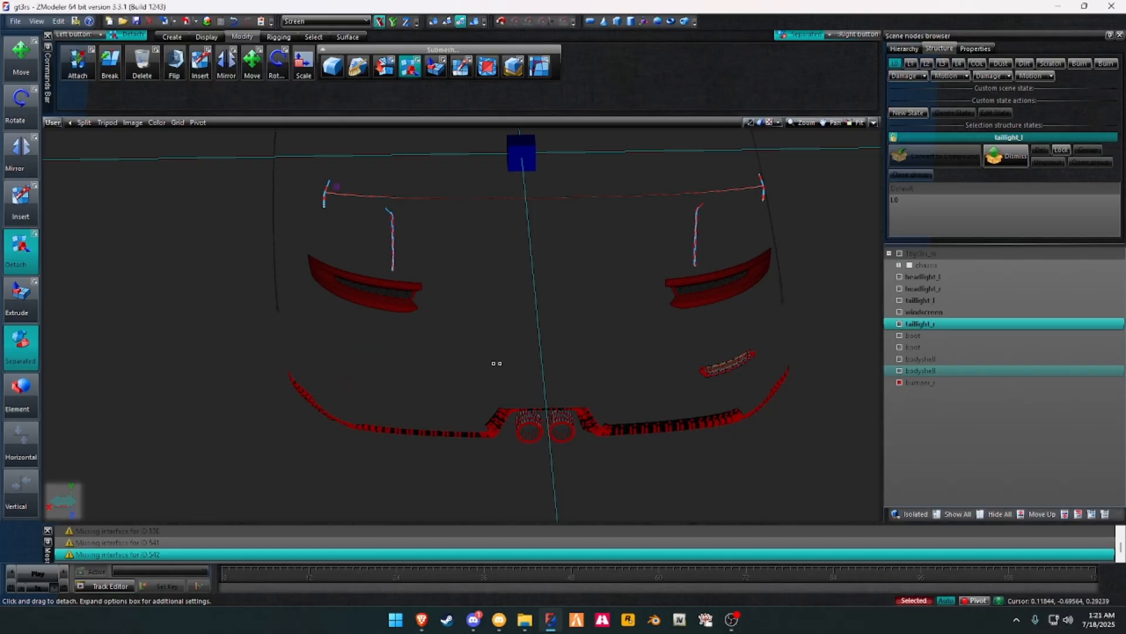
{"action": "left_click_drag", "start_coordinate": [686, 383], "coordinate": [771, 342]}
{"action": "scroll", "coordinate": [558, 466], "scroll_direction": "up", "scroll_amount": 5}
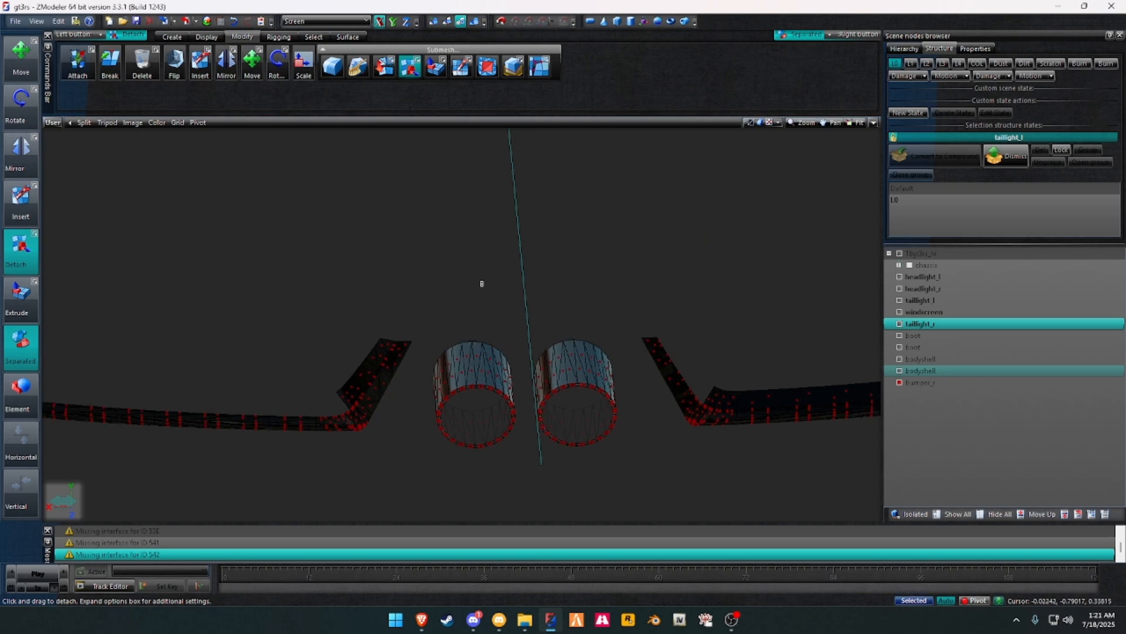
{"action": "scroll", "coordinate": [483, 282], "scroll_direction": "down", "scroll_amount": 5}
Step: Hide the left and right lower bumper strips by element selection, leaving the exhaust tips isolated
{"action": "left_click", "coordinate": [313, 37]}
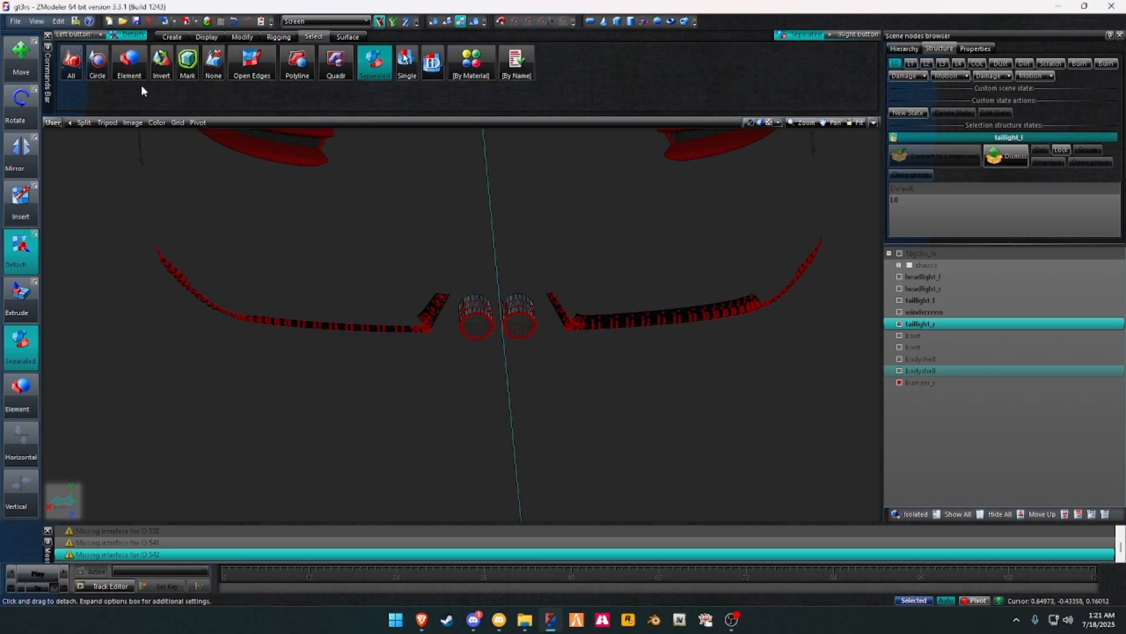
{"action": "left_click", "coordinate": [129, 62]}
{"action": "left_click", "coordinate": [601, 312]}
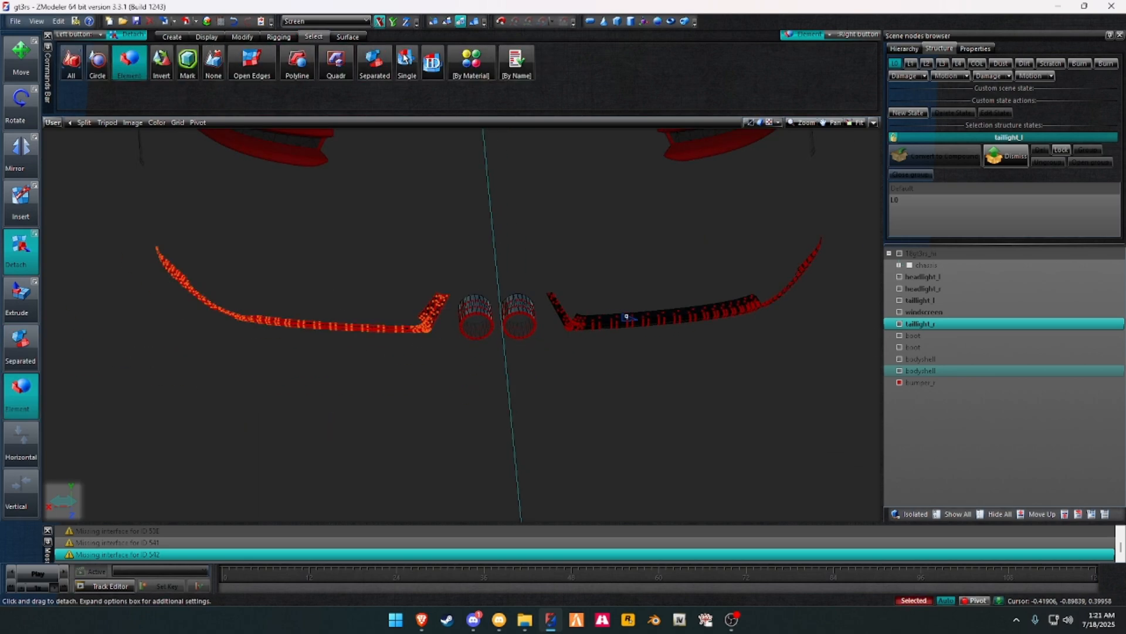
Step: Delete both exhaust tubes behind the tips in the Top view, keeping only the outer tip rings
{"action": "left_click", "coordinate": [57, 117]}
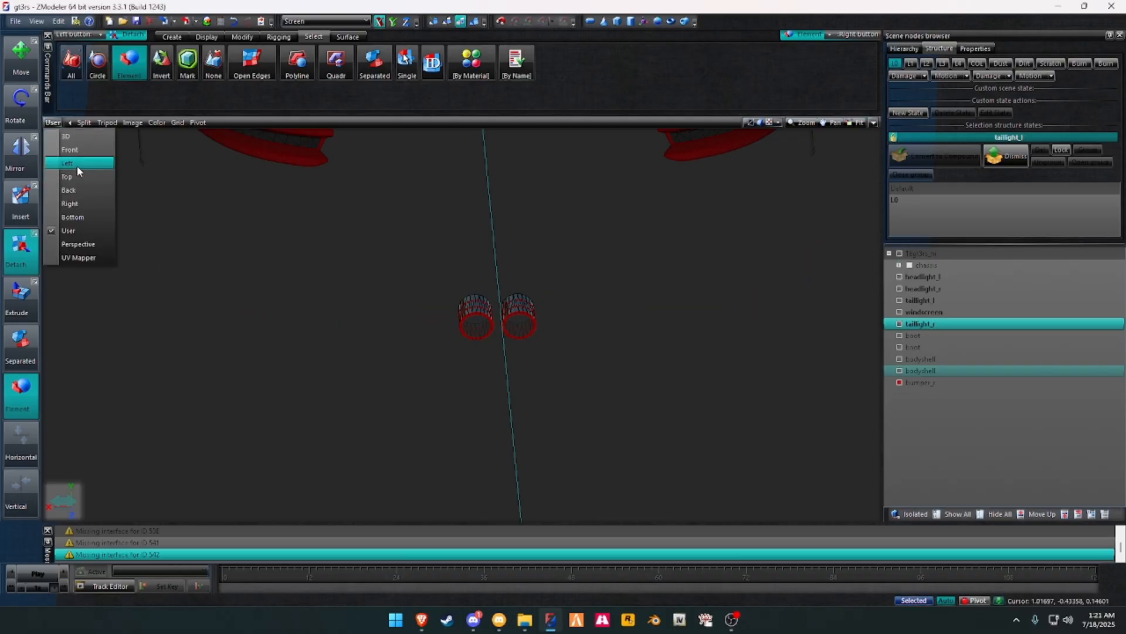
{"action": "left_click", "coordinate": [76, 165]}
{"action": "middle_click_drag", "start_coordinate": [418, 181], "coordinate": [597, 398]}
{"action": "scroll", "coordinate": [594, 394], "scroll_direction": "up", "scroll_amount": 13}
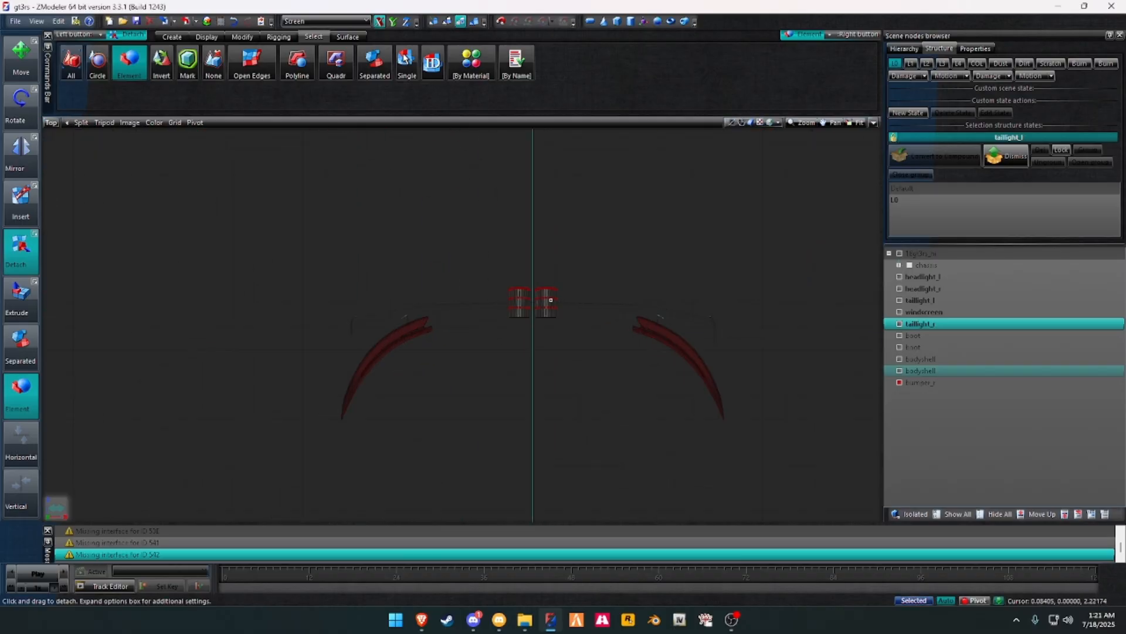
{"action": "left_click_drag", "start_coordinate": [461, 282], "coordinate": [535, 320]}
{"action": "left_click_drag", "start_coordinate": [619, 349], "coordinate": [613, 350]}
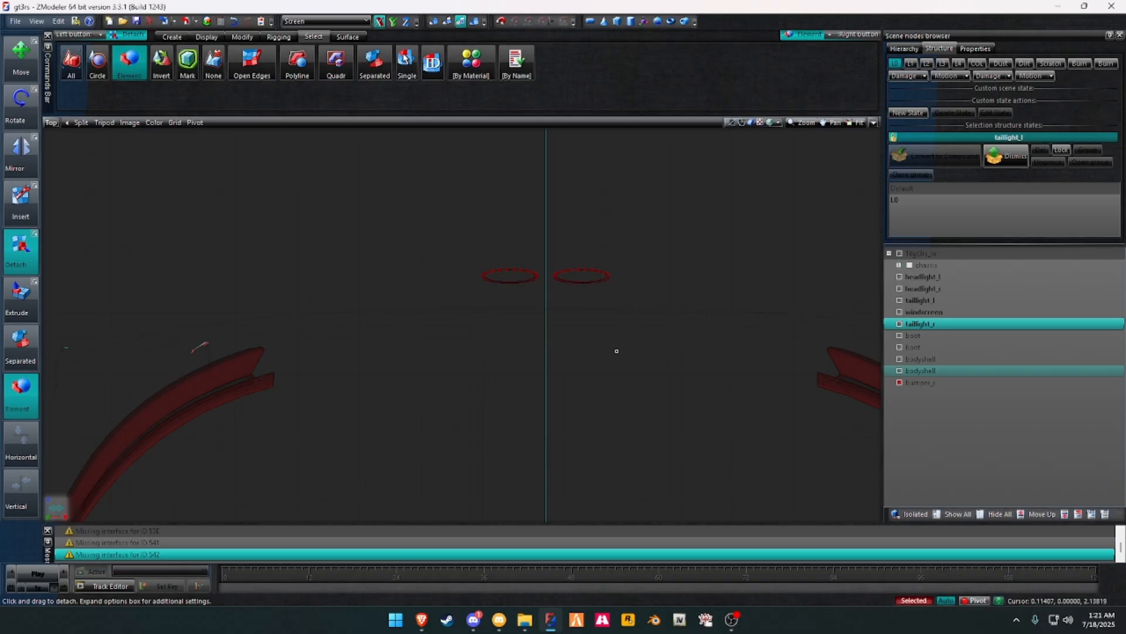
Step: Unhide the hidden polygons of the detached bumper mesh and return to the User view
{"action": "left_click", "coordinate": [241, 37]}
{"action": "left_click", "coordinate": [206, 37]}
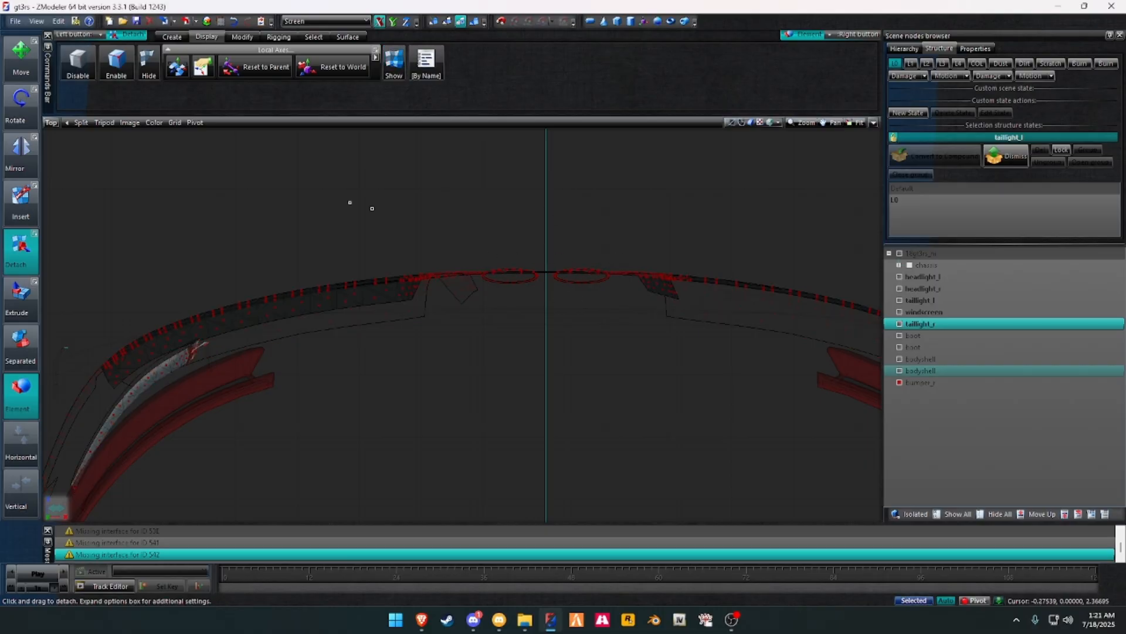
{"action": "left_click", "coordinate": [50, 123]}
{"action": "left_click", "coordinate": [94, 232]}
{"action": "middle_click_drag", "start_coordinate": [583, 307], "coordinate": [525, 338]}
{"action": "scroll", "coordinate": [435, 383], "scroll_direction": "up", "scroll_amount": 5}
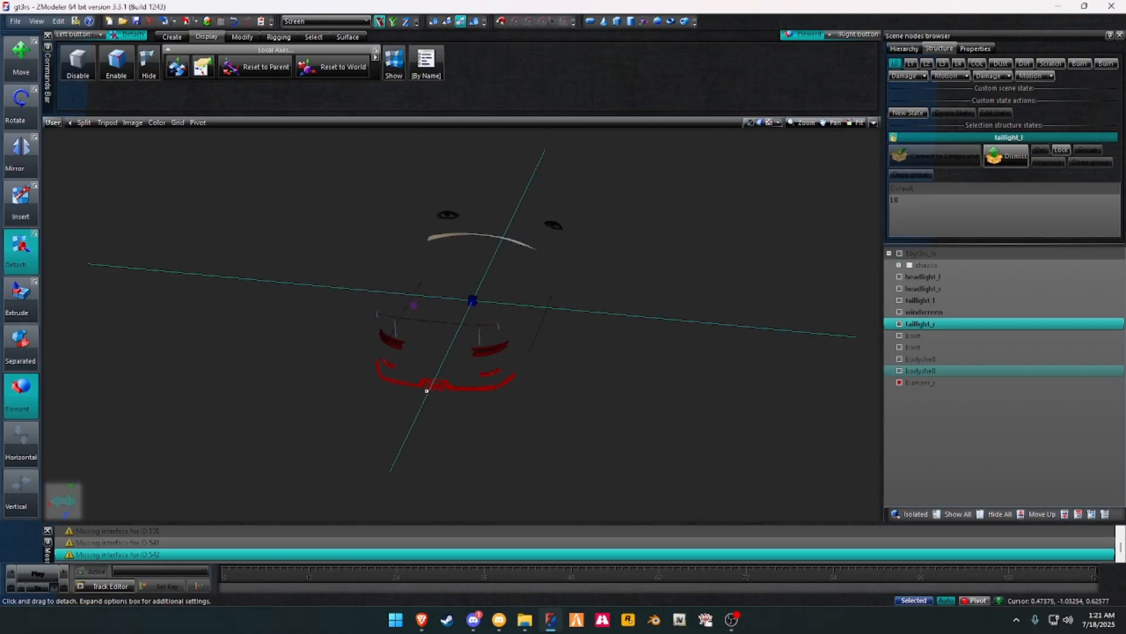
Step: Select both reflectors and both exhaust tip rings as elements and hide them
{"action": "scroll", "coordinate": [436, 383], "scroll_direction": "up", "scroll_amount": 5}
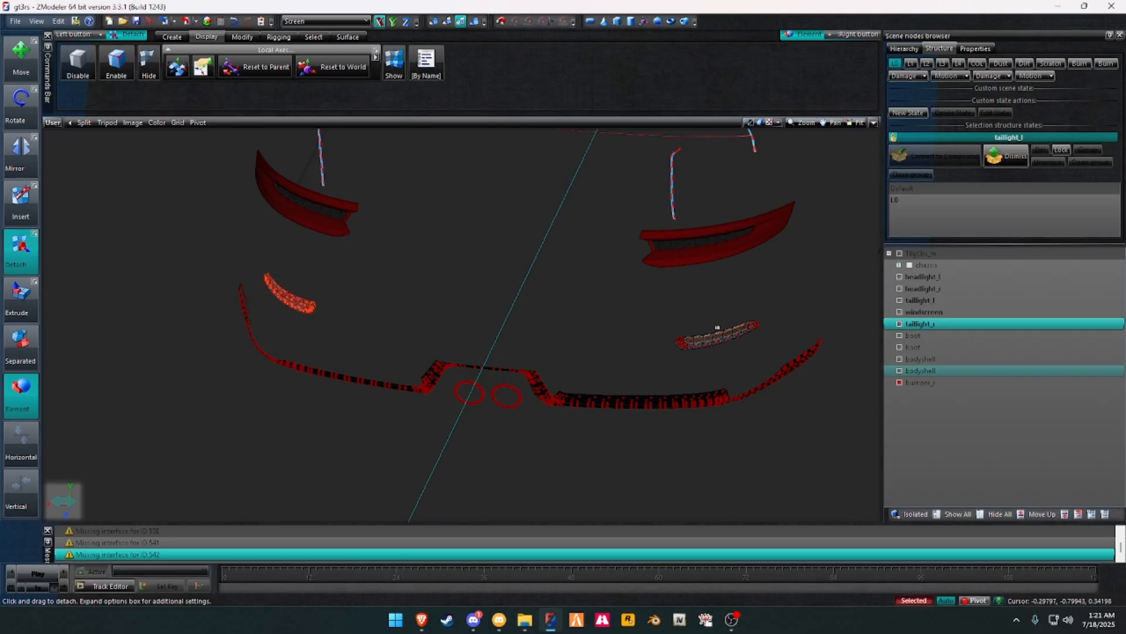
{"action": "scroll", "coordinate": [489, 402], "scroll_direction": "up", "scroll_amount": 3}
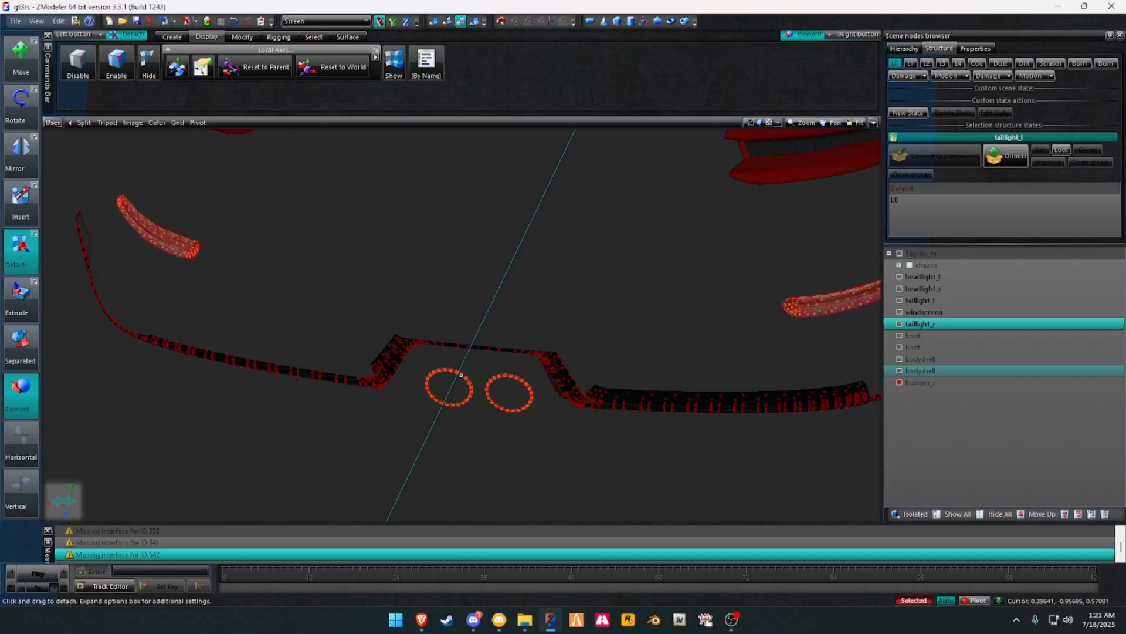
{"action": "left_click", "coordinate": [461, 374]}
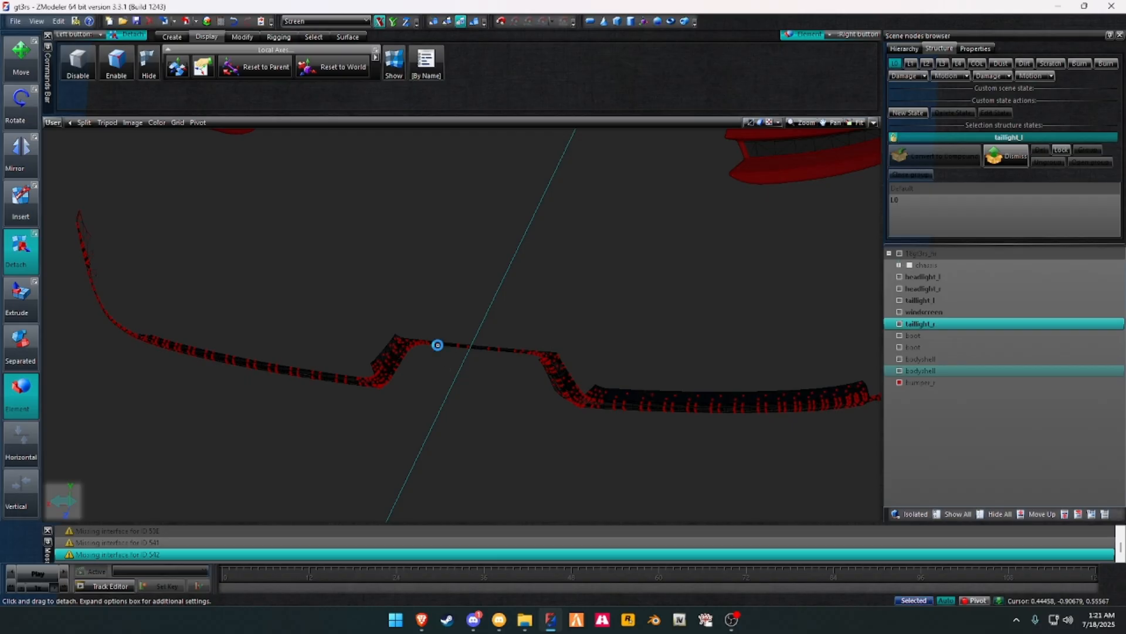
Step: Delete the trim above the exhausts and both lower bumper strips from the detached mesh
{"action": "left_click", "coordinate": [440, 344]}
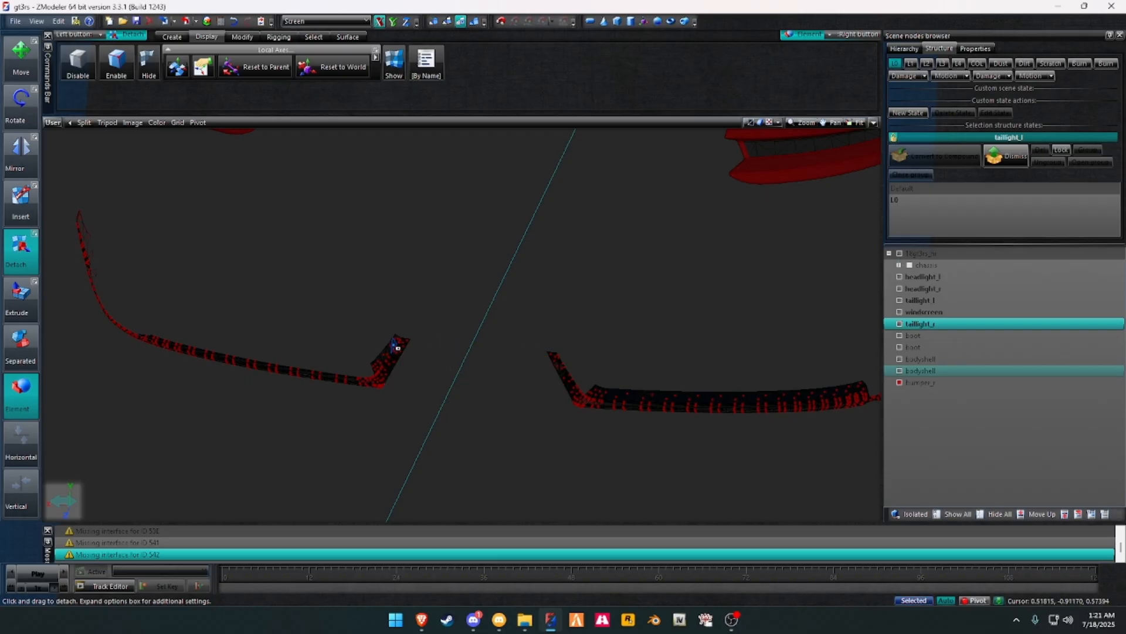
{"action": "middle_click_drag", "start_coordinate": [398, 348], "coordinate": [350, 277]}
{"action": "scroll", "coordinate": [317, 318], "scroll_direction": "up", "scroll_amount": 6}
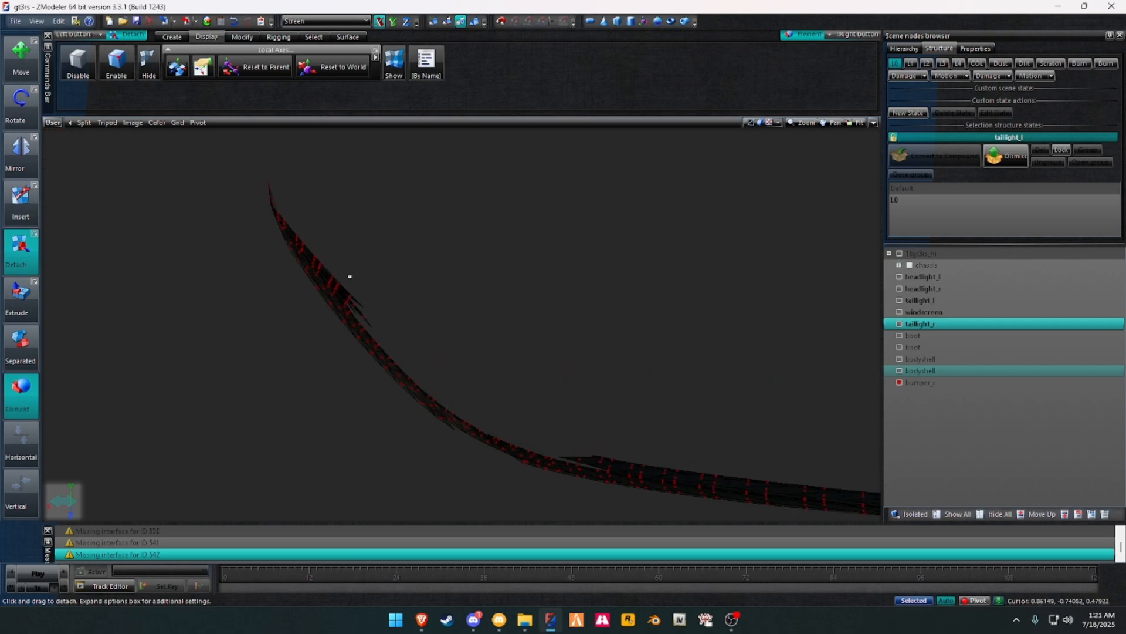
{"action": "scroll", "coordinate": [352, 288], "scroll_direction": "up", "scroll_amount": 3}
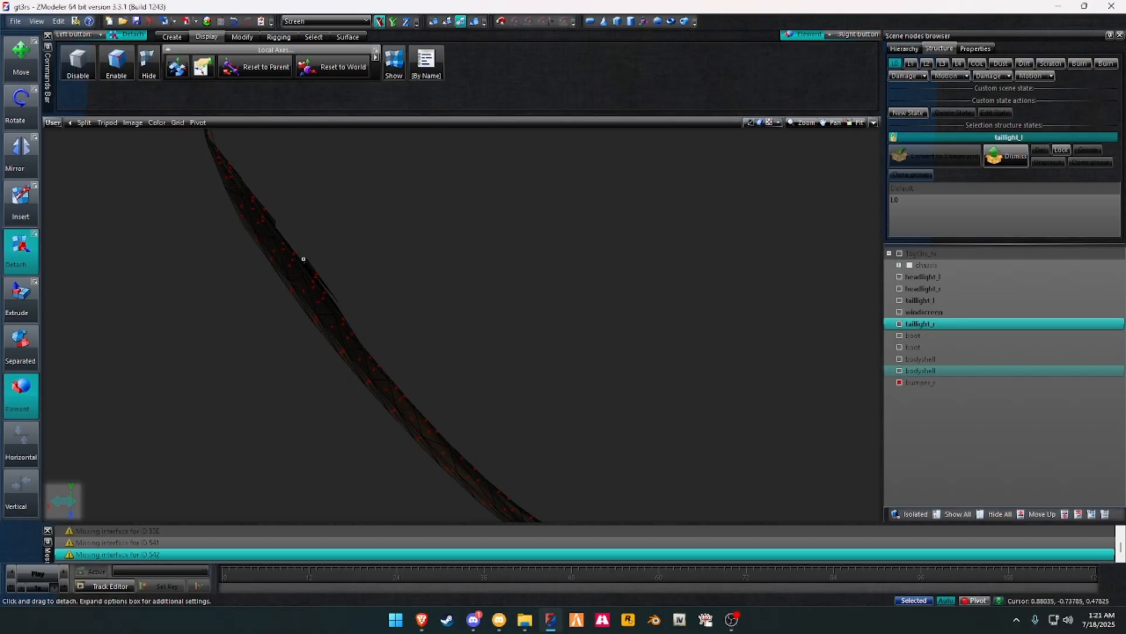
{"action": "middle_click_drag", "start_coordinate": [290, 225], "coordinate": [359, 305]}
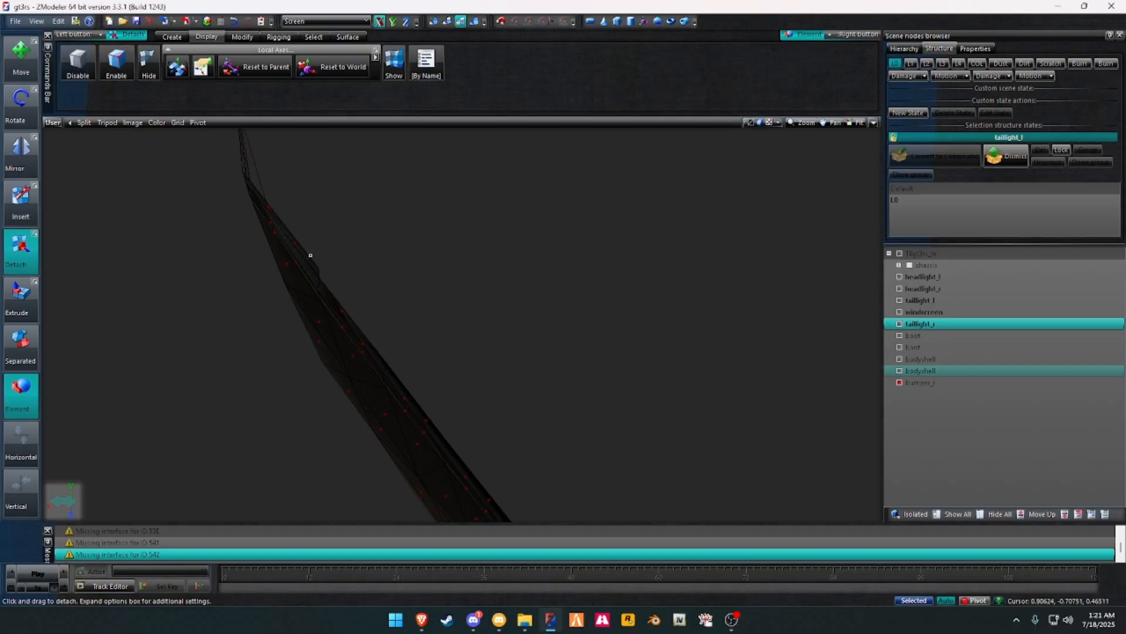
{"action": "middle_click_drag", "start_coordinate": [337, 288], "coordinate": [332, 347]}
{"action": "right_click_drag", "start_coordinate": [200, 269], "coordinate": [816, 409]}
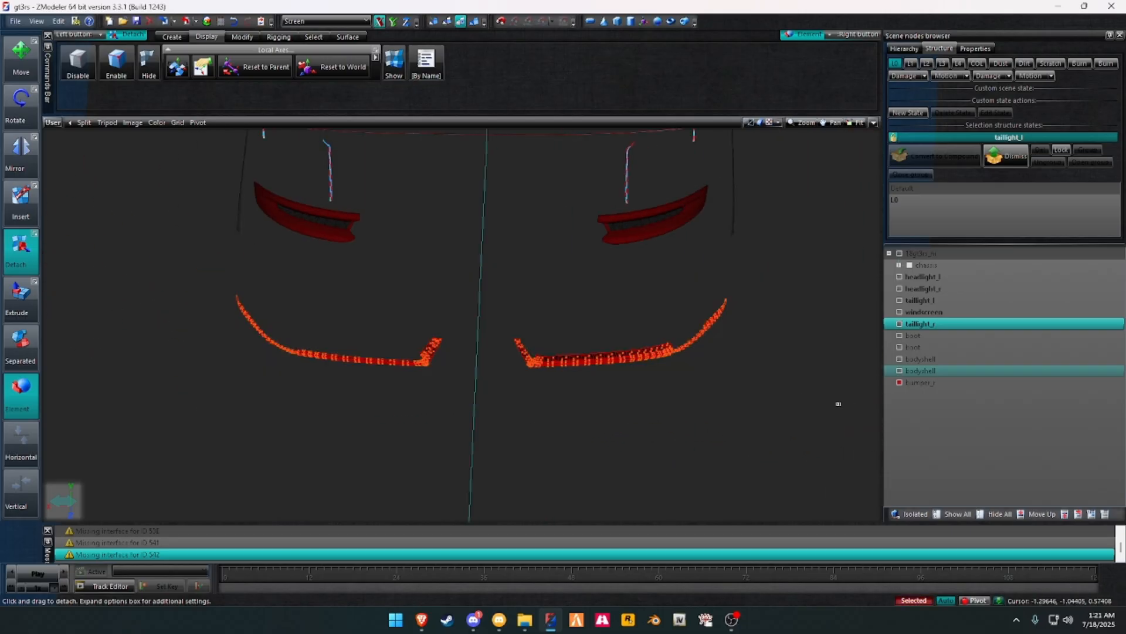
{"action": "key", "text": "Delete"}
Step: Return to object level, show all scene objects and check the redblue material in the Material Browser
{"action": "left_click", "coordinate": [474, 21]}
{"action": "right_click_drag", "start_coordinate": [622, 385], "coordinate": [727, 433]}
{"action": "left_click", "coordinate": [953, 514]}
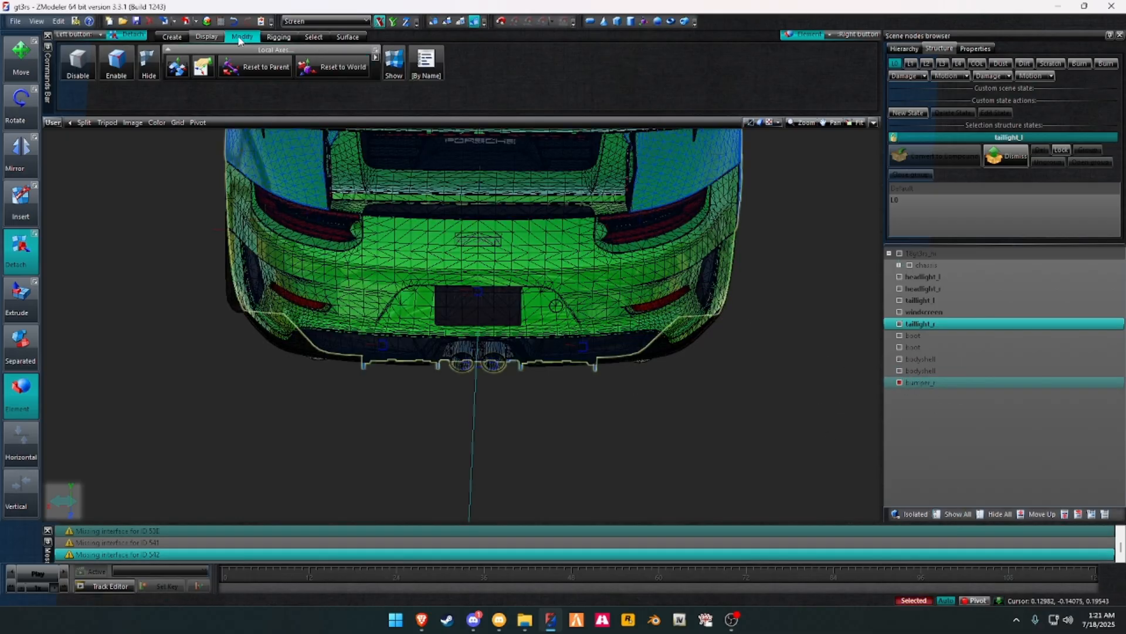
{"action": "left_click", "coordinate": [207, 20]}
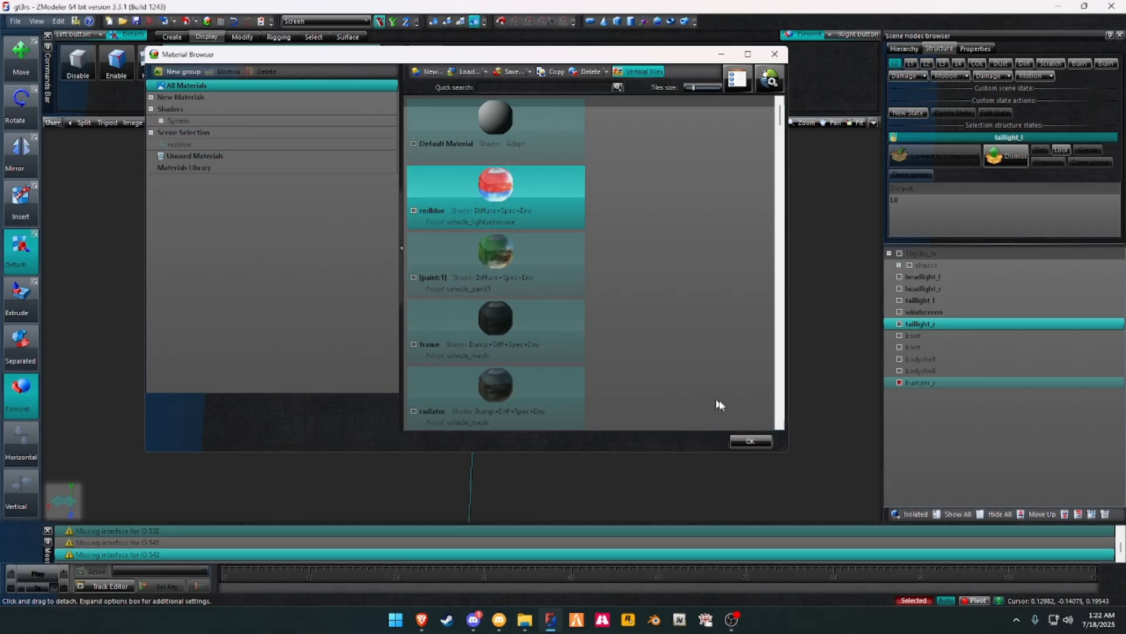
{"action": "left_click", "coordinate": [763, 441]}
Step: Activate Move, set up a Left view of the rear bumper beside a 3D view, and unhide the reflector and exhaust ring polygons
{"action": "left_click", "coordinate": [237, 36]}
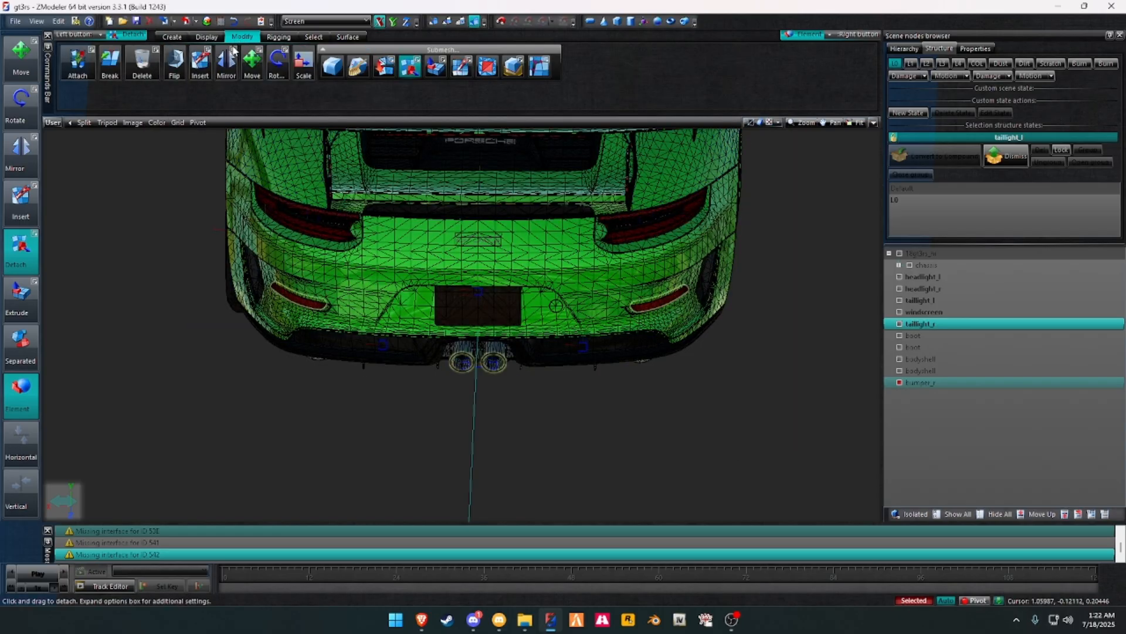
{"action": "left_click", "coordinate": [252, 61]}
{"action": "left_click", "coordinate": [53, 122]}
{"action": "left_click", "coordinate": [64, 164]}
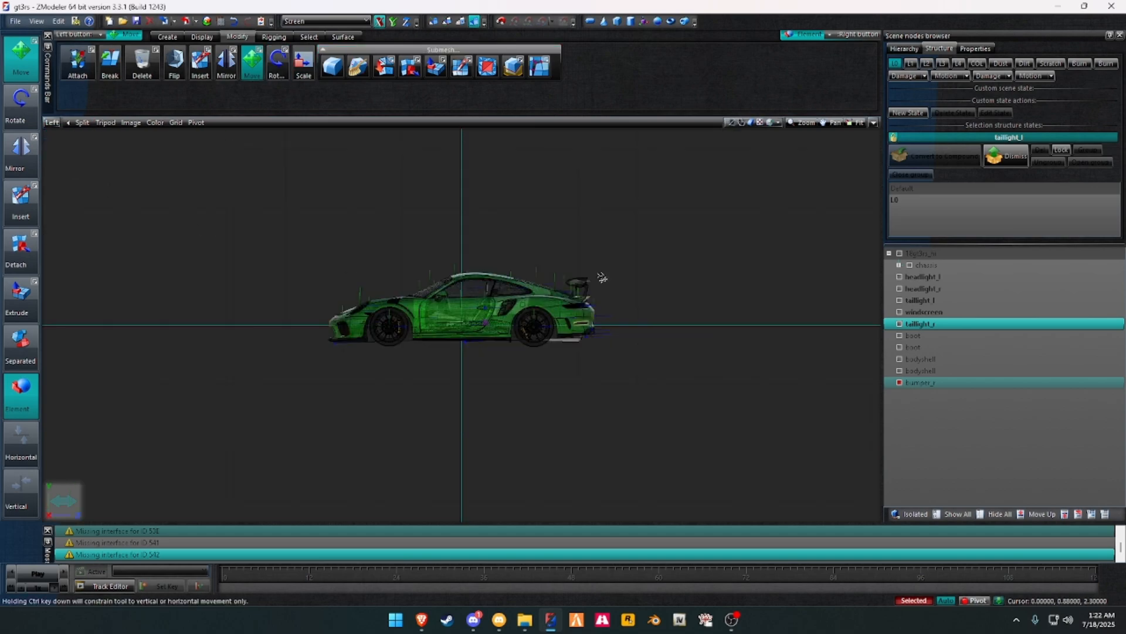
{"action": "scroll", "coordinate": [572, 377], "scroll_direction": "up", "scroll_amount": 6}
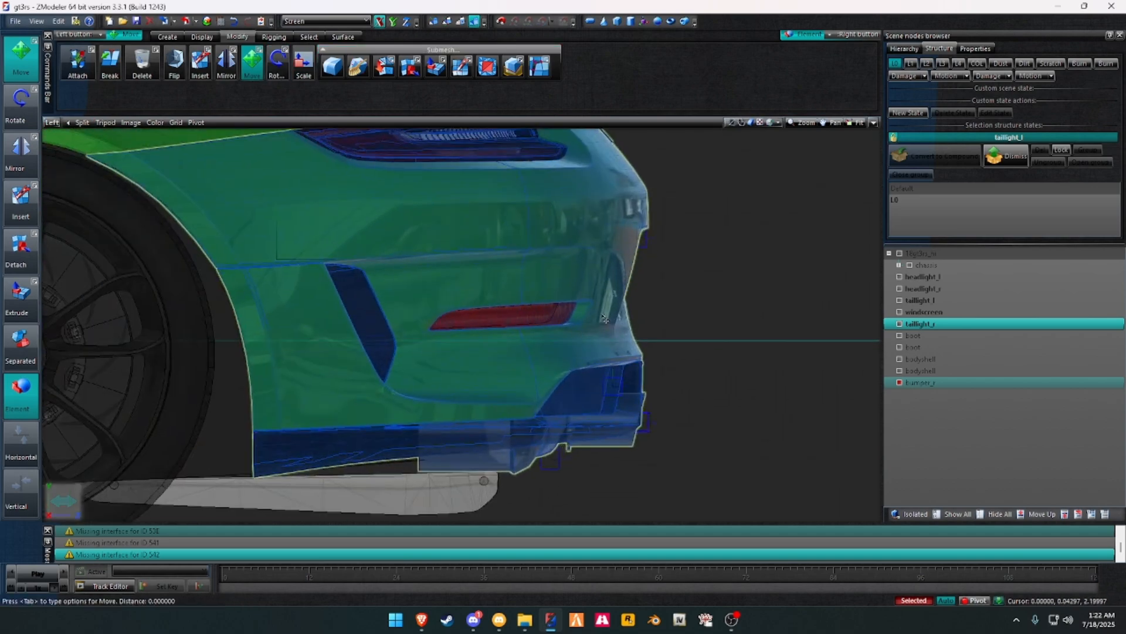
{"action": "key", "text": "alt+w"}
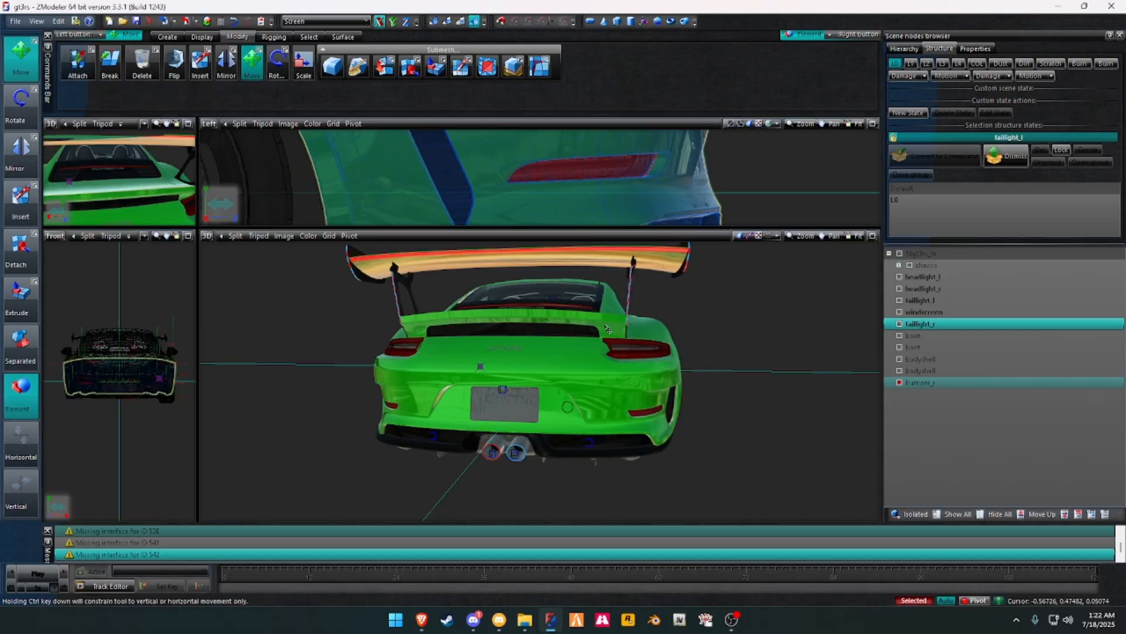
{"action": "middle_click_drag", "start_coordinate": [588, 380], "coordinate": [588, 382], "text": "alt"}
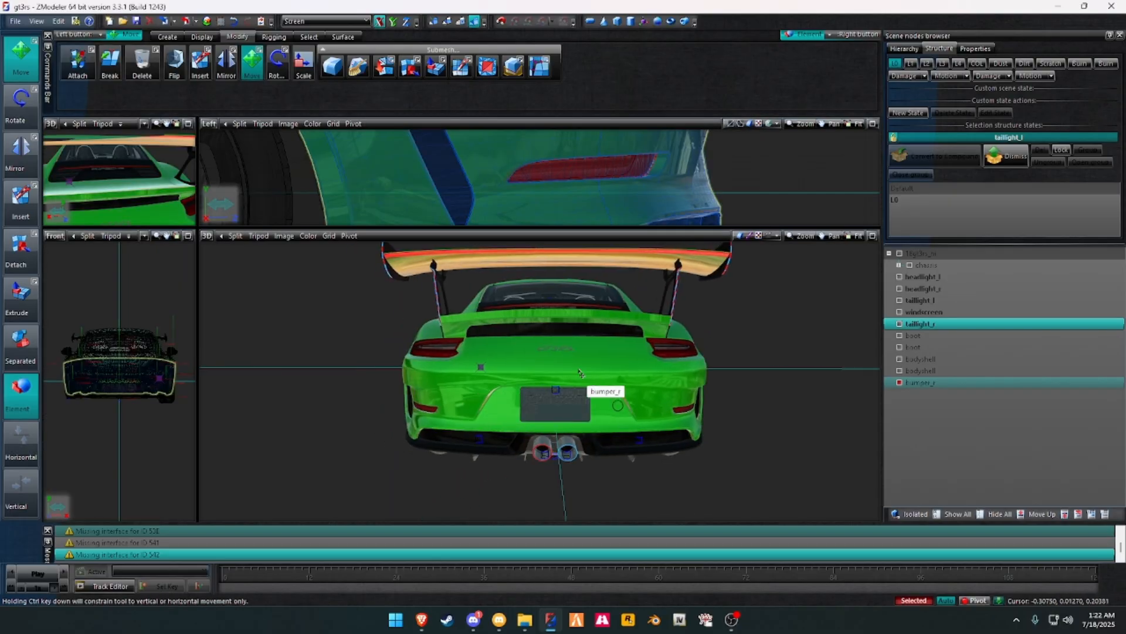
{"action": "left_click", "coordinate": [461, 21]}
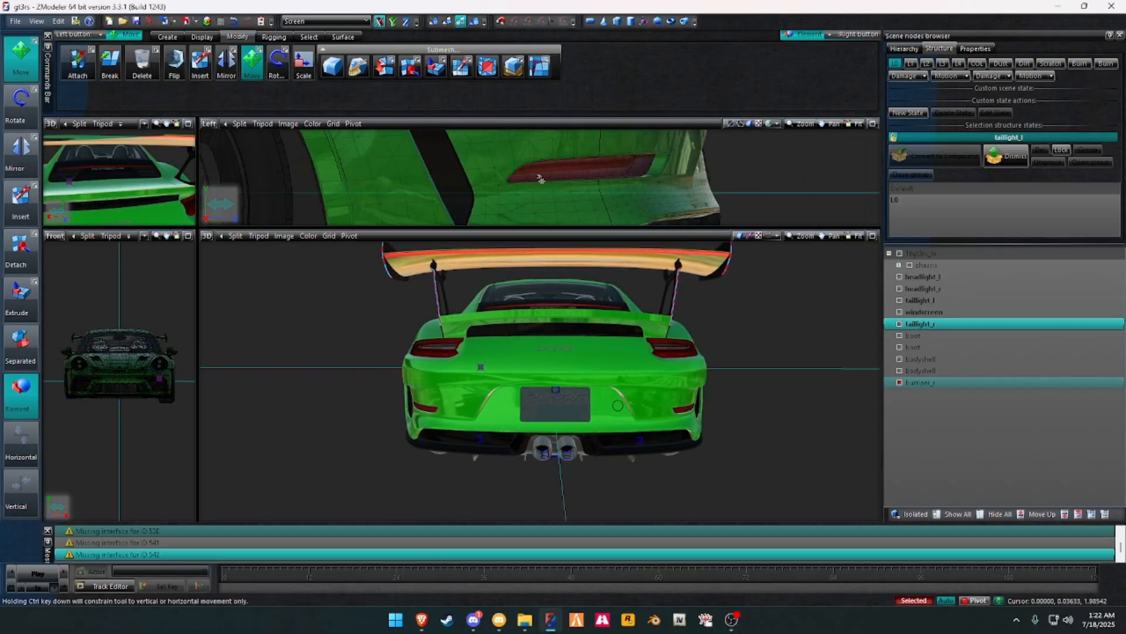
{"action": "left_click", "coordinate": [202, 36]}
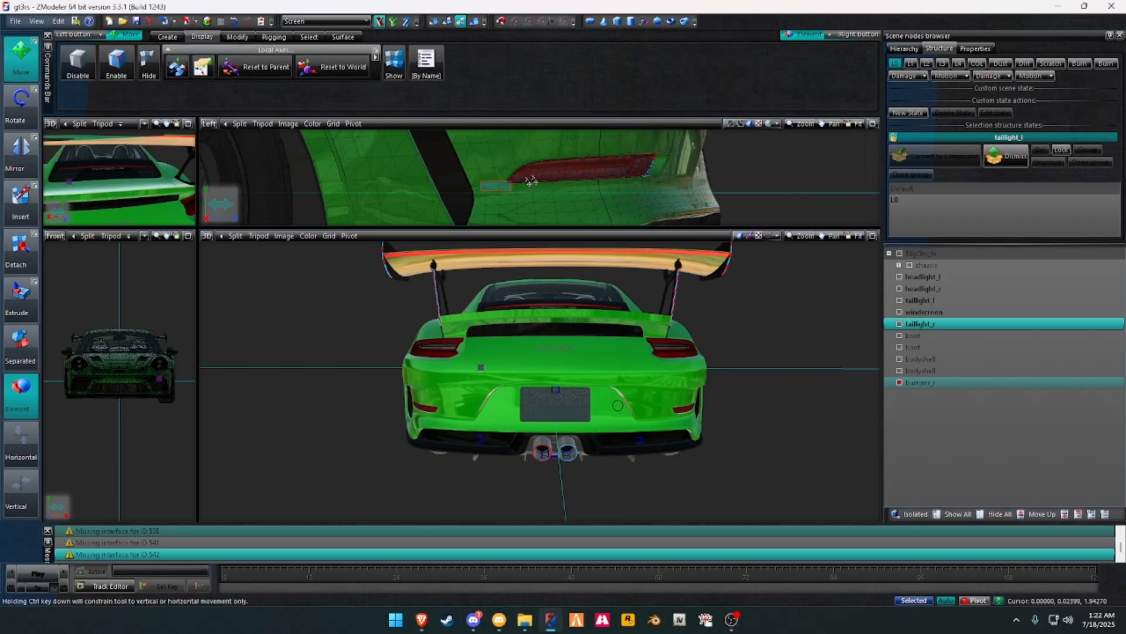
Step: Nudge the selected reflector polygons slightly upward against the bumper in the Back view
{"action": "left_click", "coordinate": [210, 124]}
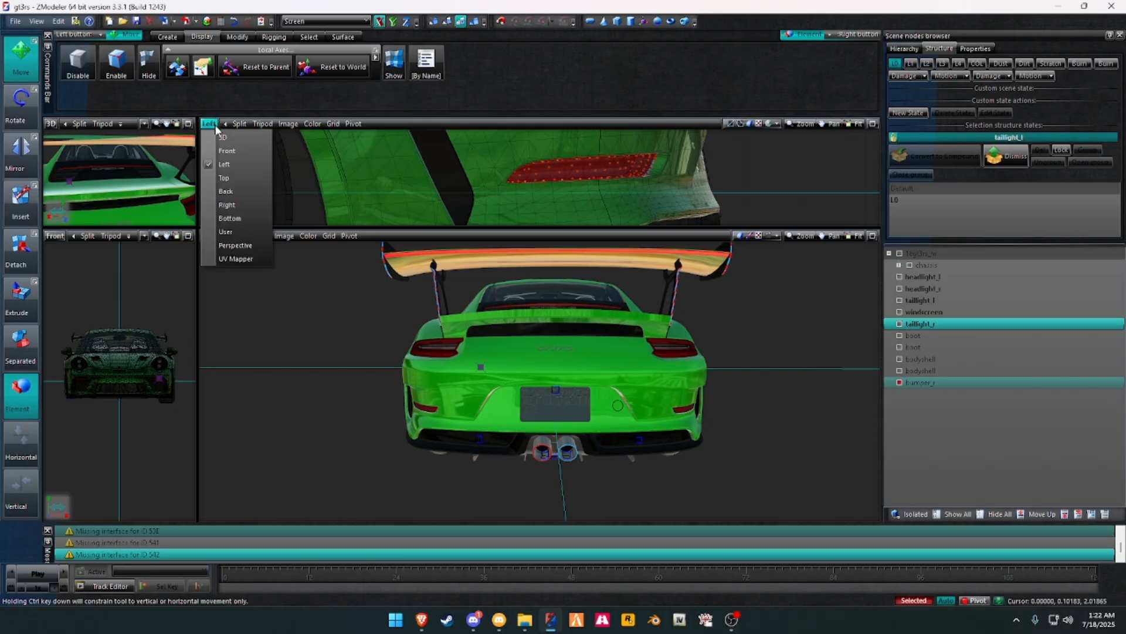
{"action": "left_click", "coordinate": [226, 190]}
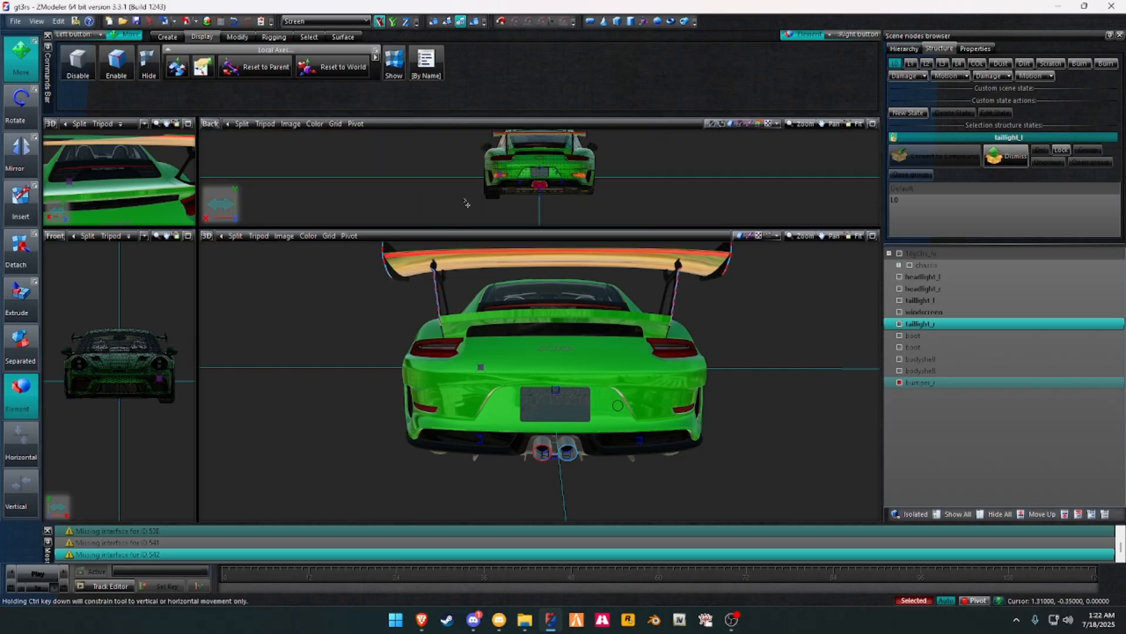
{"action": "scroll", "coordinate": [529, 167], "scroll_direction": "up", "scroll_amount": 5}
{"action": "scroll", "coordinate": [530, 166], "scroll_direction": "up", "scroll_amount": 5}
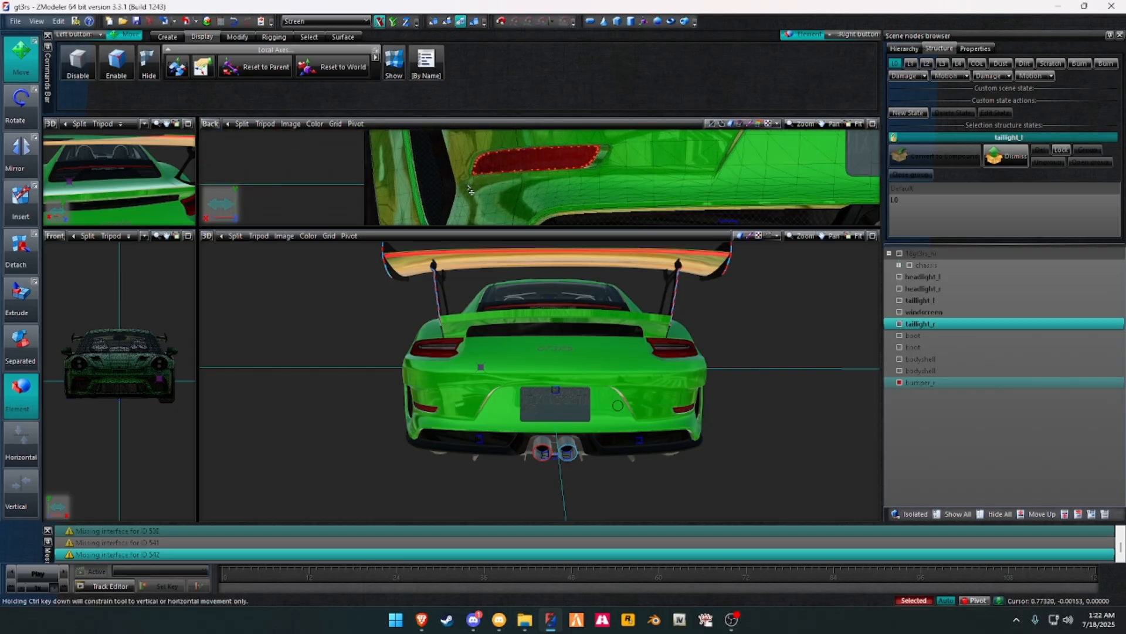
{"action": "left_click_drag", "start_coordinate": [588, 160], "coordinate": [585, 159]}
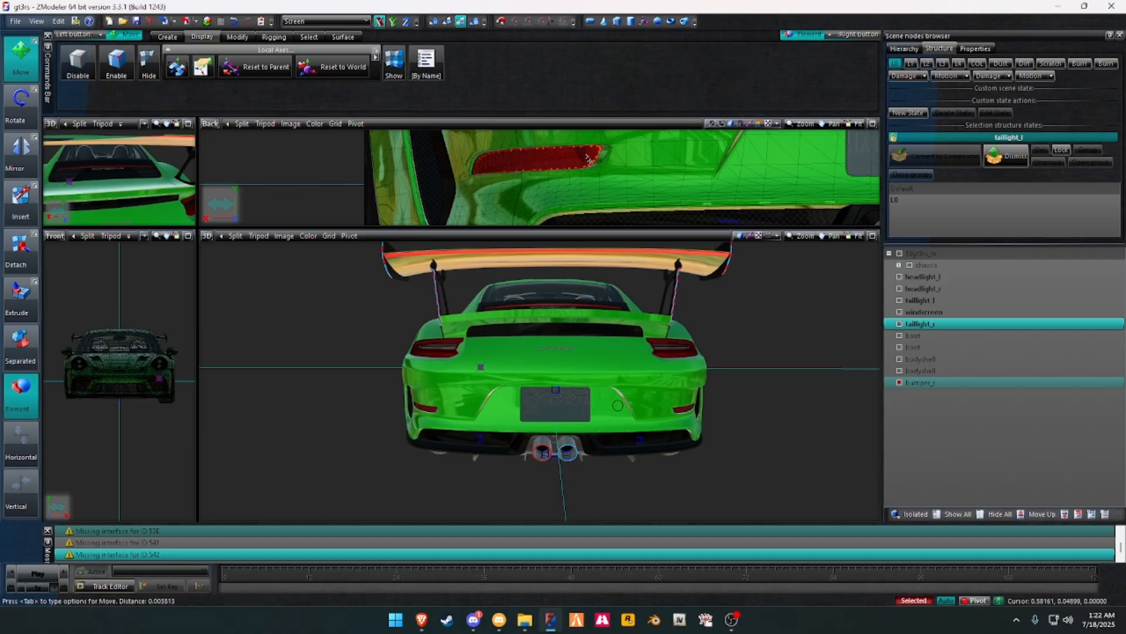
{"action": "left_click_drag", "start_coordinate": [589, 159], "coordinate": [587, 156]}
Step: Shift the reflector polygons slightly toward the car's rear in the Left view with small moves
{"action": "left_click", "coordinate": [222, 129]}
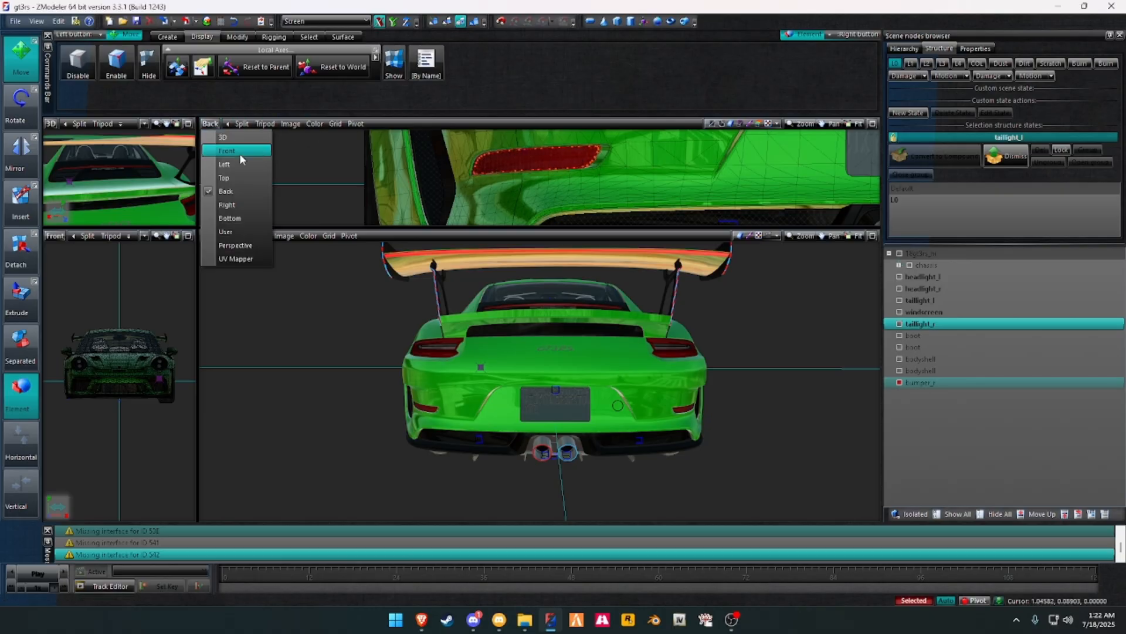
{"action": "left_click", "coordinate": [222, 167]}
{"action": "scroll", "coordinate": [679, 178], "scroll_direction": "up", "scroll_amount": 3}
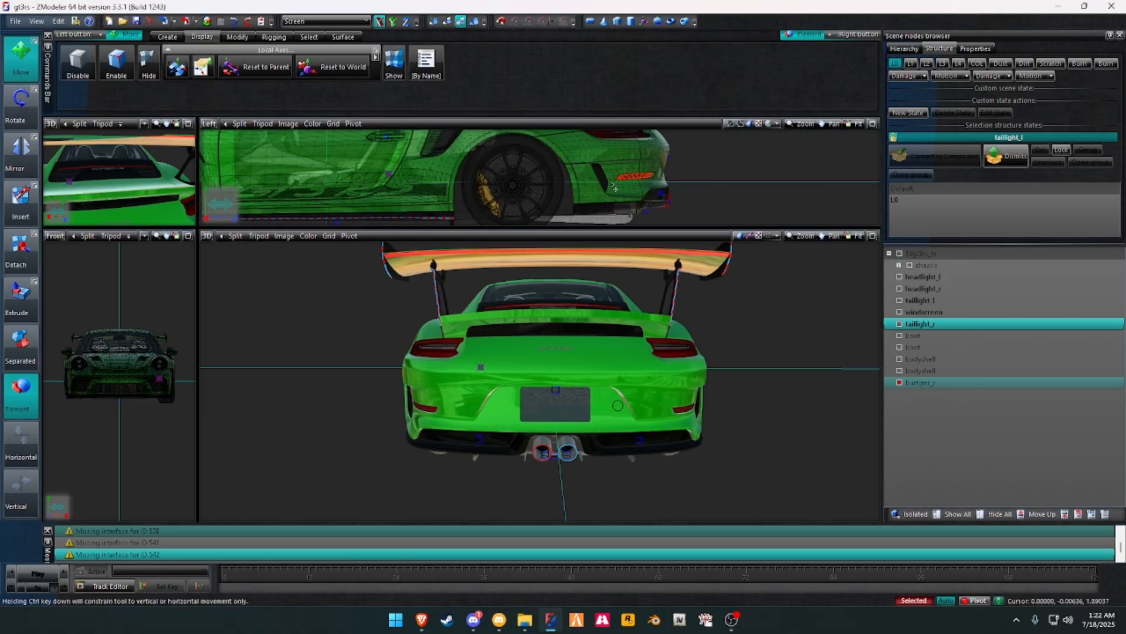
{"action": "scroll", "coordinate": [678, 162], "scroll_direction": "up", "scroll_amount": 3}
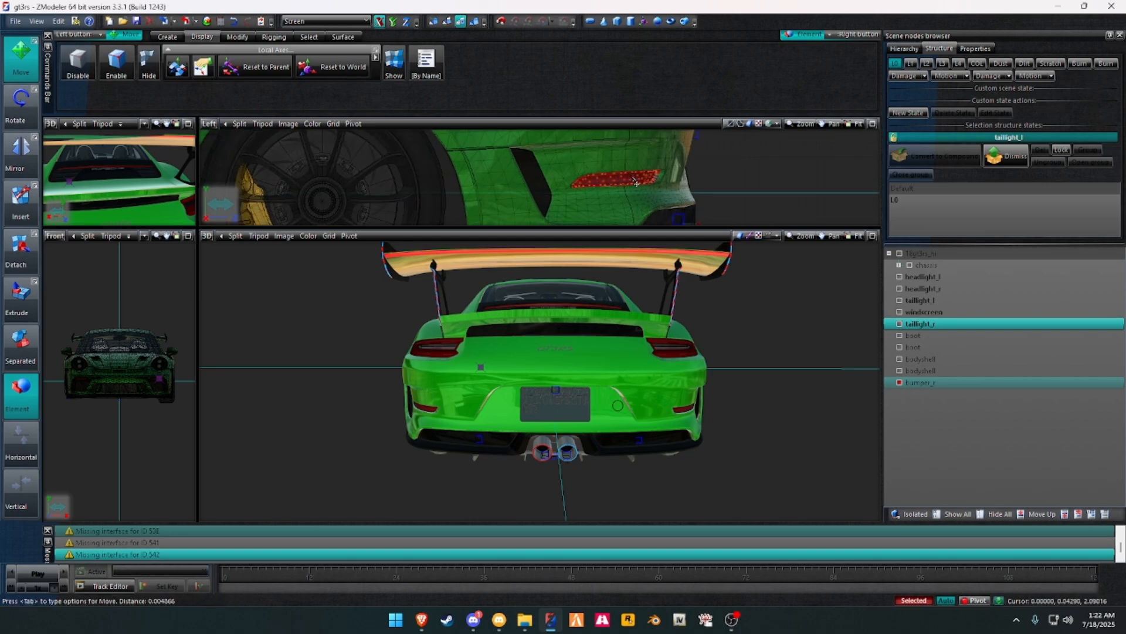
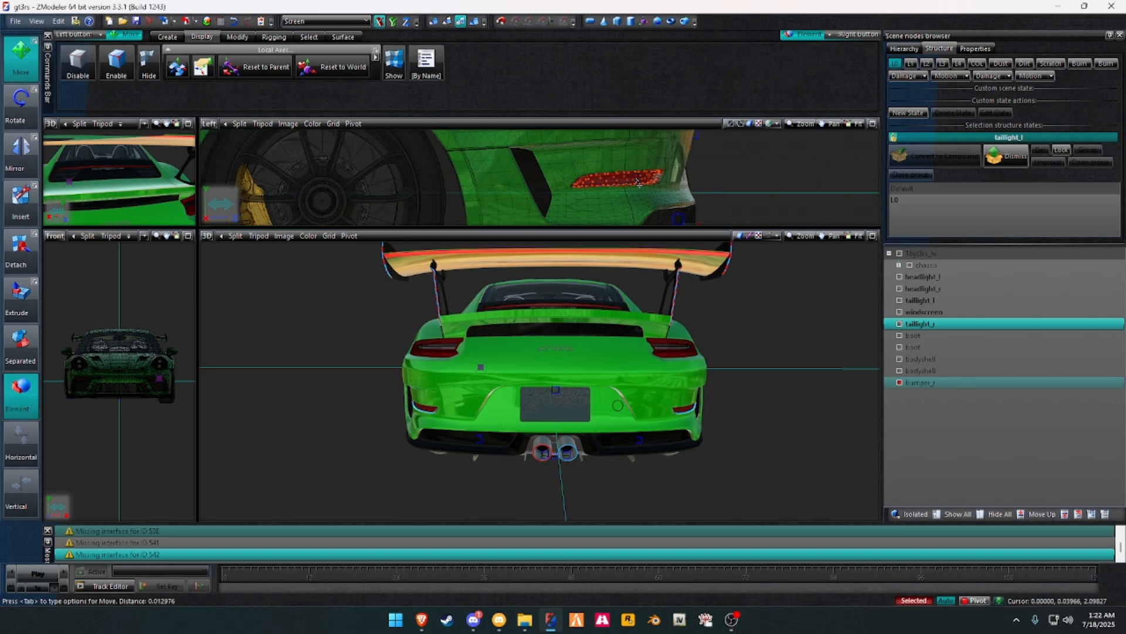
{"action": "left_click_drag", "start_coordinate": [639, 184], "coordinate": [637, 184]}
{"action": "scroll", "coordinate": [634, 185], "scroll_direction": "up", "scroll_amount": 3}
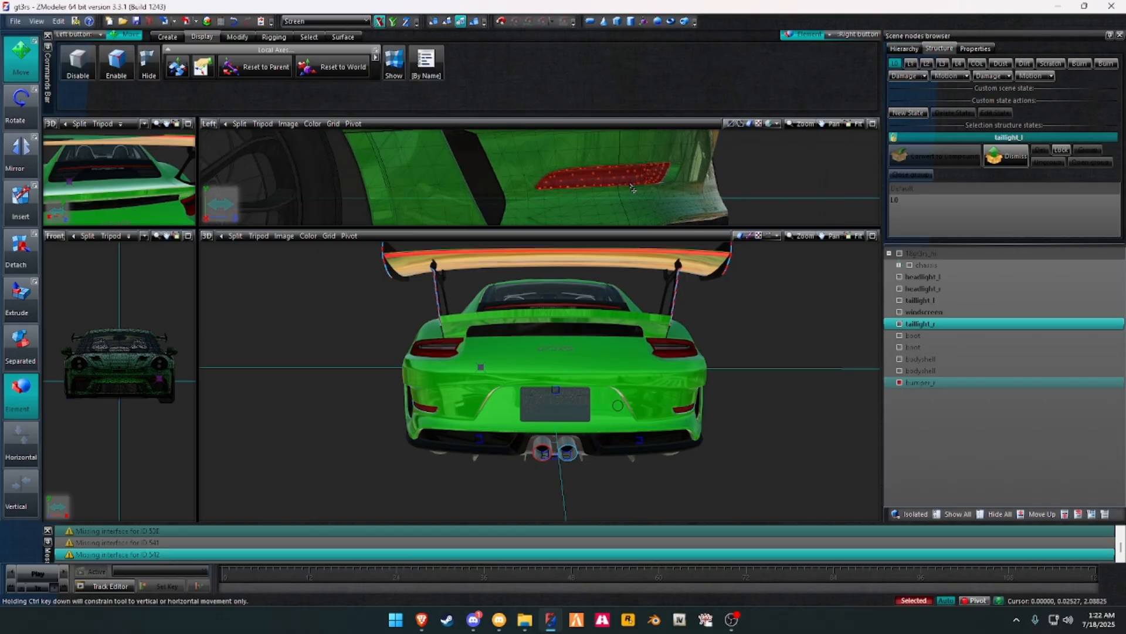
{"action": "left_click_drag", "start_coordinate": [687, 188], "coordinate": [664, 176]}
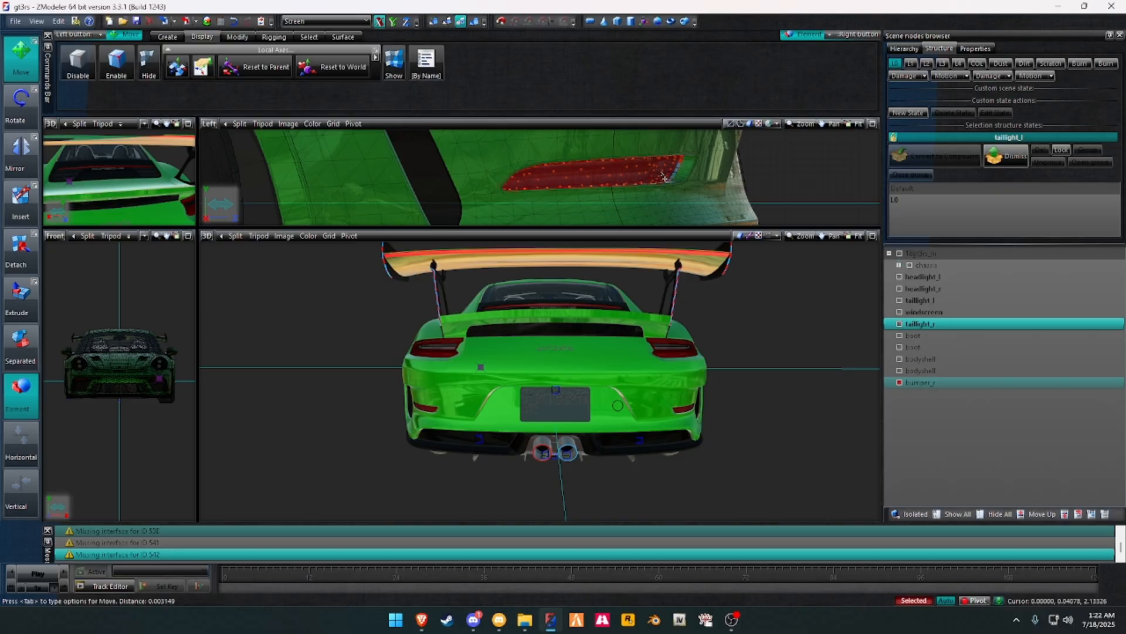
{"action": "scroll", "coordinate": [792, 191], "scroll_direction": "down", "scroll_amount": 3}
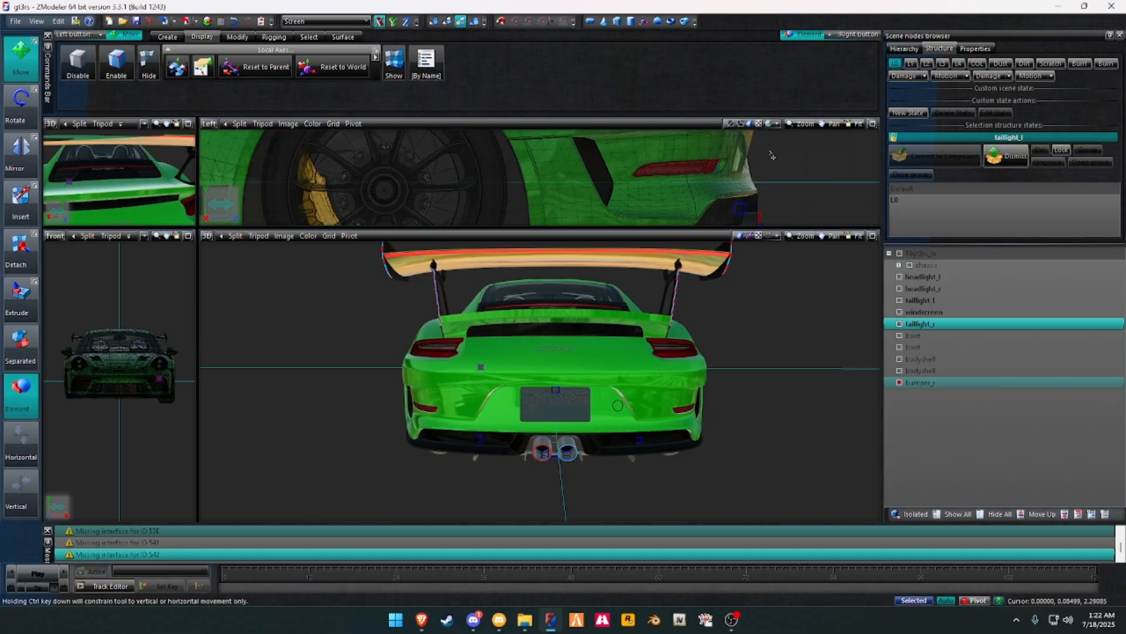
Step: Hide the chassis so that only the separate light parts are shown
{"action": "scroll", "coordinate": [698, 185], "scroll_direction": "down", "scroll_amount": 3}
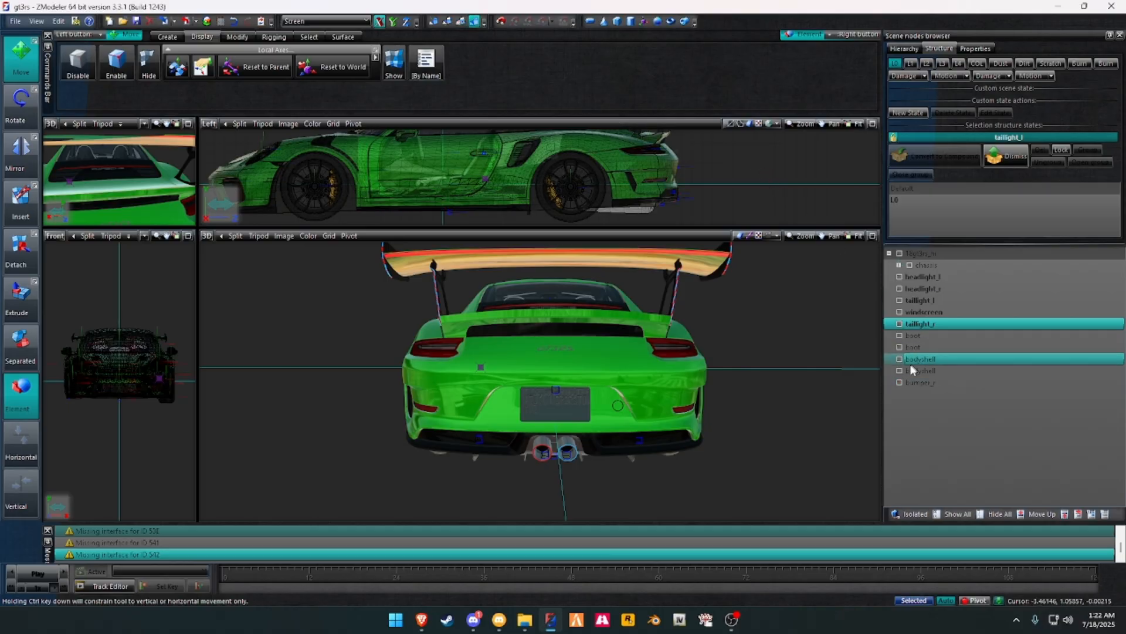
{"action": "left_click", "coordinate": [909, 266]}
{"action": "middle_click_drag", "start_coordinate": [775, 352], "coordinate": [622, 377]}
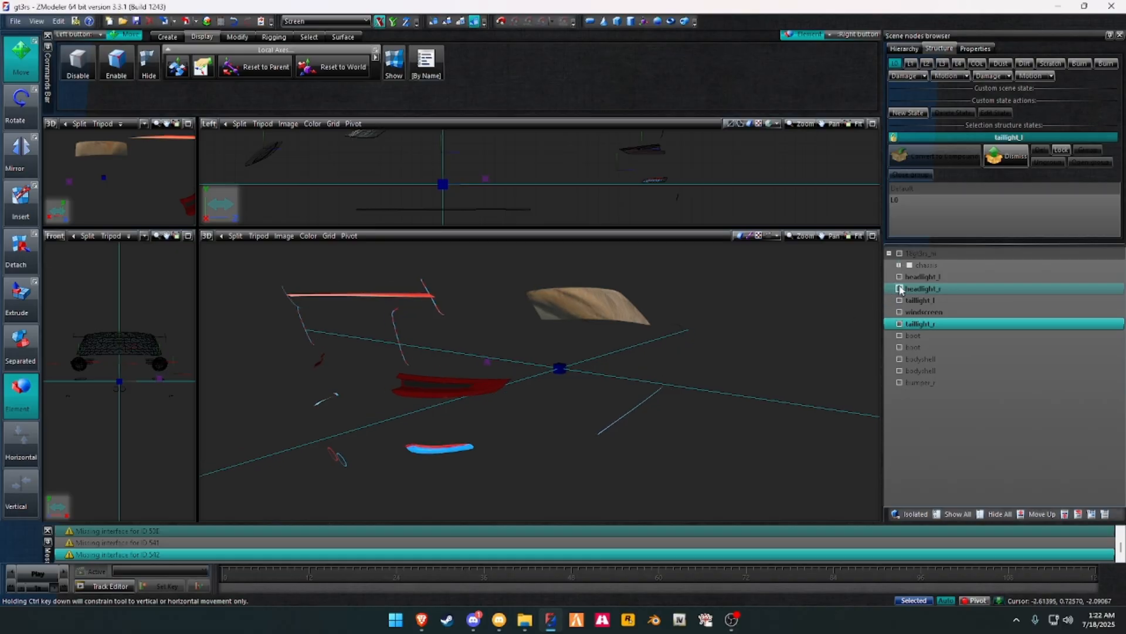
Step: Select headlight_l, headlight_r, taillight_l and taillight_r, and set the external state ID of their polygons to 0
{"action": "left_click", "coordinate": [902, 280]}
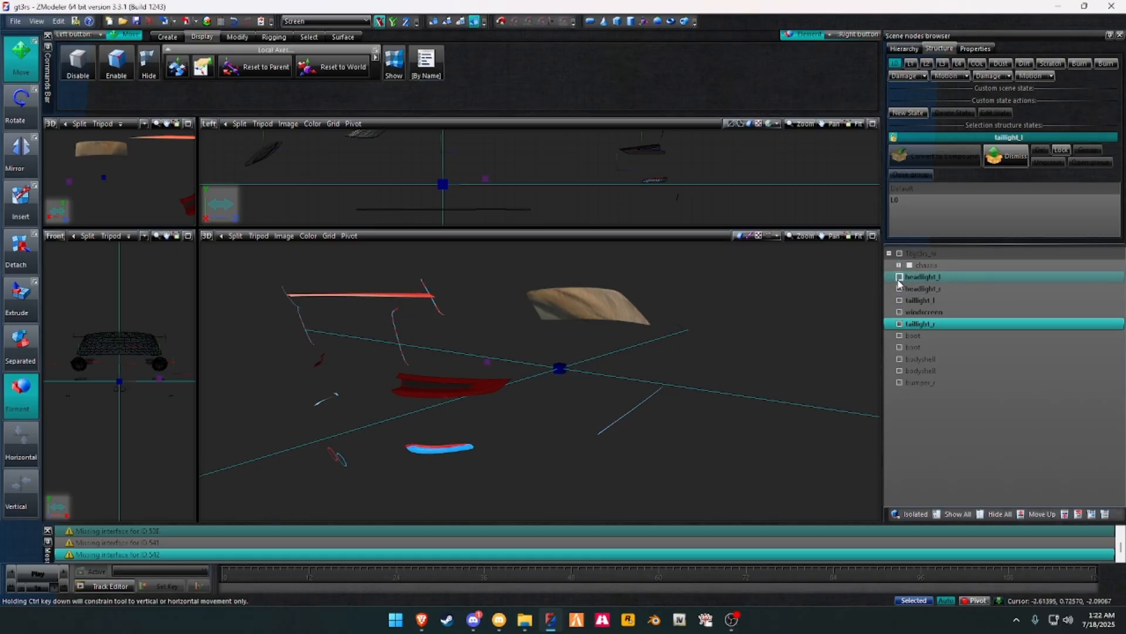
{"action": "left_click", "coordinate": [899, 278]}
{"action": "left_click", "coordinate": [899, 289]}
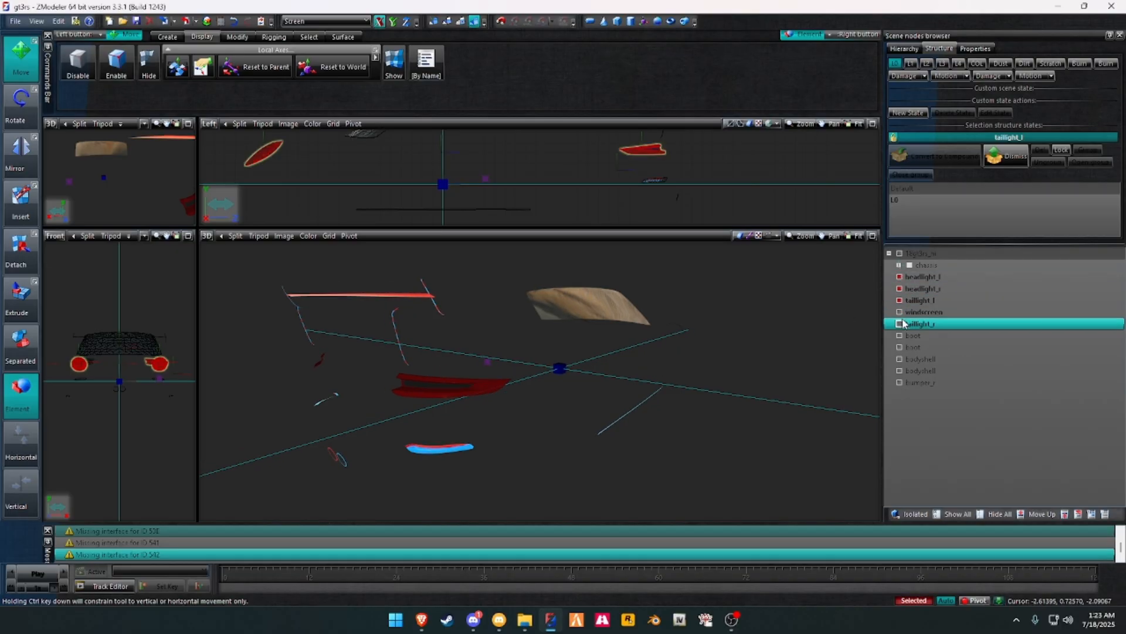
{"action": "key", "text": "alt+x"}
{"action": "left_click", "coordinate": [461, 21]}
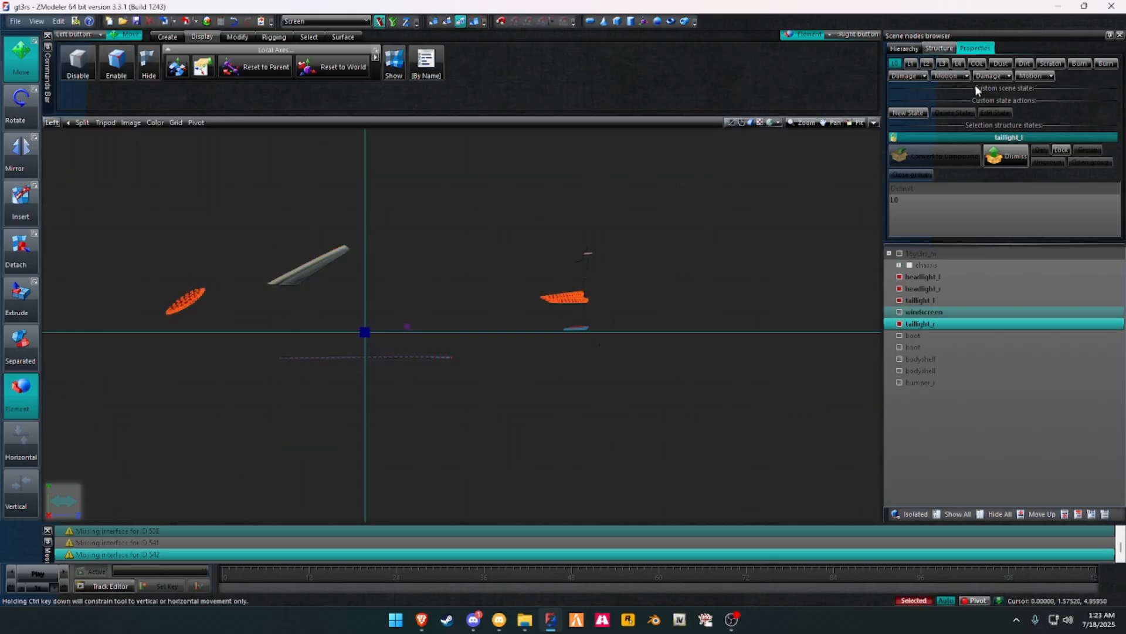
{"action": "left_click", "coordinate": [975, 48]}
{"action": "left_click", "coordinate": [904, 113]}
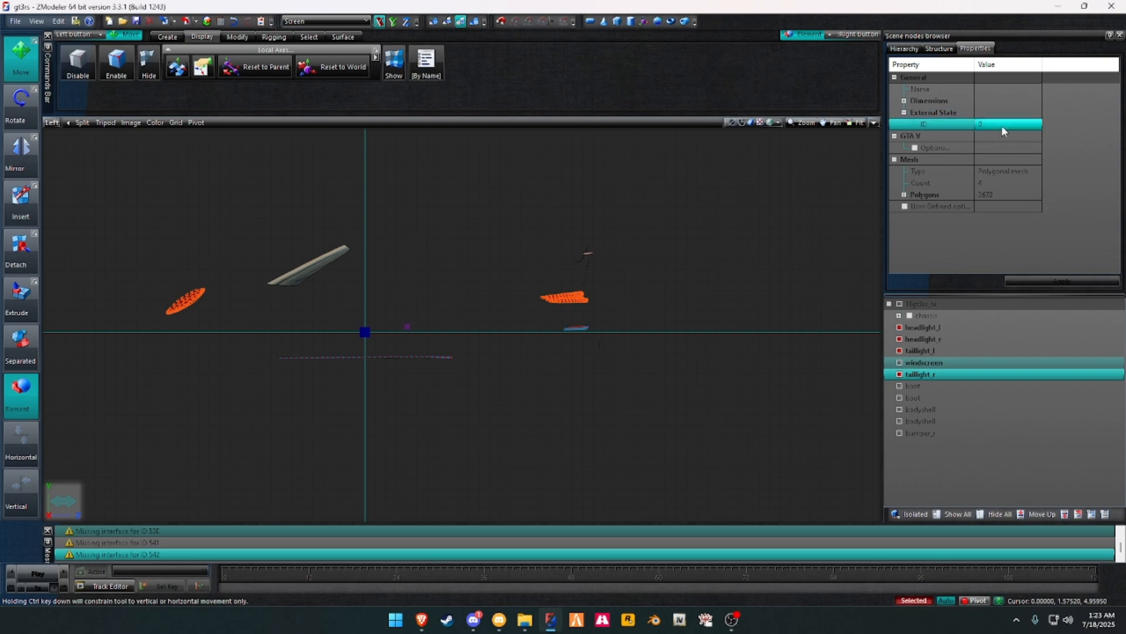
{"action": "left_click", "coordinate": [1051, 148]}
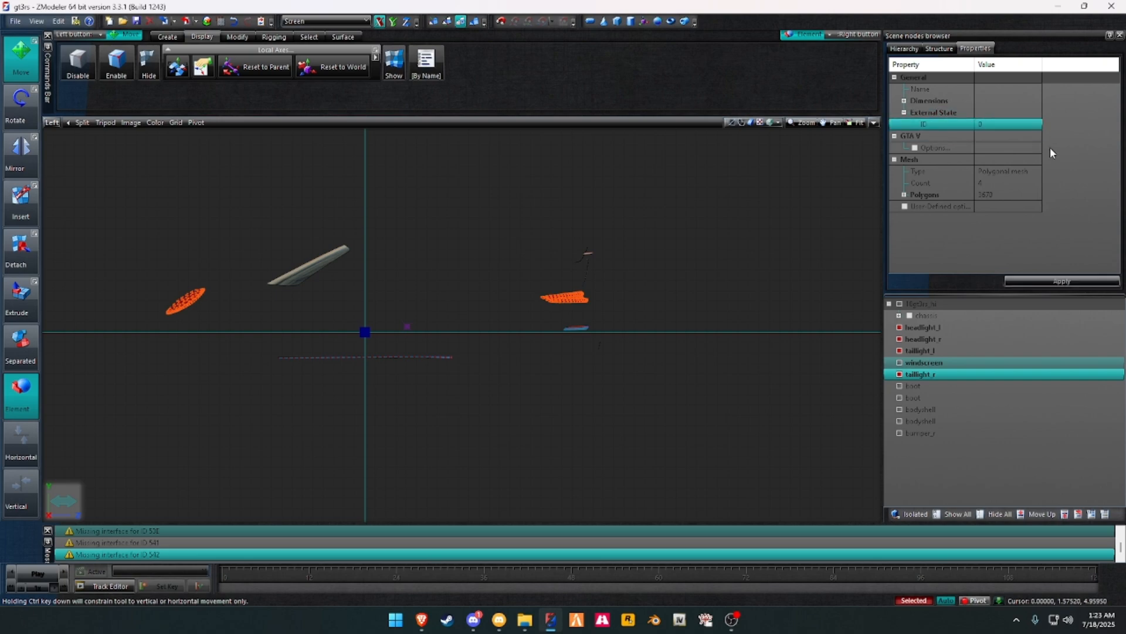
{"action": "left_click", "coordinate": [1036, 281]}
Step: Set the external state ID of the same headlight and taillight vertices to 0, and return to object level
{"action": "left_click", "coordinate": [432, 21]}
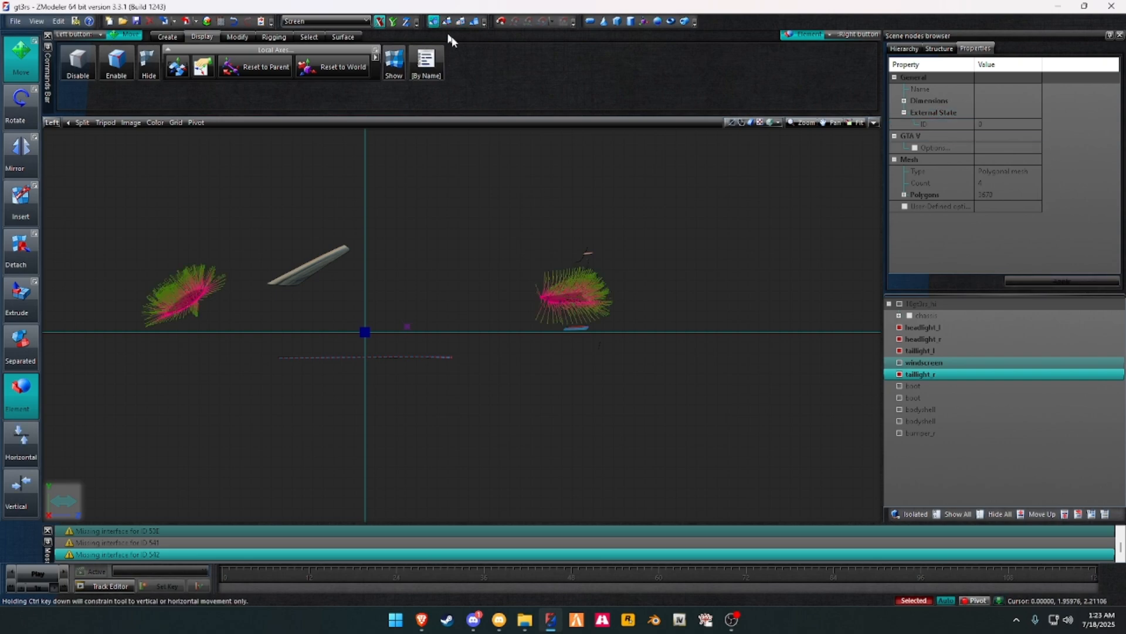
{"action": "left_click", "coordinate": [1001, 125]}
{"action": "left_click", "coordinate": [1072, 162]}
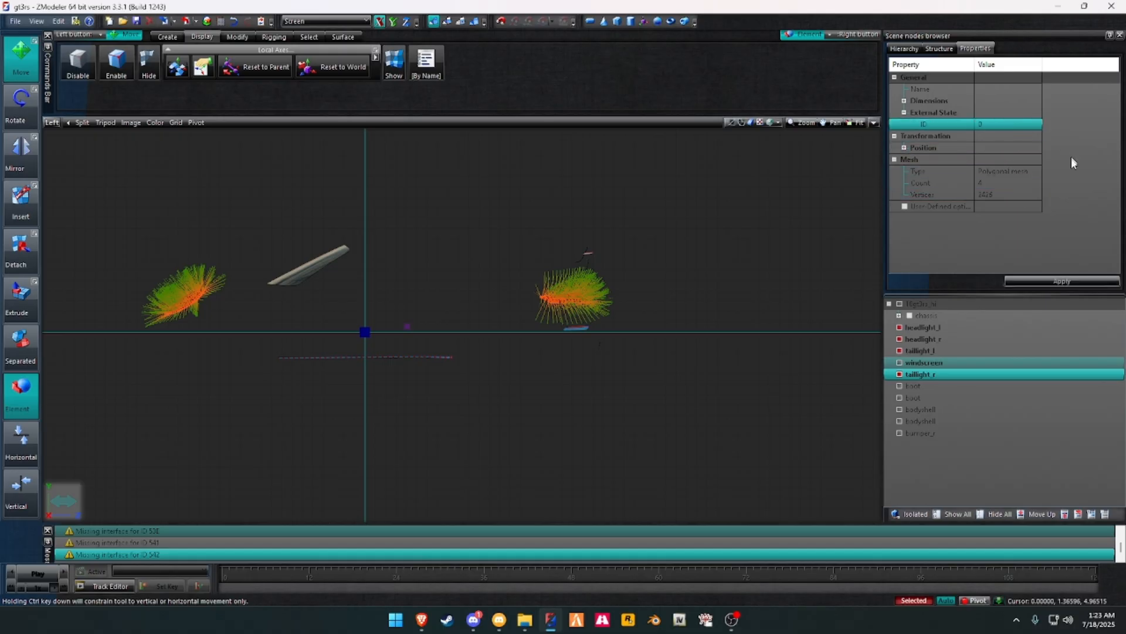
{"action": "left_click", "coordinate": [1048, 283]}
{"action": "left_click", "coordinate": [474, 21]}
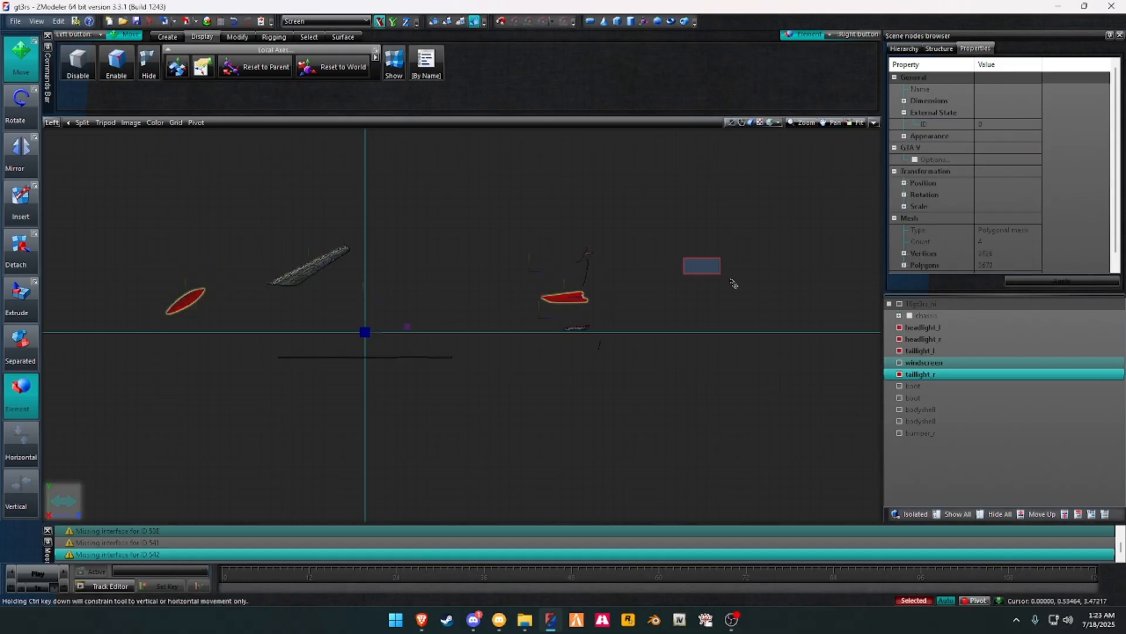
Step: Clear the object selection and delete the outer lens polygons of headlight_l, keeping its inner ring
{"action": "left_click", "coordinate": [460, 255]}
{"action": "middle_click_drag", "start_coordinate": [460, 255], "coordinate": [643, 260]}
{"action": "scroll", "coordinate": [376, 306], "scroll_direction": "up", "scroll_amount": 10}
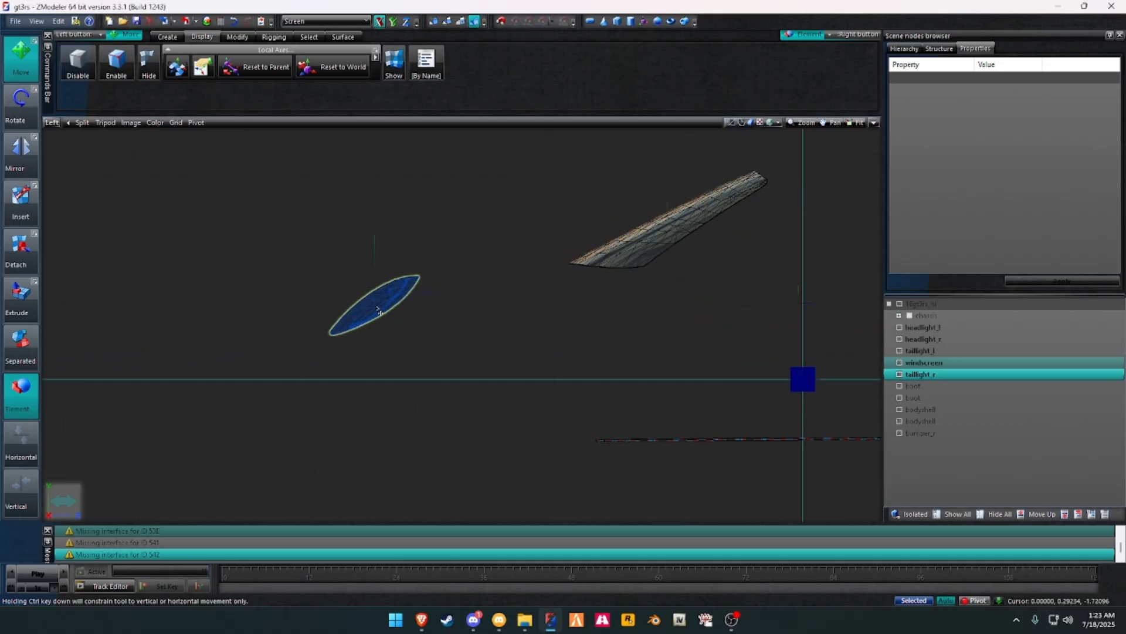
{"action": "left_click", "coordinate": [461, 22]}
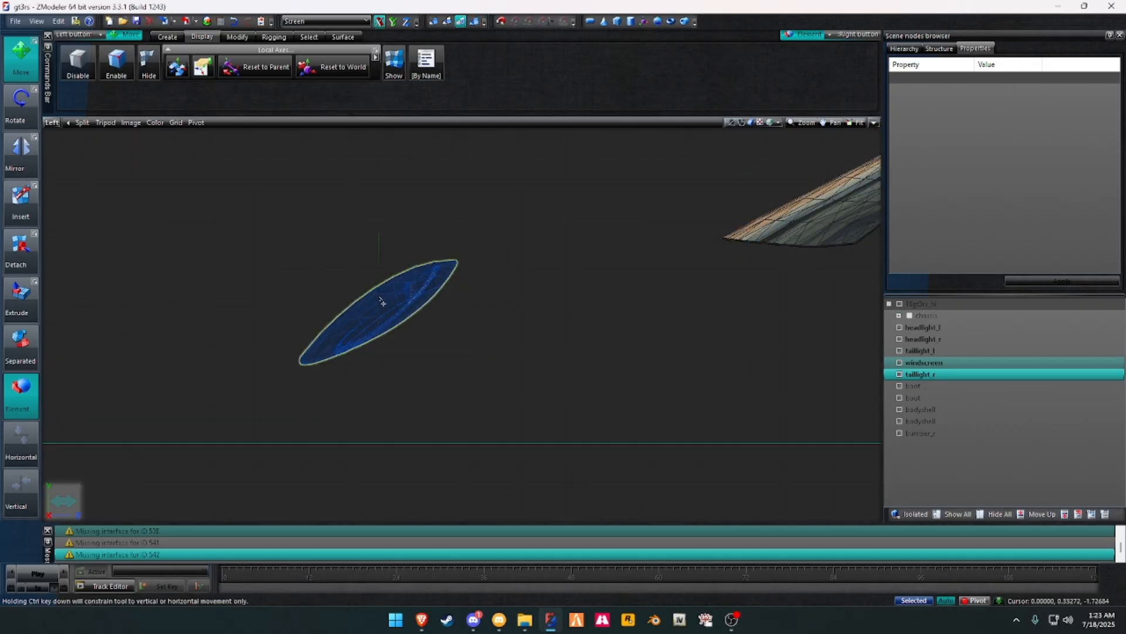
{"action": "left_click", "coordinate": [402, 280]}
{"action": "right_click", "coordinate": [415, 276]}
{"action": "key", "text": "space"}
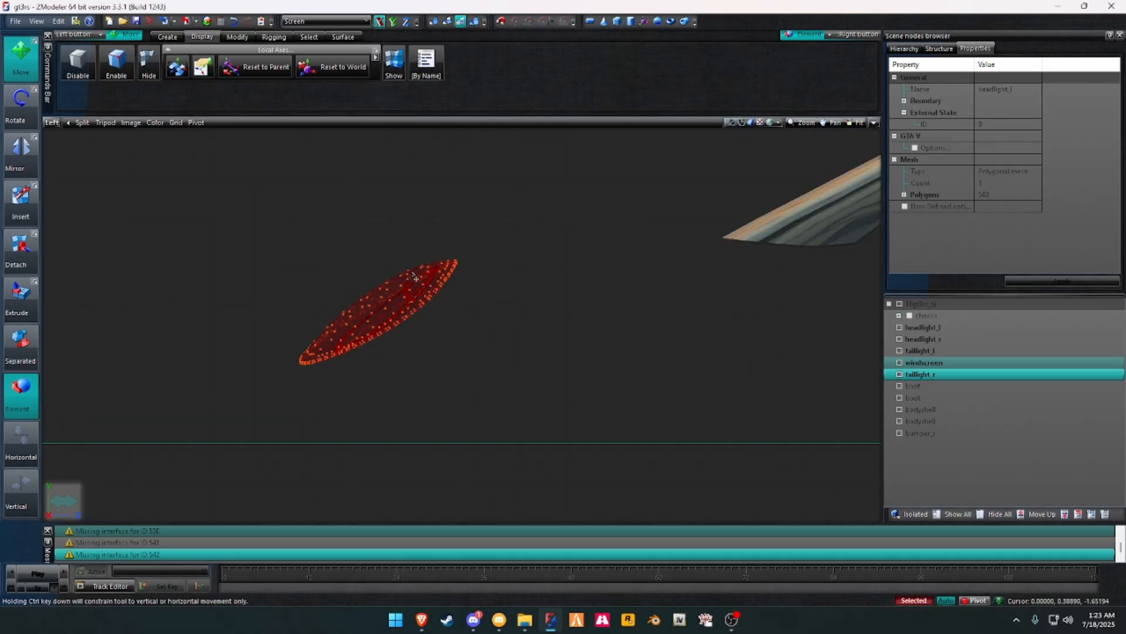
{"action": "key", "text": "Delete"}
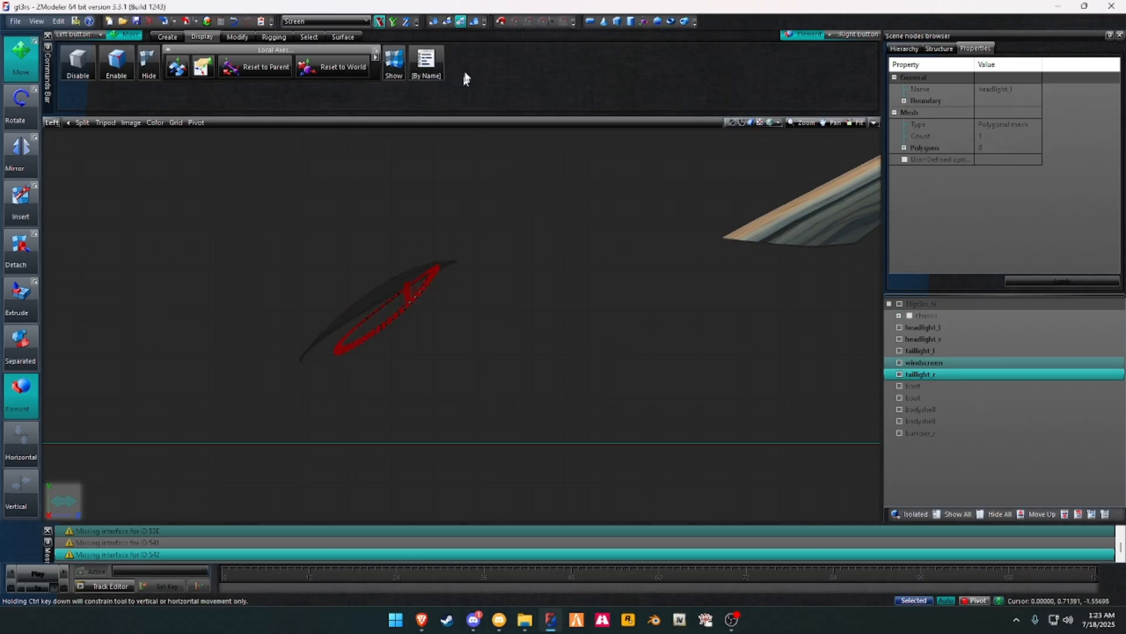
Step: Delete the outer lens polygons of headlight_r, keeping its inner ring, and return to object level
{"action": "left_click", "coordinate": [474, 23]}
{"action": "scroll", "coordinate": [379, 266], "scroll_direction": "up", "scroll_amount": 2}
{"action": "left_click", "coordinate": [461, 23]}
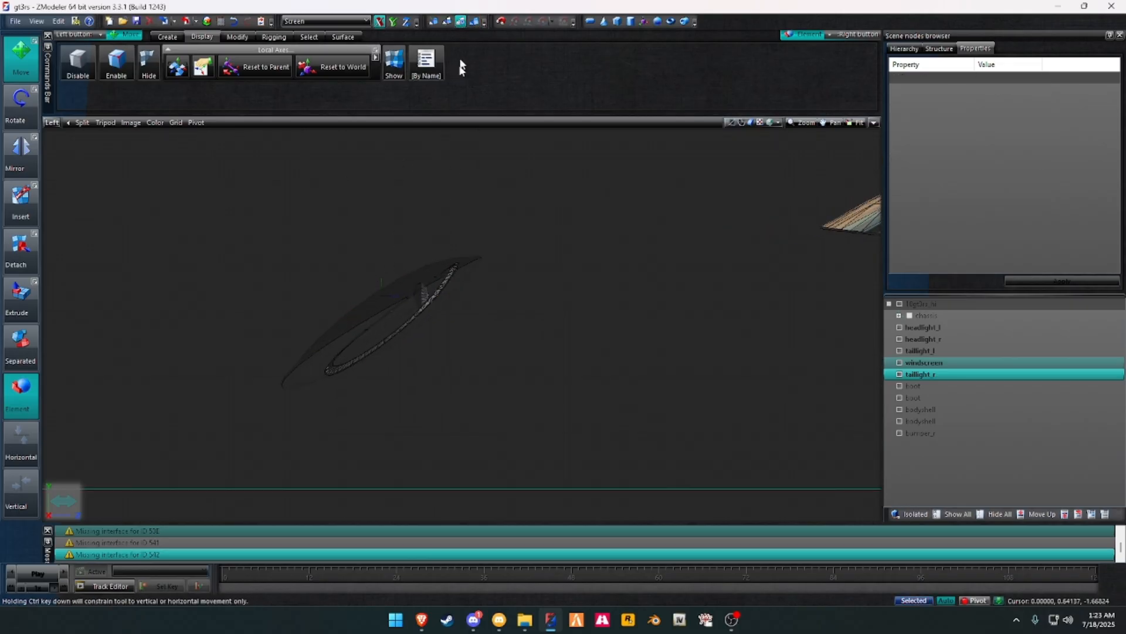
{"action": "right_click", "coordinate": [420, 274]}
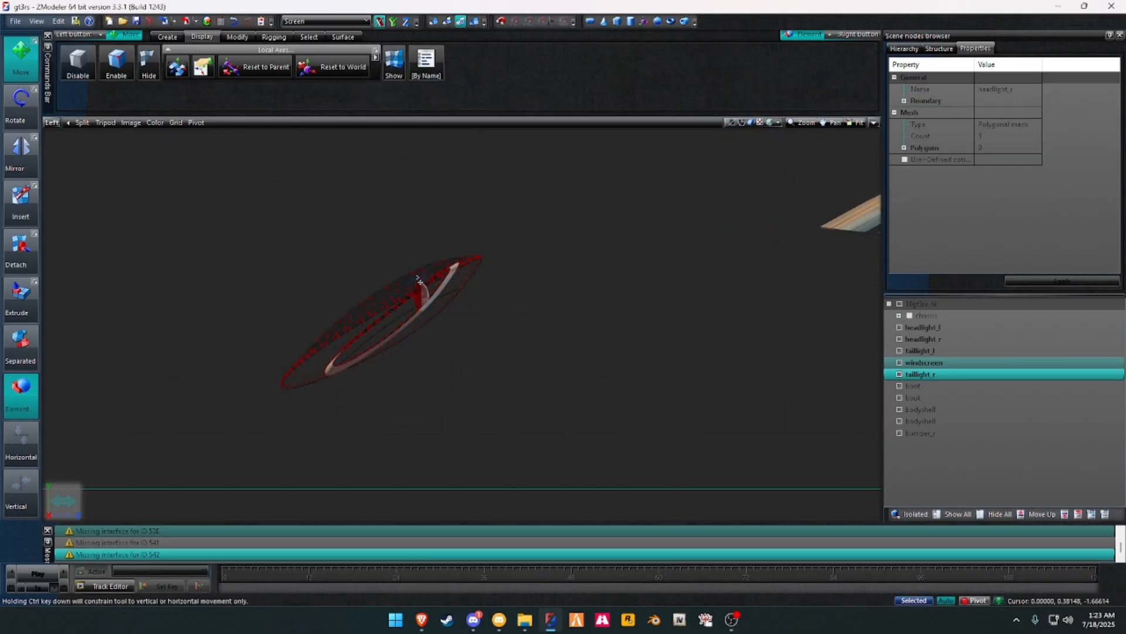
{"action": "key", "text": "Delete"}
{"action": "left_click", "coordinate": [476, 23]}
{"action": "scroll", "coordinate": [523, 327], "scroll_direction": "down", "scroll_amount": 4}
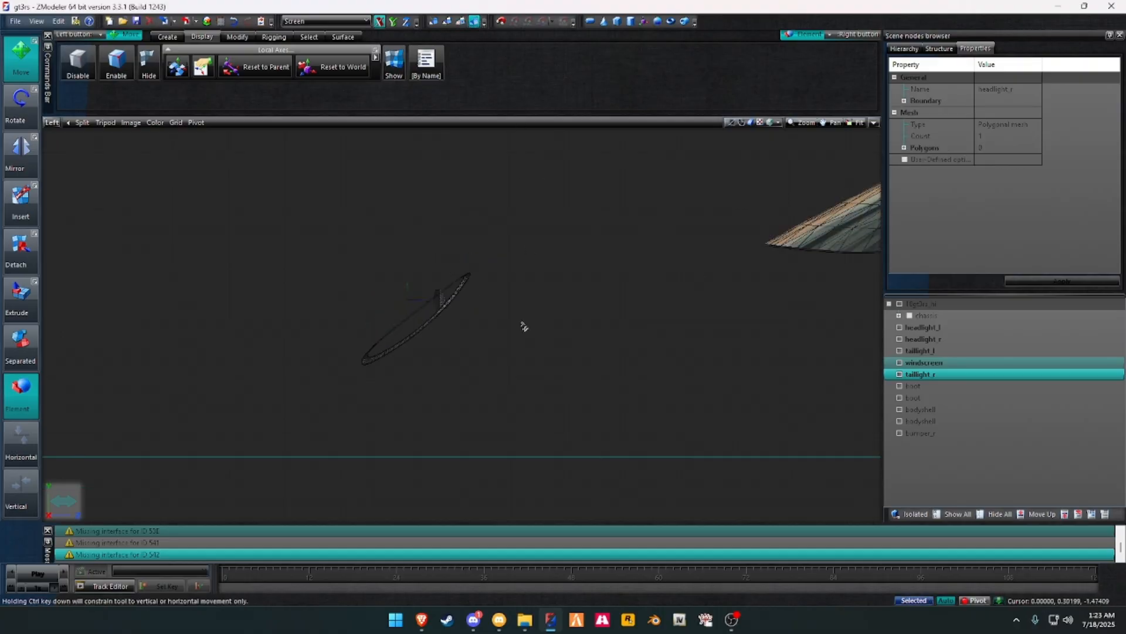
{"action": "scroll", "coordinate": [355, 377], "scroll_direction": "down", "scroll_amount": 5}
{"action": "scroll", "coordinate": [471, 352], "scroll_direction": "up", "scroll_amount": 4}
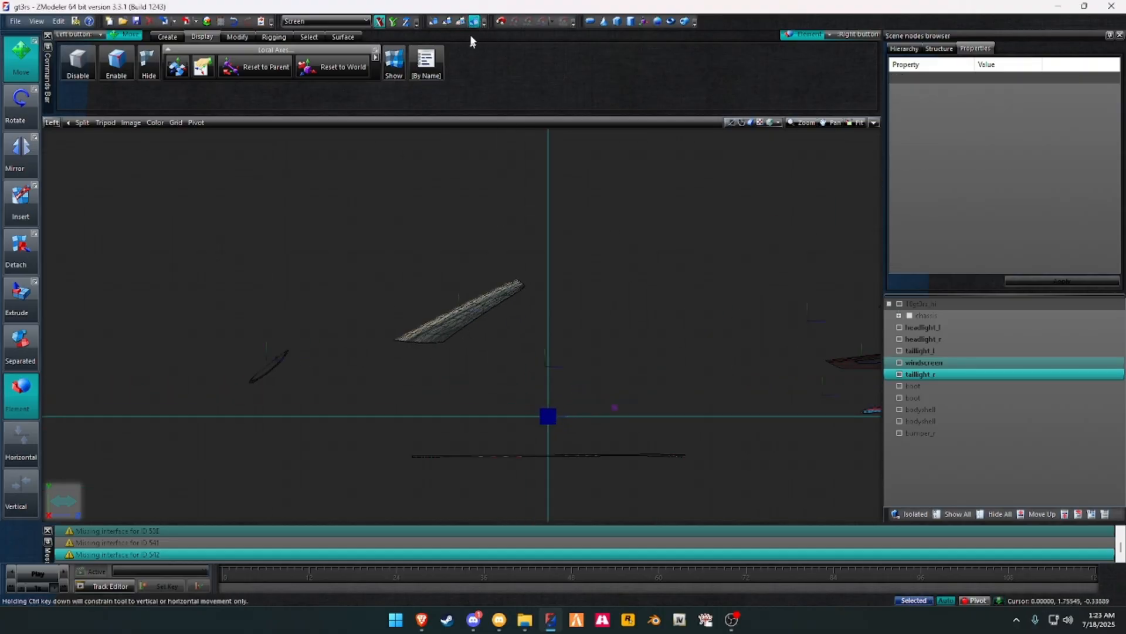
Step: Open the windscreen mesh at polygon level in a User view and delete the polygon row just below its top strip
{"action": "left_click", "coordinate": [463, 24]}
{"action": "right_click", "coordinate": [444, 330]}
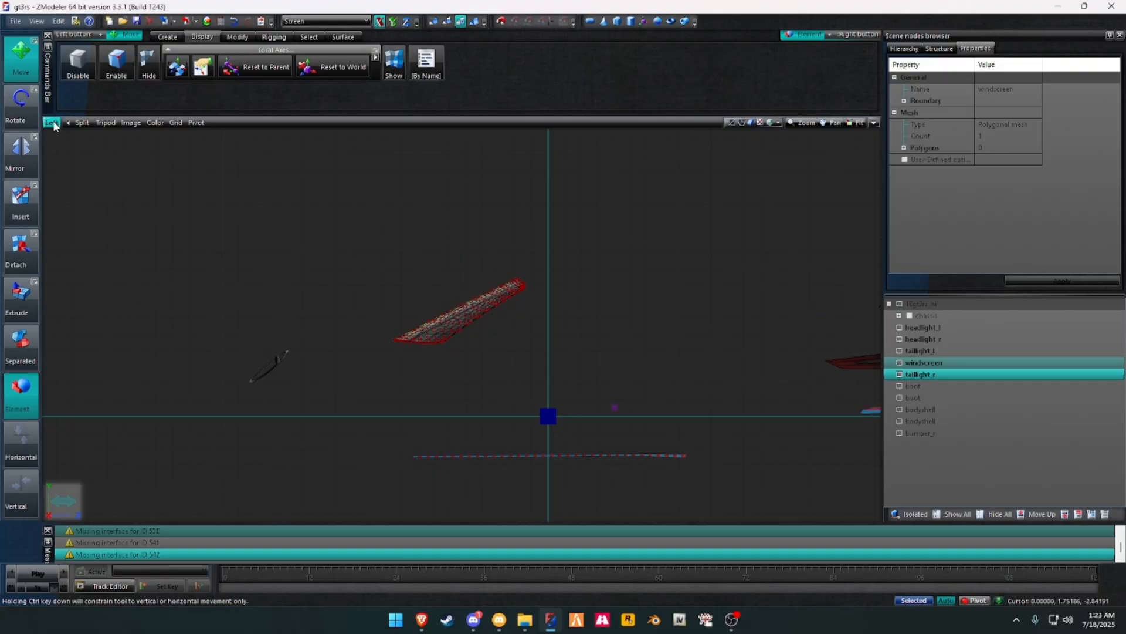
{"action": "left_click", "coordinate": [52, 122]}
{"action": "left_click", "coordinate": [65, 232]}
{"action": "scroll", "coordinate": [558, 245], "scroll_direction": "up", "scroll_amount": 5}
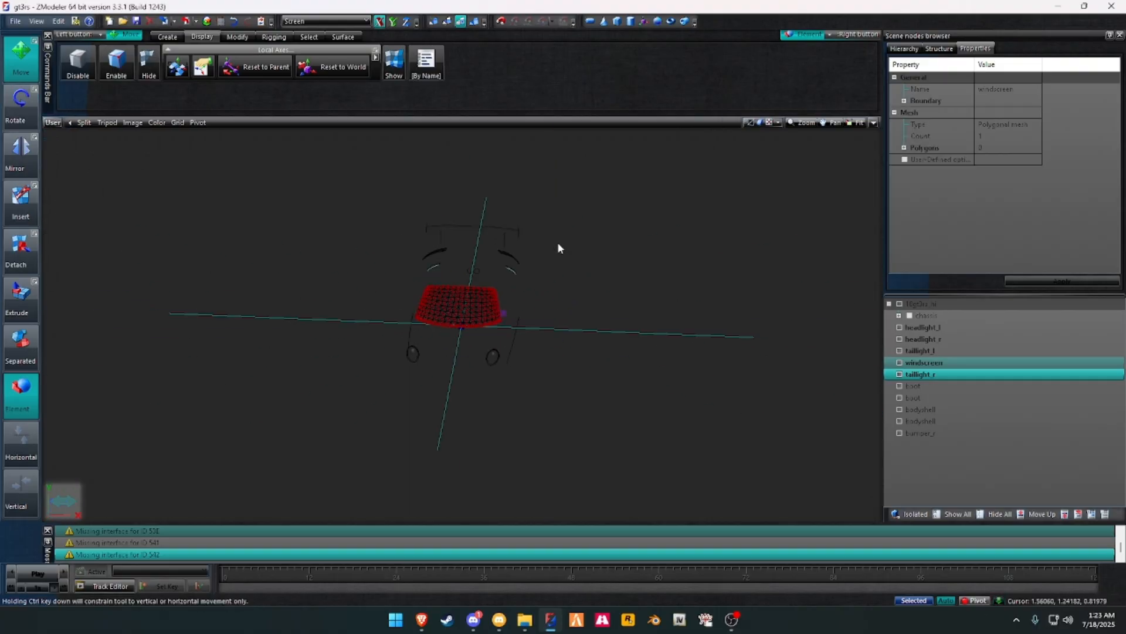
{"action": "scroll", "coordinate": [429, 338], "scroll_direction": "up", "scroll_amount": 5}
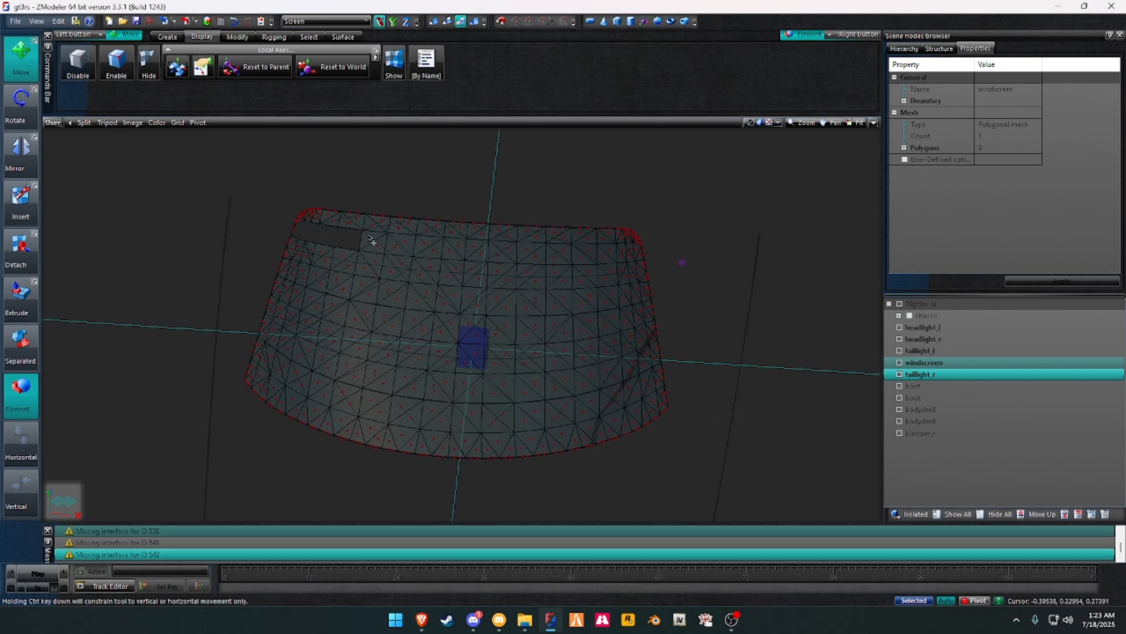
{"action": "left_click_drag", "start_coordinate": [371, 240], "coordinate": [581, 256]}
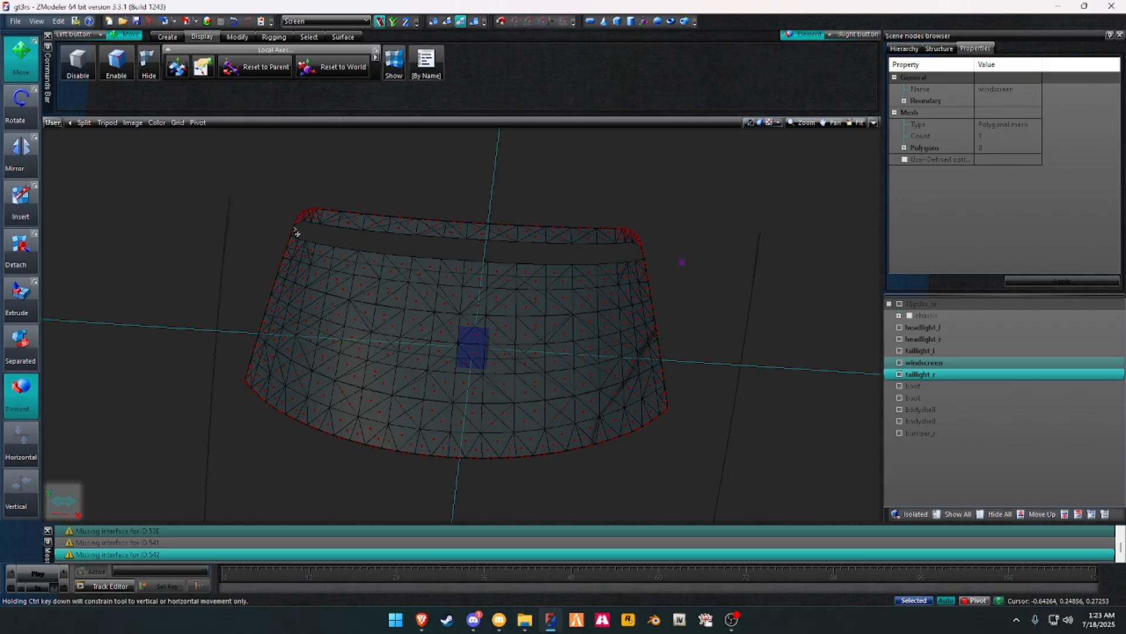
Step: Separate the windscreen's top strip at both corners and delete the remaining glass below it
{"action": "scroll", "coordinate": [285, 231], "scroll_direction": "up", "scroll_amount": 5}
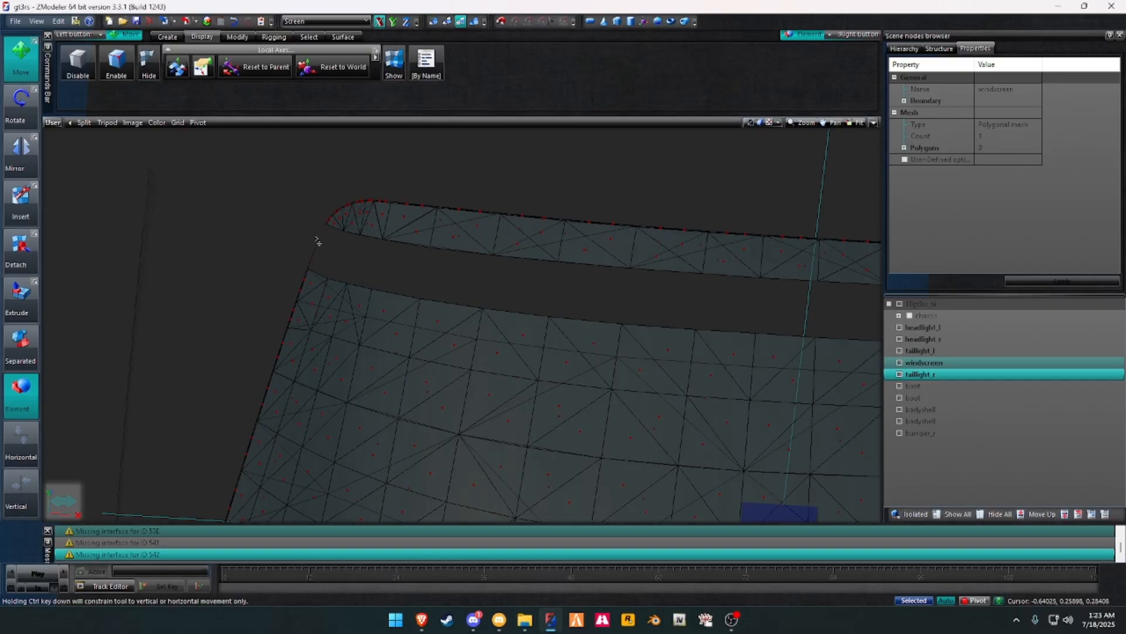
{"action": "middle_click_drag", "start_coordinate": [526, 302], "coordinate": [447, 324]}
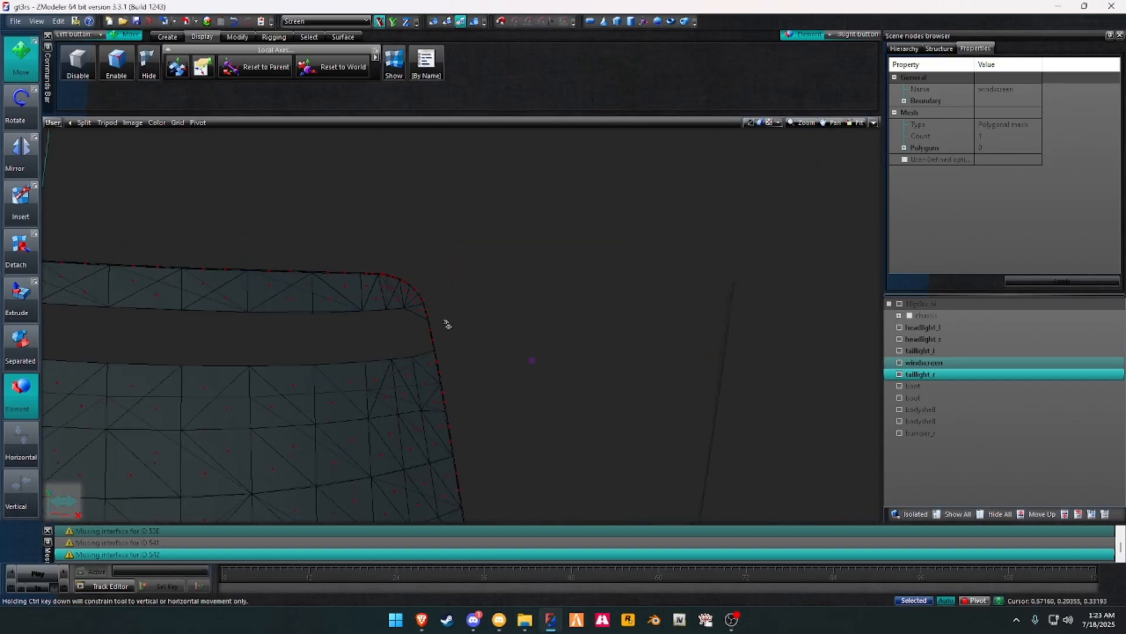
{"action": "mouse_move", "coordinate": [407, 311]}
{"action": "right_mouse_down"}
{"action": "mouse_move", "coordinate": [458, 347]}
{"action": "mouse_move", "coordinate": [414, 322]}
{"action": "right_mouse_up"}
{"action": "key", "text": "Delete"}
{"action": "key", "text": "Delete"}
{"action": "right_click", "coordinate": [423, 384]}
{"action": "key", "text": "Delete"}
{"action": "scroll", "coordinate": [666, 235], "scroll_direction": "down", "scroll_amount": 6}
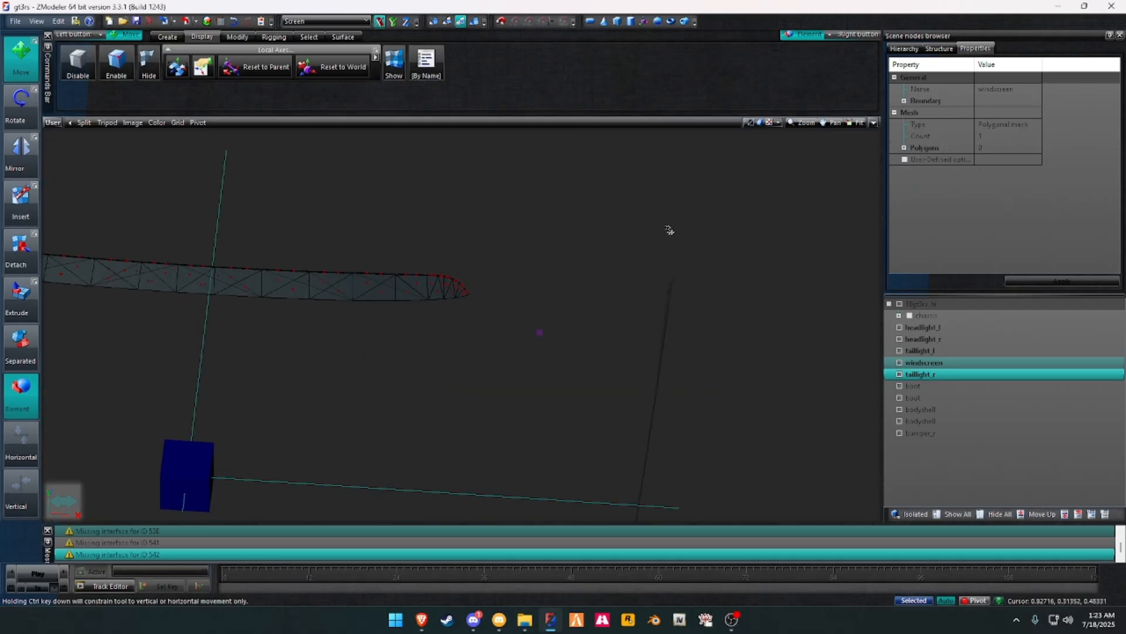
Step: Return to object level and restore the multi-viewport layout to view the headlight rings and windscreen strip in 3D
{"action": "left_click", "coordinate": [474, 22]}
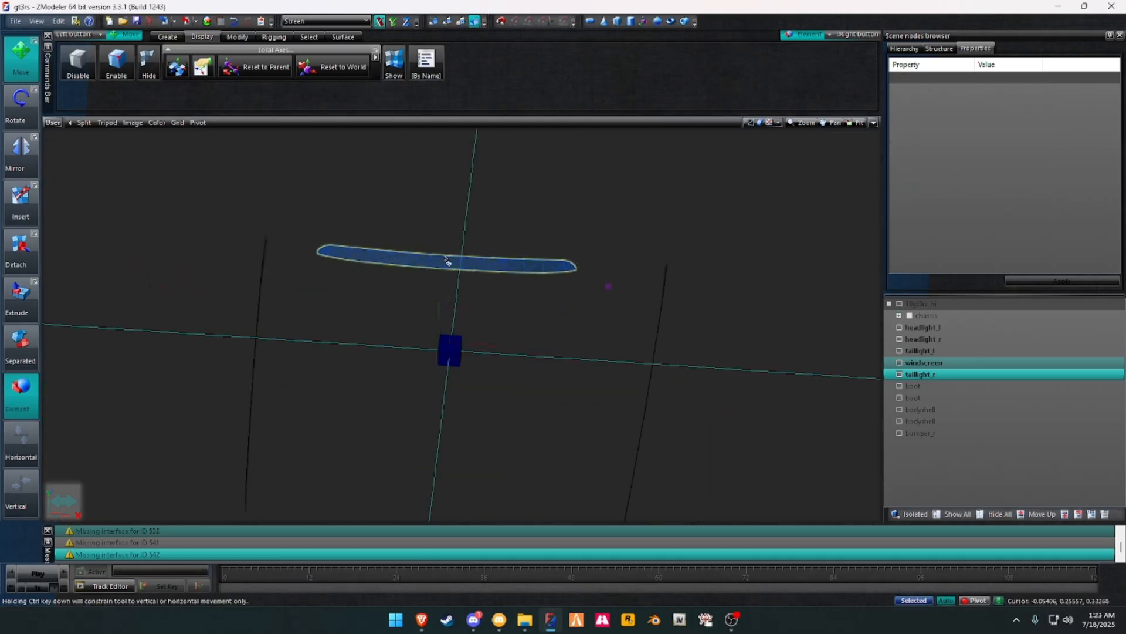
{"action": "scroll", "coordinate": [492, 200], "scroll_direction": "down", "scroll_amount": 4}
{"action": "key", "text": "alt+w"}
{"action": "middle_click_drag", "start_coordinate": [555, 341], "coordinate": [661, 342]}
{"action": "scroll", "coordinate": [661, 342], "scroll_direction": "down", "scroll_amount": 3}
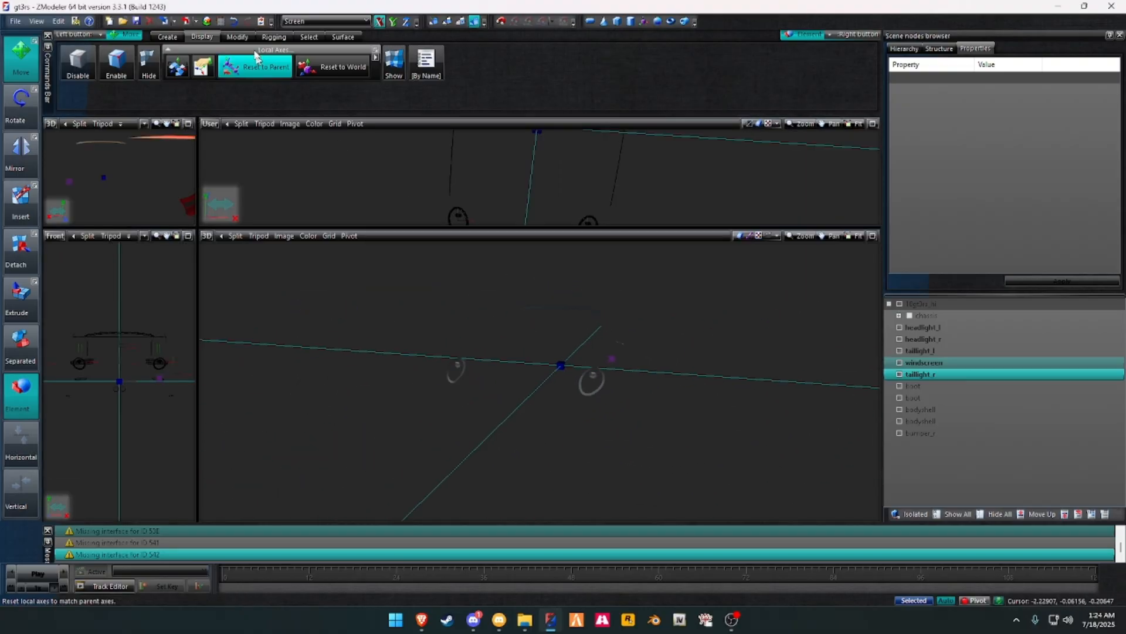
Step: Assign the redblue material to all parts from headlight_l through bumper_r in the Material Browser
{"action": "left_click", "coordinate": [207, 21]}
{"action": "left_click", "coordinate": [924, 328]}
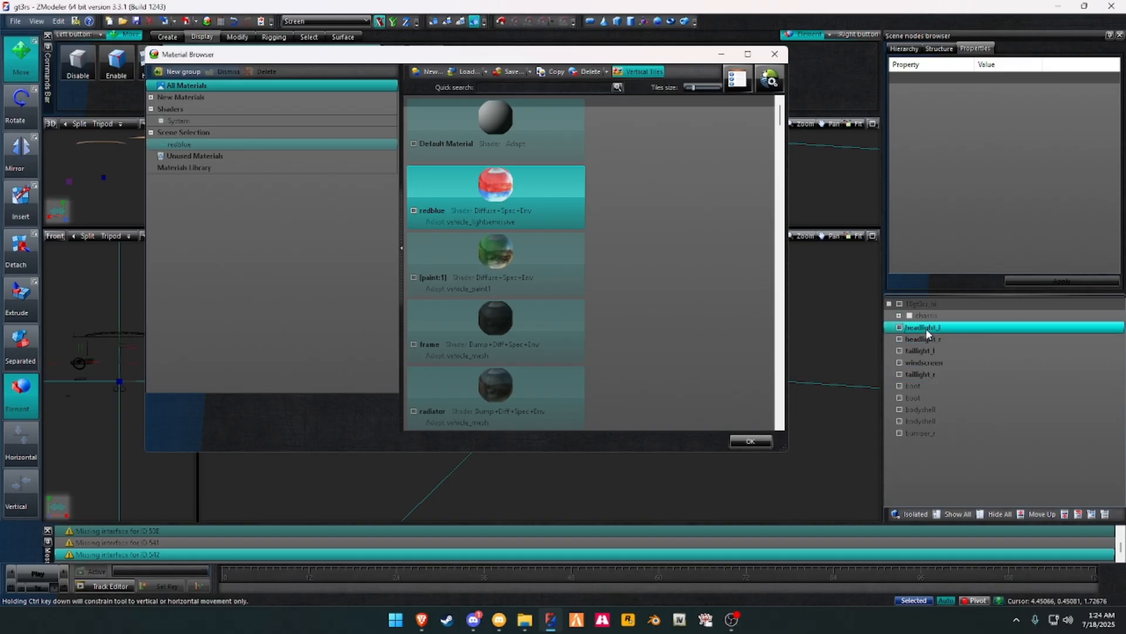
{"action": "left_click", "coordinate": [899, 435], "text": "shift"}
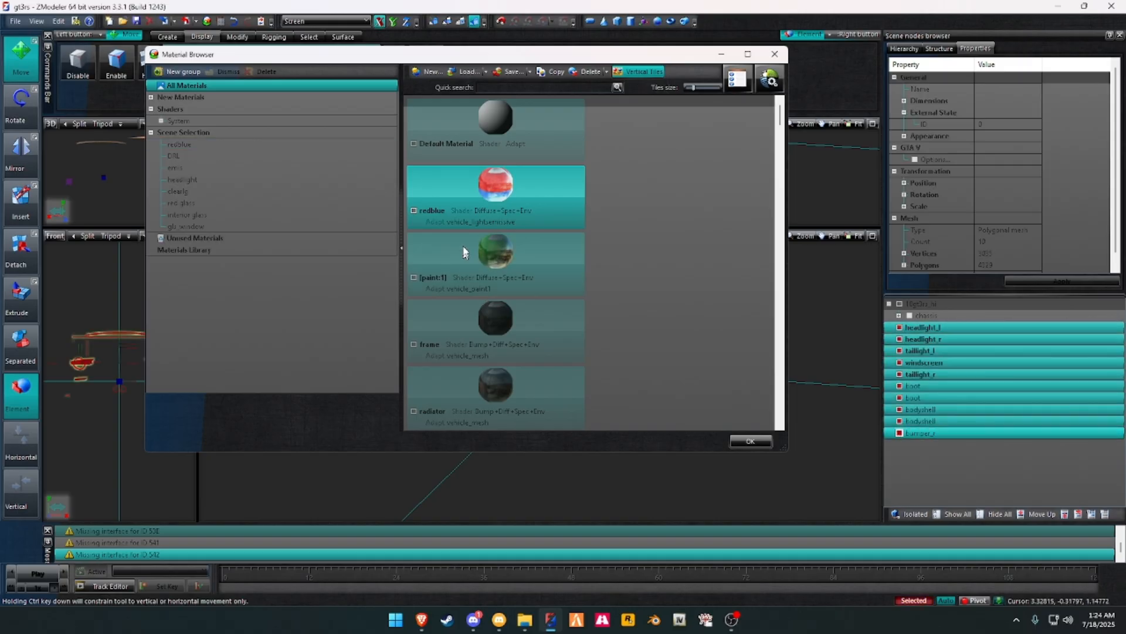
{"action": "left_click_drag", "start_coordinate": [477, 194], "coordinate": [258, 144]}
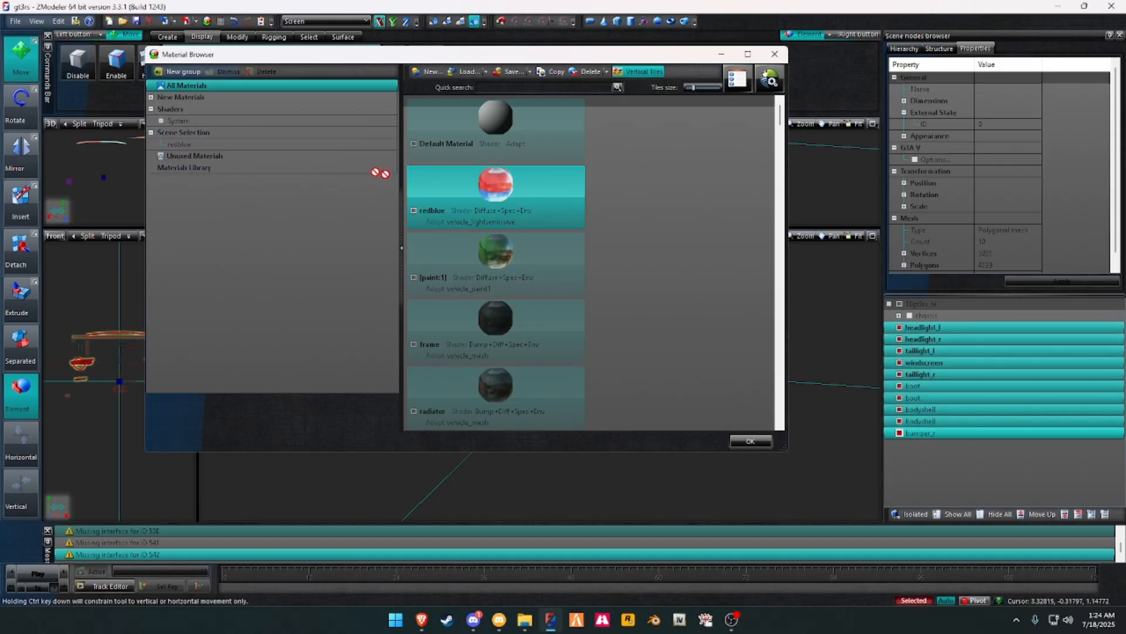
{"action": "left_click", "coordinate": [732, 441]}
{"action": "mouse_move", "coordinate": [606, 319]}
{"action": "middle_mouse_down"}
{"action": "mouse_move", "coordinate": [618, 327]}
{"action": "mouse_move", "coordinate": [520, 320]}
{"action": "mouse_move", "coordinate": [613, 326]}
{"action": "middle_mouse_up"}
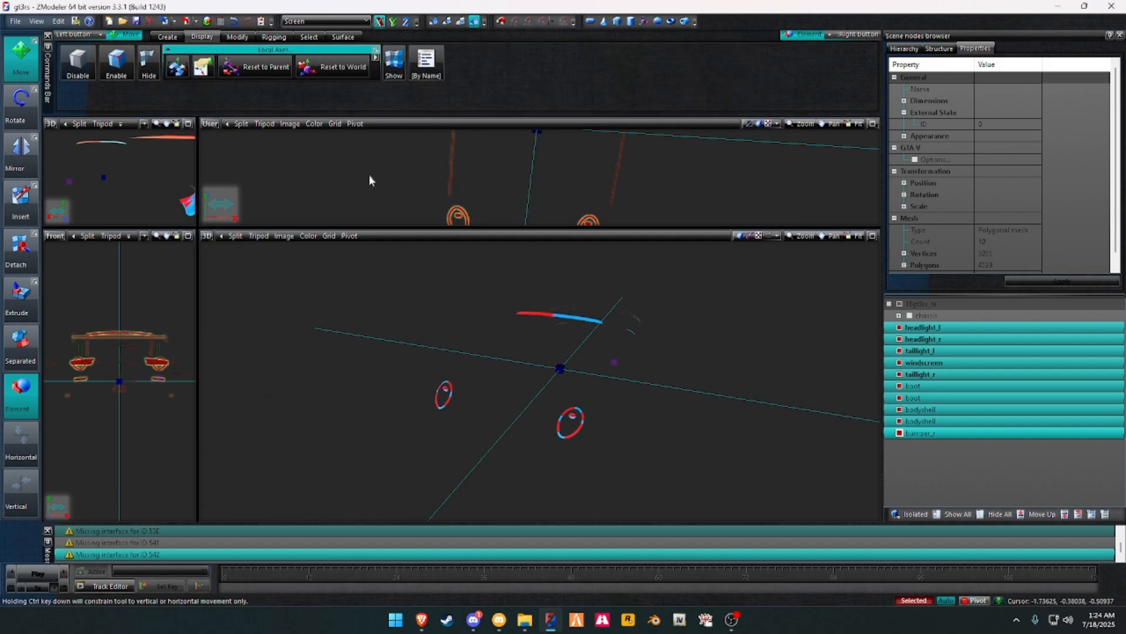
Step: Open the Edit UV Mapping settings for all the selected light parts
{"action": "right_click", "coordinate": [369, 175]}
{"action": "mouse_move", "coordinate": [427, 227]}
{"action": "left_click", "coordinate": [476, 227]}
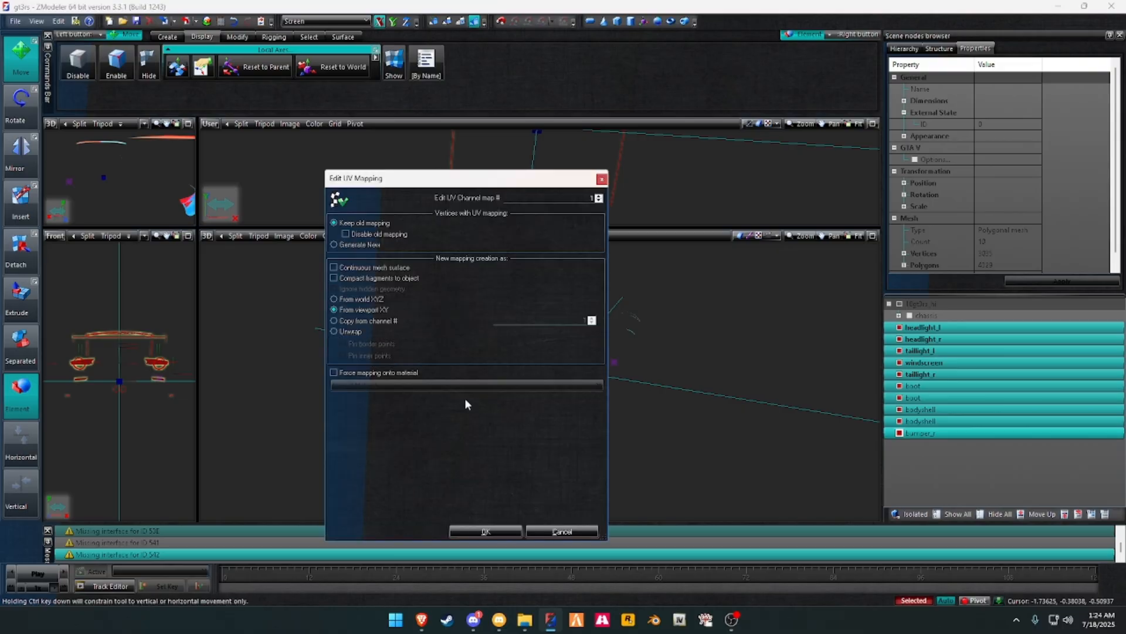
Step: Apply UV mapping on channel 1 to the selected meshes with Keep old mapping and From viewport XY, and repeat it in the User view
{"action": "left_click", "coordinate": [482, 531]}
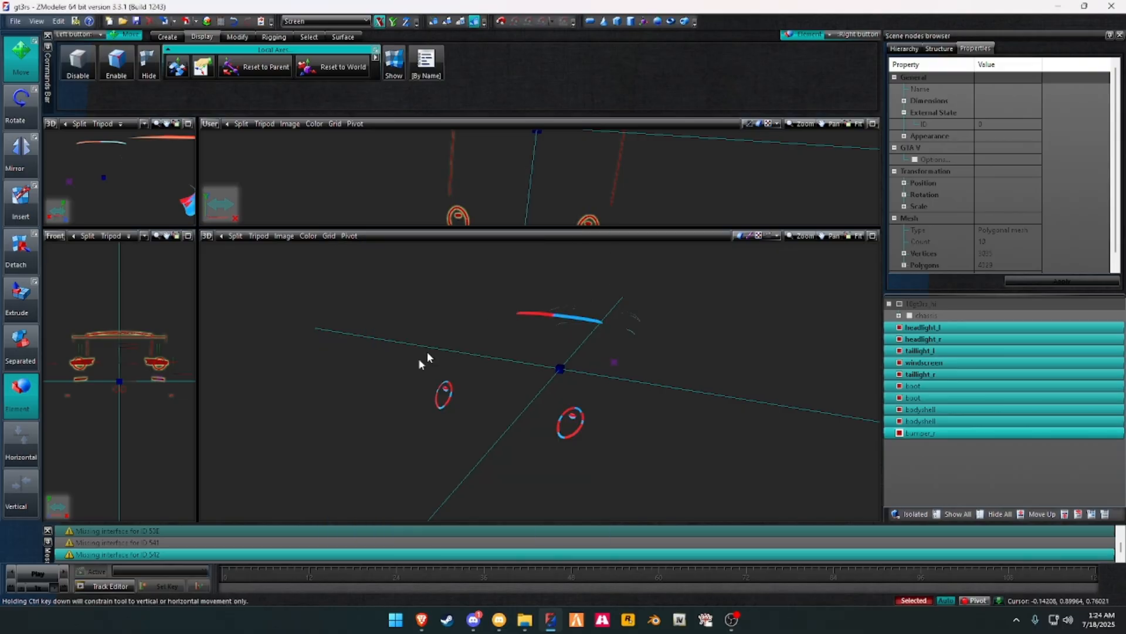
{"action": "middle_click_drag", "start_coordinate": [423, 359], "coordinate": [423, 189]}
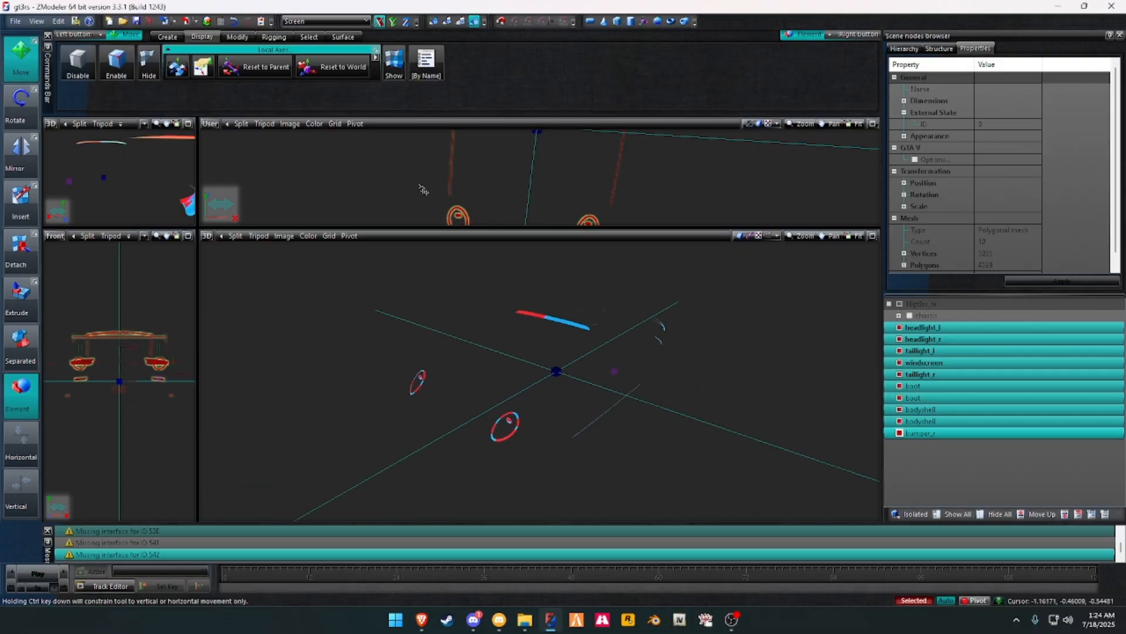
{"action": "right_click", "coordinate": [290, 200]}
{"action": "left_click", "coordinate": [390, 244]}
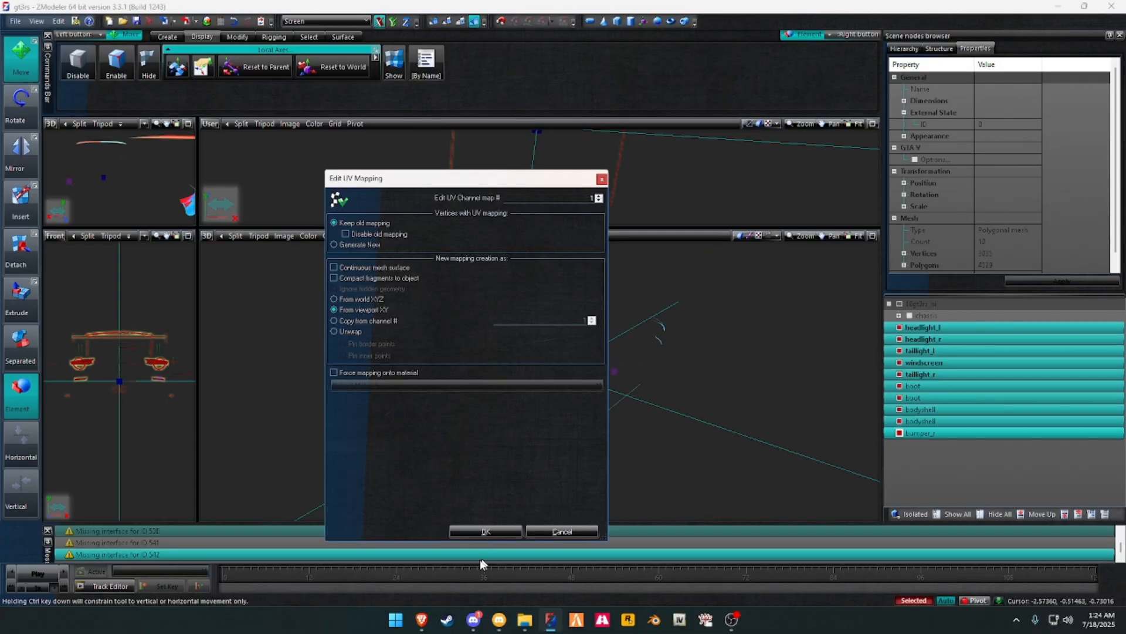
{"action": "left_click", "coordinate": [486, 531]}
Step: Switch the Front viewport to the UV Mapper, widen it and examine the UV layout of the selected meshes
{"action": "left_click", "coordinate": [55, 236]}
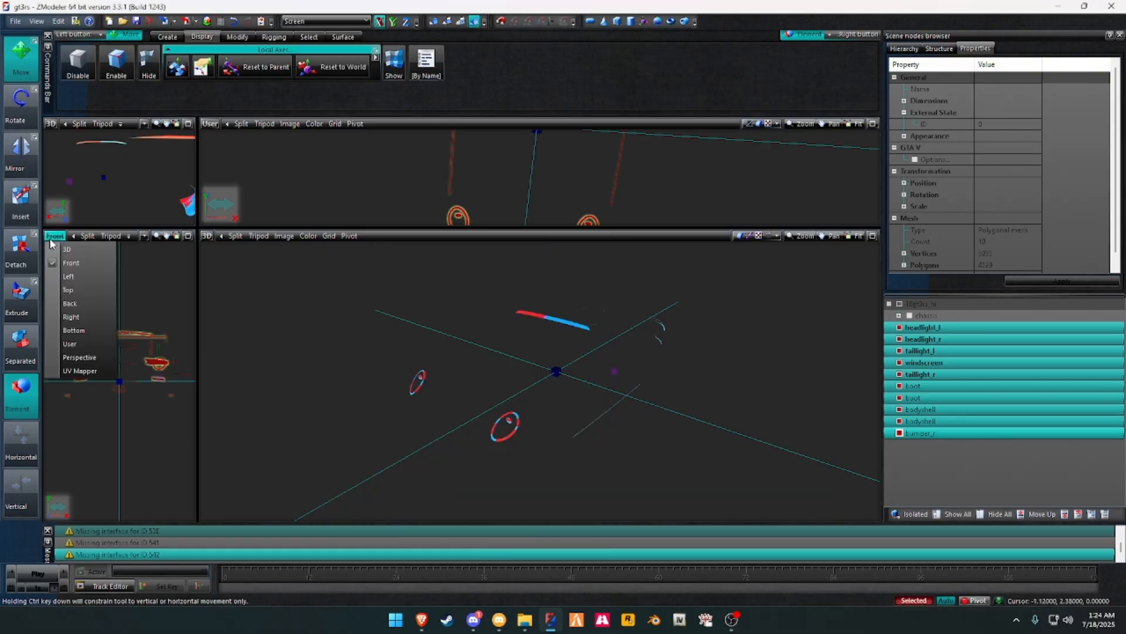
{"action": "left_click", "coordinate": [76, 373]}
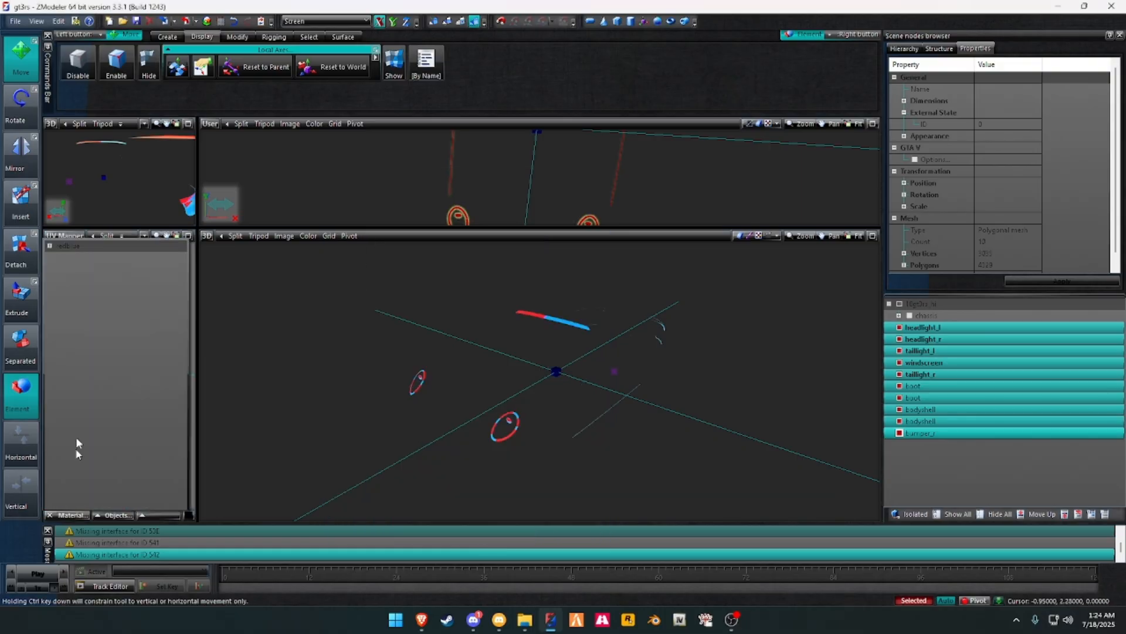
{"action": "left_click", "coordinate": [97, 247]}
{"action": "left_click_drag", "start_coordinate": [198, 227], "coordinate": [291, 228]}
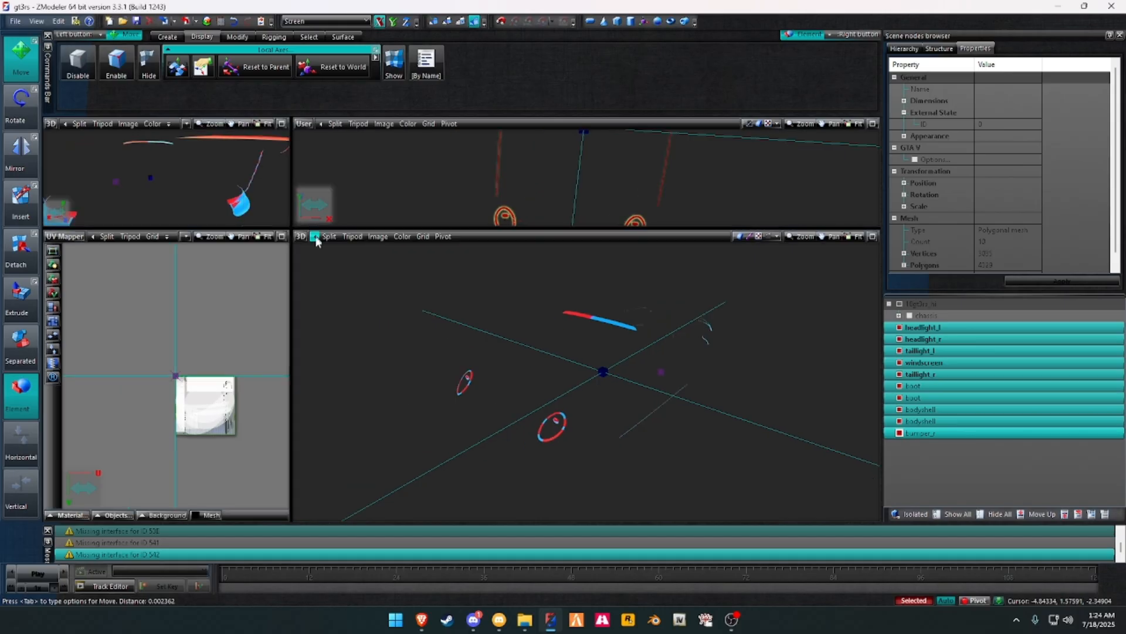
{"action": "left_click", "coordinate": [282, 236]}
{"action": "scroll", "coordinate": [568, 323], "scroll_direction": "up", "scroll_amount": 5}
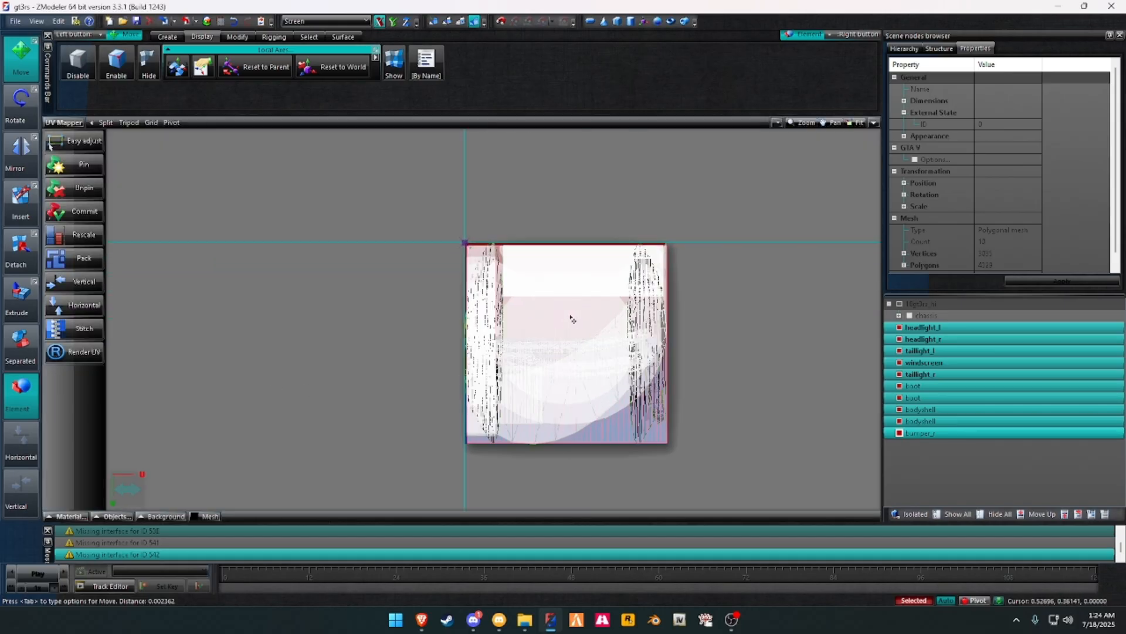
{"action": "scroll", "coordinate": [533, 285], "scroll_direction": "down", "scroll_amount": 5}
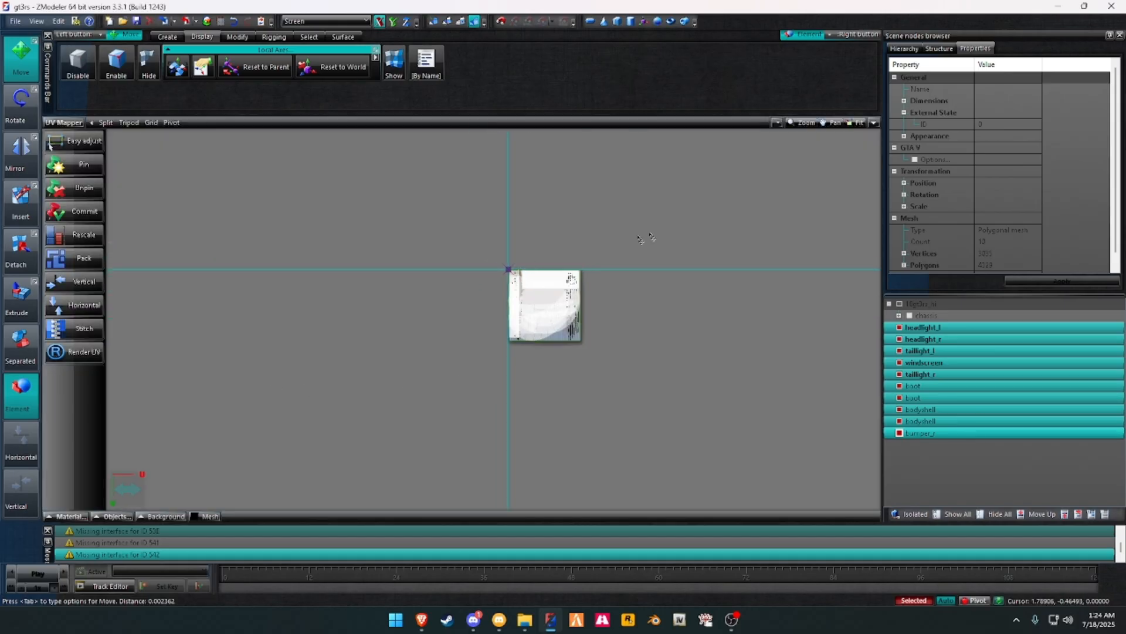
{"action": "left_click", "coordinate": [874, 123]}
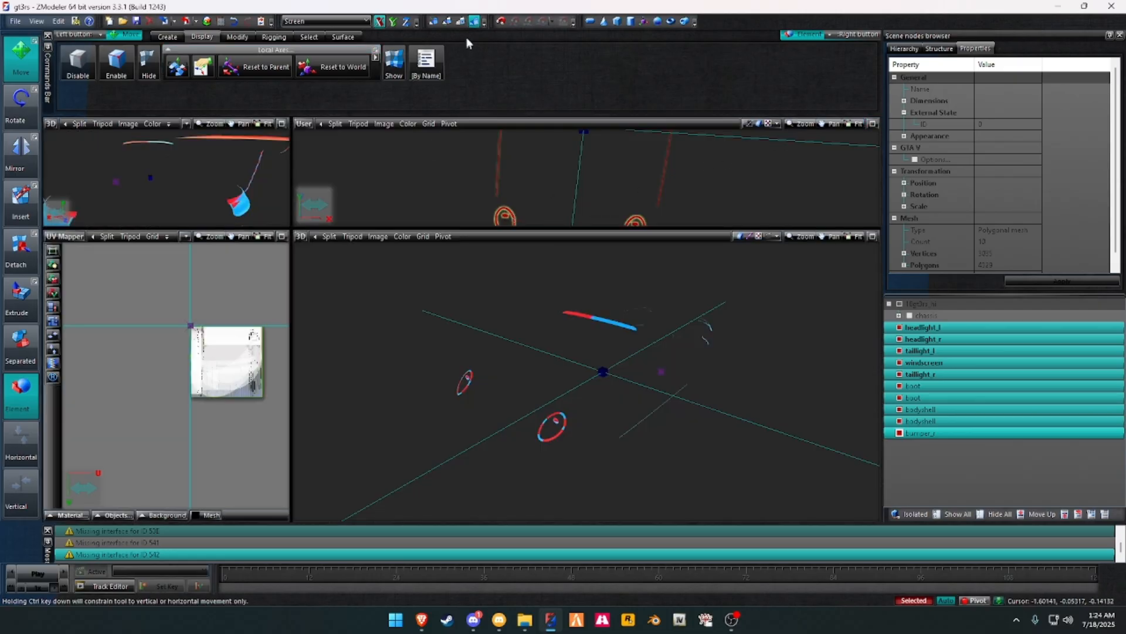
Step: Clear the selection of all meshes and hide headlight_l, headlight_r, taillight_l and taillight_r, with the User view maximized
{"action": "key", "text": "alt+w"}
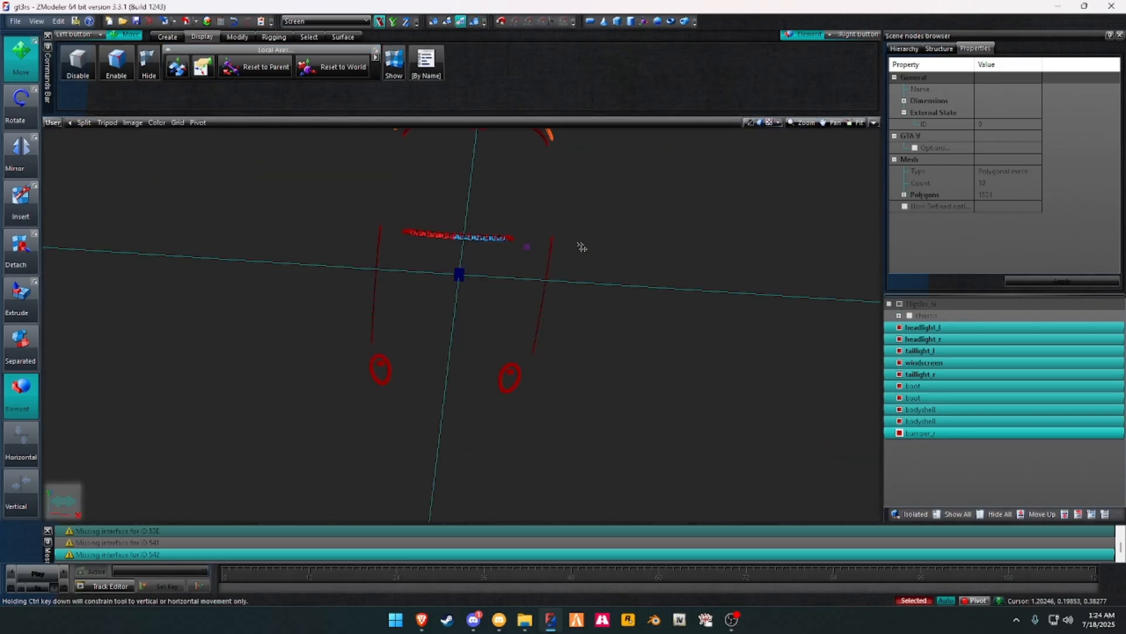
{"action": "left_click", "coordinate": [475, 21]}
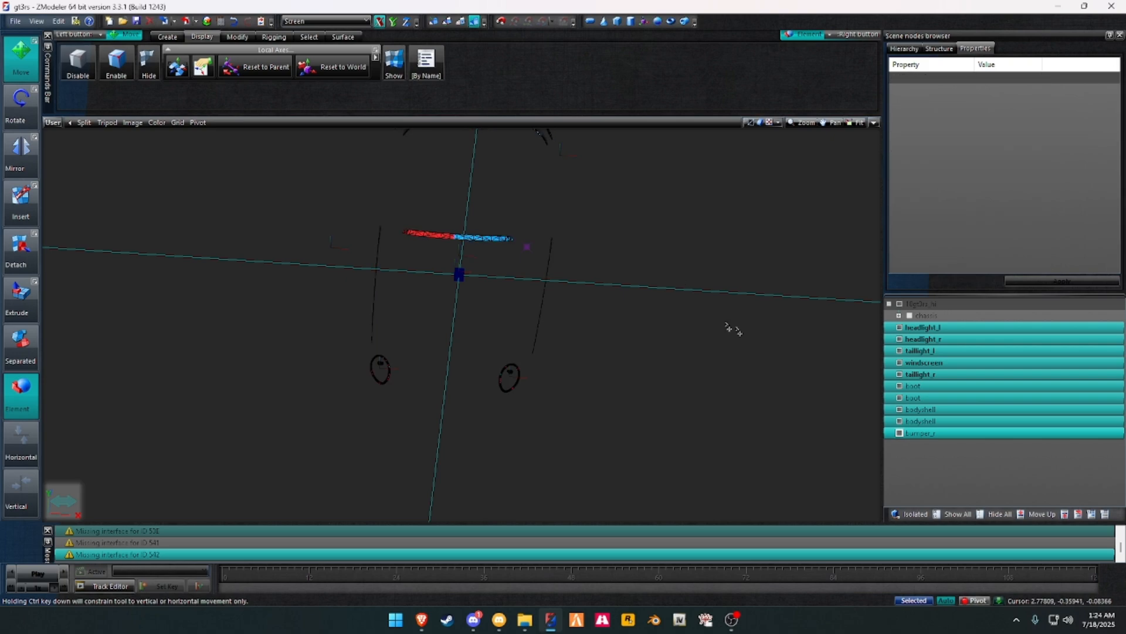
{"action": "left_click", "coordinate": [938, 329]}
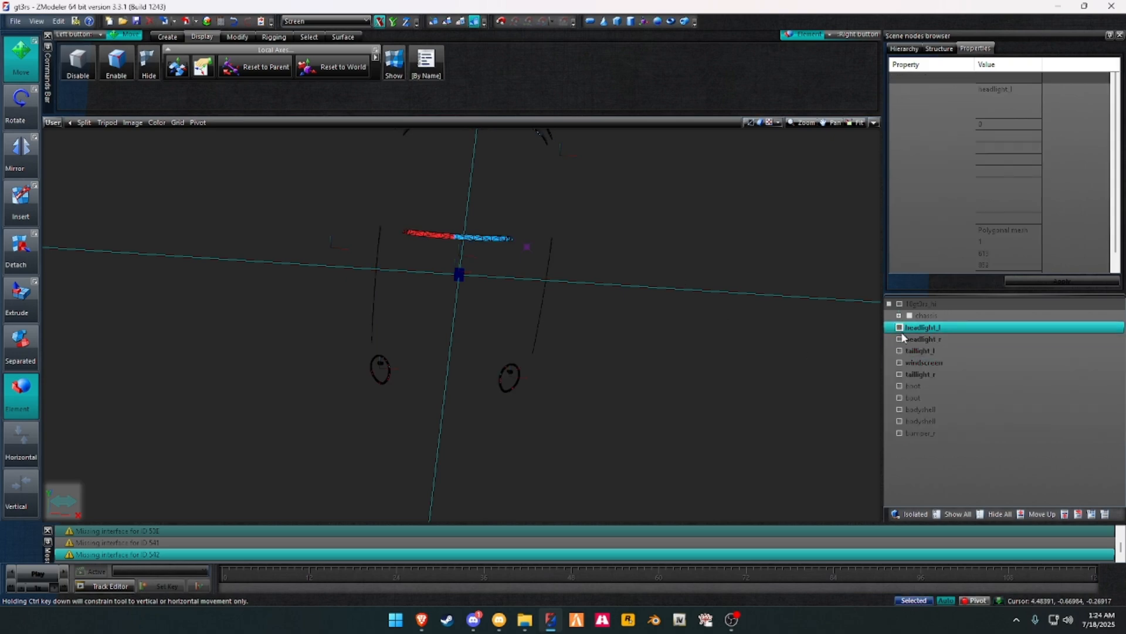
{"action": "left_click", "coordinate": [900, 328]}
{"action": "left_click", "coordinate": [900, 339]}
{"action": "left_click", "coordinate": [900, 352]}
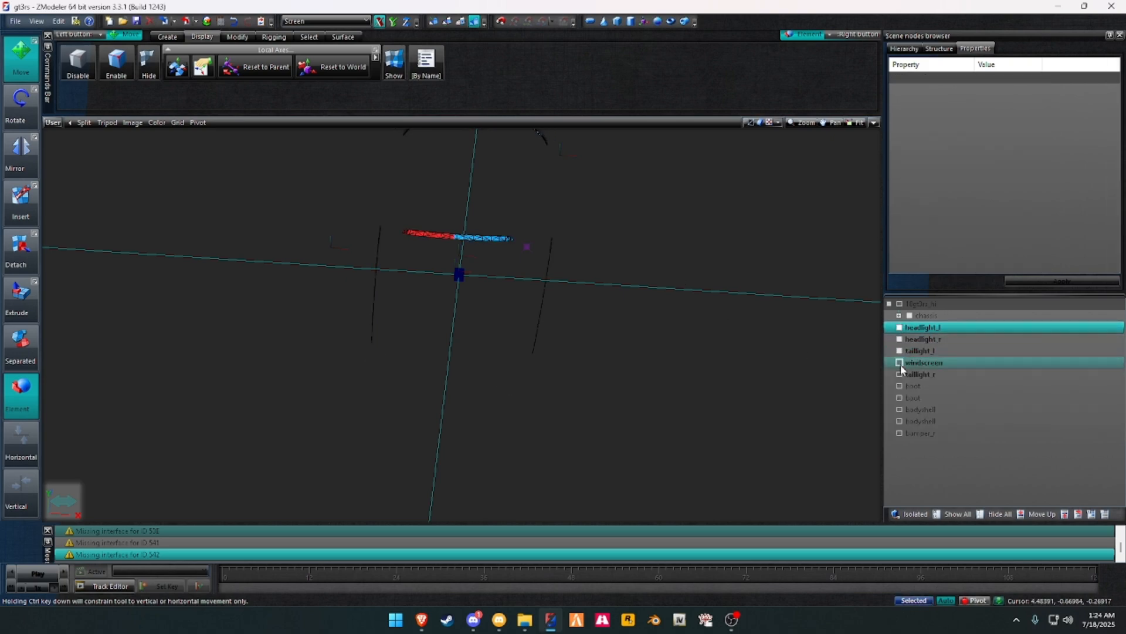
{"action": "left_click", "coordinate": [900, 374]}
Step: Detach the outer red end section of the windscreen strip into a new object, with Keep original turned off
{"action": "left_click", "coordinate": [901, 365]}
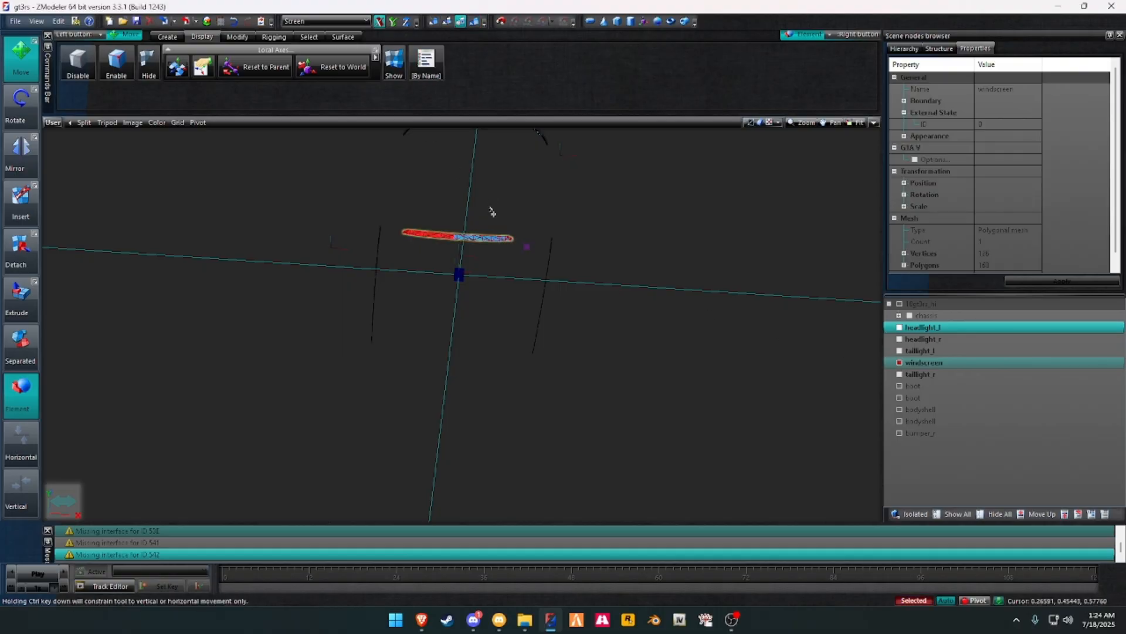
{"action": "scroll", "coordinate": [431, 219], "scroll_direction": "up", "scroll_amount": 2}
{"action": "scroll", "coordinate": [441, 227], "scroll_direction": "up", "scroll_amount": 5}
{"action": "middle_click_drag", "start_coordinate": [488, 246], "coordinate": [493, 249]}
{"action": "left_click_drag", "start_coordinate": [217, 231], "coordinate": [414, 351]}
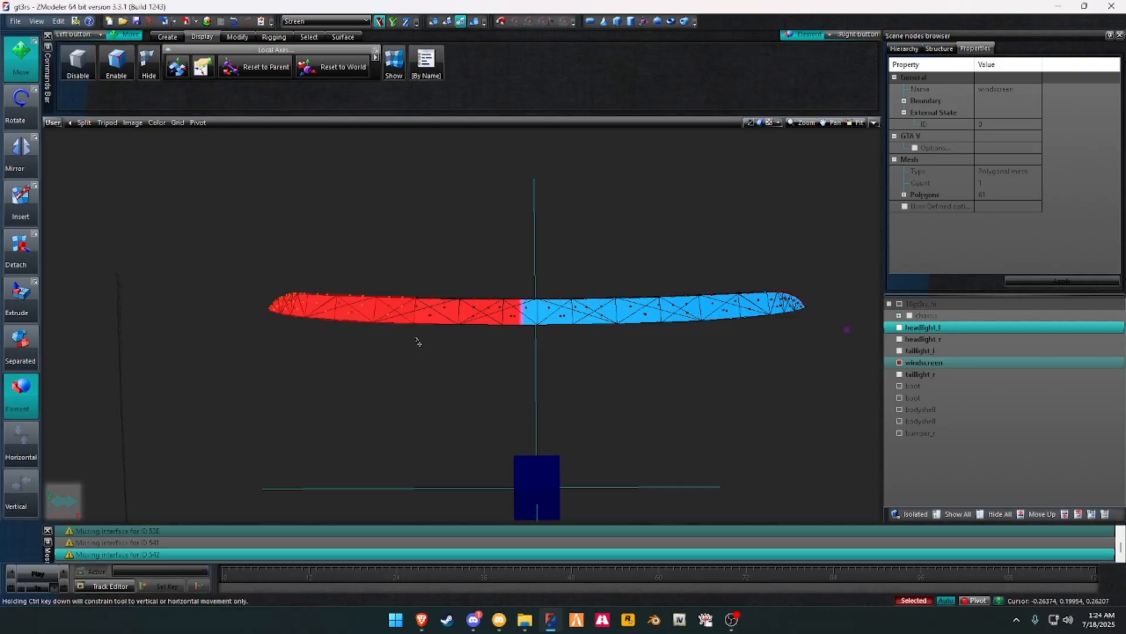
{"action": "left_click", "coordinate": [237, 36]}
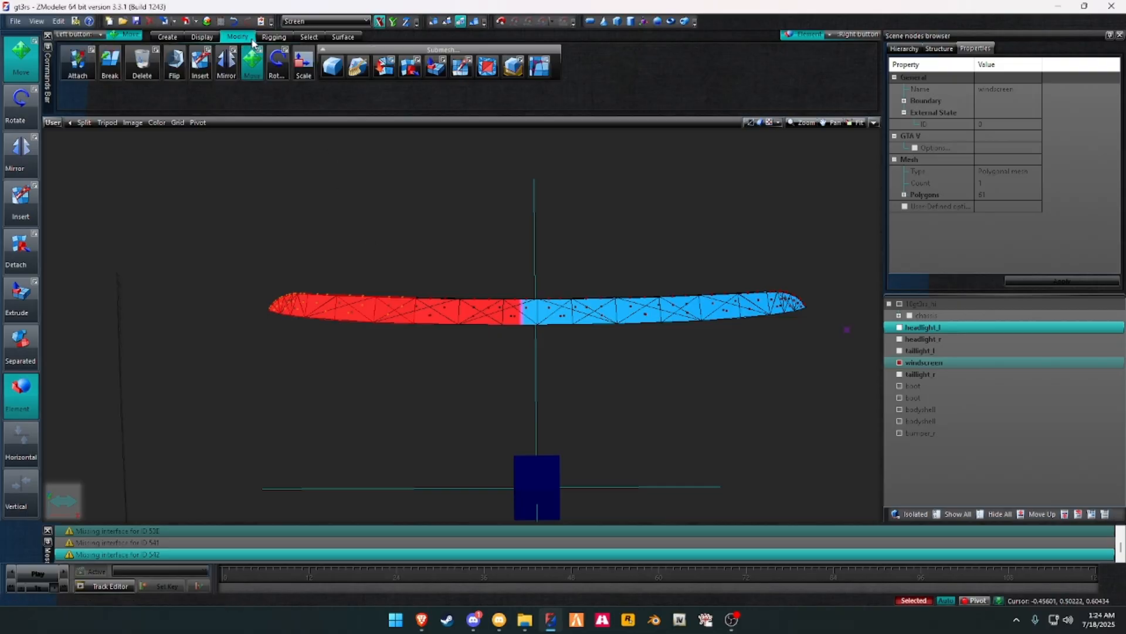
{"action": "left_click", "coordinate": [406, 73]}
{"action": "left_click", "coordinate": [417, 63]}
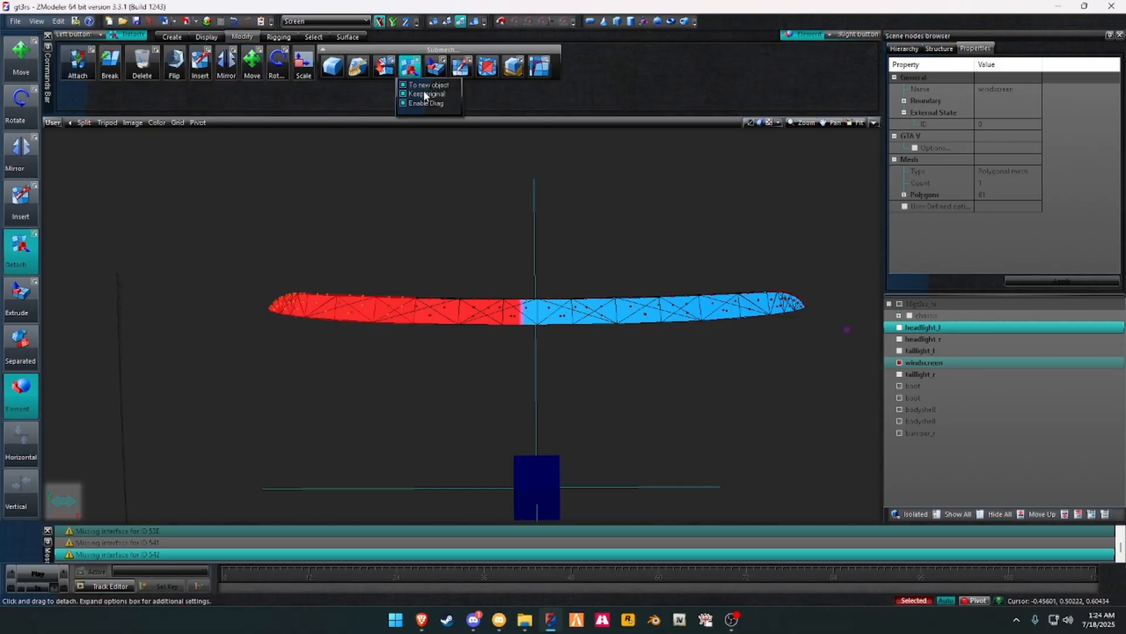
{"action": "left_click", "coordinate": [408, 304]}
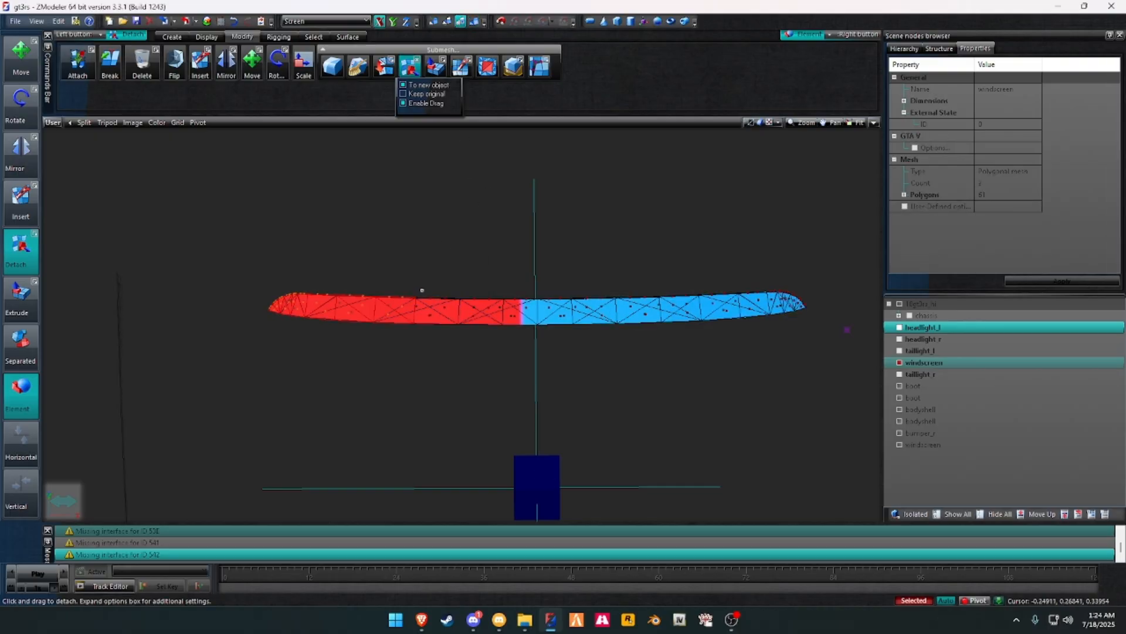
Step: Try to detach the inner red section of the windscreen strip up to the centre line, and undo the detach
{"action": "left_click_drag", "start_coordinate": [421, 289], "coordinate": [542, 345]}
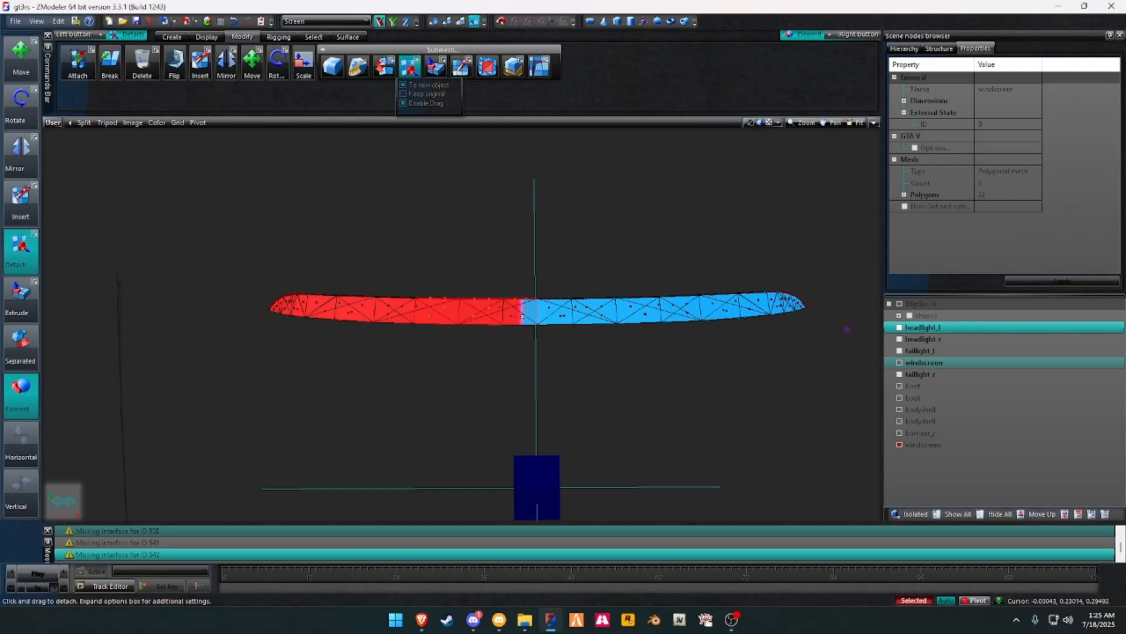
{"action": "left_click", "coordinate": [528, 311]}
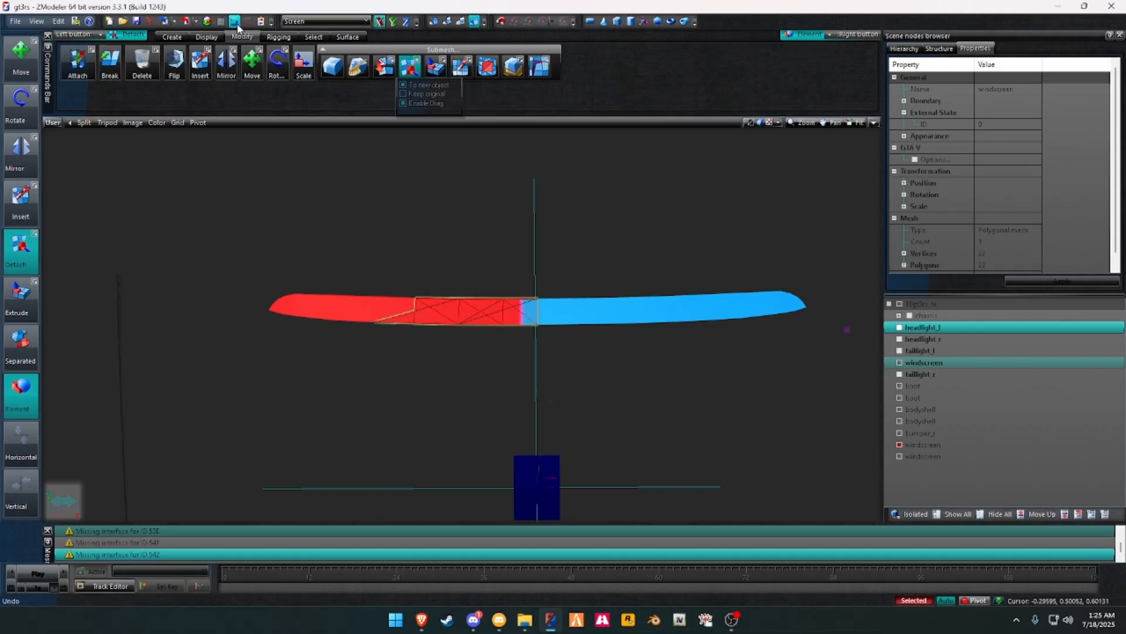
{"action": "key", "text": "ctrl+z"}
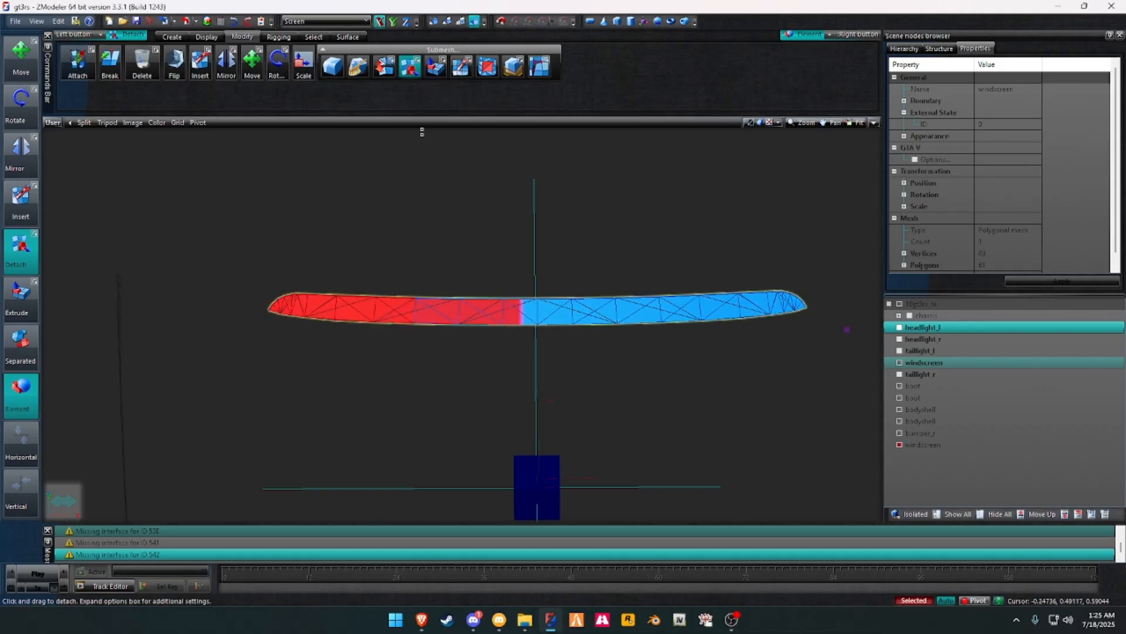
Step: Detach the inner red section and the inner blue section of the windscreen strip, on either side of the centre line, as separate objects
{"action": "left_click", "coordinate": [462, 22]}
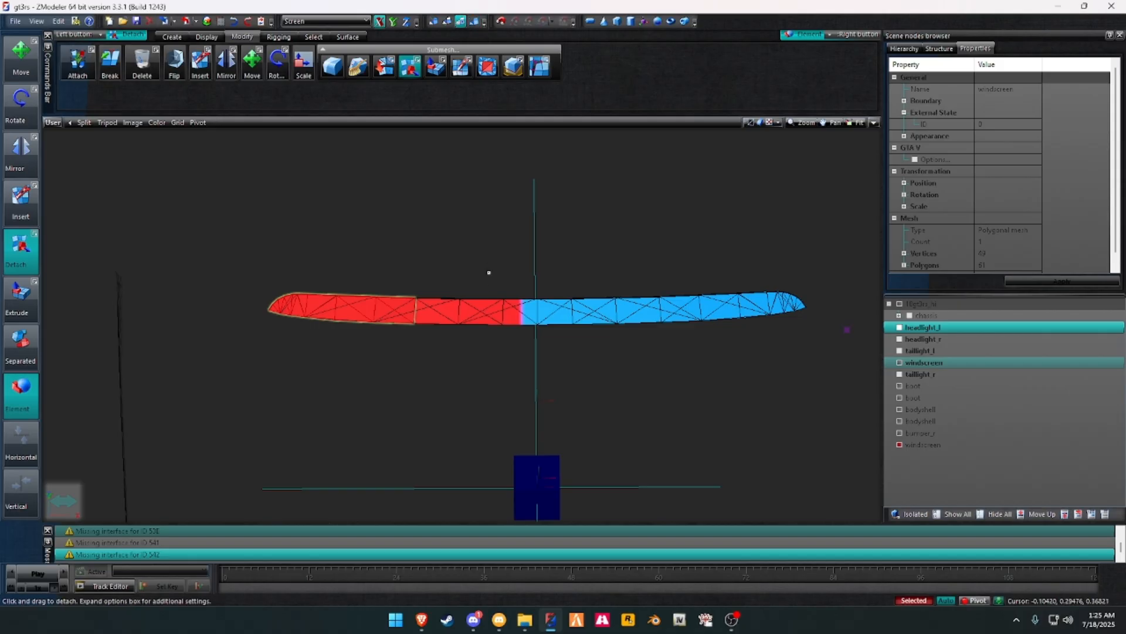
{"action": "left_click_drag", "start_coordinate": [423, 285], "coordinate": [540, 354]}
{"action": "left_click", "coordinate": [523, 317]}
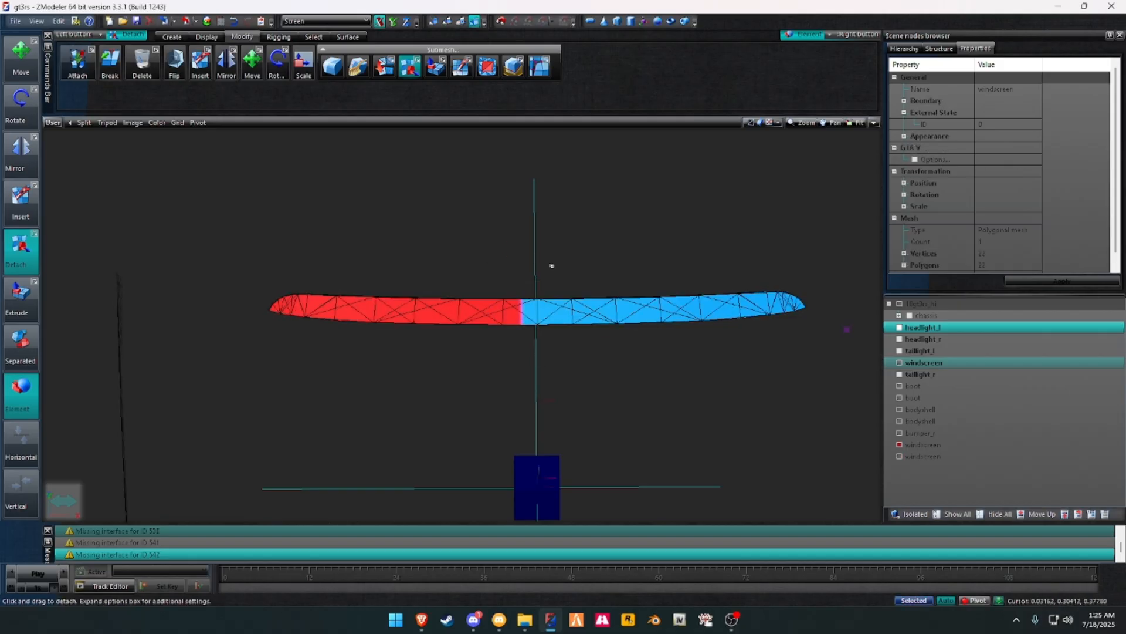
{"action": "left_click", "coordinate": [544, 297]}
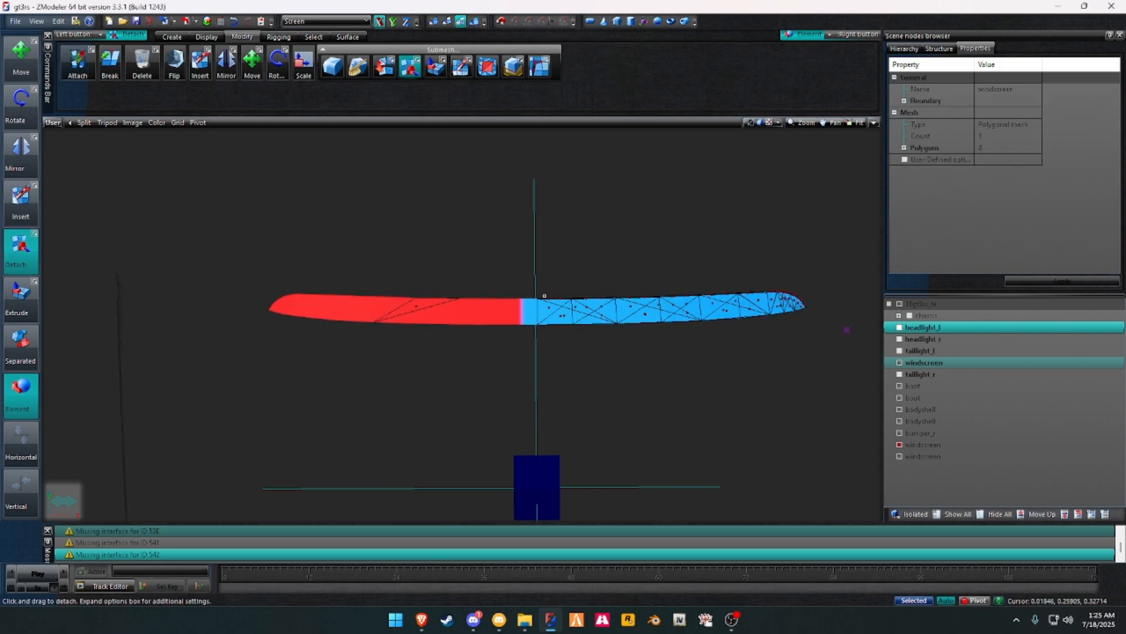
{"action": "left_click_drag", "start_coordinate": [540, 289], "coordinate": [661, 347]}
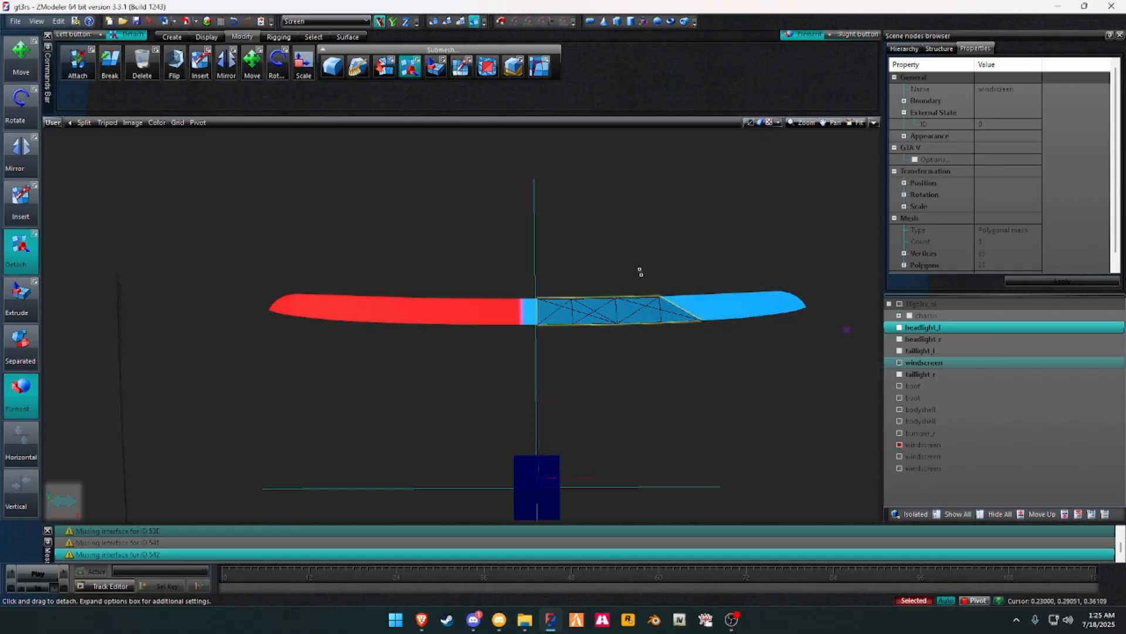
{"action": "left_click", "coordinate": [461, 22]}
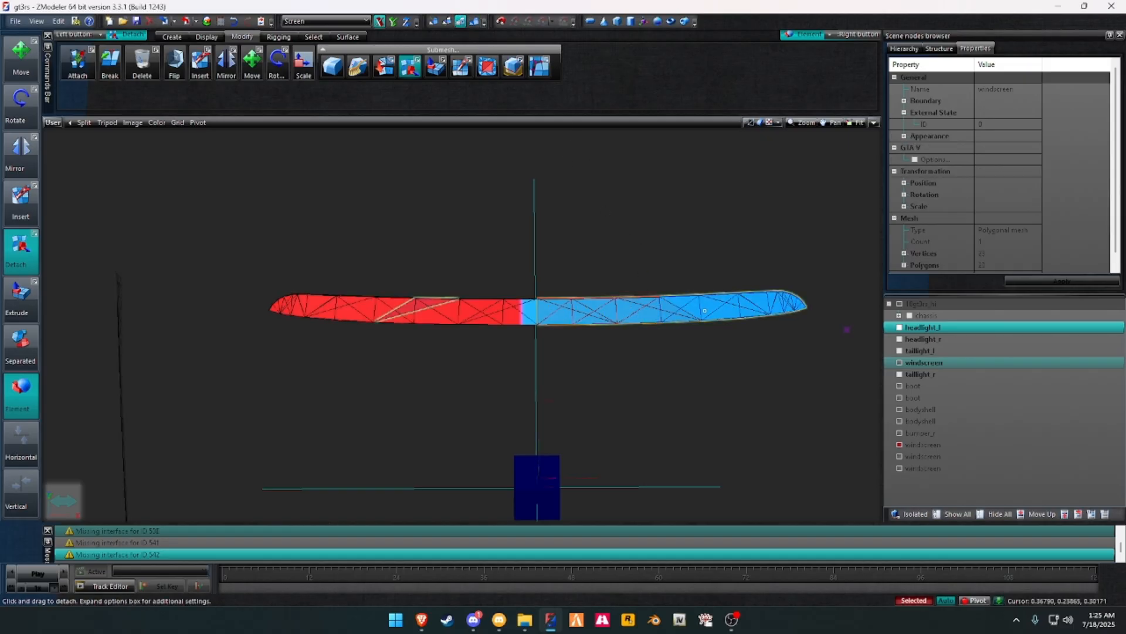
{"action": "left_click_drag", "start_coordinate": [671, 294], "coordinate": [737, 329]}
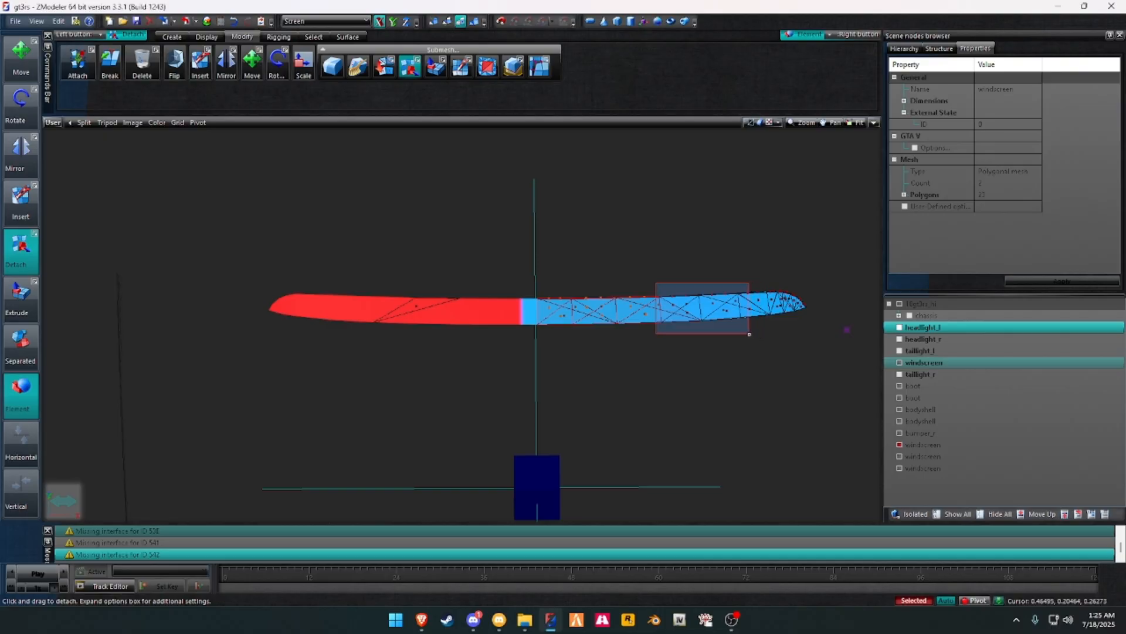
{"action": "left_click_drag", "start_coordinate": [768, 335], "coordinate": [767, 336]}
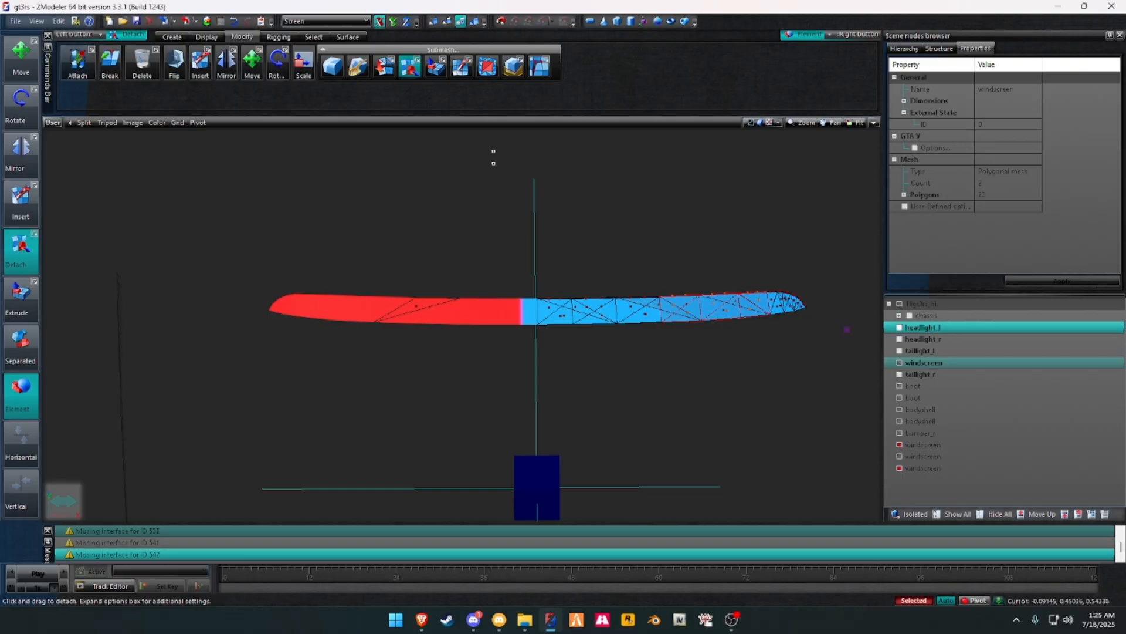
{"action": "left_click", "coordinate": [474, 23]}
{"action": "key", "text": "space"}
{"action": "key", "text": "ctrl+d"}
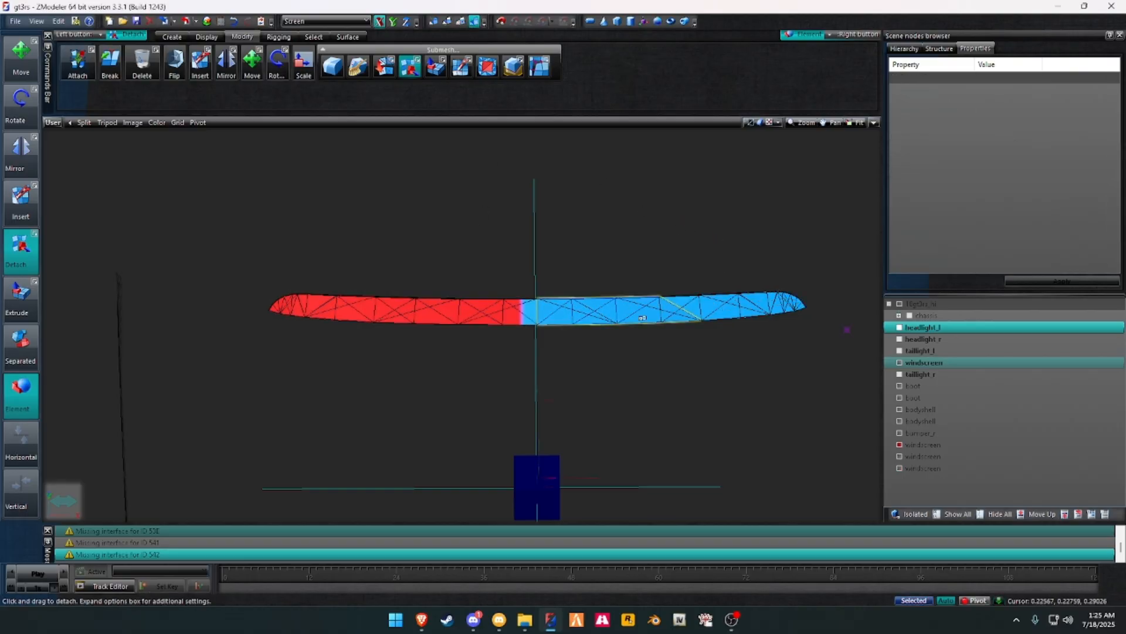
Step: Move the original windscreen node down the scene node list to join the detached windscreen pieces
{"action": "scroll", "coordinate": [585, 395], "scroll_direction": "down", "scroll_amount": 1}
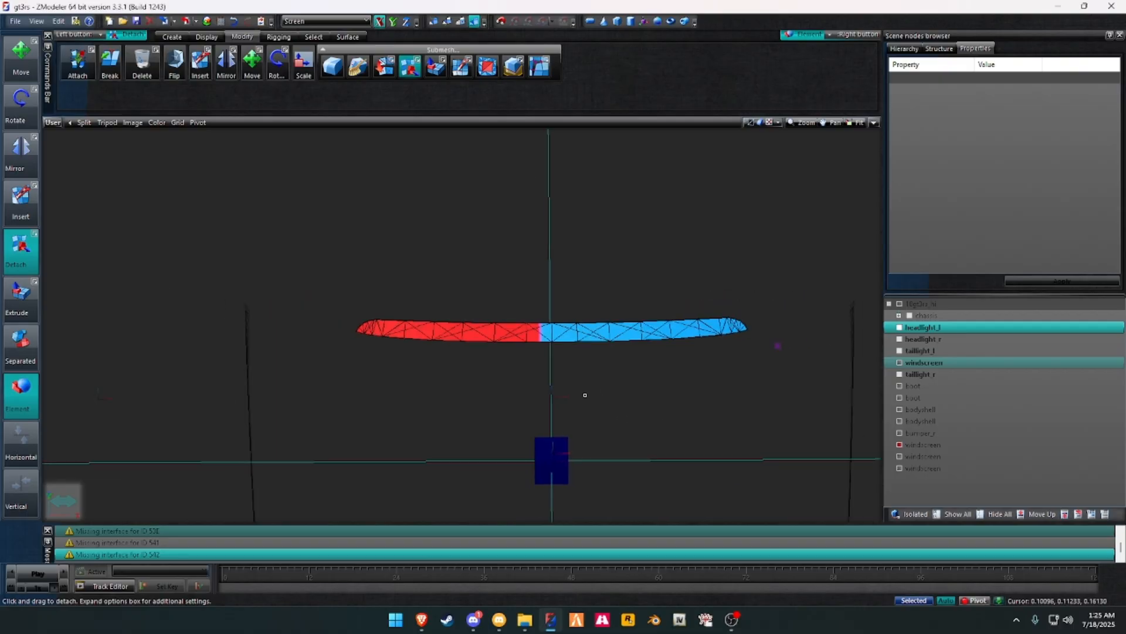
{"action": "left_click", "coordinate": [918, 446]}
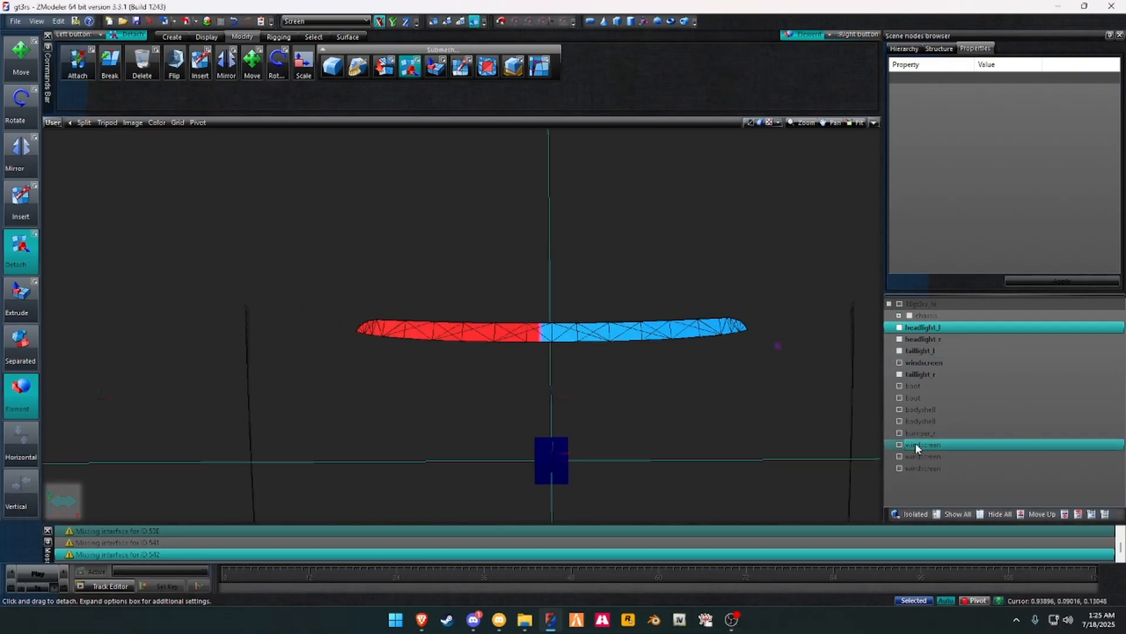
{"action": "left_click_drag", "start_coordinate": [941, 364], "coordinate": [929, 455]}
{"action": "left_click", "coordinate": [889, 457]}
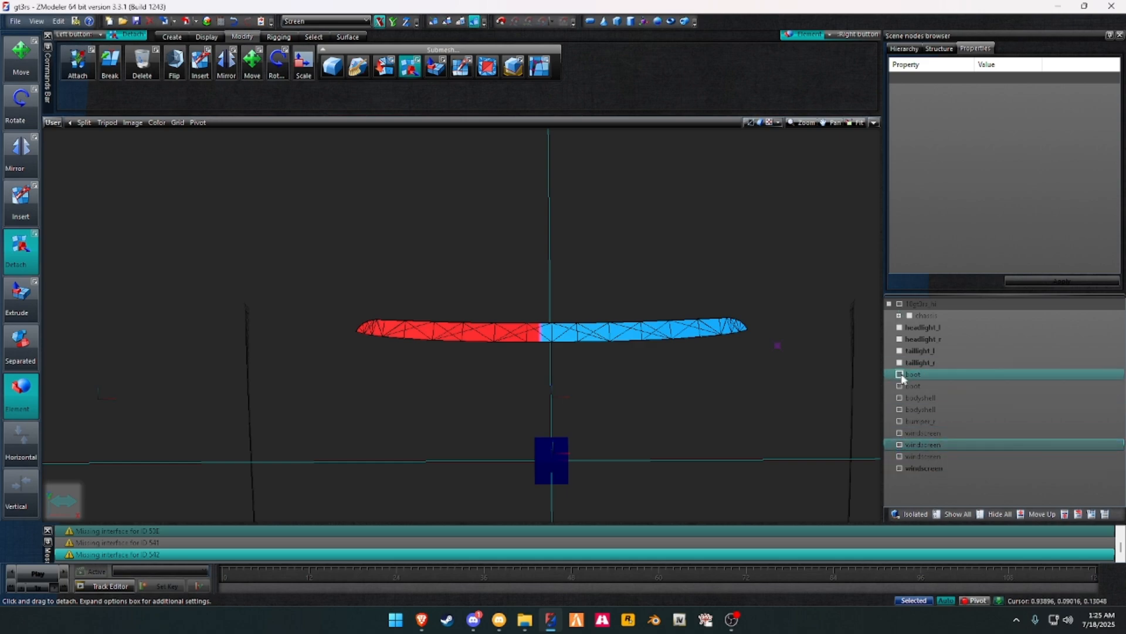
Step: Select the first boot mesh and detach the polygons of its strips on one side of the centre line into a new object
{"action": "scroll", "coordinate": [499, 448], "scroll_direction": "down", "scroll_amount": 7}
{"action": "middle_click_drag", "start_coordinate": [731, 394], "coordinate": [348, 410], "text": "alt"}
{"action": "scroll", "coordinate": [348, 409], "scroll_direction": "up", "scroll_amount": 3}
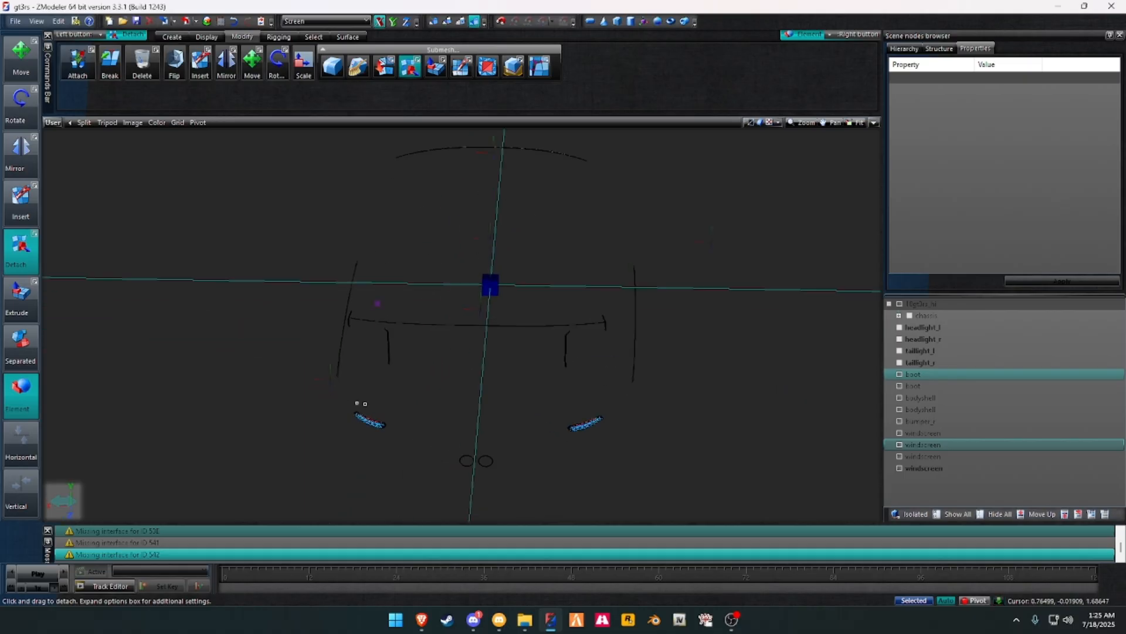
{"action": "left_click", "coordinate": [900, 386]}
{"action": "left_click", "coordinate": [900, 376]}
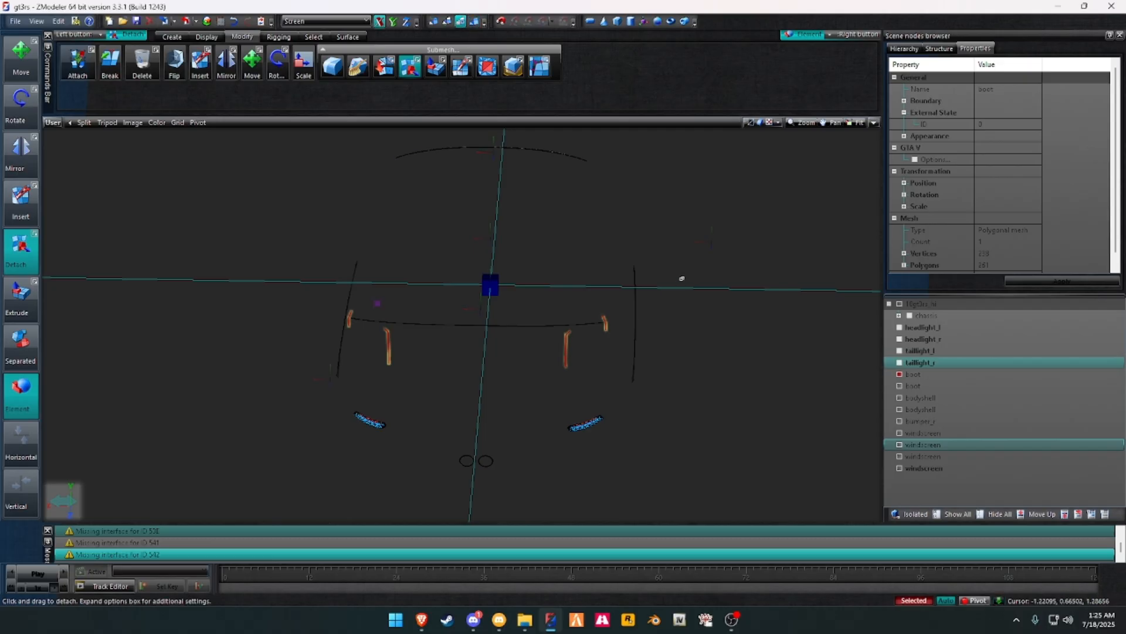
{"action": "right_click_drag", "start_coordinate": [700, 267], "coordinate": [529, 391]}
{"action": "scroll", "coordinate": [563, 359], "scroll_direction": "up", "scroll_amount": 2}
{"action": "left_click", "coordinate": [566, 359]}
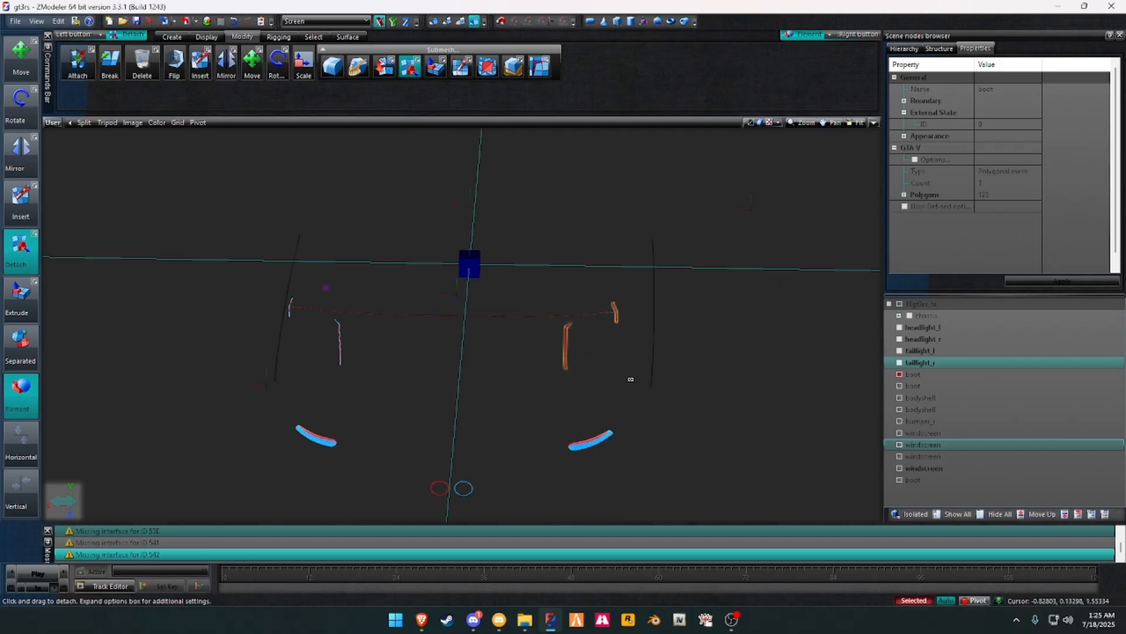
Step: Select both bodyshell meshes and, in the left view, detach the front section of their side strips into a new object and hide it
{"action": "right_click", "coordinate": [740, 372]}
{"action": "scroll", "coordinate": [747, 371], "scroll_direction": "down", "scroll_amount": 2}
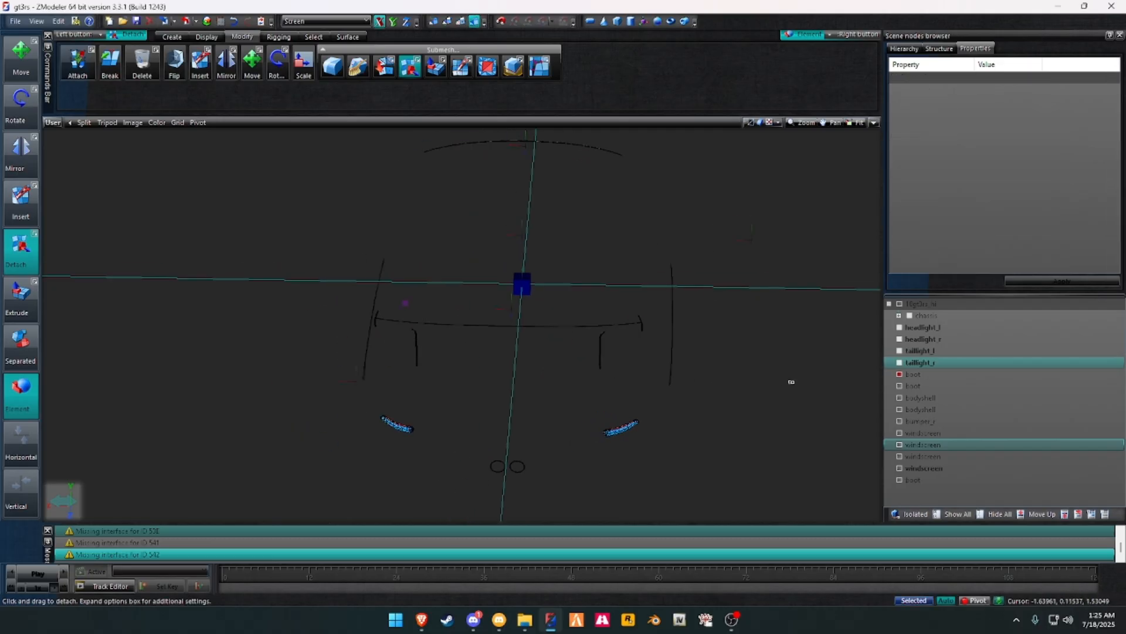
{"action": "left_click", "coordinate": [901, 401]}
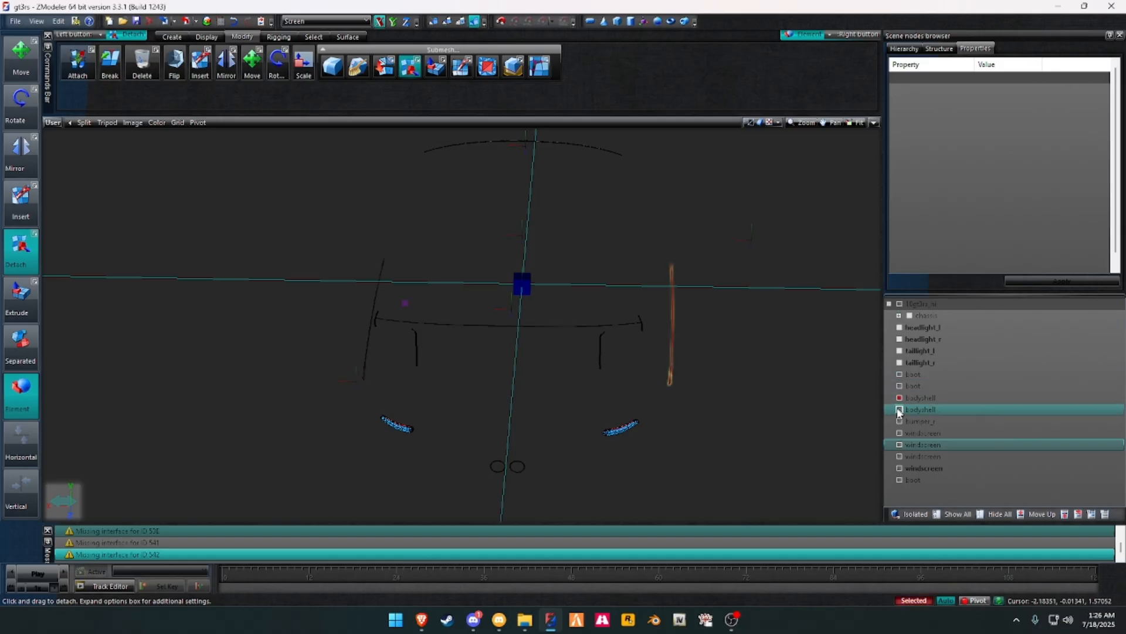
{"action": "left_click", "coordinate": [916, 409], "text": "ctrl"}
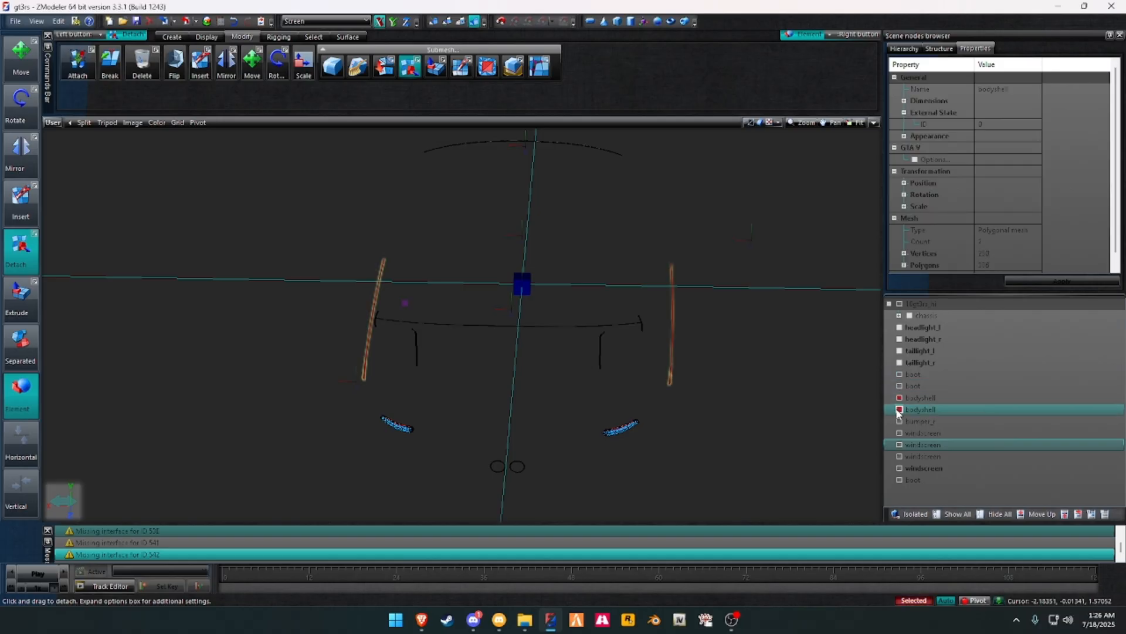
{"action": "left_click", "coordinate": [460, 22]}
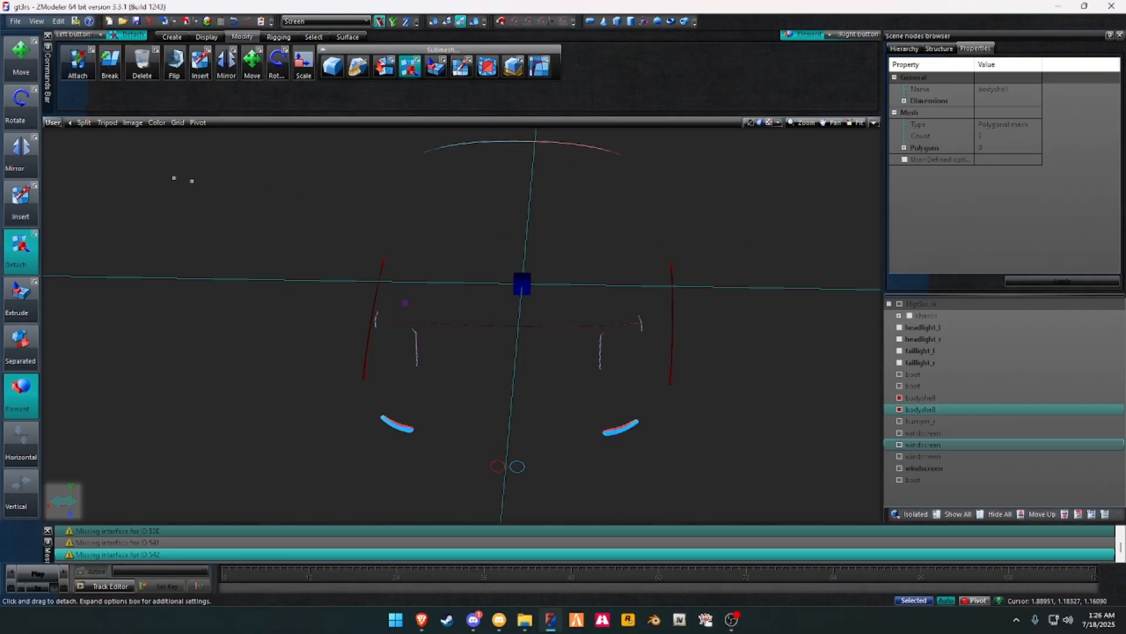
{"action": "left_click", "coordinate": [52, 122]}
{"action": "left_click", "coordinate": [82, 160]}
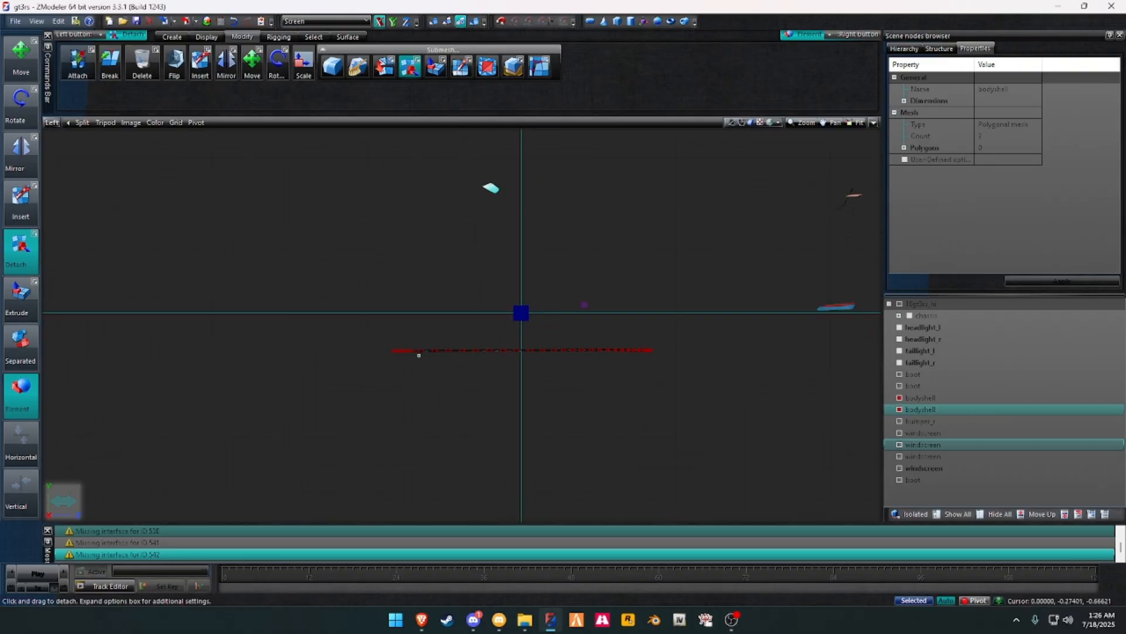
{"action": "left_click_drag", "start_coordinate": [321, 292], "coordinate": [487, 377]}
{"action": "scroll", "coordinate": [472, 338], "scroll_direction": "up", "scroll_amount": 5}
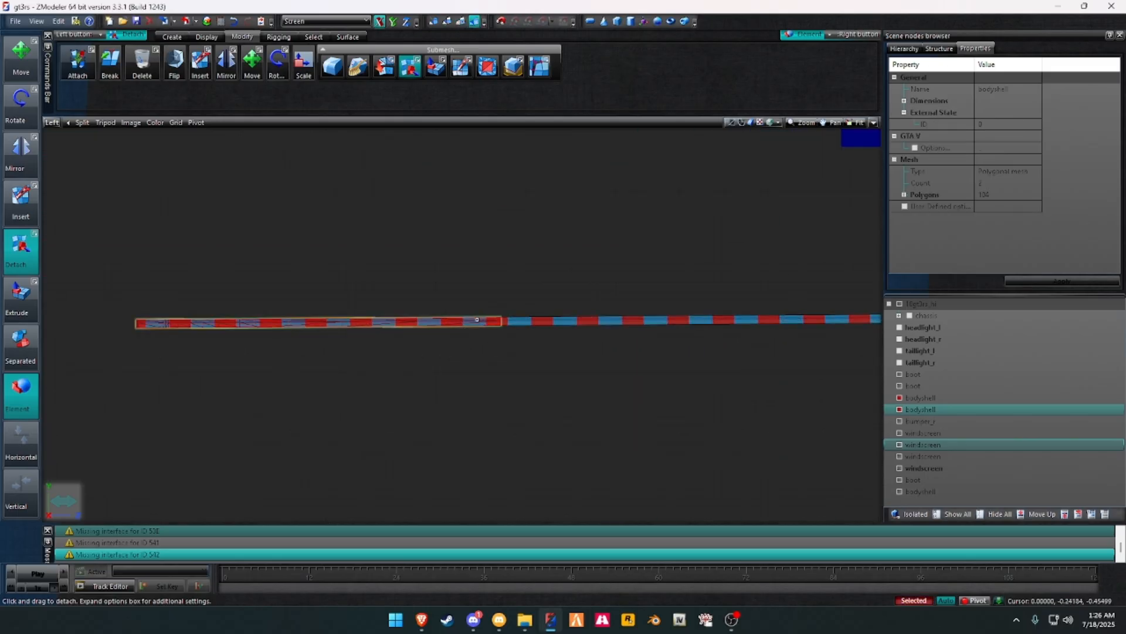
{"action": "left_click_drag", "start_coordinate": [476, 311], "coordinate": [498, 259]}
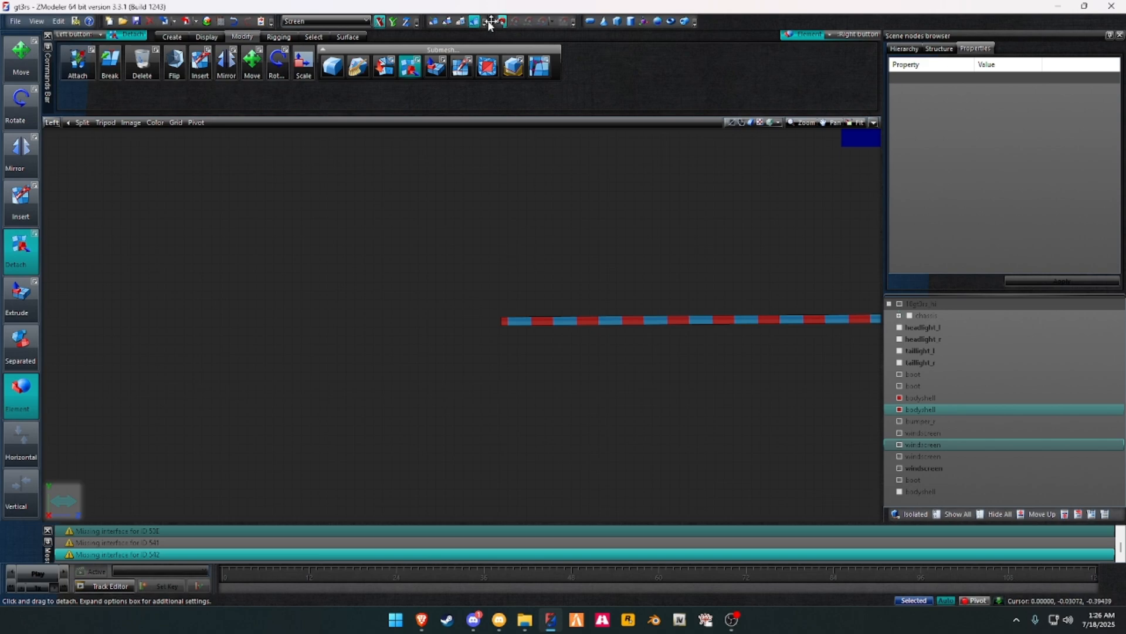
{"action": "left_click", "coordinate": [462, 21]}
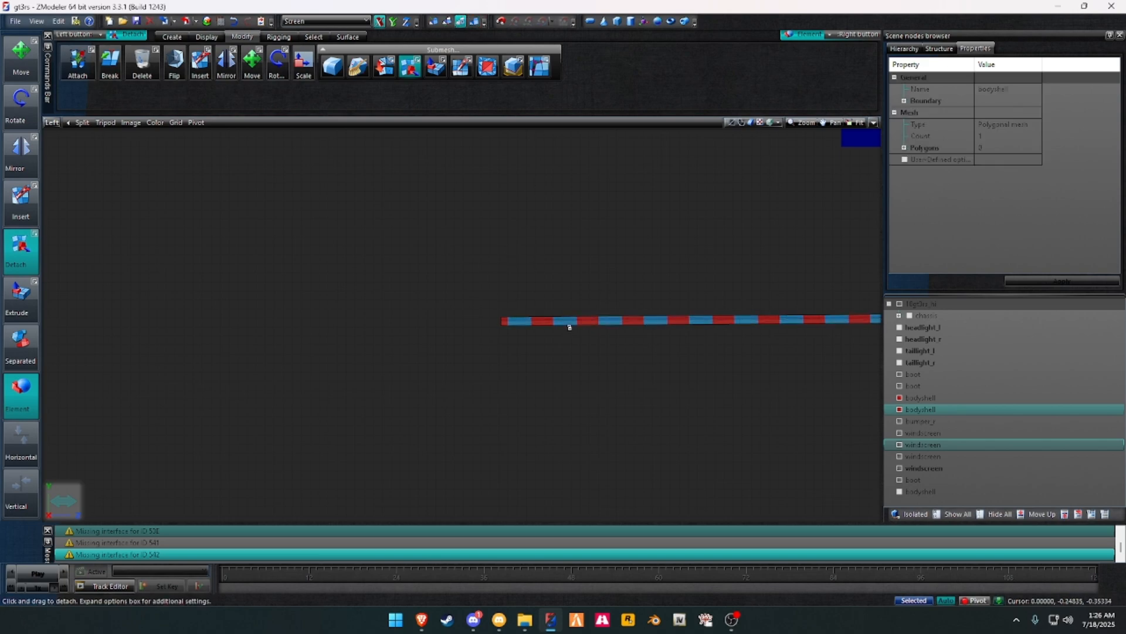
{"action": "left_click", "coordinate": [234, 21]}
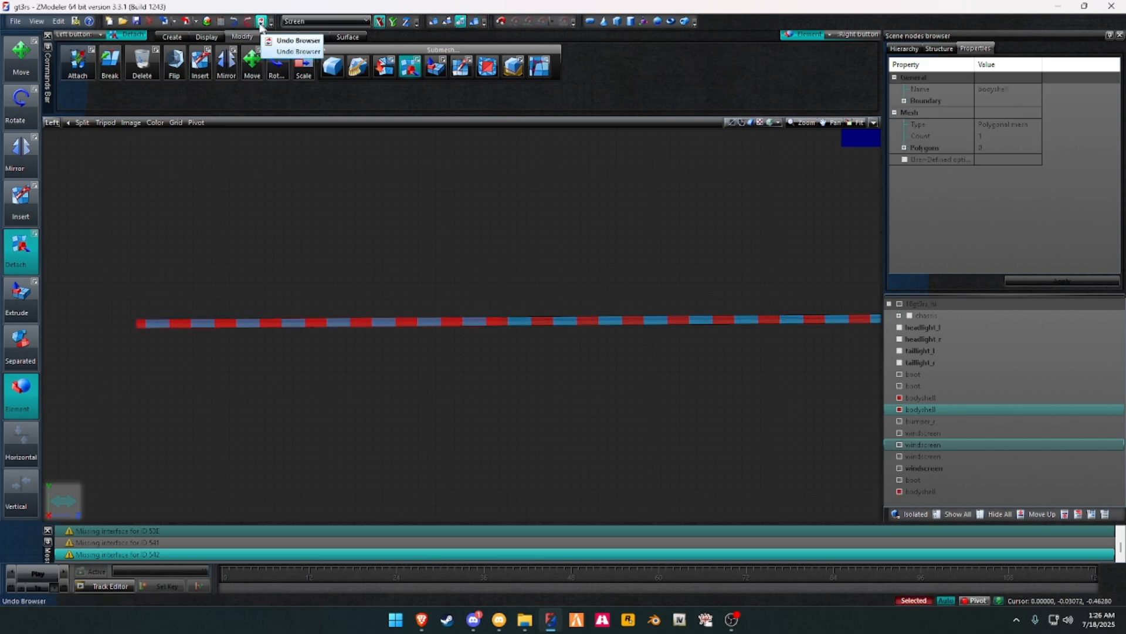
{"action": "left_click", "coordinate": [247, 22]}
Step: Reselect both bodyshell meshes, detach the second section of the side strips into a new object, and hide that section
{"action": "left_click", "coordinate": [474, 22]}
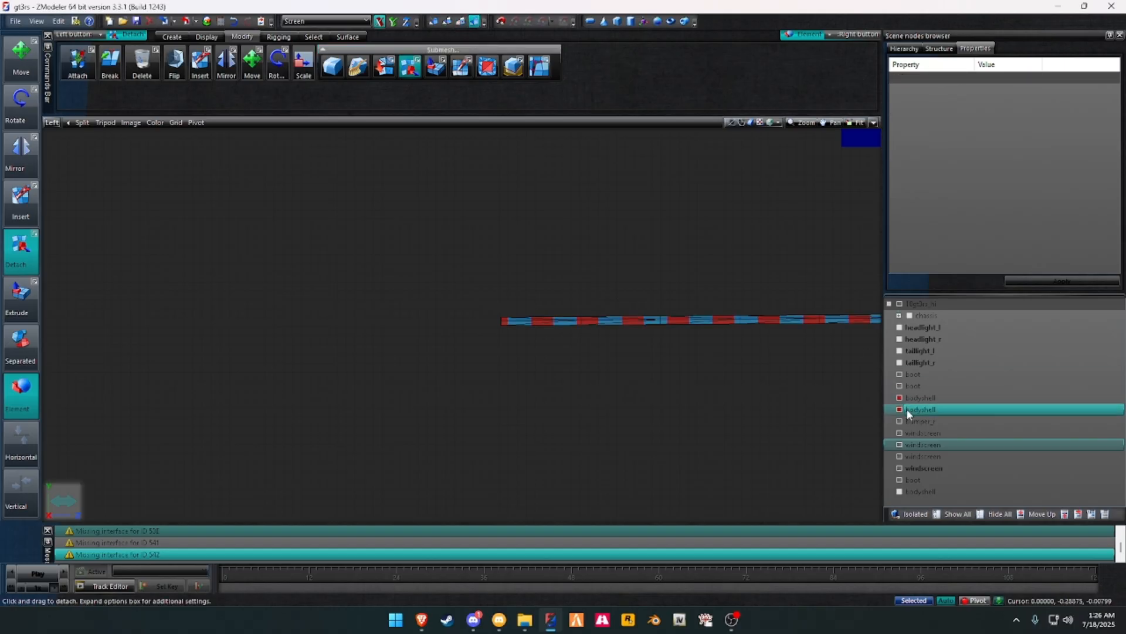
{"action": "left_click", "coordinate": [900, 398], "text": "ctrl"}
{"action": "left_click", "coordinate": [900, 410], "text": "ctrl"}
{"action": "left_click", "coordinate": [461, 22]}
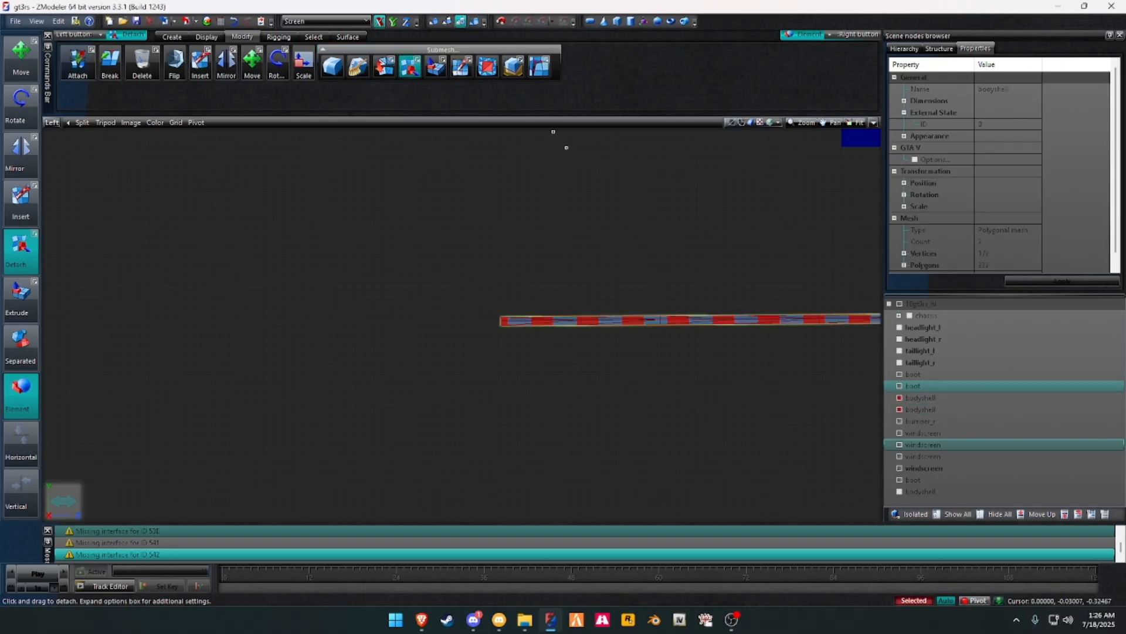
{"action": "middle_click_drag", "start_coordinate": [661, 246], "coordinate": [498, 252]}
{"action": "left_click_drag", "start_coordinate": [295, 255], "coordinate": [590, 382]}
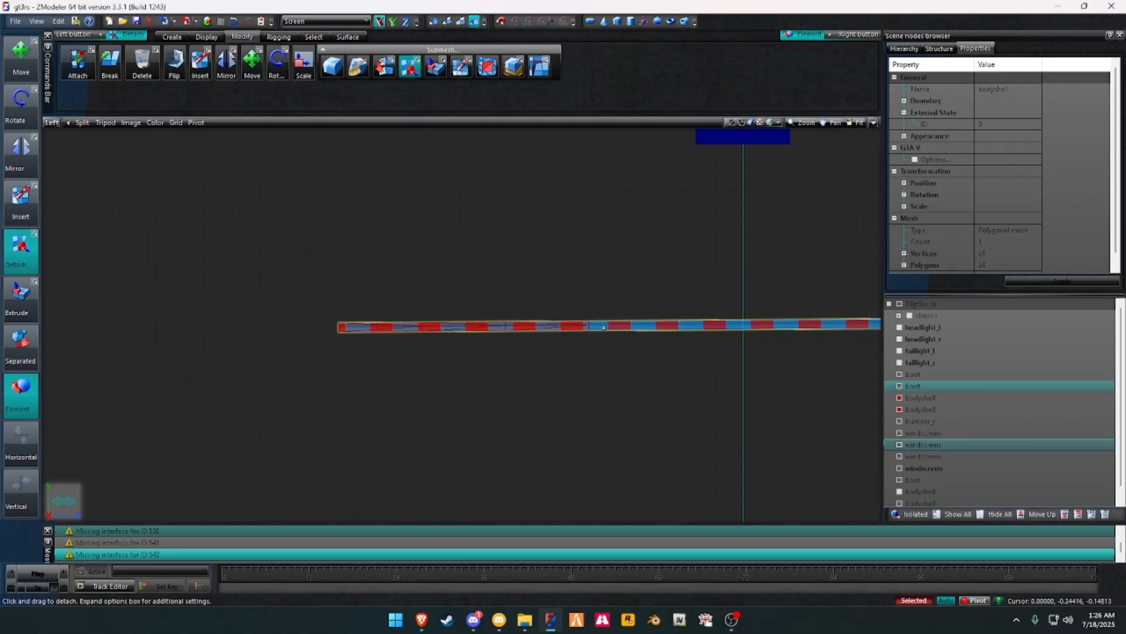
{"action": "key", "text": "Delete"}
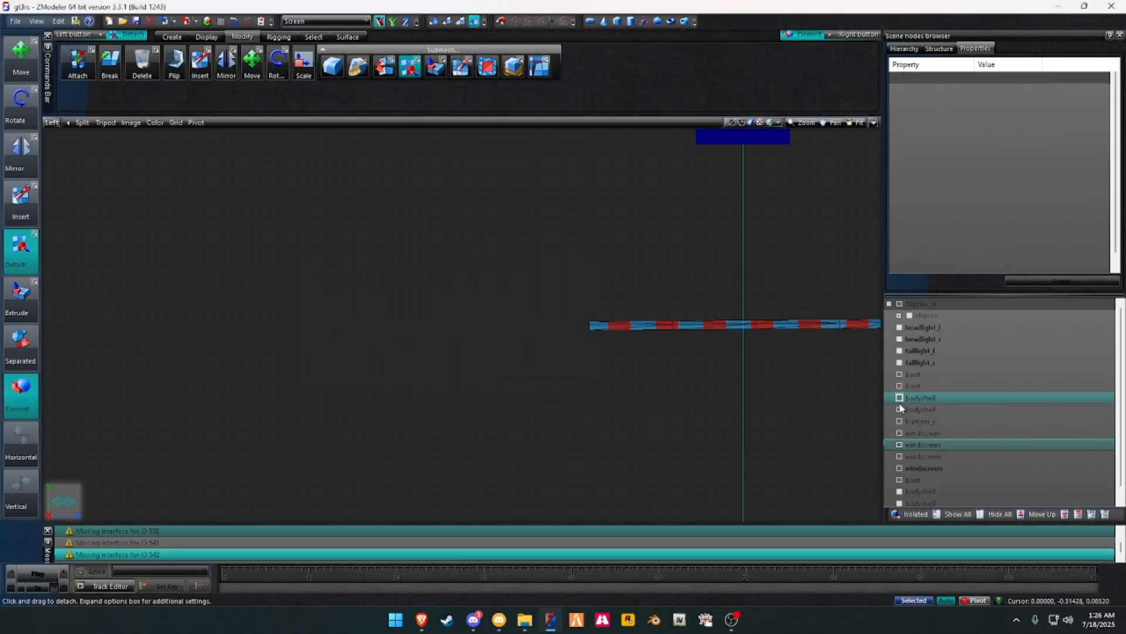
Step: Detach the third and fourth sections of the bodyshell side strips as separate objects, hiding the detached pieces
{"action": "left_click", "coordinate": [901, 409]}
{"action": "middle_click_drag", "start_coordinate": [732, 350], "coordinate": [282, 355]}
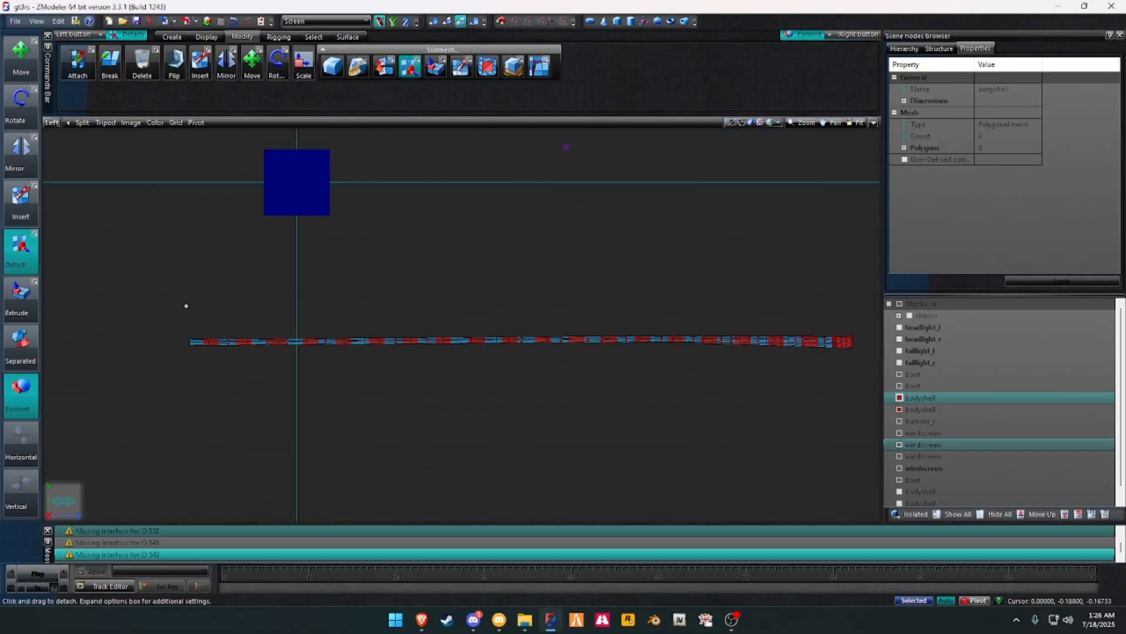
{"action": "left_click_drag", "start_coordinate": [181, 305], "coordinate": [360, 370]}
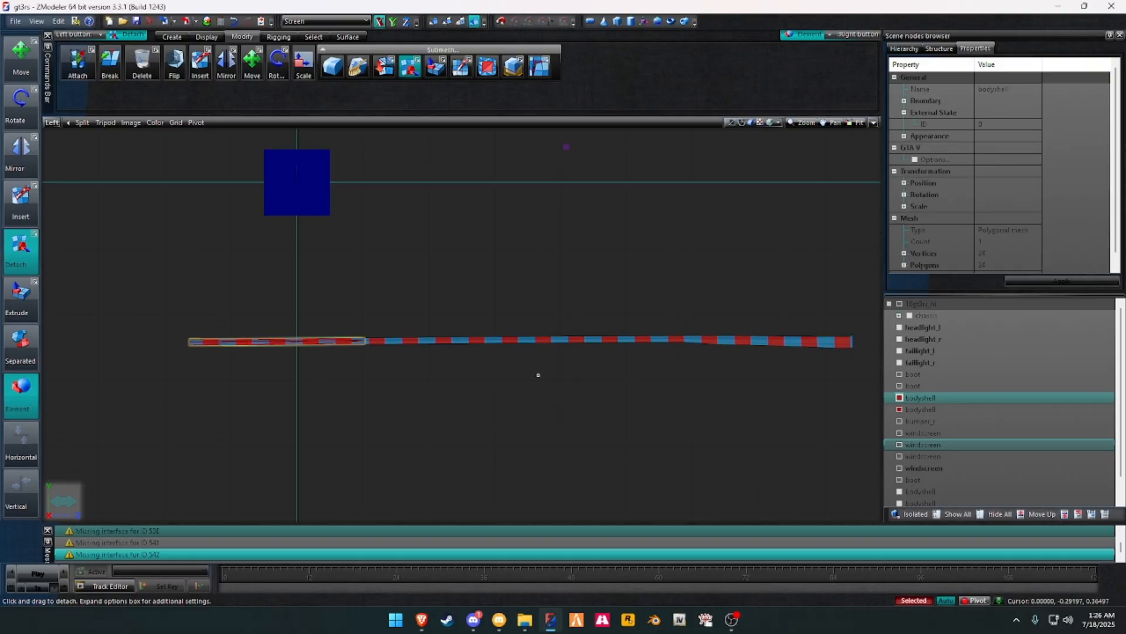
{"action": "left_click", "coordinate": [900, 398]}
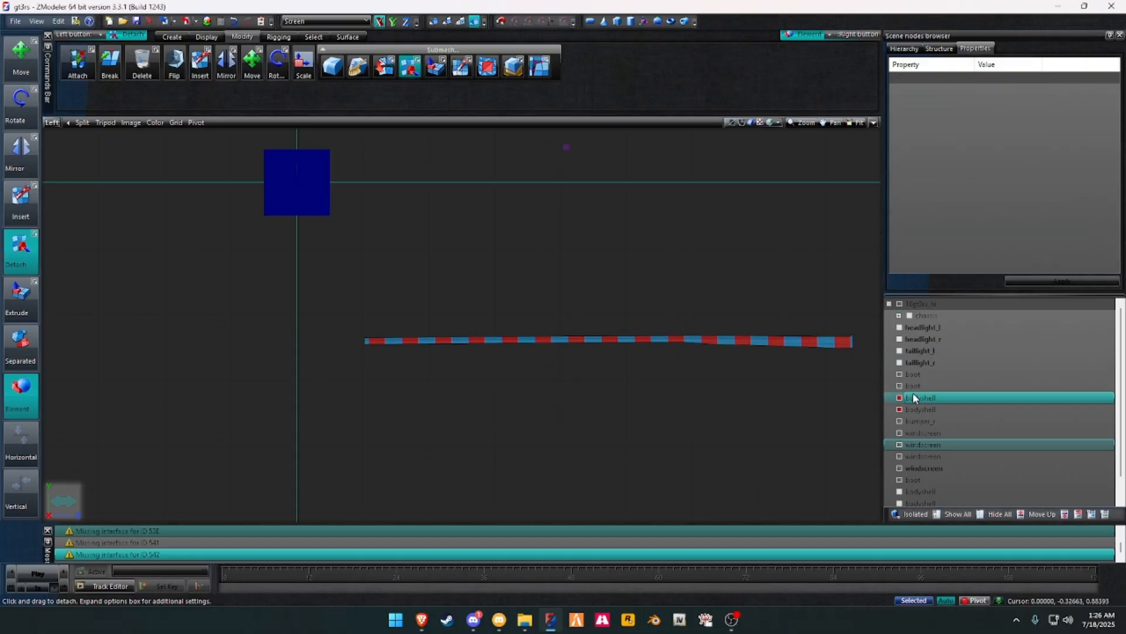
{"action": "left_click", "coordinate": [900, 399]}
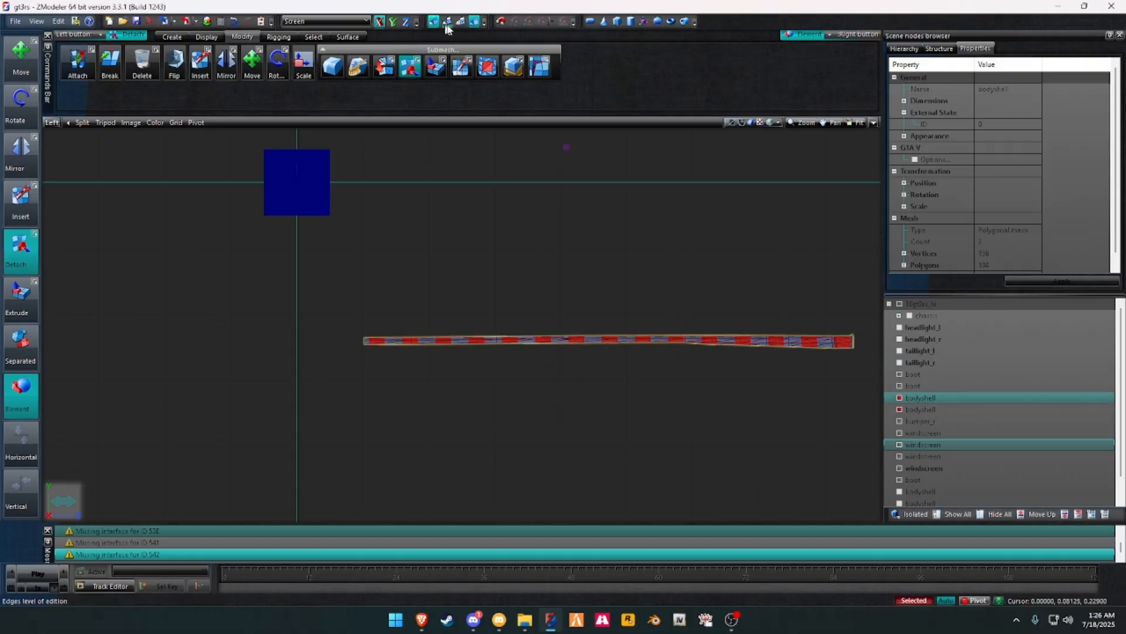
{"action": "left_click", "coordinate": [481, 75]}
{"action": "left_click_drag", "start_coordinate": [360, 298], "coordinate": [695, 377]}
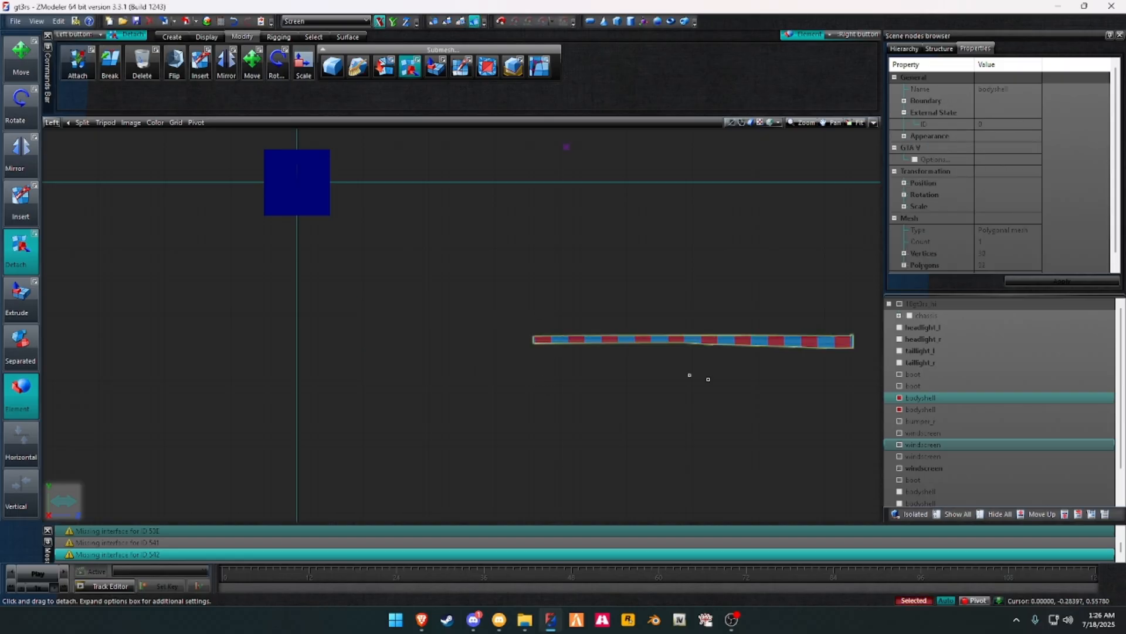
Step: Select the bodyshell meshes again, detach the fifth section of the side strips up to the last rear segment, and hide it
{"action": "left_click", "coordinate": [902, 409]}
{"action": "left_click", "coordinate": [900, 409]}
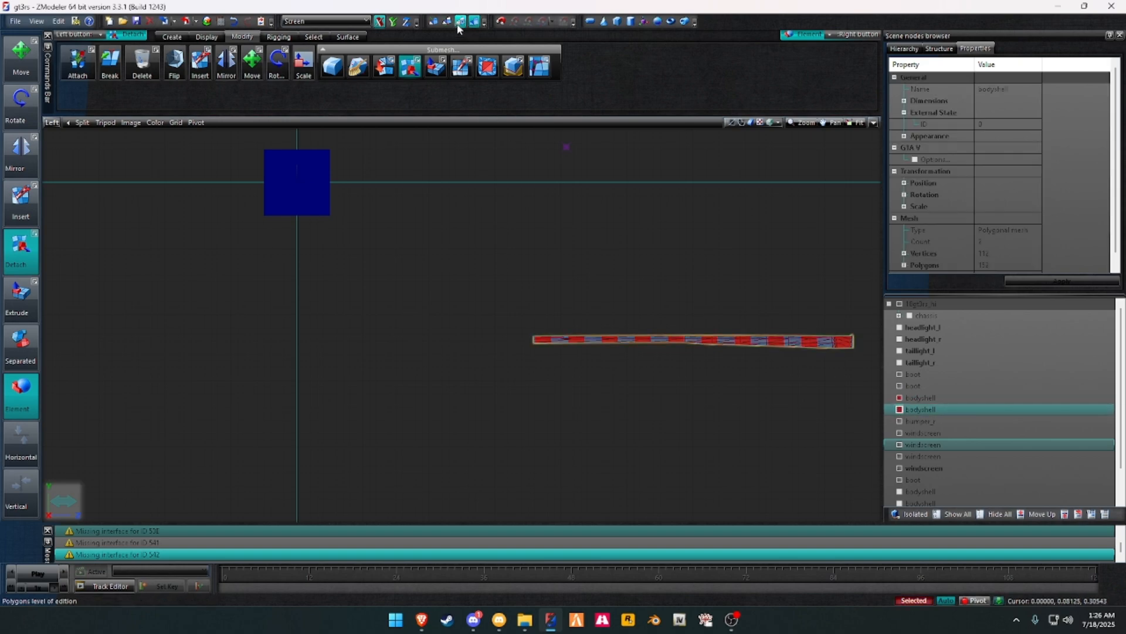
{"action": "left_click_drag", "start_coordinate": [473, 270], "coordinate": [716, 387]}
{"action": "left_click", "coordinate": [709, 369]}
{"action": "key", "text": "4"}
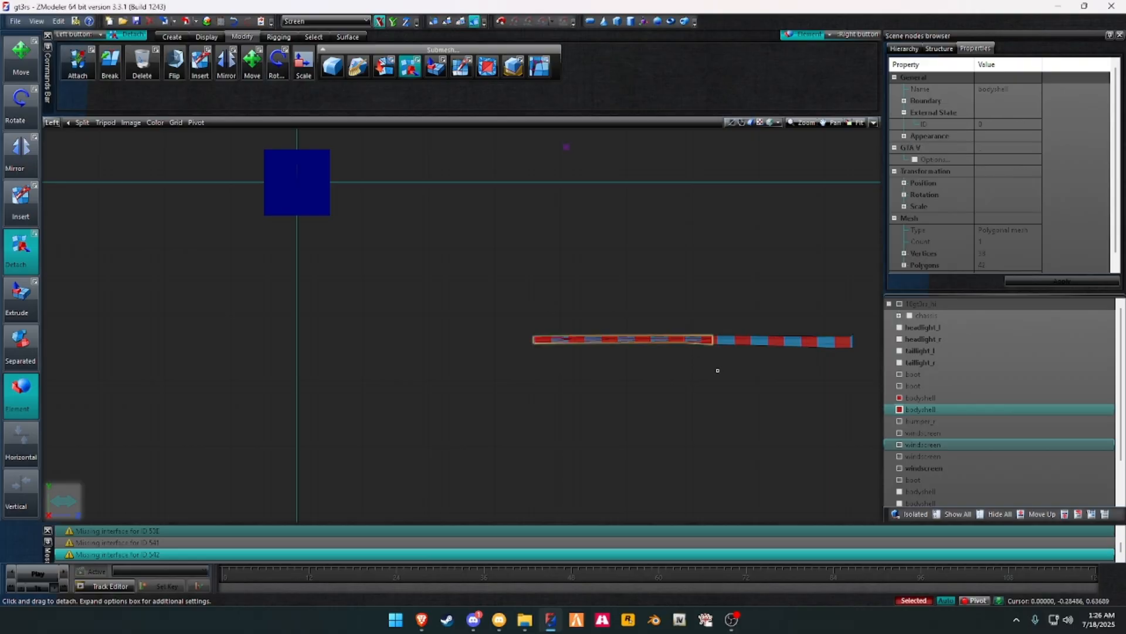
{"action": "key", "text": "h"}
{"action": "key", "text": "space"}
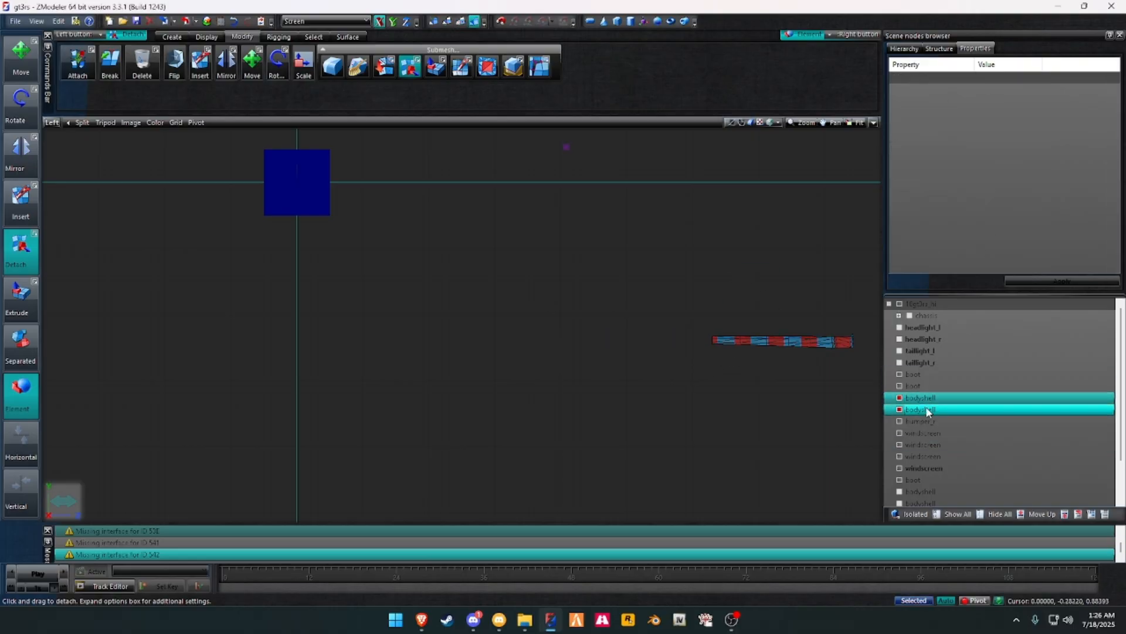
Step: Move both original bodyshell nodes to the end of the scene node list and hide them
{"action": "scroll", "coordinate": [930, 411], "scroll_direction": "down", "scroll_amount": 2}
{"action": "left_click_drag", "start_coordinate": [938, 494], "coordinate": [941, 496]}
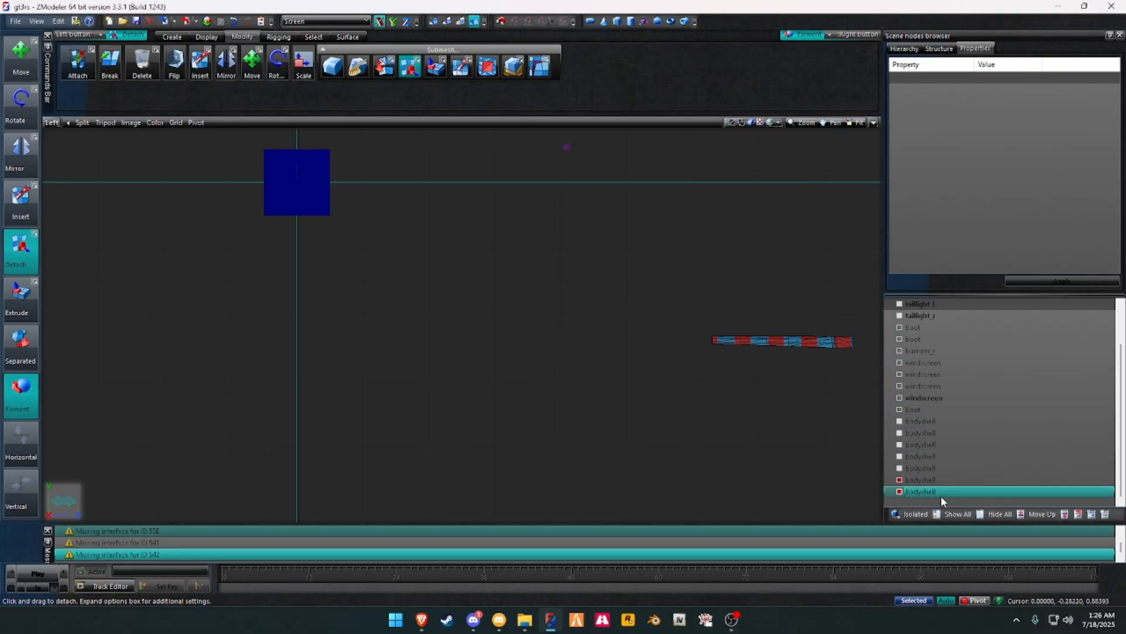
{"action": "left_click", "coordinate": [901, 492]}
Step: Hide the windscreen nodes and move the detached boot node up beneath the other two boot nodes
{"action": "scroll", "coordinate": [912, 431], "scroll_direction": "up", "scroll_amount": 2}
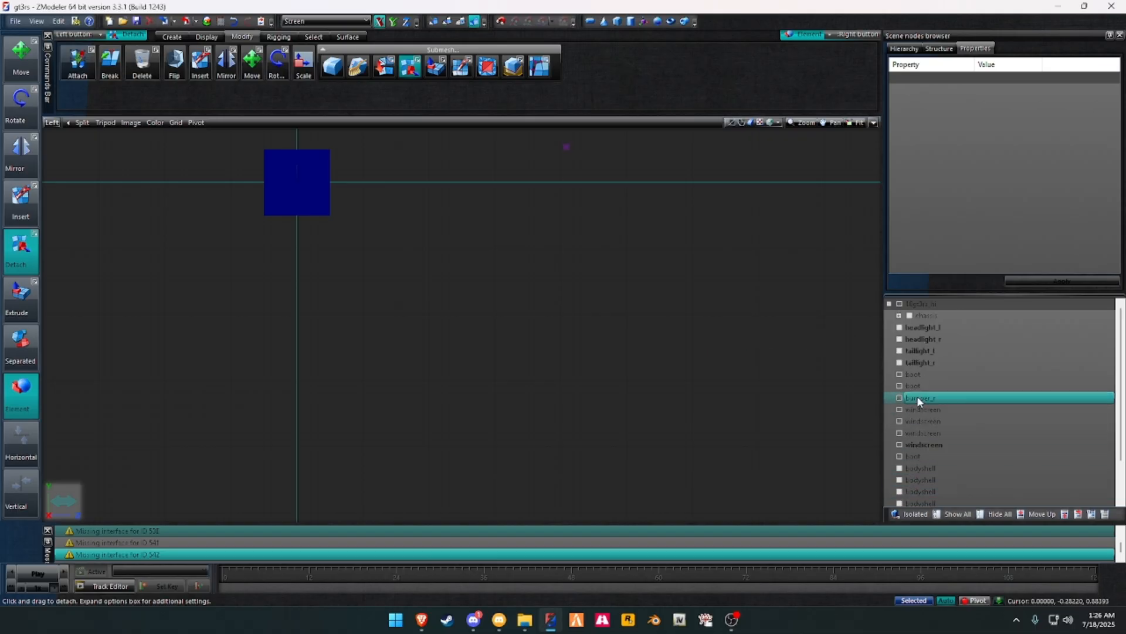
{"action": "left_click", "coordinate": [901, 446]}
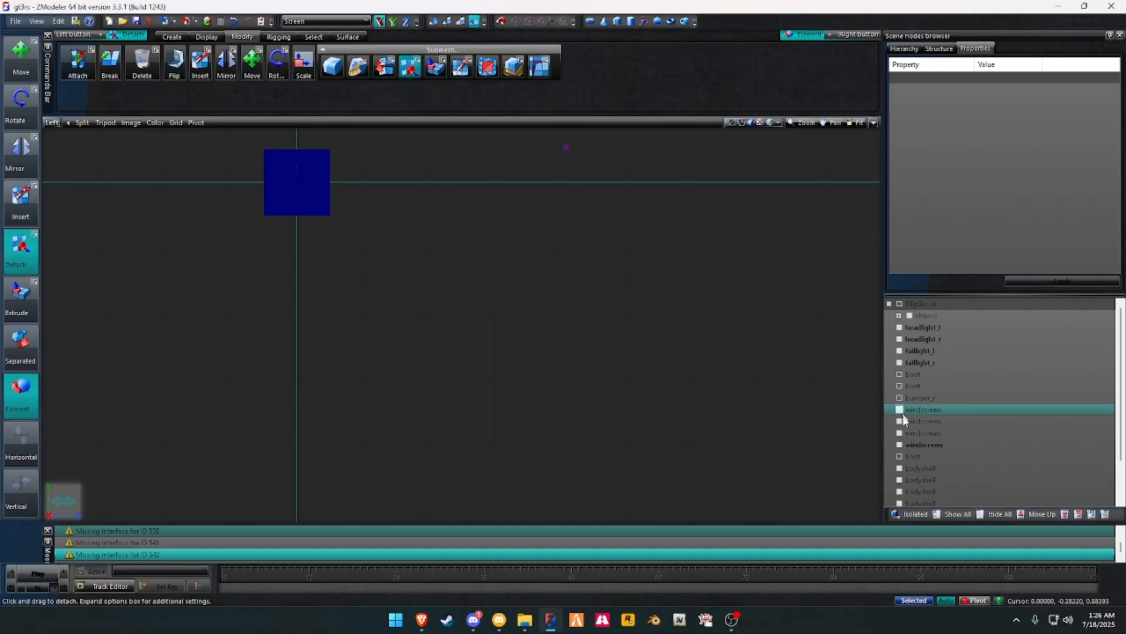
{"action": "left_click_drag", "start_coordinate": [915, 457], "coordinate": [923, 397]}
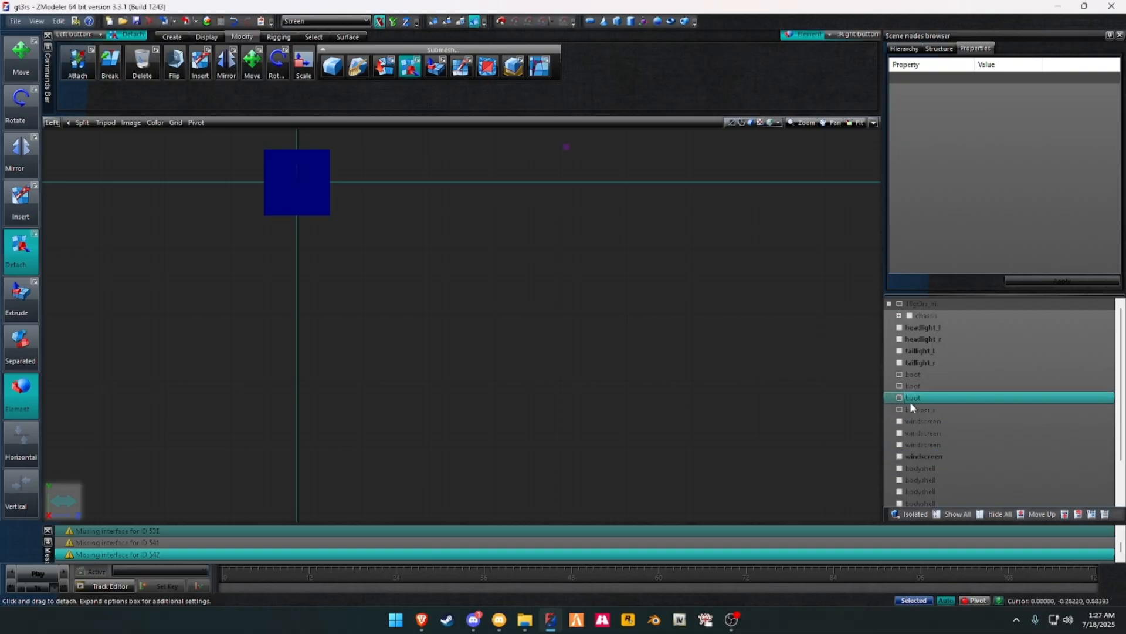
Step: Select the bumper_r mesh and, in the user view, detach polygons including the ring on one side of the centre line into a new object
{"action": "left_click", "coordinate": [900, 409]}
{"action": "scroll", "coordinate": [543, 395], "scroll_direction": "down", "scroll_amount": 5}
{"action": "scroll", "coordinate": [482, 401], "scroll_direction": "down", "scroll_amount": 2}
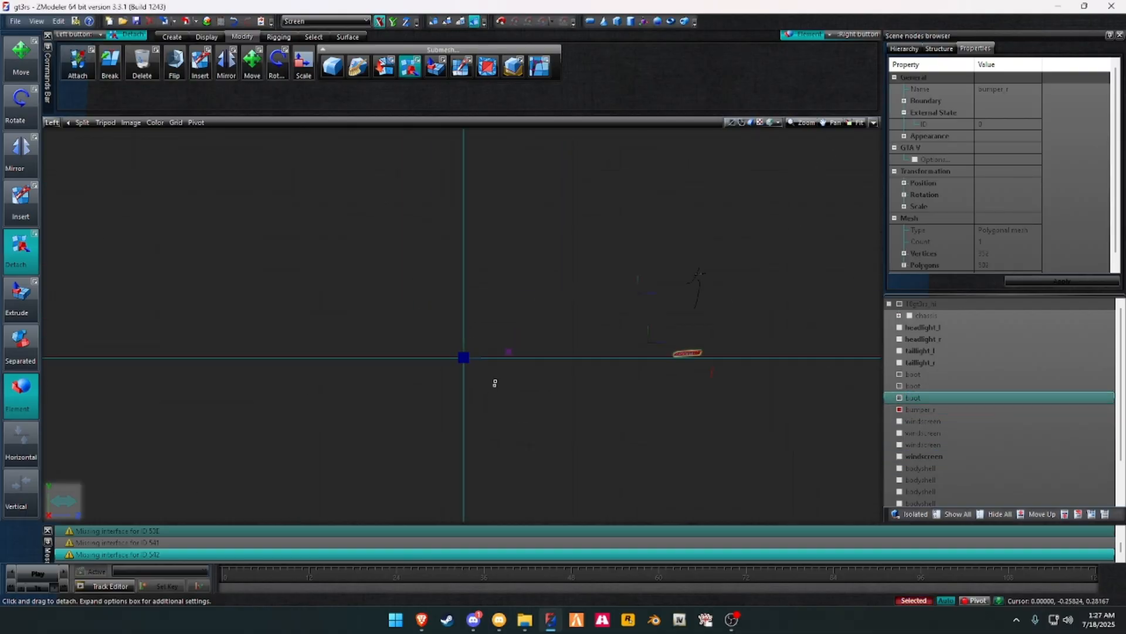
{"action": "left_click", "coordinate": [52, 122]}
{"action": "left_click", "coordinate": [94, 230]}
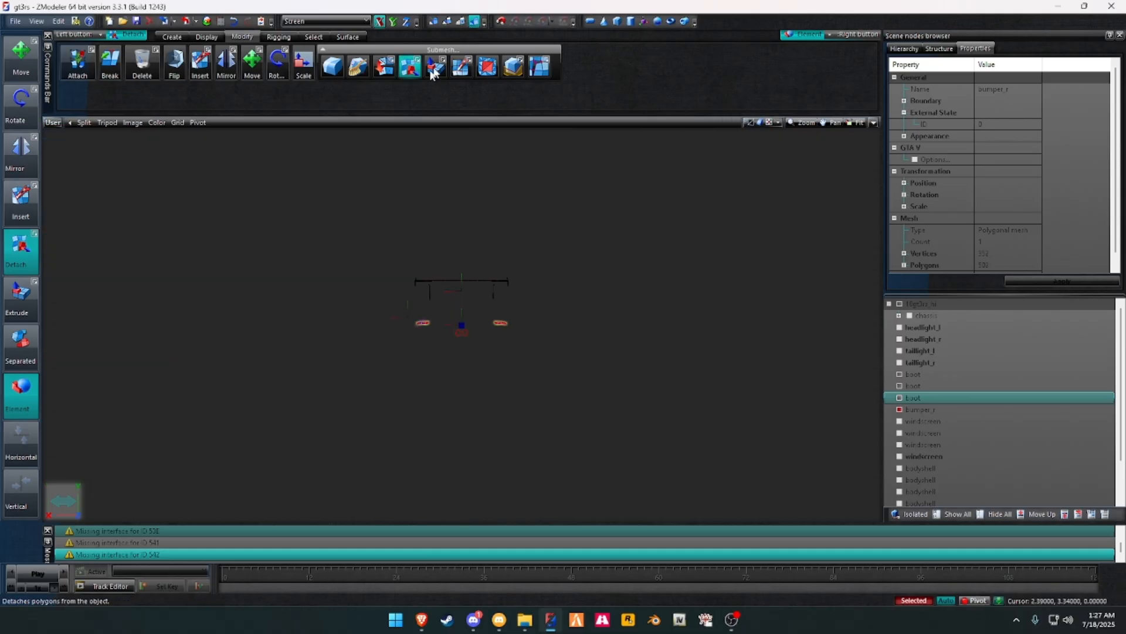
{"action": "left_click", "coordinate": [460, 21]}
{"action": "scroll", "coordinate": [518, 357], "scroll_direction": "up", "scroll_amount": 8}
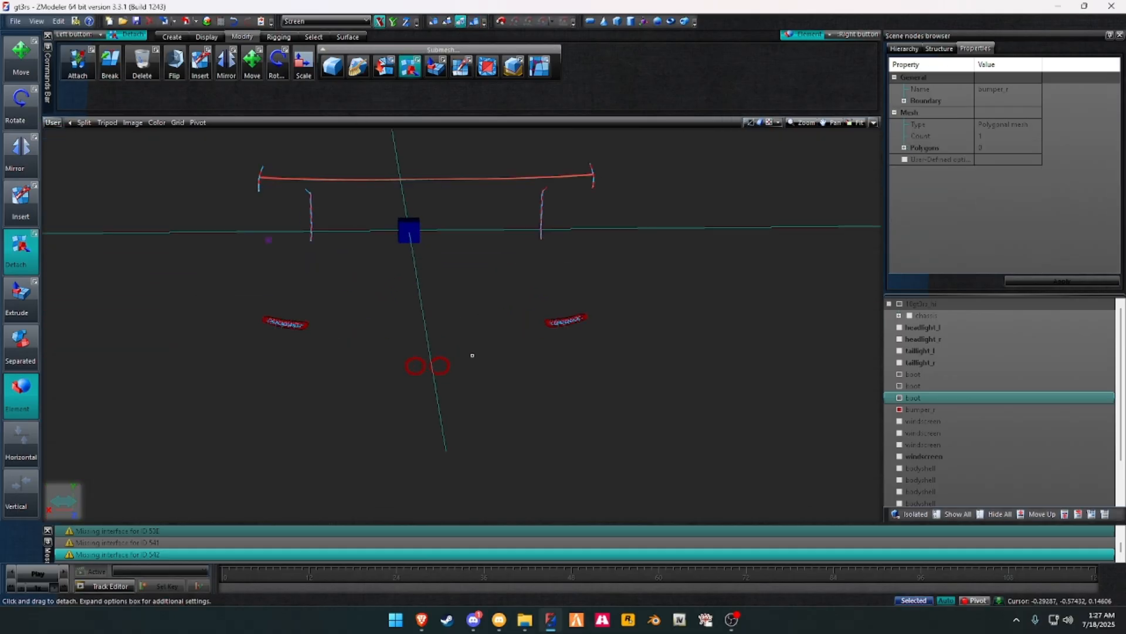
{"action": "scroll", "coordinate": [397, 372], "scroll_direction": "up", "scroll_amount": 2}
{"action": "left_click_drag", "start_coordinate": [352, 319], "coordinate": [424, 402]}
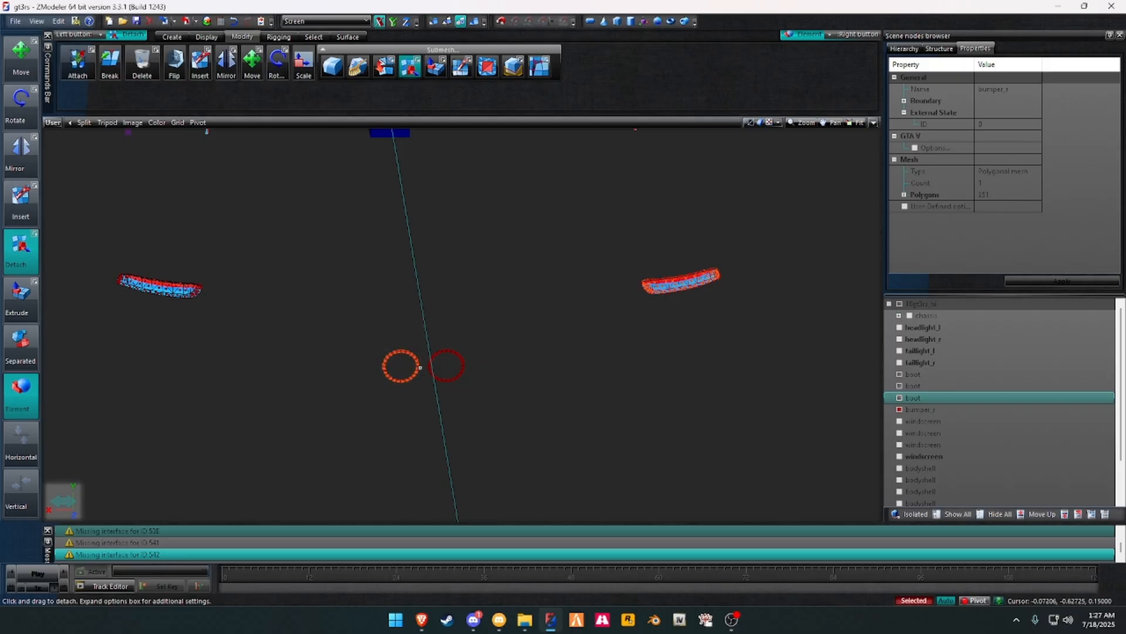
{"action": "left_click", "coordinate": [417, 365]}
{"action": "right_click_drag", "start_coordinate": [576, 290], "coordinate": [622, 343]}
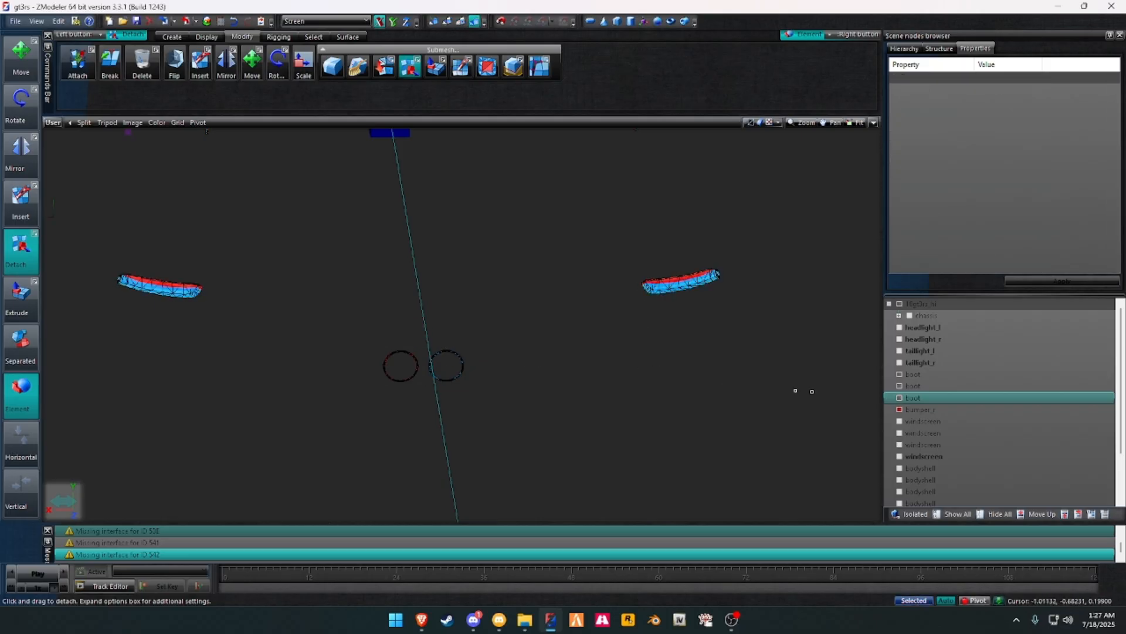
Step: Select all nodes from the first boot to the last bumper_r in the scene list and make them visible
{"action": "scroll", "coordinate": [787, 403], "scroll_direction": "down", "scroll_amount": 3}
{"action": "scroll", "coordinate": [797, 452], "scroll_direction": "down", "scroll_amount": 2}
{"action": "middle_click_drag", "start_coordinate": [601, 389], "coordinate": [692, 393]}
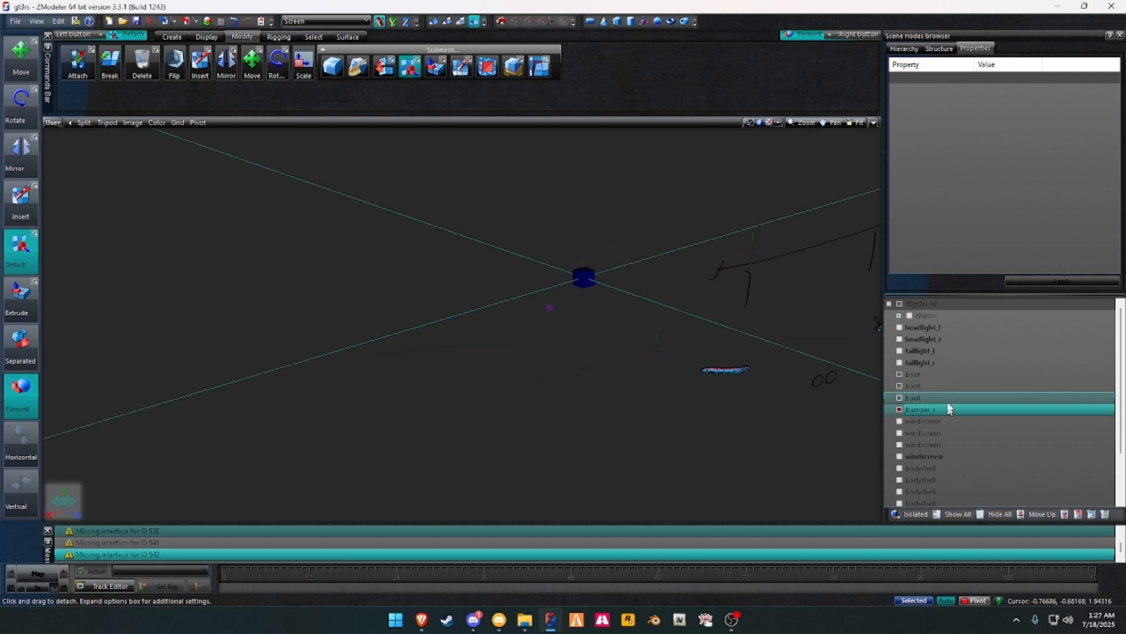
{"action": "left_click", "coordinate": [933, 377]}
{"action": "scroll", "coordinate": [942, 411], "scroll_direction": "down", "scroll_amount": 2}
{"action": "left_click", "coordinate": [936, 491], "text": "shift"}
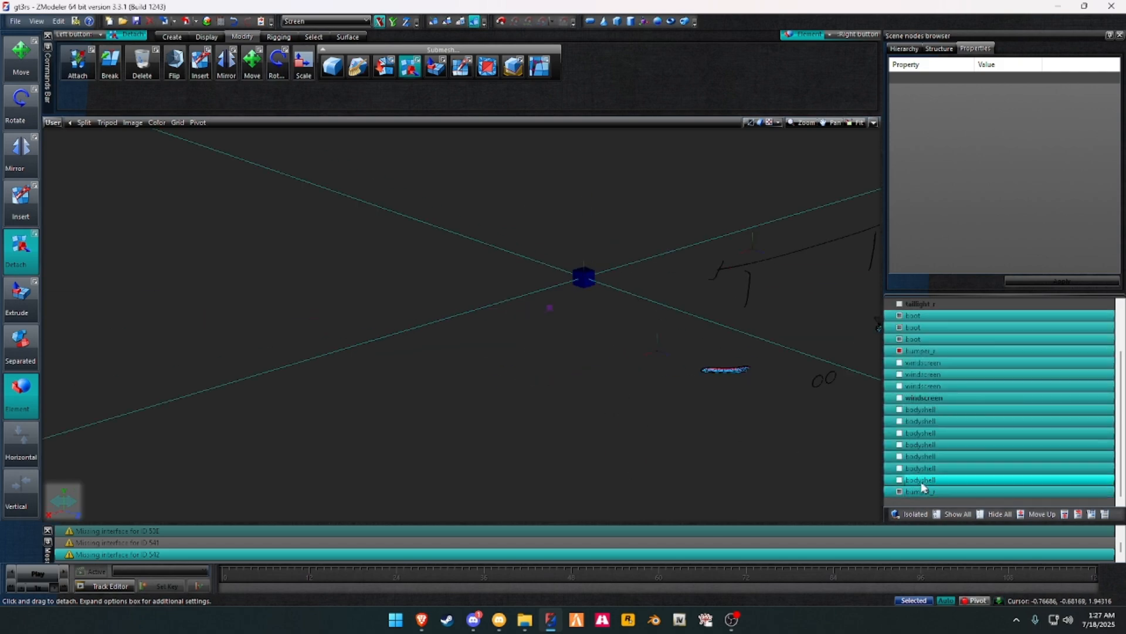
{"action": "middle_click_drag", "start_coordinate": [704, 432], "coordinate": [563, 446]}
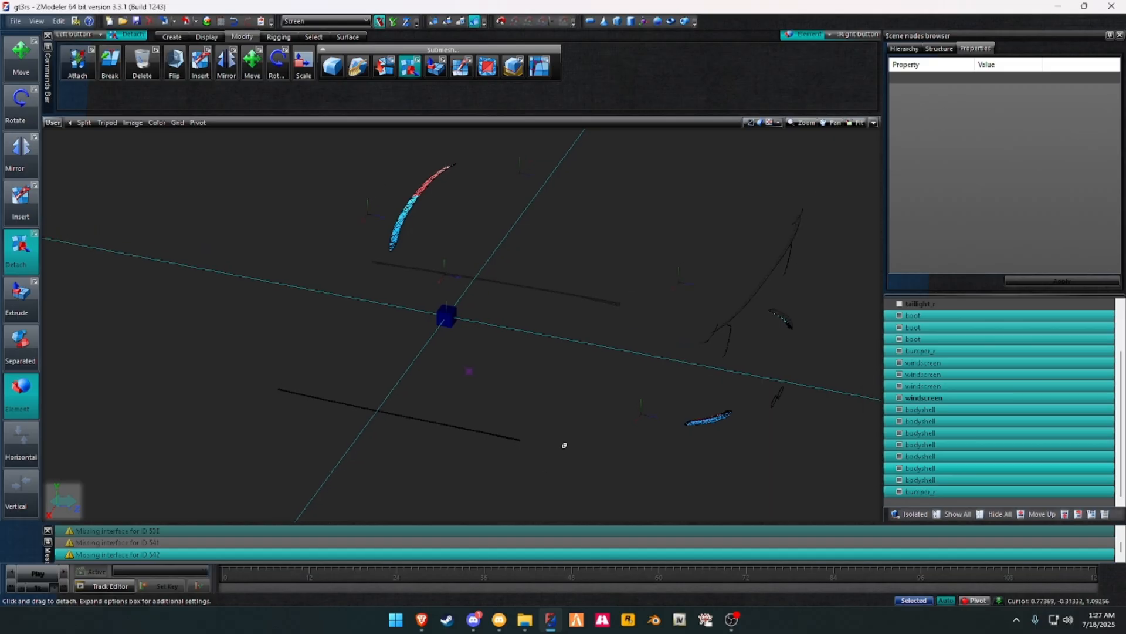
Step: Make the left and right headlight and taillight nodes visible as well
{"action": "scroll", "coordinate": [539, 399], "scroll_direction": "down", "scroll_amount": 3}
{"action": "scroll", "coordinate": [938, 399], "scroll_direction": "up", "scroll_amount": 2}
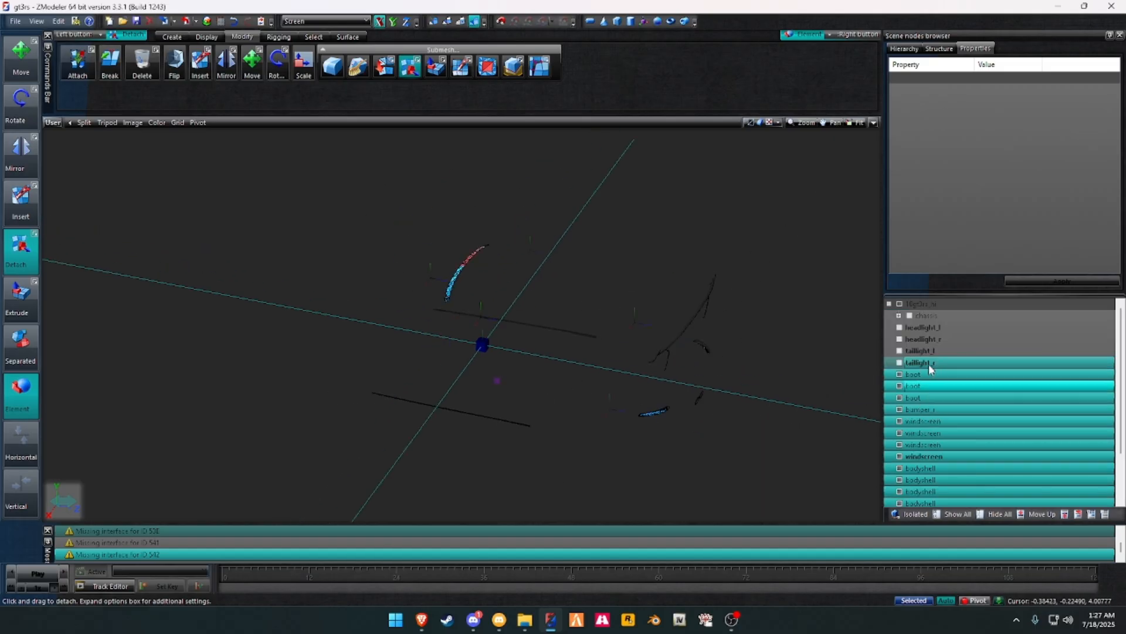
{"action": "left_click", "coordinate": [899, 339]}
{"action": "left_click", "coordinate": [899, 327]}
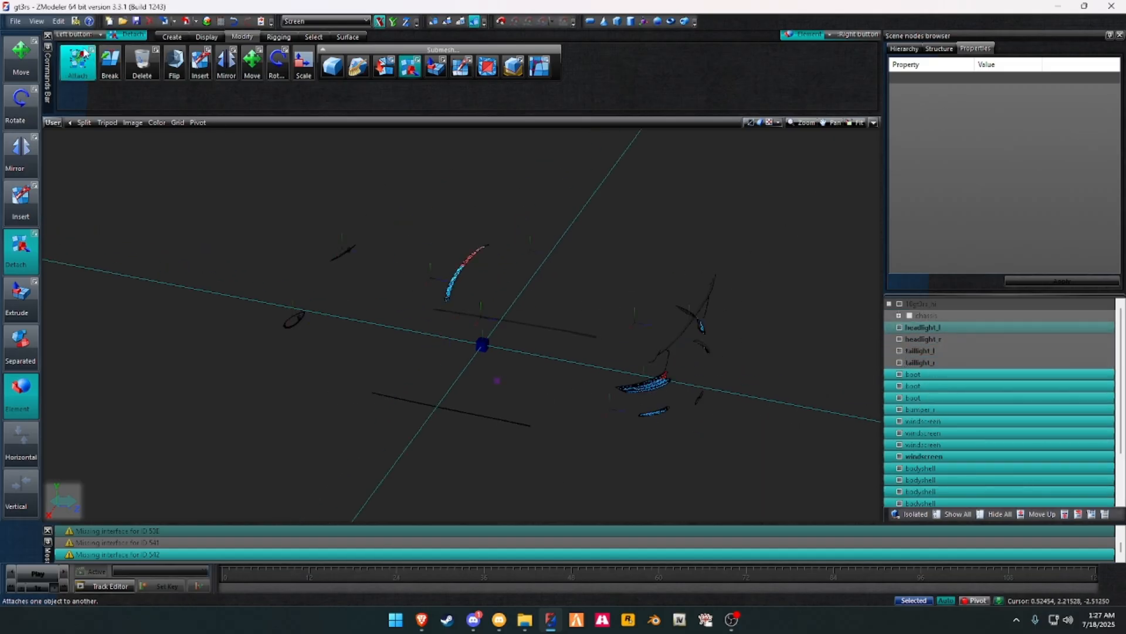
Step: Attach a windscreen strip piece to the rear wing strip and to the rear light strip beneath it
{"action": "left_click", "coordinate": [287, 326]}
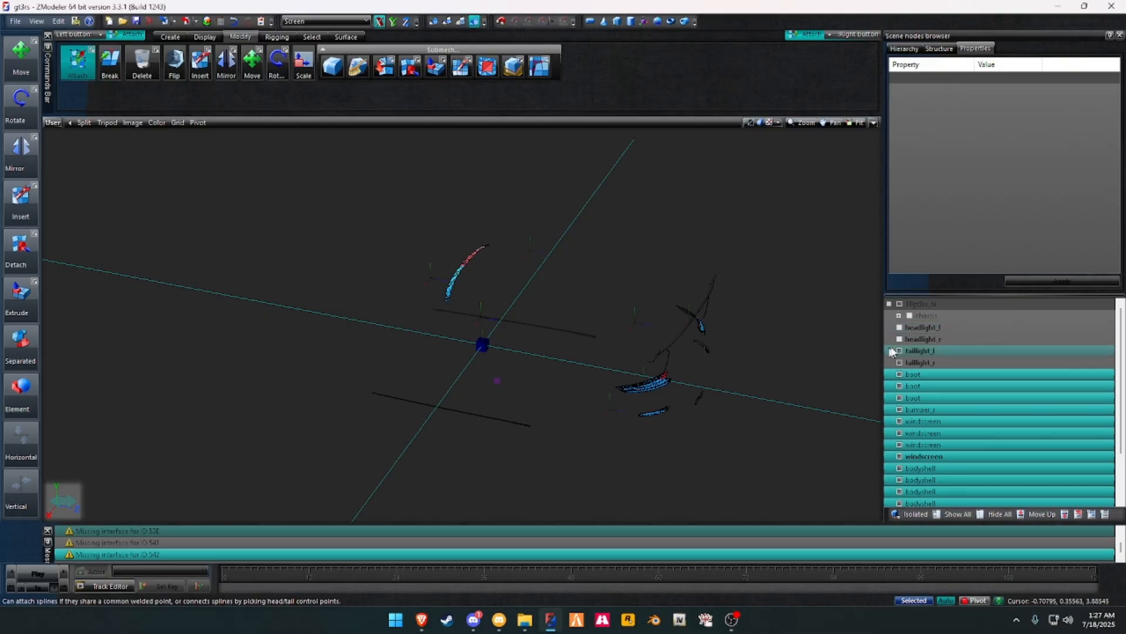
{"action": "left_click", "coordinate": [899, 327]}
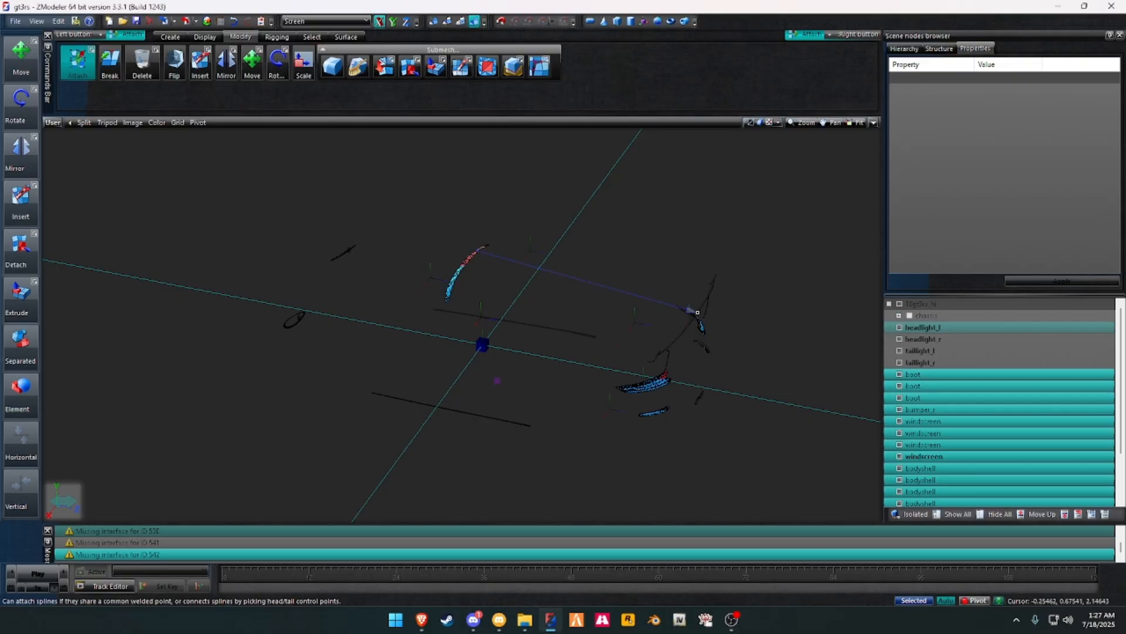
{"action": "left_click", "coordinate": [698, 311]}
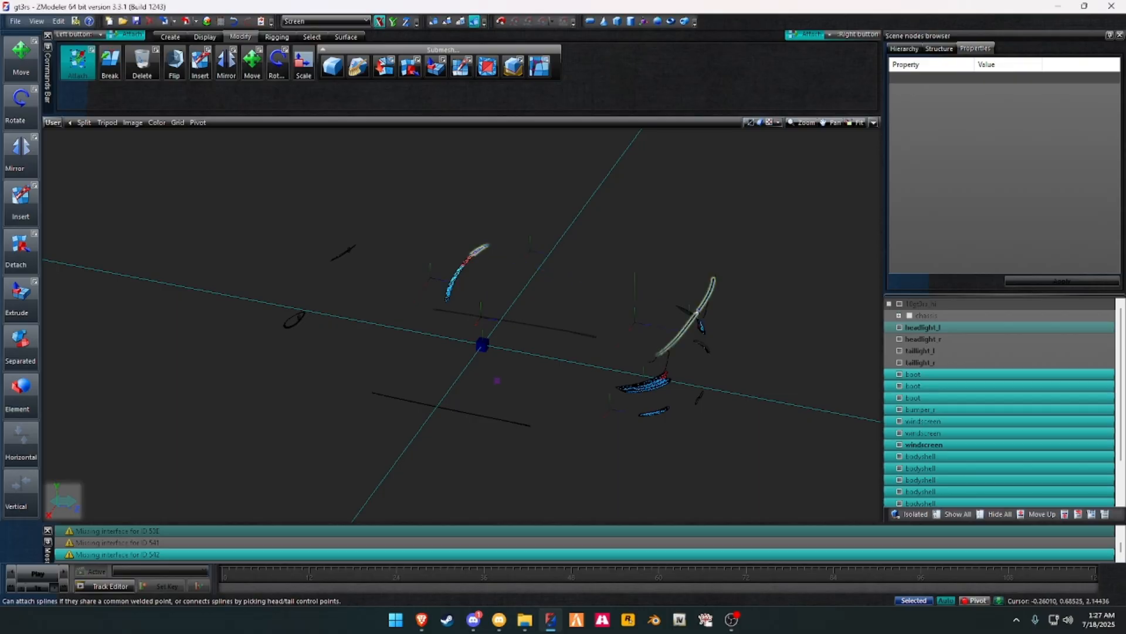
{"action": "left_click", "coordinate": [643, 390]}
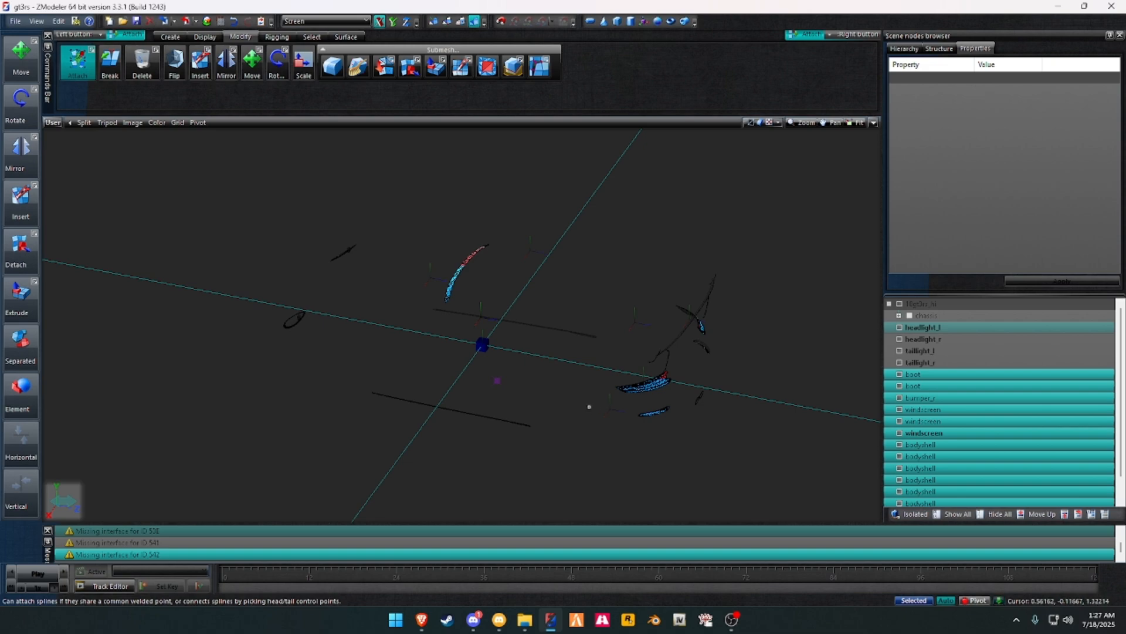
Step: Join the rear wing's end pieces, and attach the lower rear bumper strip to the side strip's rear end
{"action": "middle_click_drag", "start_coordinate": [589, 407], "coordinate": [535, 377]}
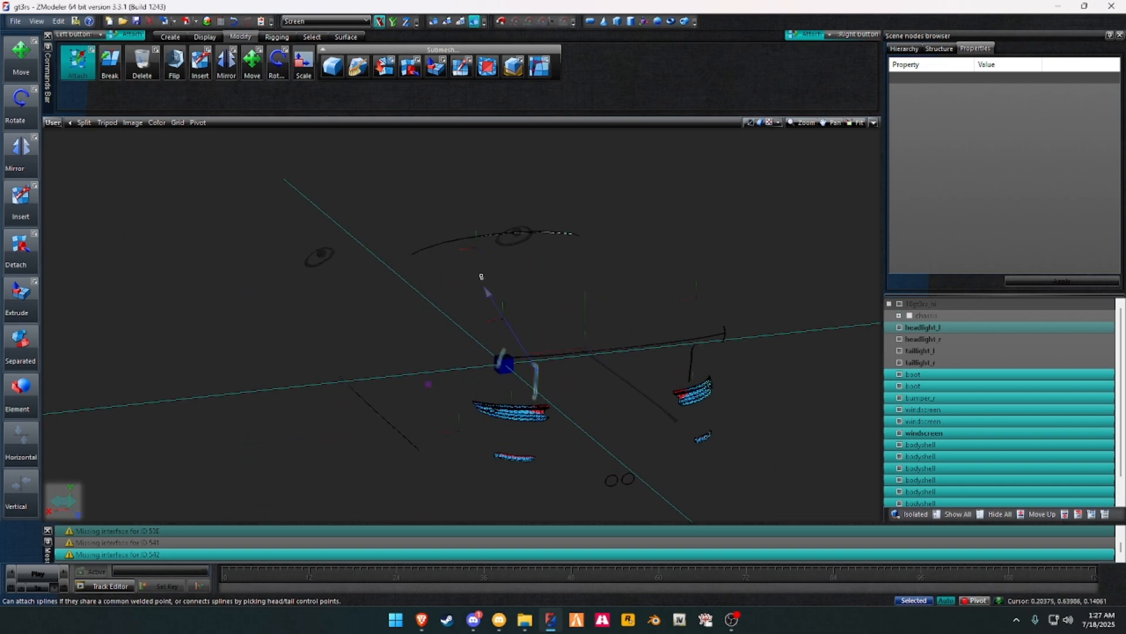
{"action": "left_click", "coordinate": [535, 382]}
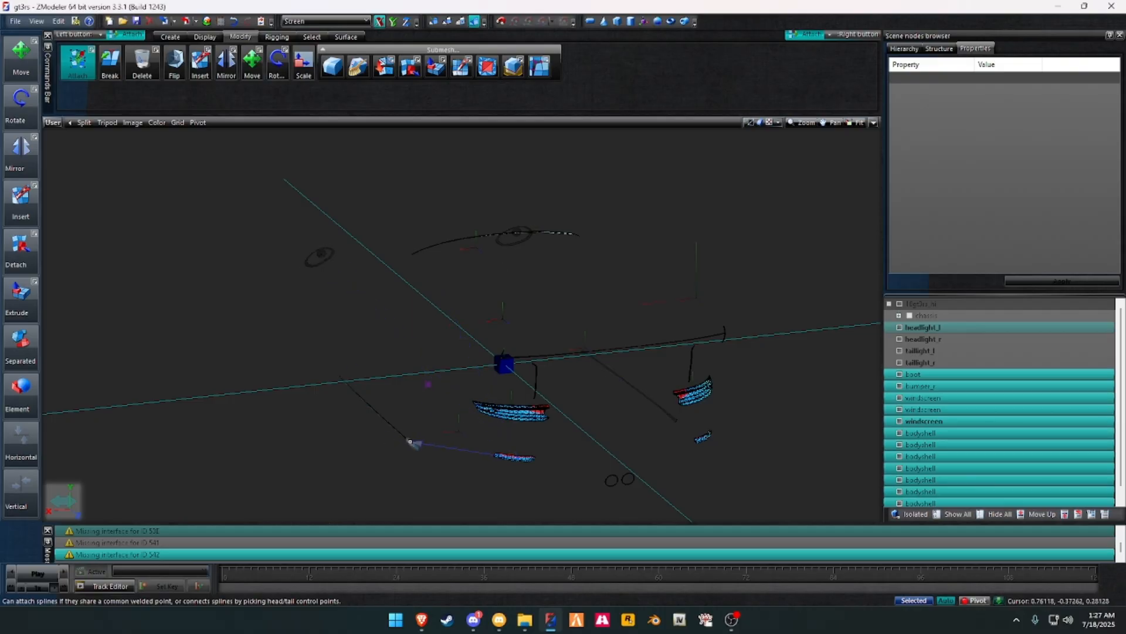
{"action": "left_click", "coordinate": [409, 440]}
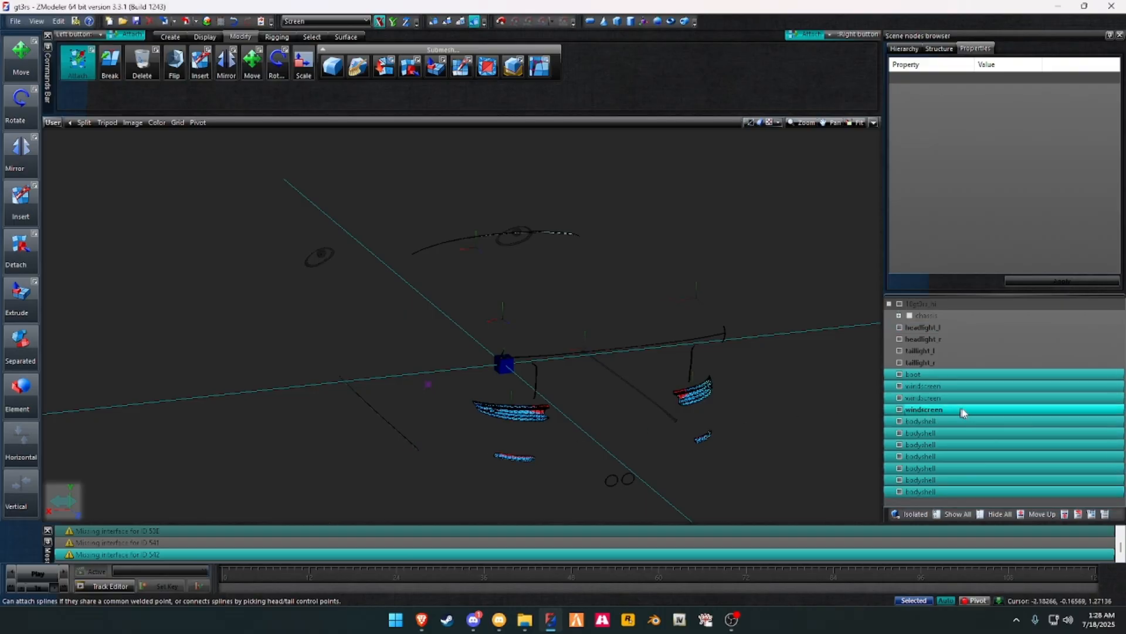
Step: Attach the remaining side-strip ends, middle segments and windscreen pieces to their matching light groups
{"action": "middle_click_drag", "start_coordinate": [735, 397], "coordinate": [753, 401], "text": "alt"}
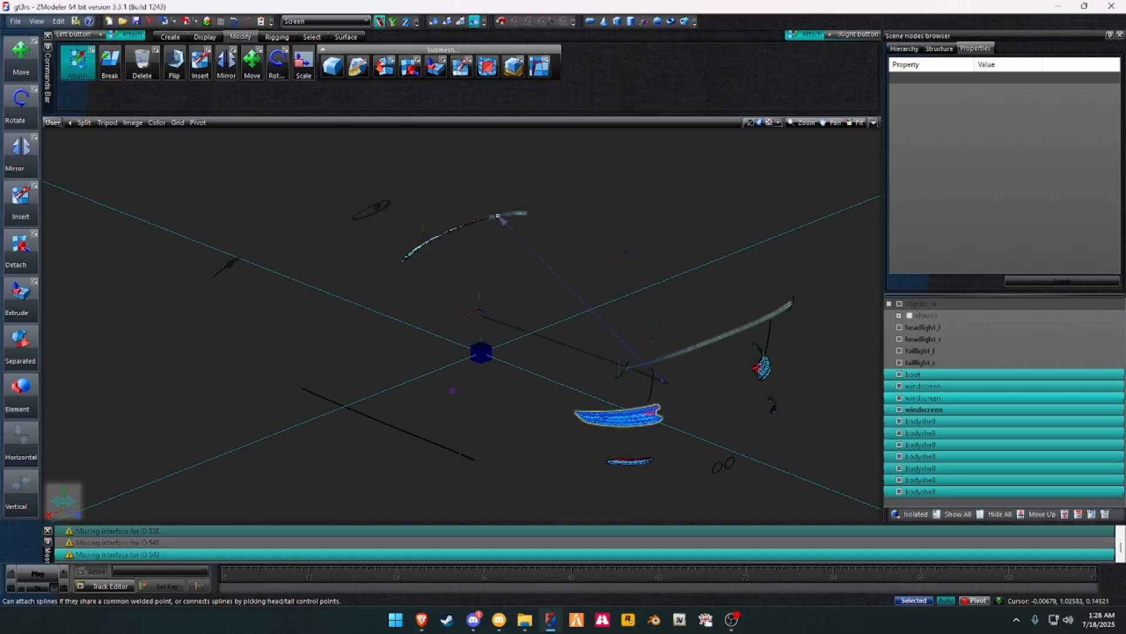
{"action": "left_click", "coordinate": [664, 380]}
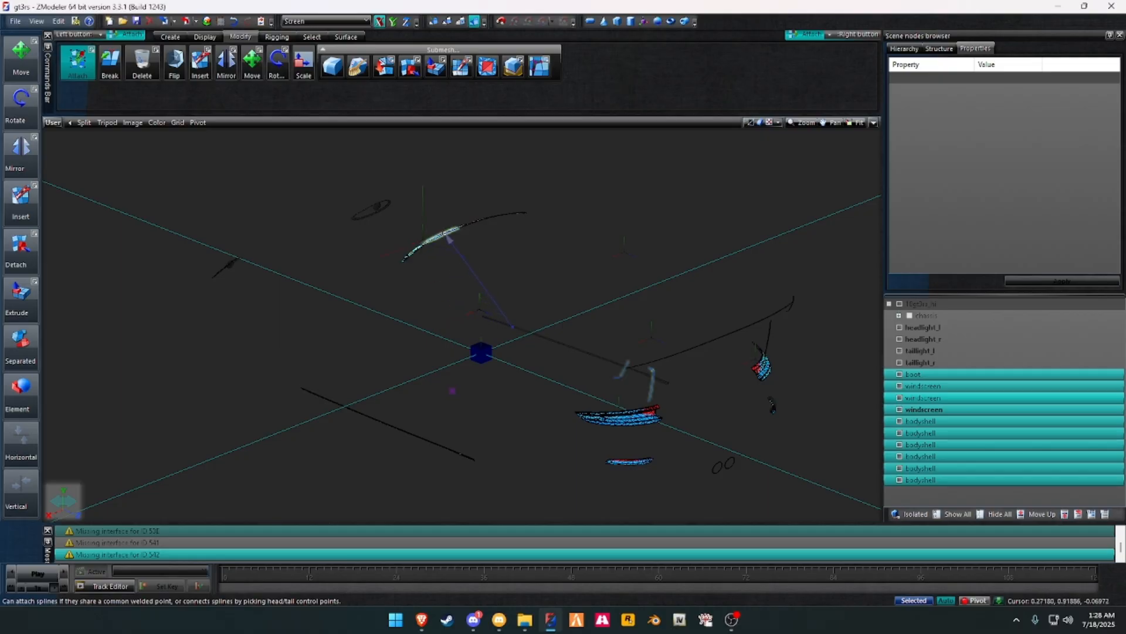
{"action": "left_click", "coordinate": [419, 246]}
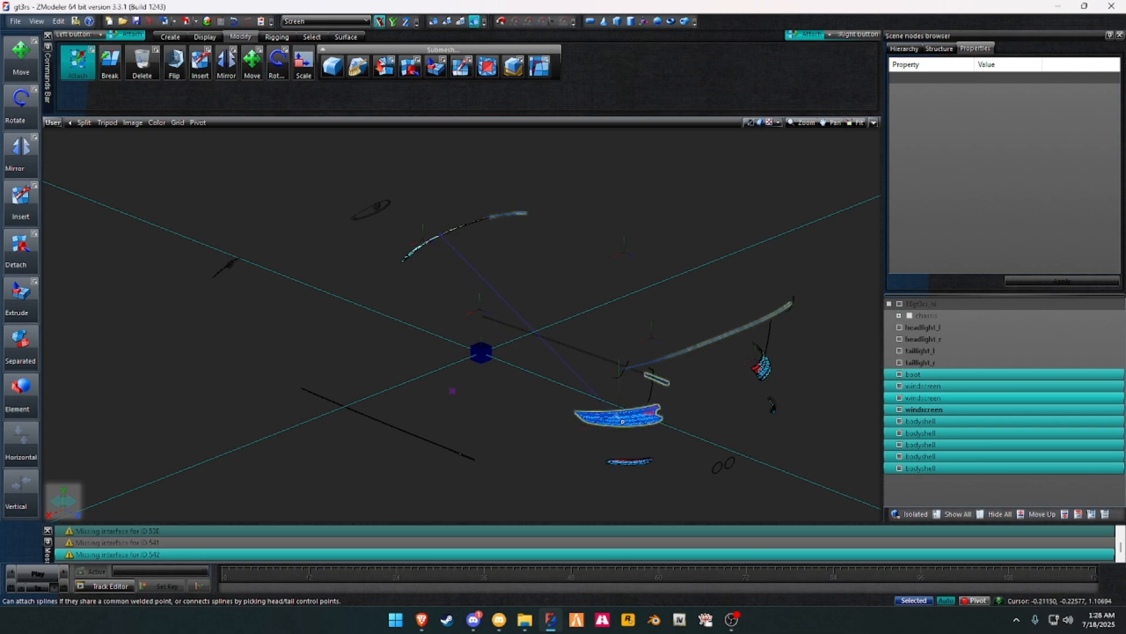
{"action": "left_click", "coordinate": [624, 420]}
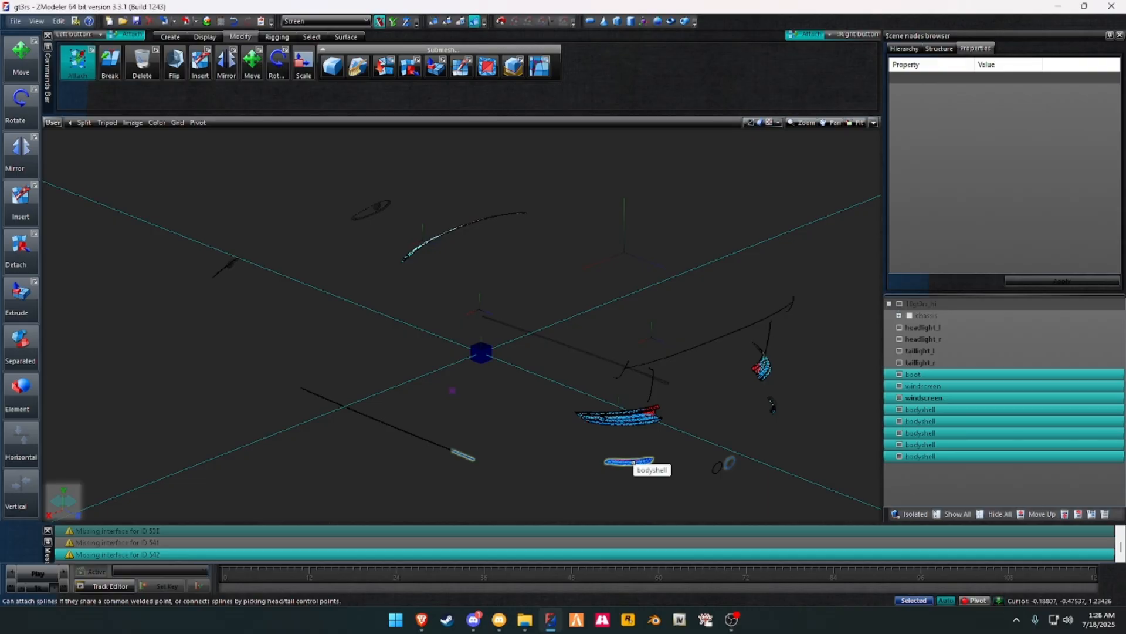
{"action": "left_click", "coordinate": [633, 462]}
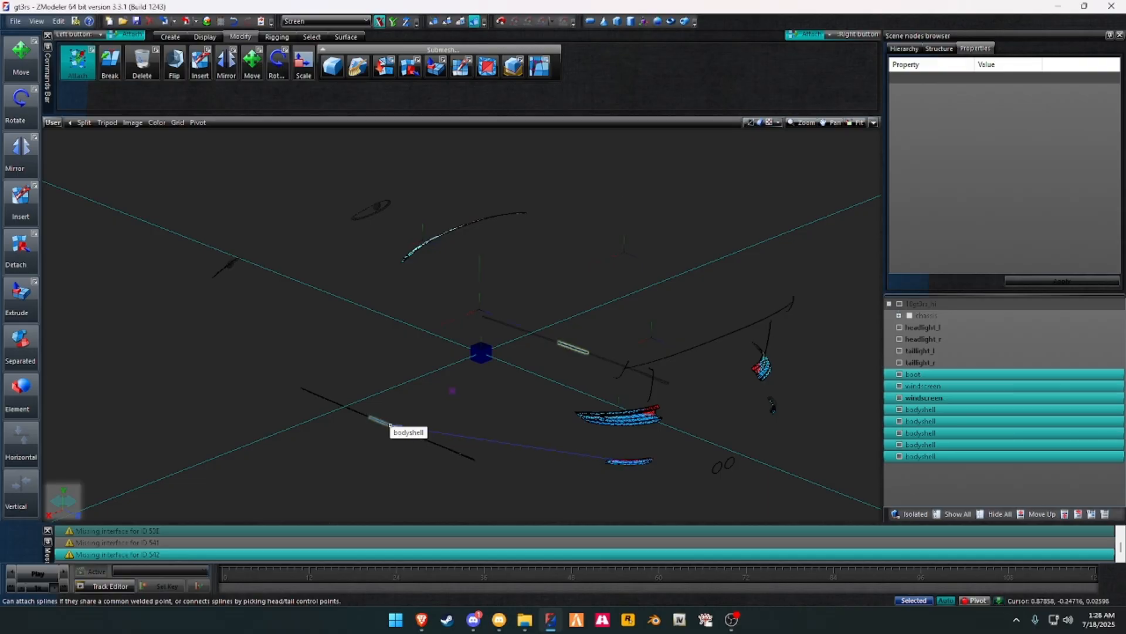
{"action": "left_click", "coordinate": [390, 423]}
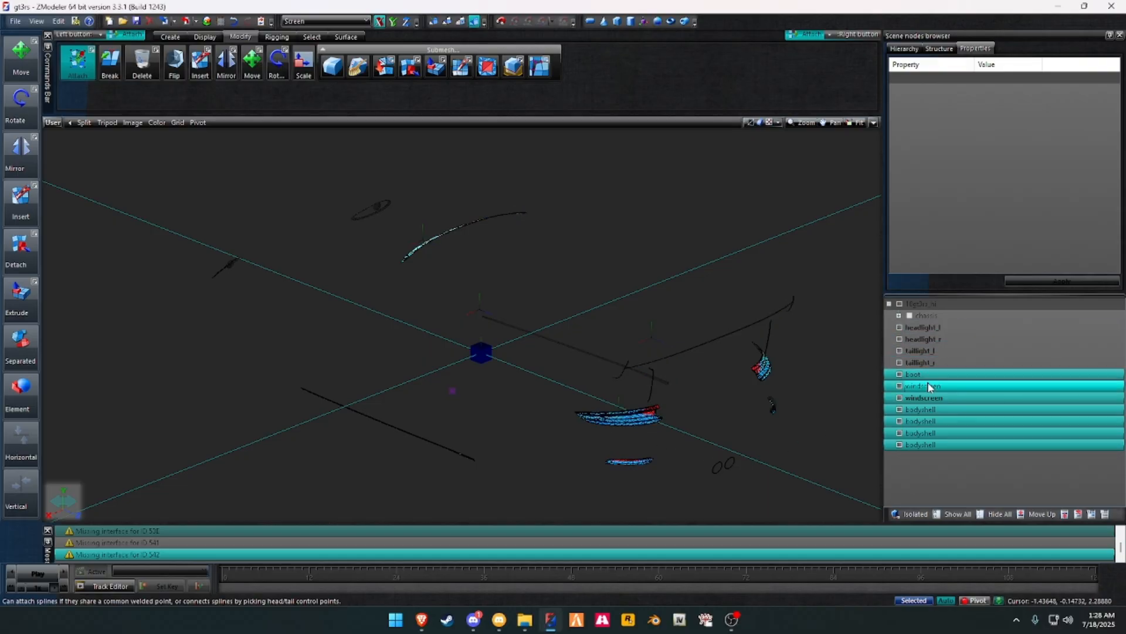
Step: Delete the headlight_l, headlight_r and taillight_r nodes
{"action": "left_click", "coordinate": [904, 446]}
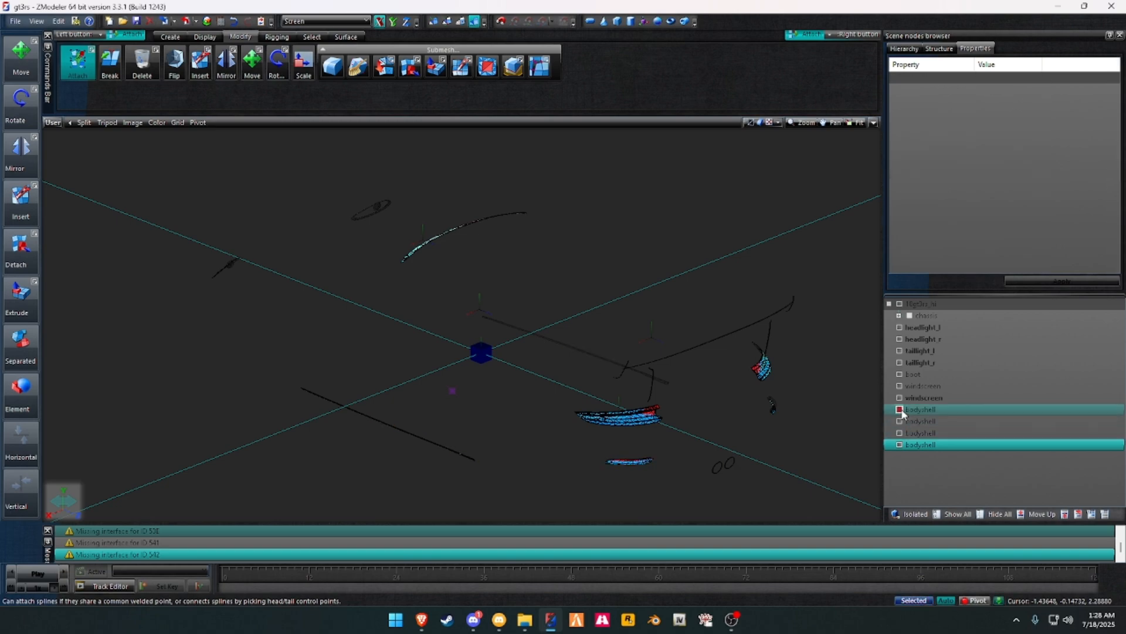
{"action": "left_click", "coordinate": [899, 363]}
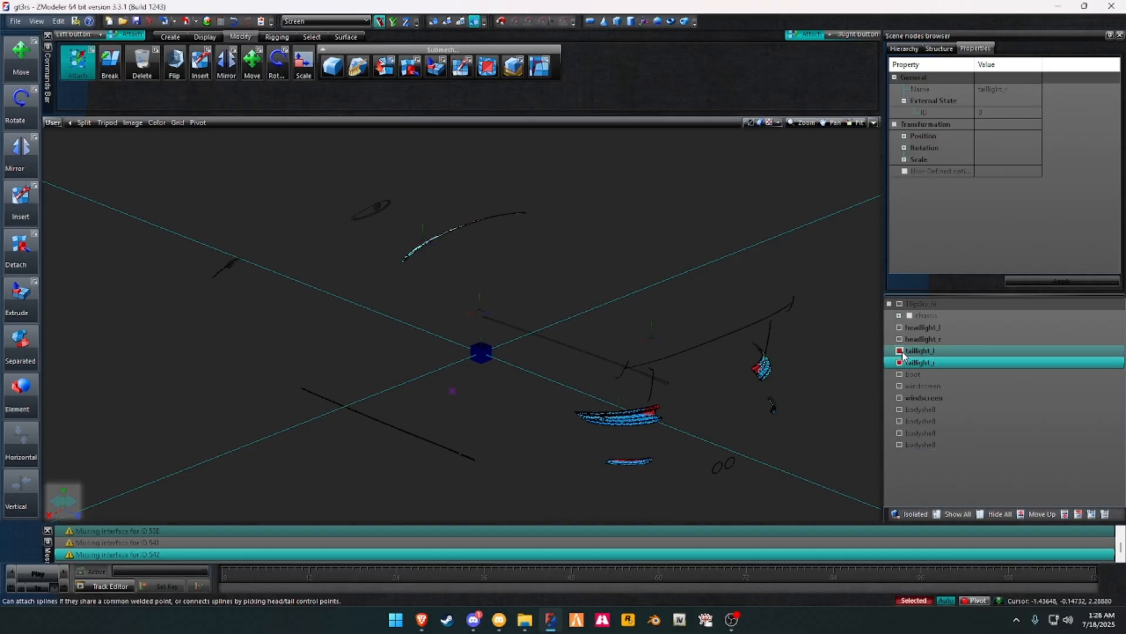
{"action": "left_click", "coordinate": [900, 339]}
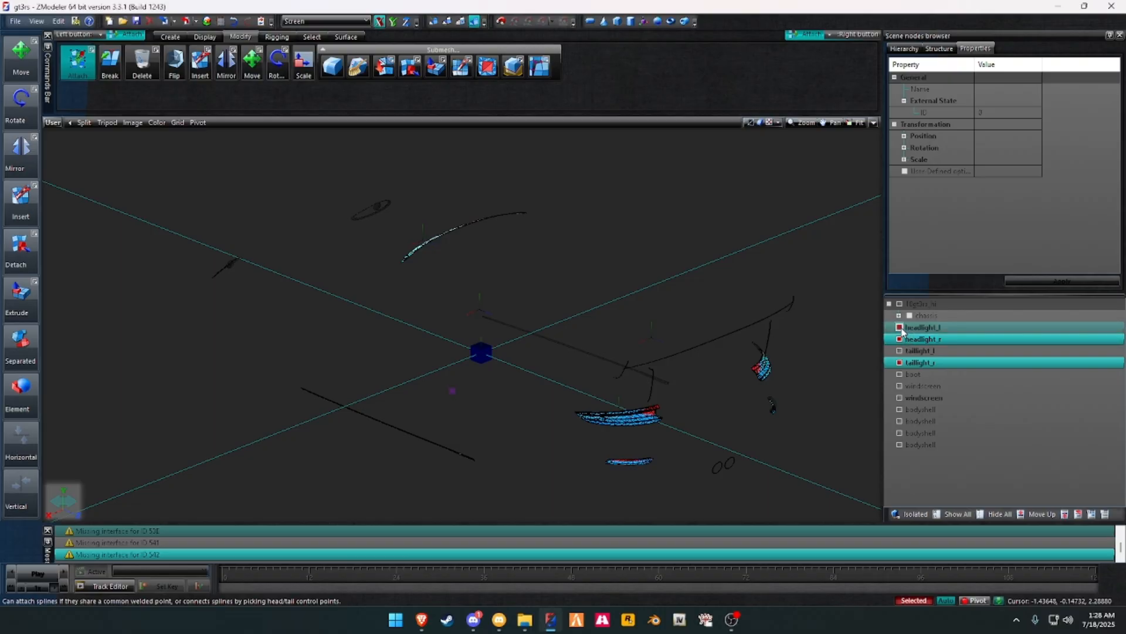
{"action": "left_click", "coordinate": [901, 329]}
{"action": "right_click", "coordinate": [915, 330]}
{"action": "mouse_move", "coordinate": [942, 349]}
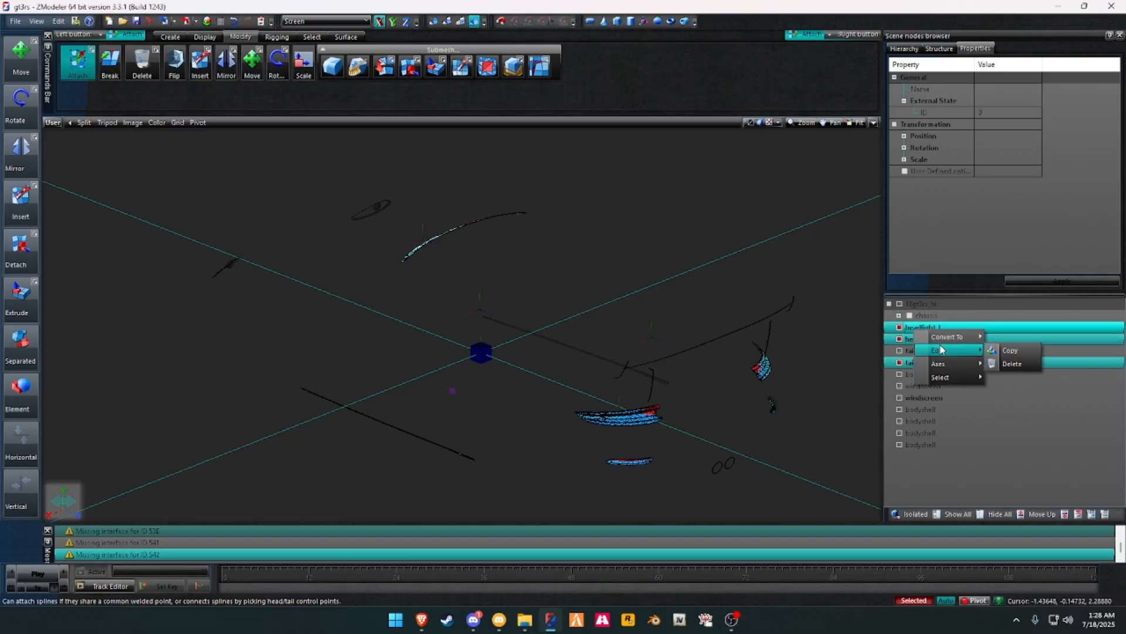
{"action": "left_click", "coordinate": [1017, 363]}
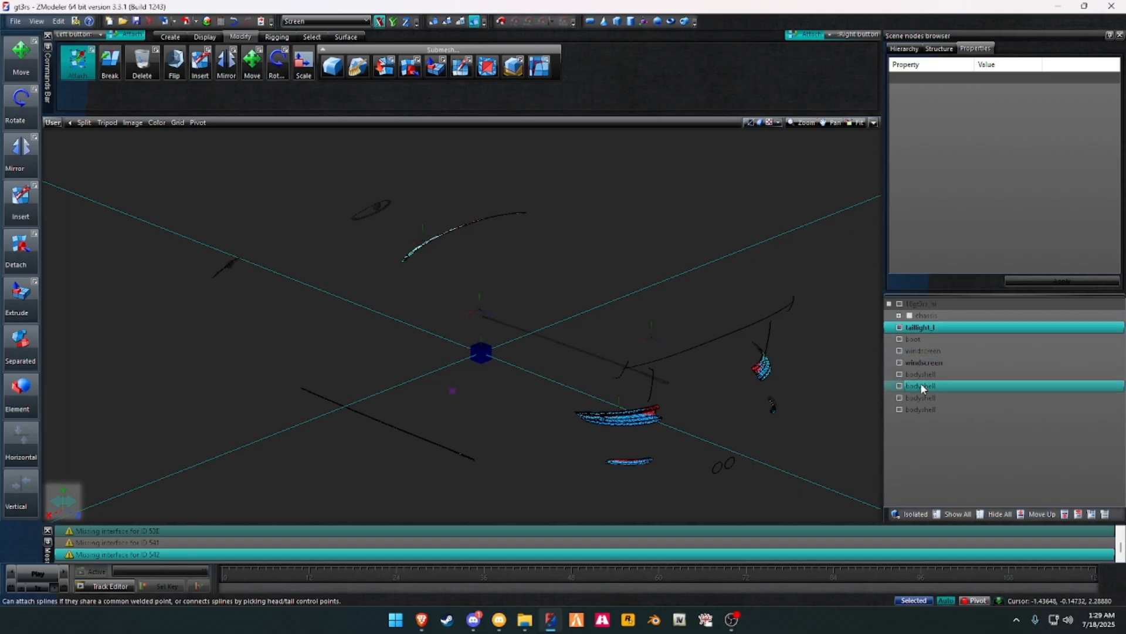
Step: Dismiss the taillight_l compound, move its child mesh out to the level above, and delete the leftover parent node
{"action": "left_click", "coordinate": [924, 362]}
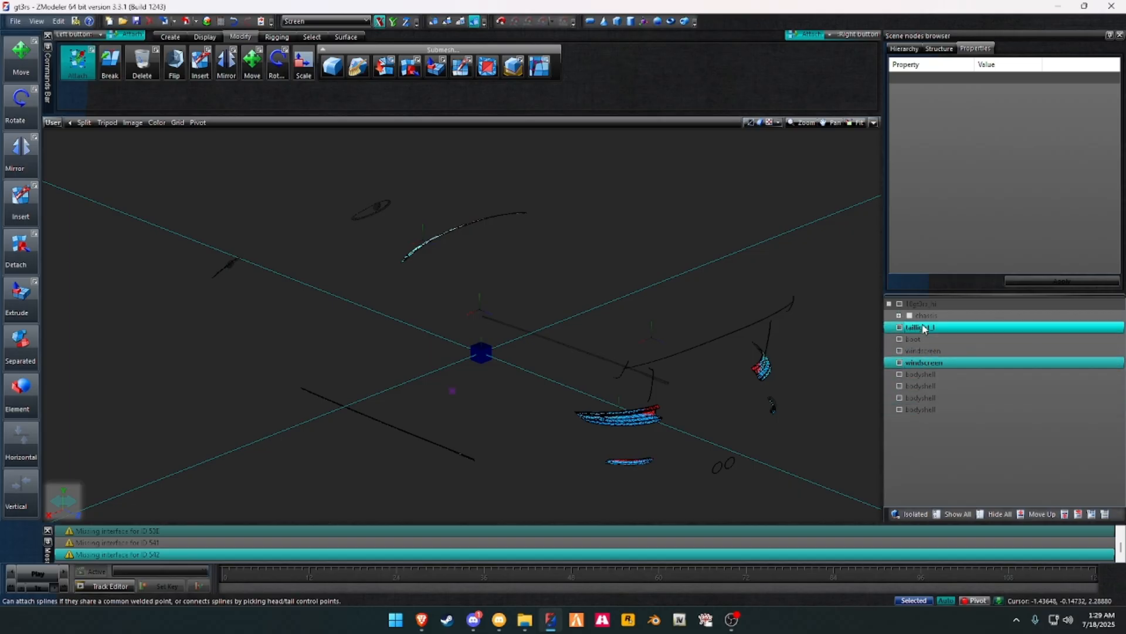
{"action": "left_click", "coordinate": [939, 48]}
{"action": "left_click", "coordinate": [899, 139]}
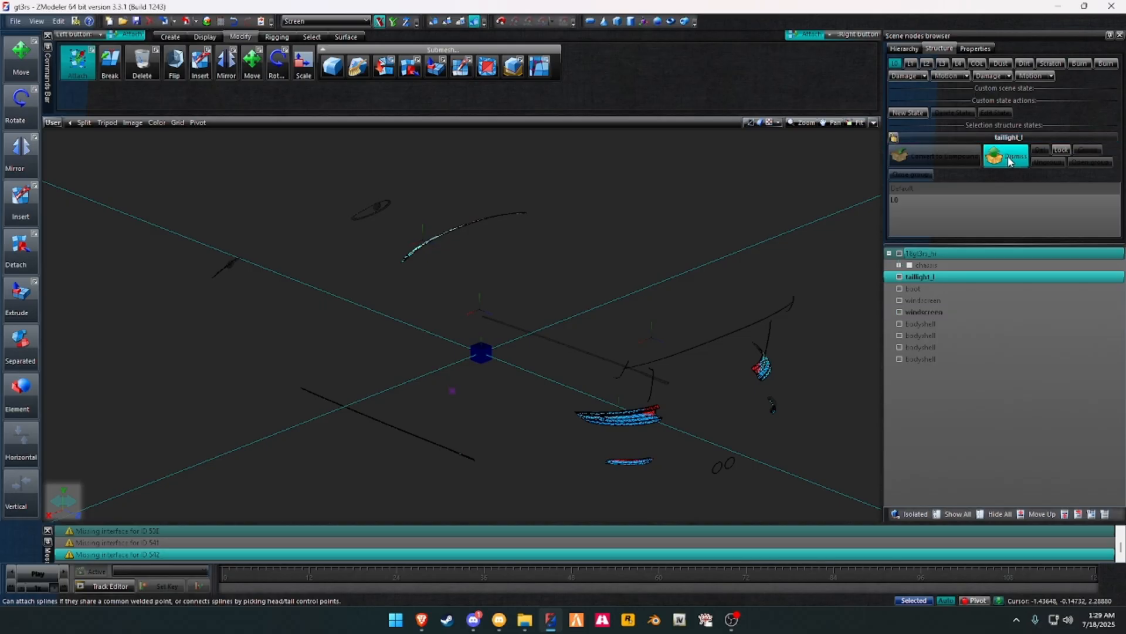
{"action": "left_click", "coordinate": [1008, 157]}
{"action": "left_click", "coordinate": [889, 277]}
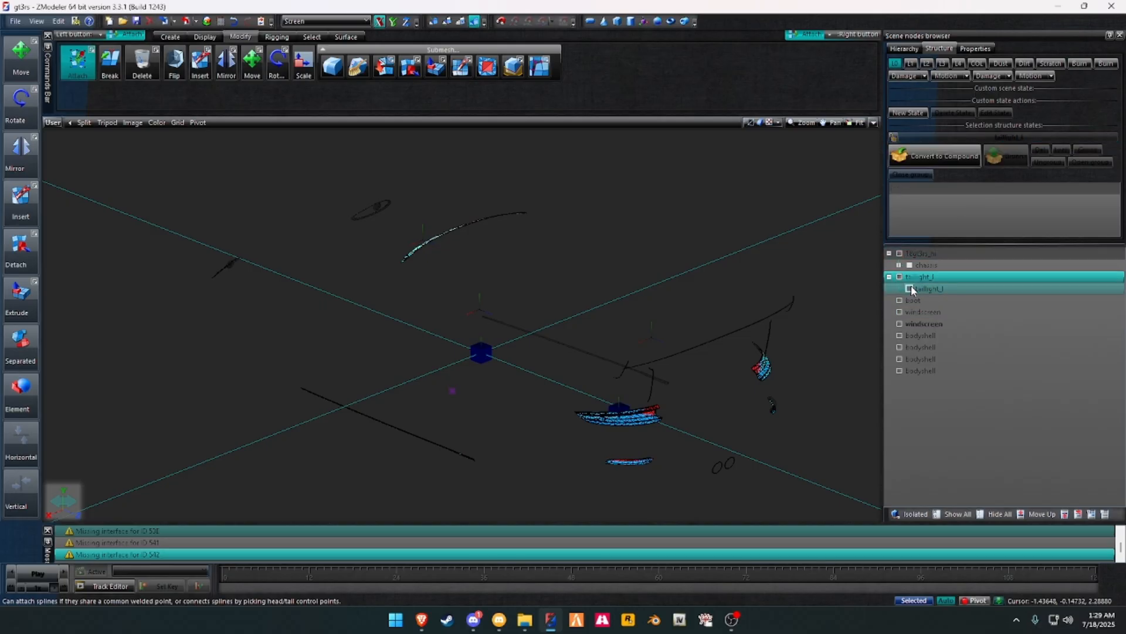
{"action": "left_click", "coordinate": [910, 288]}
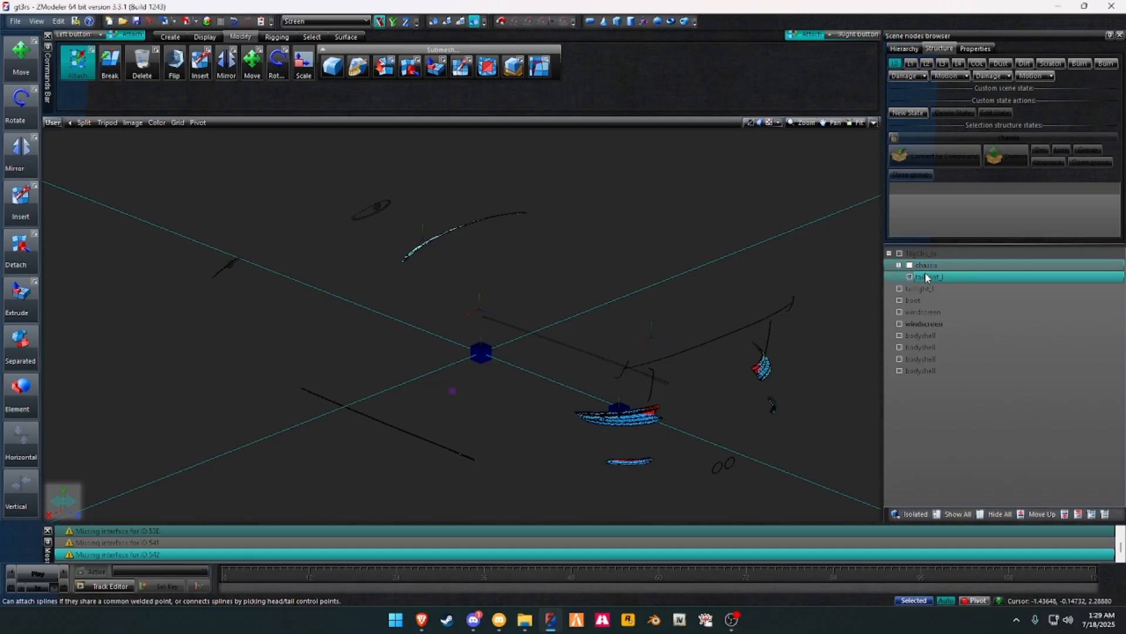
{"action": "right_click", "coordinate": [925, 288]}
{"action": "mouse_move", "coordinate": [957, 308]}
{"action": "left_click", "coordinate": [1009, 307]}
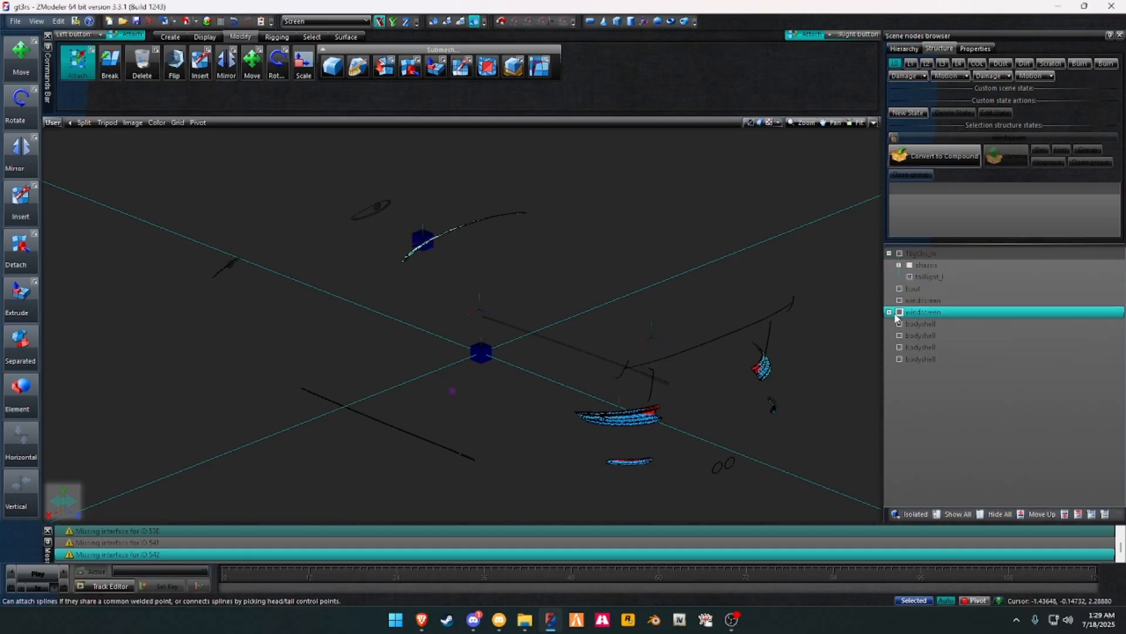
Step: Move the child mesh out of the lower windscreen node and delete the emptied parent node
{"action": "left_click", "coordinate": [890, 312]}
{"action": "left_click_drag", "start_coordinate": [922, 322], "coordinate": [921, 306]}
{"action": "left_click", "coordinate": [920, 321]}
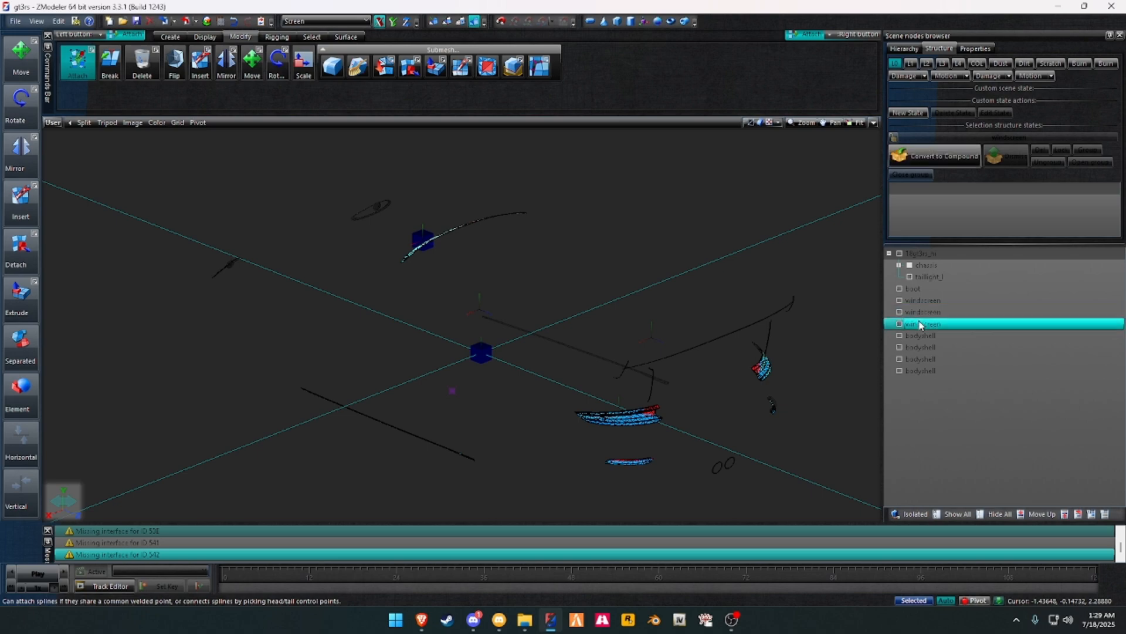
{"action": "right_click", "coordinate": [920, 321]}
{"action": "mouse_move", "coordinate": [966, 329]}
{"action": "left_click", "coordinate": [1005, 340]}
Step: Rename the boot node as siren1 and the two windscreen nodes as siren2 and siren3
{"action": "left_click", "coordinate": [930, 290]}
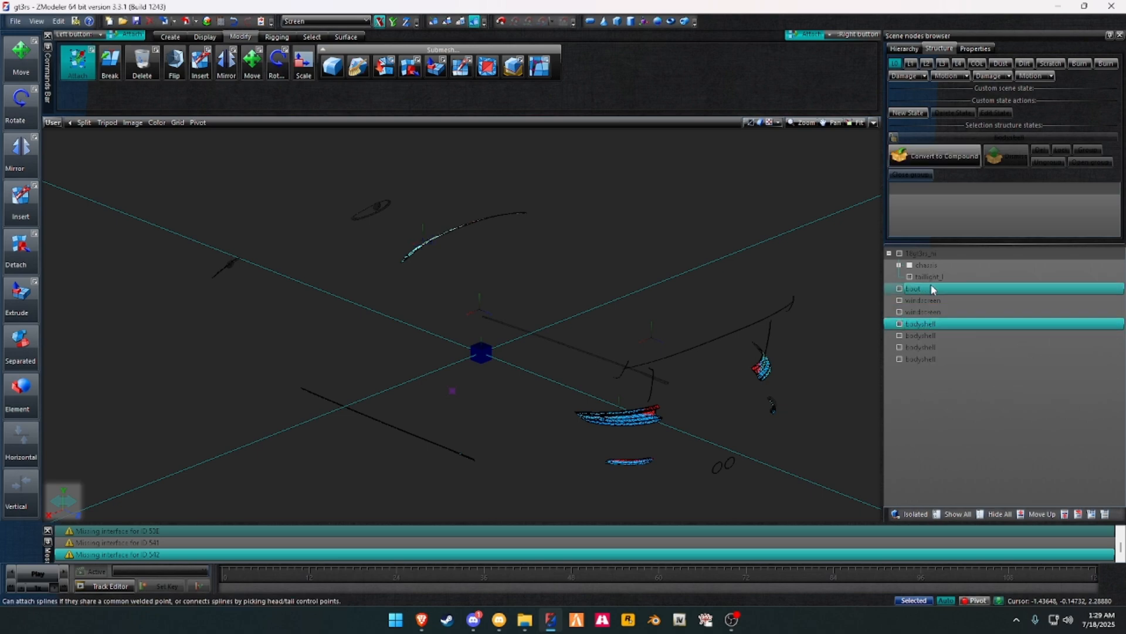
{"action": "left_click", "coordinate": [930, 290]}
{"action": "type", "text": "sreen"}
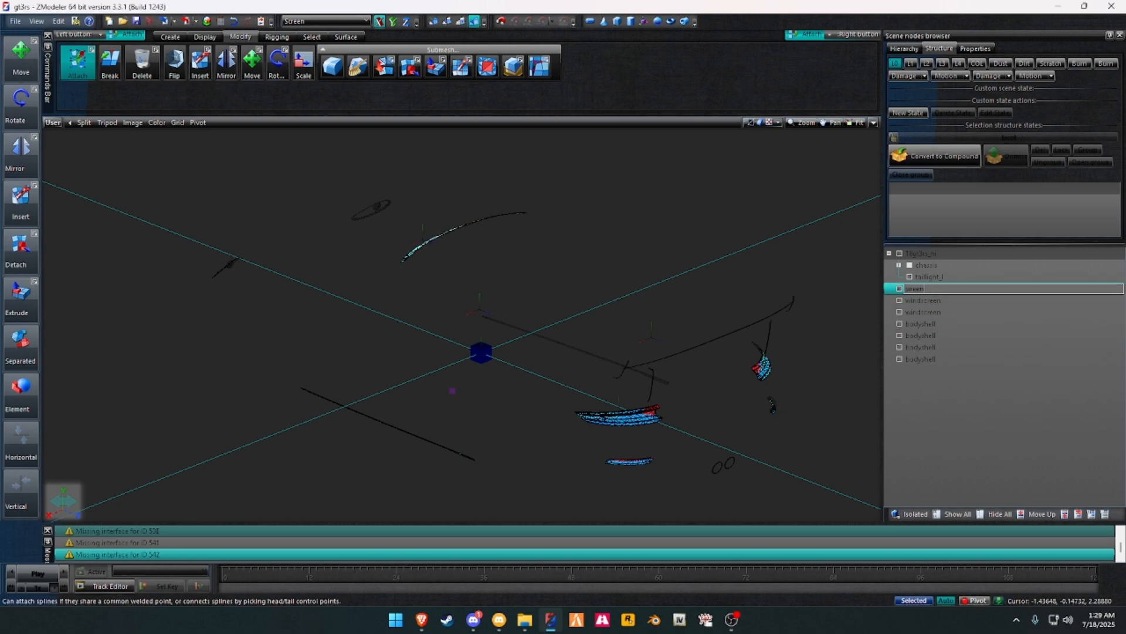
{"action": "type", "text": "1"}
{"action": "key", "text": "Return"}
{"action": "left_click", "coordinate": [932, 299]}
{"action": "left_click", "coordinate": [934, 300]}
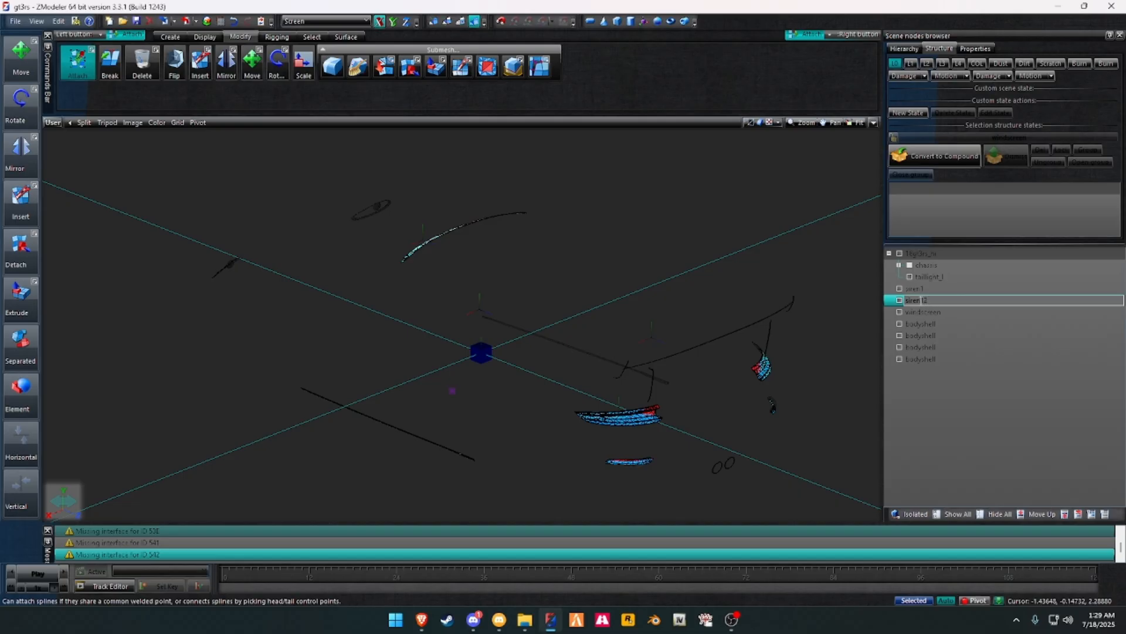
{"action": "left_click", "coordinate": [939, 311]}
{"action": "left_click", "coordinate": [940, 312]}
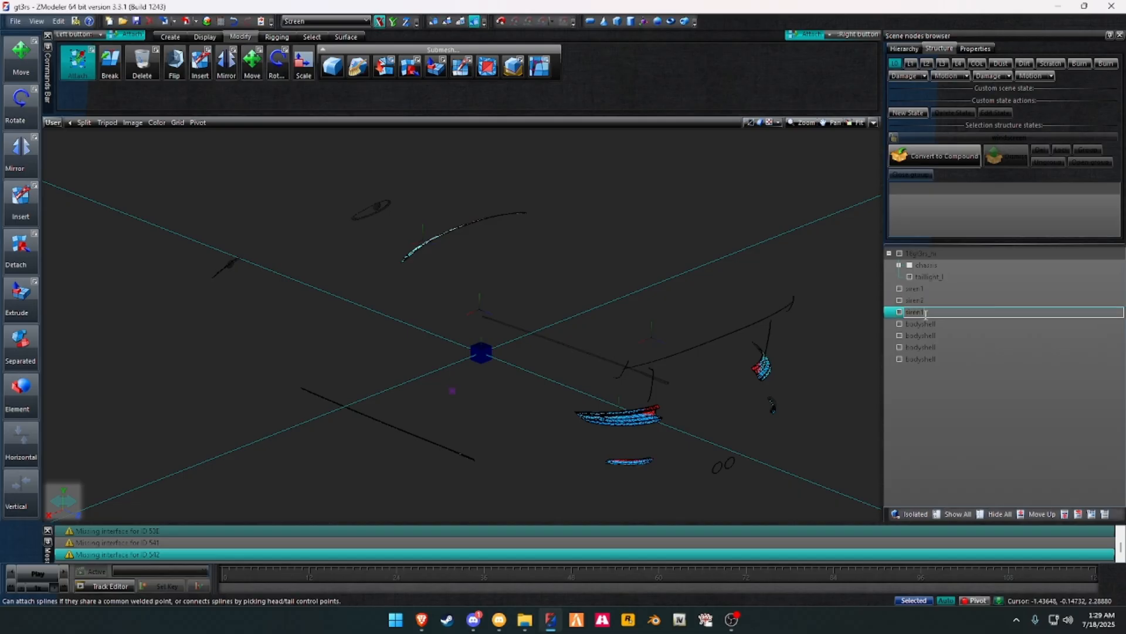
Step: Rename the first two bodyshell nodes as siren4 and siren5
{"action": "left_click", "coordinate": [938, 323]}
{"action": "left_click", "coordinate": [937, 323]}
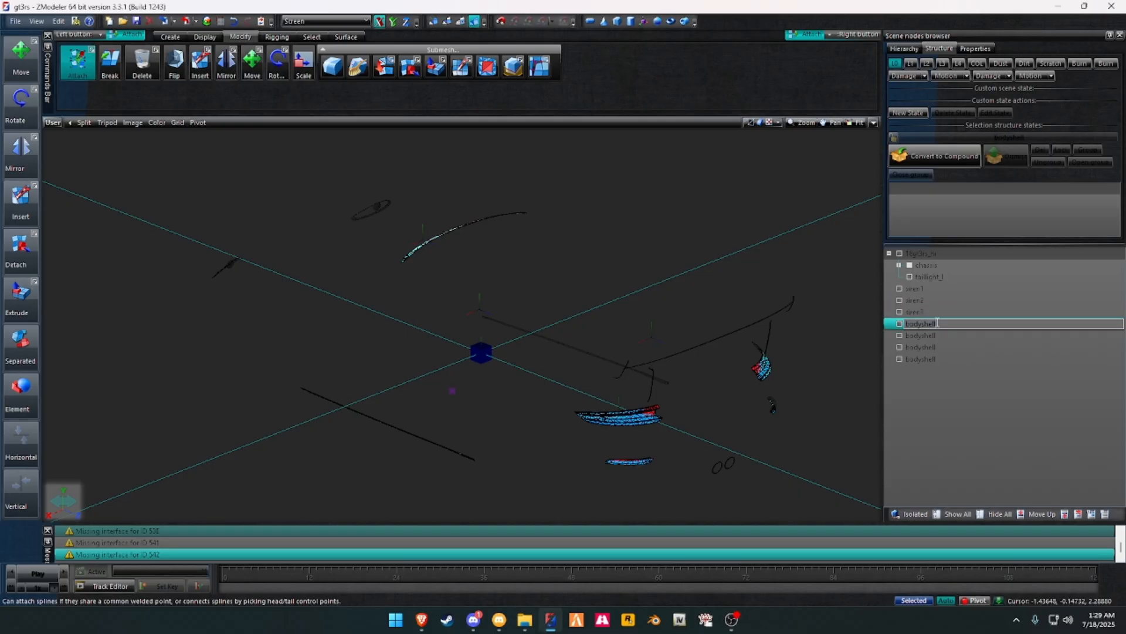
{"action": "key", "text": "BackSpace"}
{"action": "type", "text": "4"}
{"action": "left_click", "coordinate": [935, 336]}
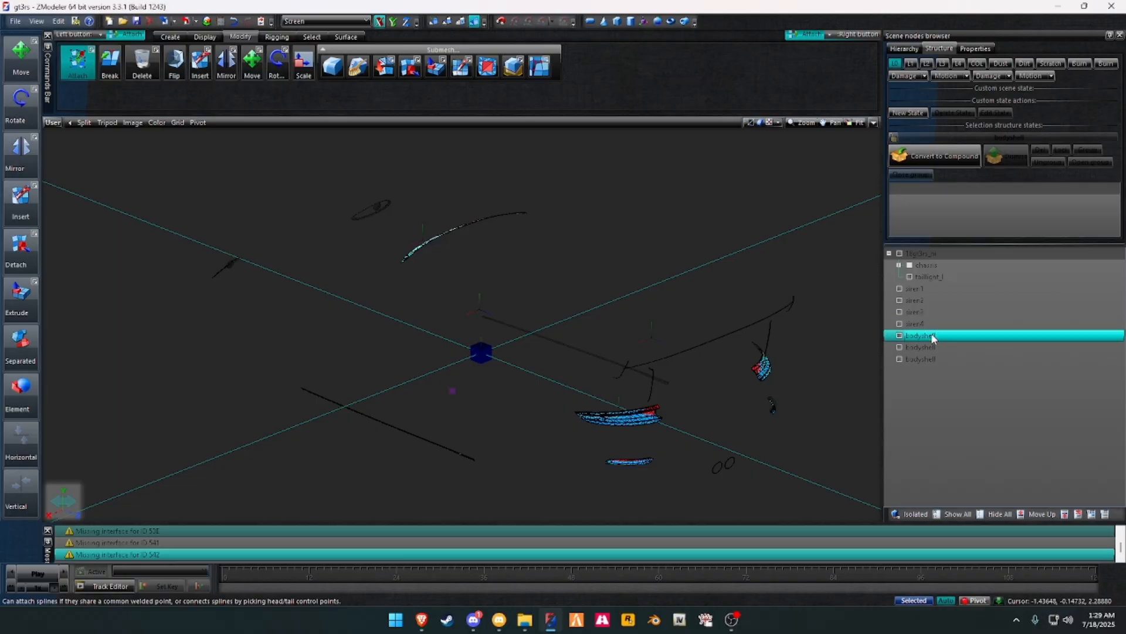
{"action": "left_click", "coordinate": [933, 335]}
{"action": "type", "text": "siren1"}
{"action": "key", "text": "BackSpace"}
{"action": "type", "text": "5"}
Step: Rename the last two bodyshell nodes as siren6 and siren7
{"action": "left_click", "coordinate": [928, 347]}
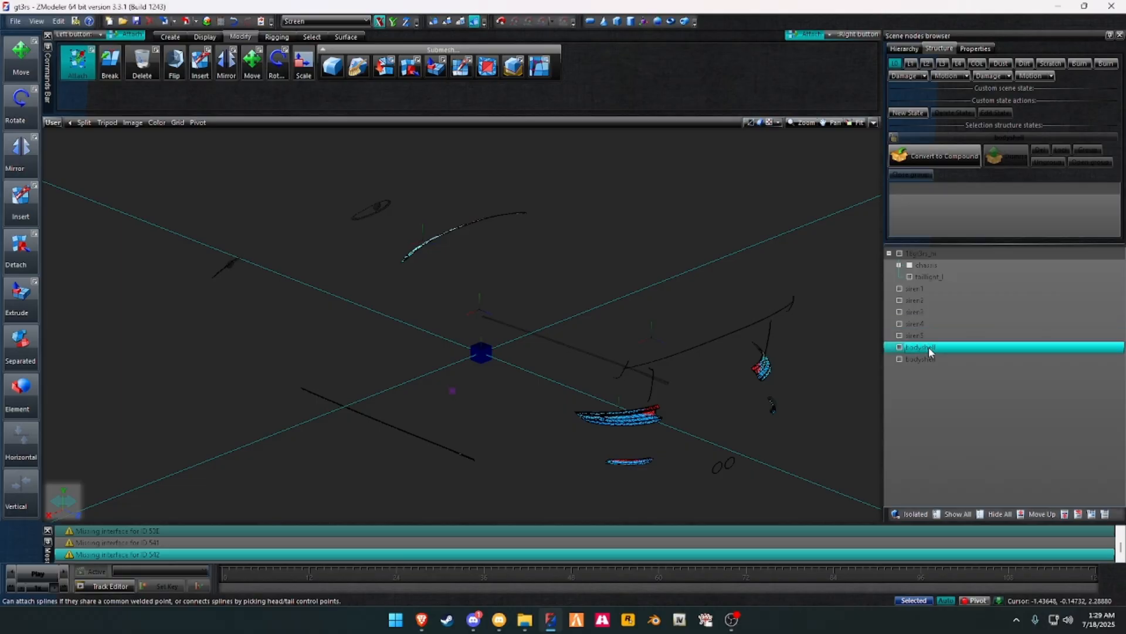
{"action": "left_click", "coordinate": [928, 346]}
{"action": "type", "text": "siren1"}
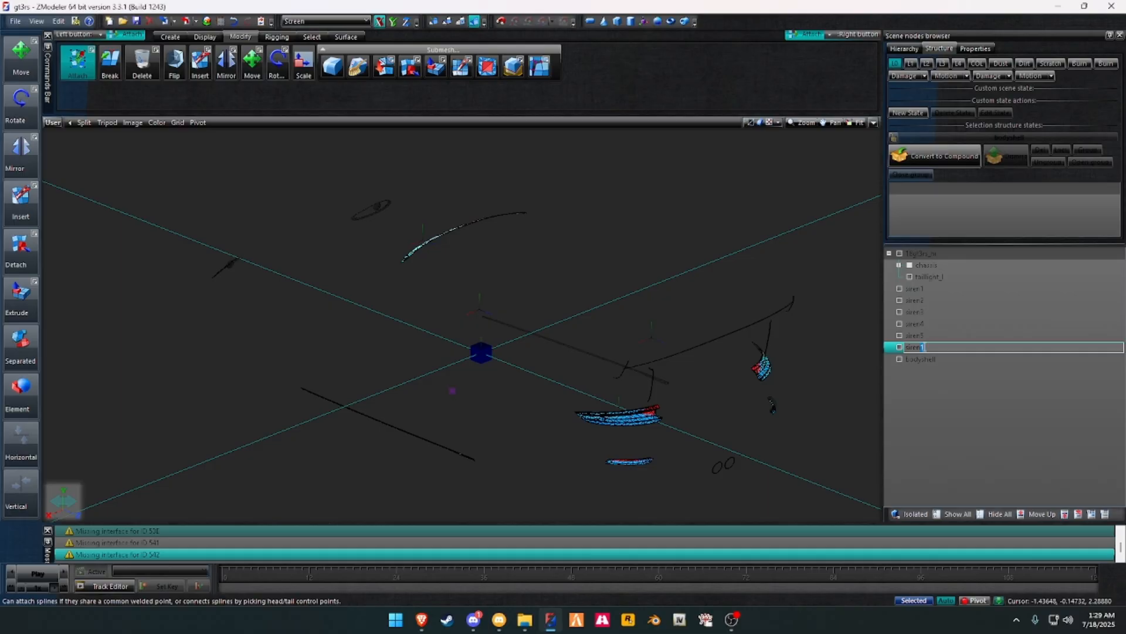
{"action": "key", "text": "BackSpace"}
{"action": "type", "text": "6"}
{"action": "left_click", "coordinate": [930, 359]}
{"action": "left_click", "coordinate": [930, 359]}
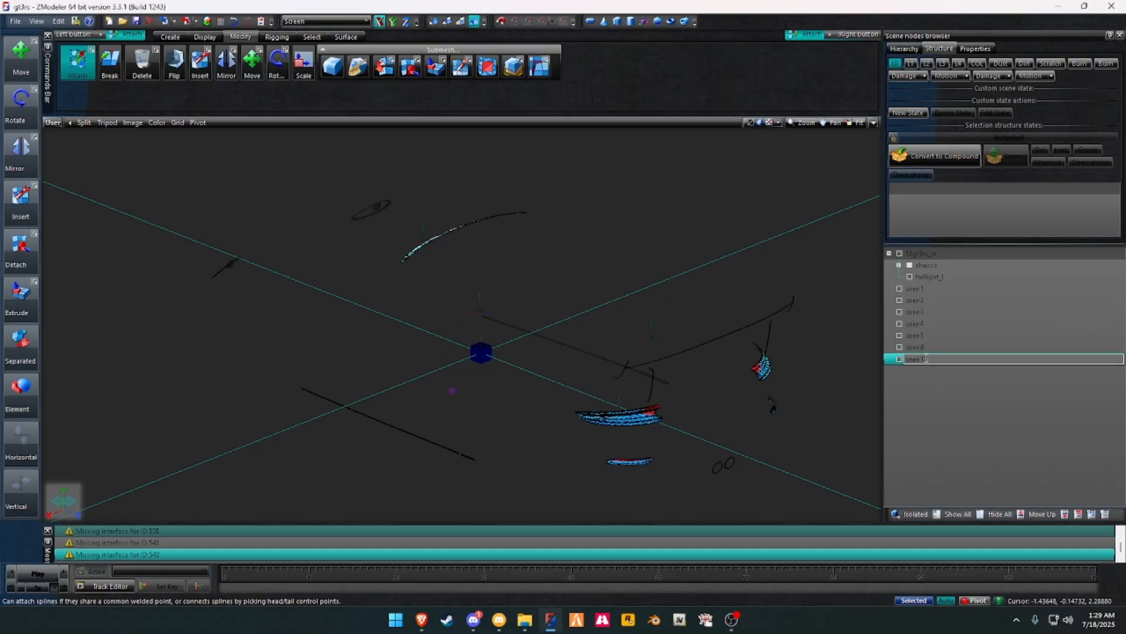
{"action": "key", "text": "Return"}
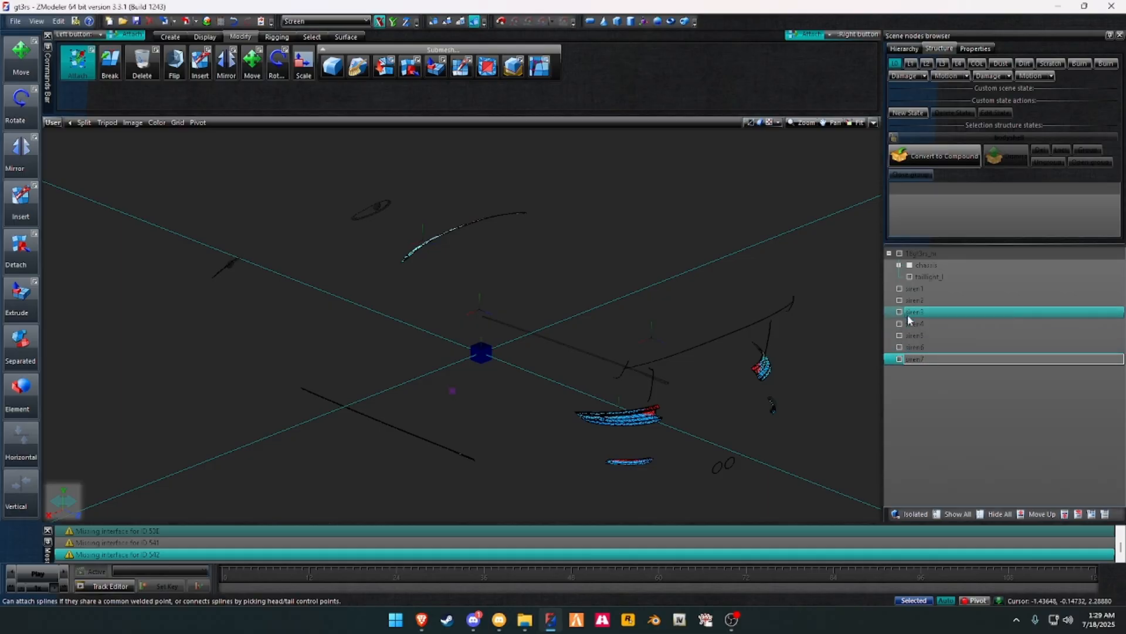
Step: Duplicate the seven nodes siren1 to siren7 in the scene tree
{"action": "left_click", "coordinate": [928, 289], "text": "shift"}
{"action": "right_click", "coordinate": [929, 294]}
{"action": "mouse_move", "coordinate": [969, 300]}
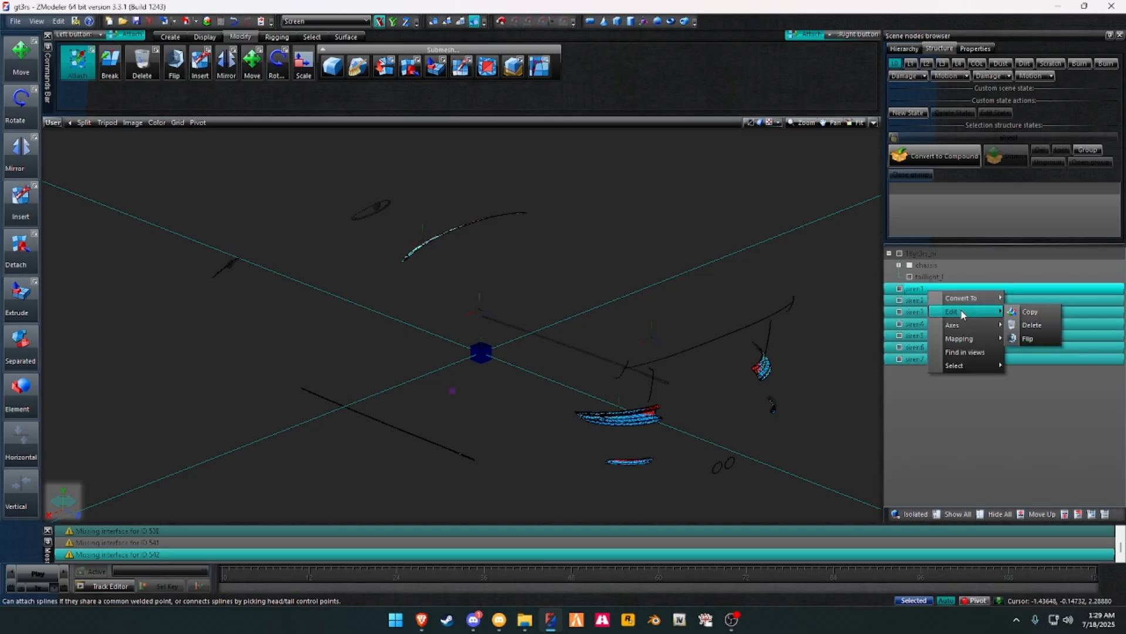
{"action": "left_click", "coordinate": [1017, 313]}
Step: Parent each original node, siren1 to siren7, under its copy with the same name
{"action": "left_click", "coordinate": [933, 371]}
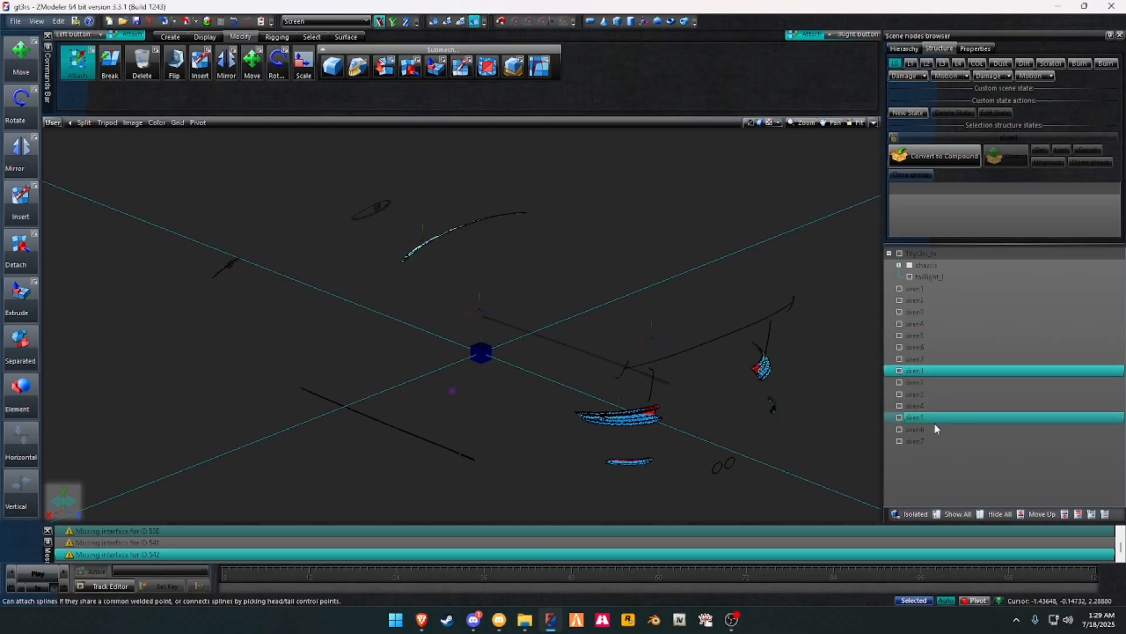
{"action": "left_click", "coordinate": [931, 440], "text": "shift"}
{"action": "left_click_drag", "start_coordinate": [925, 288], "coordinate": [929, 371]}
{"action": "left_click", "coordinate": [923, 289]}
{"action": "left_click_drag", "start_coordinate": [922, 289], "coordinate": [928, 380]}
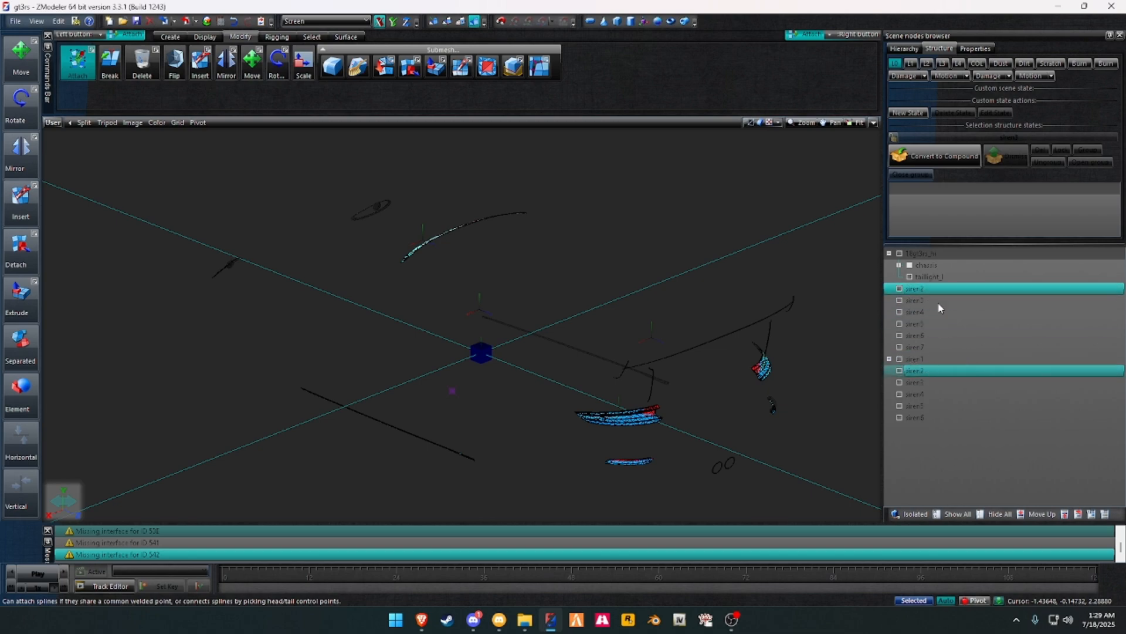
{"action": "left_click_drag", "start_coordinate": [923, 289], "coordinate": [929, 371]}
{"action": "left_click_drag", "start_coordinate": [923, 289], "coordinate": [931, 372]}
{"action": "left_click_drag", "start_coordinate": [922, 288], "coordinate": [935, 371]}
{"action": "left_click_drag", "start_coordinate": [920, 286], "coordinate": [930, 371]}
Step: Expand the seven parent siren nodes to reveal their child meshes
{"action": "left_click", "coordinate": [890, 359]}
{"action": "left_click", "coordinate": [889, 347]}
{"action": "left_click", "coordinate": [889, 335]}
{"action": "left_click", "coordinate": [889, 323]}
{"action": "left_click", "coordinate": [889, 312]}
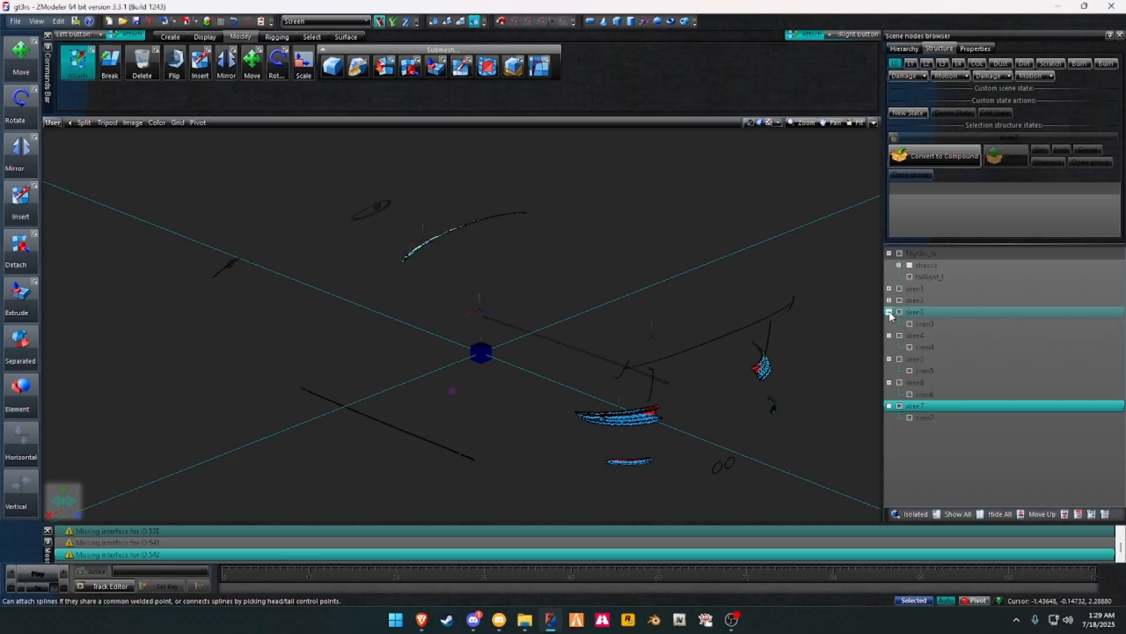
{"action": "left_click", "coordinate": [890, 300]}
{"action": "left_click", "coordinate": [890, 288]}
Step: Convert all seven parent siren nodes, siren1 to siren7, to dummies
{"action": "left_click", "coordinate": [915, 288]}
{"action": "left_click", "coordinate": [915, 312], "text": "ctrl"}
{"action": "left_click", "coordinate": [917, 335], "text": "ctrl"}
{"action": "left_click", "coordinate": [916, 359], "text": "ctrl"}
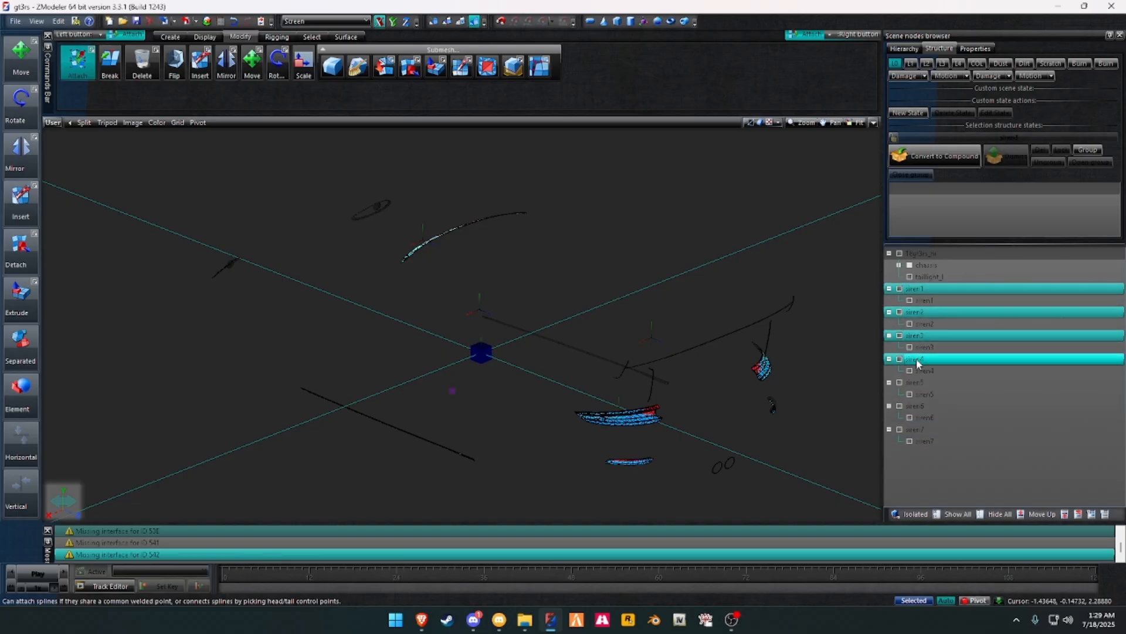
{"action": "left_click", "coordinate": [917, 382], "text": "ctrl"}
{"action": "left_click", "coordinate": [916, 406], "text": "ctrl"}
{"action": "left_click", "coordinate": [921, 429], "text": "ctrl"}
{"action": "right_click", "coordinate": [933, 430]}
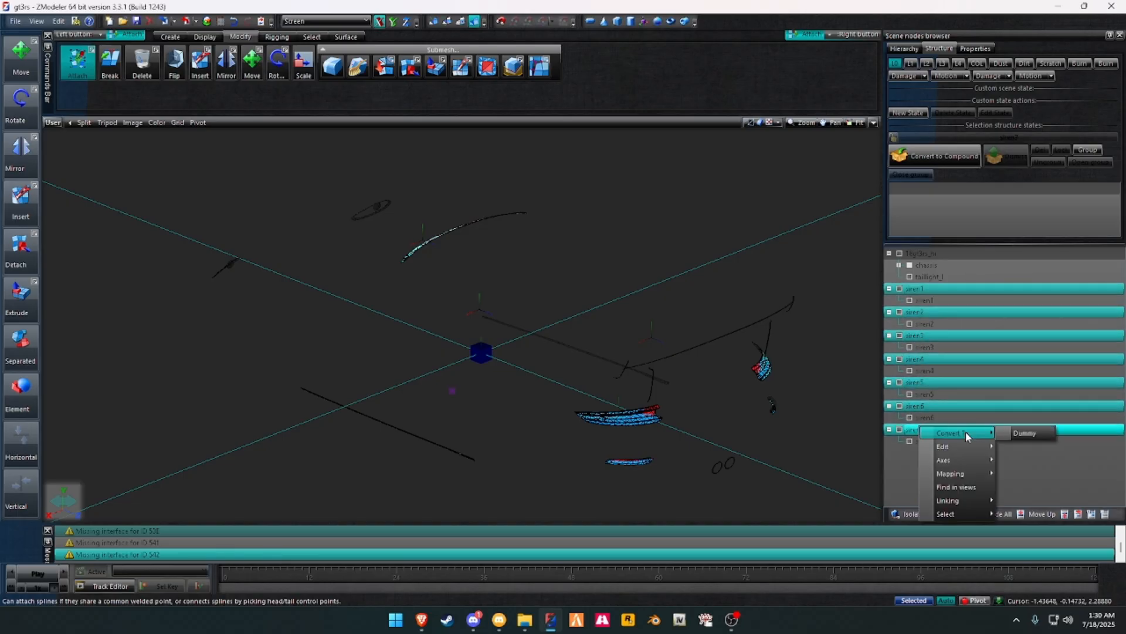
{"action": "left_click", "coordinate": [1025, 433]}
Step: Try to select the seven child siren meshes together in the scene tree
{"action": "left_click", "coordinate": [930, 440]}
{"action": "left_click", "coordinate": [930, 417], "text": "ctrl"}
{"action": "left_click", "coordinate": [929, 394], "text": "ctrl"}
{"action": "left_click", "coordinate": [928, 370], "text": "ctrl"}
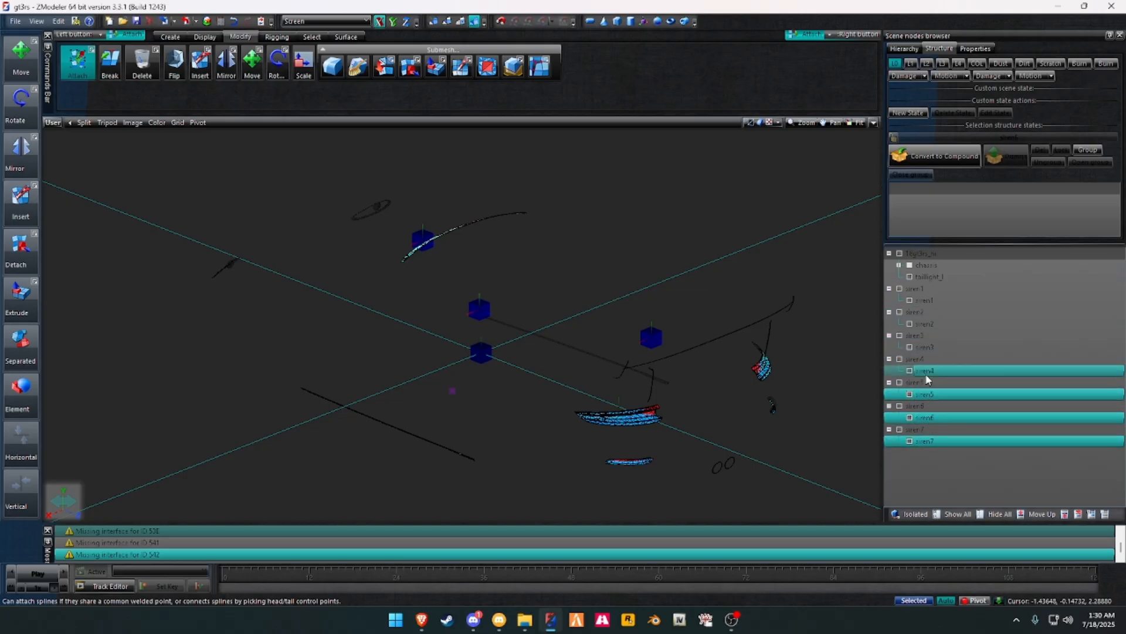
{"action": "left_click", "coordinate": [925, 346], "text": "ctrl"}
{"action": "left_click", "coordinate": [926, 324], "text": "ctrl"}
{"action": "left_click", "coordinate": [925, 300], "text": "ctrl"}
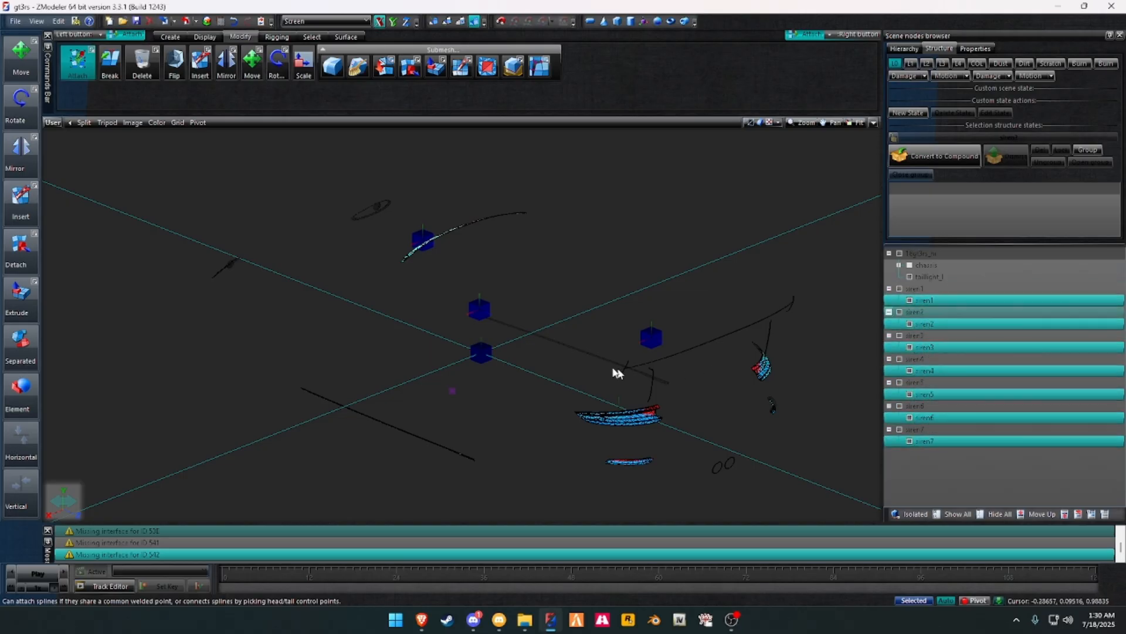
{"action": "middle_click_drag", "start_coordinate": [617, 373], "coordinate": [692, 357]}
{"action": "left_click", "coordinate": [913, 301]}
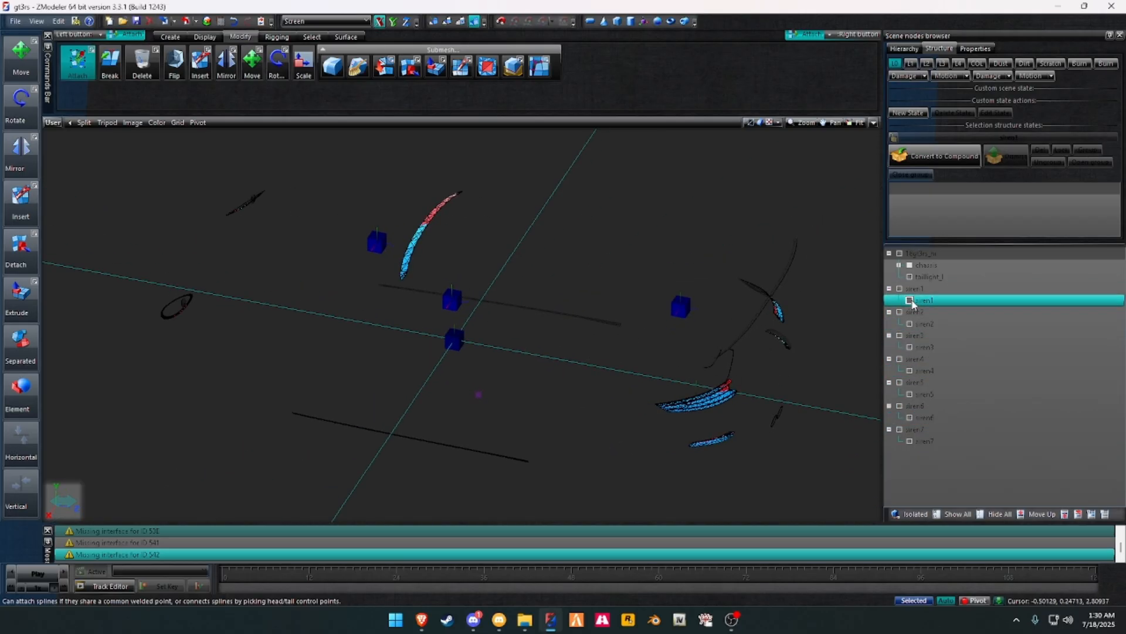
Step: Select the child meshes siren3, siren5 and siren7 and the taillight mesh individually with the Single selection tool
{"action": "key", "text": "alt+w"}
{"action": "mouse_move", "coordinate": [593, 312]}
{"action": "middle_mouse_down"}
{"action": "mouse_move", "coordinate": [626, 329]}
{"action": "mouse_move", "coordinate": [581, 324]}
{"action": "middle_mouse_up"}
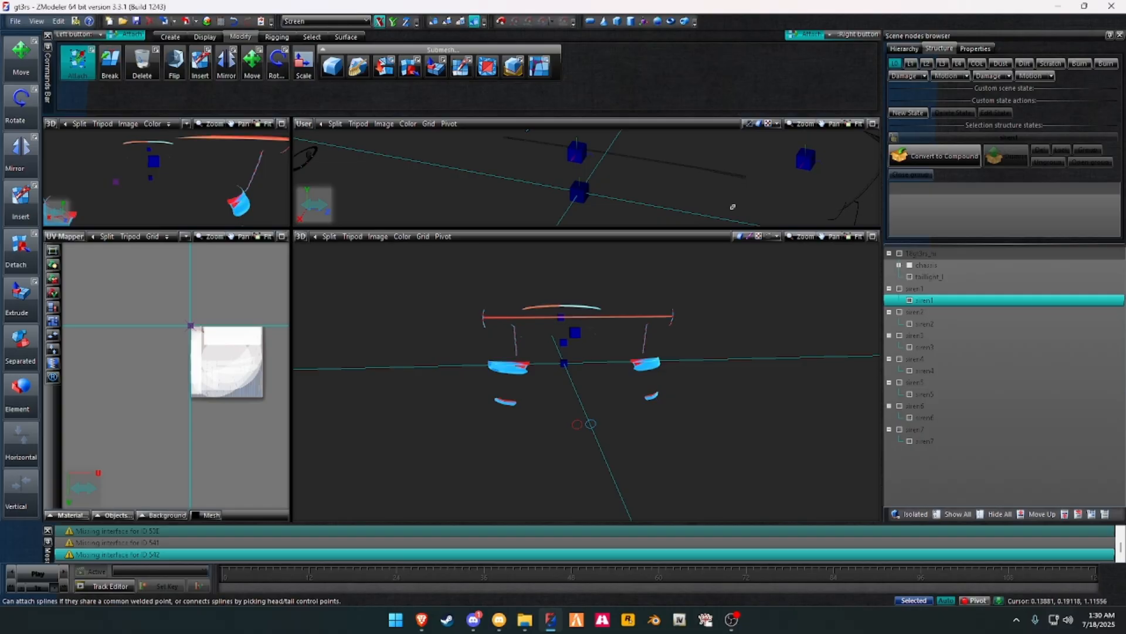
{"action": "middle_click_drag", "start_coordinate": [733, 207], "coordinate": [667, 184]}
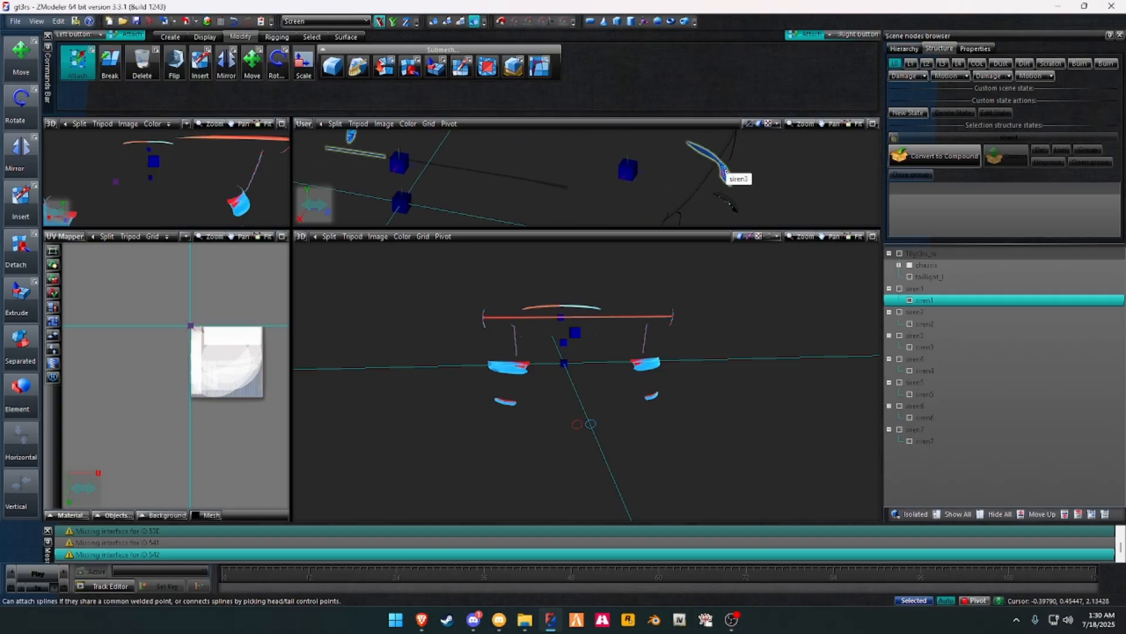
{"action": "left_click", "coordinate": [913, 341]}
{"action": "key", "text": "alt+w"}
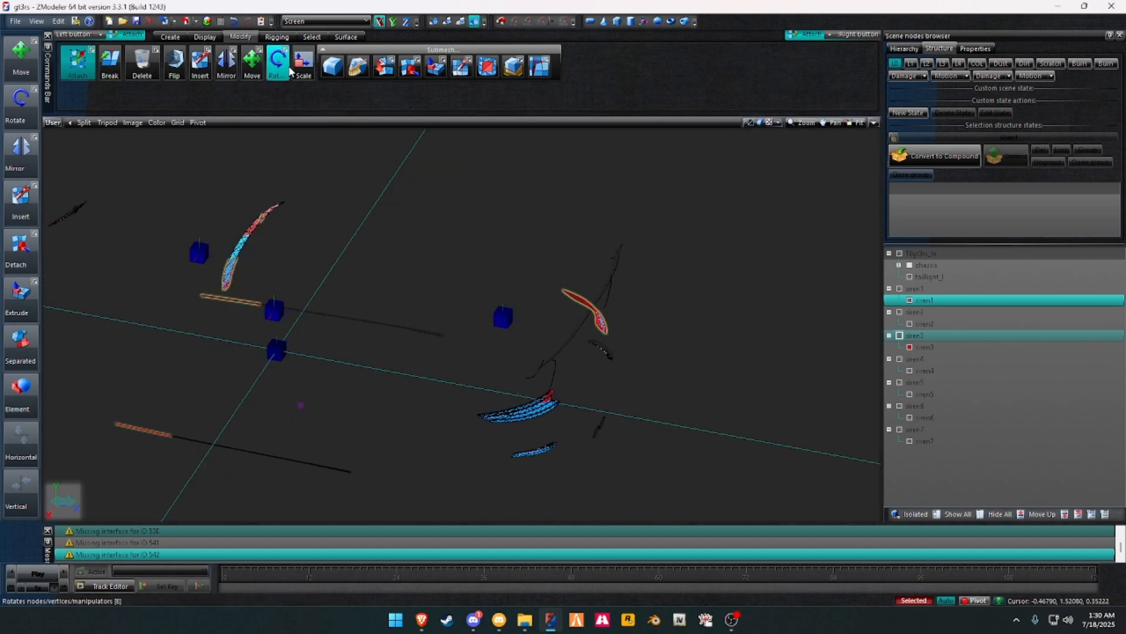
{"action": "left_click", "coordinate": [312, 37]}
{"action": "left_click", "coordinate": [407, 62]}
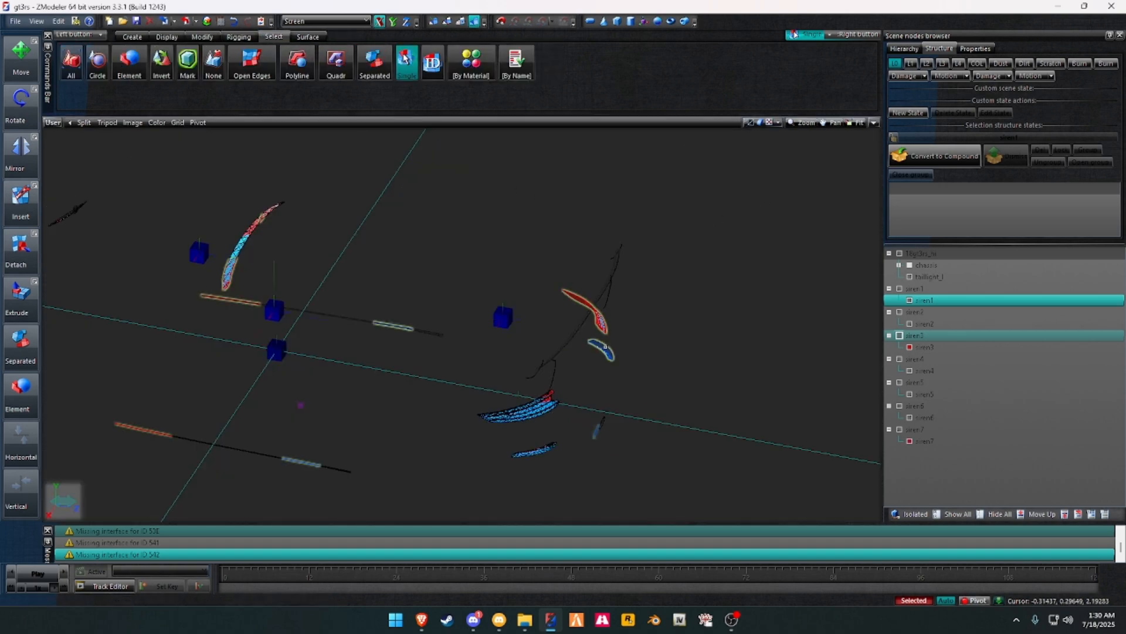
{"action": "left_click", "coordinate": [541, 406]}
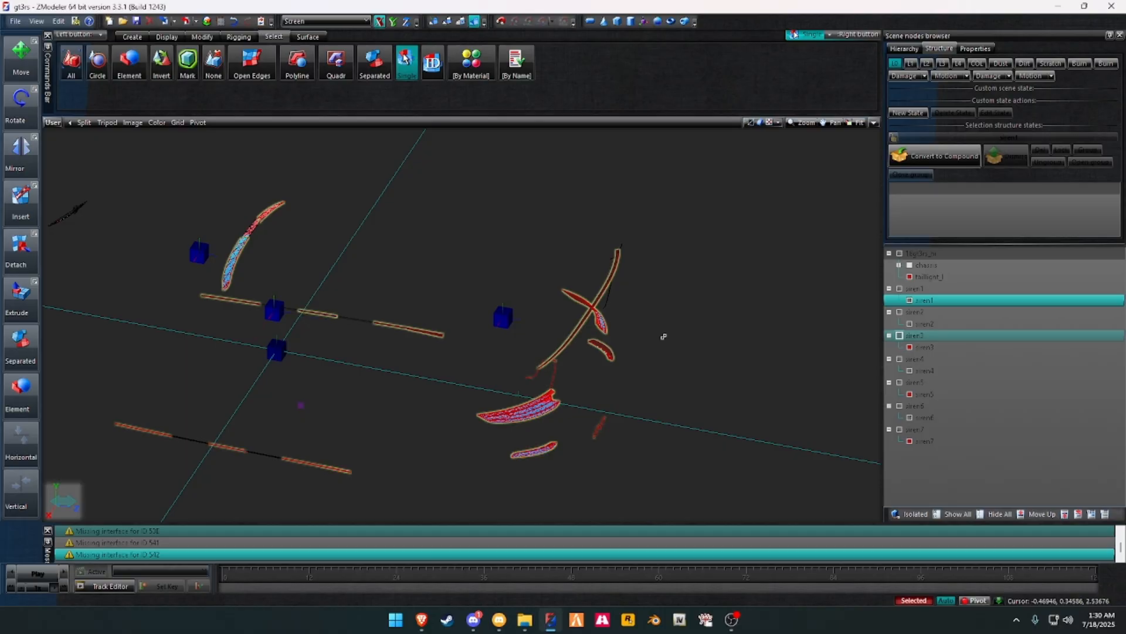
{"action": "middle_click_drag", "start_coordinate": [582, 227], "coordinate": [492, 93]}
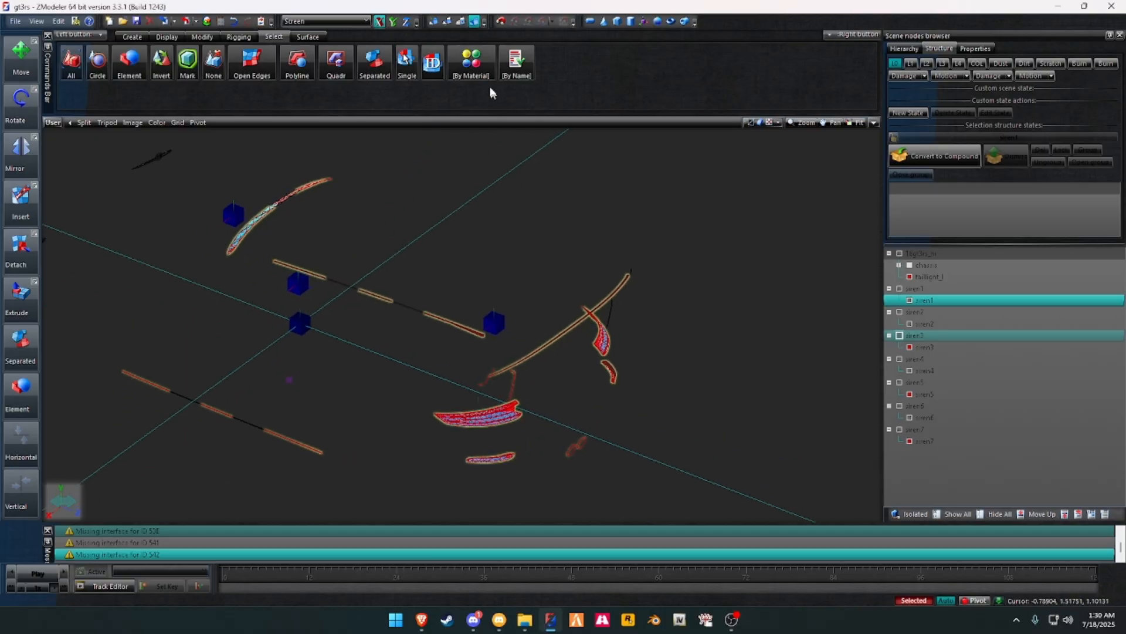
Step: Select the polygons of the curved rear light pieces on both sides with the Element selection tool
{"action": "key", "text": "1"}
{"action": "middle_click_drag", "start_coordinate": [634, 336], "coordinate": [660, 303]}
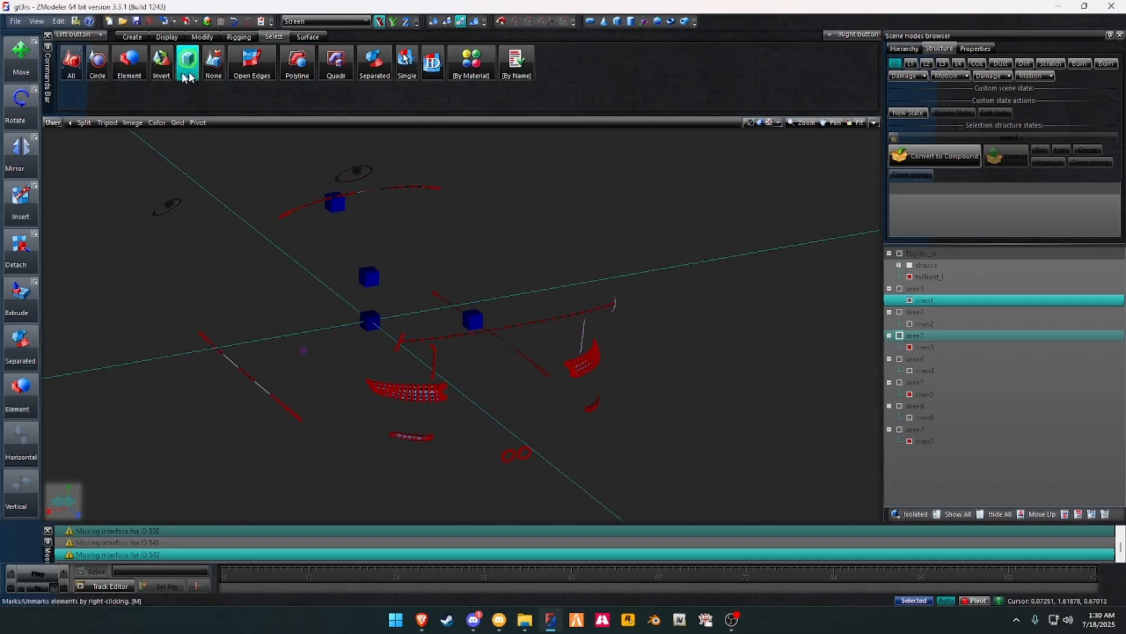
{"action": "left_click", "coordinate": [129, 62]}
{"action": "scroll", "coordinate": [382, 385], "scroll_direction": "up", "scroll_amount": 3}
{"action": "left_click", "coordinate": [415, 387]}
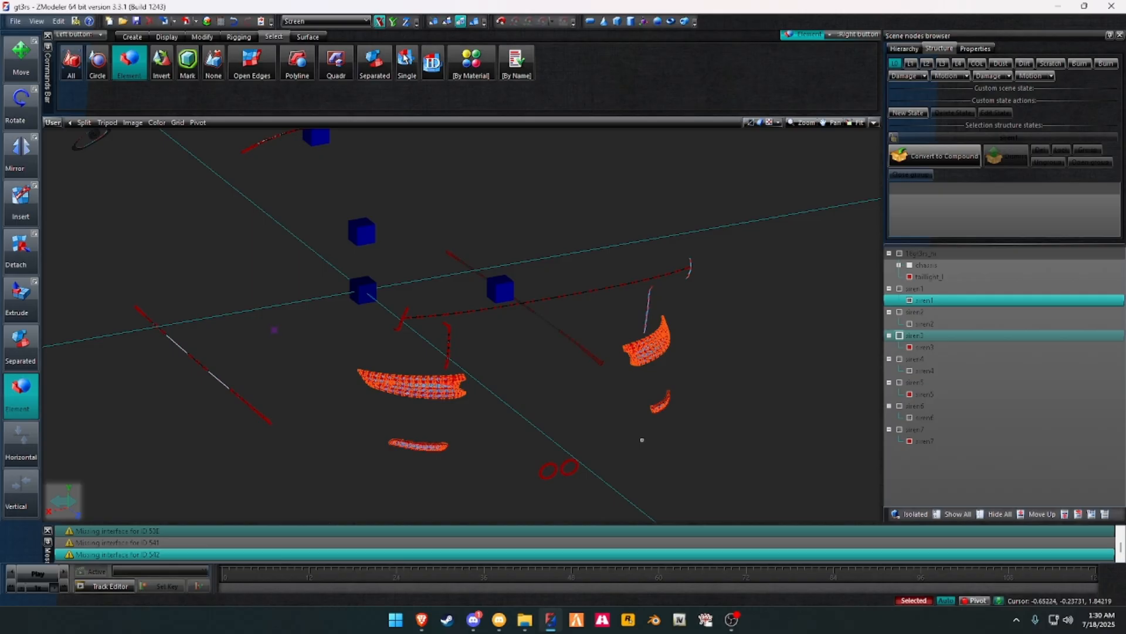
{"action": "right_click", "coordinate": [130, 69]}
Step: Apply UV mapping from viewport XY to the selected rear light polygons and select the UVs in the UV mapper
{"action": "right_click", "coordinate": [274, 325]}
{"action": "mouse_move", "coordinate": [316, 345]}
{"action": "left_click", "coordinate": [378, 345]}
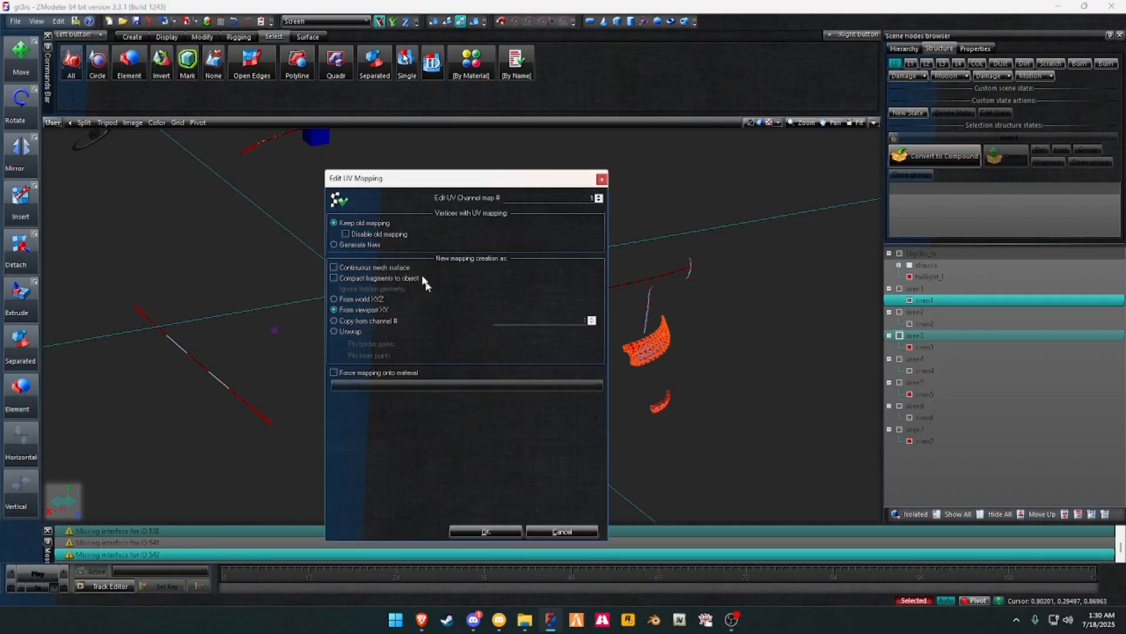
{"action": "left_click", "coordinate": [486, 531]}
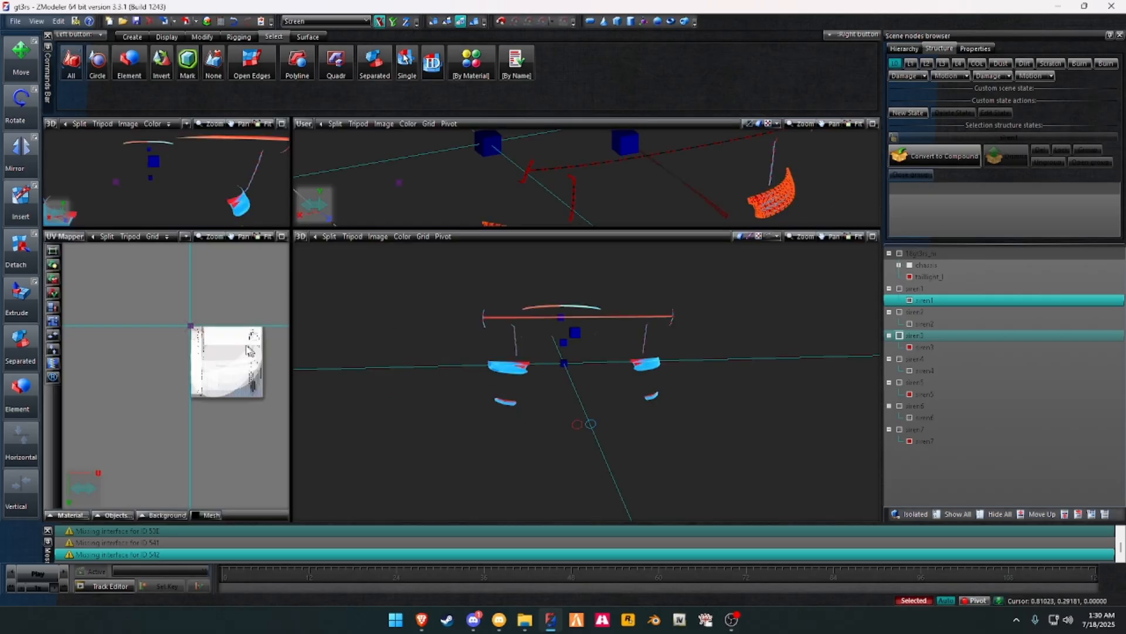
{"action": "left_click_drag", "start_coordinate": [143, 300], "coordinate": [298, 418]}
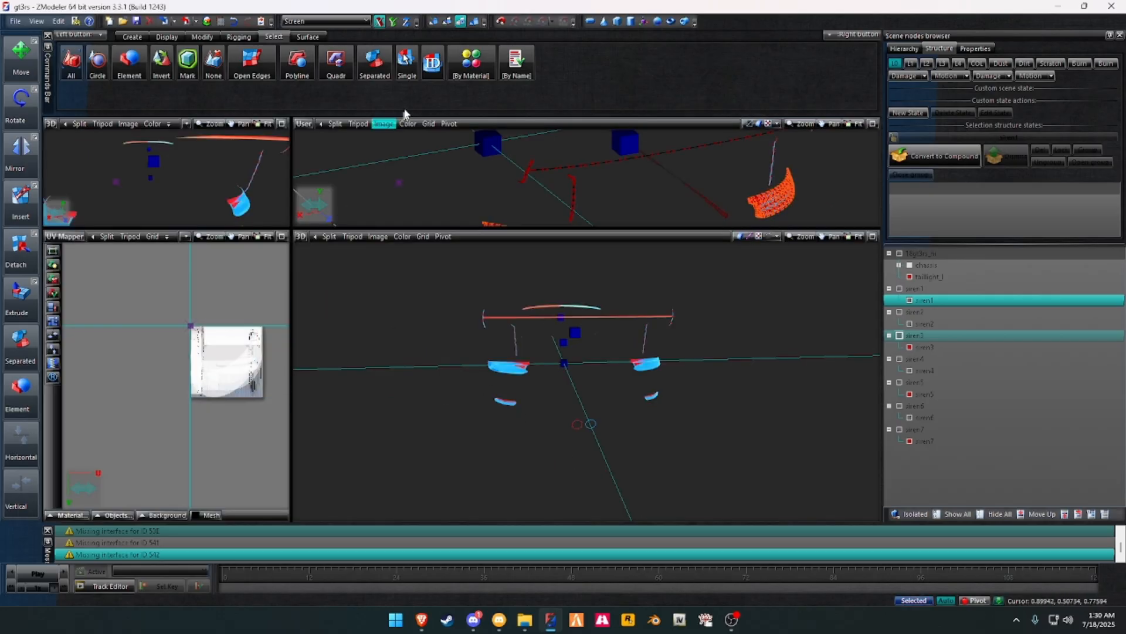
{"action": "left_click_drag", "start_coordinate": [139, 282], "coordinate": [293, 431]}
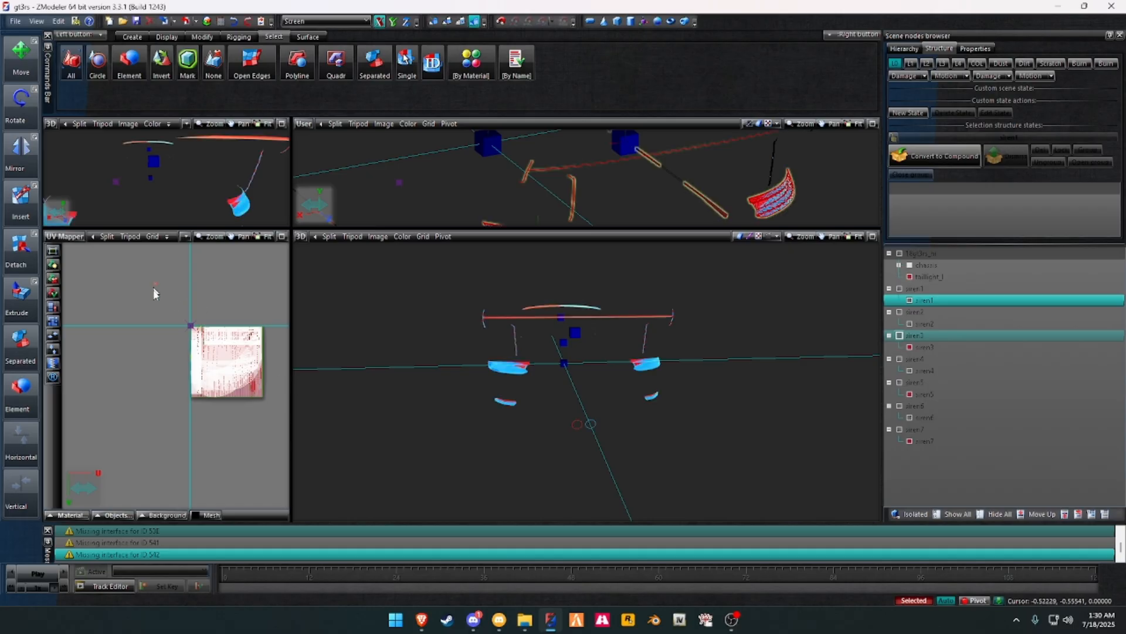
{"action": "left_click_drag", "start_coordinate": [155, 286], "coordinate": [289, 417]}
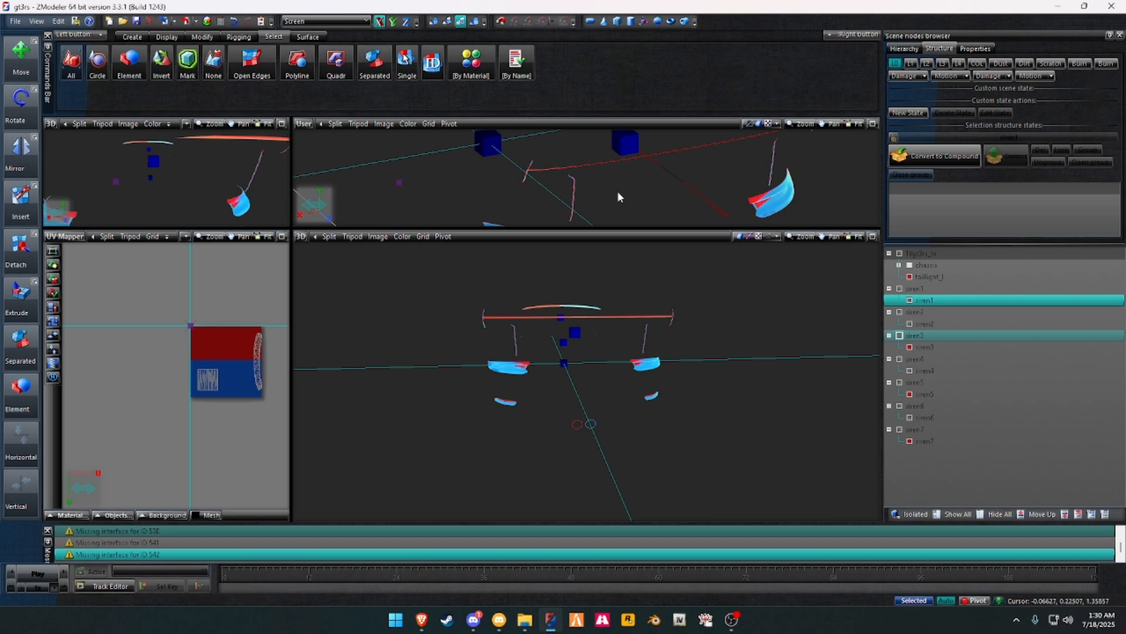
Step: Edit the UV mapping of the selected rear light polygons again at polygon level, mapping channel 1 from viewport XY
{"action": "left_click", "coordinate": [460, 21]}
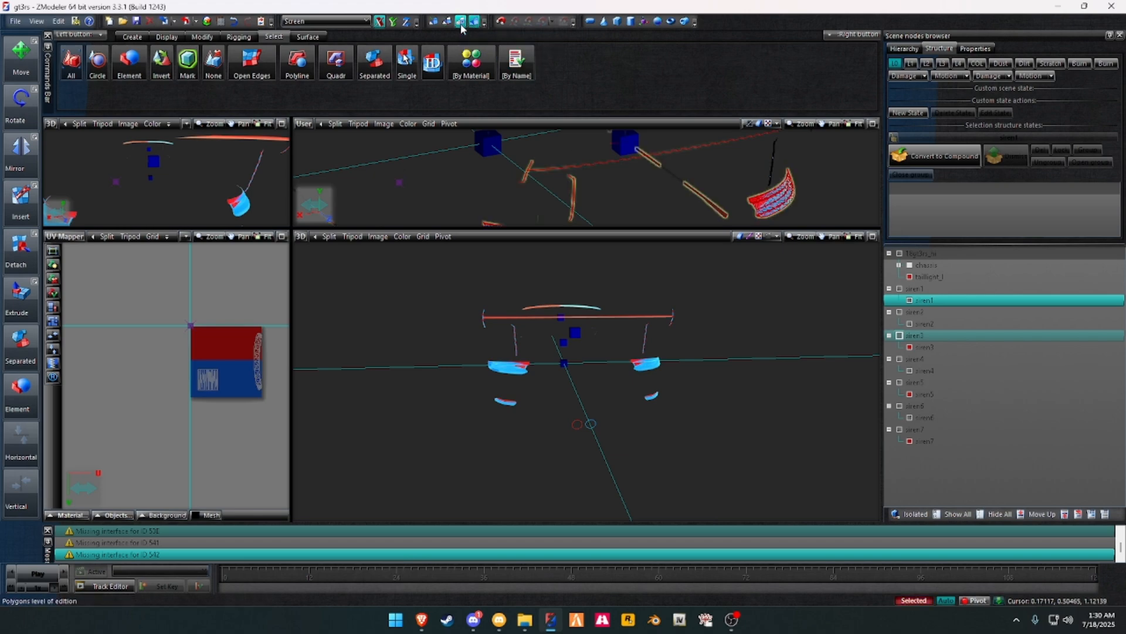
{"action": "left_click", "coordinate": [646, 207]}
{"action": "right_click", "coordinate": [645, 207]}
{"action": "mouse_move", "coordinate": [686, 232]}
{"action": "left_click", "coordinate": [733, 231]}
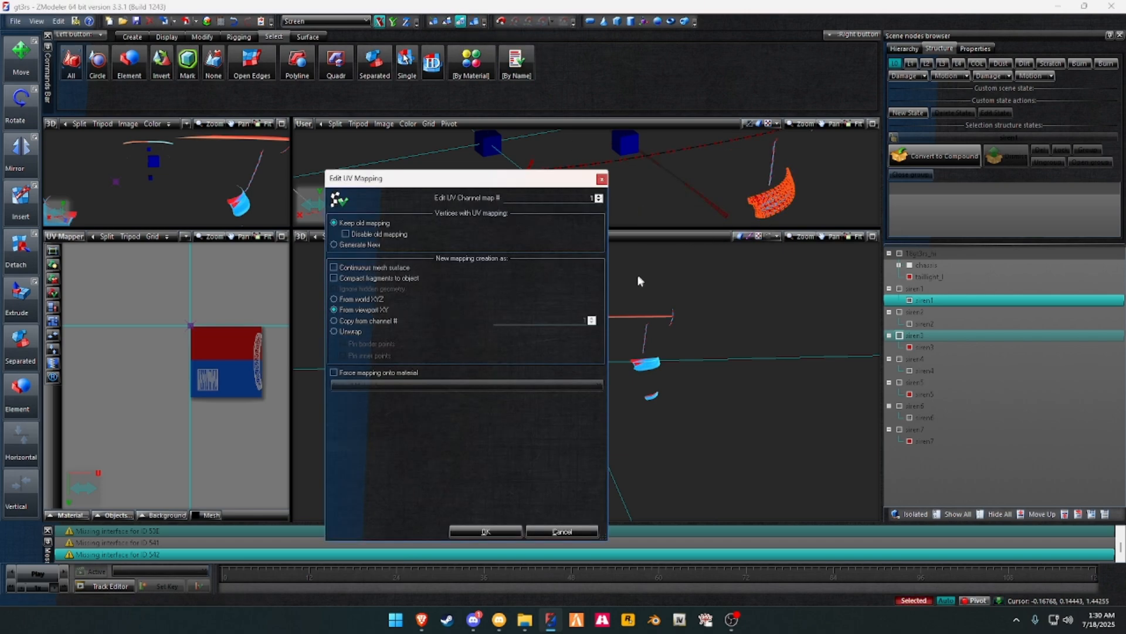
{"action": "left_click", "coordinate": [486, 531]}
Step: Scale the new rear light UVs down on both axes to fit inside the red area of the texture
{"action": "left_click", "coordinate": [474, 21]}
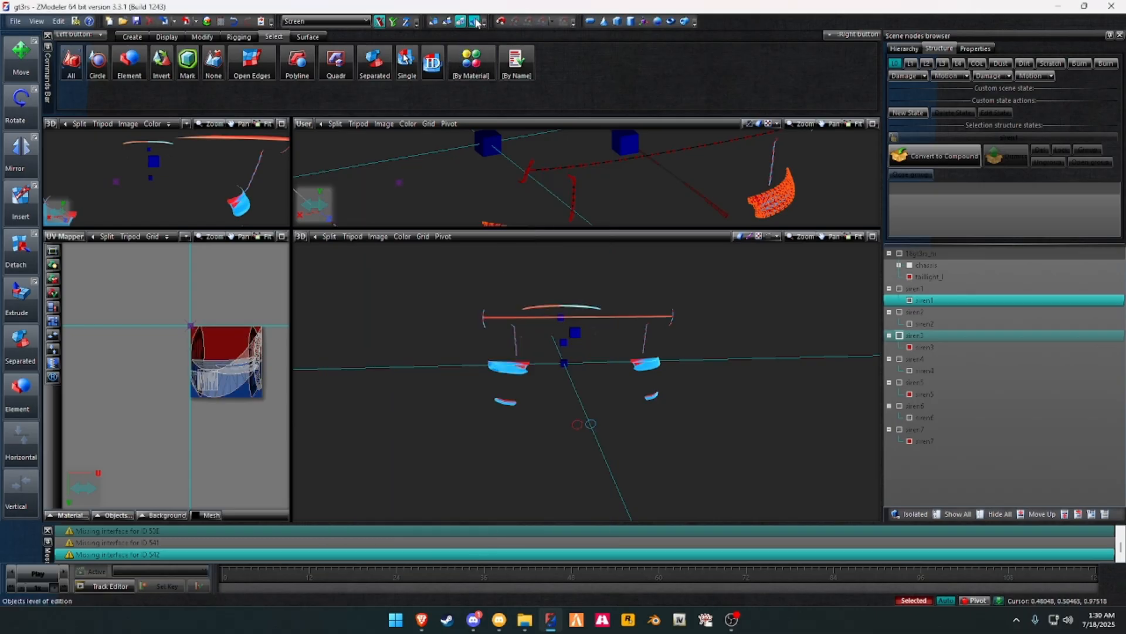
{"action": "key", "text": "space"}
{"action": "left_click", "coordinate": [236, 36]}
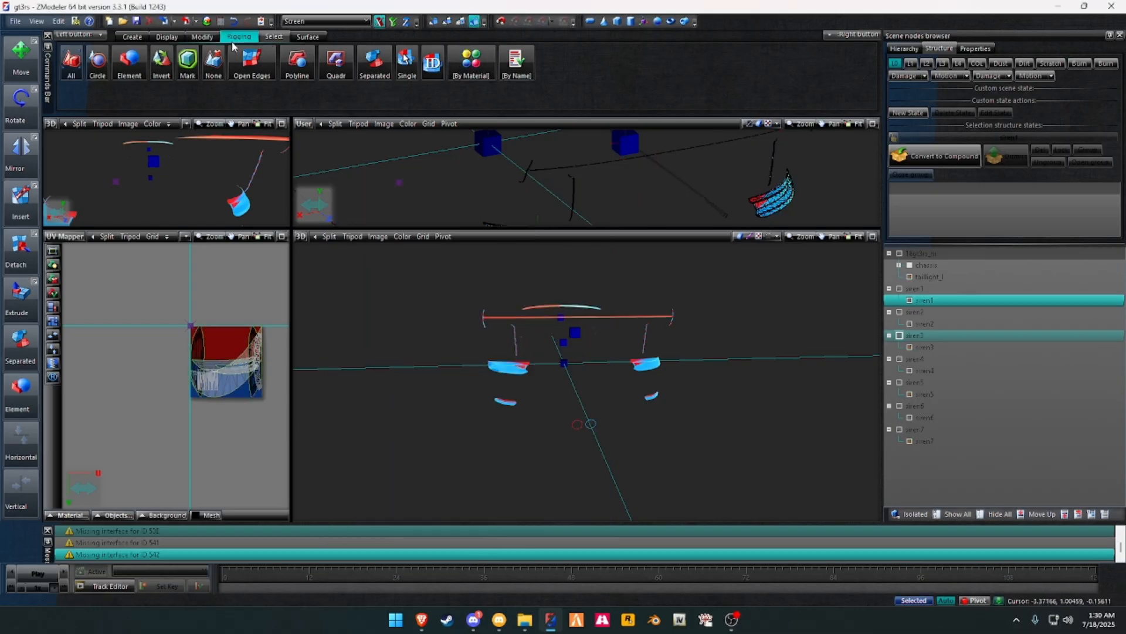
{"action": "left_click", "coordinate": [252, 63]}
{"action": "left_click", "coordinate": [303, 64]}
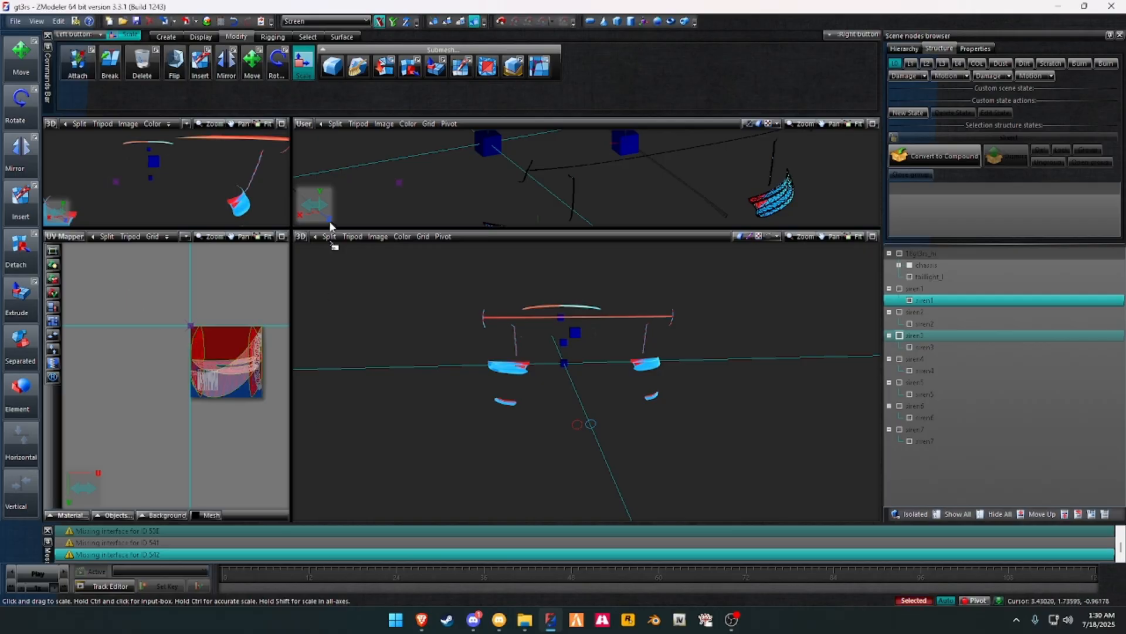
{"action": "left_click", "coordinate": [392, 22]}
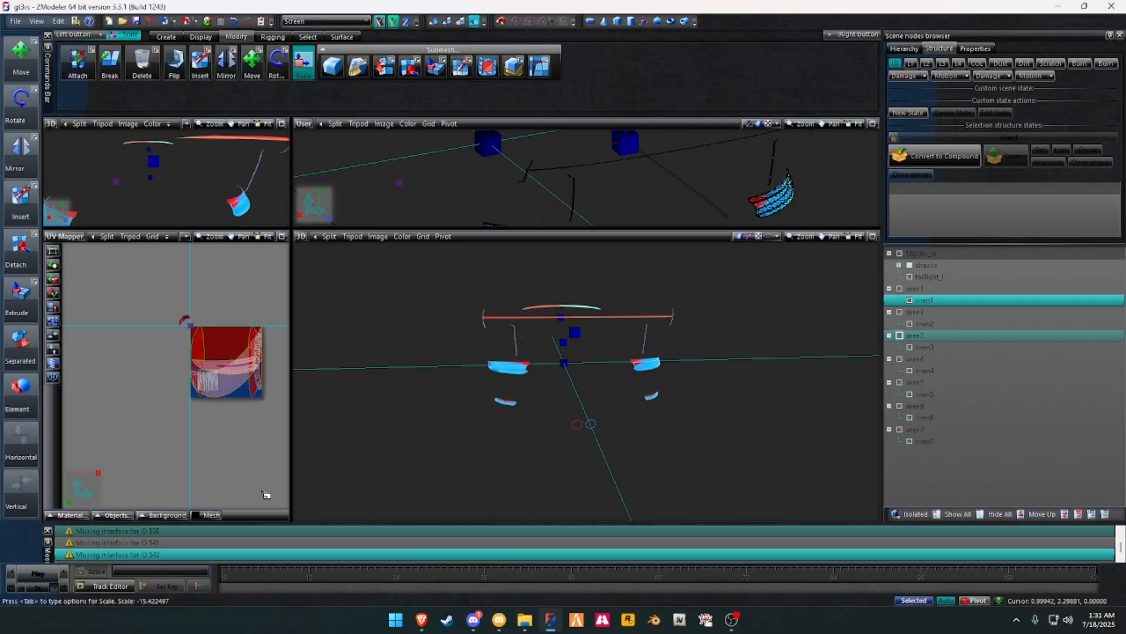
{"action": "key", "text": "ctrl+z"}
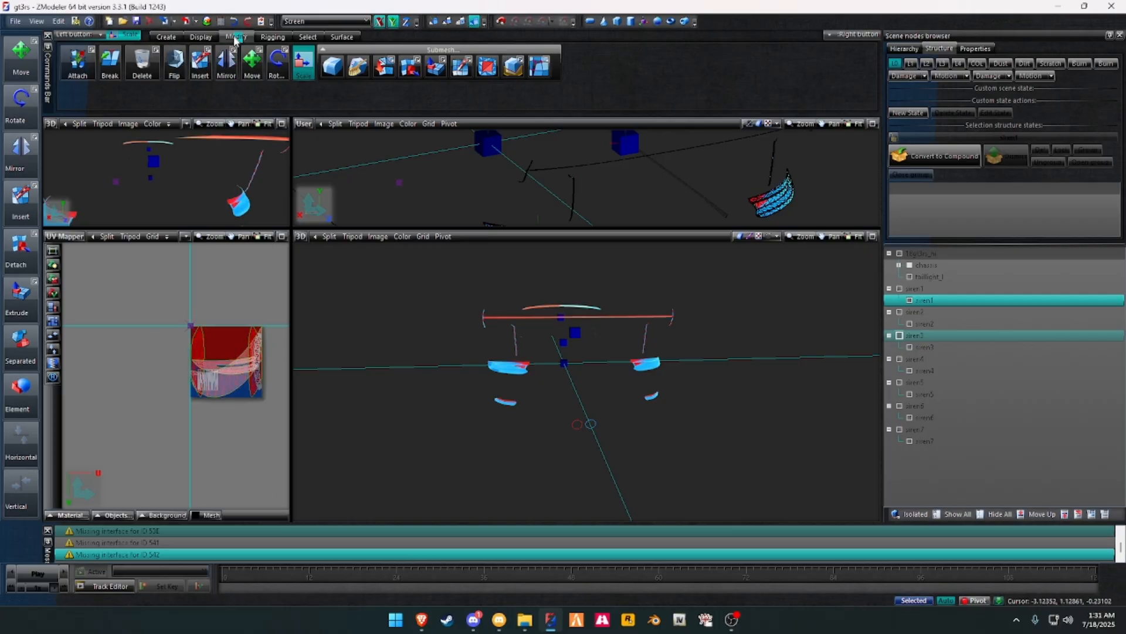
{"action": "left_click_drag", "start_coordinate": [237, 381], "coordinate": [269, 476]}
{"action": "key", "text": "space"}
{"action": "scroll", "coordinate": [222, 362], "scroll_direction": "up", "scroll_amount": 3}
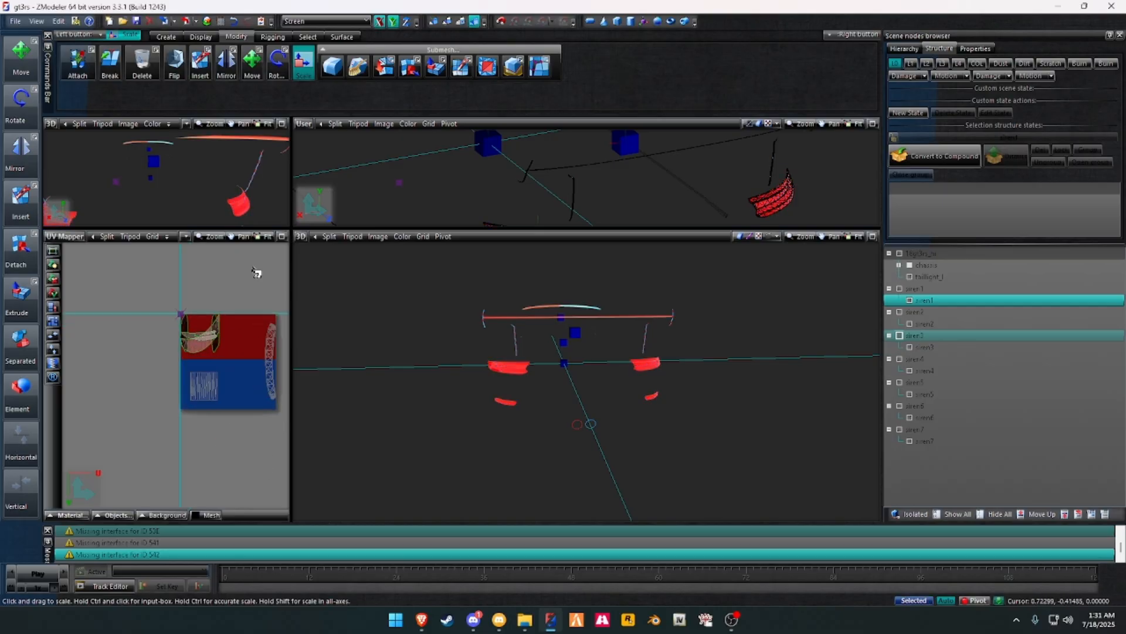
Step: Move individual rear light UV islands into the blue and red halves of the texture to split the light colours
{"action": "left_click", "coordinate": [252, 63]}
{"action": "middle_click_drag", "start_coordinate": [537, 369], "coordinate": [531, 363]}
{"action": "scroll", "coordinate": [534, 367], "scroll_direction": "up", "scroll_amount": 2}
{"action": "scroll", "coordinate": [233, 365], "scroll_direction": "up", "scroll_amount": 1}
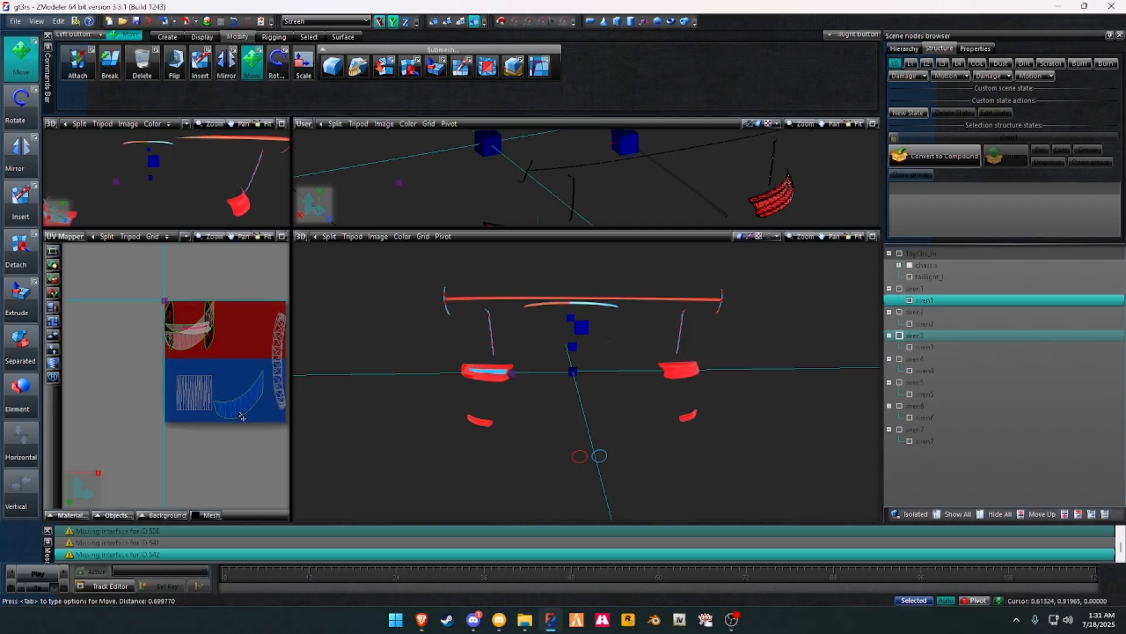
{"action": "left_click_drag", "start_coordinate": [197, 350], "coordinate": [249, 360]}
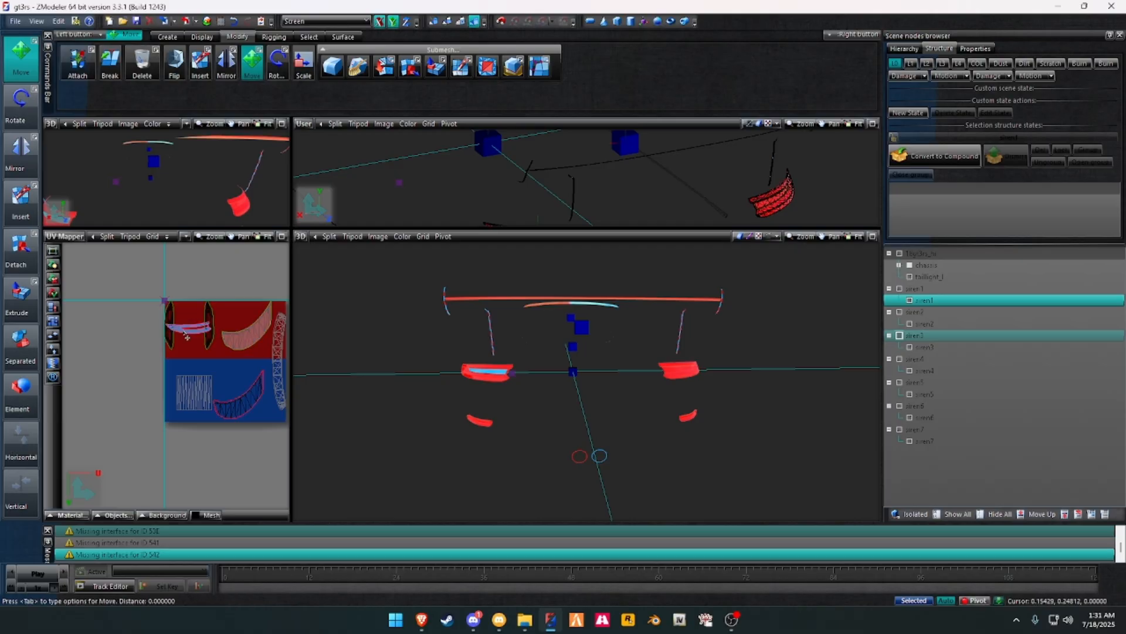
{"action": "left_click_drag", "start_coordinate": [186, 337], "coordinate": [207, 388]}
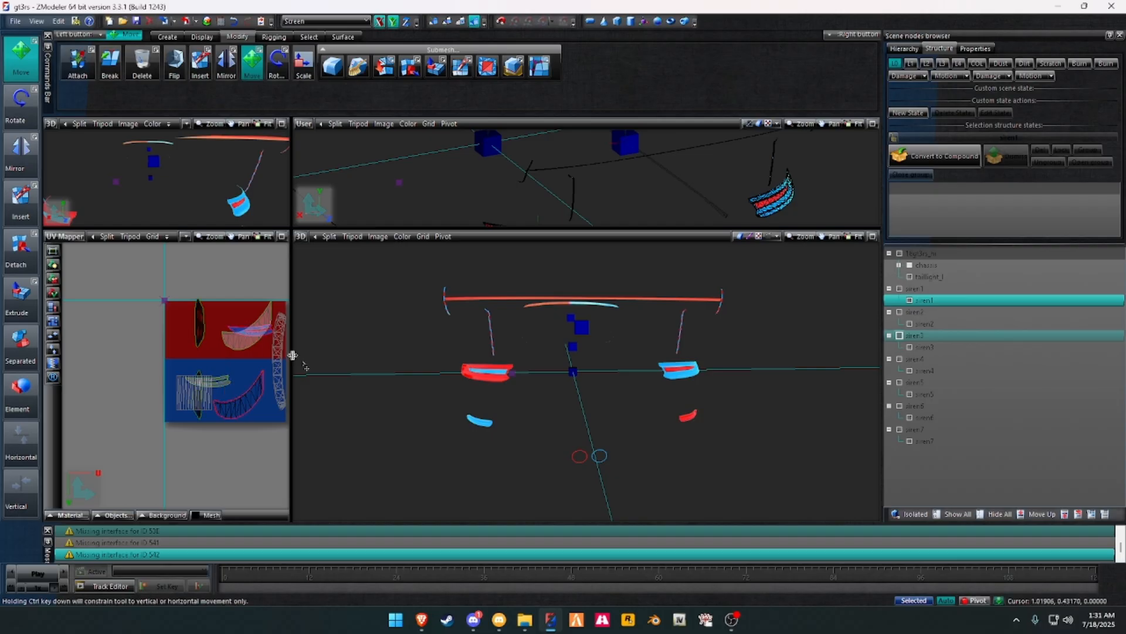
Step: Show all hidden parts of the car around the finished lights
{"action": "scroll", "coordinate": [663, 426], "scroll_direction": "down", "scroll_amount": 3}
{"action": "middle_click_drag", "start_coordinate": [669, 430], "coordinate": [585, 434]}
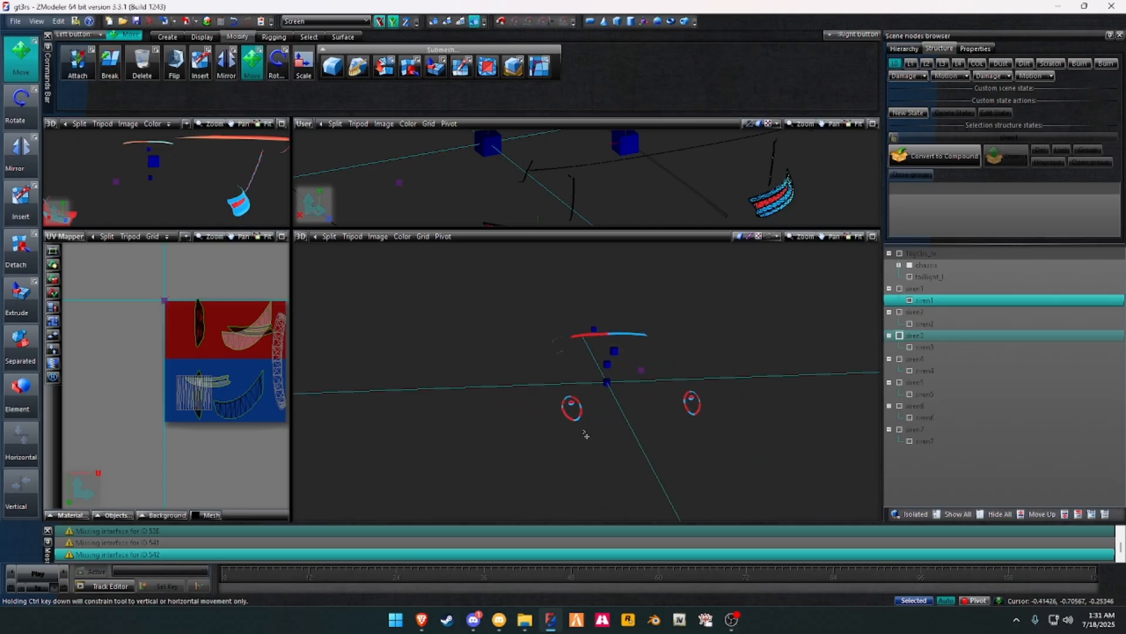
{"action": "left_click", "coordinate": [955, 514]}
{"action": "middle_click_drag", "start_coordinate": [693, 403], "coordinate": [661, 406]}
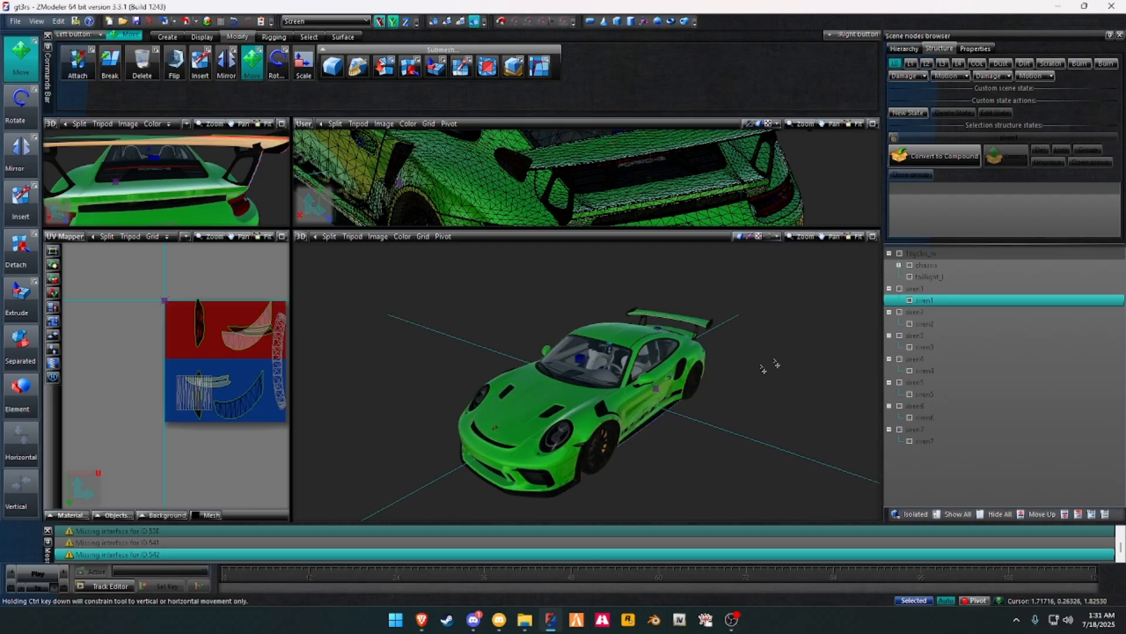
{"action": "left_click", "coordinate": [926, 323], "text": "ctrl"}
{"action": "left_click", "coordinate": [926, 347], "text": "ctrl"}
{"action": "left_click", "coordinate": [927, 359], "text": "ctrl"}
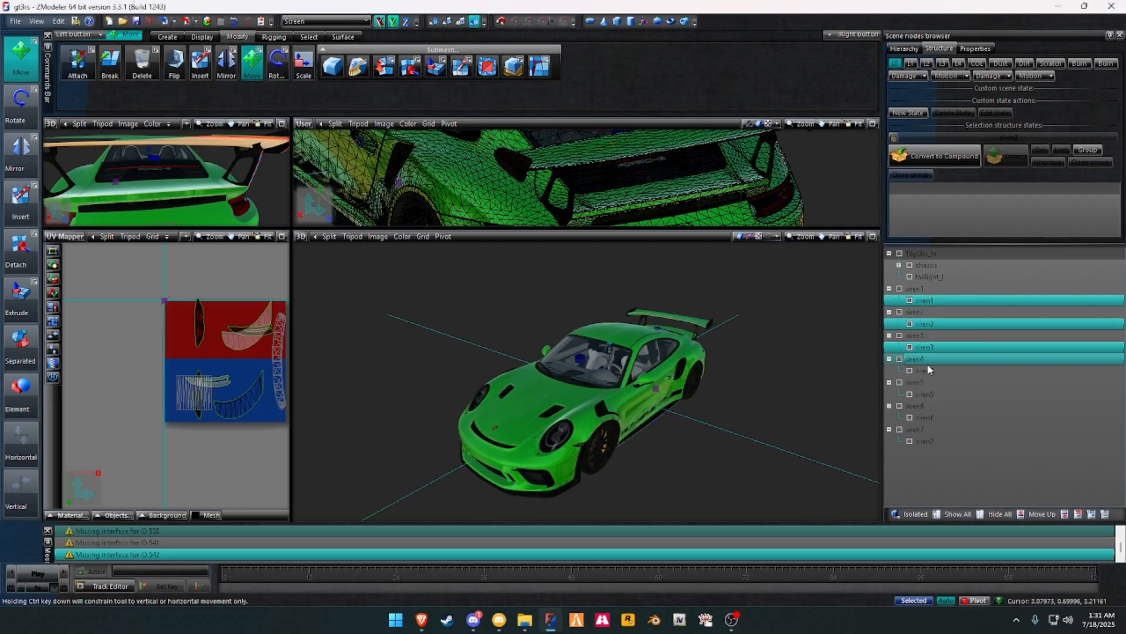
{"action": "left_click", "coordinate": [927, 370], "text": "ctrl"}
{"action": "left_click", "coordinate": [927, 394], "text": "ctrl"}
{"action": "left_click", "coordinate": [927, 418], "text": "ctrl"}
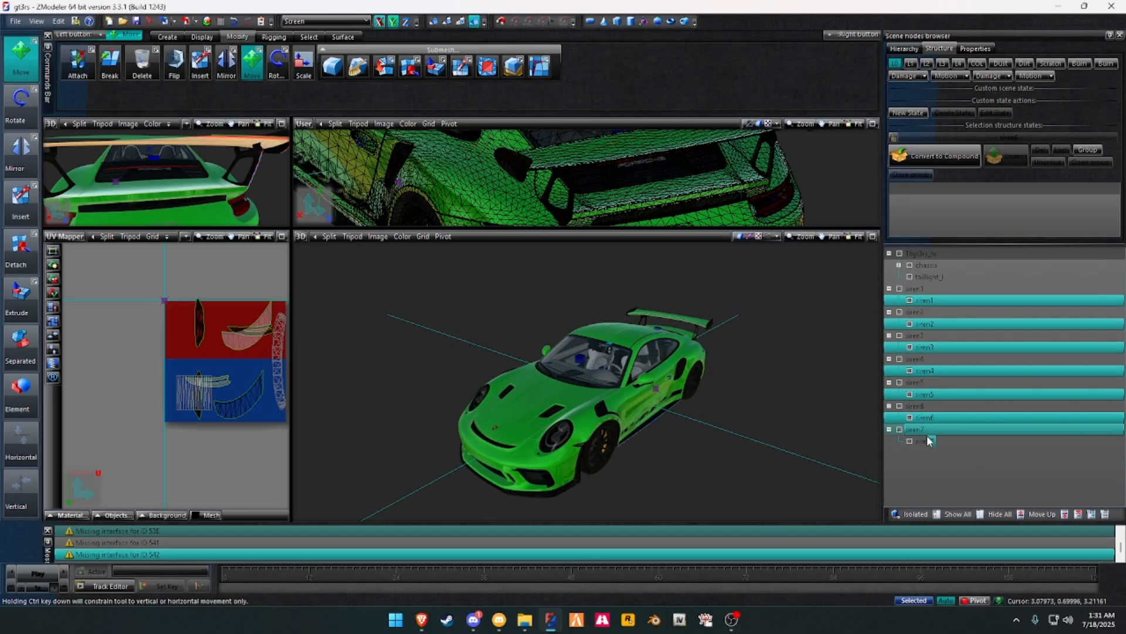
{"action": "left_click", "coordinate": [929, 440], "text": "ctrl"}
{"action": "key", "text": "alt+space"}
Step: Select the child meshes from siren7 down to siren1 together with the taillight_l mesh
{"action": "left_click", "coordinate": [913, 444]}
{"action": "key", "text": "Escape"}
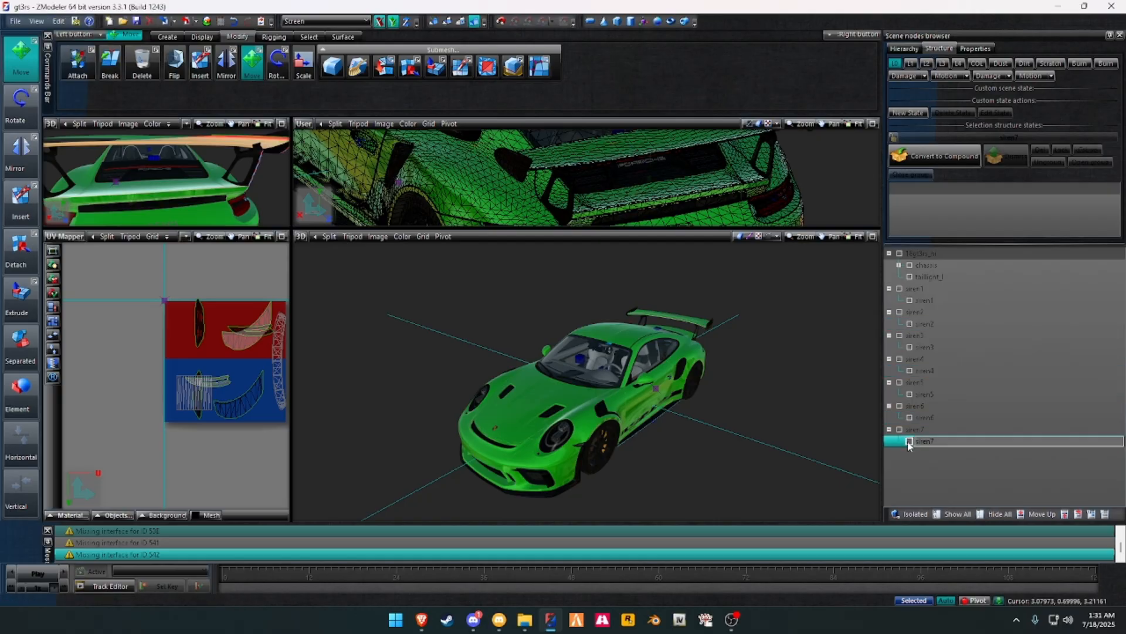
{"action": "left_click", "coordinate": [927, 417], "text": "ctrl"}
{"action": "left_click", "coordinate": [931, 395], "text": "ctrl"}
{"action": "left_click", "coordinate": [927, 370], "text": "ctrl"}
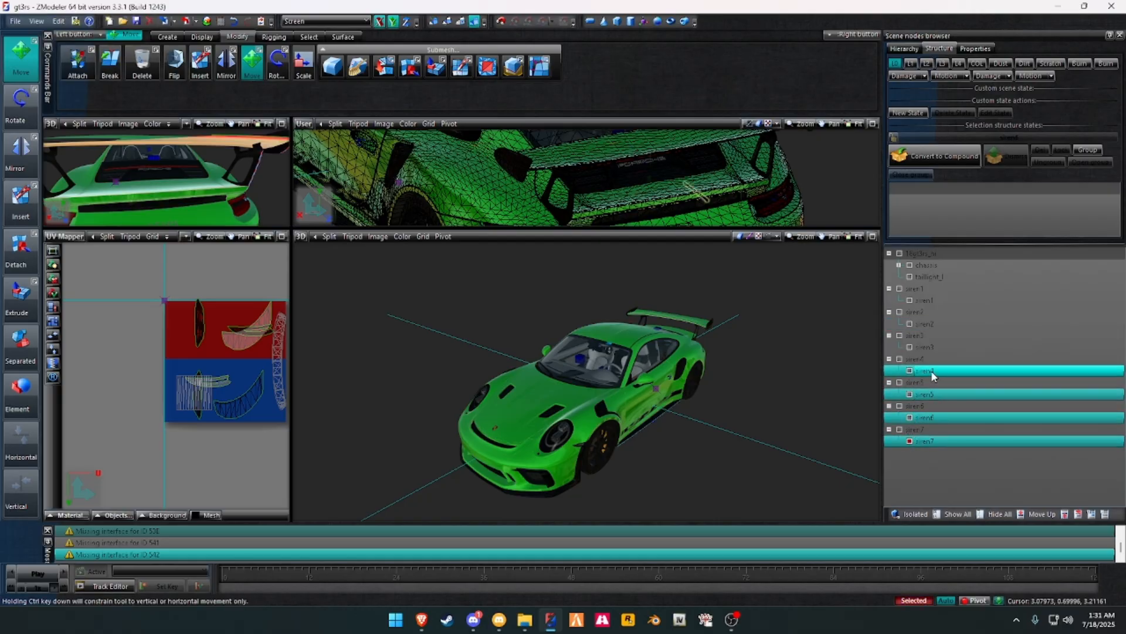
{"action": "left_click", "coordinate": [927, 347], "text": "ctrl"}
{"action": "left_click", "coordinate": [927, 323], "text": "ctrl"}
{"action": "left_click", "coordinate": [930, 300], "text": "ctrl"}
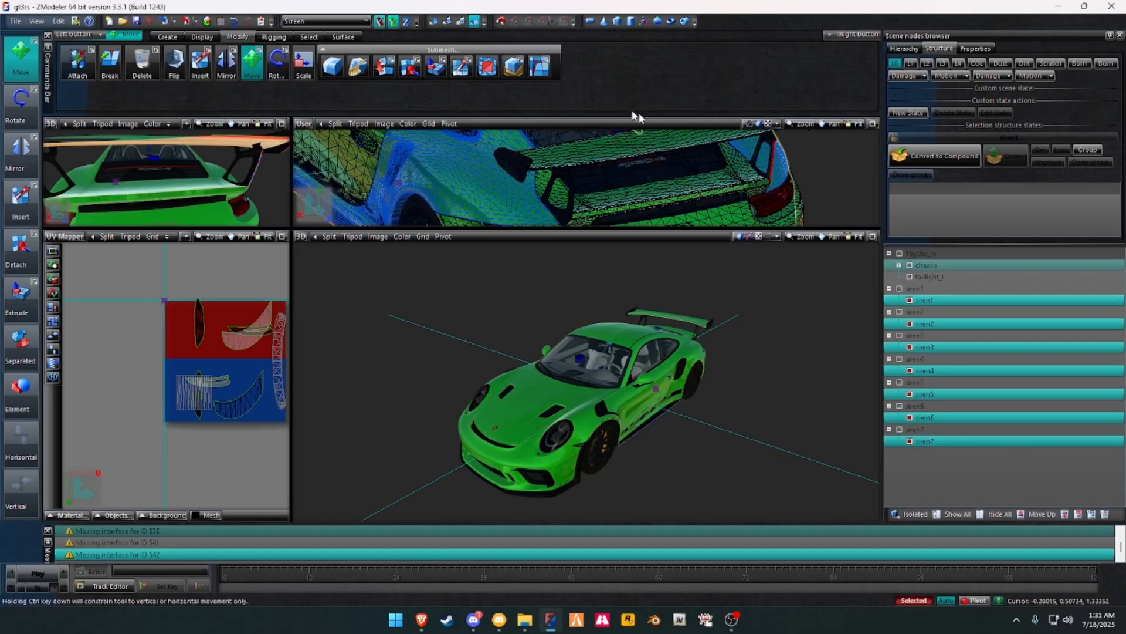
{"action": "left_click", "coordinate": [930, 277], "text": "ctrl"}
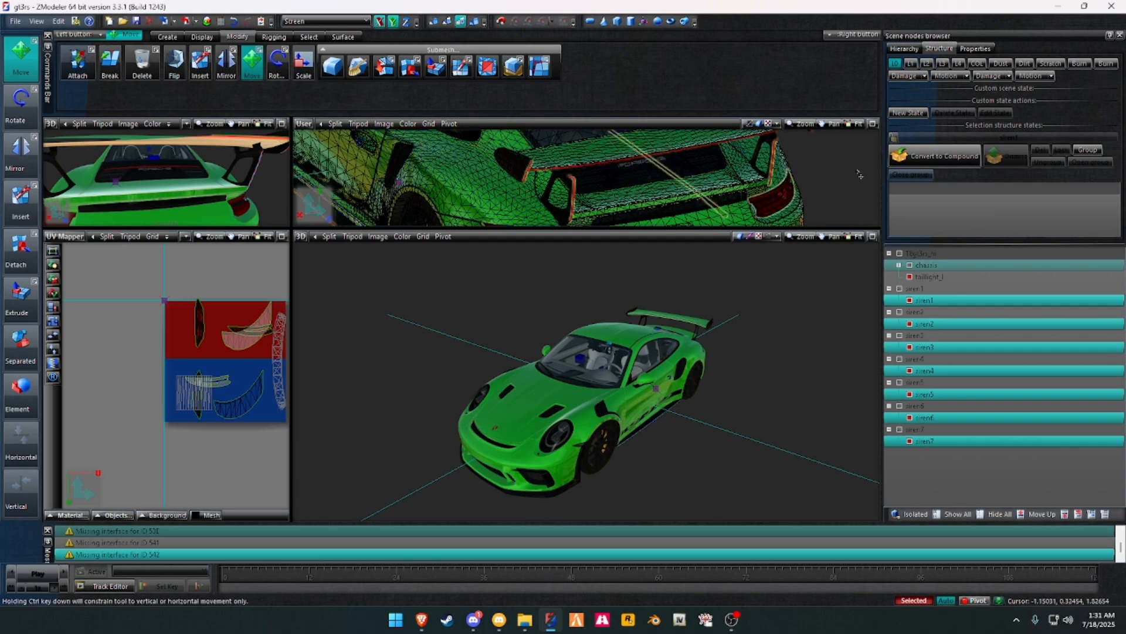
Step: Switch the upper wireframe viewport to the left view and look at the car's side
{"action": "left_click", "coordinate": [303, 124]}
{"action": "left_click", "coordinate": [376, 185]}
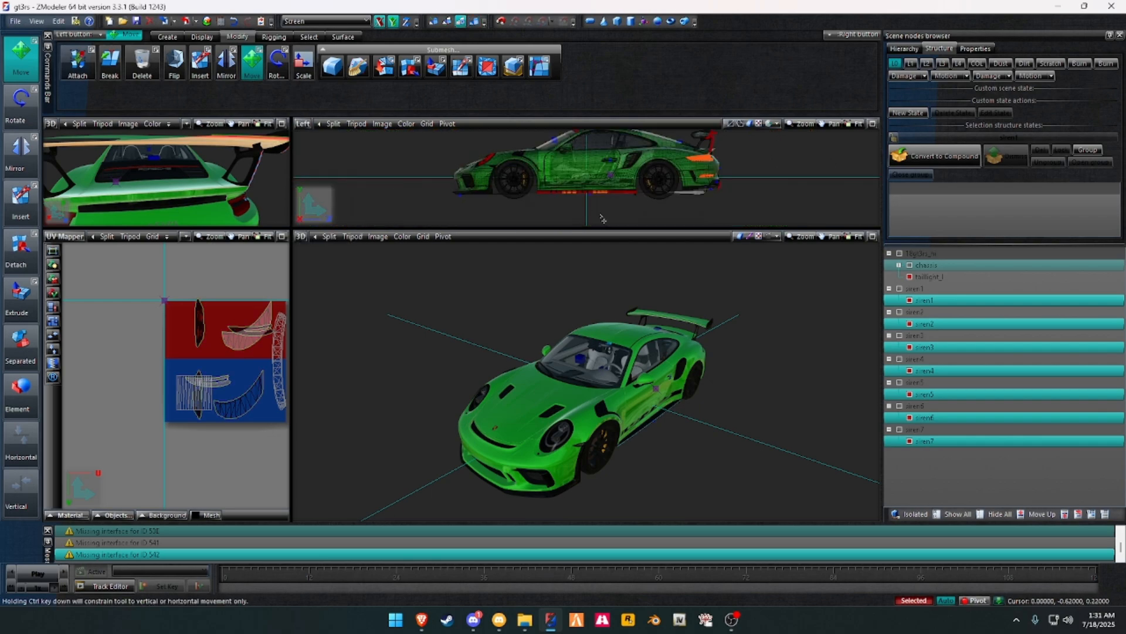
{"action": "middle_click_drag", "start_coordinate": [599, 381], "coordinate": [545, 364]}
{"action": "scroll", "coordinate": [484, 158], "scroll_direction": "up", "scroll_amount": 5}
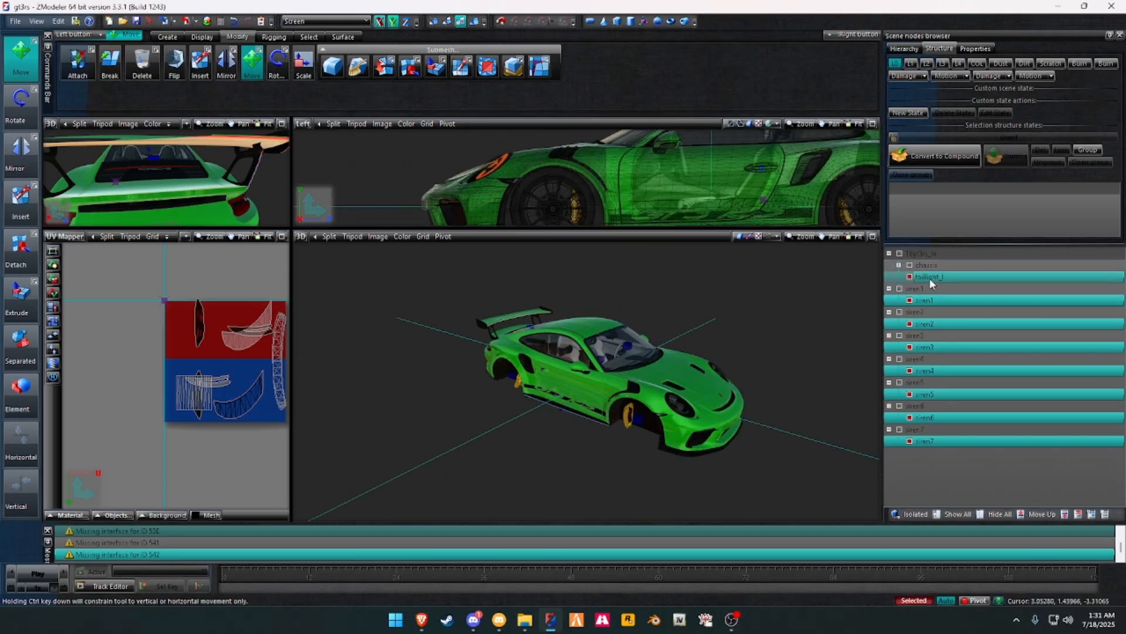
Step: Move the siren1 to siren7 meshes and taillight_l under the chassis node, above interior
{"action": "left_click", "coordinate": [899, 265]}
{"action": "left_click", "coordinate": [946, 418]}
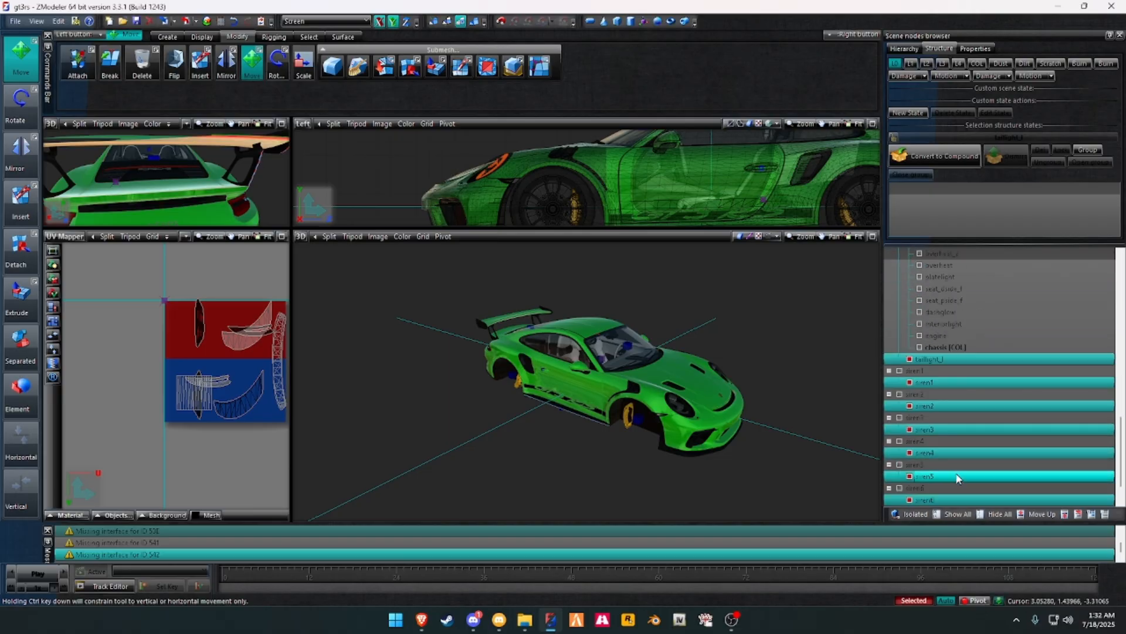
{"action": "scroll", "coordinate": [962, 329], "scroll_direction": "down", "scroll_amount": 10}
{"action": "scroll", "coordinate": [962, 317], "scroll_direction": "up", "scroll_amount": 10}
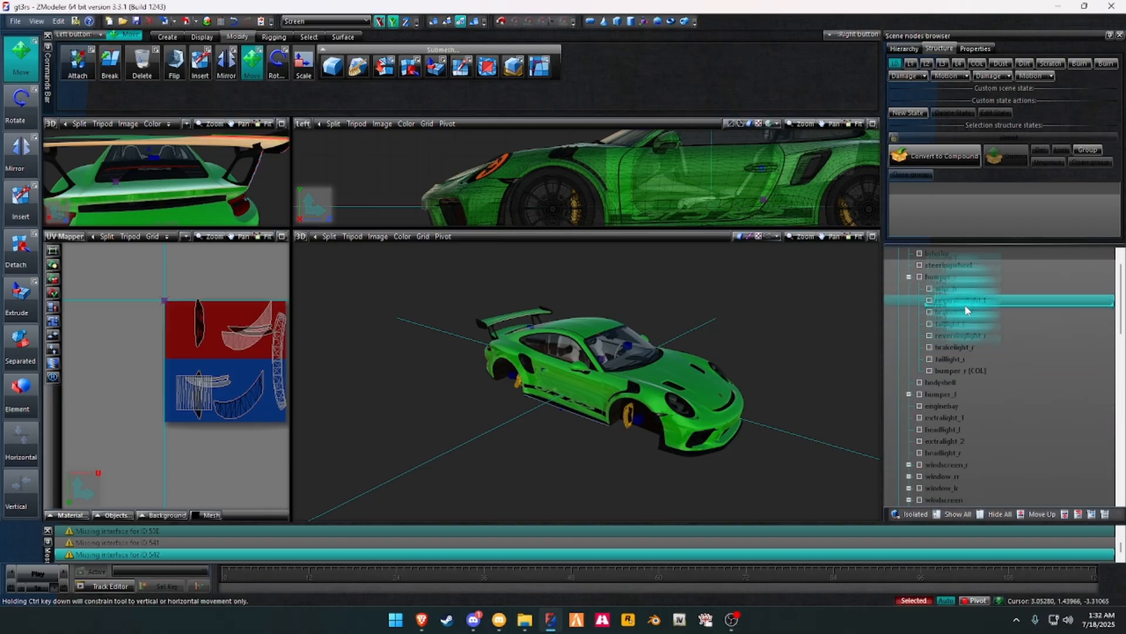
{"action": "left_click_drag", "start_coordinate": [948, 275], "coordinate": [948, 271]}
Step: In a maximized left view, select the light strip at the windshield's upper edge and move it slightly forward and up
{"action": "middle_click_drag", "start_coordinate": [815, 350], "coordinate": [701, 395]}
{"action": "scroll", "coordinate": [693, 370], "scroll_direction": "up", "scroll_amount": 3}
{"action": "middle_click_drag", "start_coordinate": [655, 153], "coordinate": [620, 198]}
{"action": "key", "text": "alt+w"}
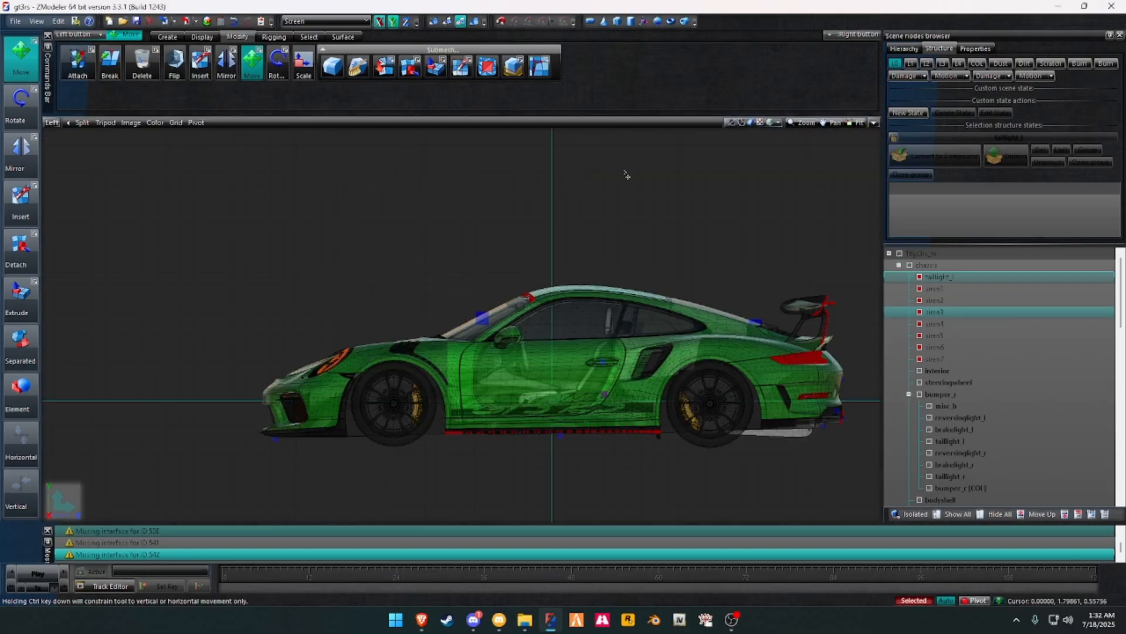
{"action": "right_click_drag", "start_coordinate": [501, 232], "coordinate": [554, 324]}
{"action": "scroll", "coordinate": [539, 305], "scroll_direction": "up", "scroll_amount": 5}
{"action": "scroll", "coordinate": [523, 301], "scroll_direction": "up", "scroll_amount": 8}
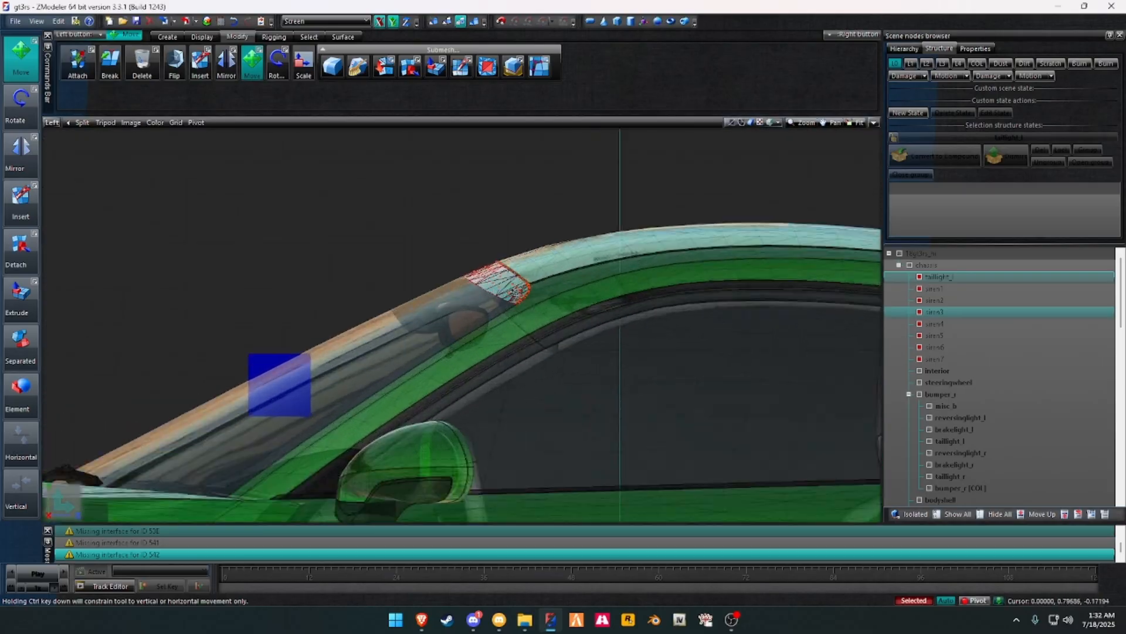
{"action": "left_click_drag", "start_coordinate": [502, 304], "coordinate": [498, 301]}
{"action": "scroll", "coordinate": [389, 246], "scroll_direction": "down", "scroll_amount": 12}
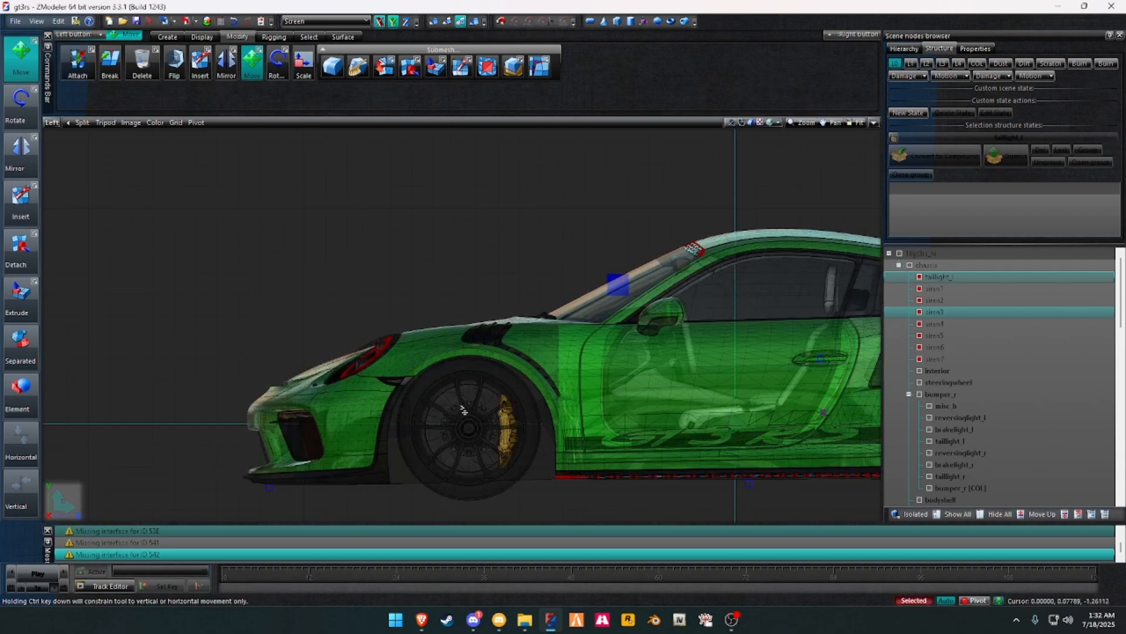
Step: Move the headlight light pieces slightly forward, off the headlight surface
{"action": "scroll", "coordinate": [387, 376], "scroll_direction": "up", "scroll_amount": 10}
{"action": "left_click_drag", "start_coordinate": [390, 315], "coordinate": [387, 315]}
{"action": "scroll", "coordinate": [418, 219], "scroll_direction": "down", "scroll_amount": 12}
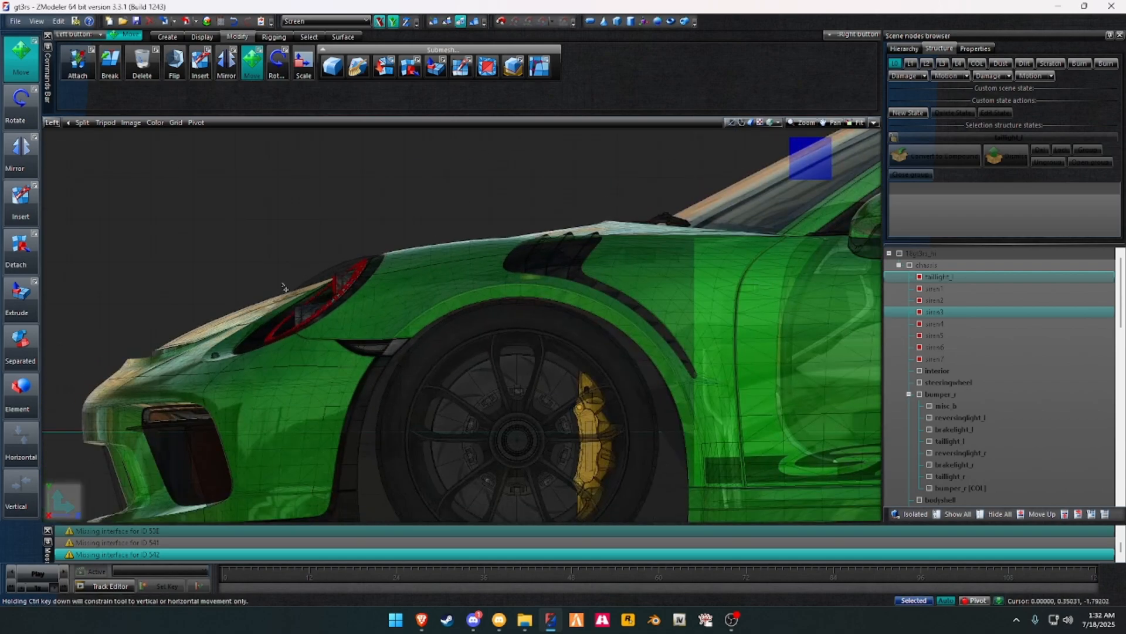
Step: Select the light polygons on the rear taillight and move them a tiny distance off its surface
{"action": "middle_click_drag", "start_coordinate": [363, 361], "coordinate": [436, 354]}
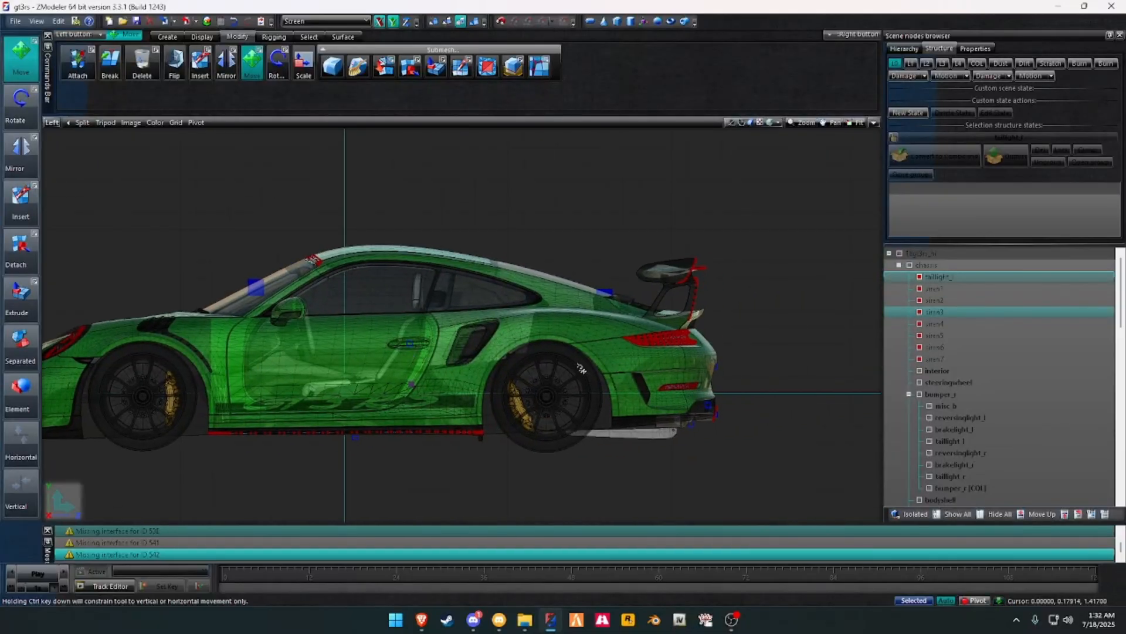
{"action": "scroll", "coordinate": [654, 361], "scroll_direction": "up", "scroll_amount": 5}
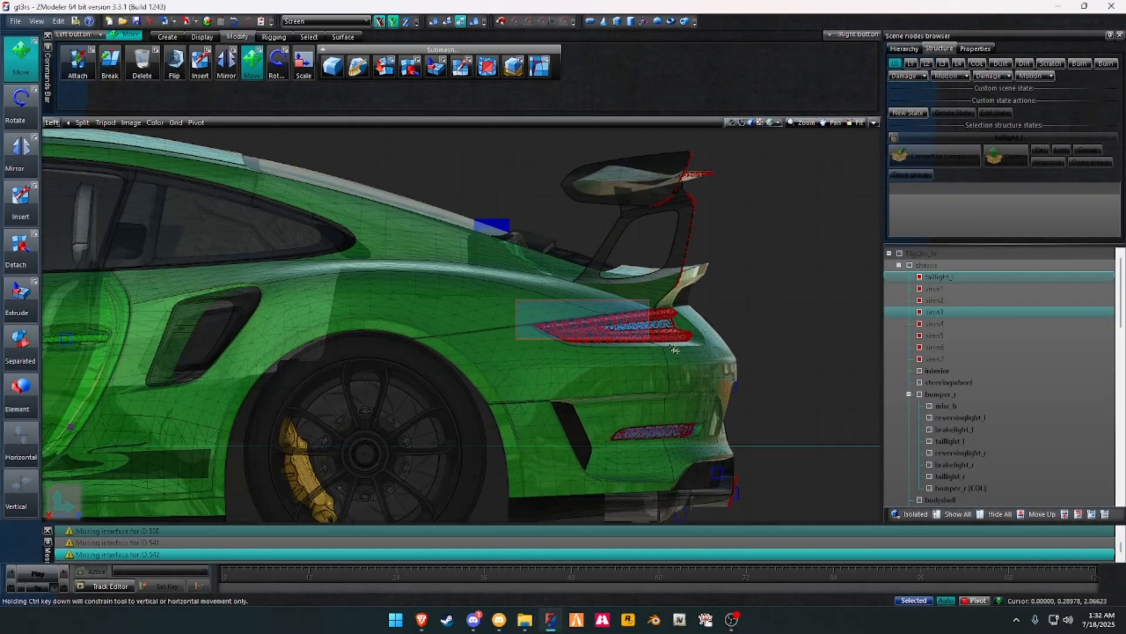
{"action": "scroll", "coordinate": [674, 350], "scroll_direction": "up", "scroll_amount": 8}
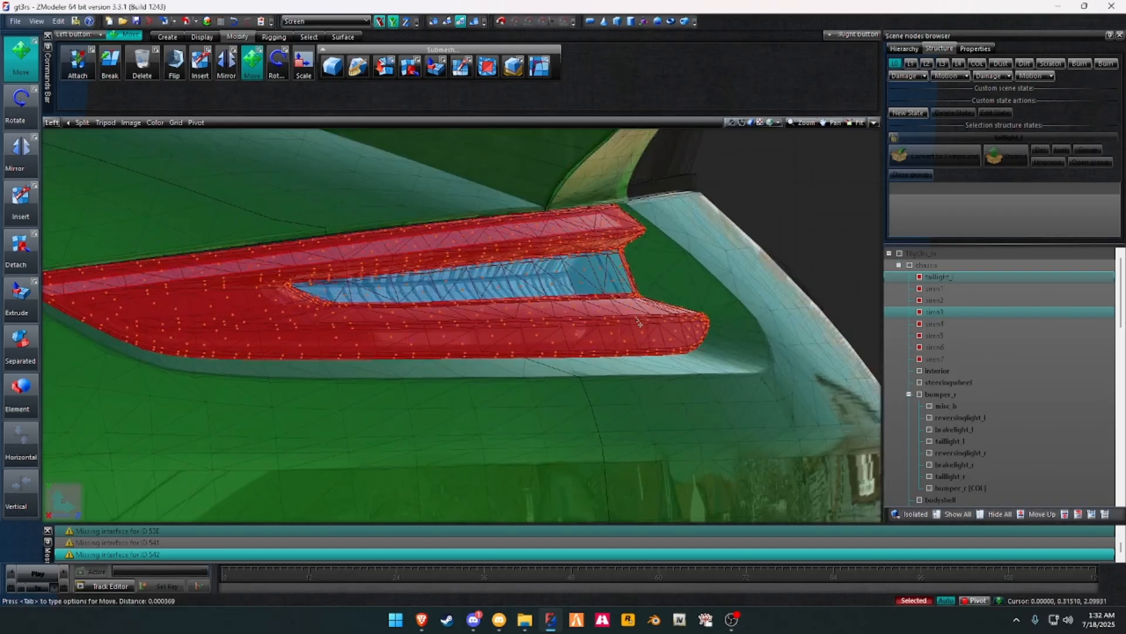
{"action": "scroll", "coordinate": [661, 196], "scroll_direction": "down", "scroll_amount": 3}
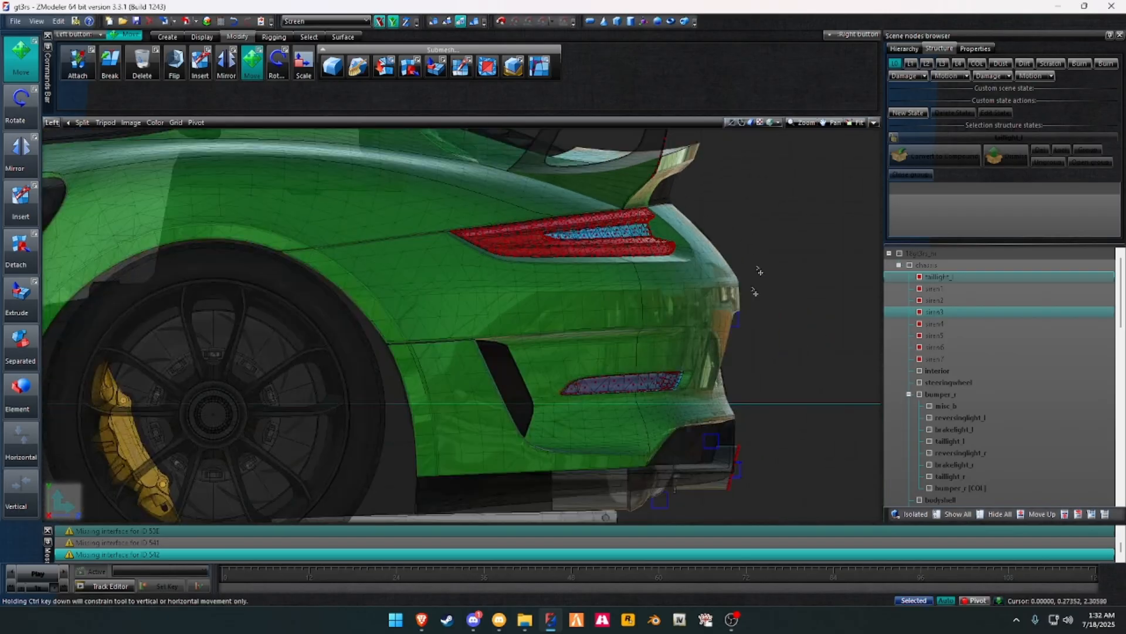
{"action": "scroll", "coordinate": [689, 372], "scroll_direction": "down", "scroll_amount": 2}
{"action": "middle_click_drag", "start_coordinate": [690, 372], "coordinate": [697, 476]}
{"action": "scroll", "coordinate": [816, 332], "scroll_direction": "down", "scroll_amount": 4}
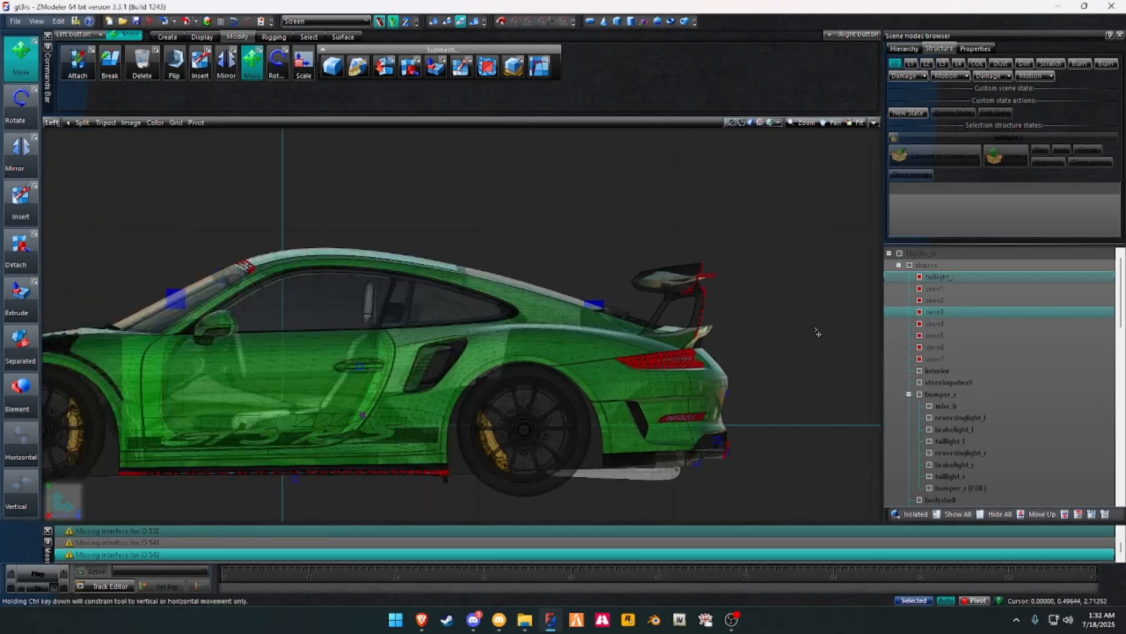
Step: Return to the multi-view layout at object level, rename taillight_l to siren8 and place it directly below siren7
{"action": "key", "text": "alt+w"}
{"action": "left_click", "coordinate": [476, 24]}
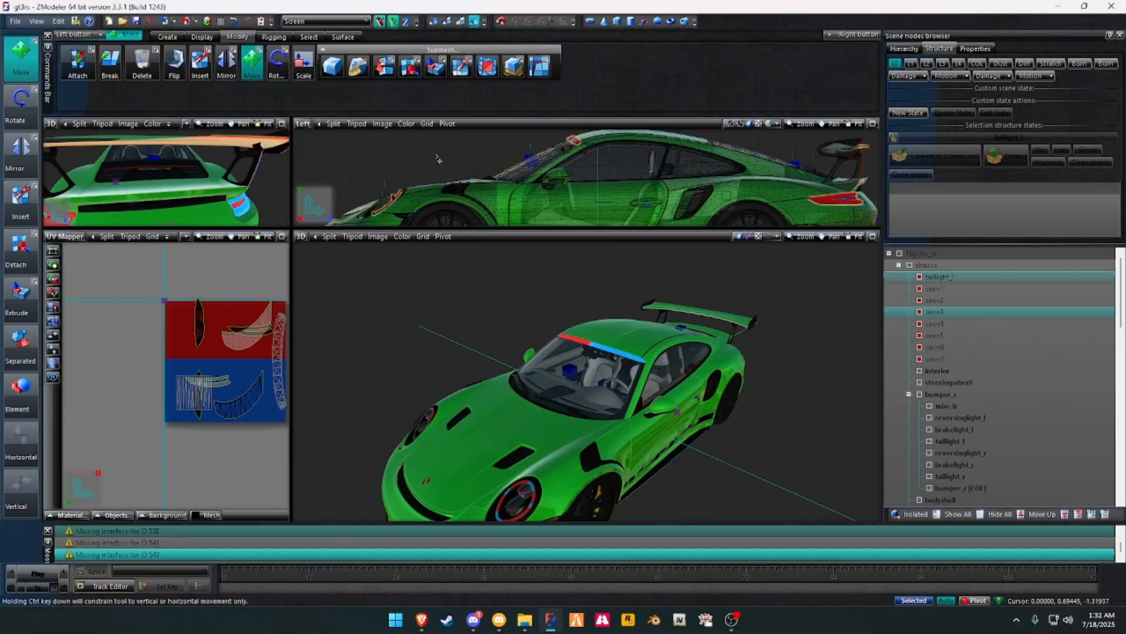
{"action": "scroll", "coordinate": [604, 289], "scroll_direction": "down", "scroll_amount": 3}
{"action": "middle_click_drag", "start_coordinate": [604, 290], "coordinate": [850, 288]}
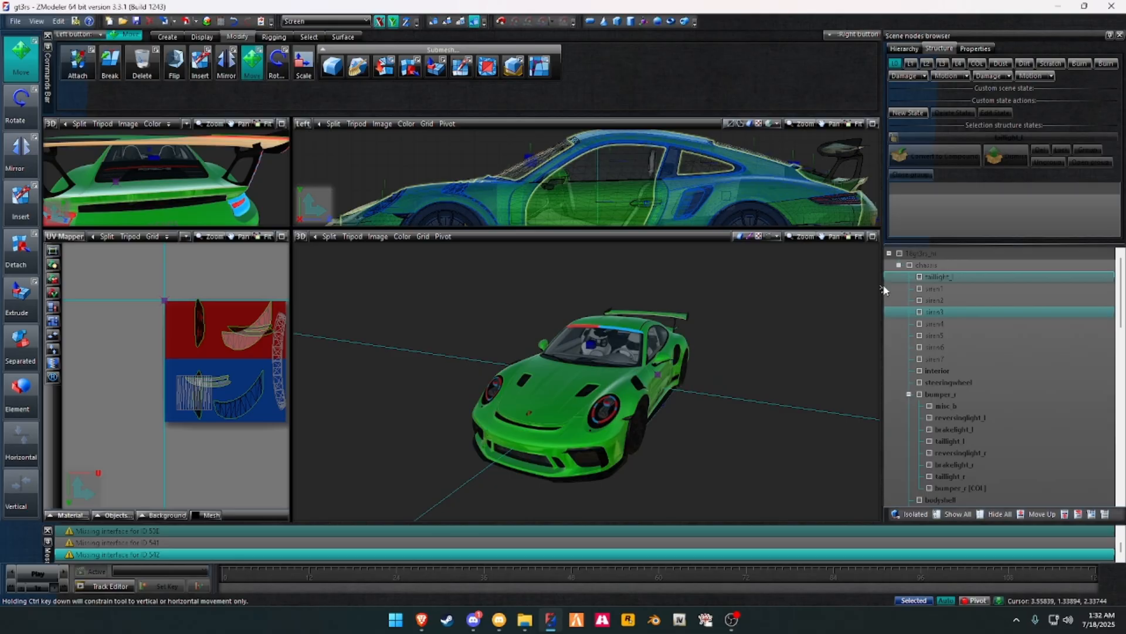
{"action": "left_click", "coordinate": [976, 277]}
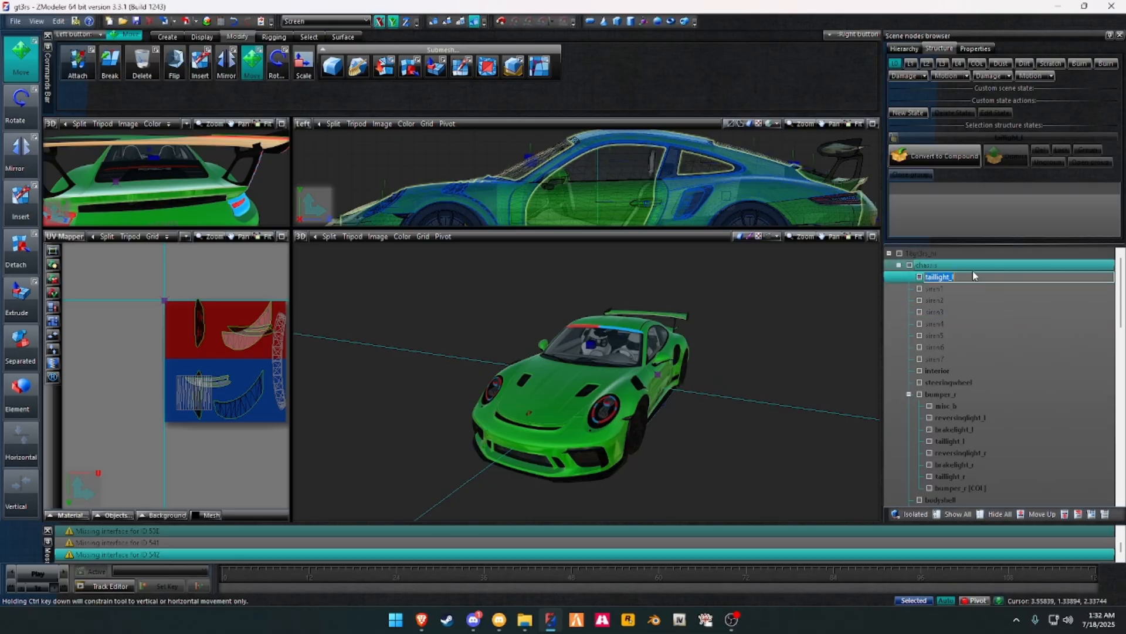
{"action": "type", "text": "siren8"}
{"action": "key", "text": "Return"}
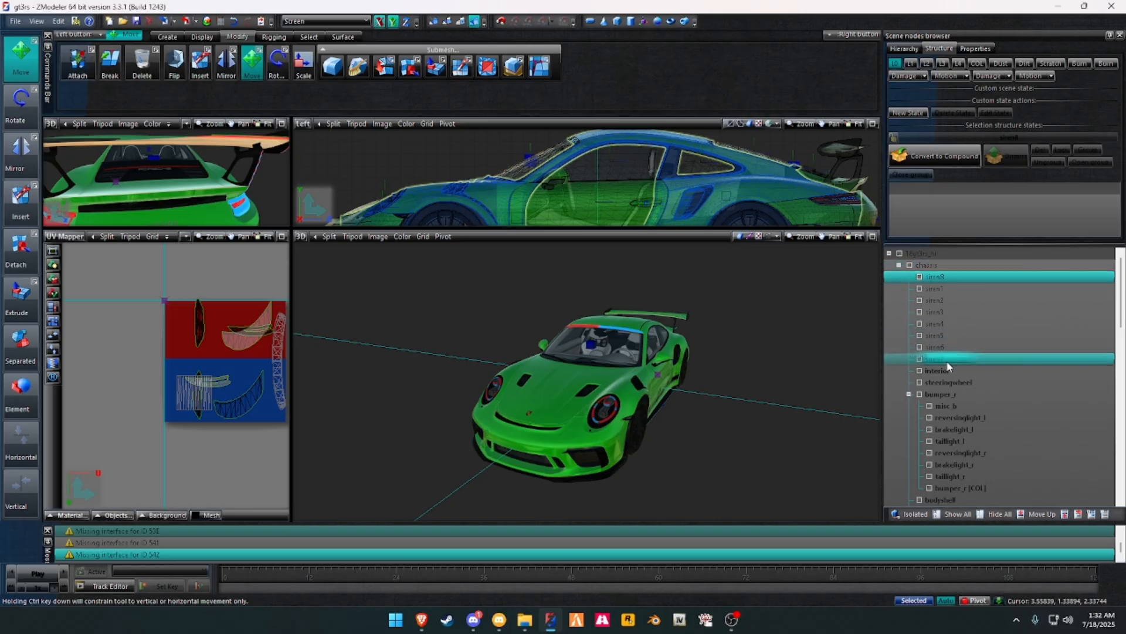
{"action": "left_click_drag", "start_coordinate": [949, 370], "coordinate": [978, 361]}
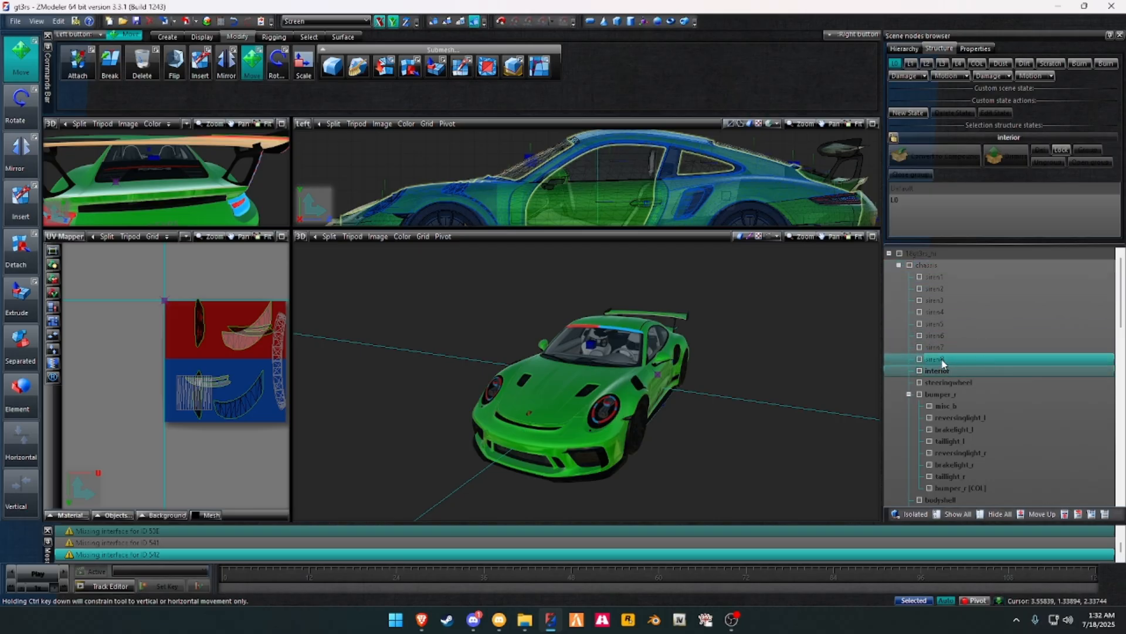
{"action": "left_click", "coordinate": [920, 279], "text": "shift"}
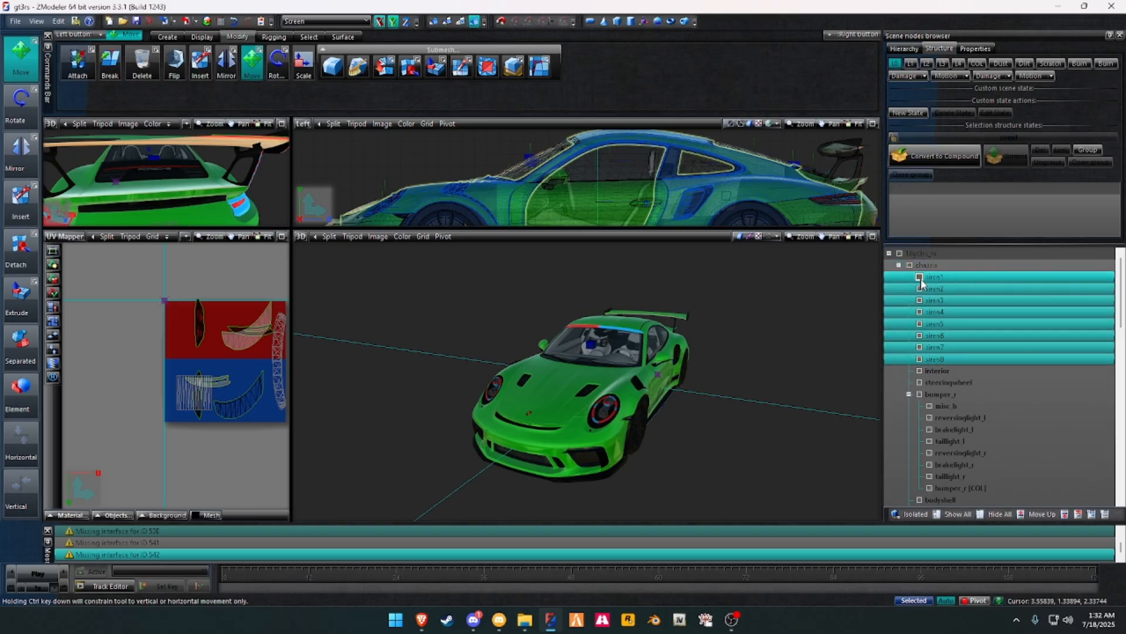
Step: Delete the old, empty siren1 to siren7 dummies at the end of the node tree
{"action": "scroll", "coordinate": [962, 293], "scroll_direction": "down", "scroll_amount": 18}
{"action": "left_click", "coordinate": [939, 420]}
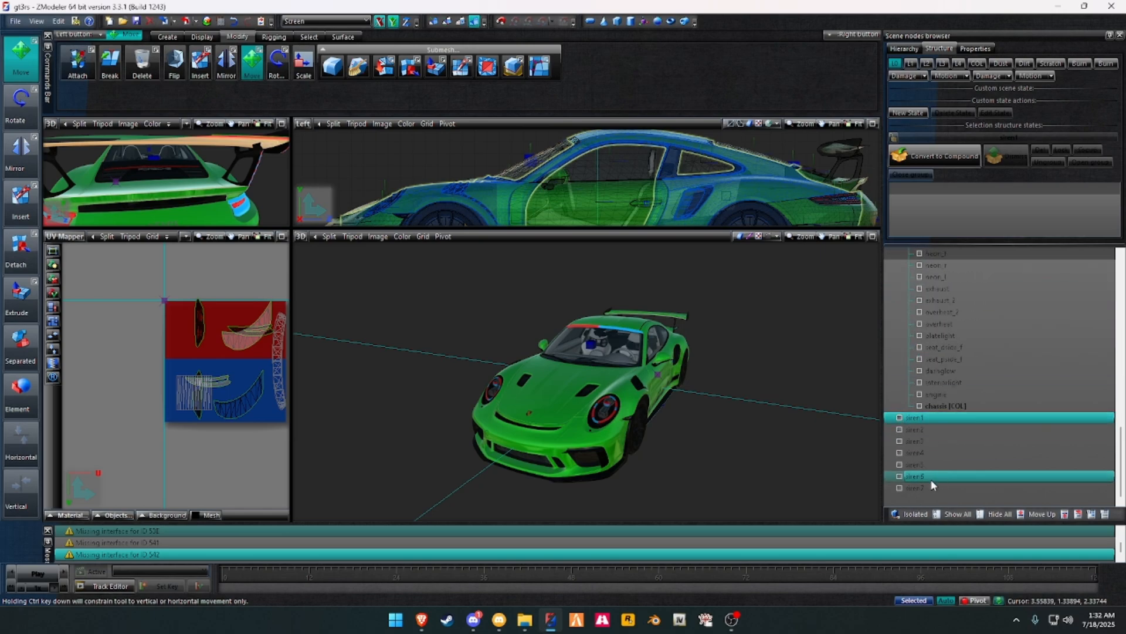
{"action": "right_click", "coordinate": [933, 485]}
{"action": "mouse_move", "coordinate": [974, 494]}
{"action": "left_click", "coordinate": [1033, 493]}
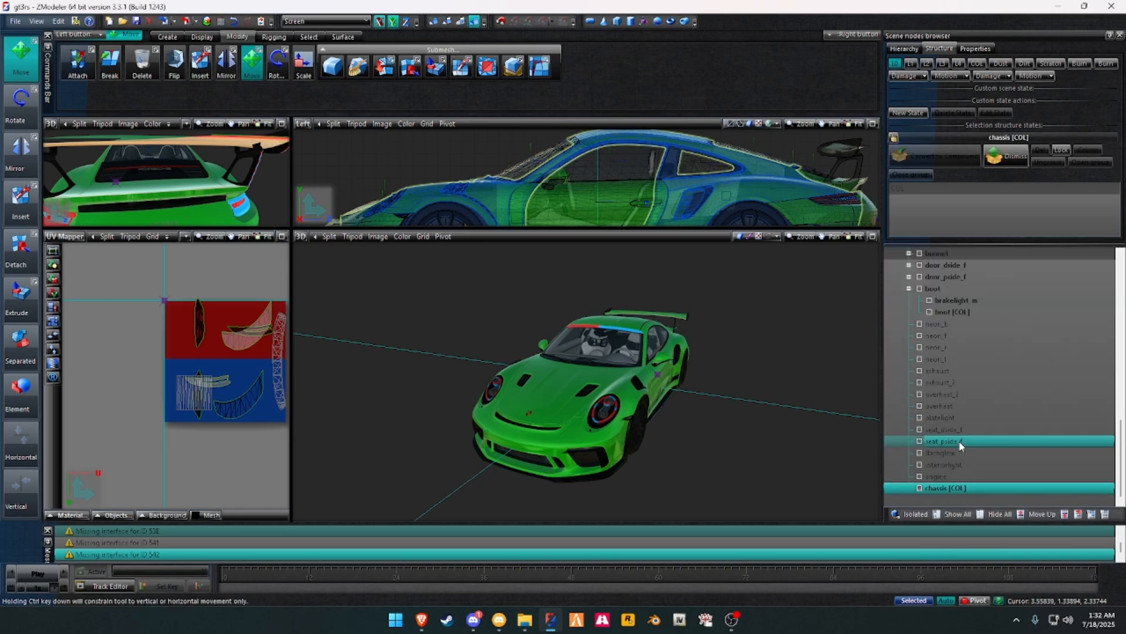
Step: Move the siren1 to siren8 meshes out of the chassis node to the level directly above it
{"action": "scroll", "coordinate": [930, 282], "scroll_direction": "up", "scroll_amount": 18}
{"action": "left_click", "coordinate": [928, 278]}
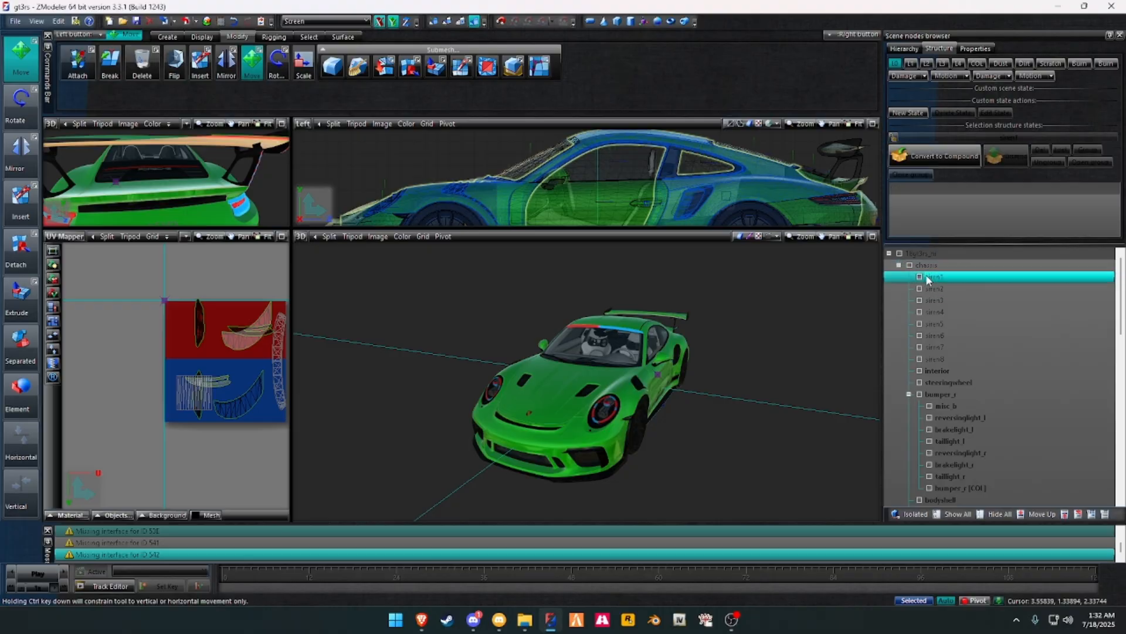
{"action": "left_click", "coordinate": [940, 361], "text": "shift"}
{"action": "left_click_drag", "start_coordinate": [934, 278], "coordinate": [933, 267]}
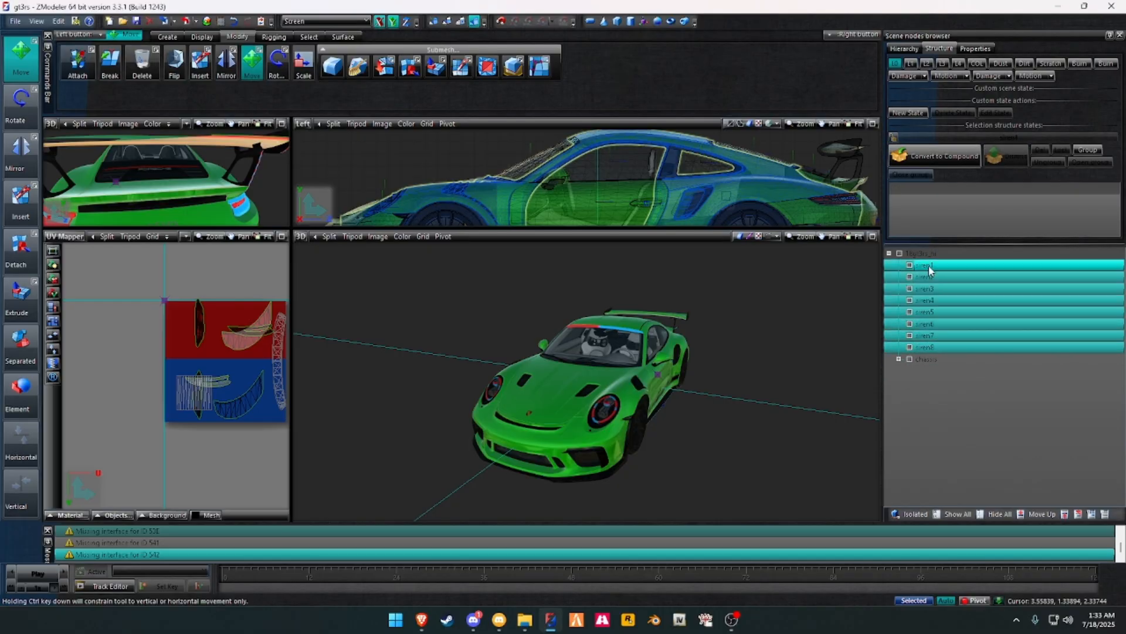
Step: Create a matching dummy node for each of the siren1 to siren8 meshes
{"action": "right_click", "coordinate": [929, 267]}
{"action": "mouse_move", "coordinate": [978, 289]}
{"action": "left_click", "coordinate": [1032, 290]}
Step: Parent each siren mesh, from siren1 to siren8, under its matching dummy and place the dummies above the chassis node
{"action": "double_click", "coordinate": [938, 267]}
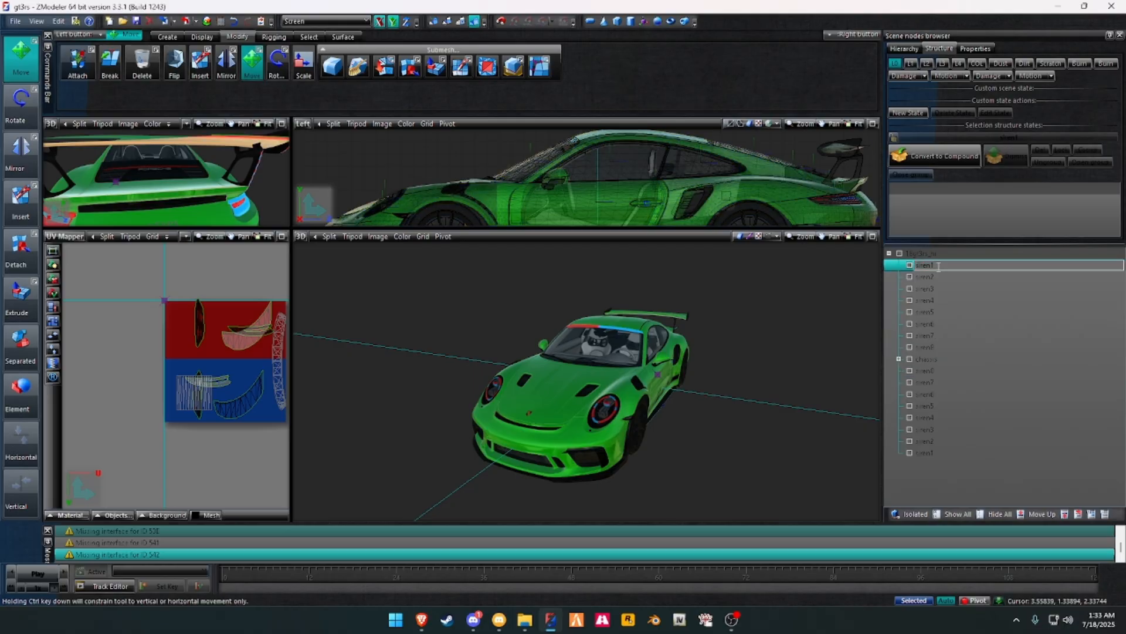
{"action": "left_click_drag", "start_coordinate": [937, 267], "coordinate": [947, 405]}
{"action": "left_click_drag", "start_coordinate": [938, 266], "coordinate": [946, 392]}
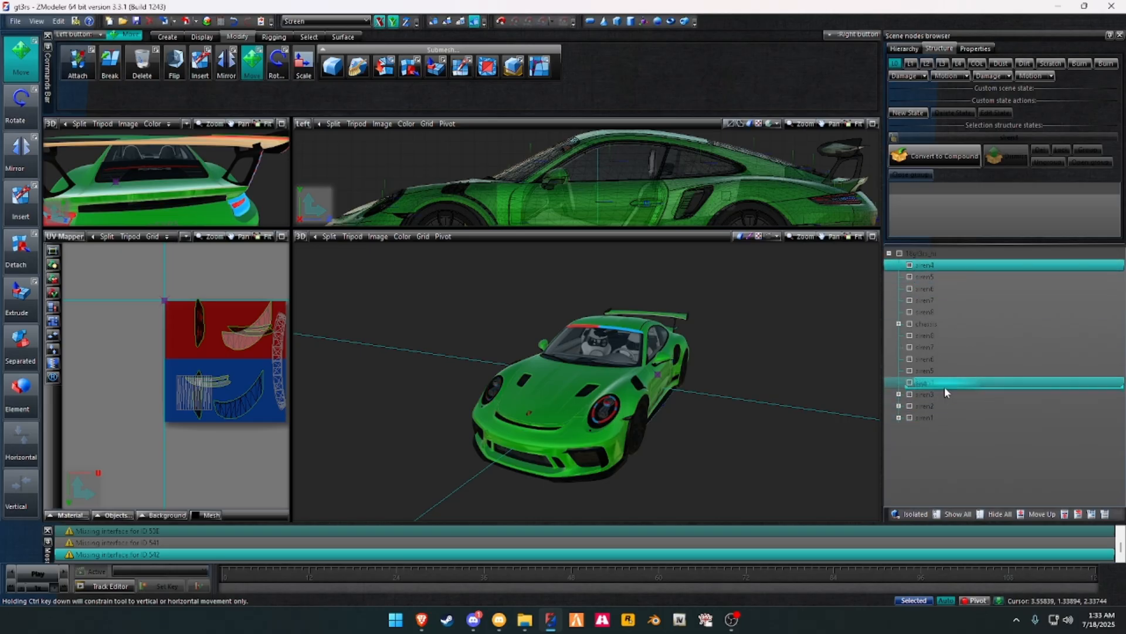
{"action": "left_click_drag", "start_coordinate": [950, 269], "coordinate": [950, 355]}
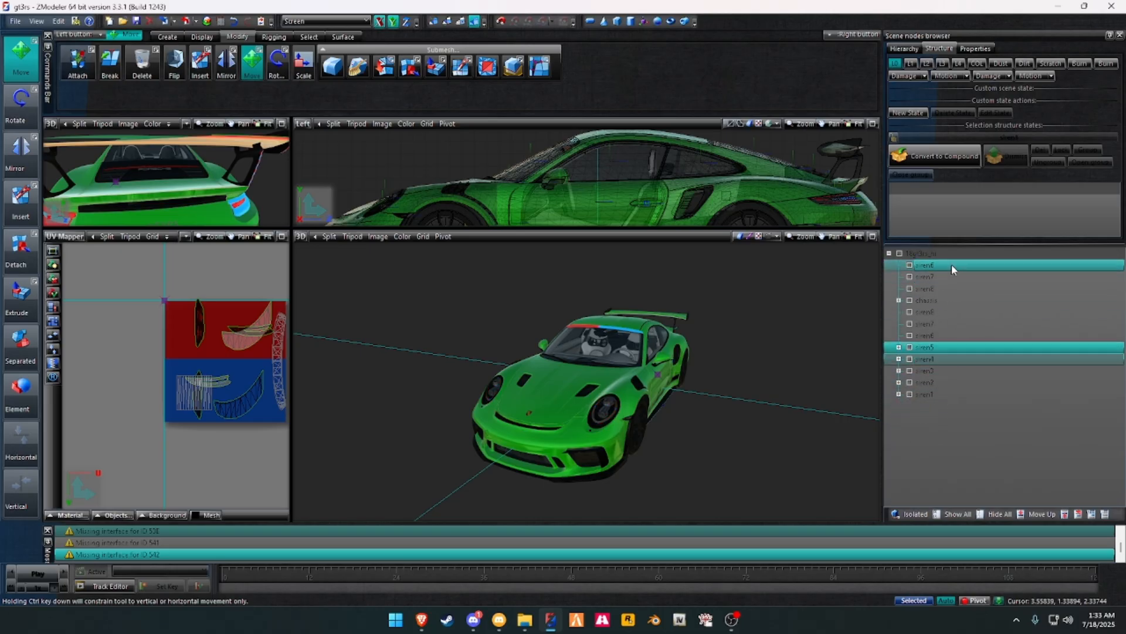
{"action": "left_click_drag", "start_coordinate": [954, 267], "coordinate": [927, 266]}
{"action": "left_click", "coordinate": [943, 358]}
{"action": "left_click", "coordinate": [928, 278], "text": "shift"}
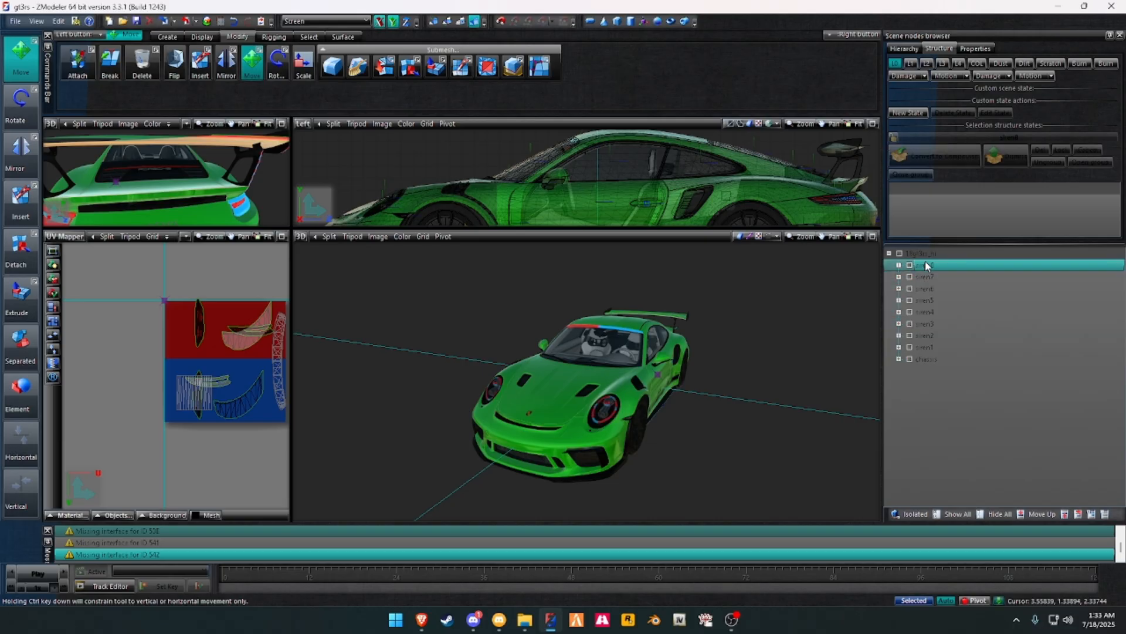
Step: Expand the siren dummies one by one to check the child mesh under each
{"action": "left_click", "coordinate": [899, 288]}
{"action": "left_click", "coordinate": [899, 312]}
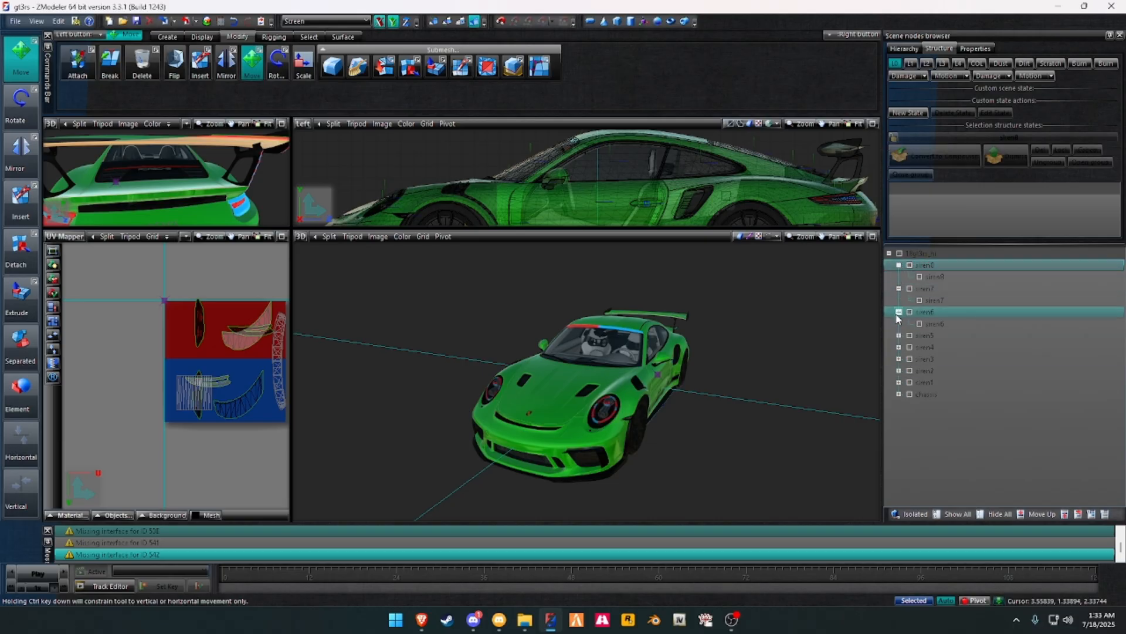
{"action": "left_click", "coordinate": [898, 335]}
{"action": "left_click", "coordinate": [899, 358]}
{"action": "left_click", "coordinate": [899, 382]}
{"action": "left_click", "coordinate": [899, 405]}
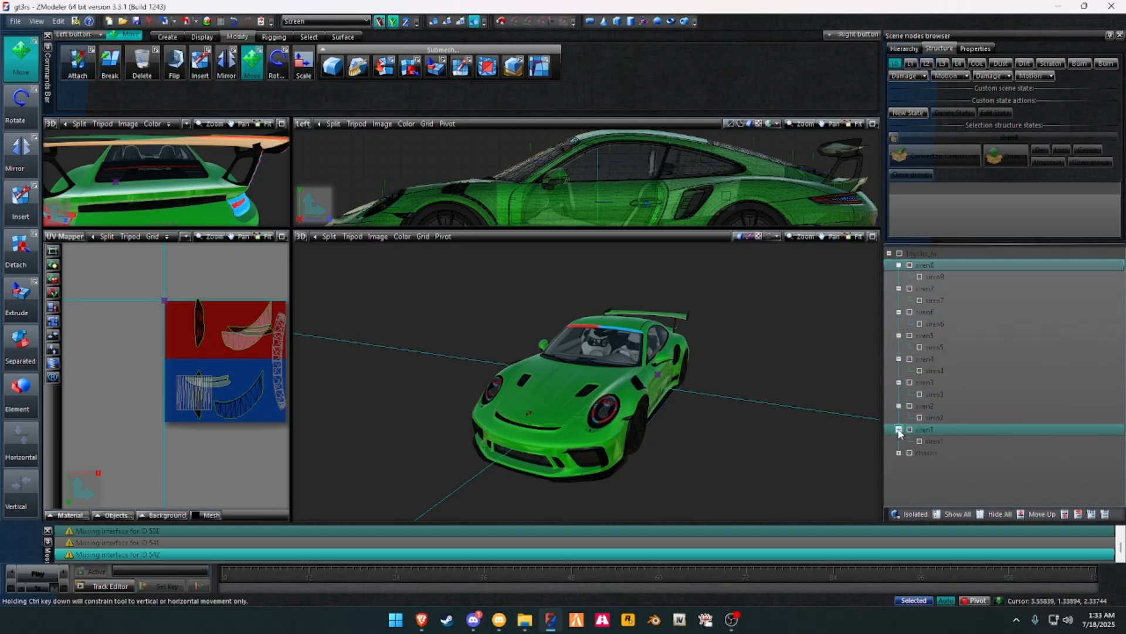
Step: Reset the axes of all siren1 to siren8 dummies and child meshes to world, and center the axes to the objects
{"action": "left_click", "coordinate": [899, 429]}
{"action": "left_click", "coordinate": [927, 440]}
{"action": "left_click", "coordinate": [931, 266], "text": "shift"}
{"action": "right_click", "coordinate": [932, 266]}
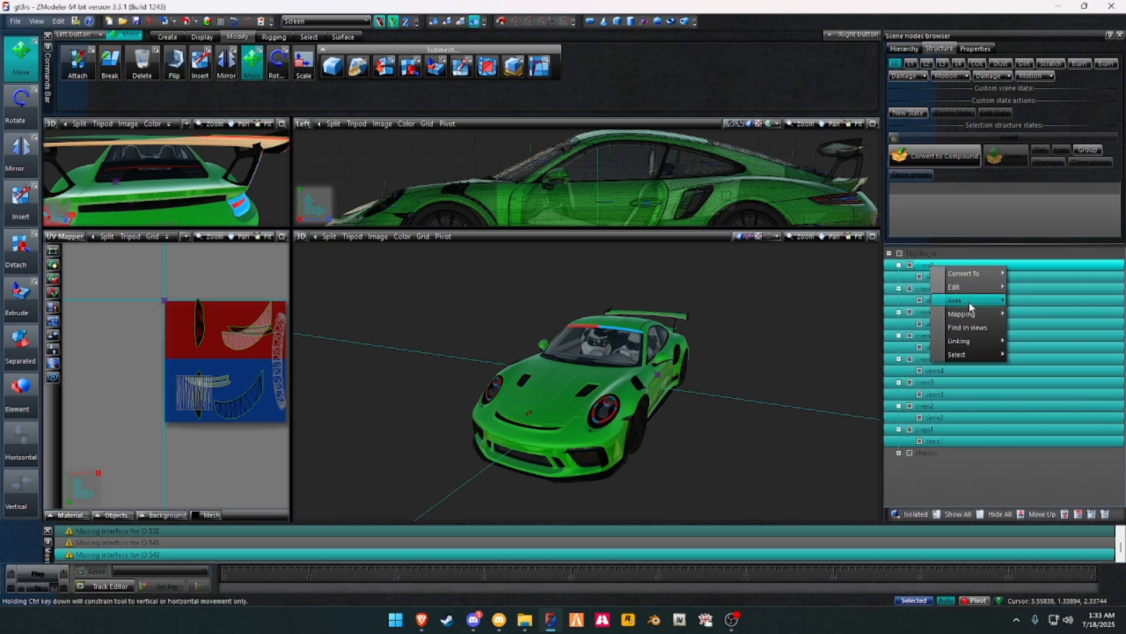
{"action": "mouse_move", "coordinate": [981, 302]}
{"action": "left_click", "coordinate": [1055, 317]}
{"action": "right_click", "coordinate": [936, 278]}
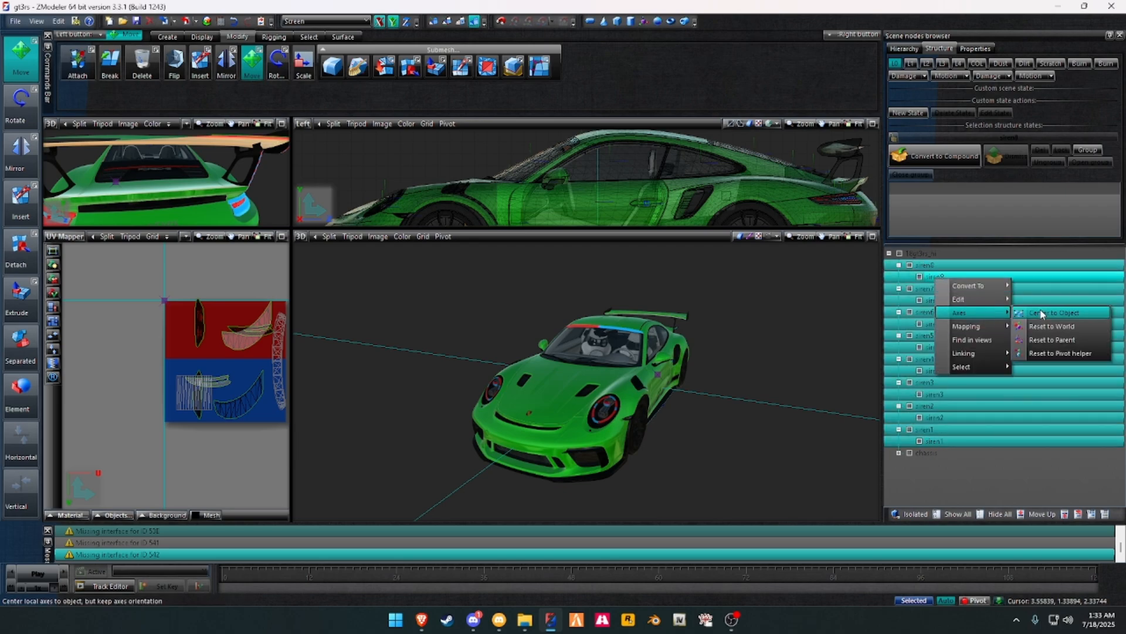
{"action": "left_click", "coordinate": [1042, 313]}
Step: Convert the eight siren1 to siren8 parent nodes together, leaving their child meshes out of the selection
{"action": "left_click", "coordinate": [934, 267]}
{"action": "left_click", "coordinate": [936, 290], "text": "ctrl"}
{"action": "left_click", "coordinate": [935, 313], "text": "ctrl"}
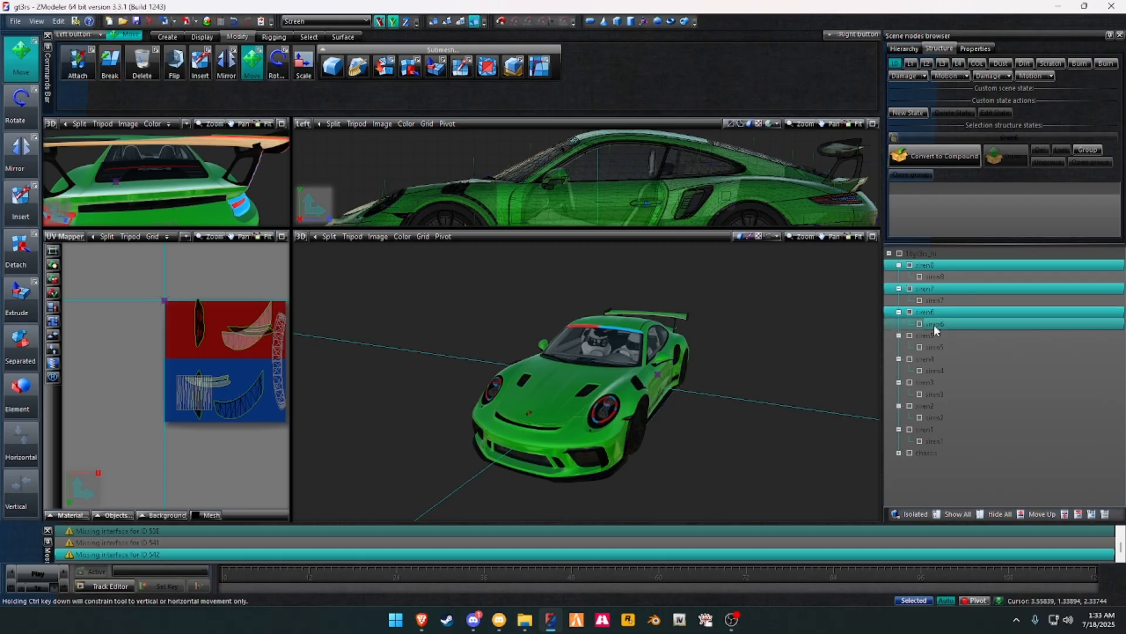
{"action": "left_click", "coordinate": [933, 337], "text": "ctrl"}
{"action": "left_click", "coordinate": [930, 360], "text": "ctrl"}
{"action": "left_click", "coordinate": [932, 383], "text": "ctrl"}
{"action": "left_click", "coordinate": [935, 408], "text": "ctrl"}
{"action": "left_click", "coordinate": [933, 432], "text": "ctrl"}
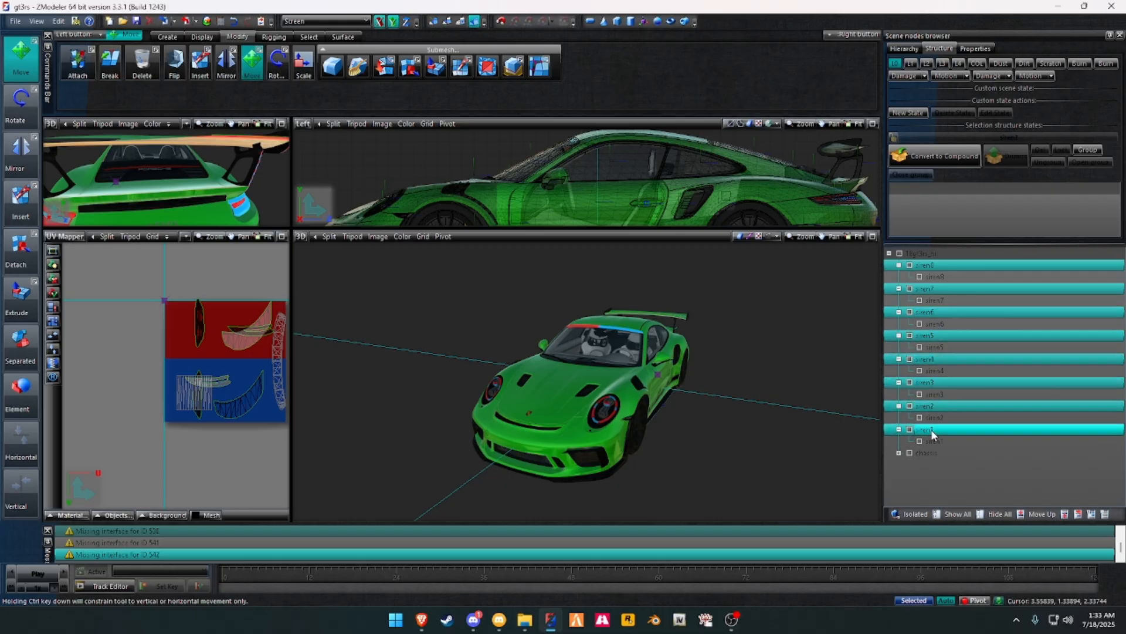
{"action": "right_click", "coordinate": [931, 431]}
{"action": "mouse_move", "coordinate": [986, 440]}
{"action": "left_click", "coordinate": [1022, 438]}
Step: Convert the siren8 dummy to a compound and assign its child mesh as the L0 state
{"action": "left_click", "coordinate": [934, 268]}
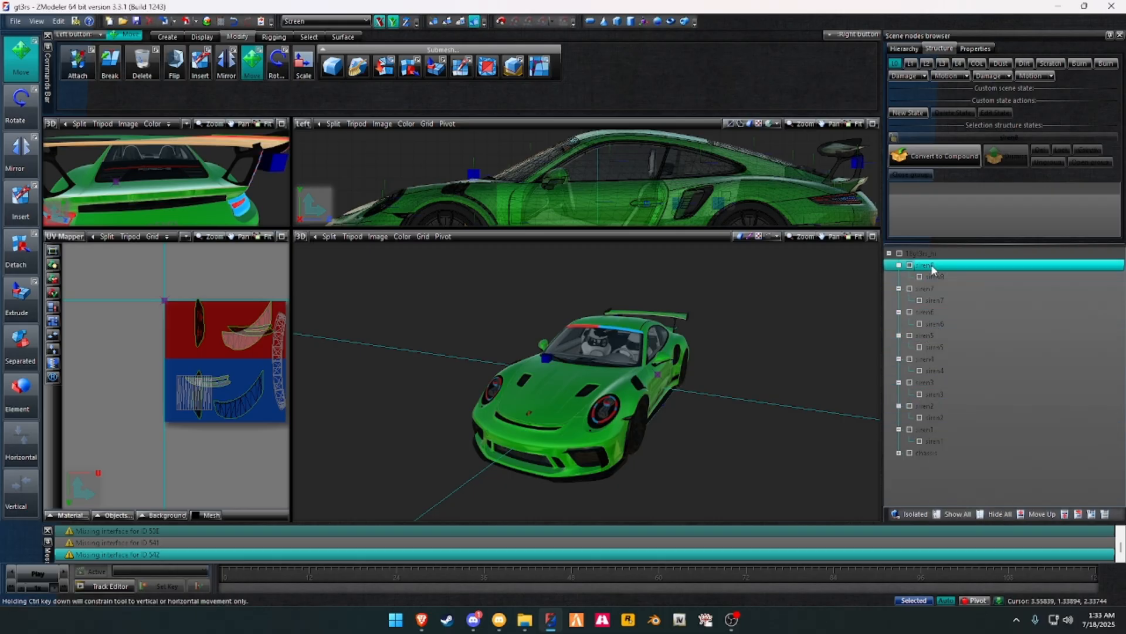
{"action": "left_click", "coordinate": [895, 64]}
{"action": "left_click", "coordinate": [897, 137]}
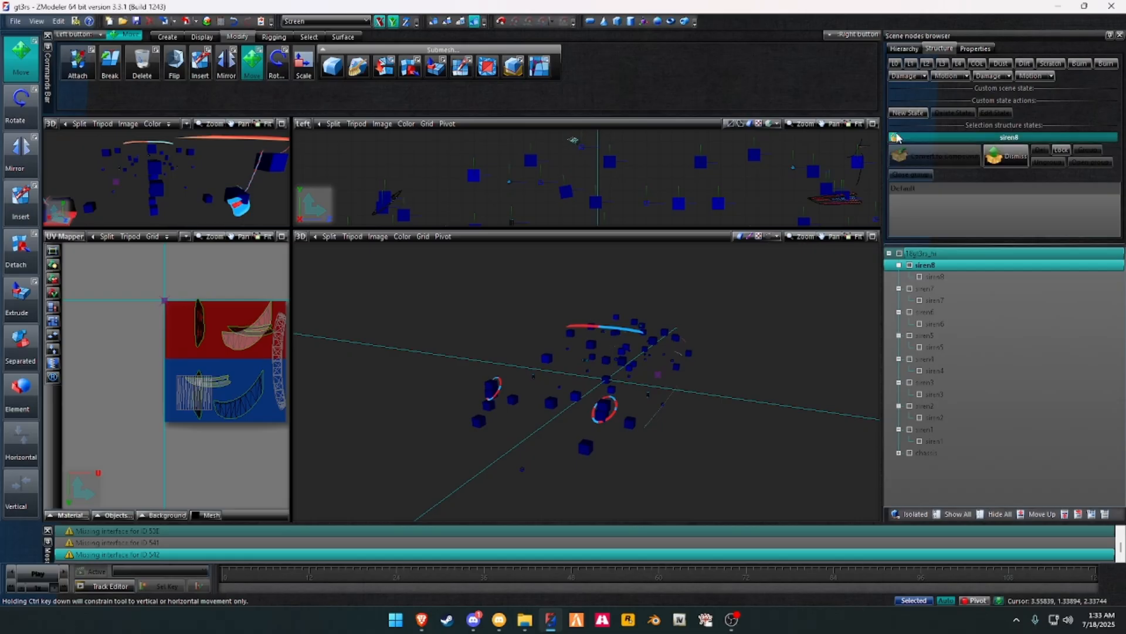
{"action": "left_click", "coordinate": [899, 66]}
{"action": "left_click_drag", "start_coordinate": [941, 277], "coordinate": [934, 266]}
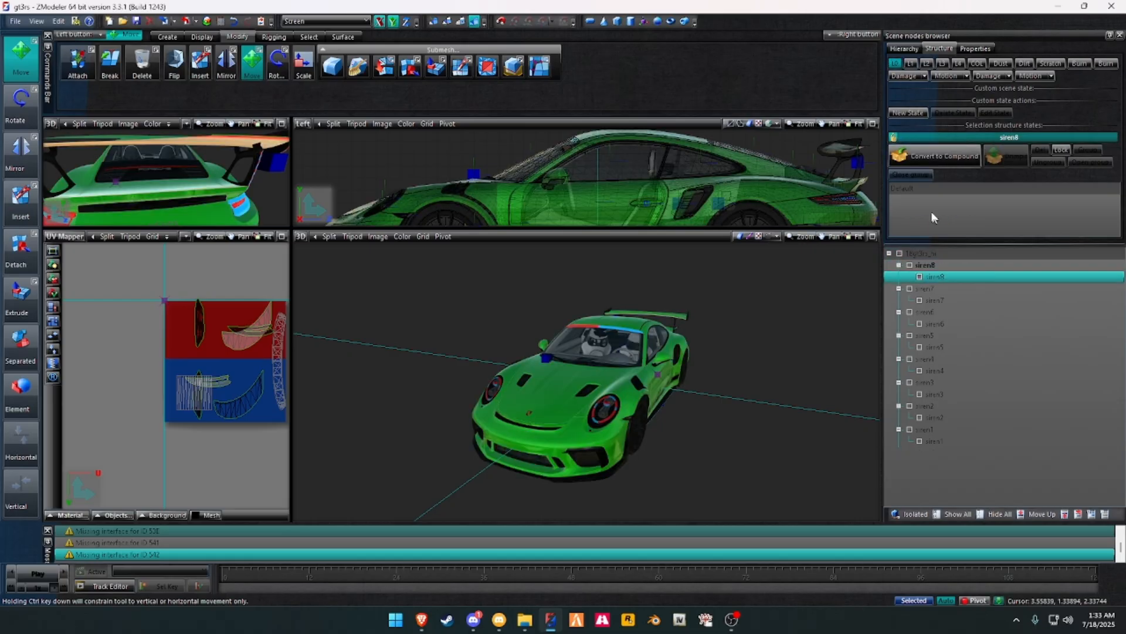
Step: Convert the siren7 dummy to a compound and assign its child mesh as the L0 state
{"action": "left_click", "coordinate": [898, 65]}
{"action": "left_click", "coordinate": [898, 138]}
{"action": "left_click", "coordinate": [900, 154]}
{"action": "left_click", "coordinate": [896, 138]}
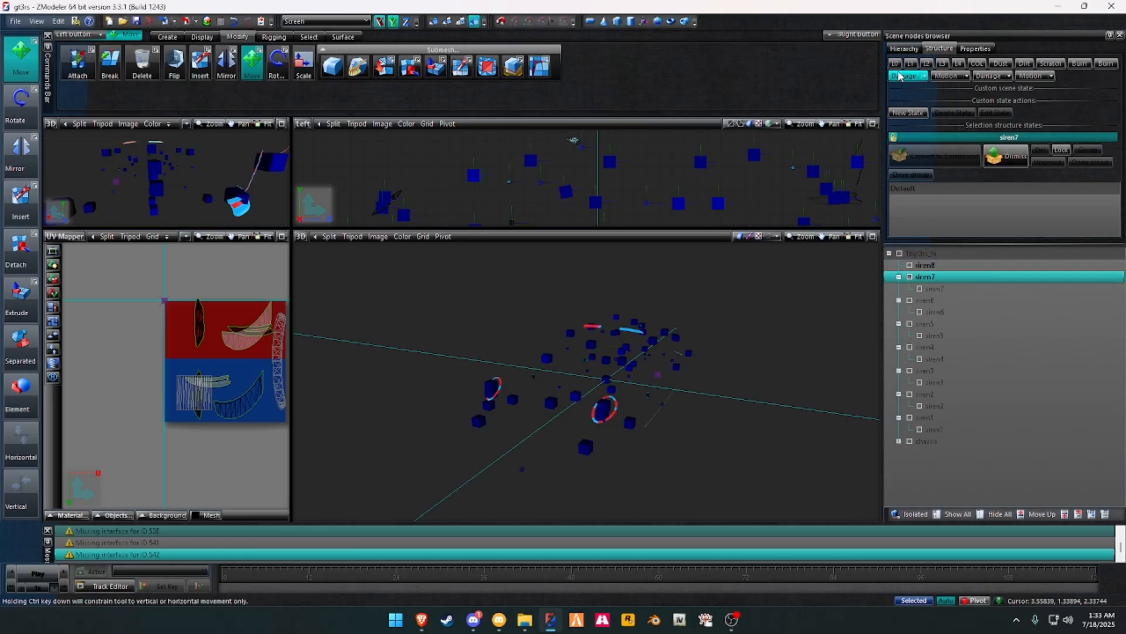
{"action": "left_click", "coordinate": [896, 65]}
{"action": "left_click_drag", "start_coordinate": [935, 289], "coordinate": [934, 277]}
Step: Convert the siren6 dummy to a compound and assign its child mesh as the L0 state
{"action": "left_click", "coordinate": [933, 288]}
{"action": "left_click", "coordinate": [896, 137]}
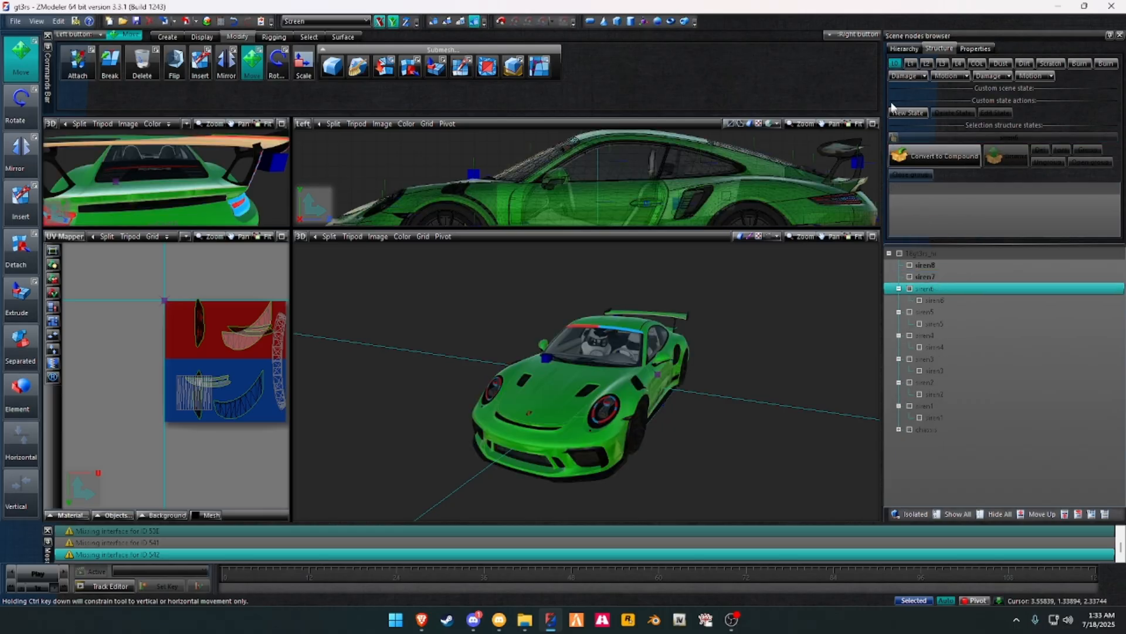
{"action": "left_click", "coordinate": [900, 154]}
{"action": "left_click", "coordinate": [896, 138]}
{"action": "left_click", "coordinate": [897, 64]}
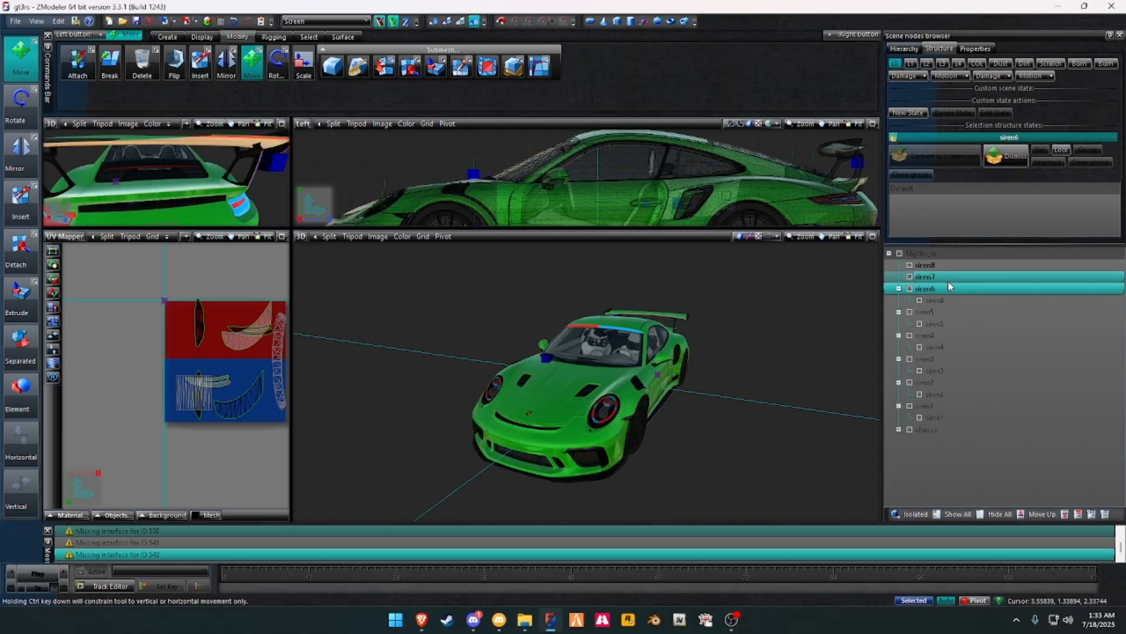
{"action": "left_click", "coordinate": [941, 301]}
{"action": "left_click_drag", "start_coordinate": [941, 300], "coordinate": [934, 289]}
Step: Convert the siren5 dummy to a compound and assign its child mesh as the L0 state
{"action": "left_click", "coordinate": [933, 301]}
{"action": "left_click", "coordinate": [896, 137]}
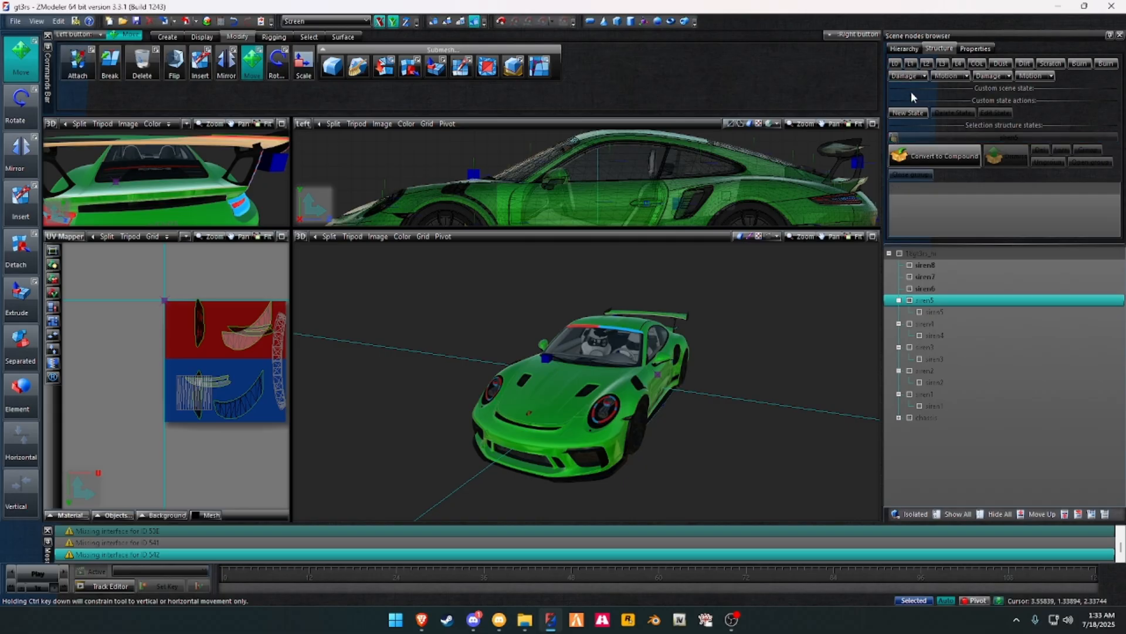
{"action": "left_click", "coordinate": [900, 154]}
{"action": "left_click", "coordinate": [896, 137]}
{"action": "left_click", "coordinate": [896, 63]}
{"action": "left_click_drag", "start_coordinate": [936, 312], "coordinate": [937, 220]}
Step: Convert the siren4 dummy to a compound and assign its child mesh as the L0 state
{"action": "left_click", "coordinate": [896, 64]}
{"action": "left_click", "coordinate": [896, 138]}
{"action": "left_click", "coordinate": [901, 154]}
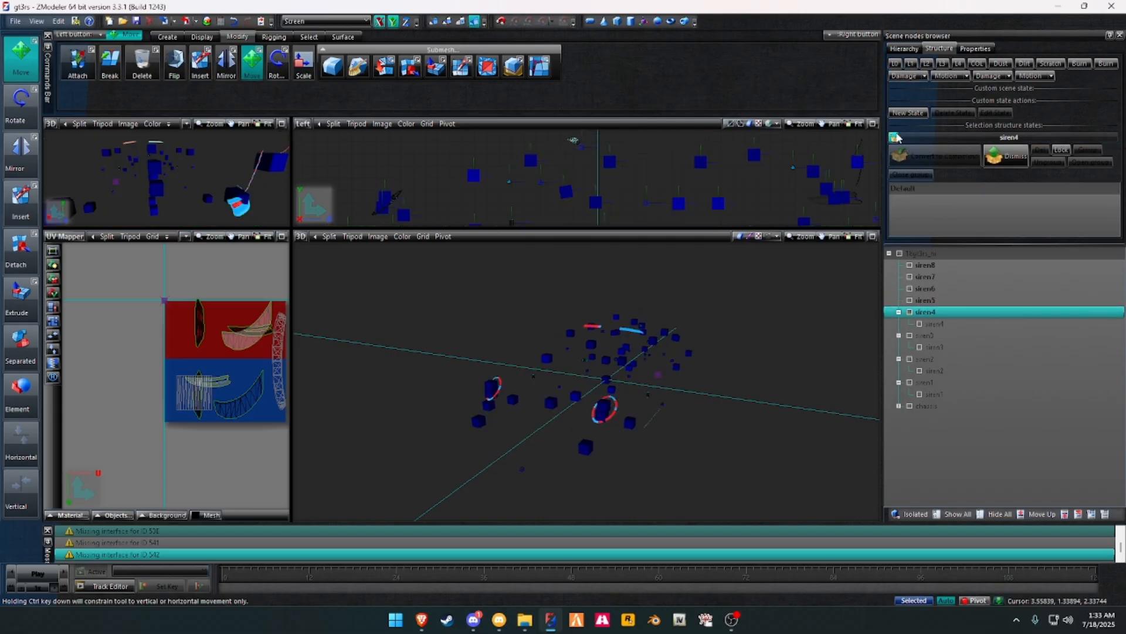
{"action": "left_click", "coordinate": [896, 137]}
{"action": "left_click_drag", "start_coordinate": [937, 324], "coordinate": [939, 218]}
Step: Convert the siren3 dummy to a compound and assign its child mesh as the L0 state
{"action": "left_click", "coordinate": [896, 138]}
{"action": "left_click", "coordinate": [896, 63]}
{"action": "left_click", "coordinate": [901, 154]}
{"action": "left_click", "coordinate": [895, 137]}
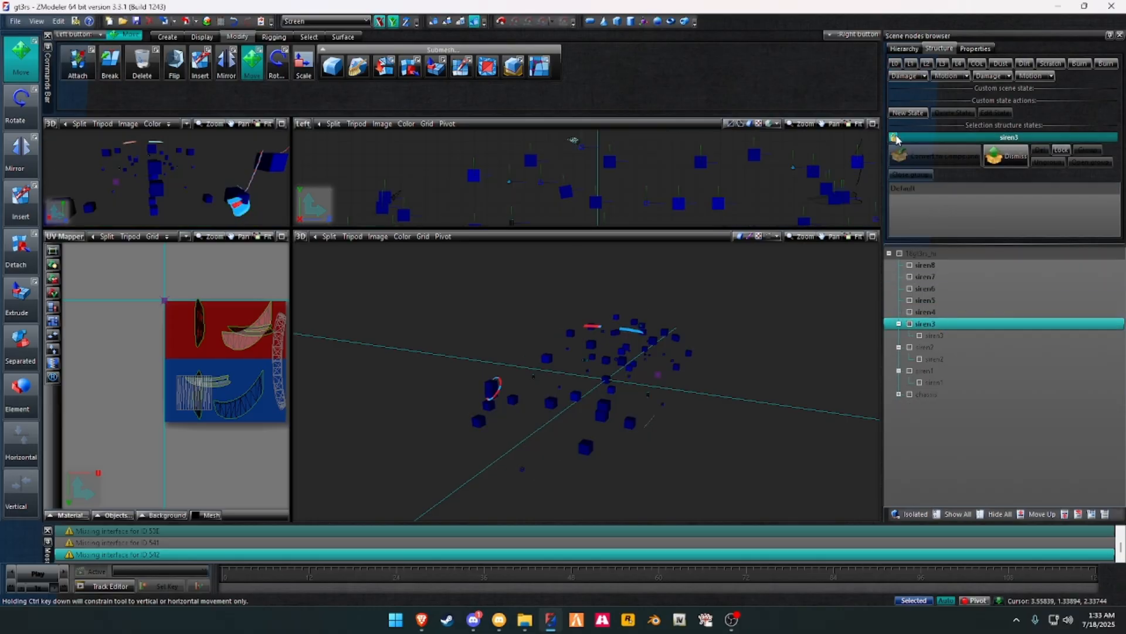
{"action": "left_click", "coordinate": [895, 63]}
{"action": "left_click_drag", "start_coordinate": [934, 335], "coordinate": [927, 227]}
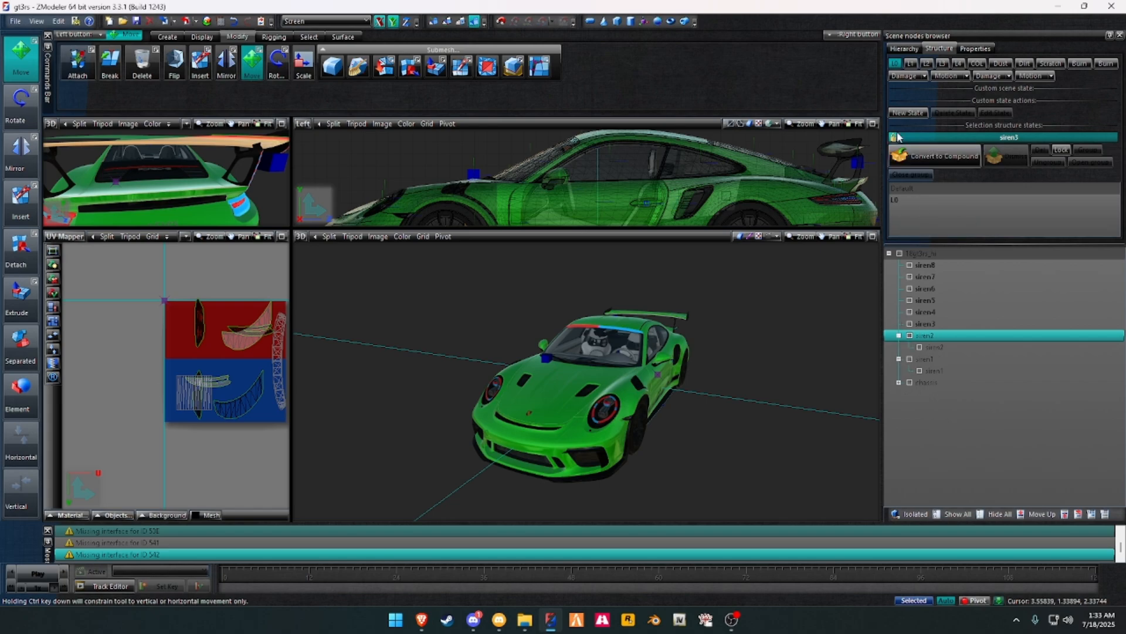
Step: Convert the siren2 dummy to a compound and assign its child mesh as the L0 state
{"action": "left_click", "coordinate": [895, 64]}
{"action": "left_click", "coordinate": [901, 154]}
{"action": "left_click", "coordinate": [895, 137]}
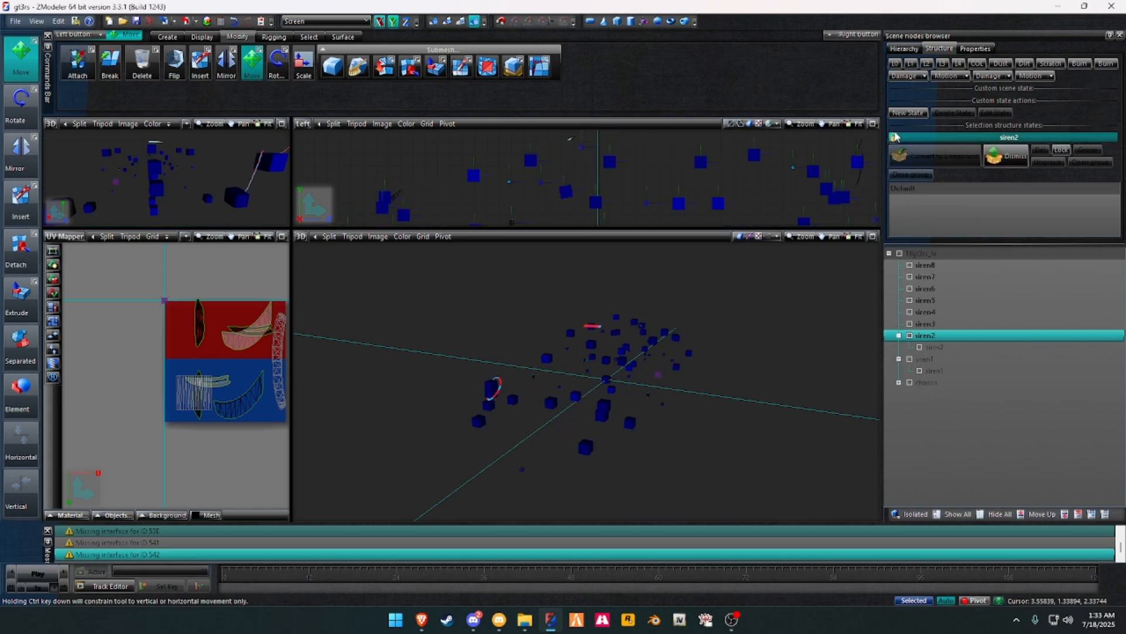
{"action": "left_click", "coordinate": [897, 65]}
{"action": "left_click_drag", "start_coordinate": [945, 346], "coordinate": [937, 223]}
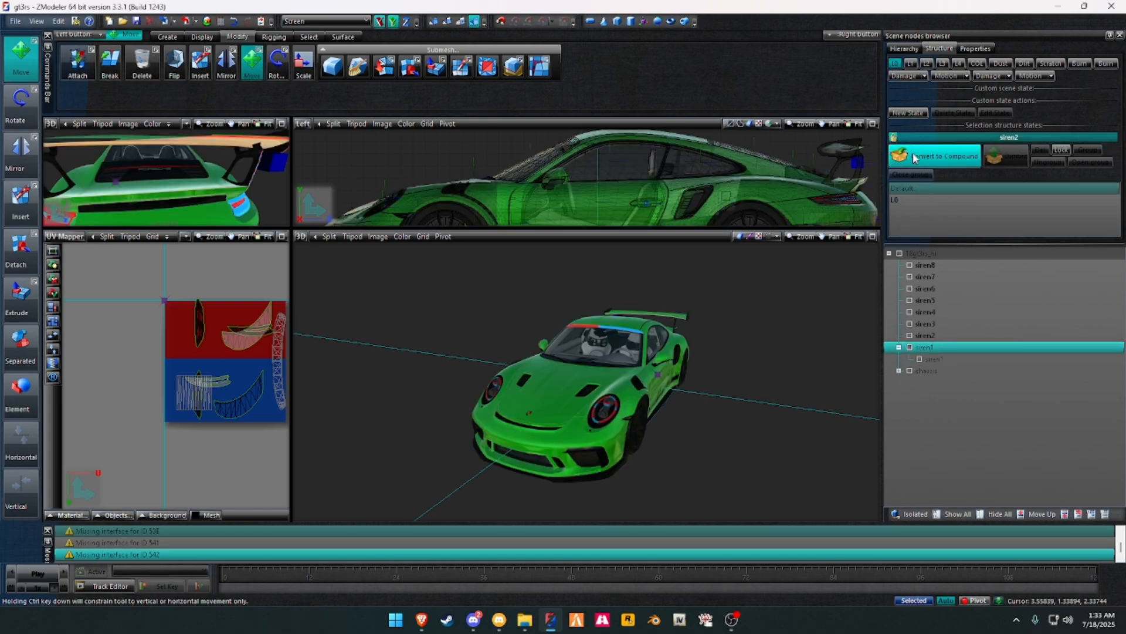
Step: Convert the siren1 dummy to a compound and assign its child mesh as the L0 state
{"action": "left_click", "coordinate": [896, 64]}
{"action": "left_click", "coordinate": [900, 154]}
{"action": "left_click", "coordinate": [894, 137]}
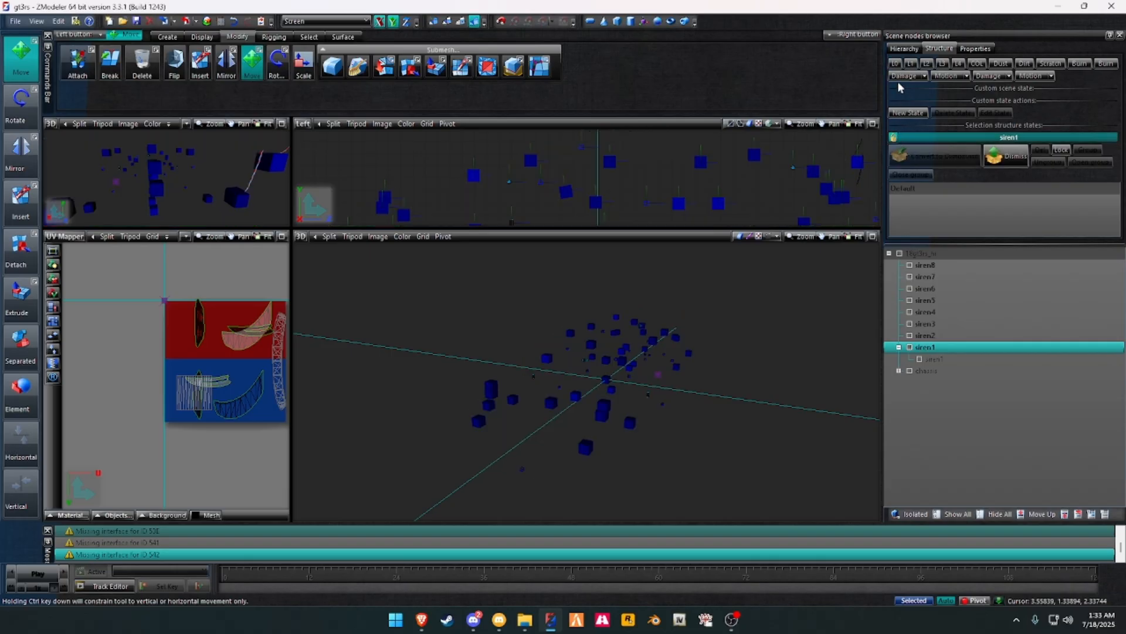
{"action": "left_click", "coordinate": [895, 63]}
{"action": "left_click", "coordinate": [927, 359]}
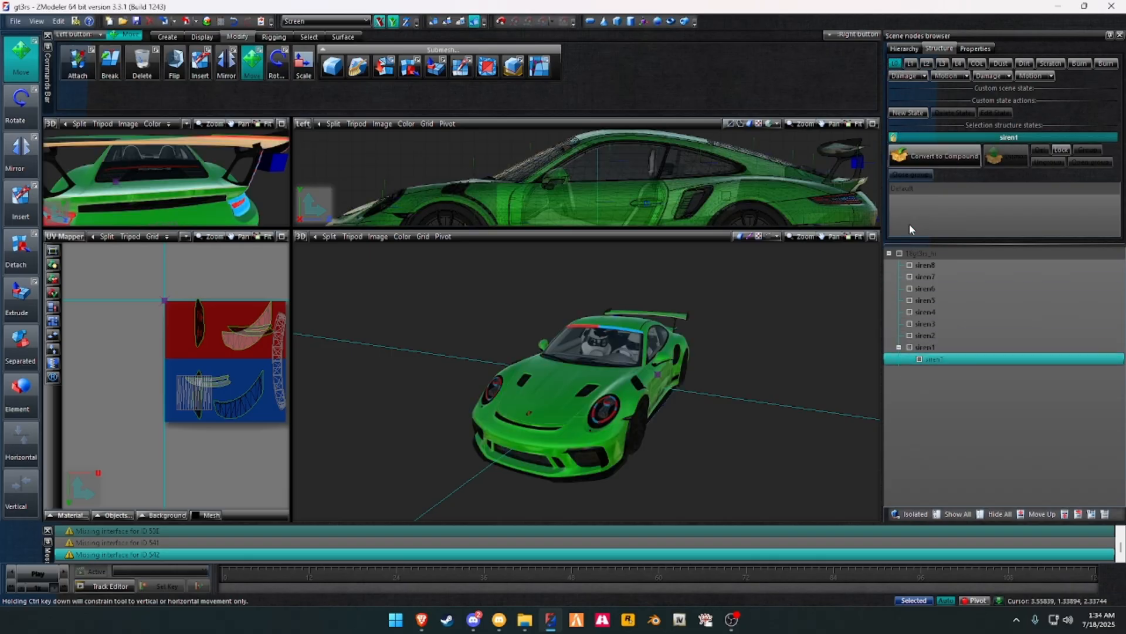
Step: Mark all siren1 to siren8 compounds as selected and scale them down to 1.0000 on all axes
{"action": "left_click", "coordinate": [926, 348]}
{"action": "left_click", "coordinate": [926, 267], "text": "shift"}
{"action": "left_click", "coordinate": [911, 275]}
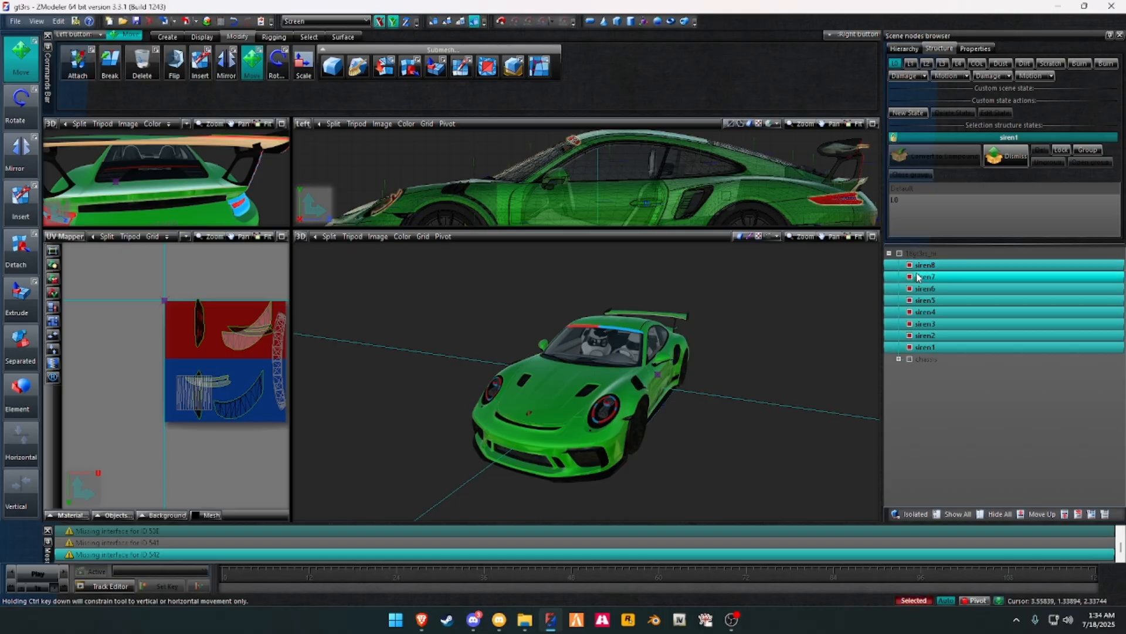
{"action": "left_click", "coordinate": [303, 64]}
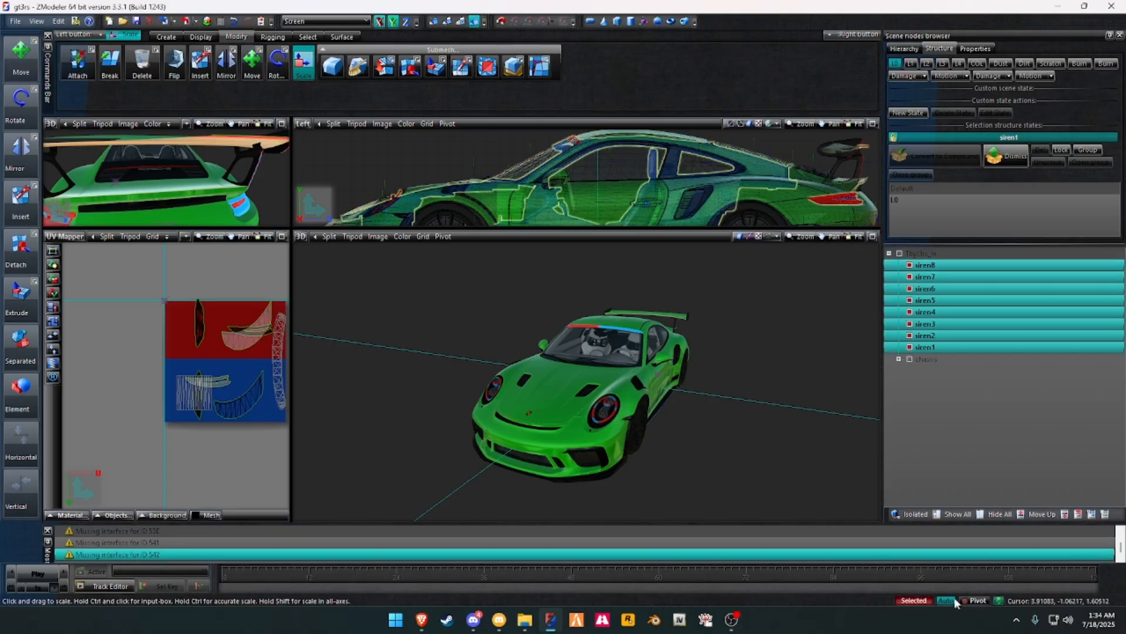
{"action": "left_click", "coordinate": [381, 169], "text": "ctrl"}
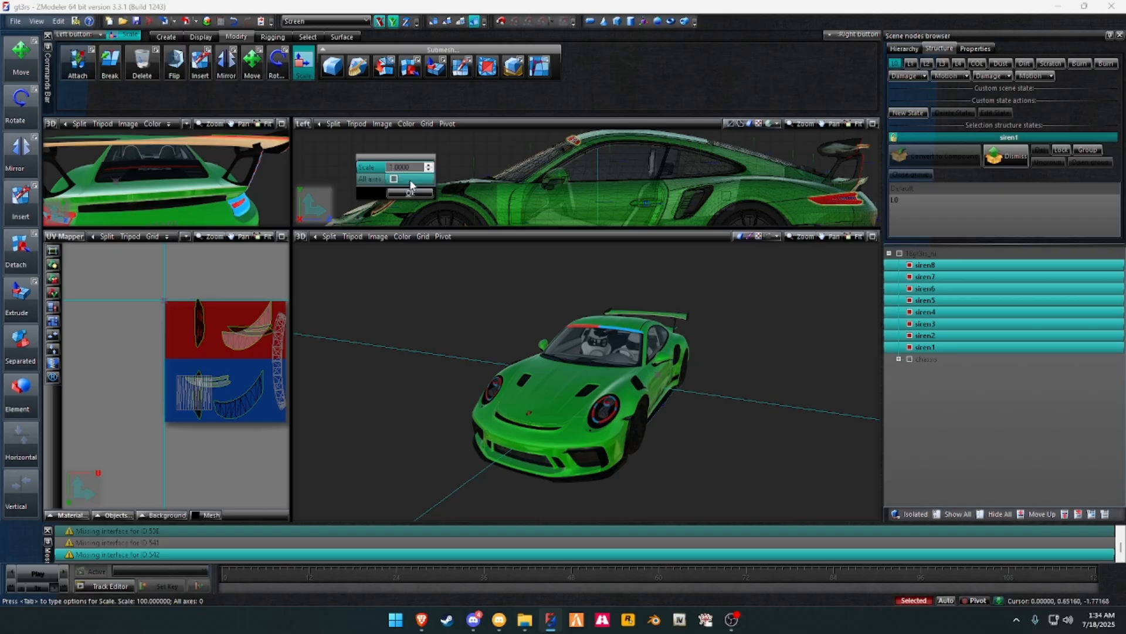
{"action": "left_click", "coordinate": [410, 192]}
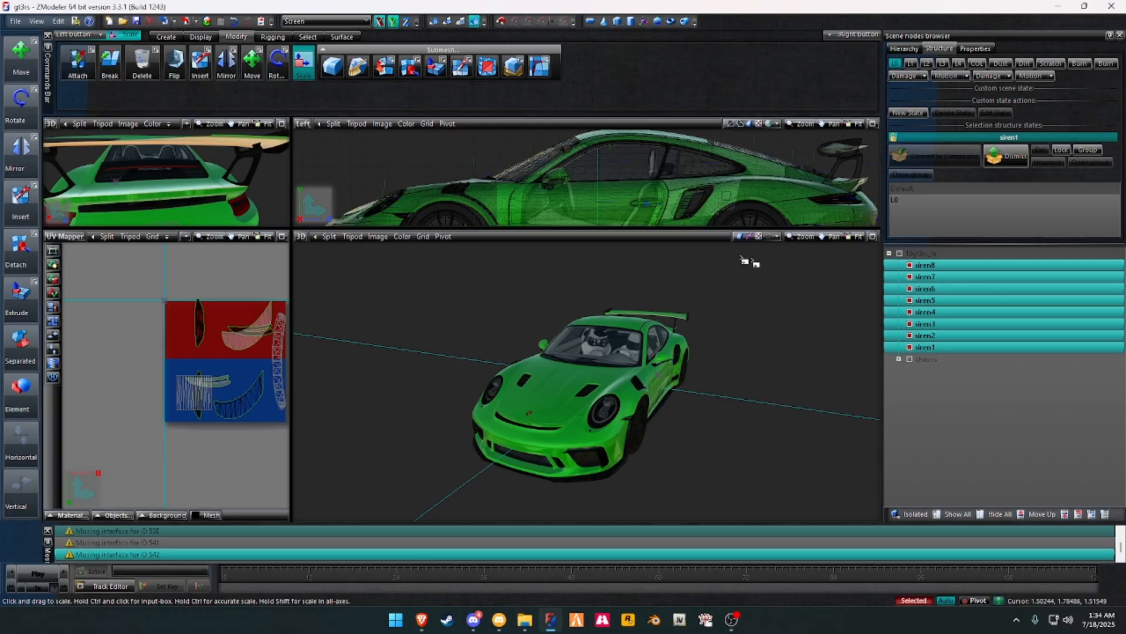
Step: Move the siren1 to siren8 compounds into the chassis node directly above interior and clear the selection mark on each
{"action": "left_click", "coordinate": [898, 359]}
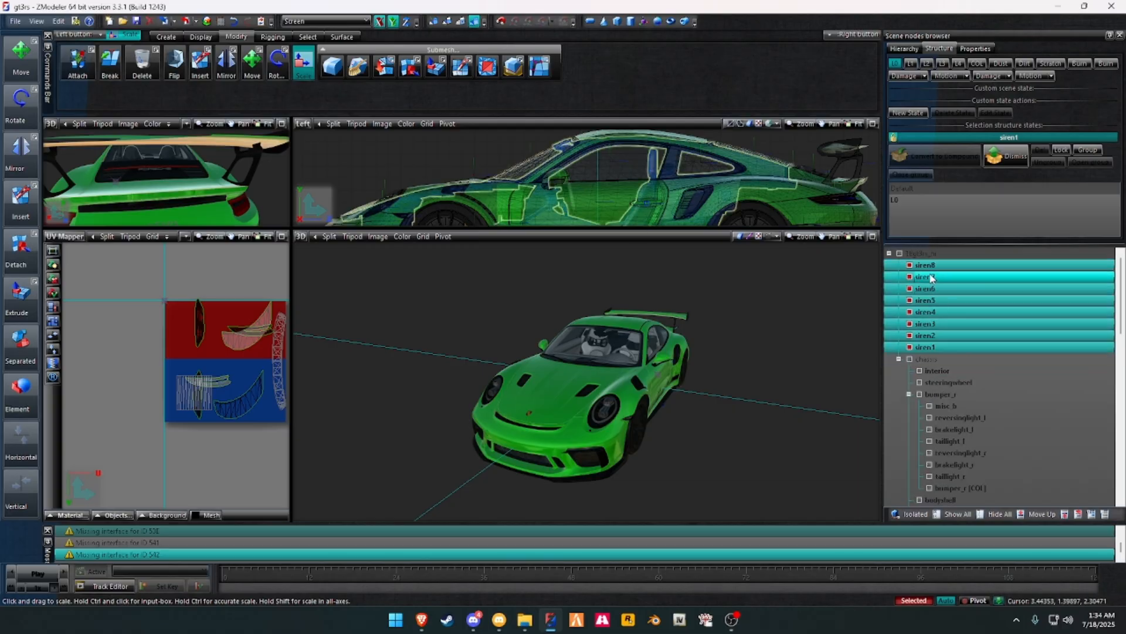
{"action": "left_click_drag", "start_coordinate": [933, 278], "coordinate": [951, 370]}
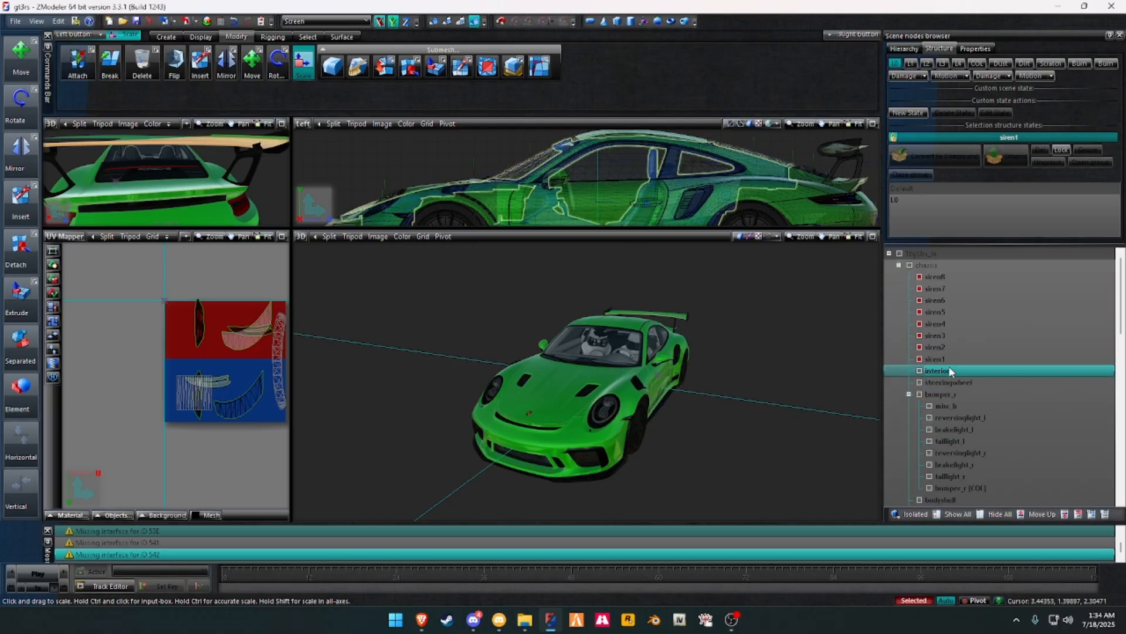
{"action": "left_click", "coordinate": [919, 359]}
{"action": "left_click", "coordinate": [919, 348]}
{"action": "left_click", "coordinate": [919, 336]}
{"action": "left_click", "coordinate": [919, 325]}
{"action": "left_click", "coordinate": [919, 312]}
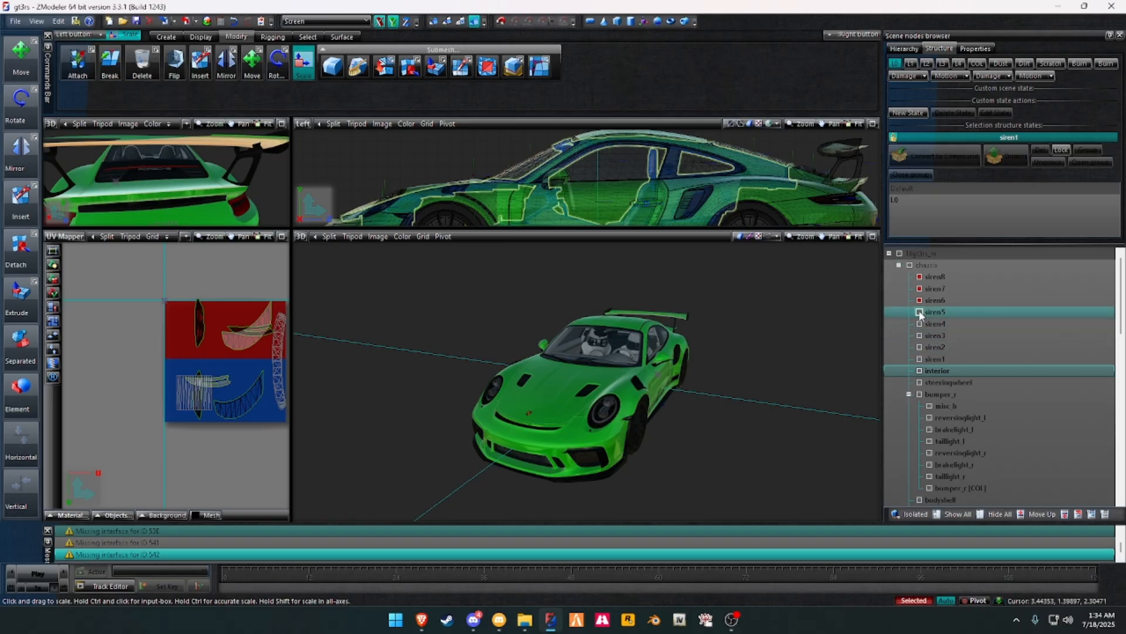
{"action": "left_click", "coordinate": [920, 300]}
{"action": "left_click", "coordinate": [920, 288]}
{"action": "left_click", "coordinate": [919, 277]}
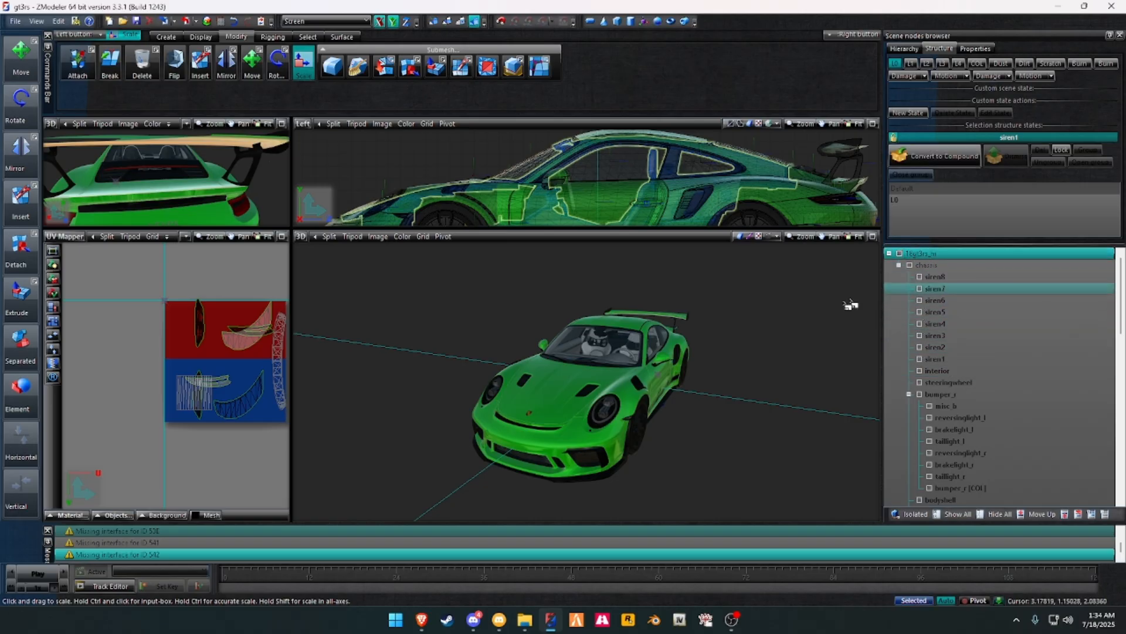
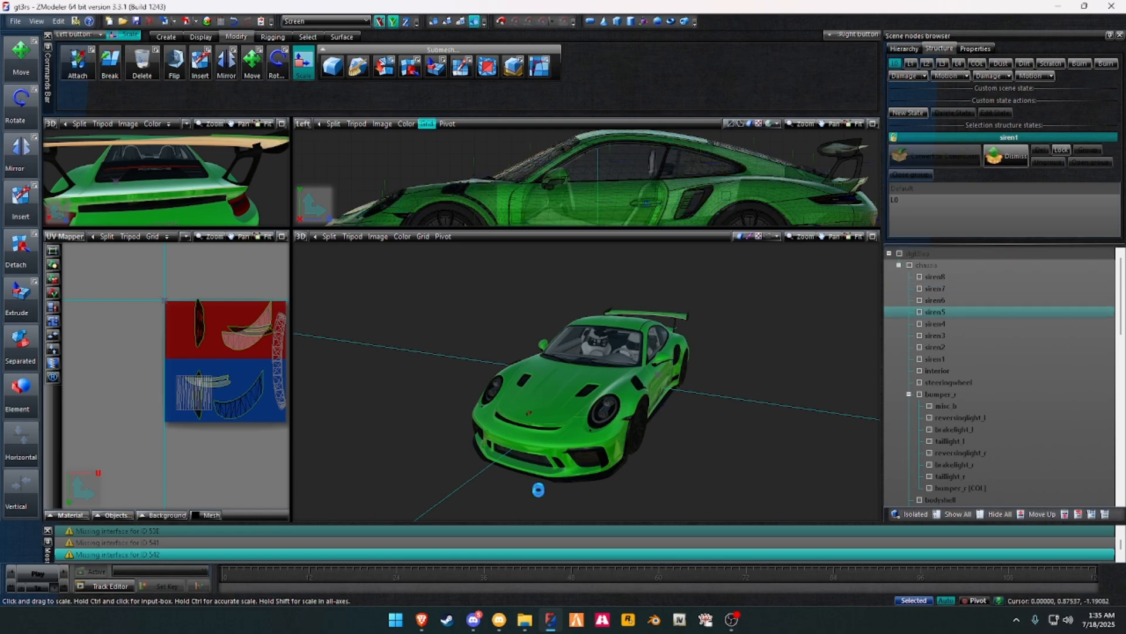
Step: Switch to File Explorer, open the [cars] resources folder and check the contents of slgt3leo
{"action": "mouse_move", "coordinate": [525, 620]}
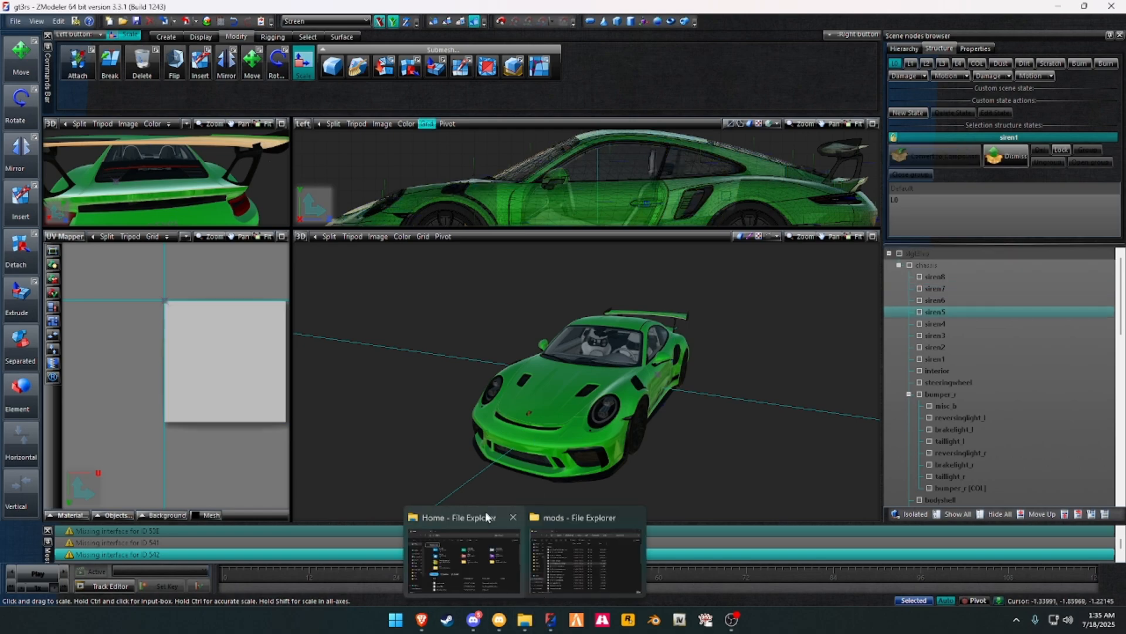
{"action": "left_click", "coordinate": [581, 541]}
{"action": "left_click", "coordinate": [371, 281]}
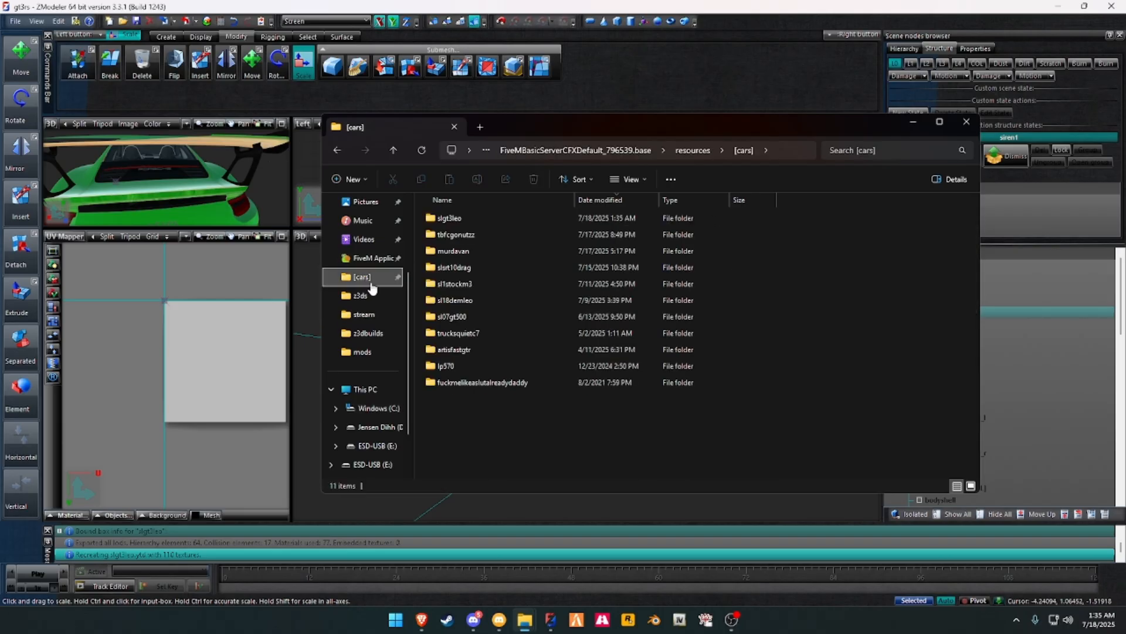
{"action": "left_click_drag", "start_coordinate": [553, 126], "coordinate": [372, 114]}
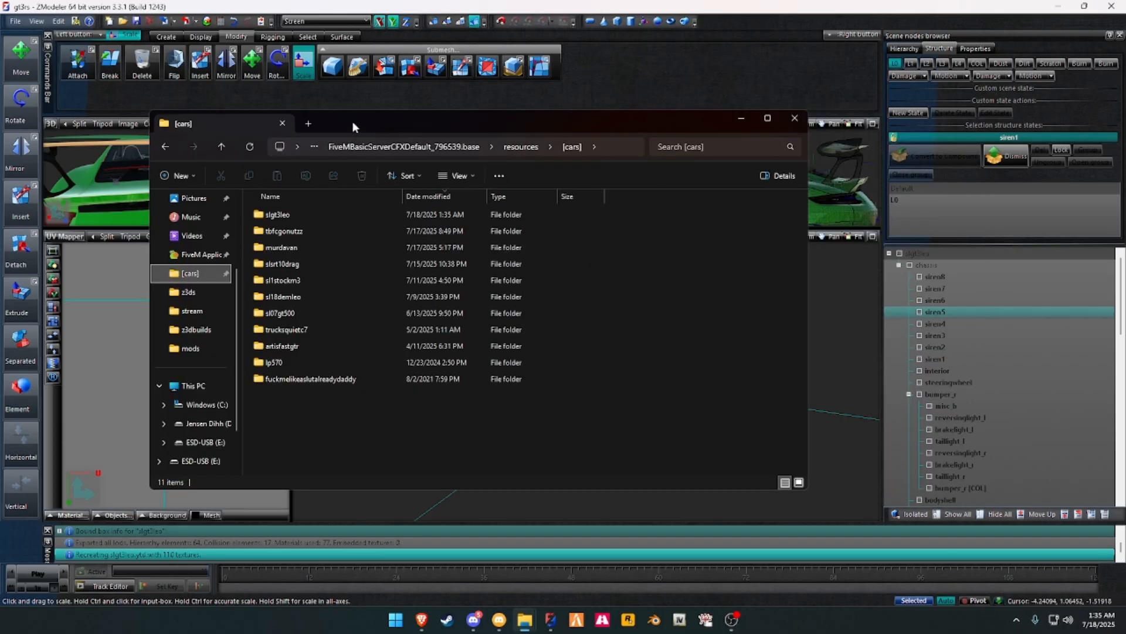
{"action": "double_click", "coordinate": [287, 206]}
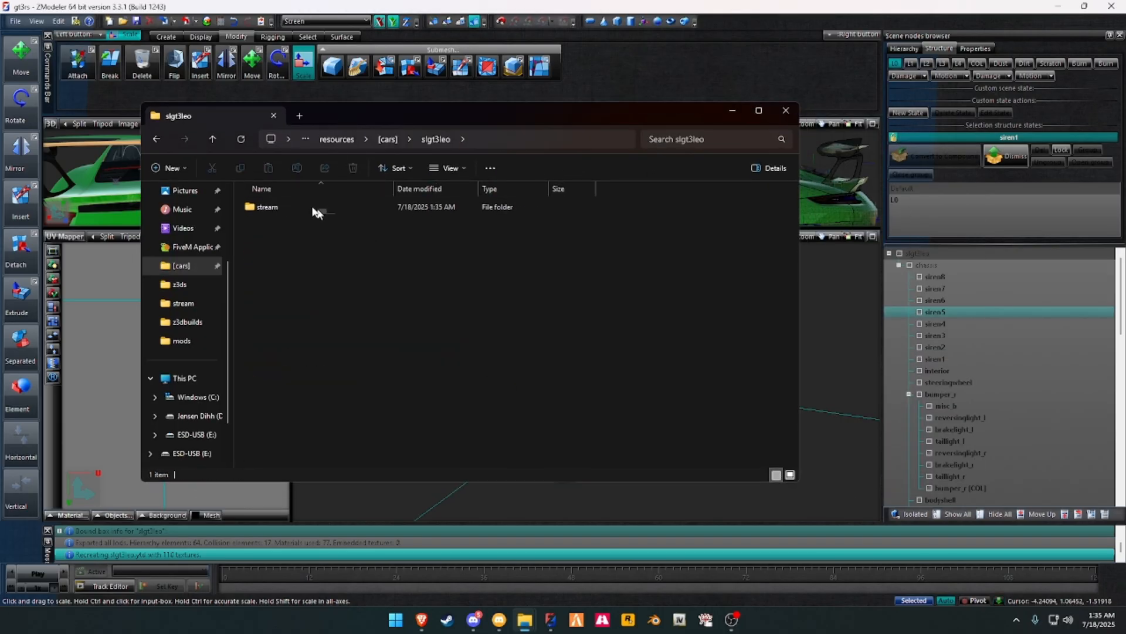
{"action": "left_click", "coordinate": [157, 139]}
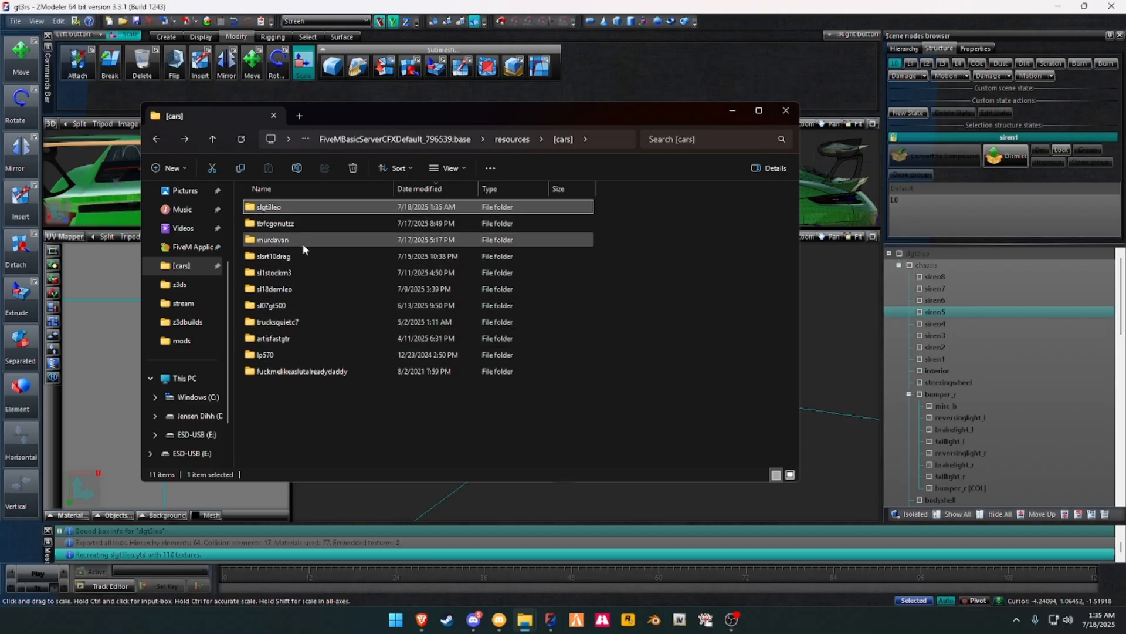
Step: Copy the data folder and fxmanifest.lua from the lp570 resource into the slgt3leo folder
{"action": "double_click", "coordinate": [293, 355]}
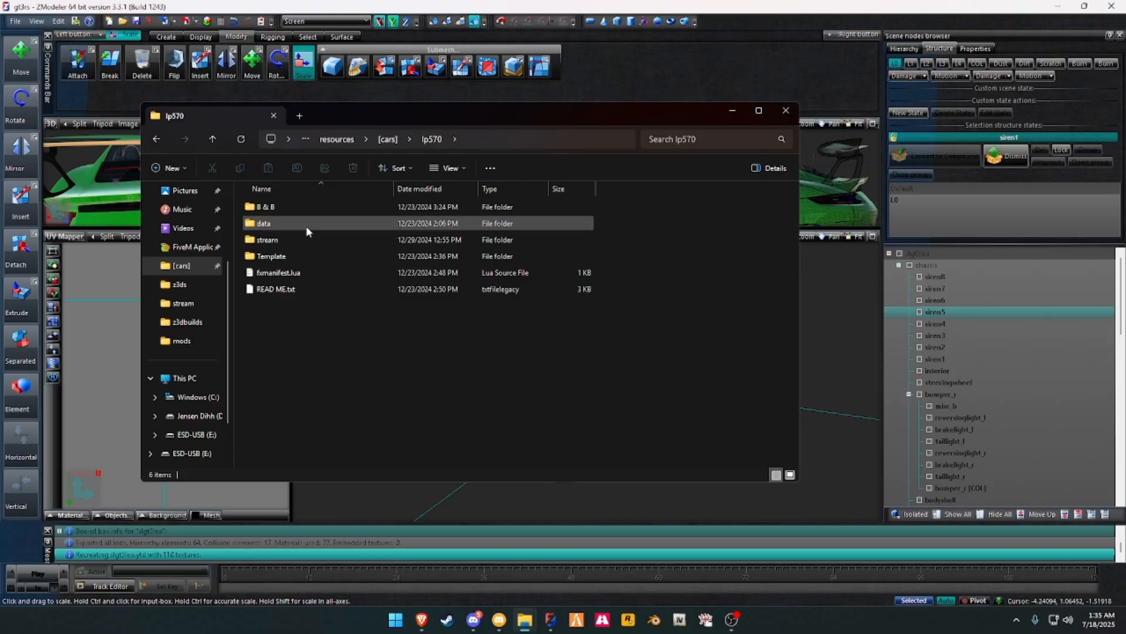
{"action": "left_click", "coordinate": [301, 228]}
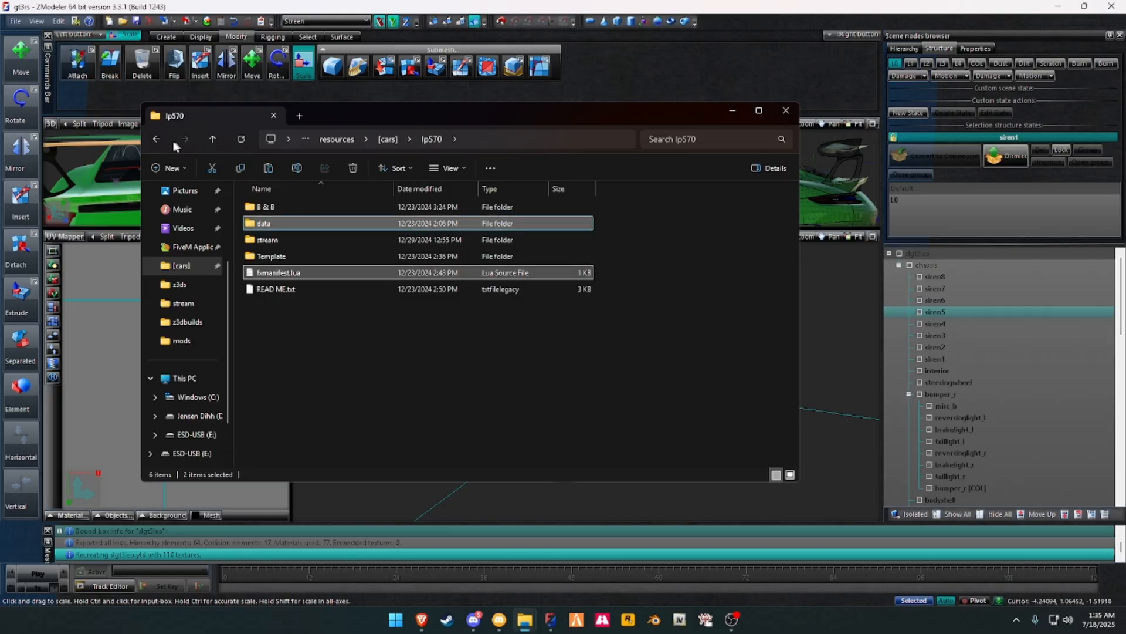
{"action": "key", "text": "alt+Left"}
{"action": "double_click", "coordinate": [282, 207]}
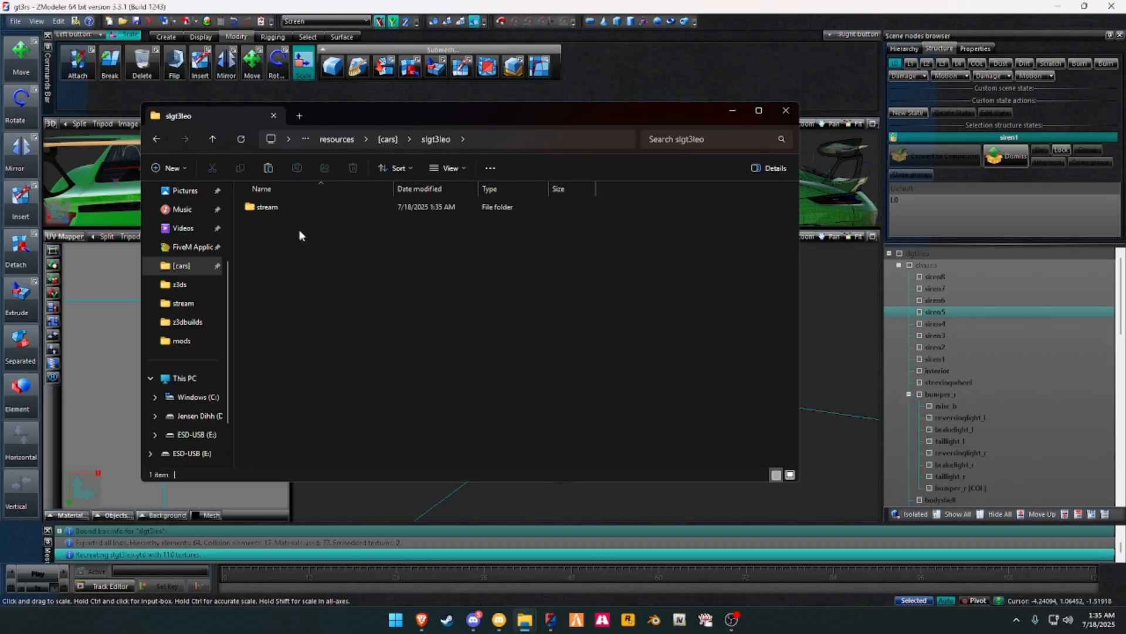
{"action": "key", "text": "ctrl+v"}
{"action": "double_click", "coordinate": [295, 208]}
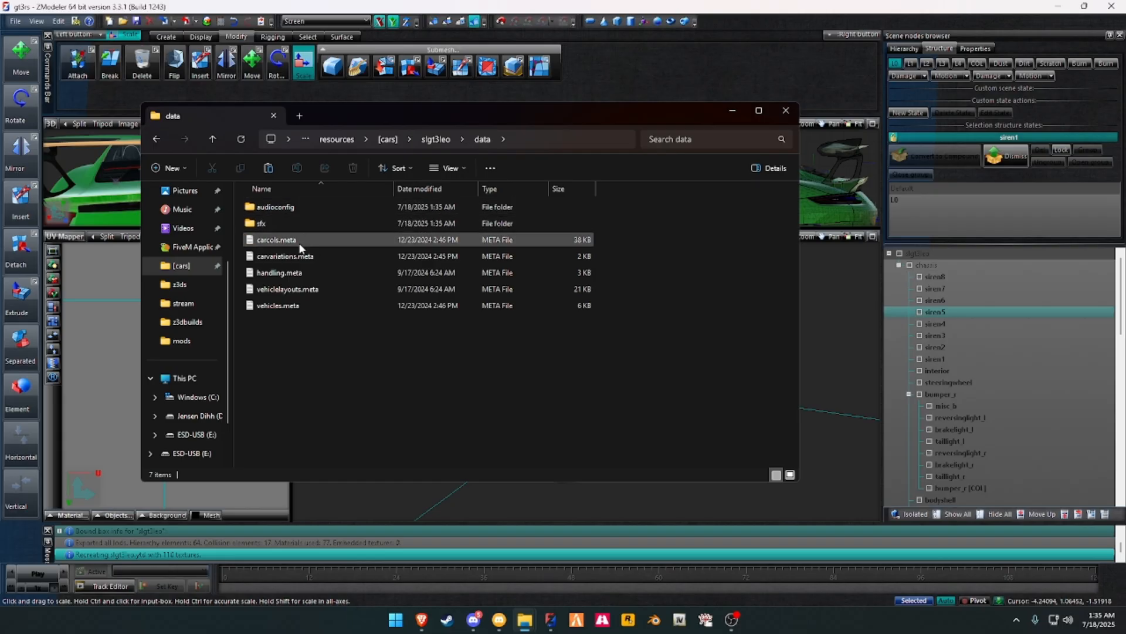
{"action": "double_click", "coordinate": [297, 242]}
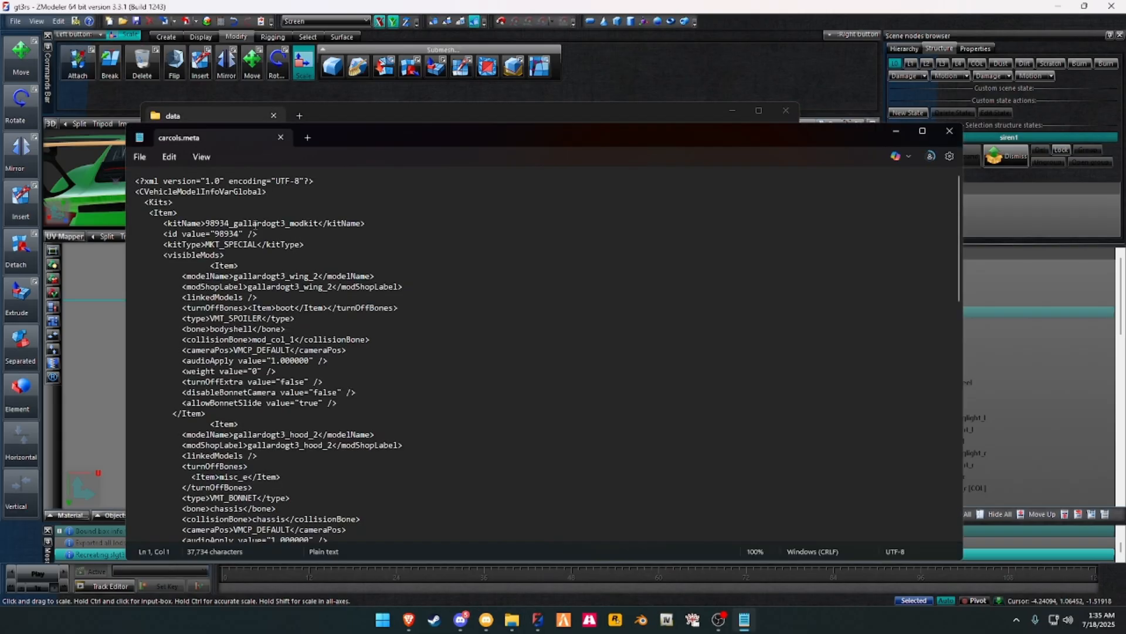
{"action": "left_click_drag", "start_coordinate": [285, 225], "coordinate": [206, 227]}
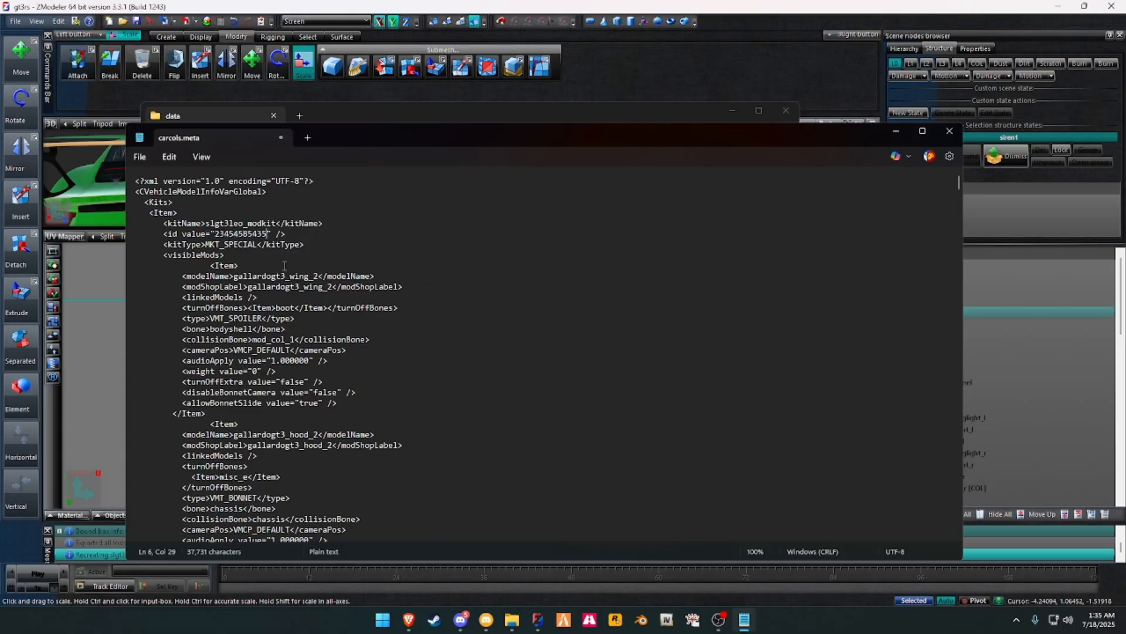
Step: Delete all the gallardogt3 Item entries inside the visibleMods block of carcols.meta
{"action": "scroll", "coordinate": [209, 266], "scroll_direction": "down", "scroll_amount": 13}
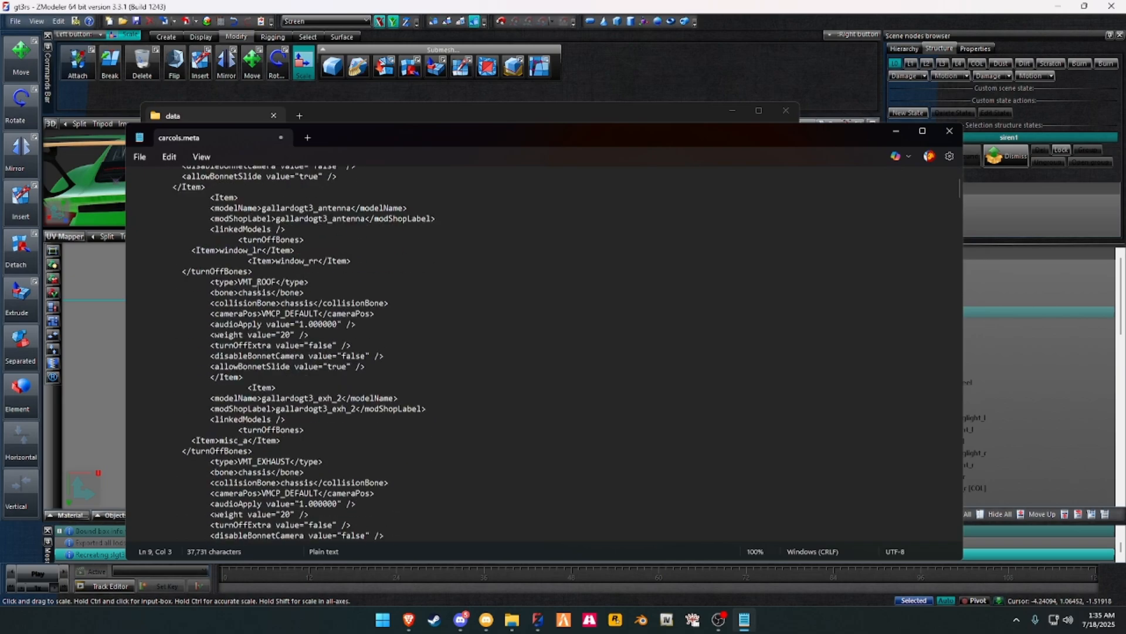
{"action": "scroll", "coordinate": [256, 288], "scroll_direction": "down", "scroll_amount": 12}
{"action": "left_click", "coordinate": [243, 208], "text": "shift"}
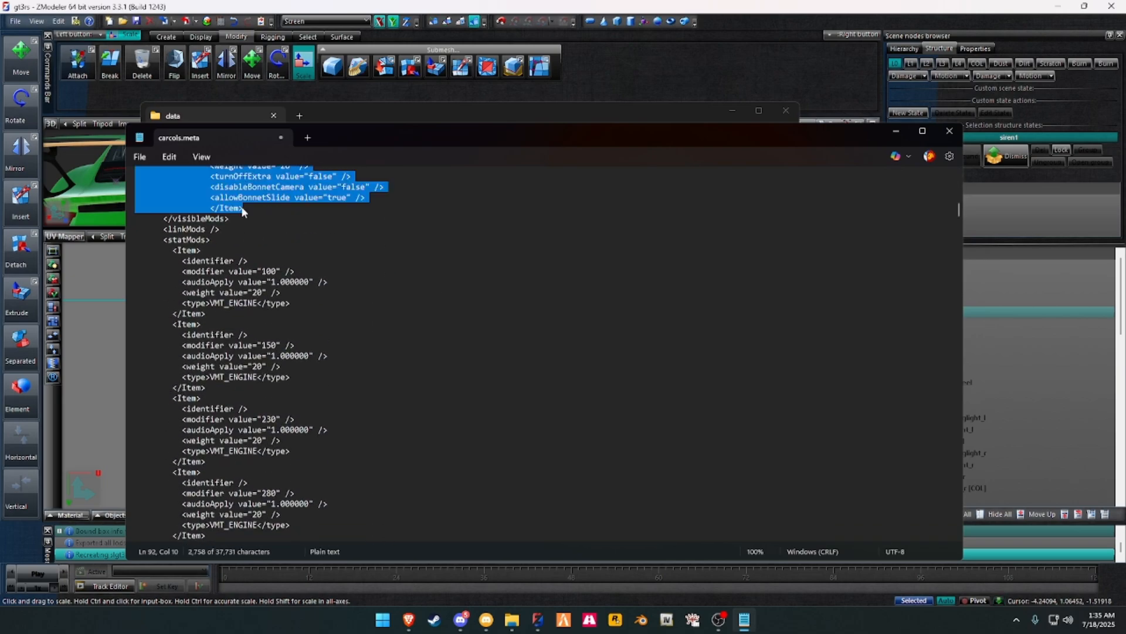
{"action": "key", "text": "Delete"}
Step: Delete the liveryNames block with its gallardogt3 liveries after slotNames, including the leftover blank line
{"action": "scroll", "coordinate": [268, 279], "scroll_direction": "down", "scroll_amount": 20}
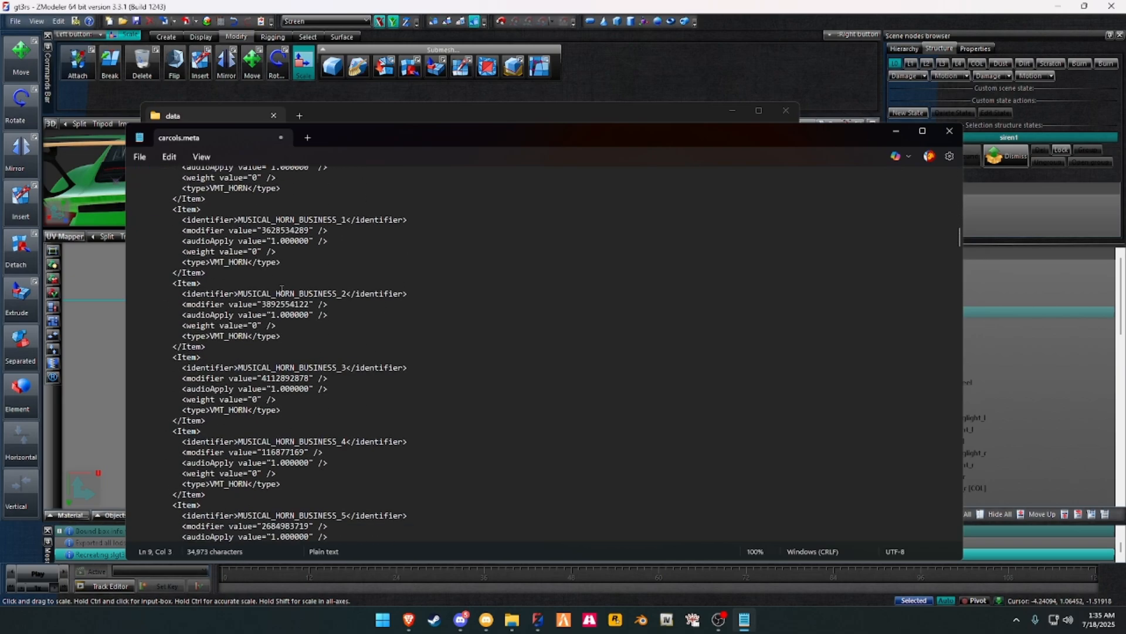
{"action": "scroll", "coordinate": [282, 299], "scroll_direction": "down", "scroll_amount": 15}
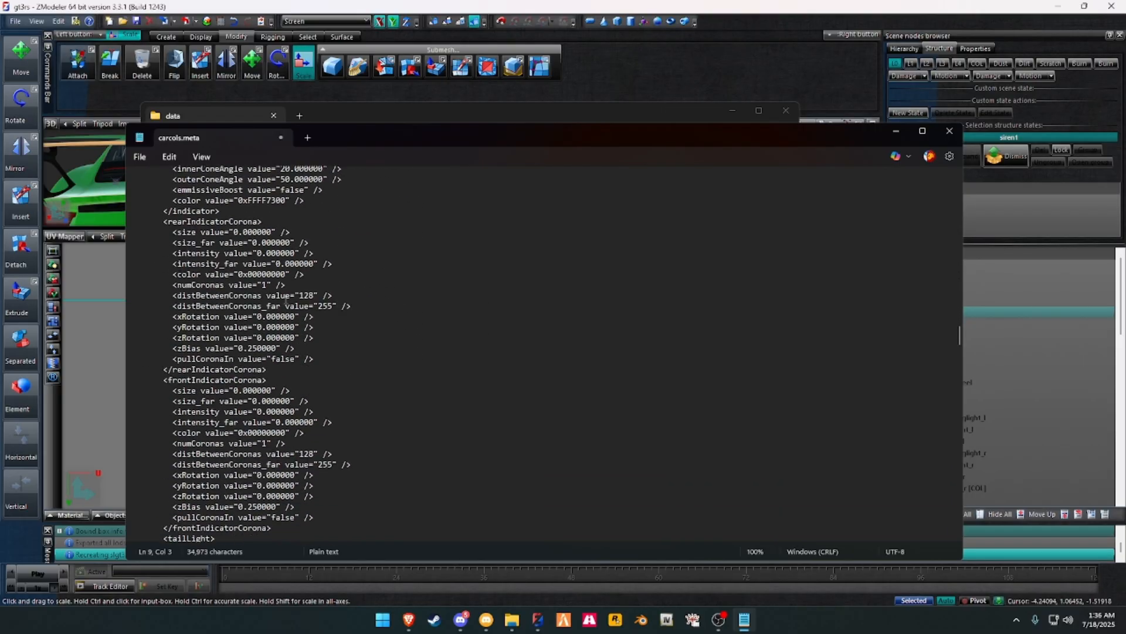
{"action": "scroll", "coordinate": [267, 298], "scroll_direction": "up", "scroll_amount": 5}
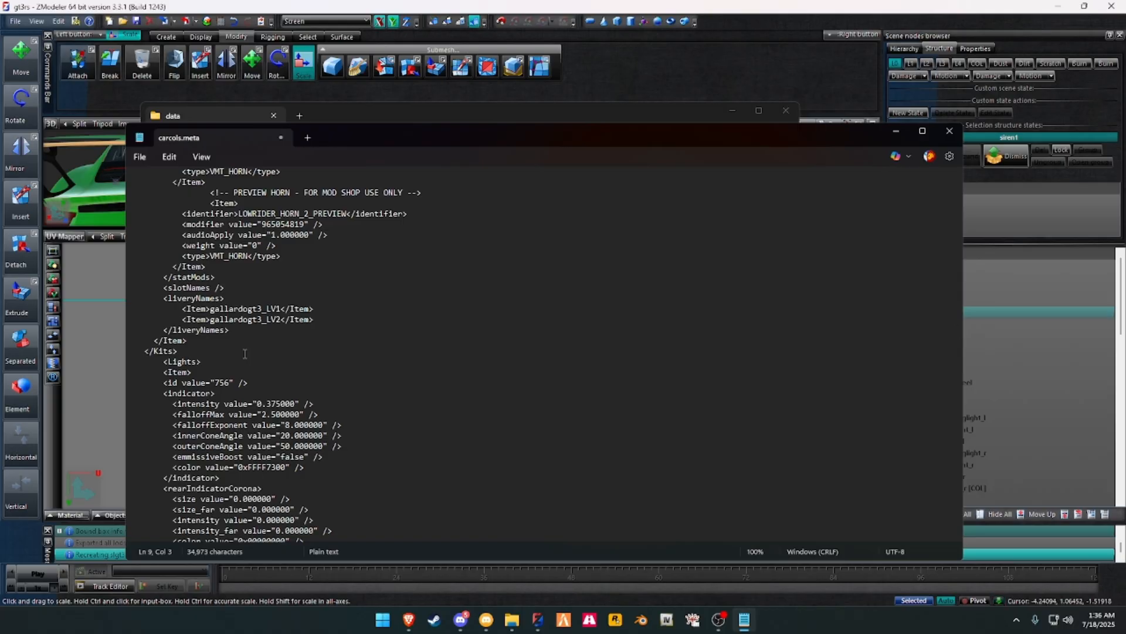
{"action": "left_click_drag", "start_coordinate": [240, 332], "coordinate": [130, 294]}
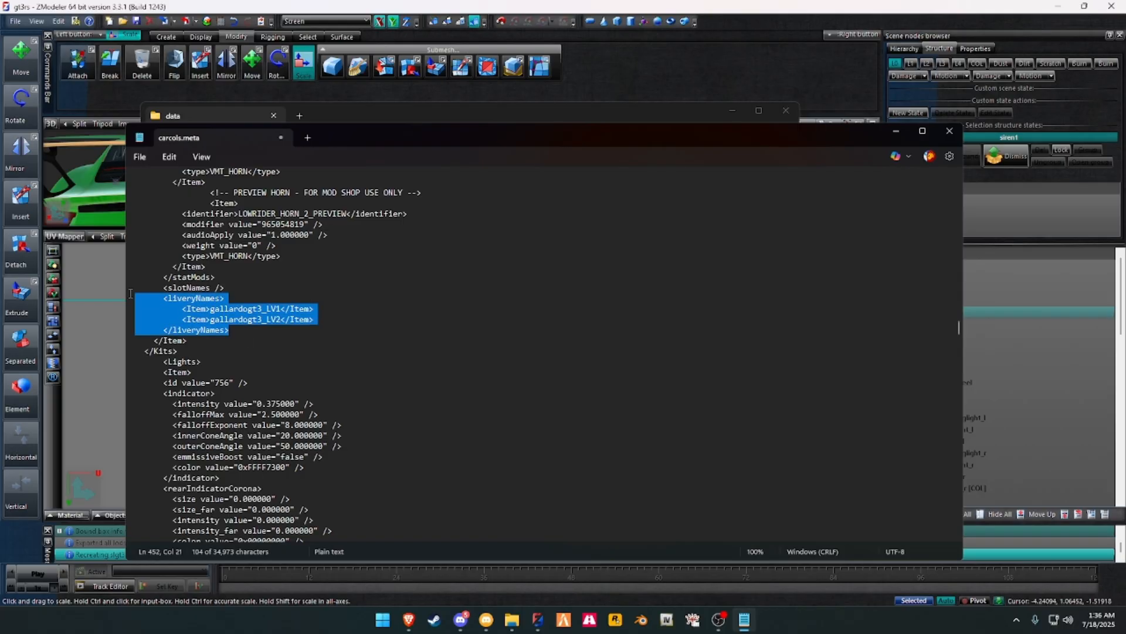
{"action": "key", "text": "BackSpace"}
{"action": "key", "text": "BackSpace"}
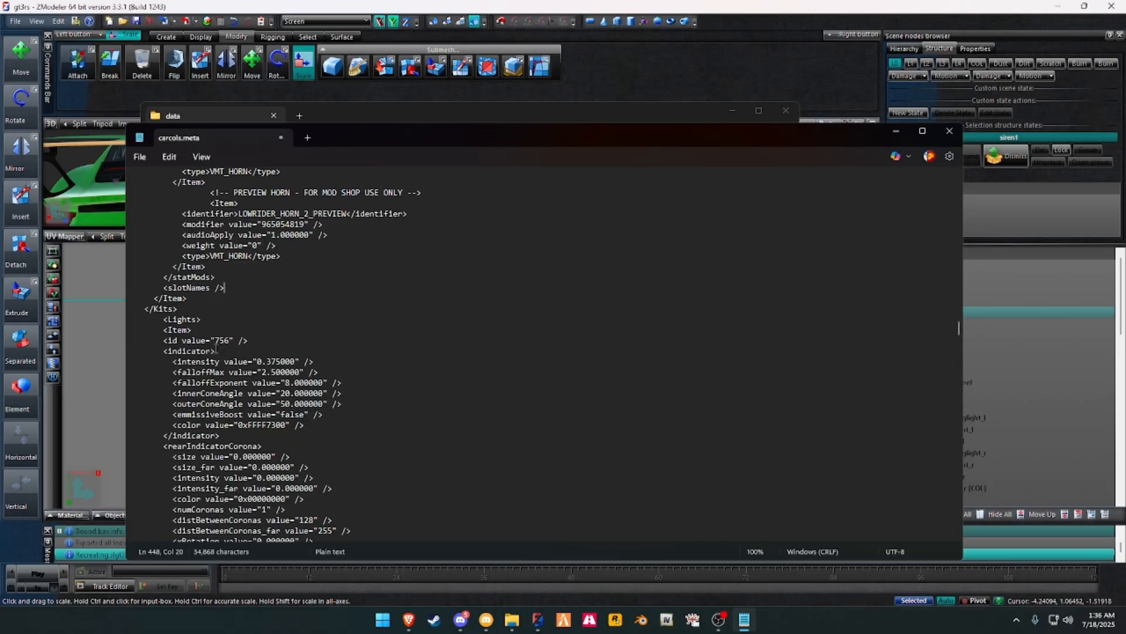
Step: Rename the entry in the Sirens section to slgt3leo and set its id to 41786
{"action": "scroll", "coordinate": [222, 334], "scroll_direction": "down", "scroll_amount": 20}
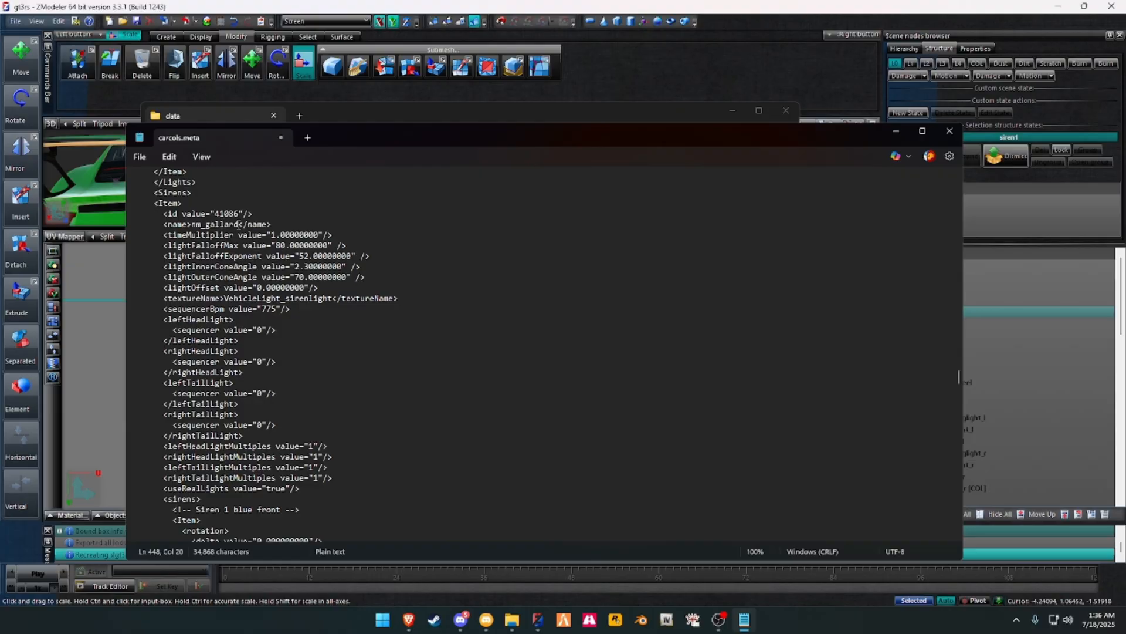
{"action": "left_click_drag", "start_coordinate": [239, 225], "coordinate": [198, 232]}
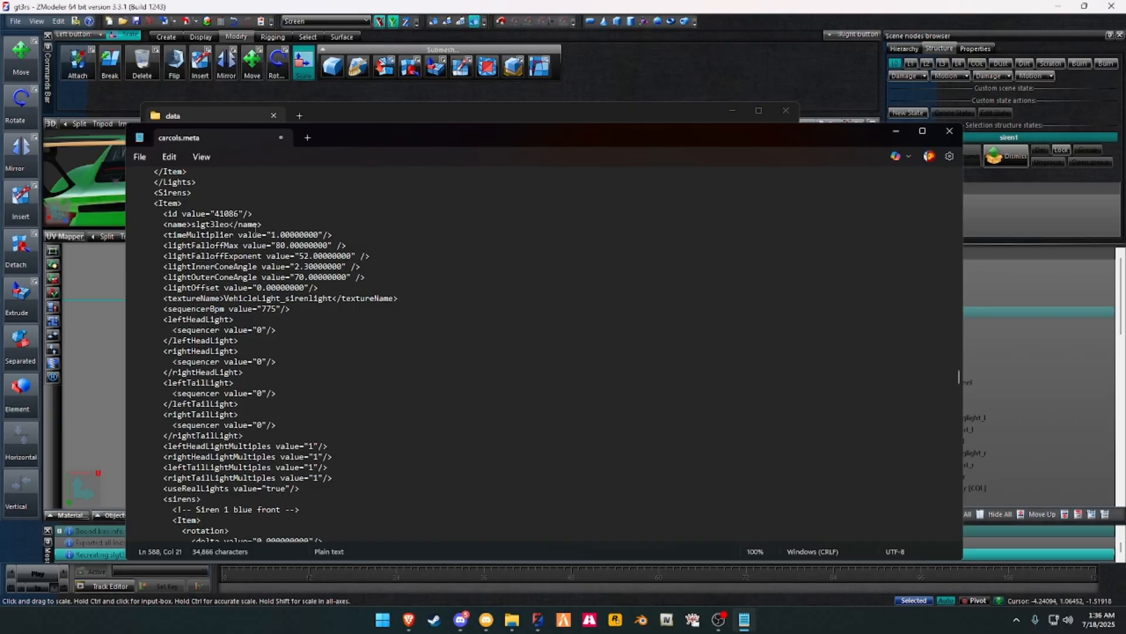
{"action": "scroll", "coordinate": [242, 351], "scroll_direction": "down", "scroll_amount": 15}
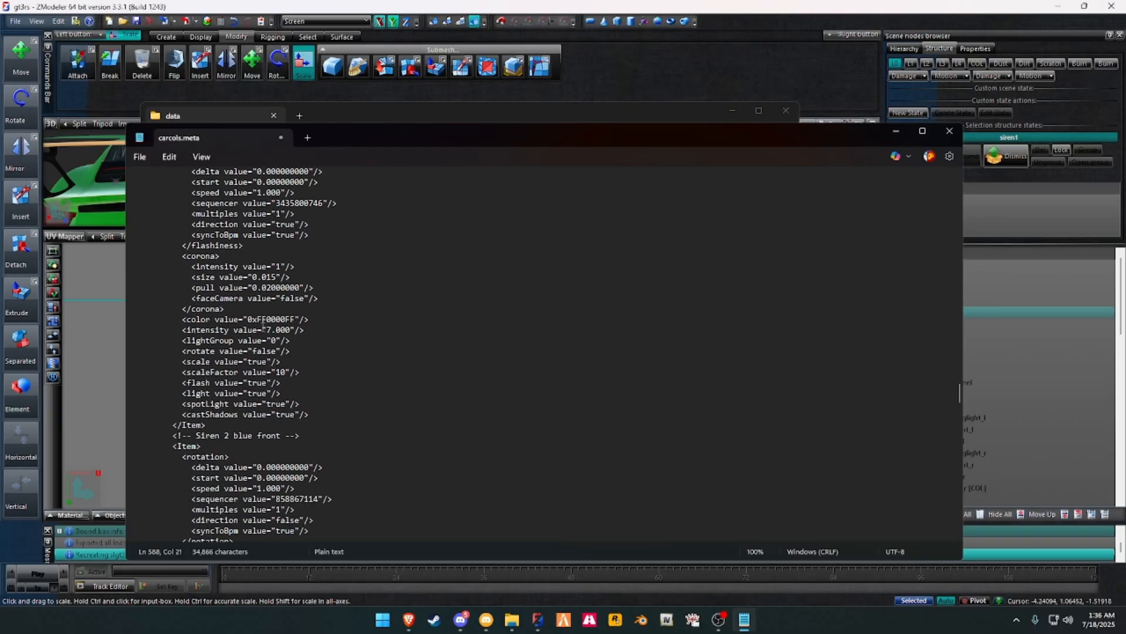
{"action": "scroll", "coordinate": [234, 333], "scroll_direction": "up", "scroll_amount": 20}
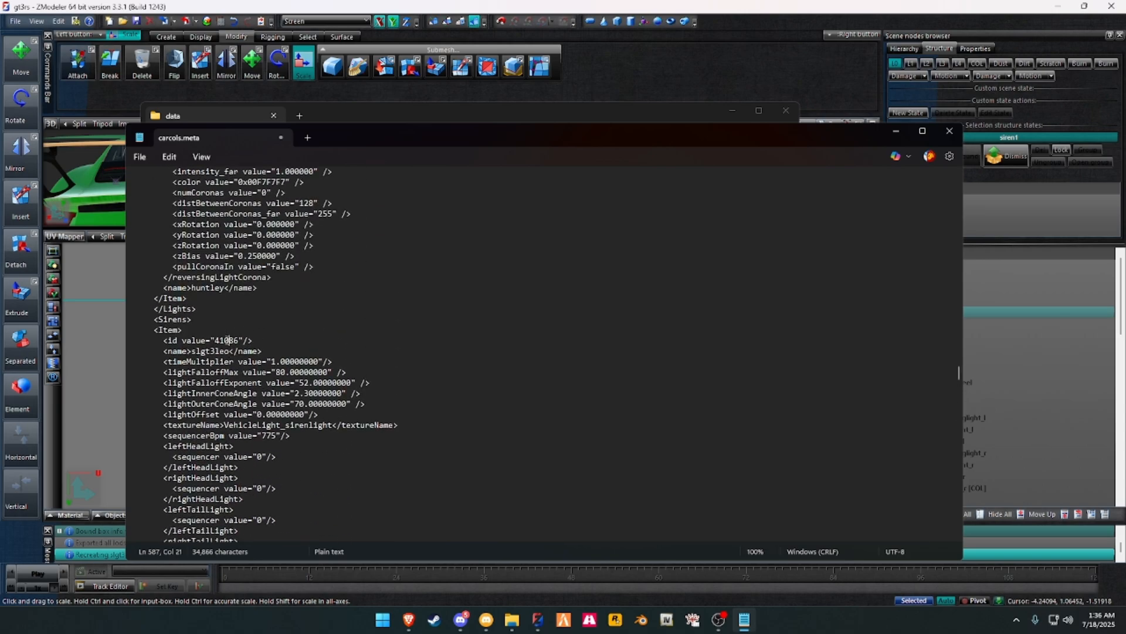
Step: Replace every scaleFactor value of 10 in carcols.meta with a new scale factor in one find-and-replace
{"action": "scroll", "coordinate": [293, 335], "scroll_direction": "down", "scroll_amount": 13}
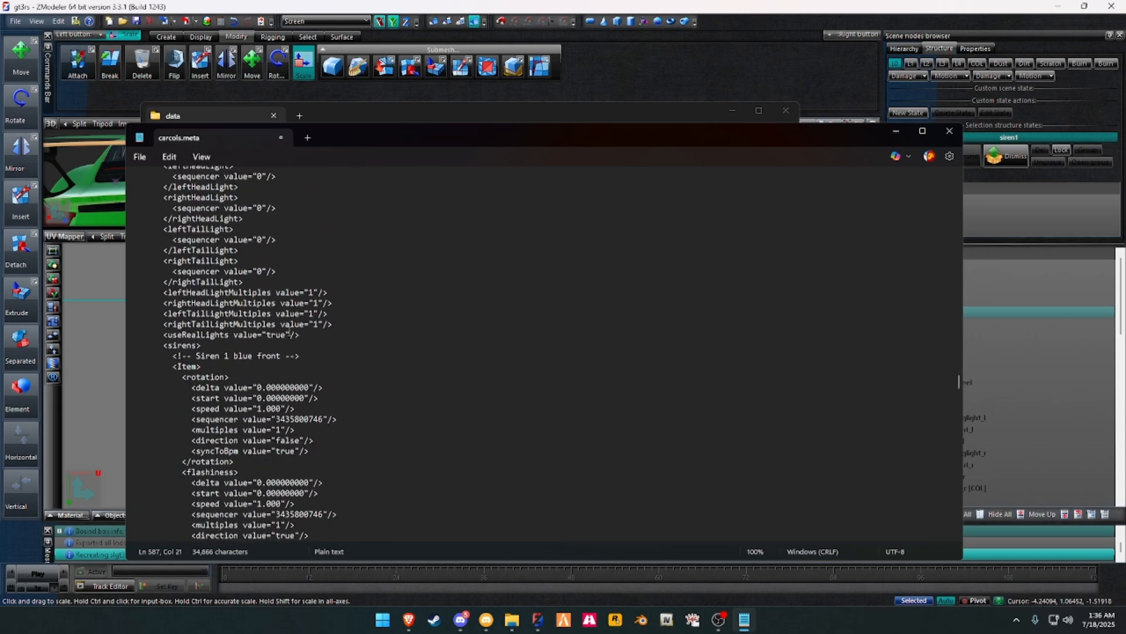
{"action": "scroll", "coordinate": [266, 363], "scroll_direction": "down", "scroll_amount": 5}
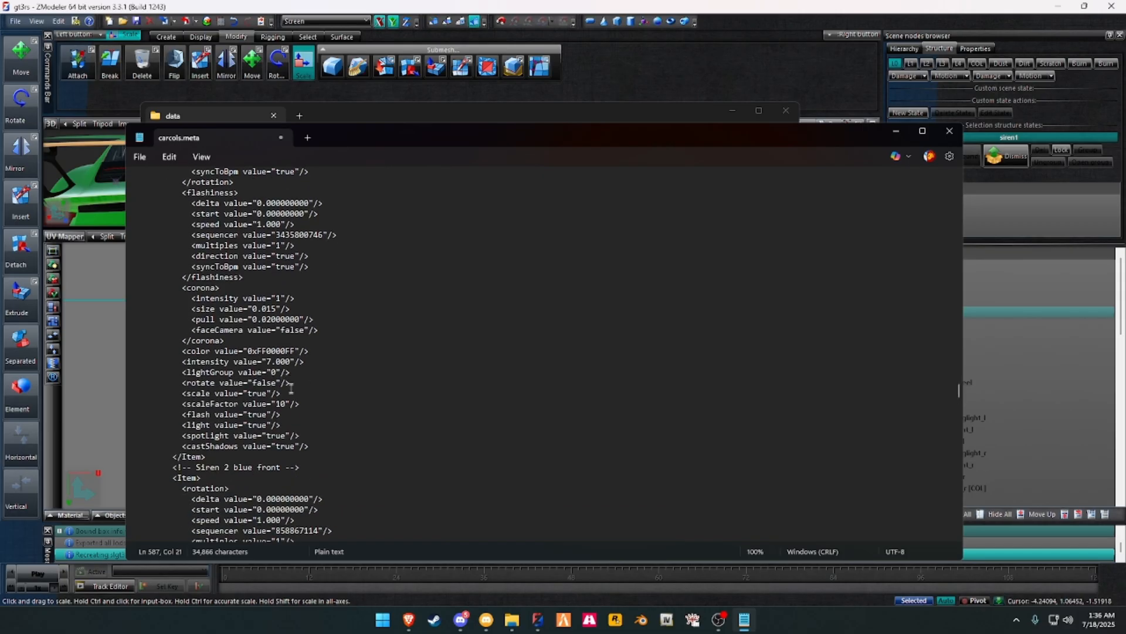
{"action": "left_click", "coordinate": [166, 157]}
{"action": "left_click", "coordinate": [181, 376]}
{"action": "key", "text": "ctrl+c"}
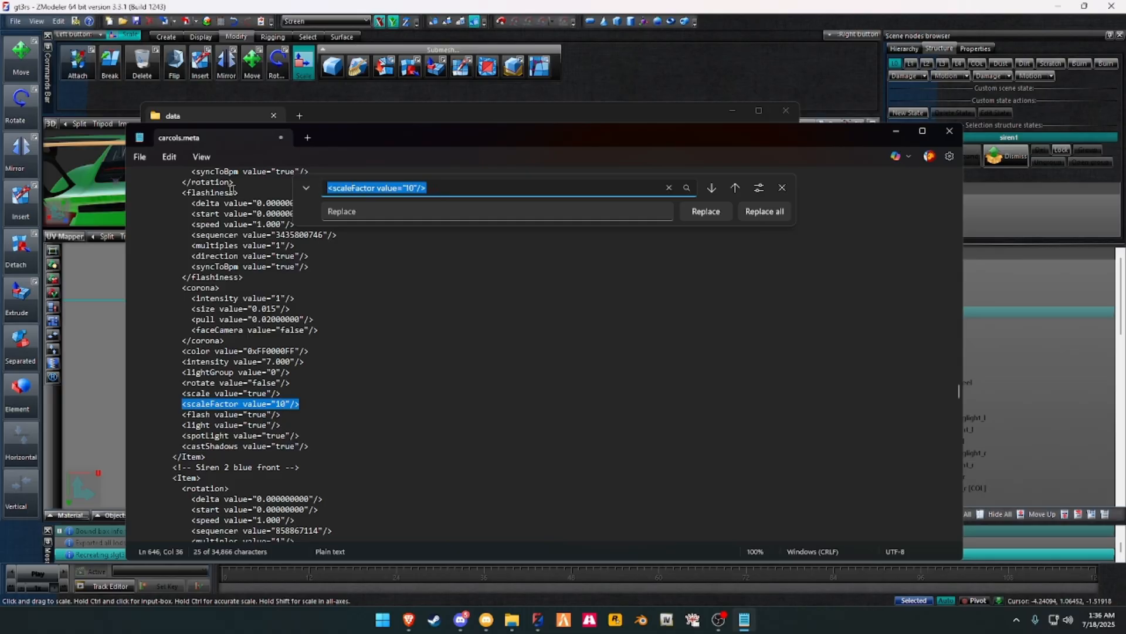
{"action": "left_click", "coordinate": [394, 213]}
{"action": "key", "text": "ctrl+v"}
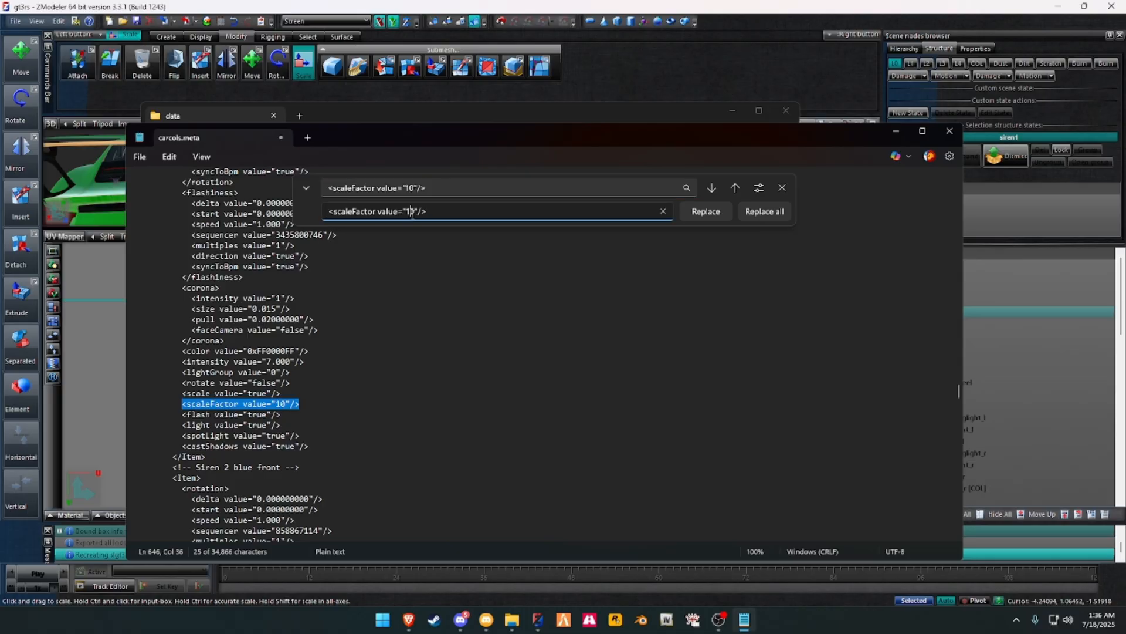
{"action": "left_click", "coordinate": [765, 212]}
{"action": "left_click", "coordinate": [781, 189]}
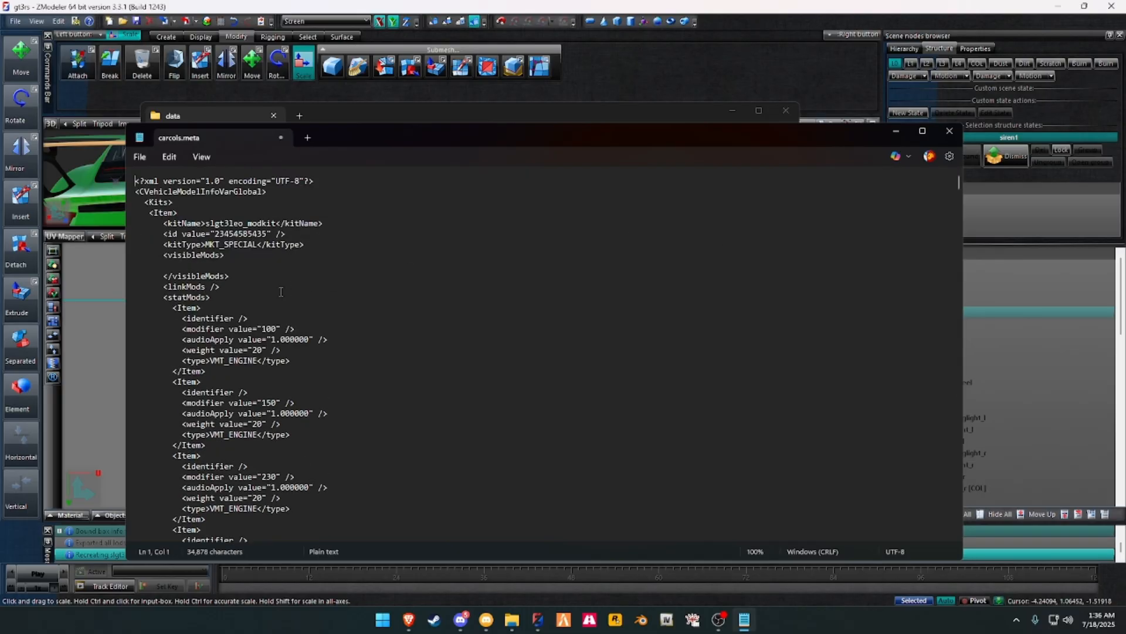
Step: Check the id of the slgt3leo siren entry, then save and close carcols.meta
{"action": "scroll", "coordinate": [263, 300], "scroll_direction": "down", "scroll_amount": 20}
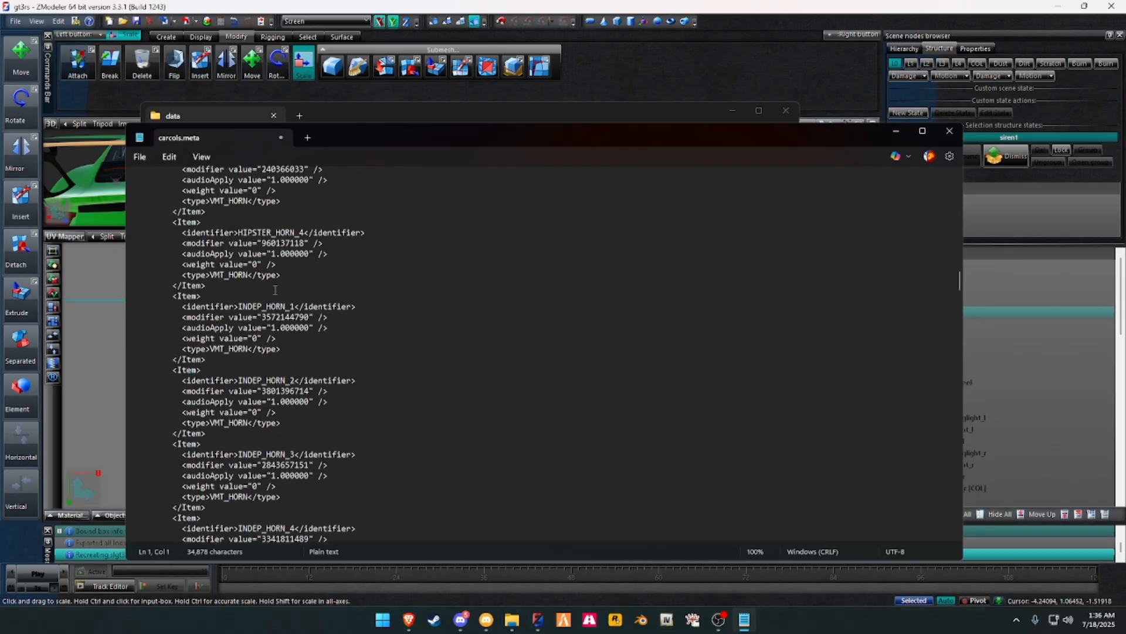
{"action": "scroll", "coordinate": [275, 290], "scroll_direction": "down", "scroll_amount": 20}
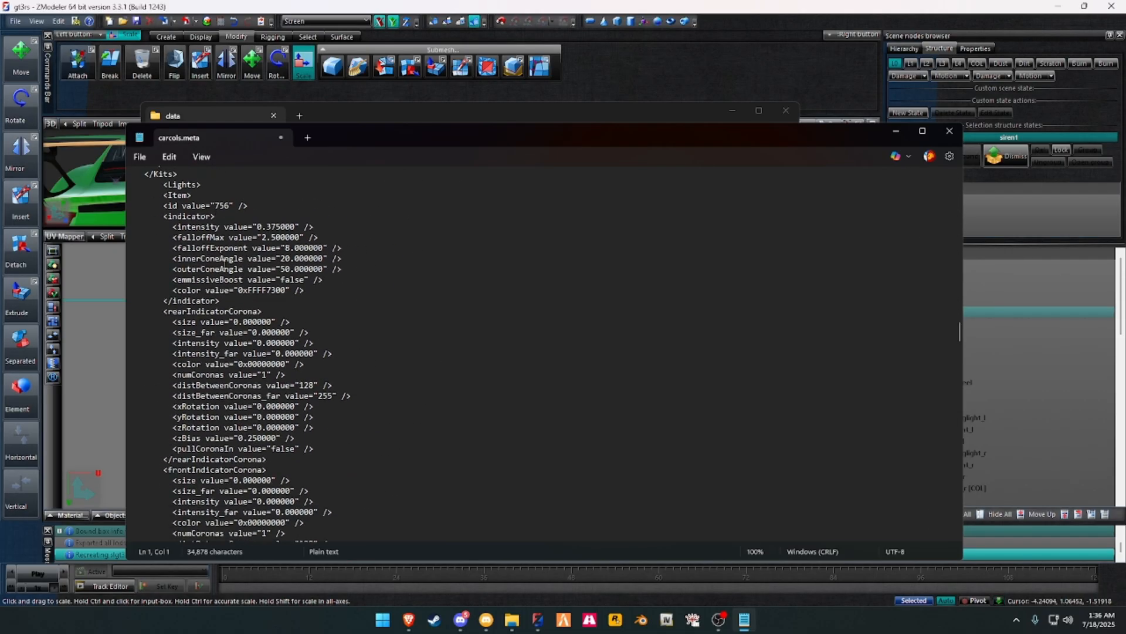
{"action": "scroll", "coordinate": [231, 269], "scroll_direction": "down", "scroll_amount": 15}
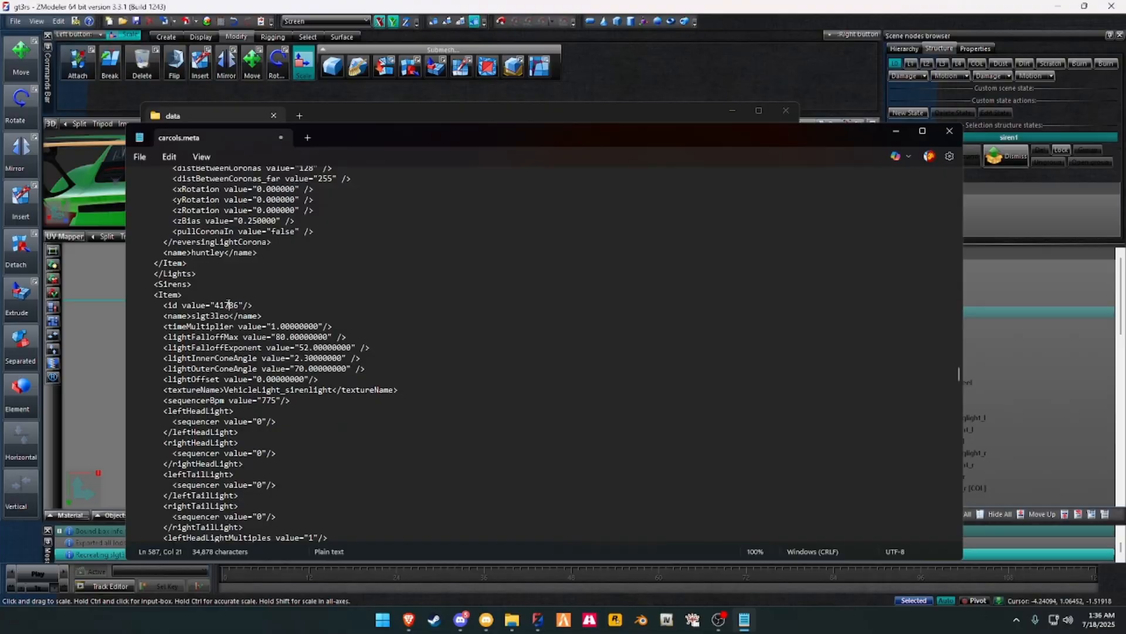
{"action": "left_click", "coordinate": [949, 131]}
{"action": "left_click", "coordinate": [456, 383]}
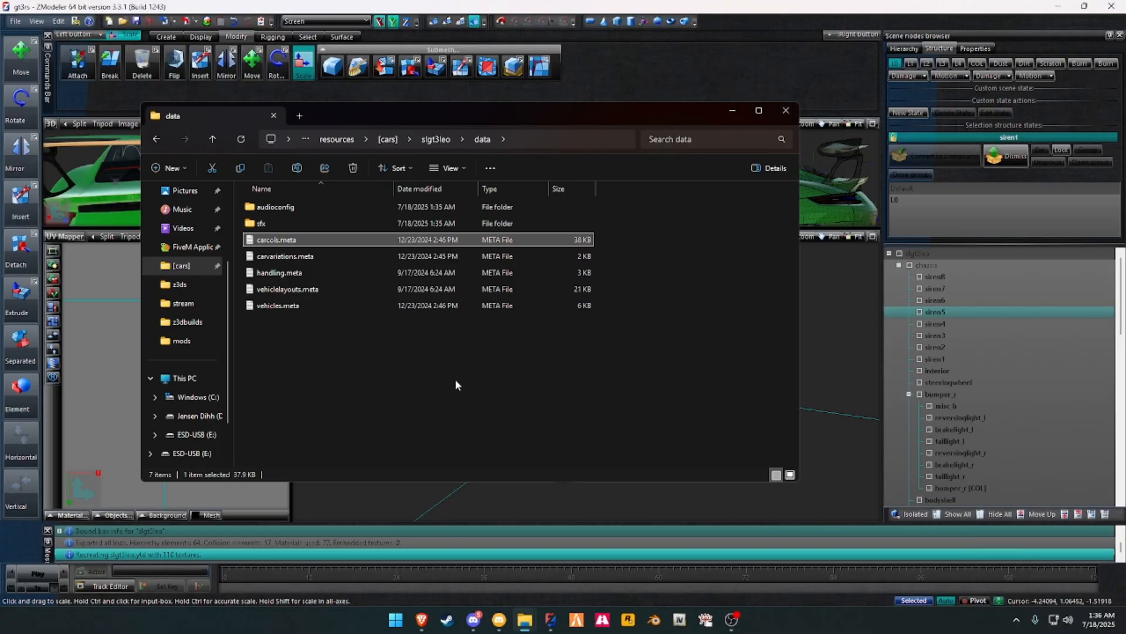
Step: Open carvariations.meta and set sirenSettings to 41786 and the kit item to slgt3leo_modkit
{"action": "double_click", "coordinate": [315, 256]}
{"action": "scroll", "coordinate": [244, 250], "scroll_direction": "down", "scroll_amount": 3}
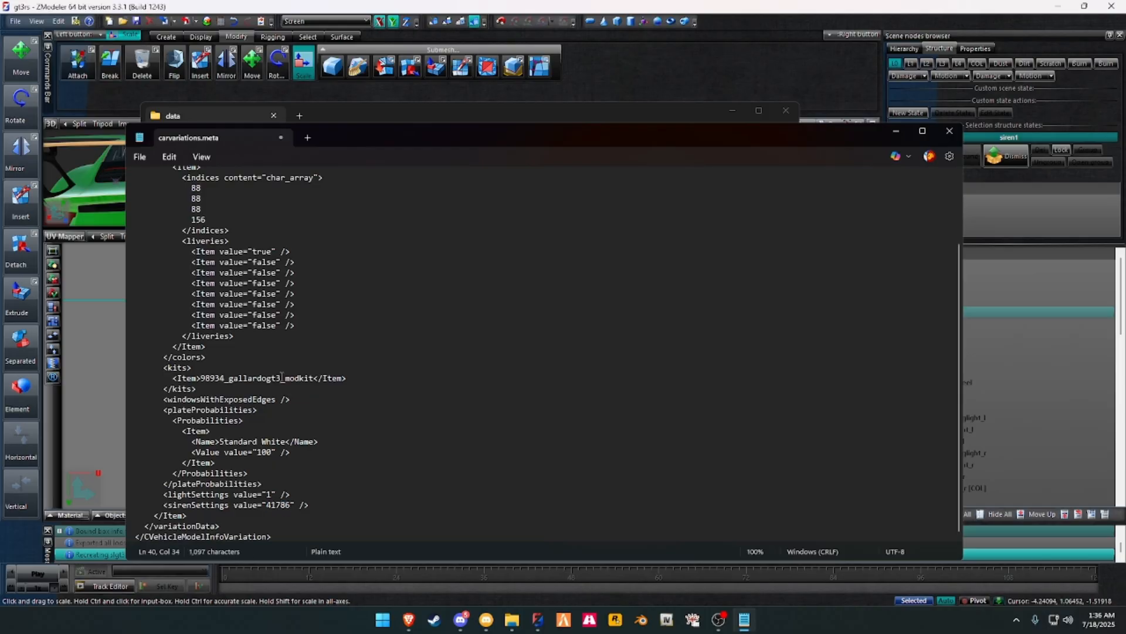
{"action": "type", "text": "slg"}
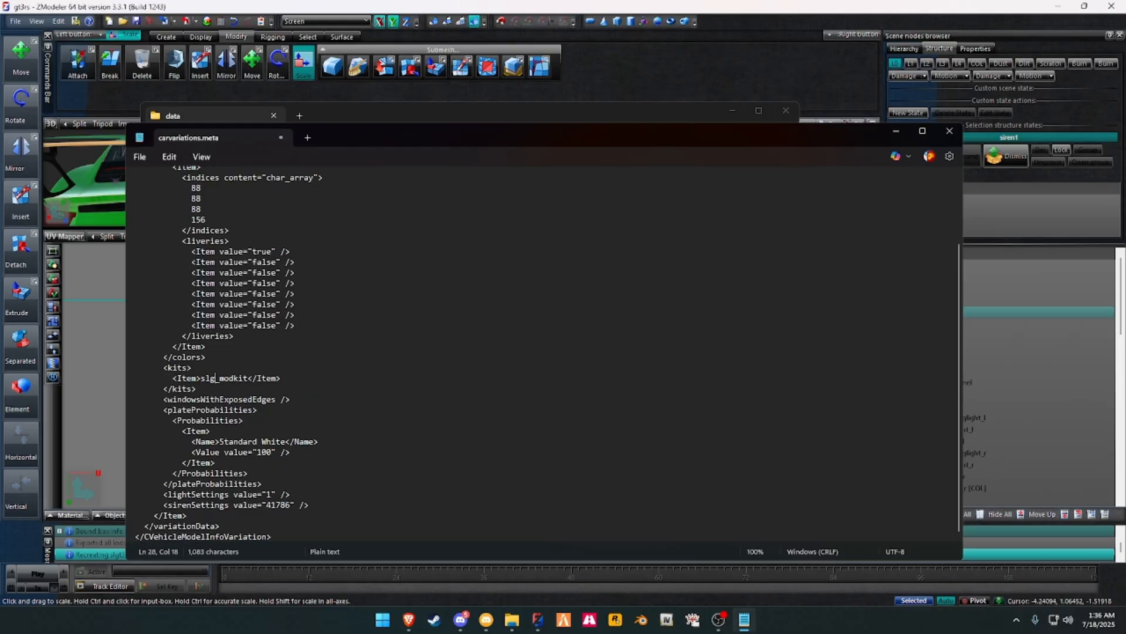
{"action": "type", "text": "t3leo"}
Step: Copy slgt3leo from the kit name into modelName, then save and close carvariations.meta
{"action": "left_click_drag", "start_coordinate": [201, 377], "coordinate": [239, 378]}
{"action": "key", "text": "ctrl+c"}
{"action": "scroll", "coordinate": [240, 369], "scroll_direction": "up", "scroll_amount": 1}
{"action": "scroll", "coordinate": [240, 370], "scroll_direction": "up", "scroll_amount": 3}
{"action": "double_click", "coordinate": [261, 234]}
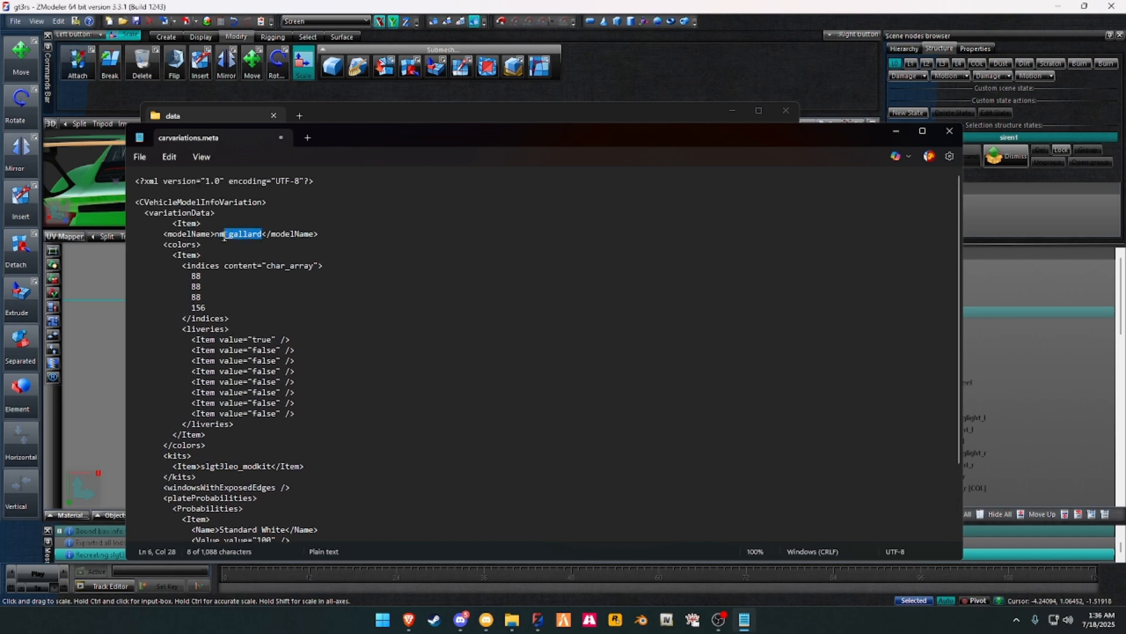
{"action": "key", "text": "ctrl+v"}
{"action": "left_click", "coordinate": [948, 131]}
{"action": "left_click", "coordinate": [446, 382]}
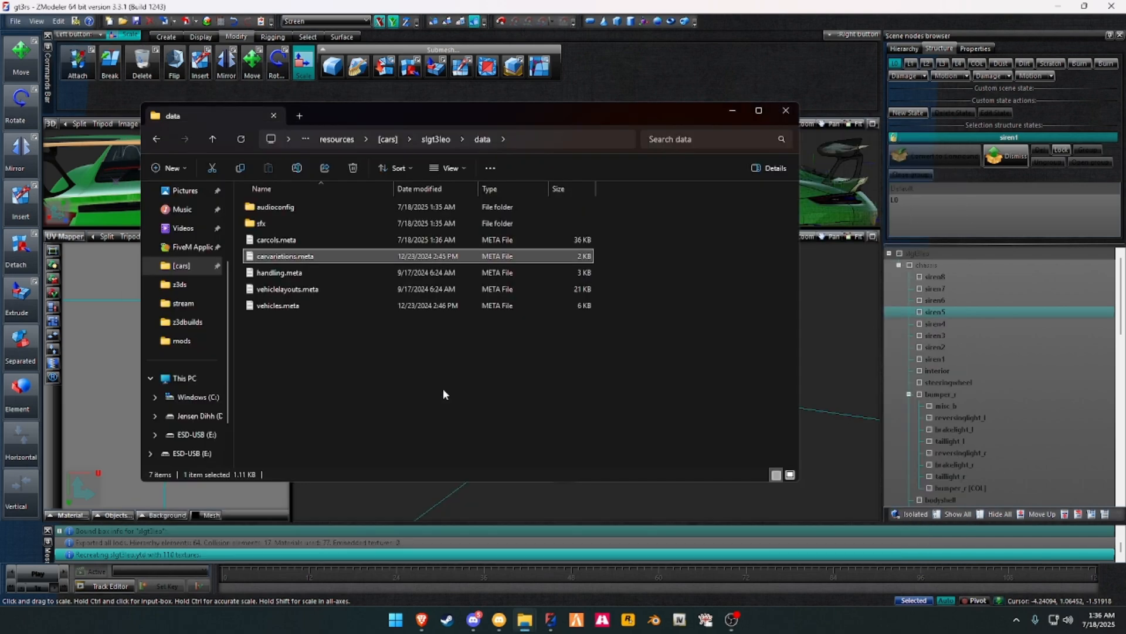
Step: Set the handlingName in handling.meta to slgt3leo, then save and close the file
{"action": "double_click", "coordinate": [308, 276]}
{"action": "double_click", "coordinate": [254, 244]}
{"action": "key", "text": "ctrl+v"}
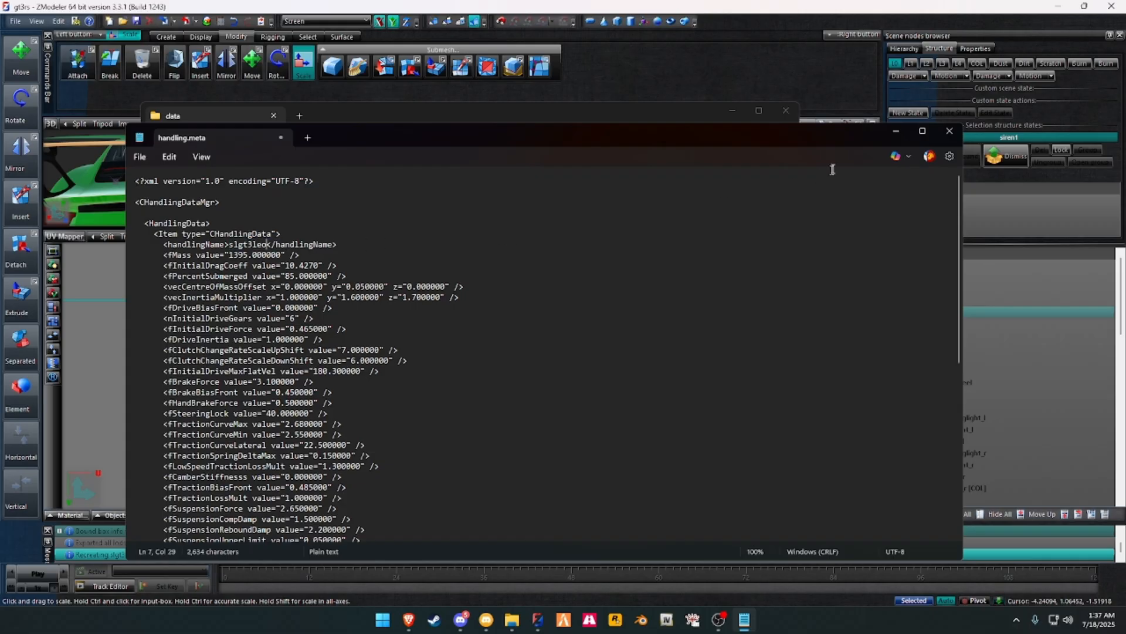
{"action": "left_click", "coordinate": [949, 131]}
{"action": "left_click", "coordinate": [448, 383]}
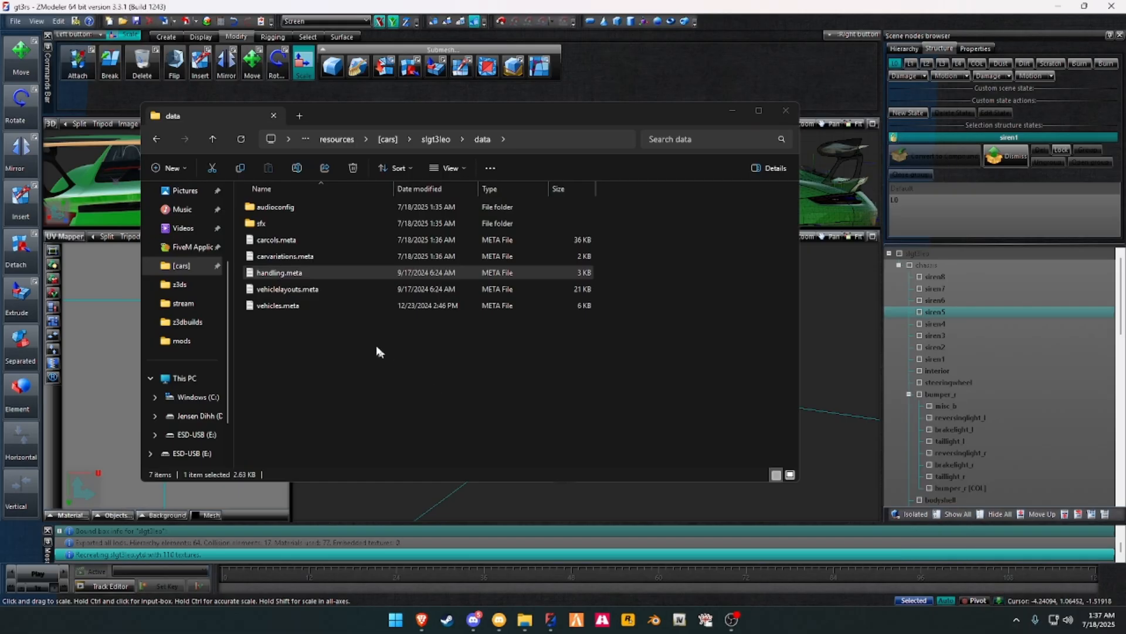
Step: Open vehicles.meta, replace all occurrences of nm_gallard with slgt3leo, then save and close the file
{"action": "double_click", "coordinate": [322, 306]}
{"action": "left_click_drag", "start_coordinate": [245, 244], "coordinate": [262, 244]}
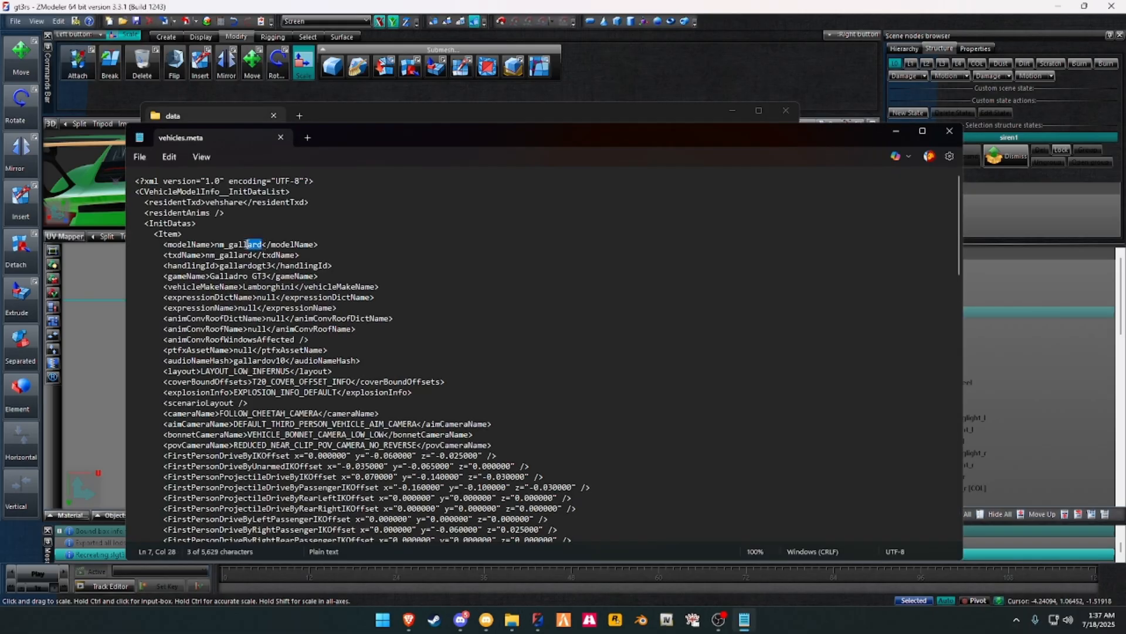
{"action": "key", "text": "ctrl+v"}
{"action": "key", "text": "ctrl+z"}
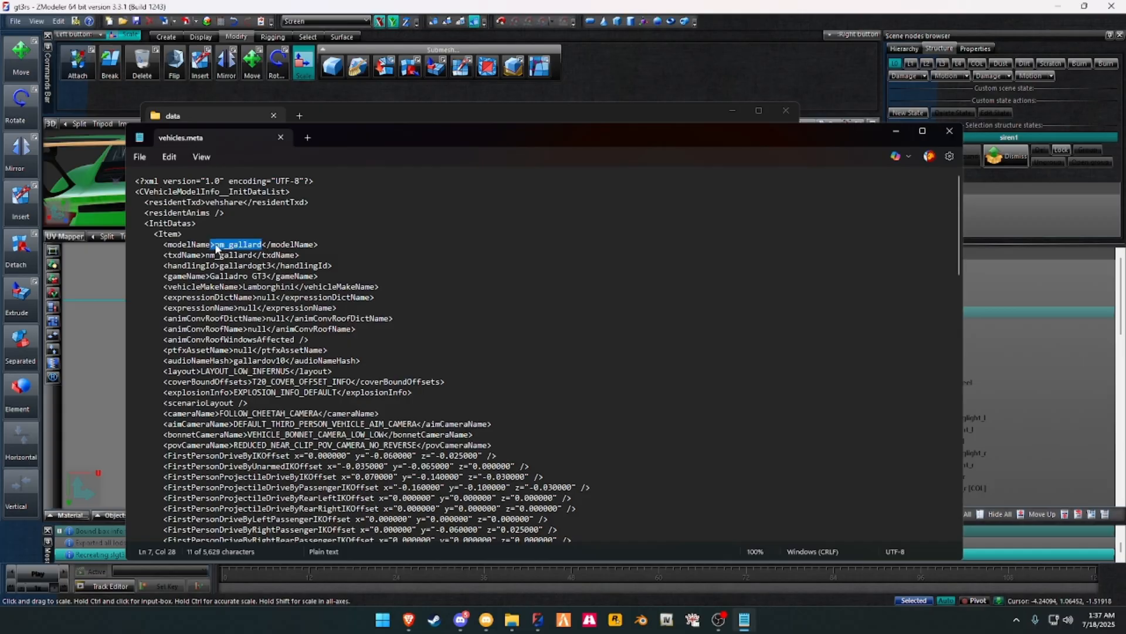
{"action": "left_click", "coordinate": [264, 246]}
{"action": "double_click", "coordinate": [263, 245]}
{"action": "left_click", "coordinate": [171, 158]}
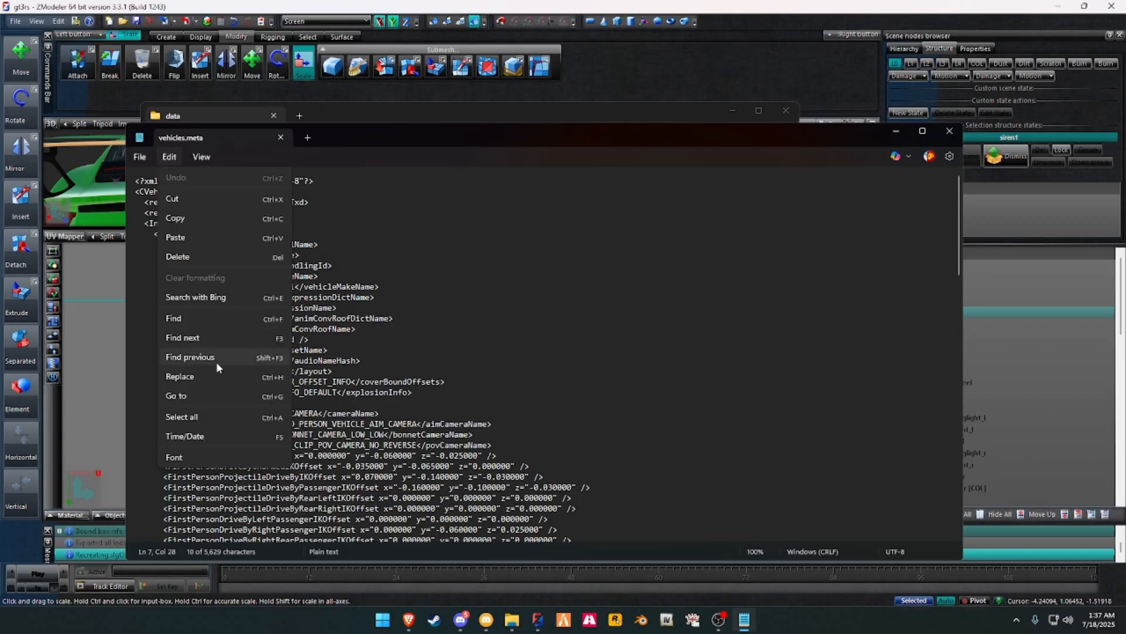
{"action": "left_click", "coordinate": [176, 376]}
{"action": "key", "text": "Tab"}
{"action": "type", "text": "slgt3leo"}
{"action": "left_click", "coordinate": [785, 212]}
{"action": "left_click", "coordinate": [781, 187]}
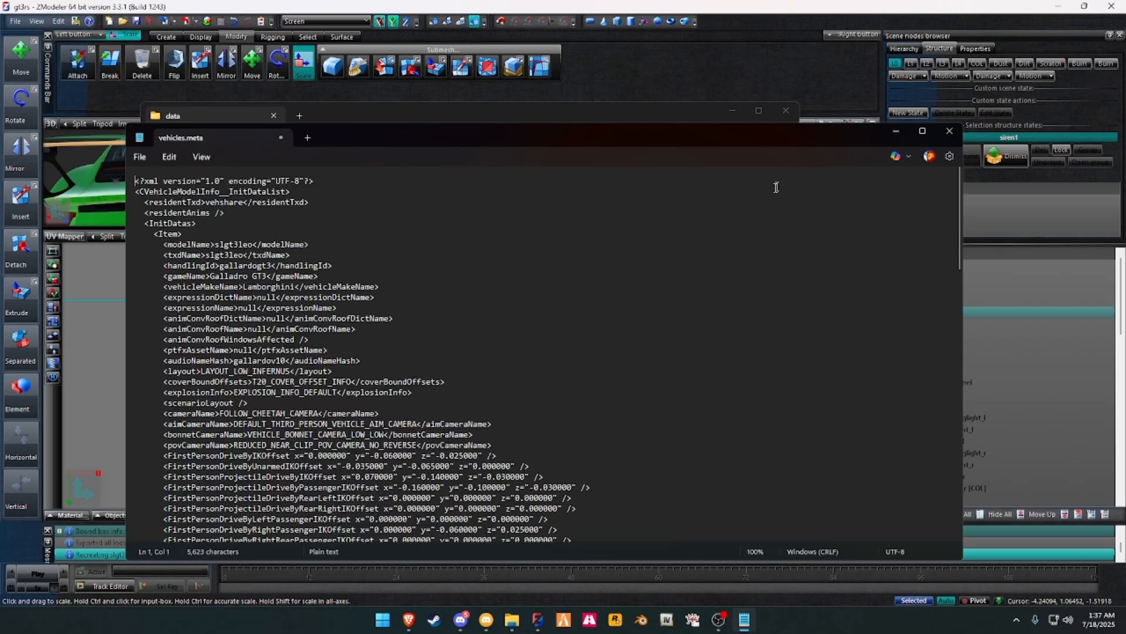
{"action": "left_click", "coordinate": [950, 135]}
{"action": "left_click", "coordinate": [470, 386]}
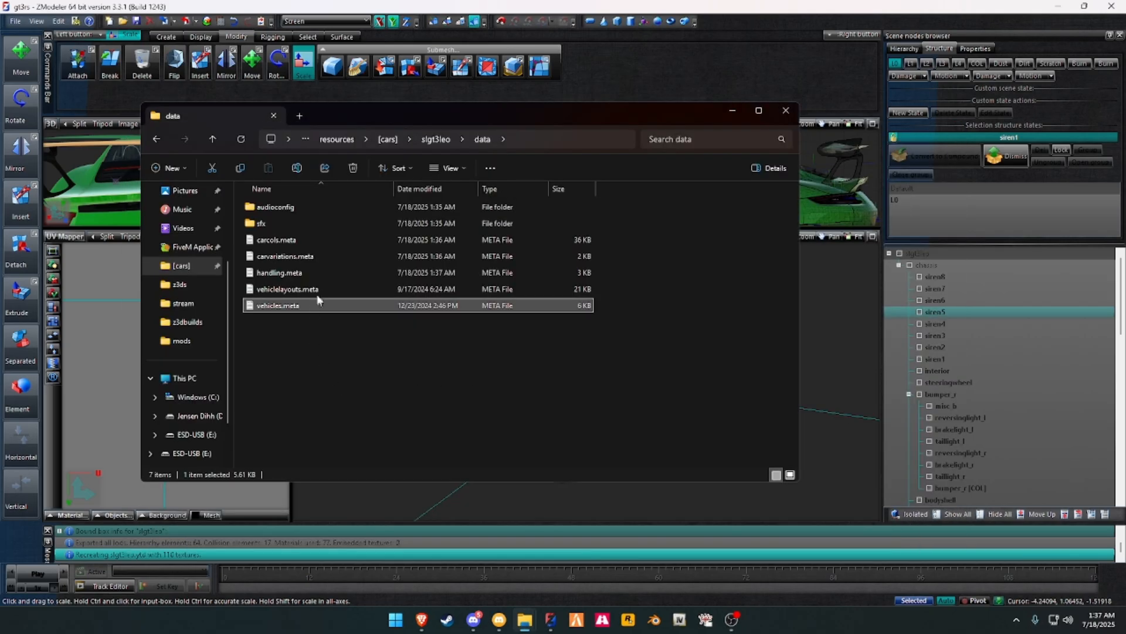
Step: Duplicate slgt3leo.yft in the stream folder of the slgt3leo resource and name the copy slgt3leo_hi
{"action": "left_click", "coordinate": [435, 139]}
{"action": "double_click", "coordinate": [327, 223]}
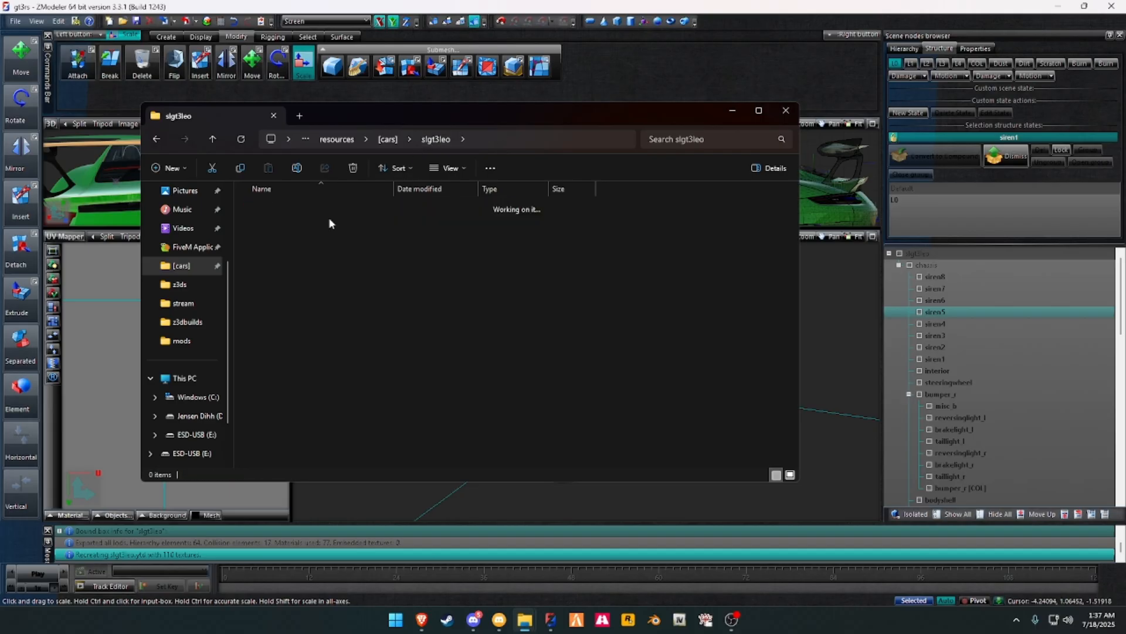
{"action": "left_click", "coordinate": [320, 215]}
{"action": "key", "text": "ctrl+c"}
{"action": "key", "text": "ctrl+v"}
{"action": "key", "text": "F2"}
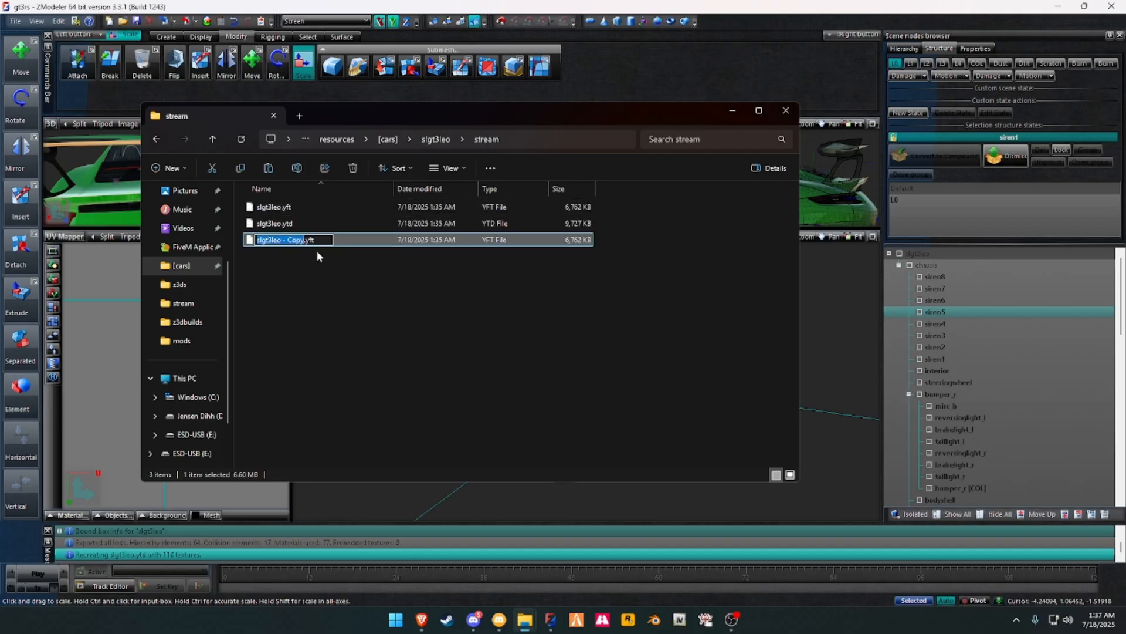
{"action": "type", "text": "slgt3leo_hi"}
{"action": "key", "text": "Return"}
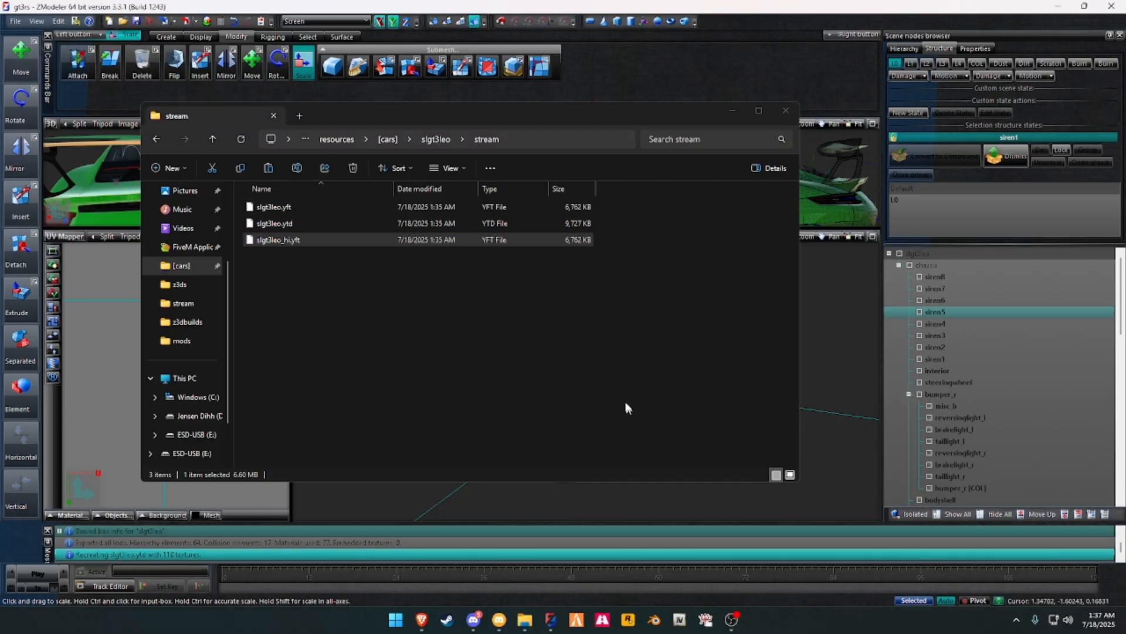
Step: Launch OpenIV for GTA V, load the slgt3leo stream folder, enable edit mode and open slgt3leo.ytd
{"action": "left_click", "coordinate": [509, 333]}
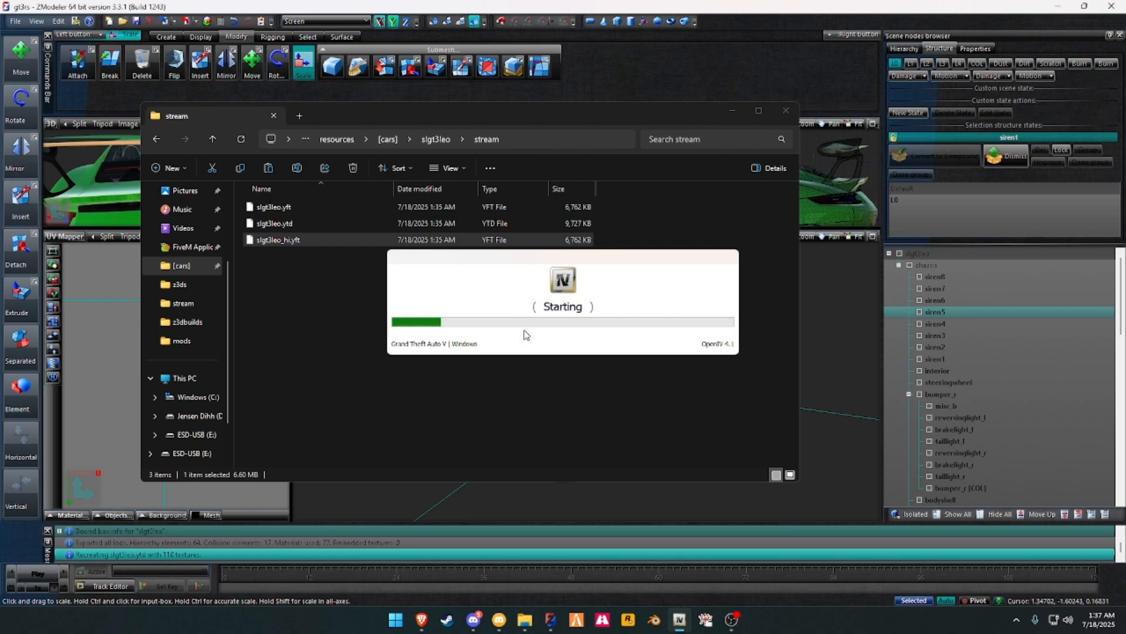
{"action": "left_click", "coordinate": [432, 141]}
{"action": "left_click_drag", "start_coordinate": [415, 112], "coordinate": [311, 129]}
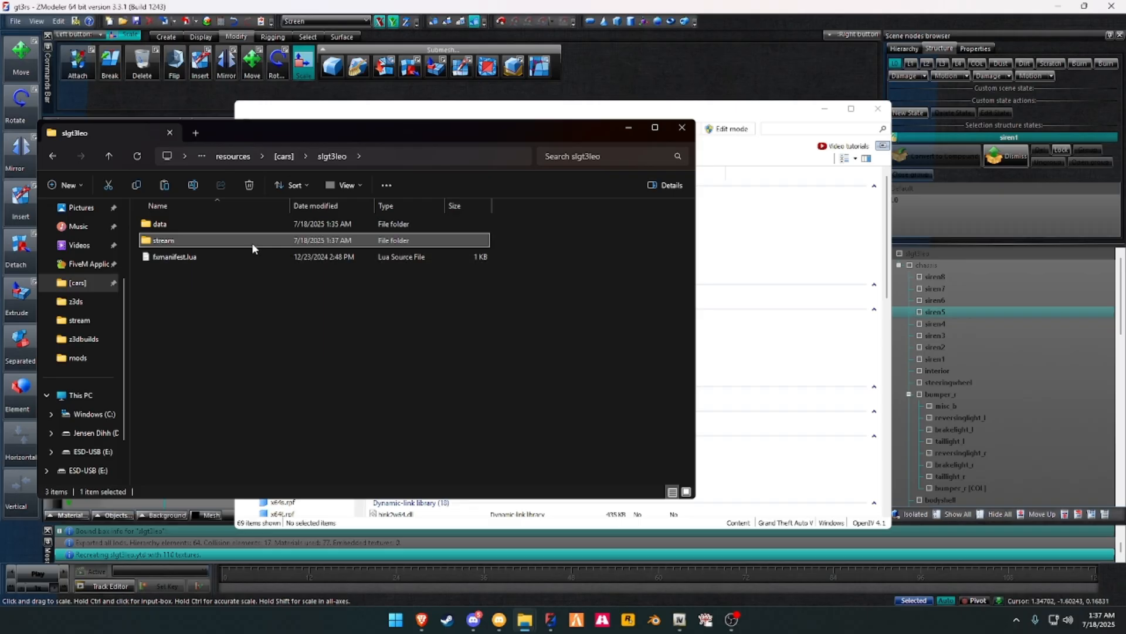
{"action": "left_click", "coordinate": [728, 129]}
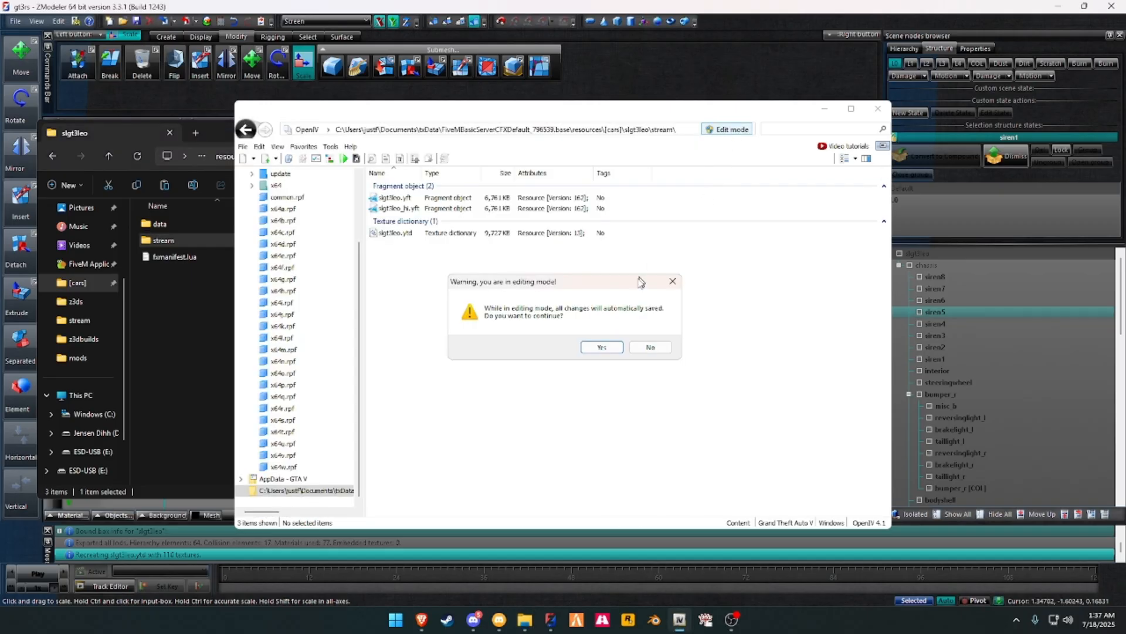
{"action": "left_click", "coordinate": [602, 346]}
{"action": "left_click", "coordinate": [444, 233]}
{"action": "double_click", "coordinate": [444, 233]}
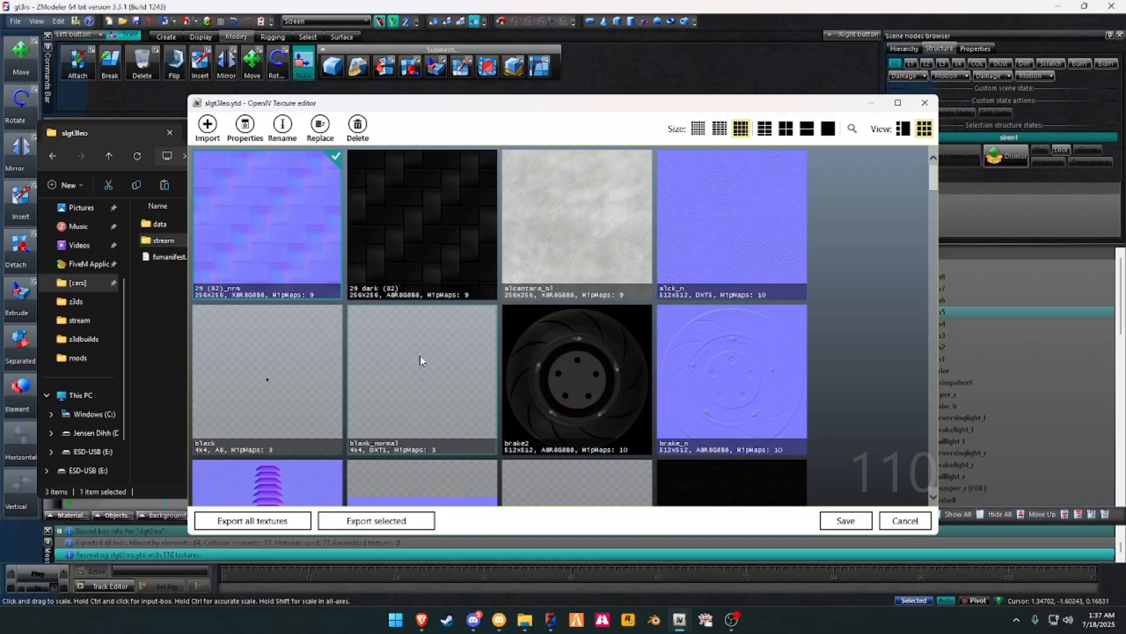
Step: Look through the textures in slgt3leo.ytd and delete vehicle_generic_plate_font and vehicle_generic_plate_font_n
{"action": "scroll", "coordinate": [701, 297], "scroll_direction": "down", "scroll_amount": 3}
{"action": "scroll", "coordinate": [702, 297], "scroll_direction": "down", "scroll_amount": 5}
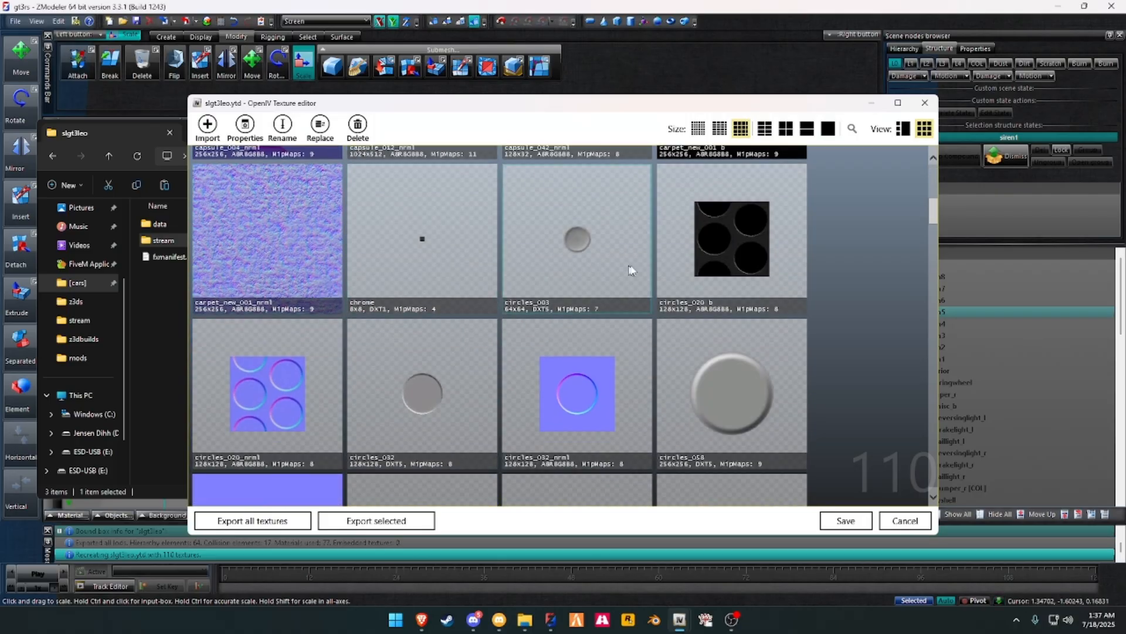
{"action": "scroll", "coordinate": [630, 270], "scroll_direction": "down", "scroll_amount": 5}
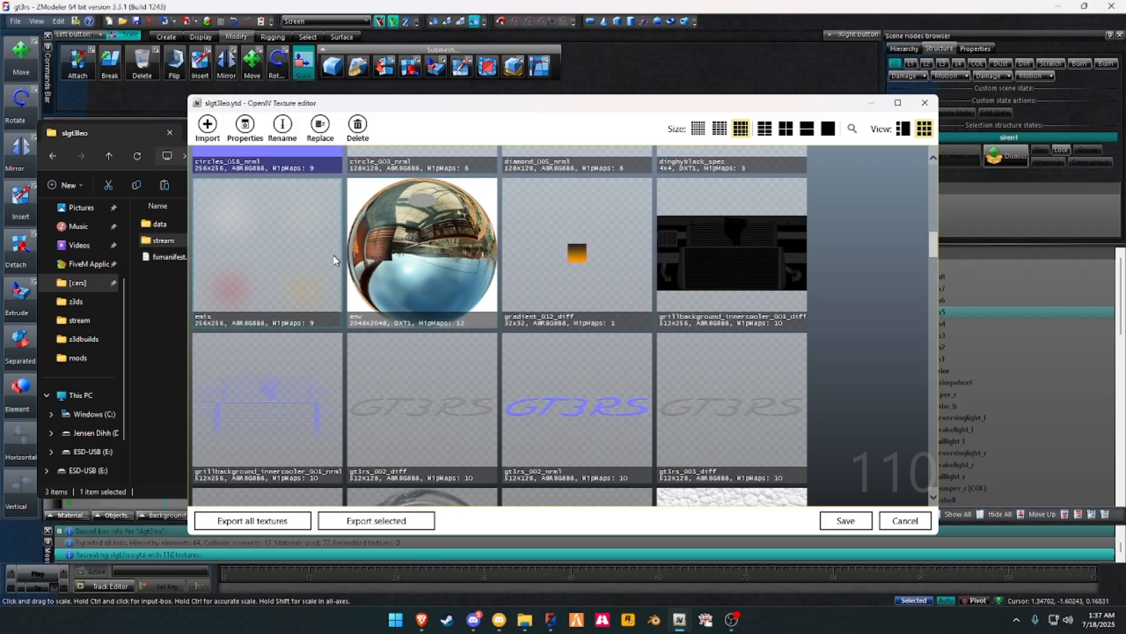
{"action": "scroll", "coordinate": [487, 262], "scroll_direction": "down", "scroll_amount": 3}
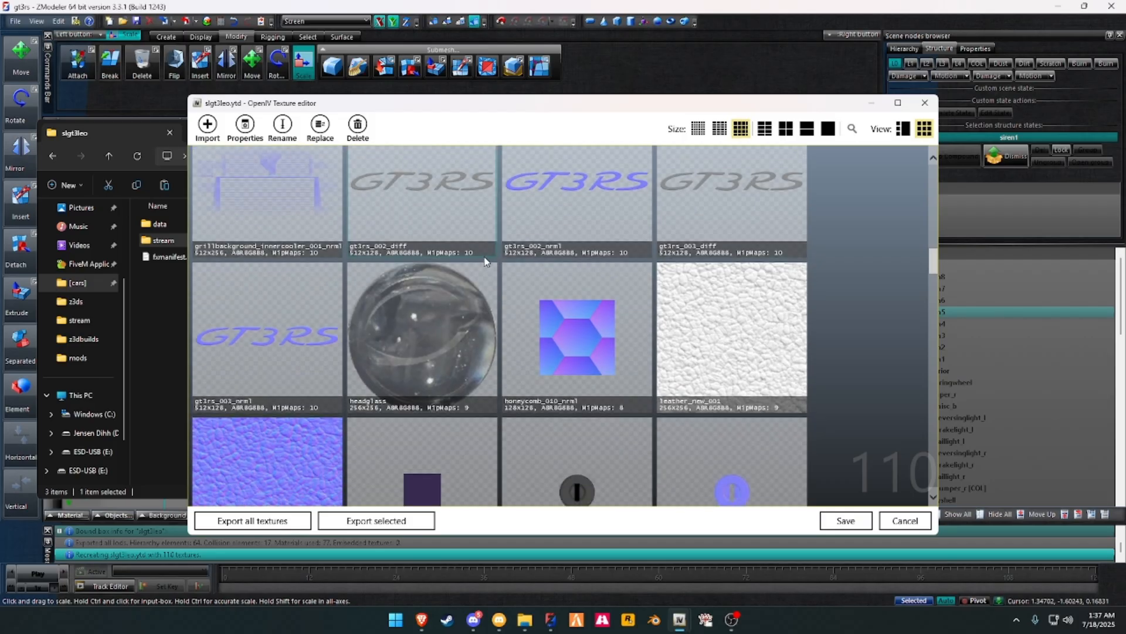
{"action": "scroll", "coordinate": [486, 262], "scroll_direction": "down", "scroll_amount": 3}
{"action": "scroll", "coordinate": [484, 262], "scroll_direction": "down", "scroll_amount": 6}
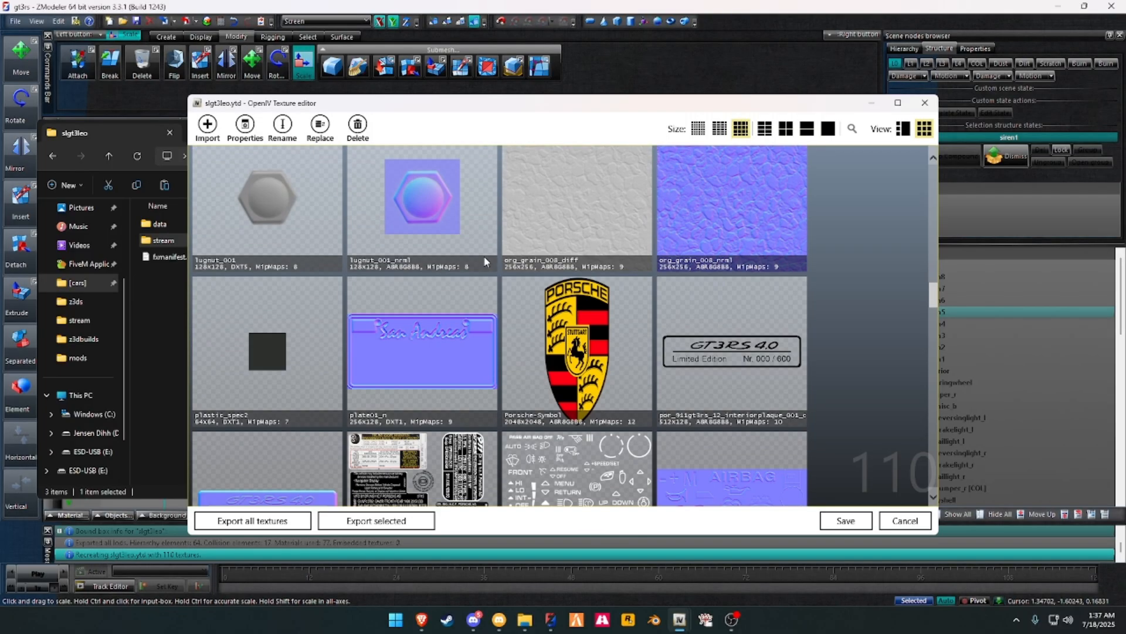
{"action": "scroll", "coordinate": [484, 257], "scroll_direction": "down", "scroll_amount": 14}
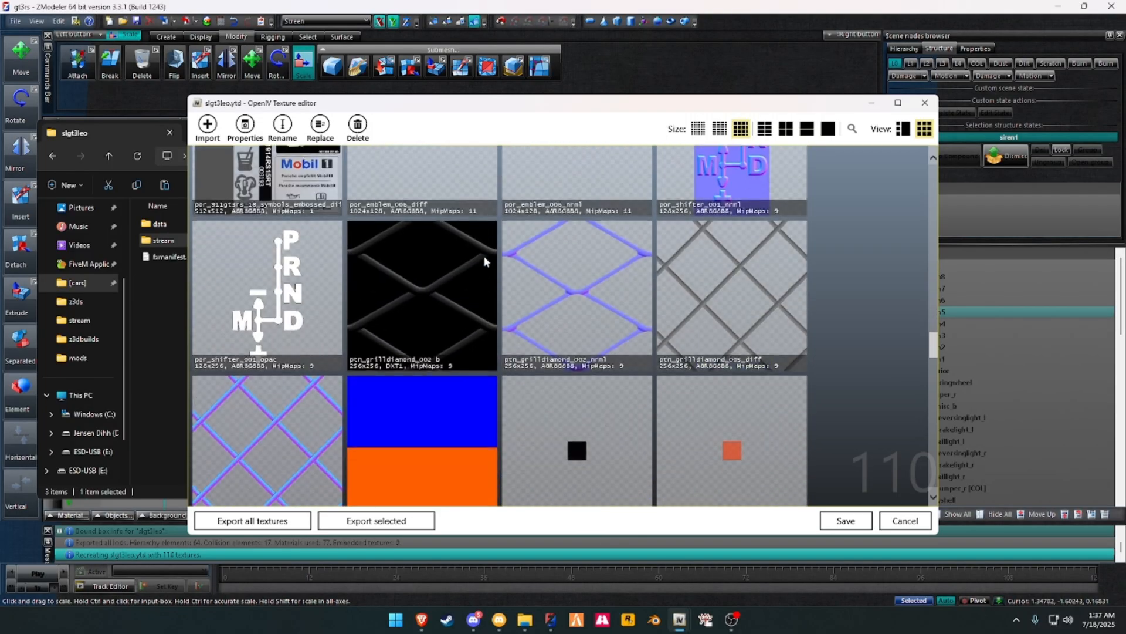
{"action": "scroll", "coordinate": [482, 263], "scroll_direction": "up", "scroll_amount": 5}
{"action": "scroll", "coordinate": [483, 262], "scroll_direction": "down", "scroll_amount": 8}
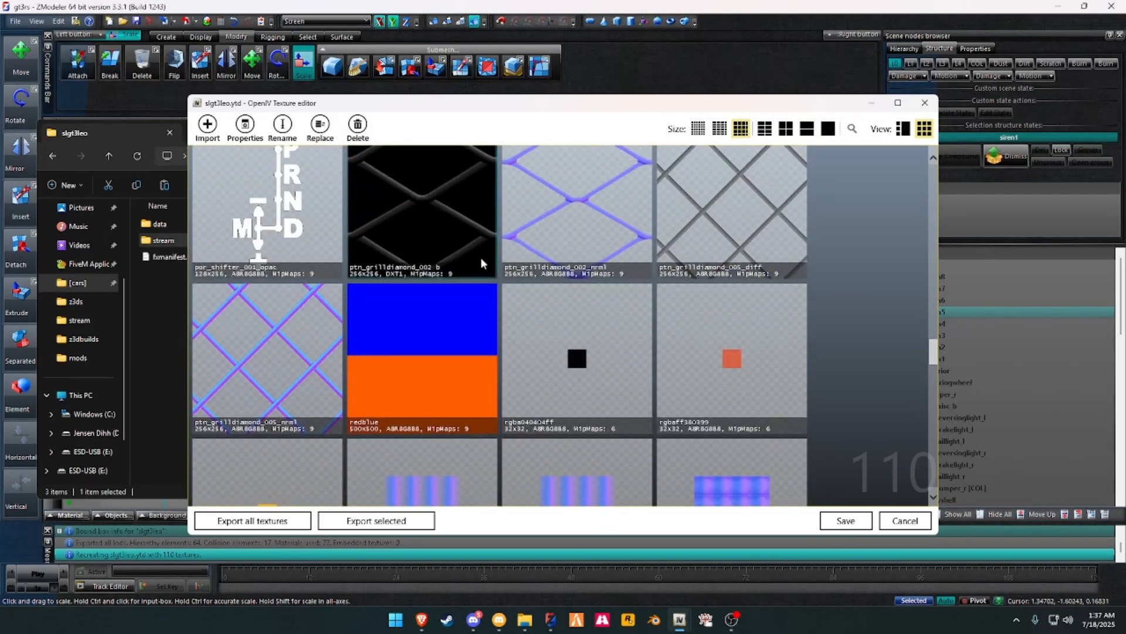
{"action": "scroll", "coordinate": [482, 263], "scroll_direction": "down", "scroll_amount": 12}
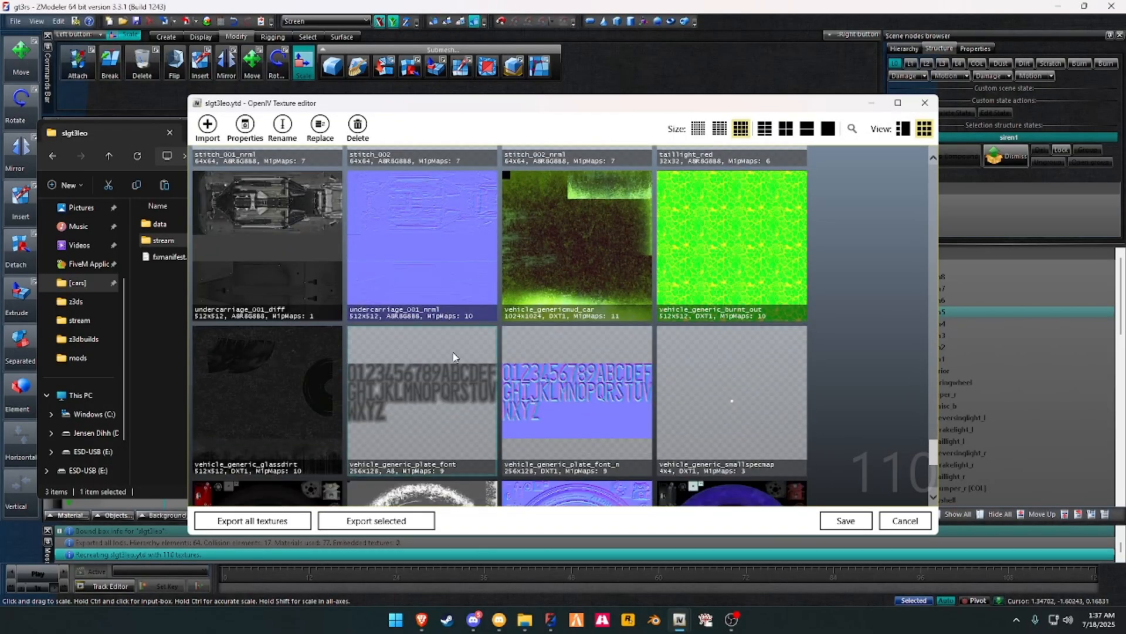
{"action": "left_click", "coordinate": [453, 353]}
{"action": "left_click", "coordinate": [361, 129]}
{"action": "left_click", "coordinate": [360, 129]}
Step: Select the redblue texture in slgt3leo.ytd and start replacing it
{"action": "scroll", "coordinate": [578, 377], "scroll_direction": "down", "scroll_amount": 3}
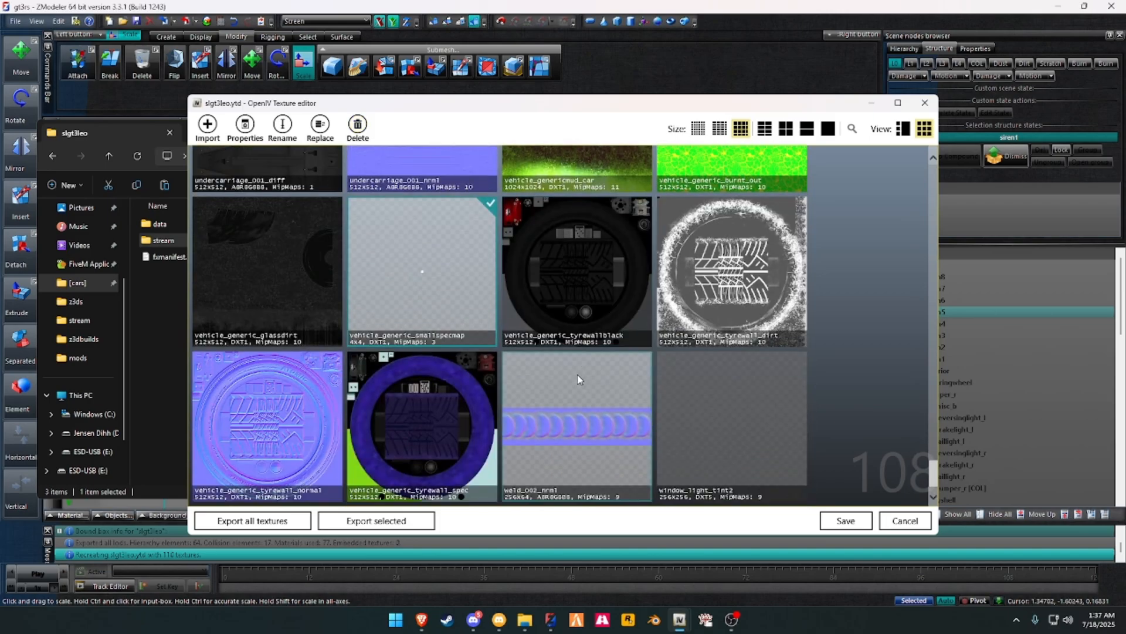
{"action": "scroll", "coordinate": [596, 404], "scroll_direction": "up", "scroll_amount": 10}
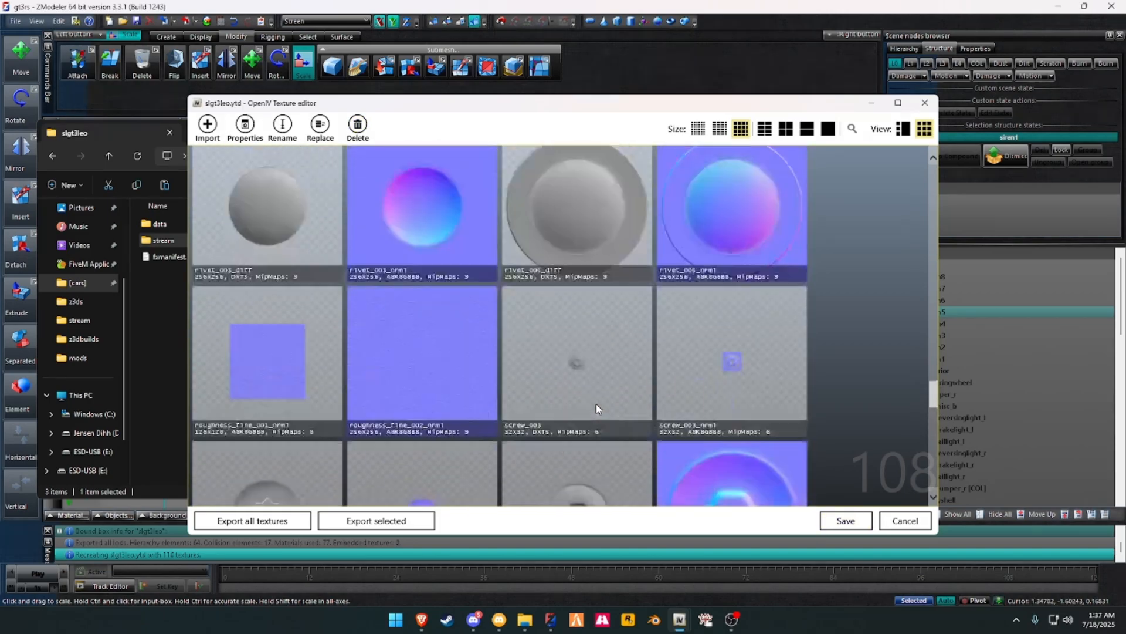
{"action": "scroll", "coordinate": [596, 404], "scroll_direction": "up", "scroll_amount": 5}
{"action": "scroll", "coordinate": [593, 404], "scroll_direction": "down", "scroll_amount": 5}
{"action": "left_click", "coordinate": [482, 410]}
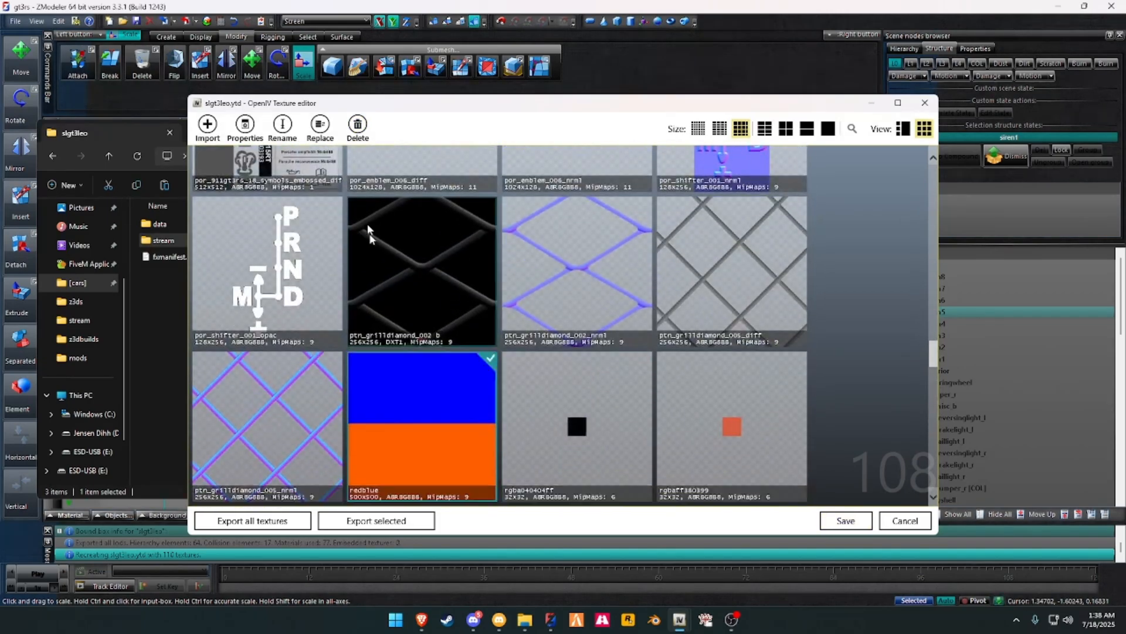
{"action": "left_click", "coordinate": [310, 125]}
{"action": "key", "text": "Return"}
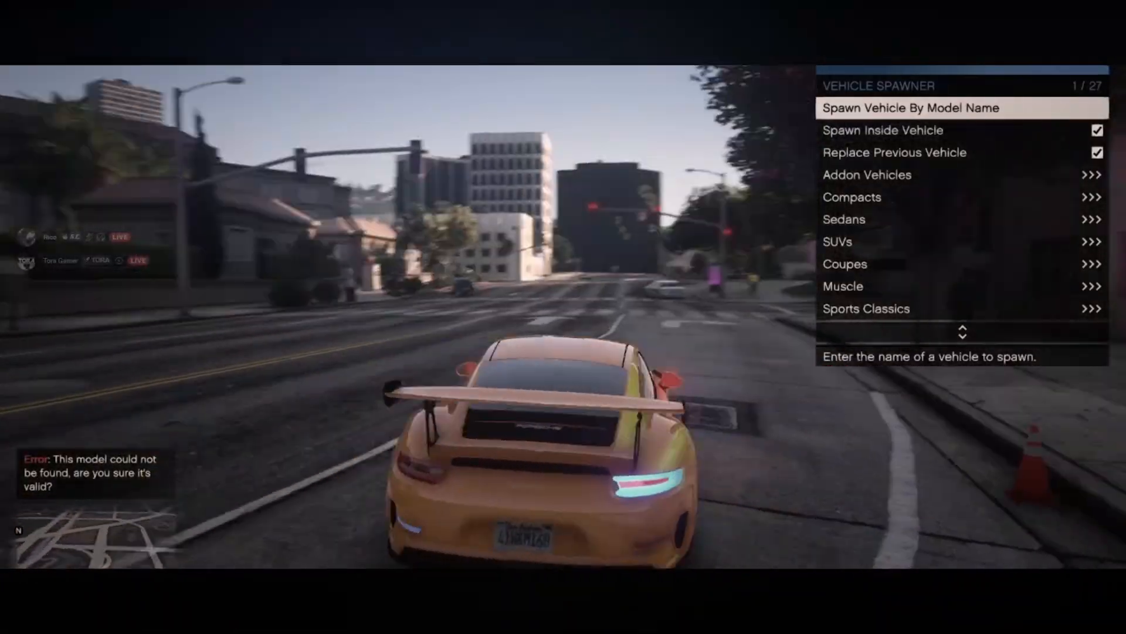
Step: Leave the vehicle spawner in the game, set the world time to Midnight and close the menu
{"action": "key", "text": "BackSpace"}
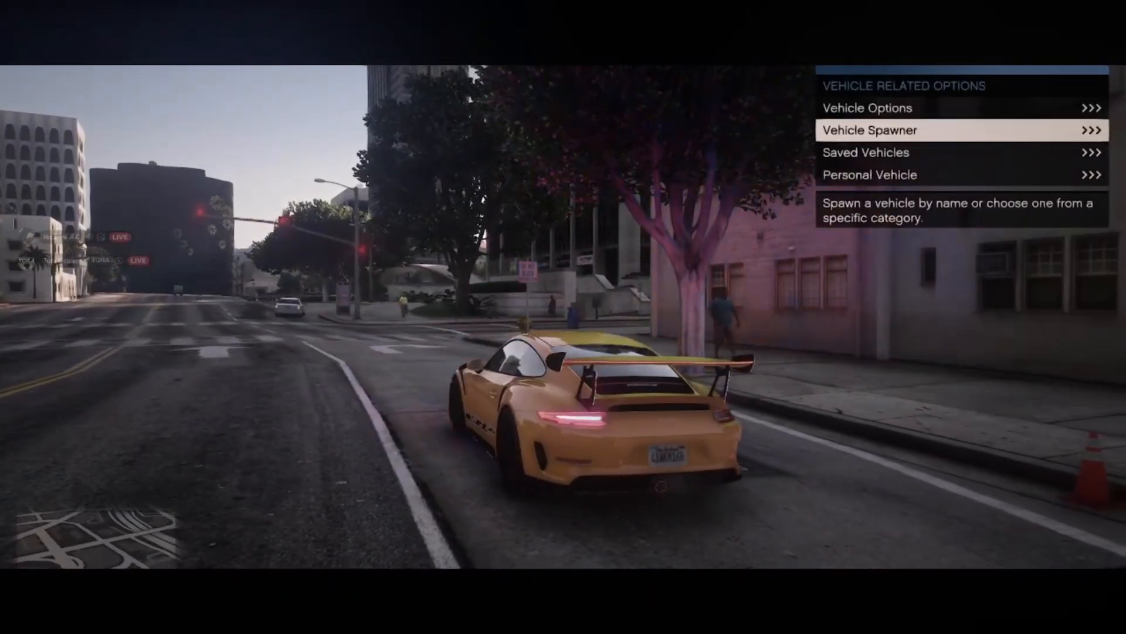
{"action": "key", "text": "BackSpace"}
{"action": "key", "text": "Down"}
{"action": "key", "text": "Return"}
{"action": "key", "text": "Return"}
{"action": "key", "text": "Down"}
{"action": "key", "text": "Down"}
{"action": "key", "text": "Down"}
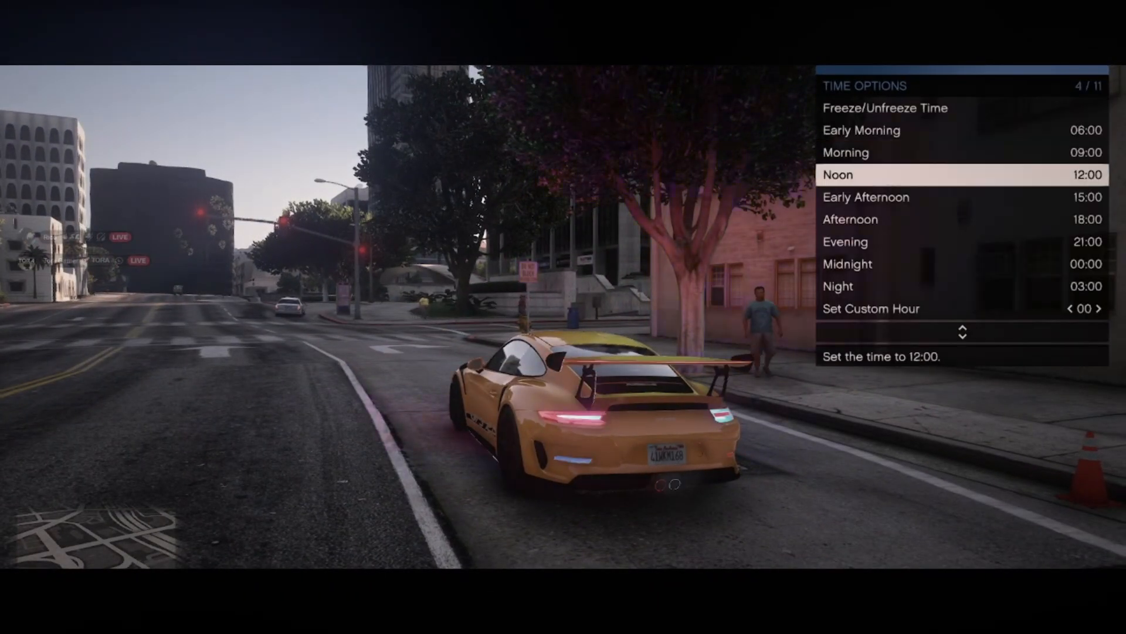
{"action": "key", "text": "Down"}
{"action": "key", "text": "Down"}
{"action": "key", "text": "Down"}
{"action": "key", "text": "Down"}
{"action": "key", "text": "Return"}
{"action": "key", "text": "BackSpace"}
{"action": "key", "text": "BackSpace"}
{"action": "key", "text": "BackSpace"}
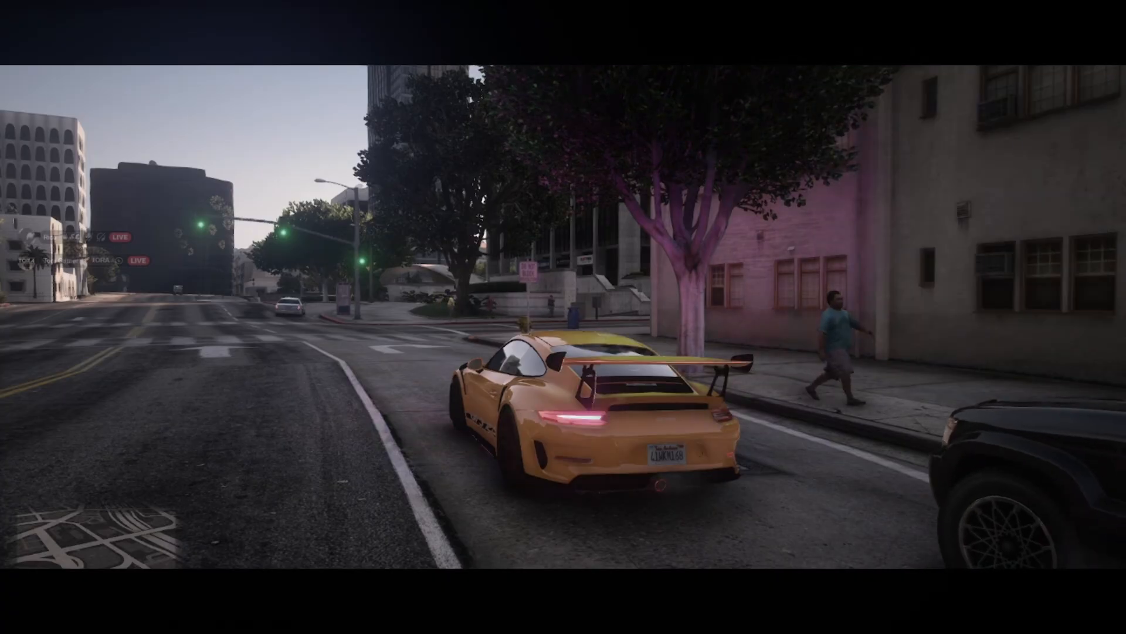